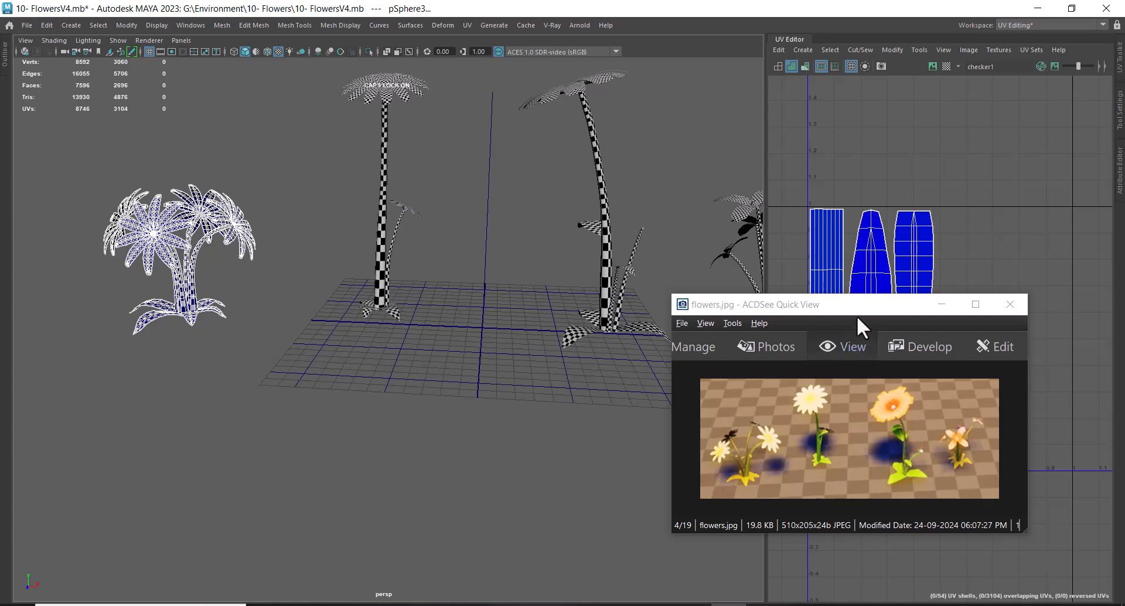
Step: Select the multi-headed flower cluster at the end of the row and examine its checker texture and UV shells
alt+middle_drag(292, 284, 489, 272)
alt+right_drag(490, 273, 490, 351)
drag(352, 454, 205, 218)
alt+middle_drag(536, 335, 575, 360)
alt+right_drag(575, 360, 560, 424)
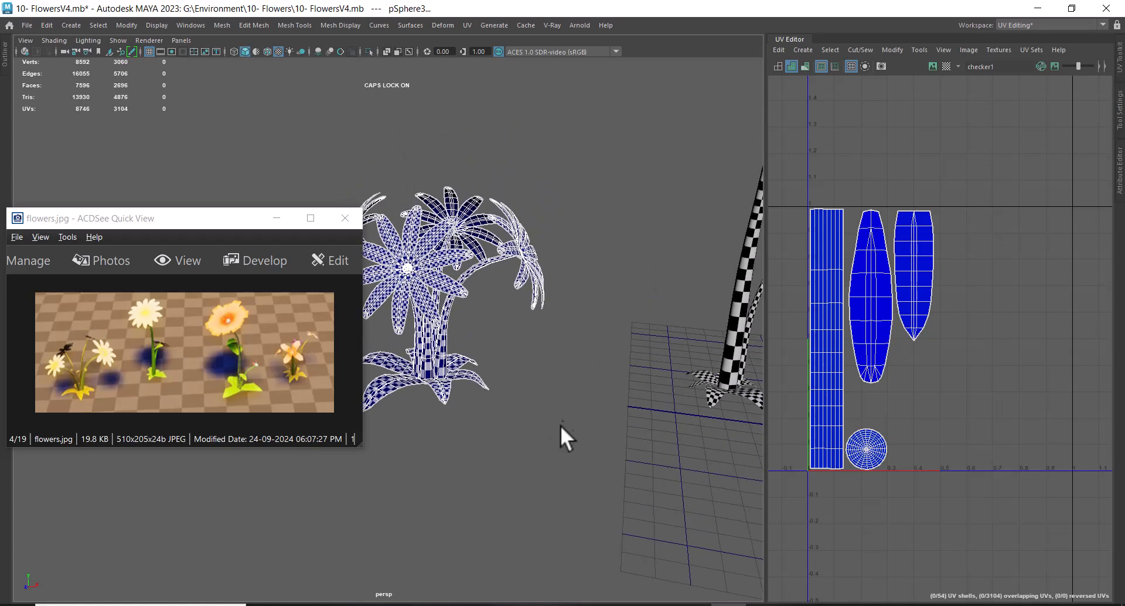
alt+drag(560, 424, 589, 427)
click(575, 344)
drag(612, 159, 319, 509)
alt+middle_drag(597, 505, 428, 511)
alt+right_drag(427, 511, 461, 423)
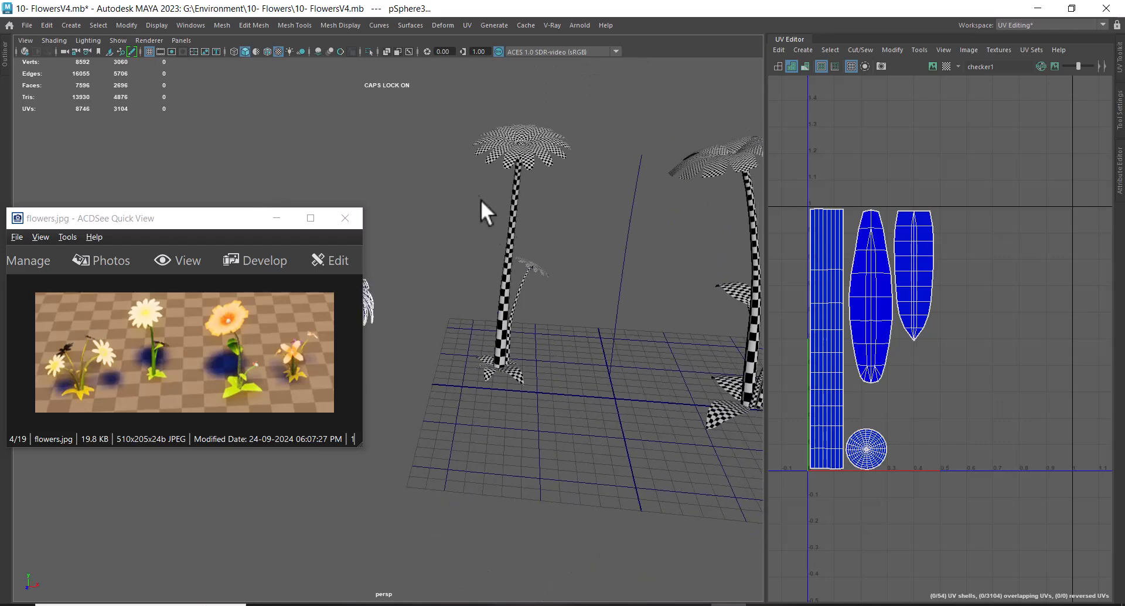
Step: Select the tall second flower together with the flower cluster and compare their UV shells
drag(481, 136, 603, 512)
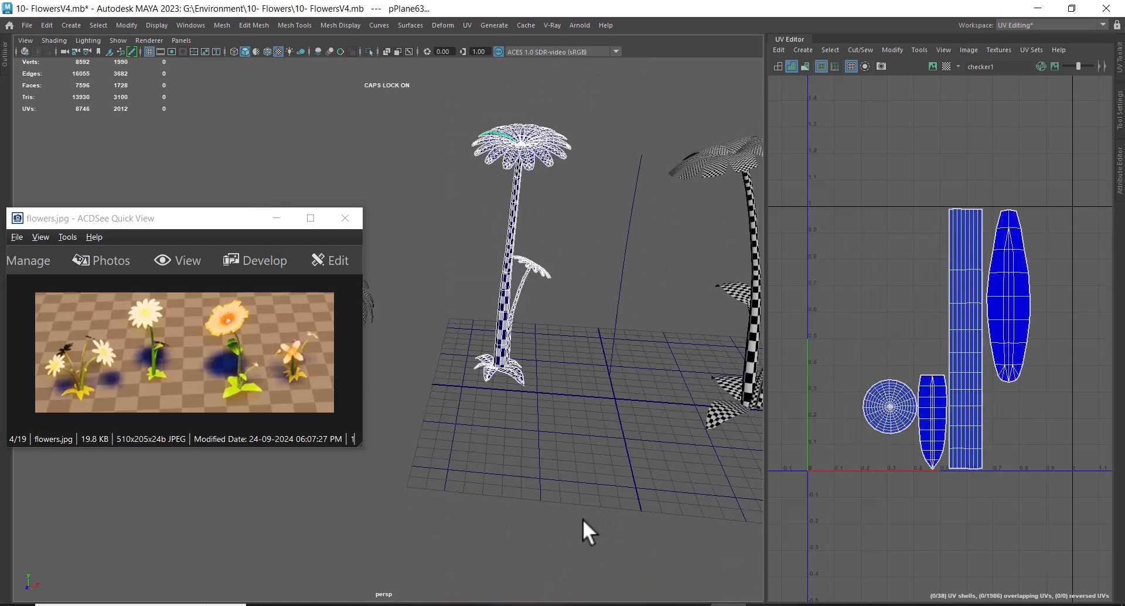
alt+middle_drag(583, 519, 622, 510)
alt+right_drag(623, 510, 642, 427)
shift+drag(508, 203, 366, 441)
scroll(972, 384, up, 5)
scroll(856, 332, down, 4)
scroll(911, 369, down, 2)
alt+drag(522, 333, 572, 367)
alt+right_drag(573, 367, 590, 372)
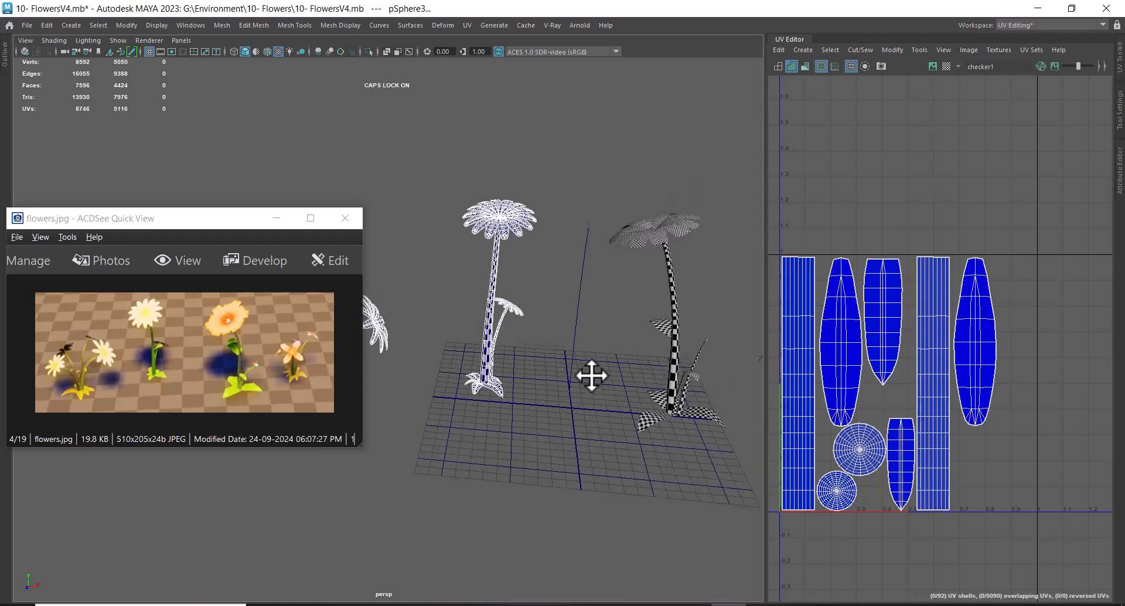
Step: Select the third flower's petals and centre, leaving its stem out of the selection
alt+drag(590, 371, 592, 397)
alt+middle_drag(593, 397, 575, 378)
alt+right_drag(575, 378, 593, 374)
click(656, 304)
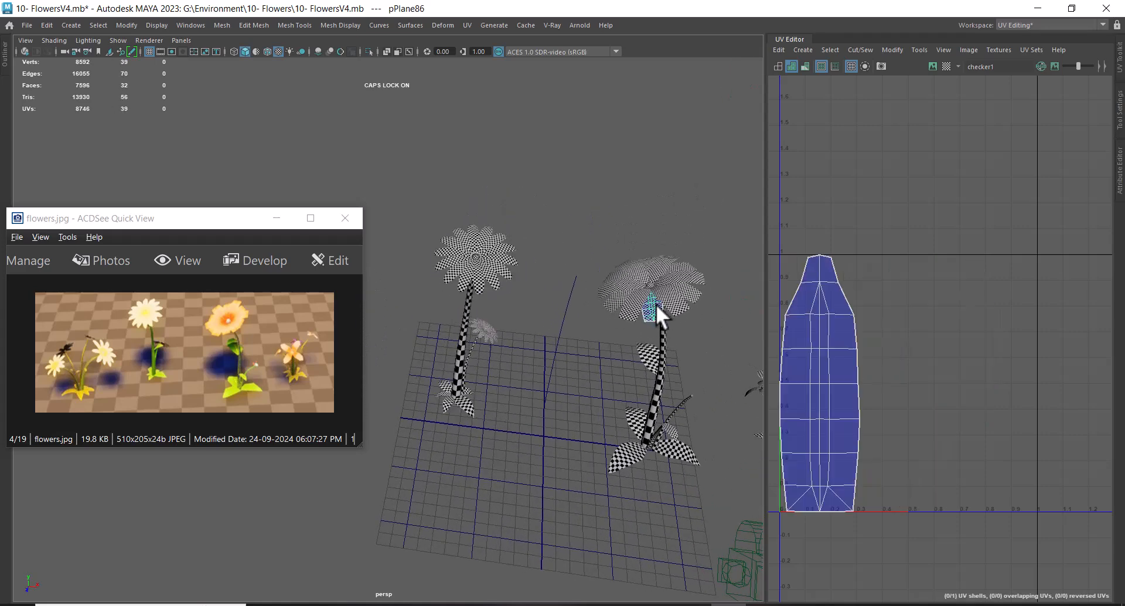
drag(730, 209, 557, 381)
alt+drag(599, 343, 673, 320)
drag(708, 196, 570, 281)
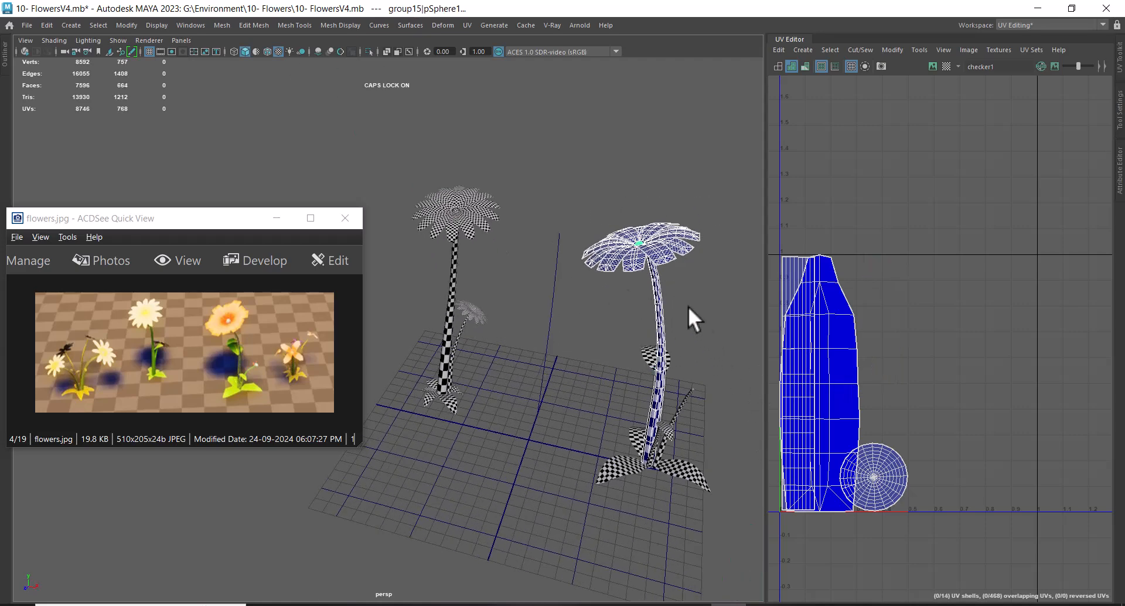
ctrl+drag(702, 296, 643, 331)
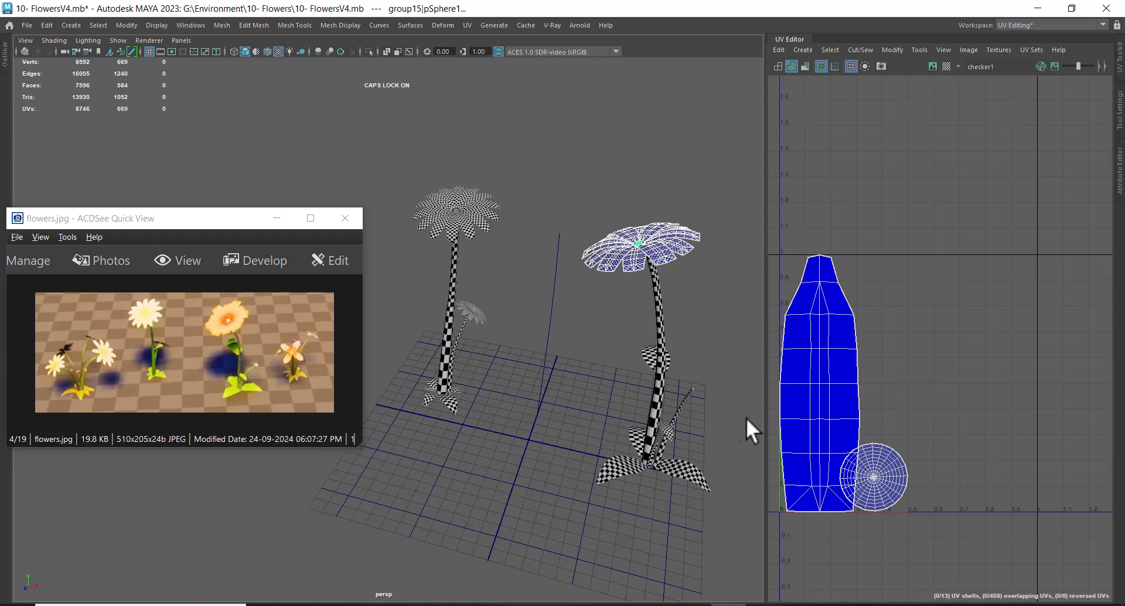
Step: Add the flower cluster and the second flower's main bloom and stem to the selection
alt+middle_drag(688, 391, 658, 392)
alt+right_drag(658, 393, 688, 424)
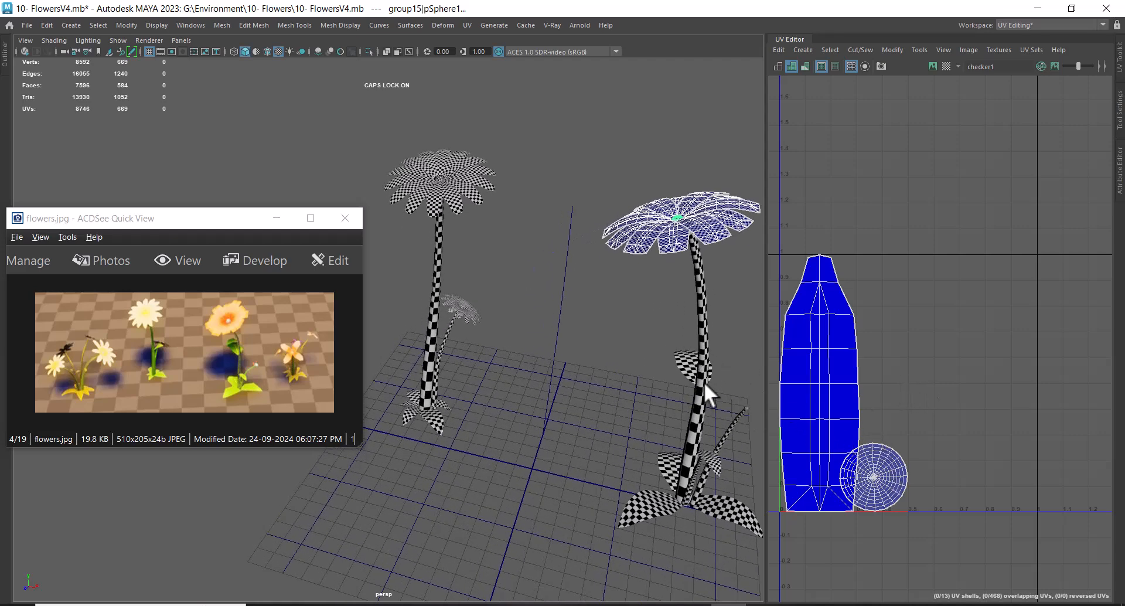
alt+right_drag(704, 383, 609, 291)
alt+middle_drag(609, 291, 670, 329)
alt+middle_drag(501, 318, 515, 297)
drag(502, 234, 375, 365)
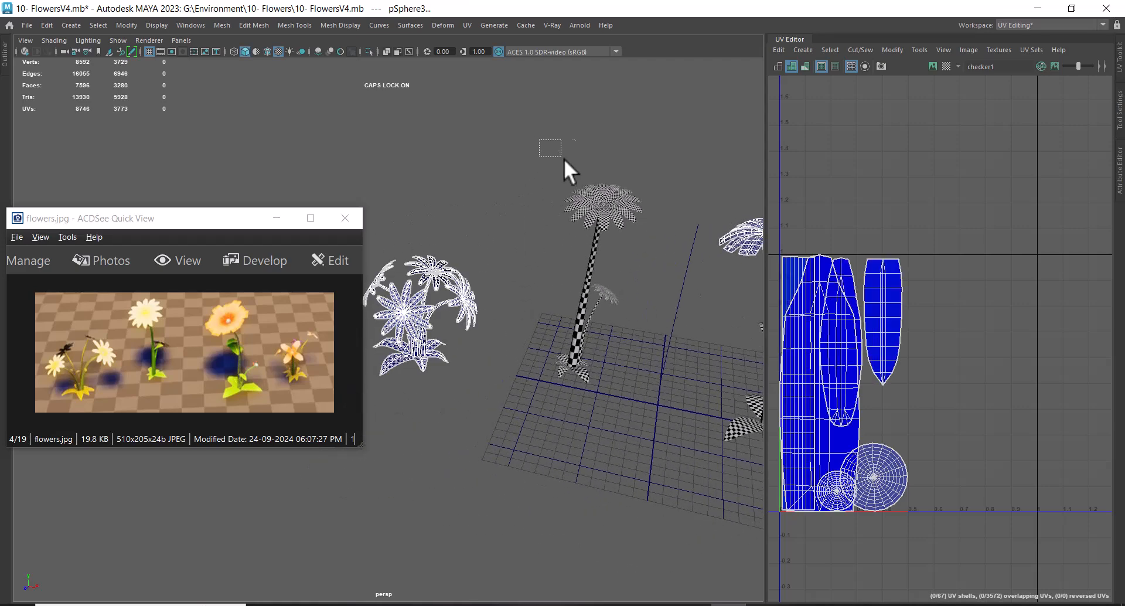
shift+drag(550, 146, 627, 243)
Step: Scale down the third flower centre's round UV shell and move it into the gap below the short leaf shell
scroll(891, 389, up, 5)
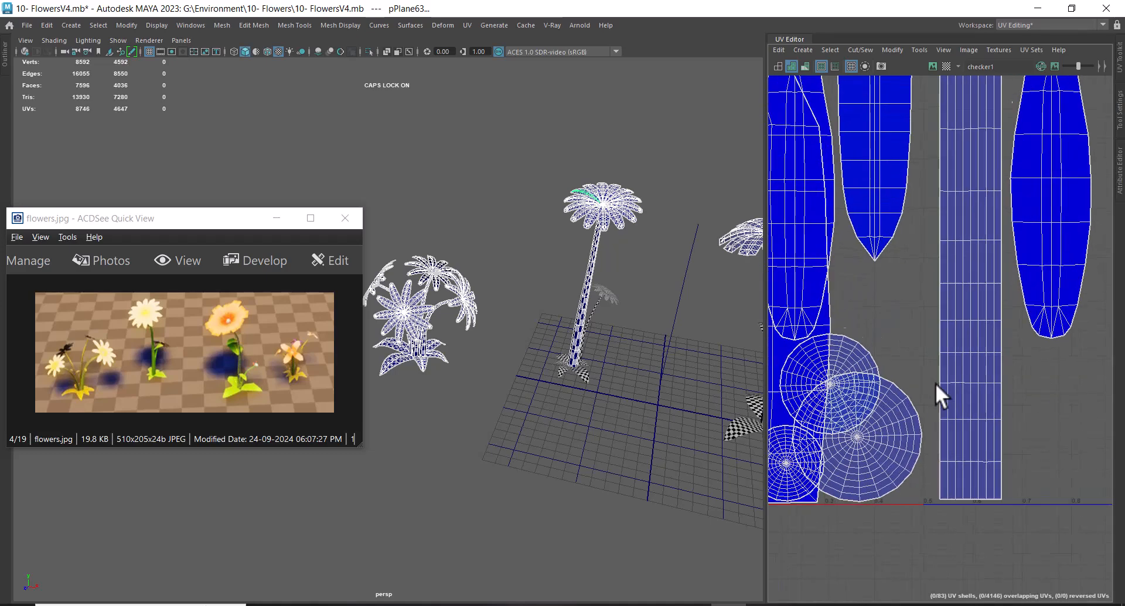
alt+right_drag(662, 296, 687, 354)
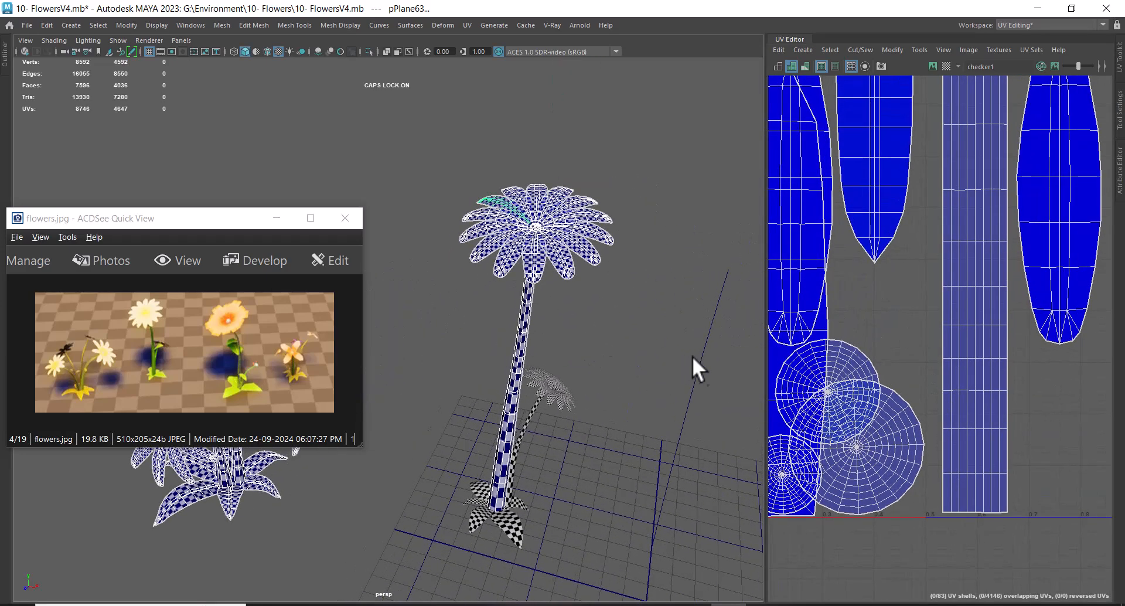
alt+right_drag(934, 364, 841, 389)
alt+middle_drag(841, 389, 883, 336)
alt+right_drag(883, 336, 1014, 383)
click(930, 399)
key(r)
drag(904, 395, 926, 243)
key(w)
scroll(926, 243, down, 3)
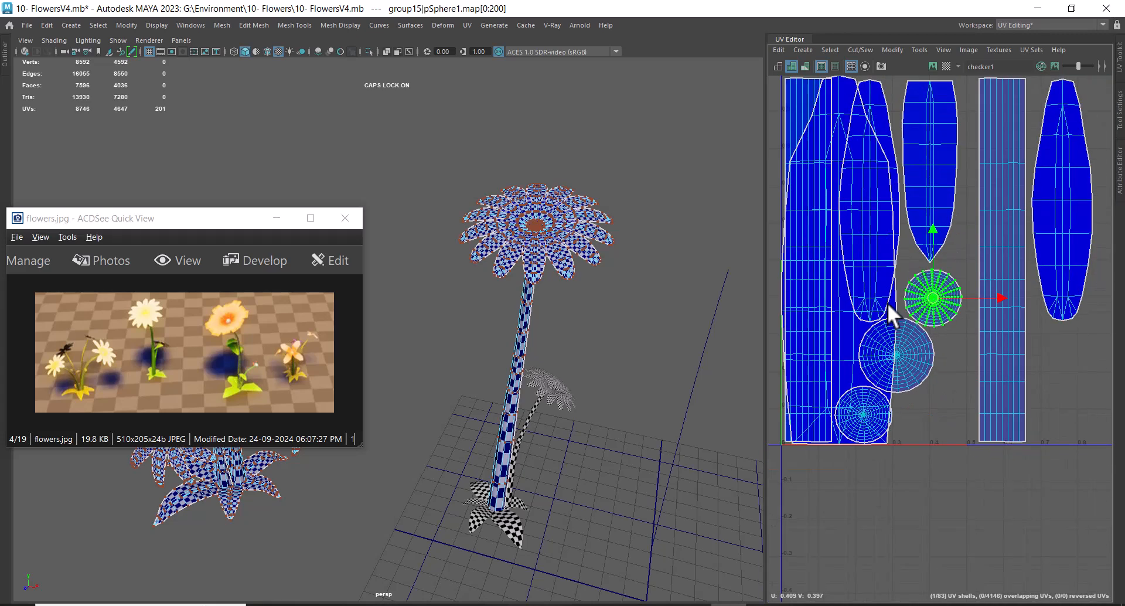
Step: Return to object selection and select only the third flower's head, excluding its stem
right_drag(537, 255, 640, 169)
mouse_move(628, 253)
alt+middle_down()
mouse_move(502, 314)
mouse_move(559, 325)
mouse_move(613, 263)
alt+middle_up()
click(501, 403)
scroll(569, 409, down, 3)
drag(628, 248, 422, 353)
scroll(591, 386, up, 2)
scroll(591, 388, up, 1)
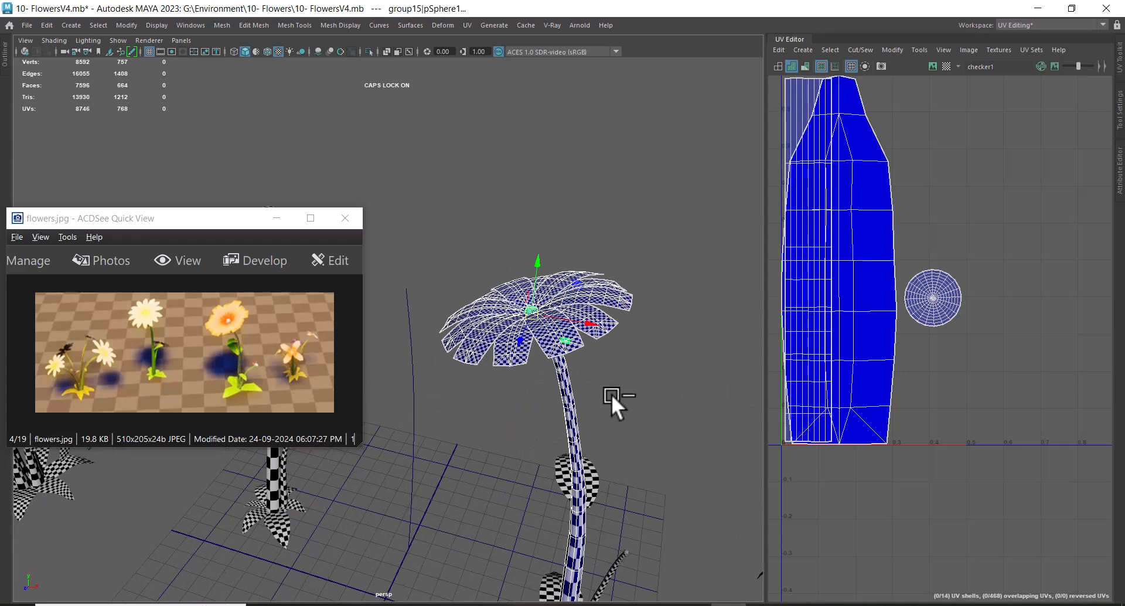
ctrl+drag(611, 395, 550, 415)
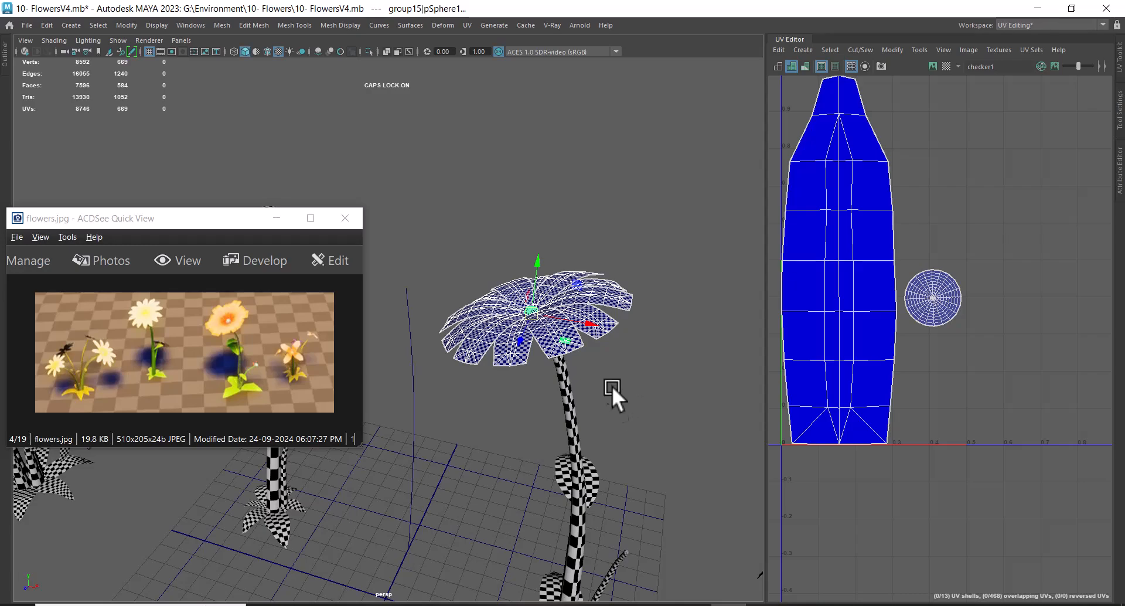
Step: Remove the flower's round centre from the selection so only the petals are included
scroll(616, 395, up, 3)
alt+drag(636, 395, 615, 457)
alt+middle_drag(607, 367, 600, 257)
scroll(604, 357, up, 2)
scroll(547, 377, up, 3)
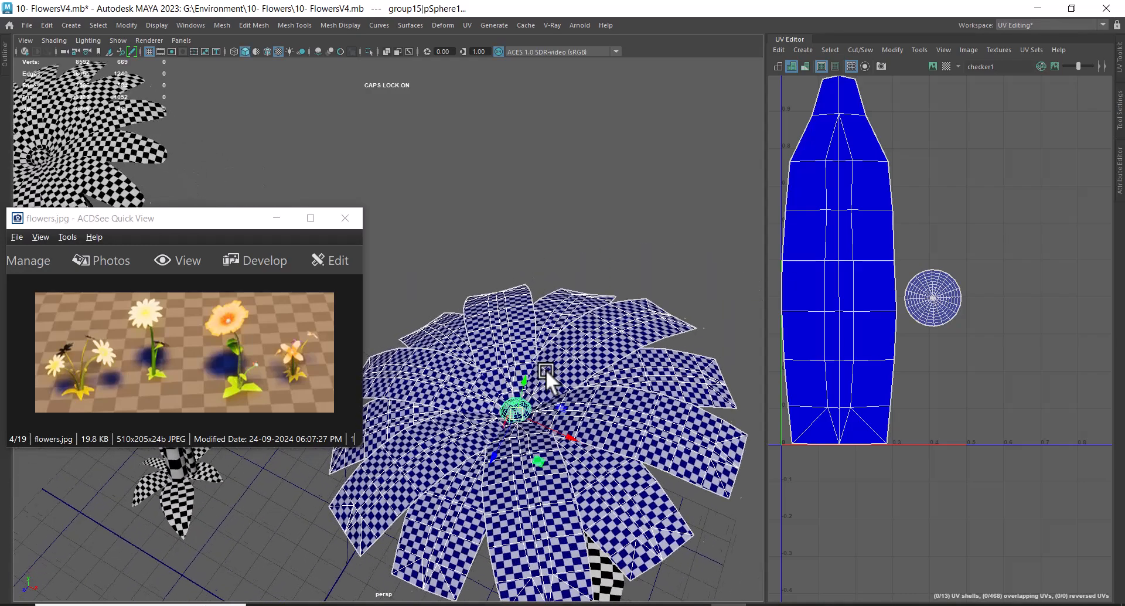
ctrl+click(550, 436)
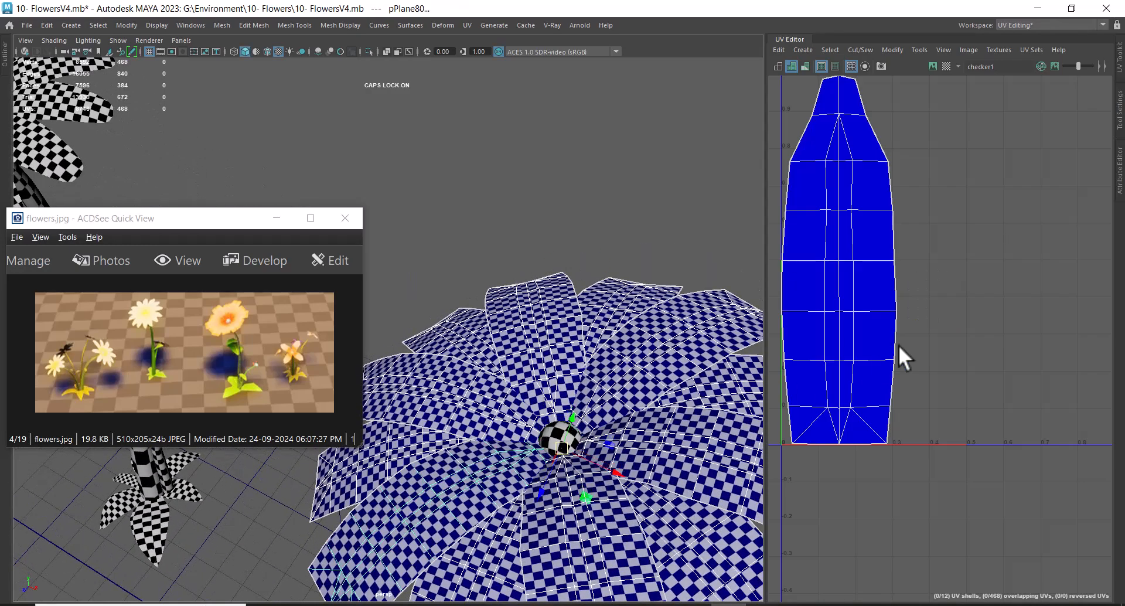
Step: Move the third flower's petal UV shells horizontally to about U 1.02, clear of the other shells
scroll(875, 356, down, 5)
drag(972, 172, 796, 404)
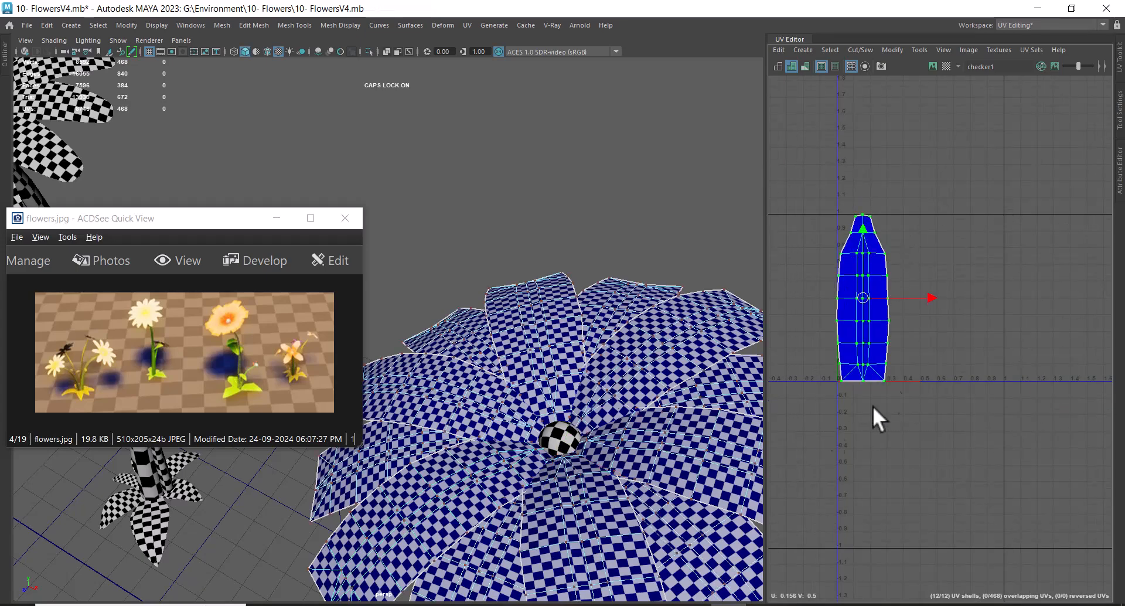
drag(934, 295, 1074, 266)
scroll(584, 357, down, 4)
mouse_move(583, 357)
alt+mouse_down()
mouse_move(584, 344)
mouse_move(583, 354)
alt+mouse_up()
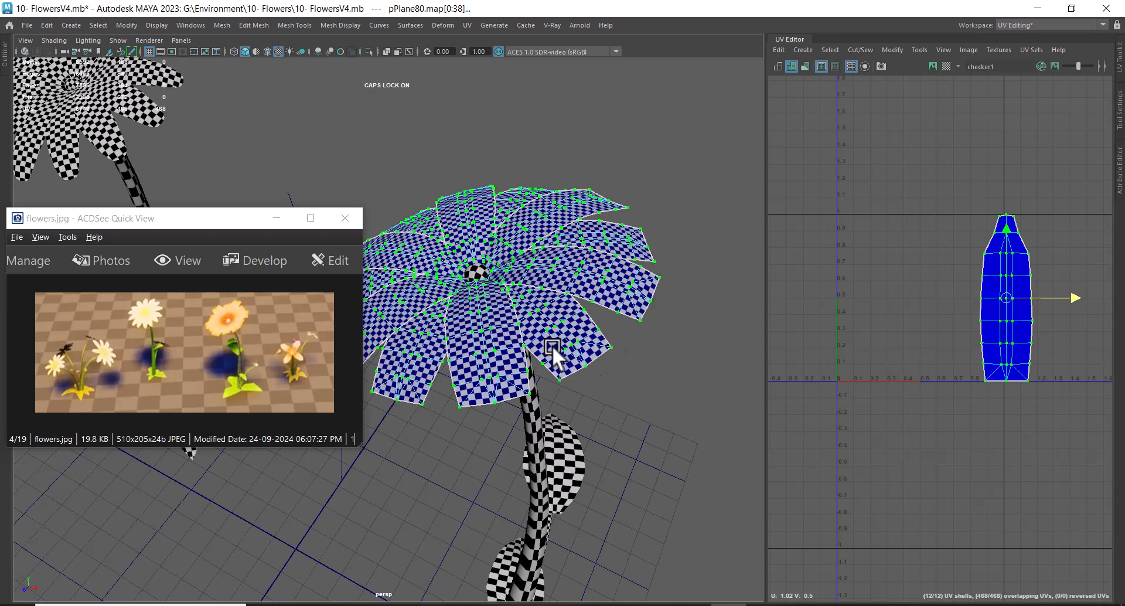
Step: Select the flower cluster, the whole second flower, and the third flower's head and stem as objects
right_drag(533, 266, 586, 246)
scroll(546, 322, down, 6)
alt+middle_drag(546, 322, 666, 230)
scroll(613, 266, down, 3)
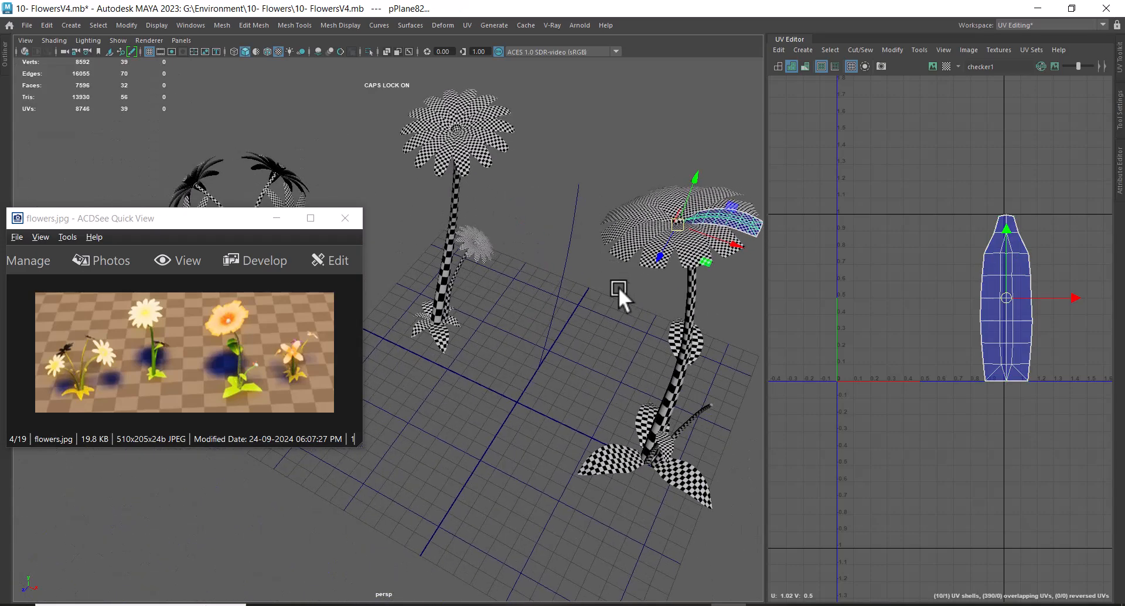
alt+middle_drag(613, 266, 645, 273)
drag(221, 223, 68, 176)
alt+drag(335, 215, 346, 215)
drag(313, 158, 437, 360)
alt+middle_drag(433, 326, 361, 350)
shift+drag(405, 119, 515, 397)
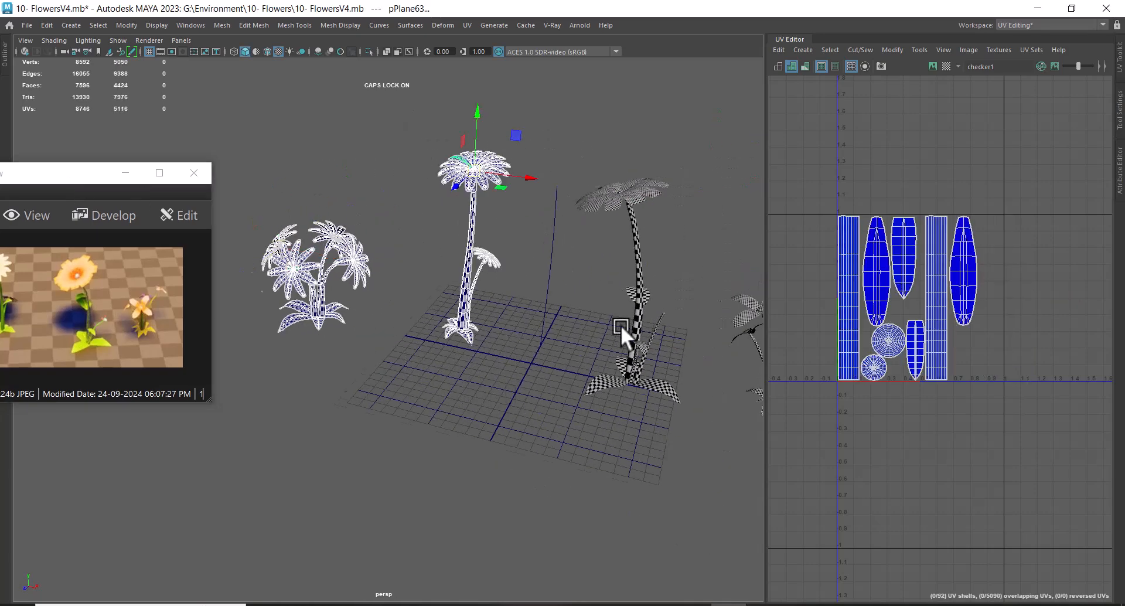
alt+middle_drag(635, 334, 560, 360)
shift+drag(645, 132, 549, 196)
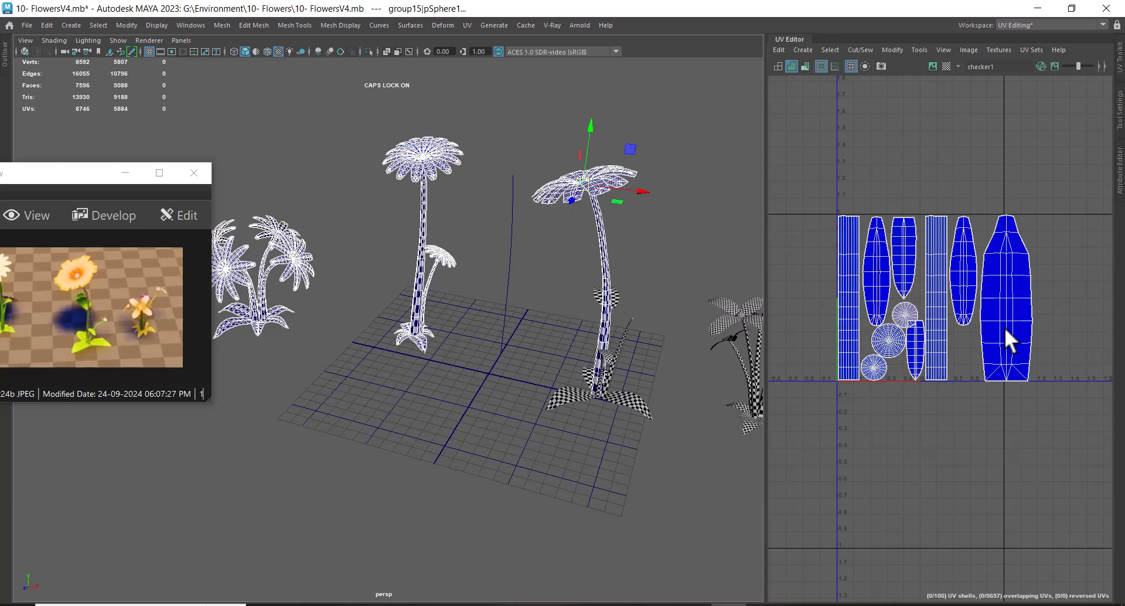
Step: Select the third flower's whole petal UV shell, scale it down and fit it beside the second flower's petal shell
scroll(989, 294, up, 3)
alt+drag(502, 252, 520, 234)
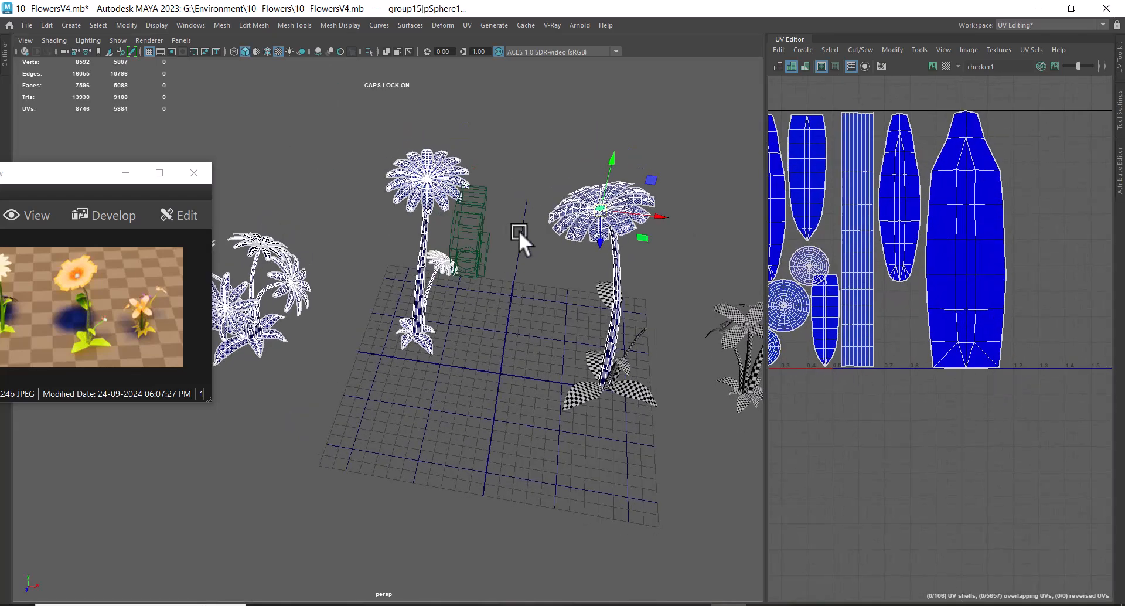
scroll(1003, 243, up, 2)
right_drag(939, 213, 1051, 175)
ctrl+right_drag(1015, 260, 999, 236)
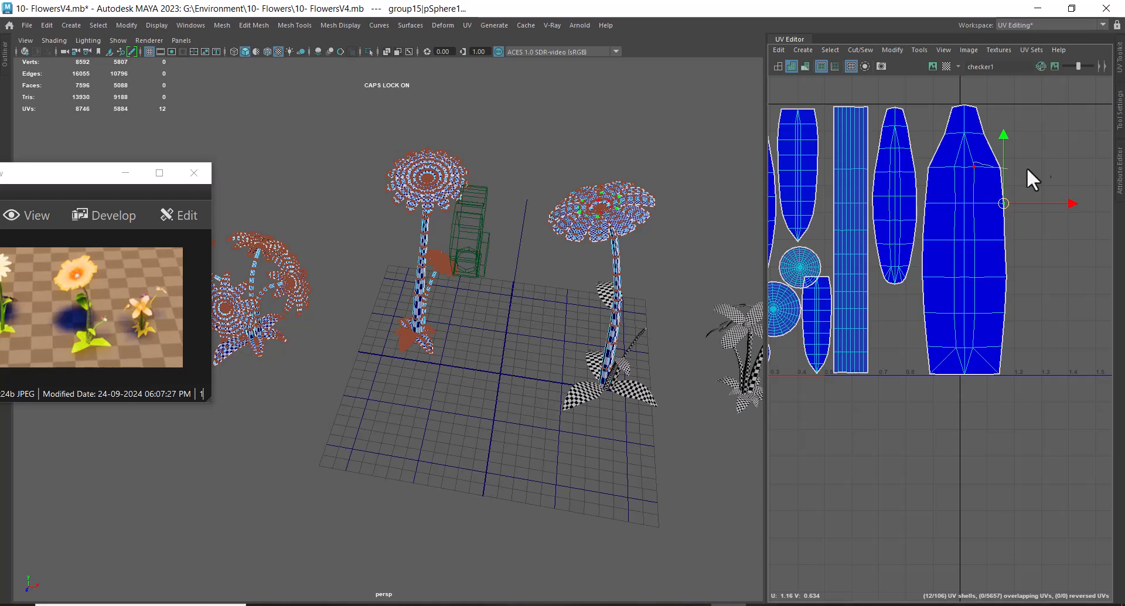
shift+right_drag(987, 169, 1048, 209)
drag(965, 240, 939, 180)
key(w)
alt+middle_drag(962, 203, 993, 271)
alt+right_drag(993, 271, 1048, 304)
key(r)
drag(986, 212, 980, 212)
Step: Scale the third flower's petal UV shell down slightly more about its centre at U 0.923, V 0.697
alt+middle_drag(990, 296, 1005, 266)
alt+right_drag(1004, 267, 940, 329)
alt+middle_drag(940, 329, 1018, 320)
alt+right_drag(1018, 319, 1004, 336)
alt+middle_drag(994, 324, 961, 321)
alt+right_drag(961, 320, 1005, 382)
alt+middle_drag(969, 343, 1015, 318)
alt+right_drag(1014, 318, 951, 347)
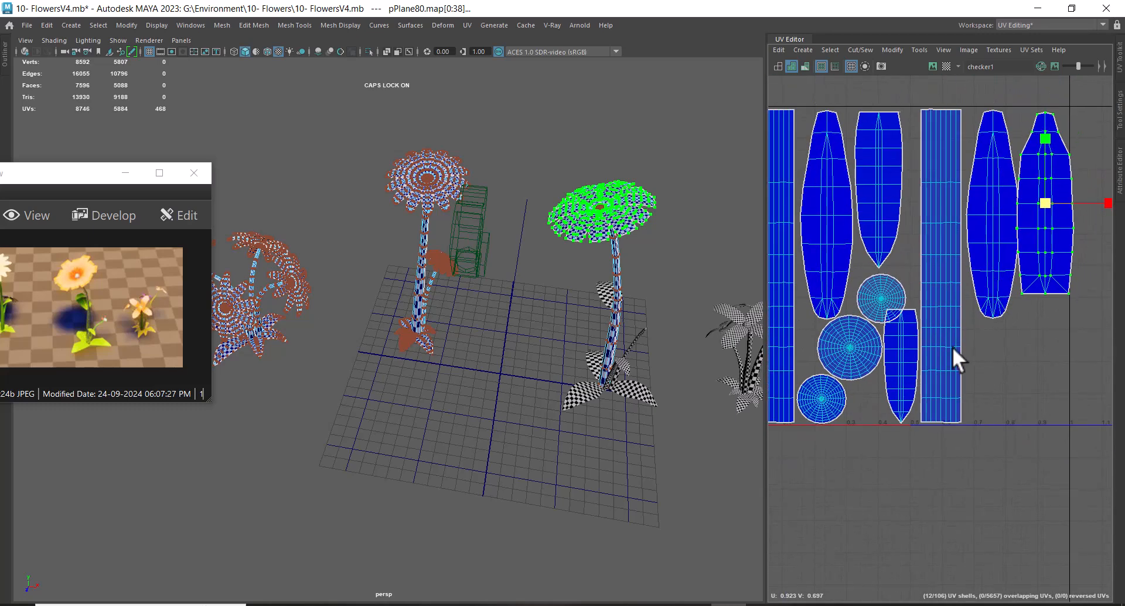
alt+middle_drag(950, 346, 945, 360)
drag(1039, 216, 1036, 217)
key(w)
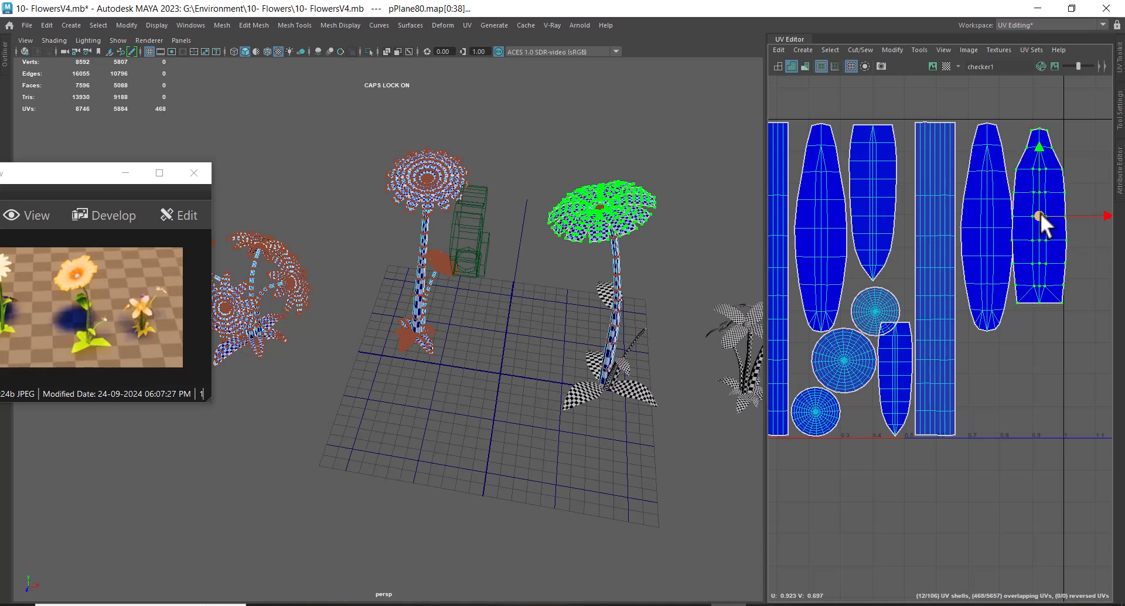
Step: Select the second flower's whole petal UV shell, scale it down slightly and shift it away from the neighbouring petal shell
drag(977, 297, 986, 318)
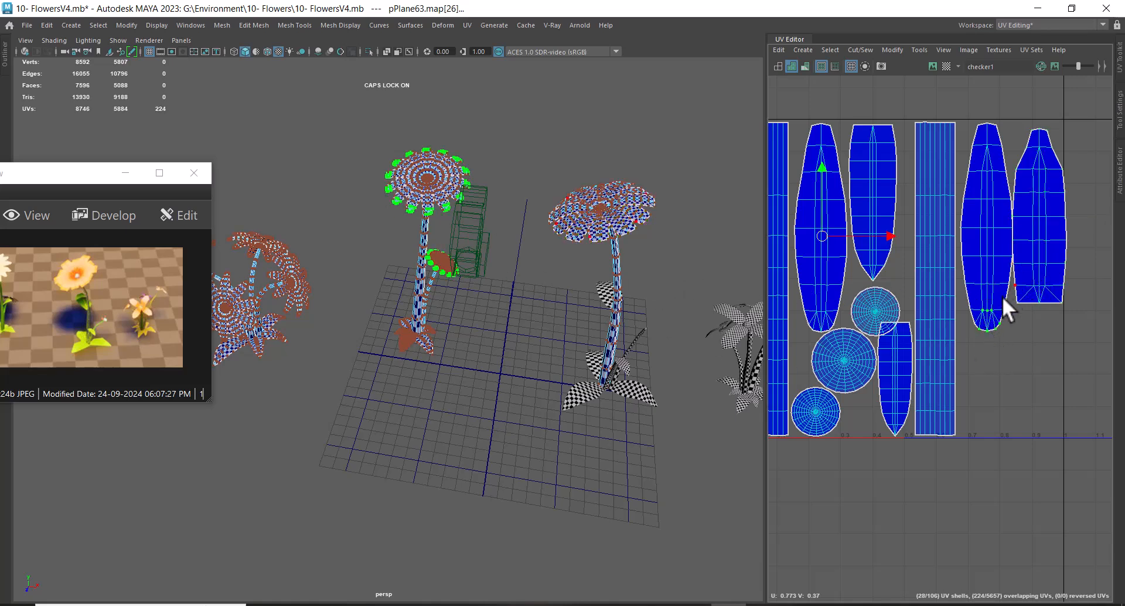
ctrl+right_drag(985, 298, 1030, 331)
key(r)
drag(985, 227, 982, 227)
key(w)
drag(1055, 227, 1048, 226)
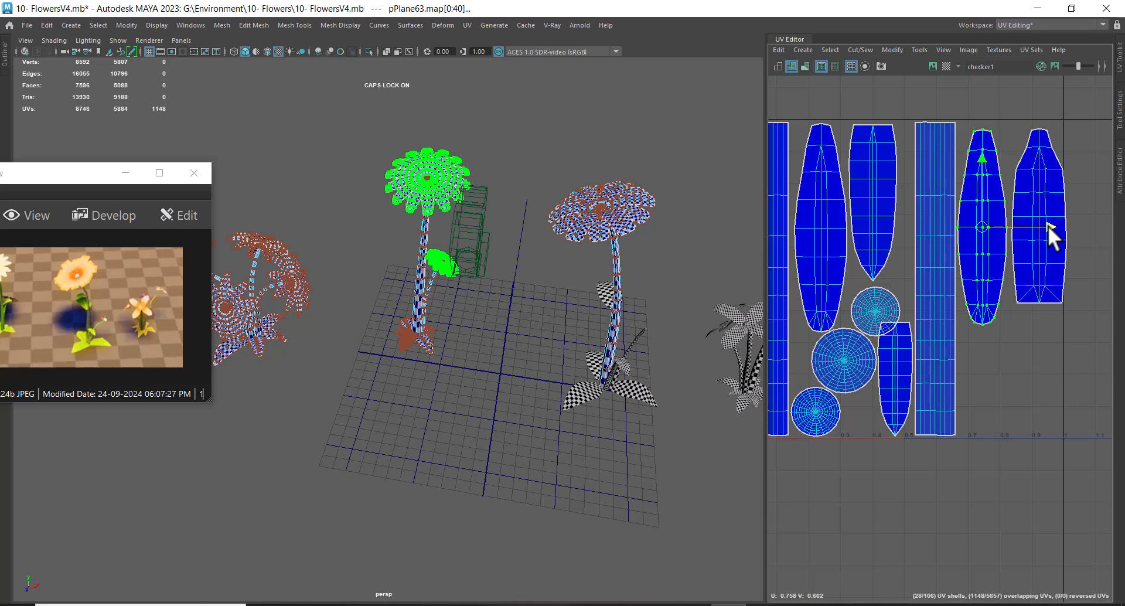
Step: Reselect the third flower's petal UV shell, scale it down slightly and nudge it inside the UV tile's edge, then upward
scroll(1082, 221, up, 2)
alt+middle_drag(1095, 241, 1036, 252)
drag(996, 205, 1025, 174)
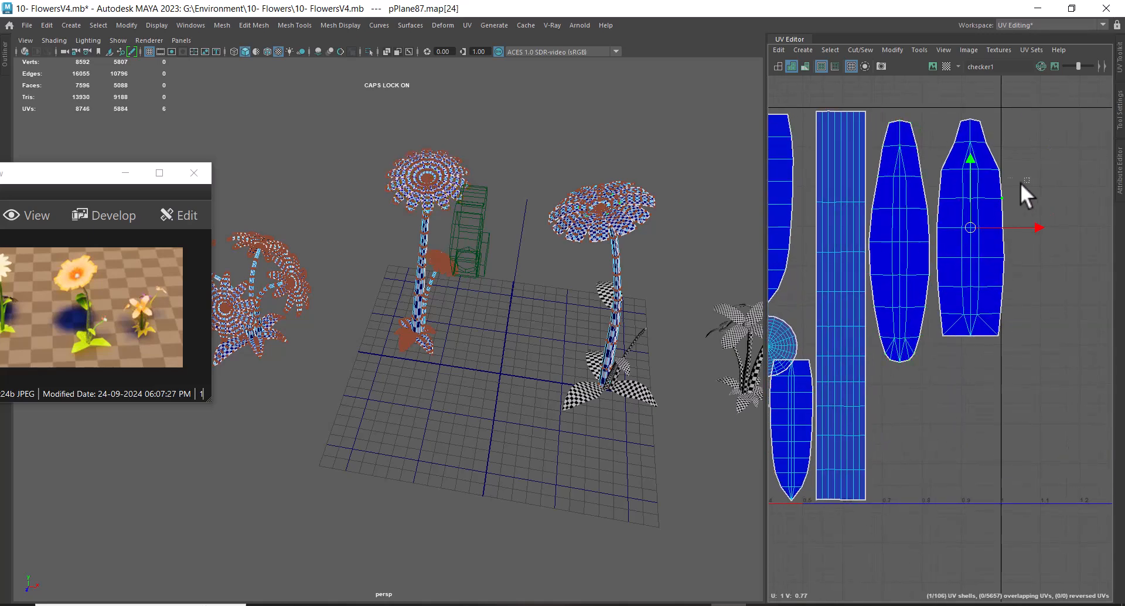
ctrl+right_drag(992, 237, 1048, 270)
key(r)
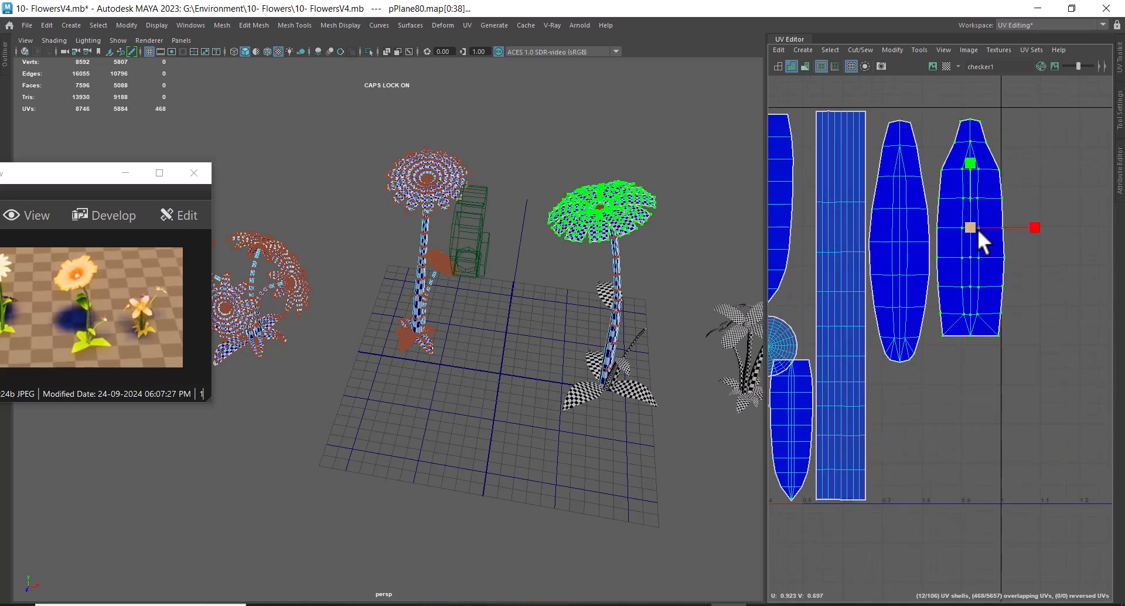
drag(970, 226, 966, 226)
key(w)
drag(1035, 225, 1033, 221)
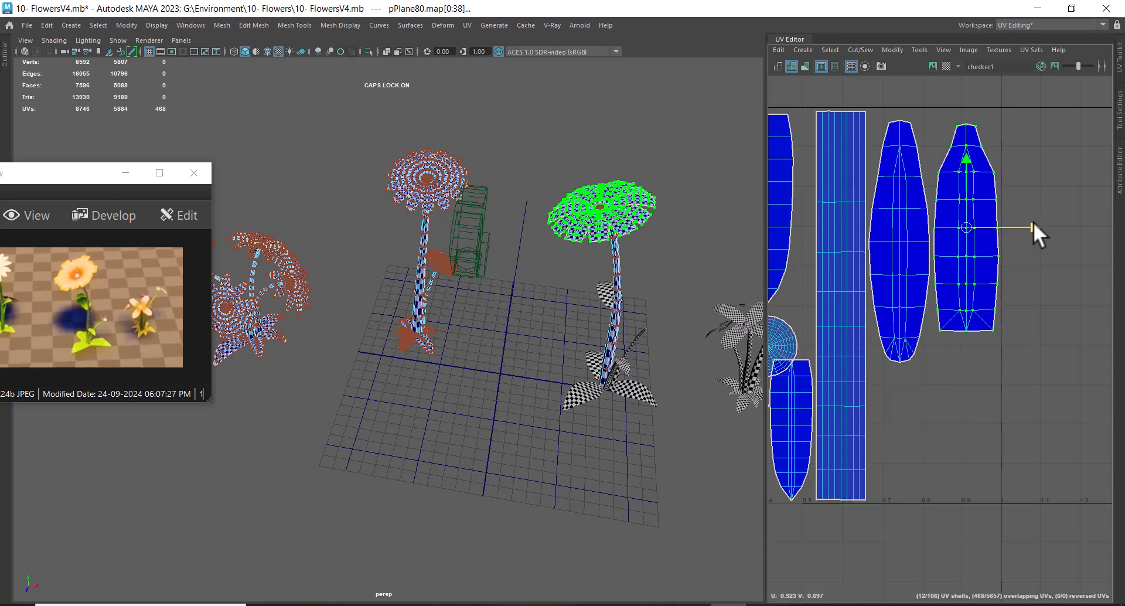
drag(962, 153, 964, 141)
Step: Select the leaf halfway up the third flower's stem
mouse_move(613, 318)
alt+mouse_down()
mouse_move(575, 326)
mouse_move(625, 311)
alt+mouse_up()
alt+middle_drag(625, 310, 564, 276)
drag(445, 133, 349, 375)
alt+middle_drag(490, 368, 457, 344)
alt+right_drag(457, 343, 606, 342)
alt+middle_drag(606, 342, 455, 375)
alt+right_drag(456, 375, 404, 370)
alt+middle_drag(601, 311, 580, 362)
click(556, 276)
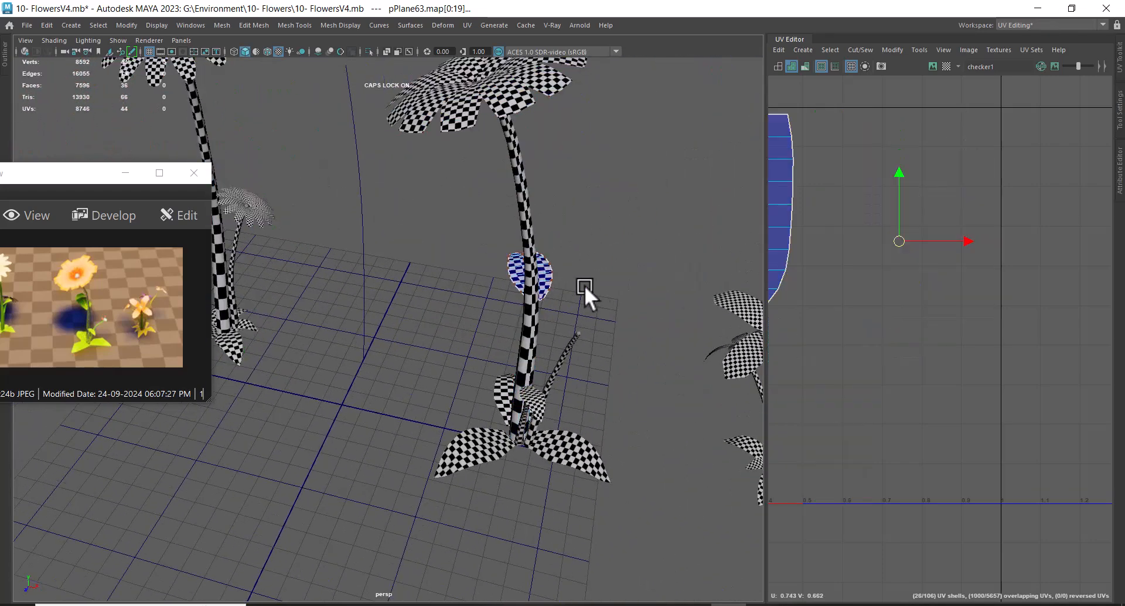
Step: Examine the stem leaf's UV shell and its checker pattern on the model from several angles
alt+drag(575, 284, 573, 305)
alt+middle_drag(531, 357, 579, 317)
scroll(579, 318, down, 3)
scroll(923, 237, down, 3)
alt+middle_drag(924, 237, 1011, 208)
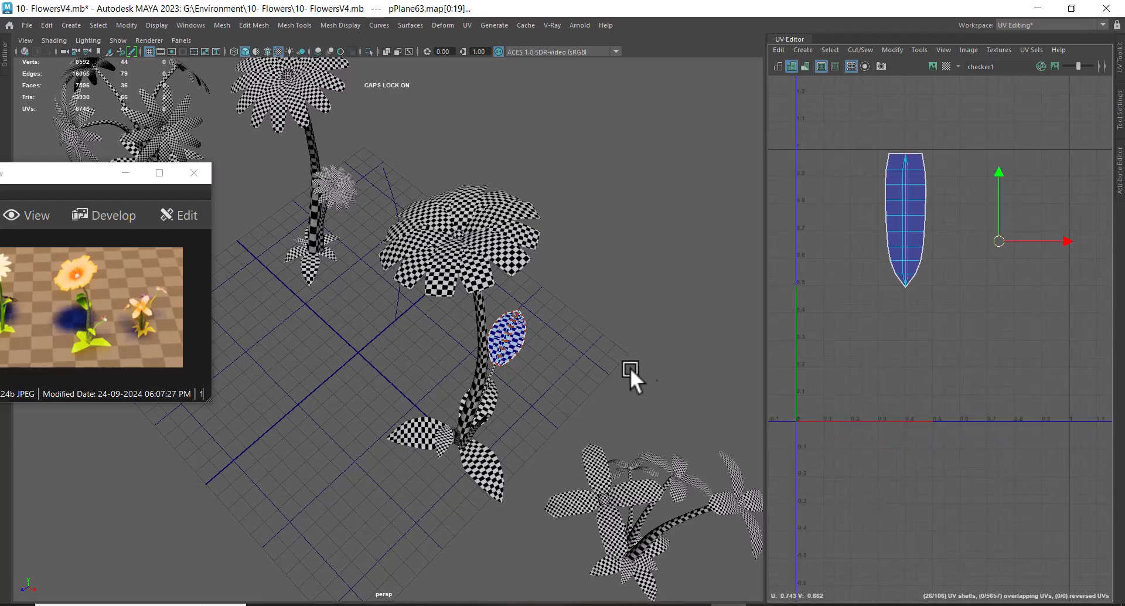
alt+drag(641, 364, 568, 334)
alt+middle_drag(567, 334, 586, 364)
alt+drag(585, 364, 532, 267)
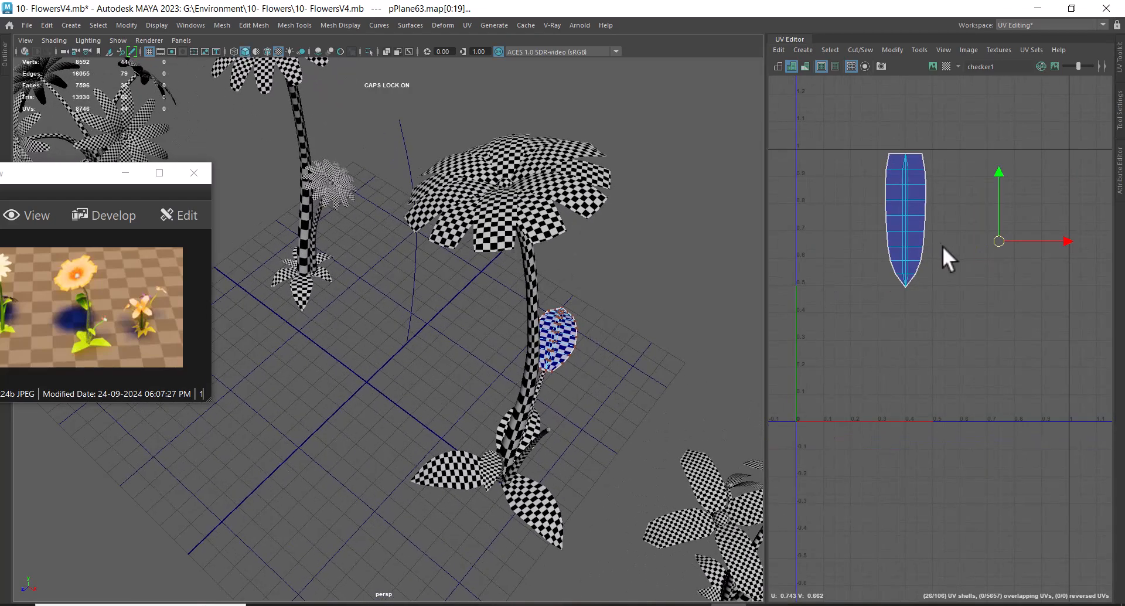
alt+middle_drag(943, 245, 921, 228)
scroll(571, 354, up, 3)
Step: Select the three large leaves at the base of the third flower to view their UV shell
alt+drag(571, 354, 562, 409)
alt+middle_drag(562, 409, 563, 346)
alt+drag(564, 345, 586, 381)
shift+click(508, 240)
shift+click(384, 273)
alt+right_drag(586, 380, 437, 334)
alt+drag(437, 334, 427, 240)
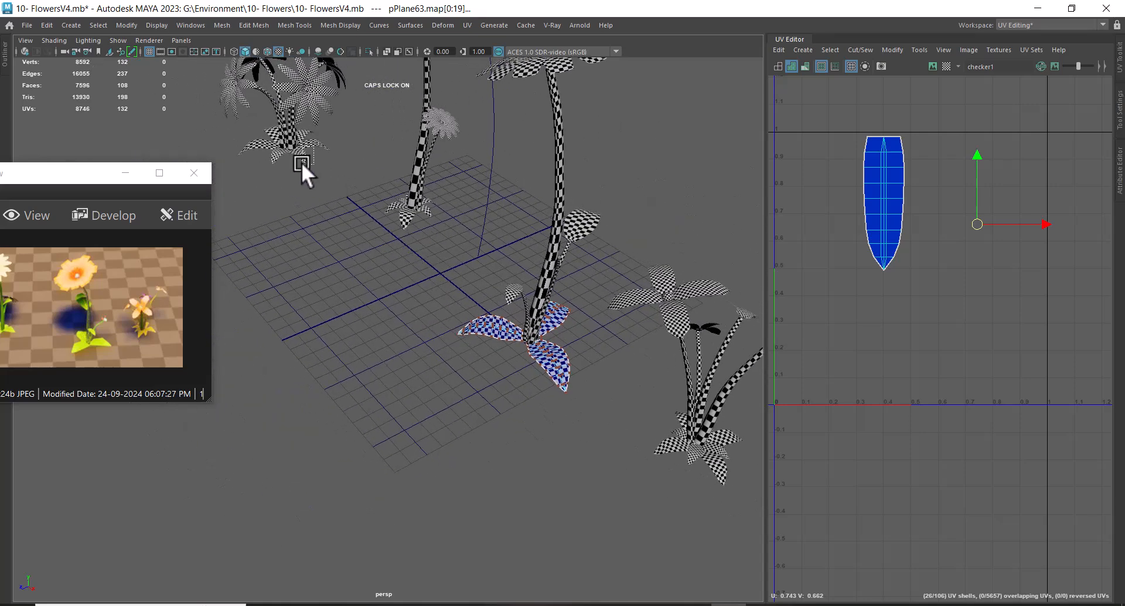
Step: Select the whole flower cluster as objects and add the front base leaf of the third flower
click(302, 161)
right_drag(335, 153, 432, 115)
alt+right_drag(428, 176, 373, 216)
alt+drag(374, 228, 381, 269)
drag(237, 107, 379, 276)
shift+click(566, 449)
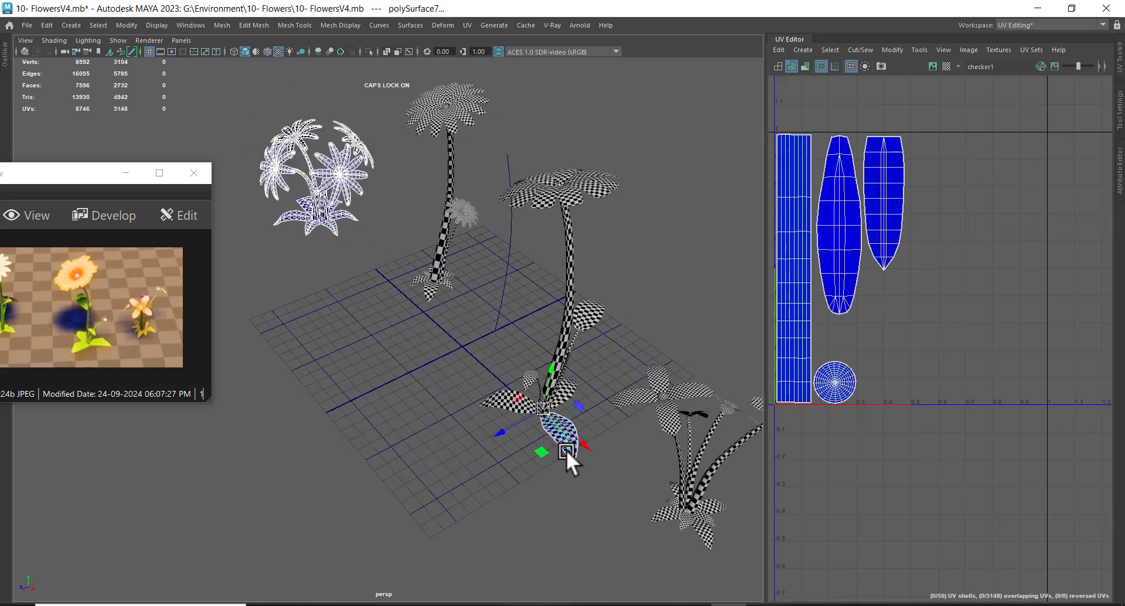
Step: Add the two remaining base leaves and the stem leaf of the third flower to the selection
shift+click(571, 386)
drag(88, 173, 287, 145)
alt+drag(619, 371, 605, 329)
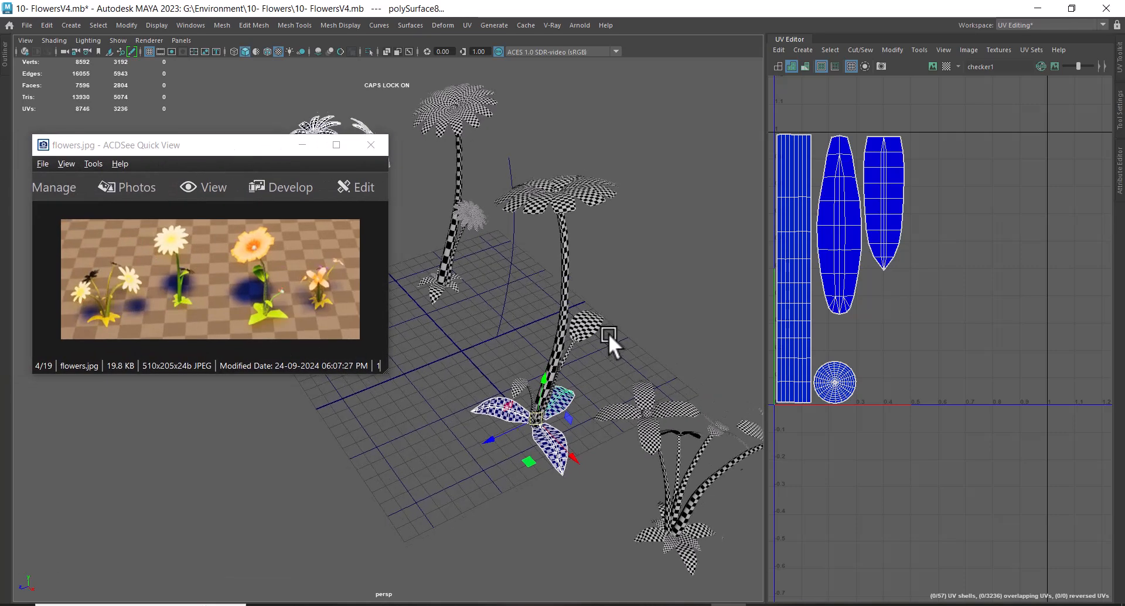
scroll(616, 333, up, 1)
shift+click(618, 318)
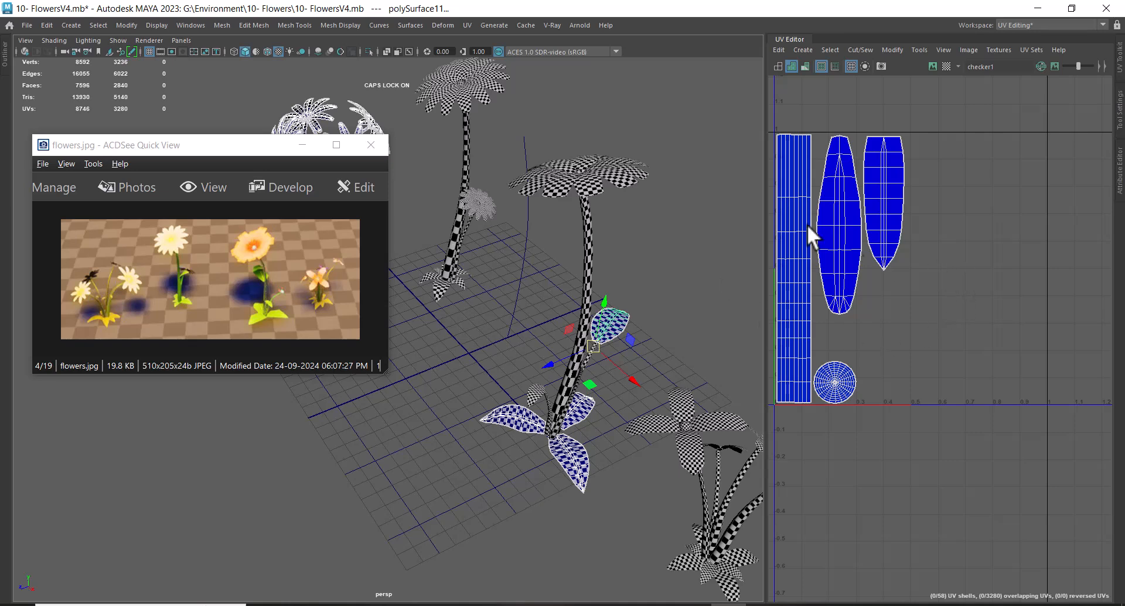
Step: Add the third flower's petals, centre and main stem to the selection
click(624, 179)
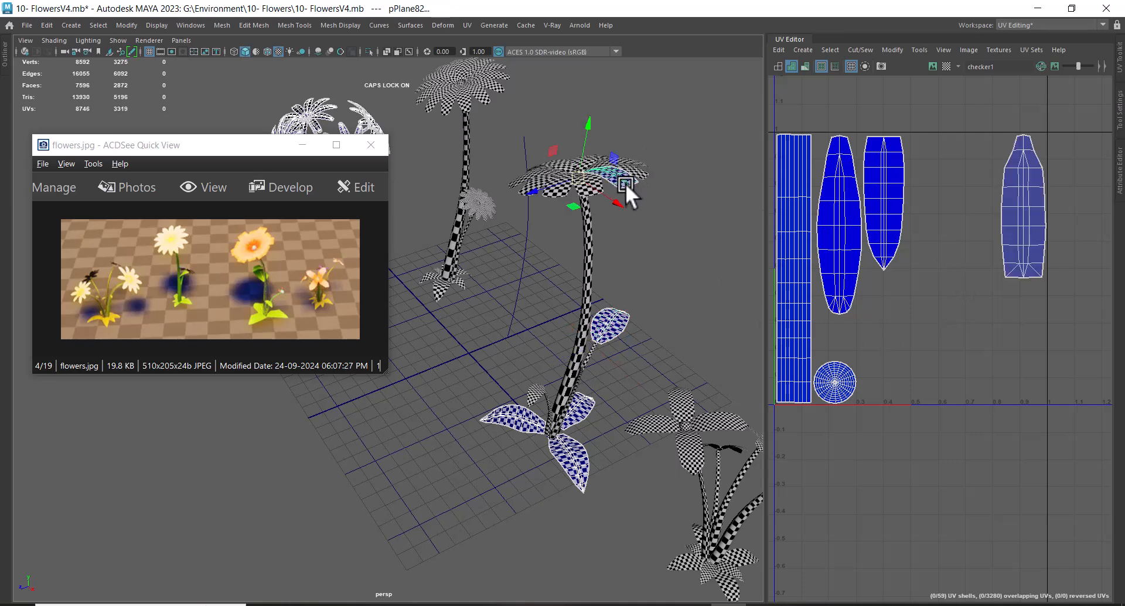
shift+drag(656, 148, 529, 194)
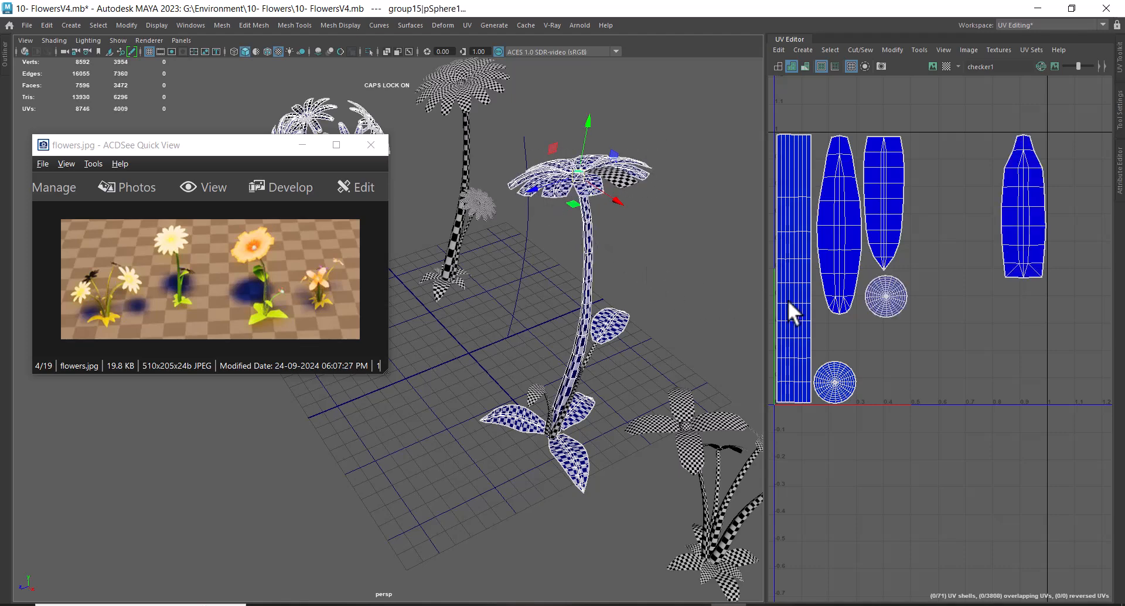
alt+middle_drag(919, 324, 998, 300)
scroll(536, 273, up, 1)
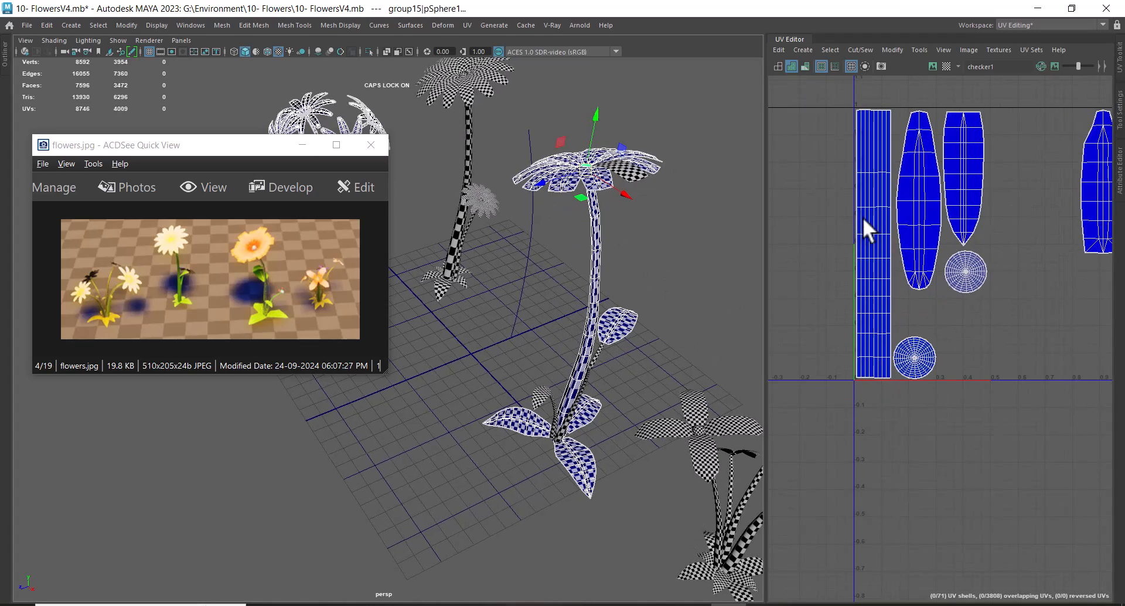
Step: Add the small drooping side leaf near the third flower's base to the selection
alt+drag(630, 303, 561, 367)
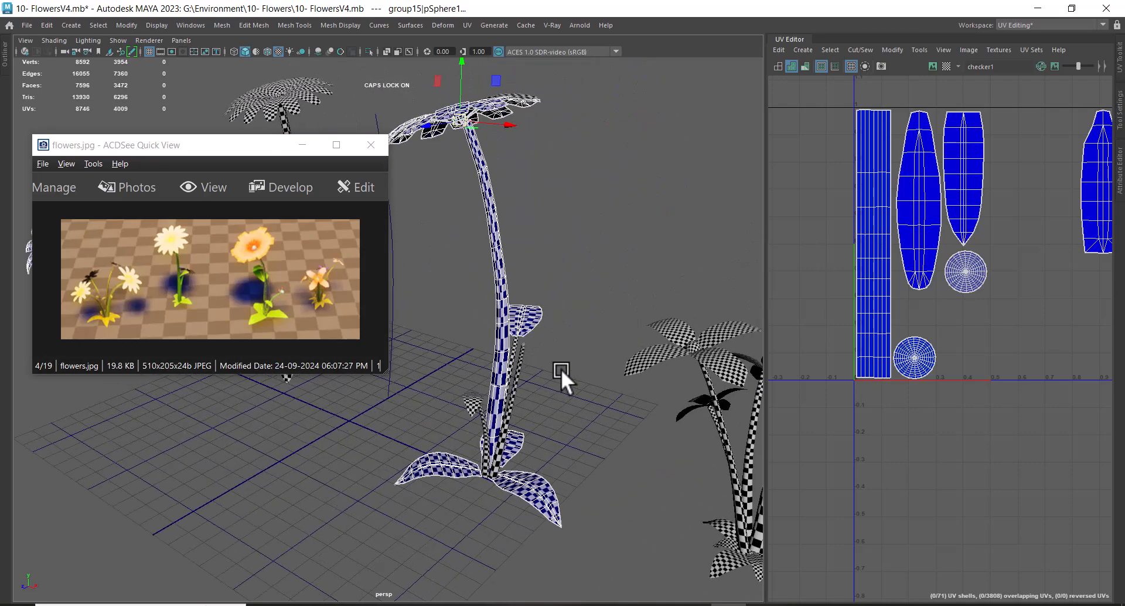
scroll(982, 306, down, 2)
alt+middle_drag(968, 276, 921, 263)
alt+drag(575, 297, 765, 327)
click(470, 391)
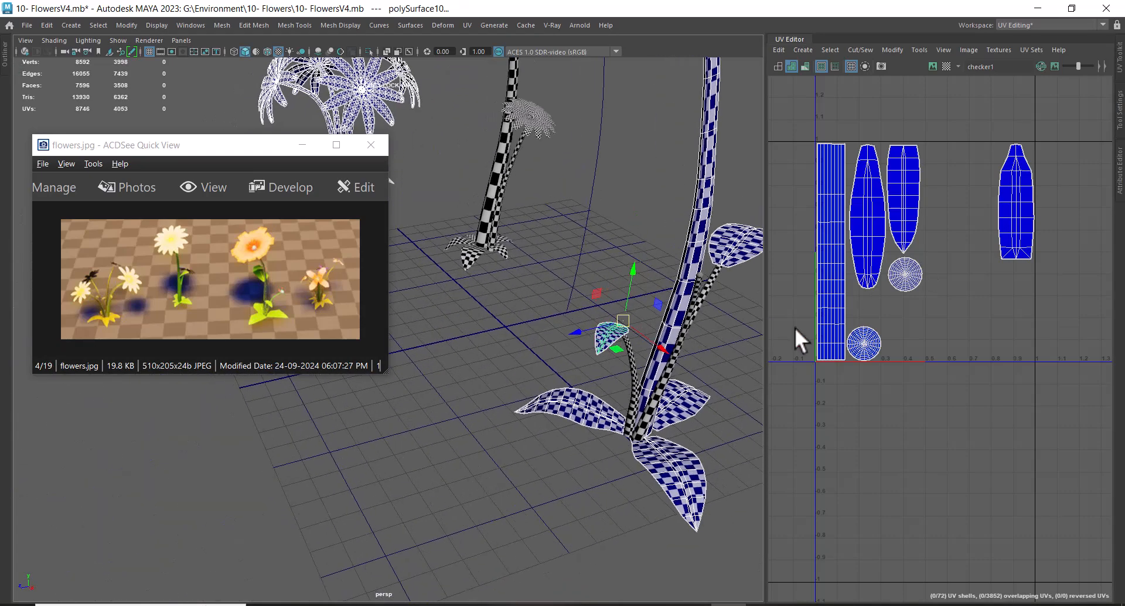
Step: Clear the selection, then select the third flower's small side leaf and two of its base leaves
click(550, 354)
click(611, 331)
alt+drag(595, 383, 551, 405)
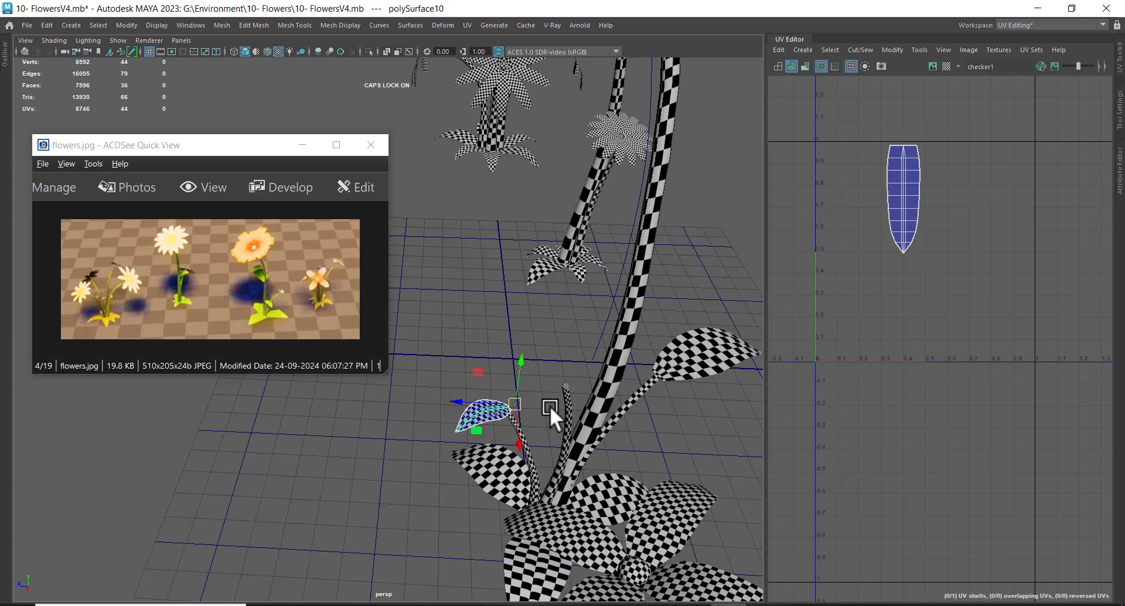
alt+drag(550, 405, 478, 344)
click(481, 332)
shift+click(615, 396)
shift+click(550, 246)
alt+drag(603, 307, 535, 319)
alt+right_drag(535, 319, 554, 393)
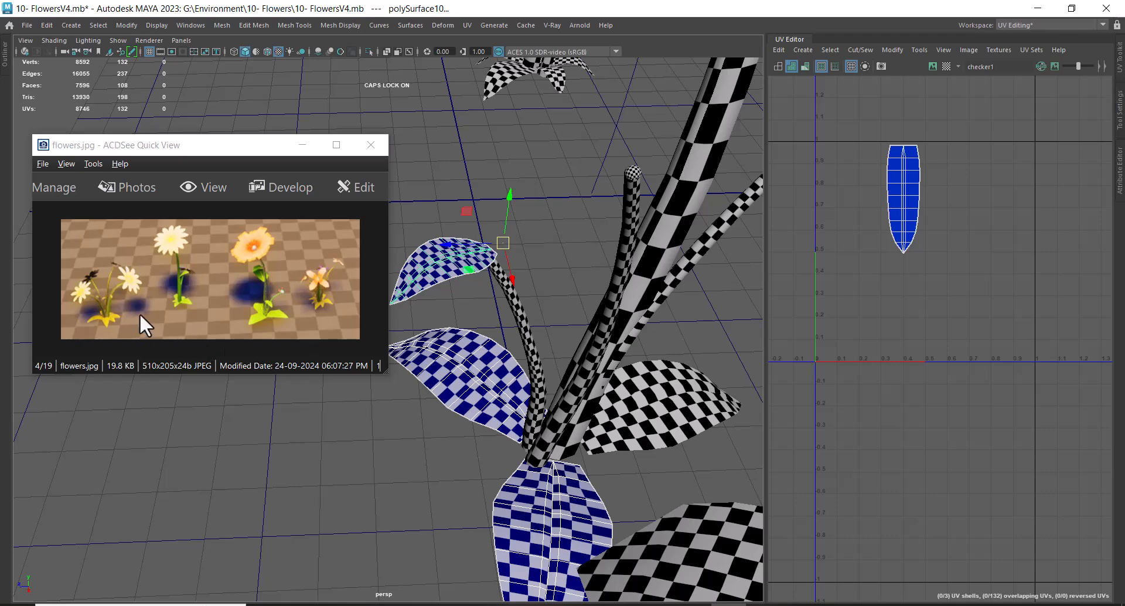
Step: Add the third base leaf and the two thin side stems of the third flower to the selection
alt+drag(639, 422, 665, 399)
click(667, 385)
shift+click(551, 297)
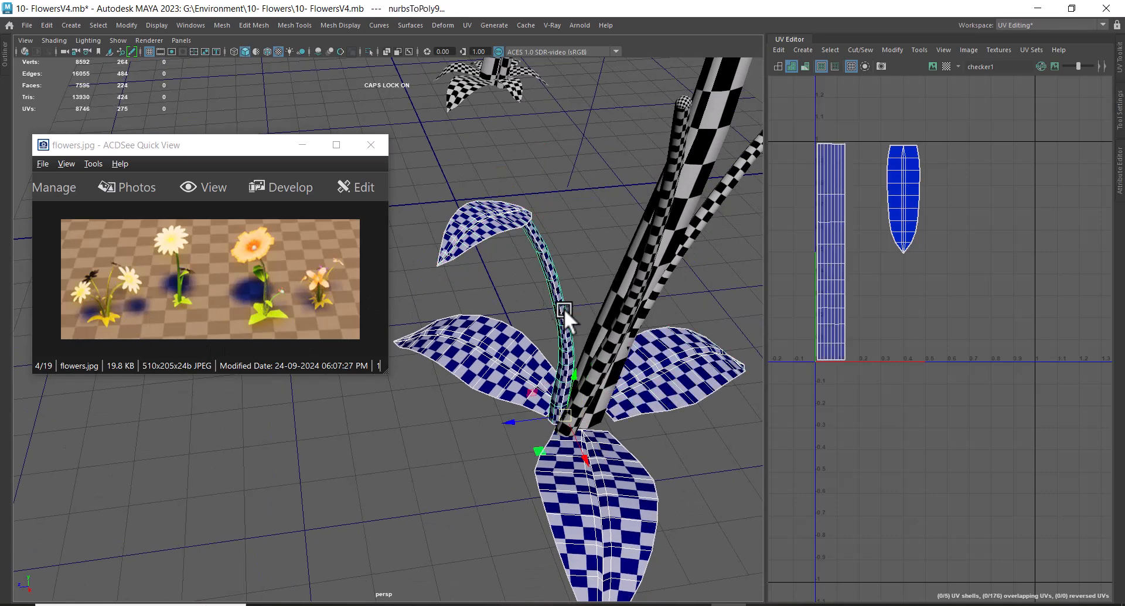
shift+click(642, 273)
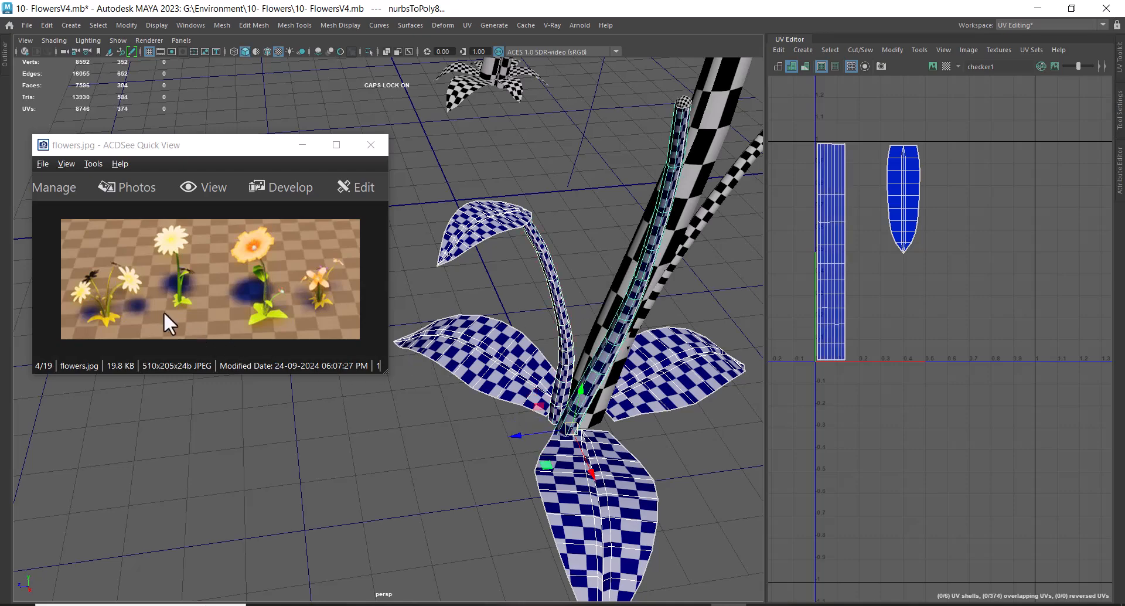
Step: Add the third flower's main stem, leaf-bearing side stem, stem leaf and flower head to the selection
alt+drag(691, 330, 668, 272)
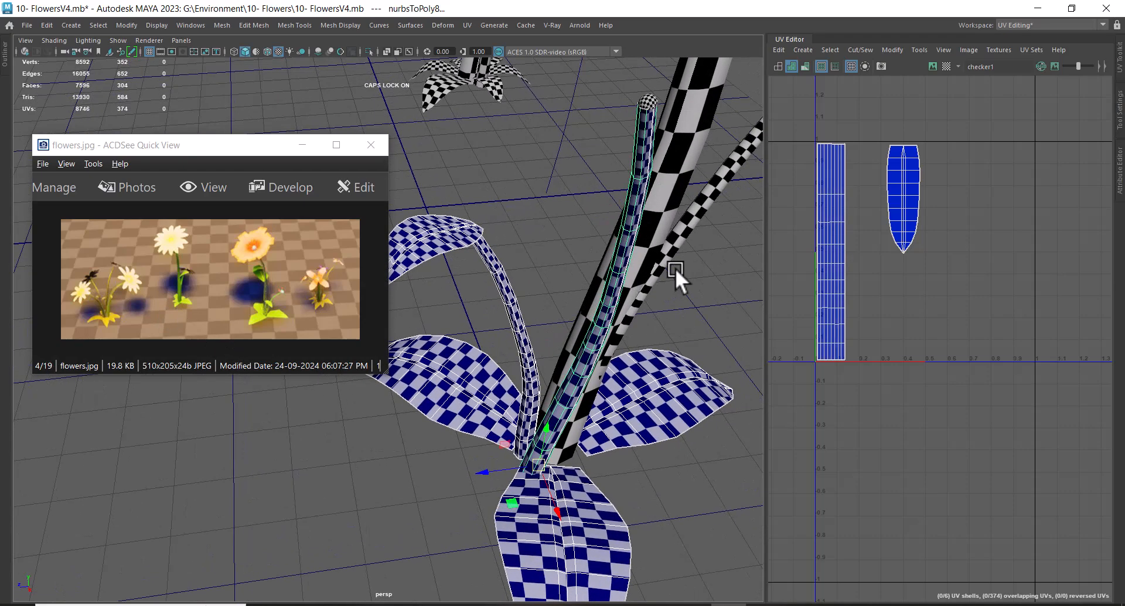
alt+drag(690, 221, 651, 173)
shift+click(572, 225)
shift+click(578, 271)
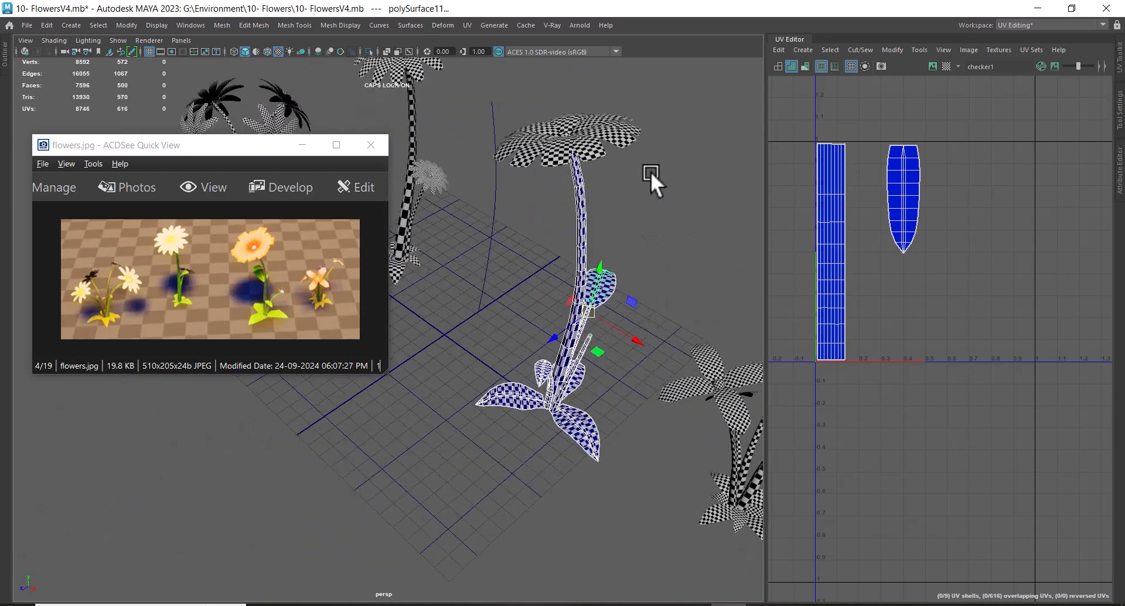
shift+click(544, 150)
shift+click(579, 218)
Step: Add the second flower's head, stem, small side flower and base leaves to the selection
alt+drag(620, 269, 547, 242)
shift+drag(461, 97, 575, 214)
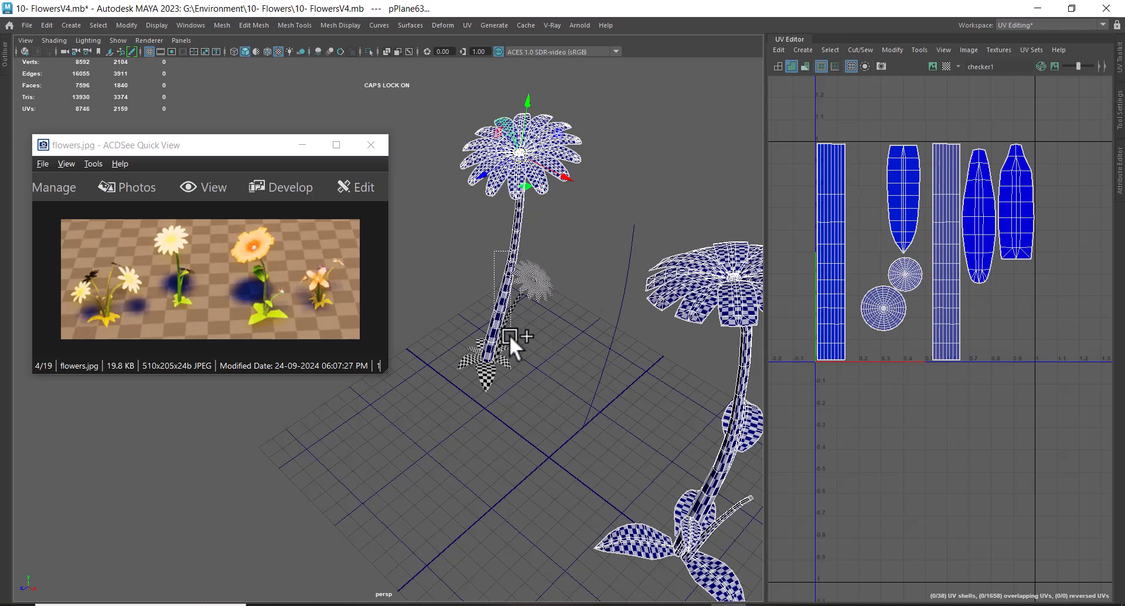
shift+drag(509, 326, 517, 385)
shift+drag(458, 223, 535, 399)
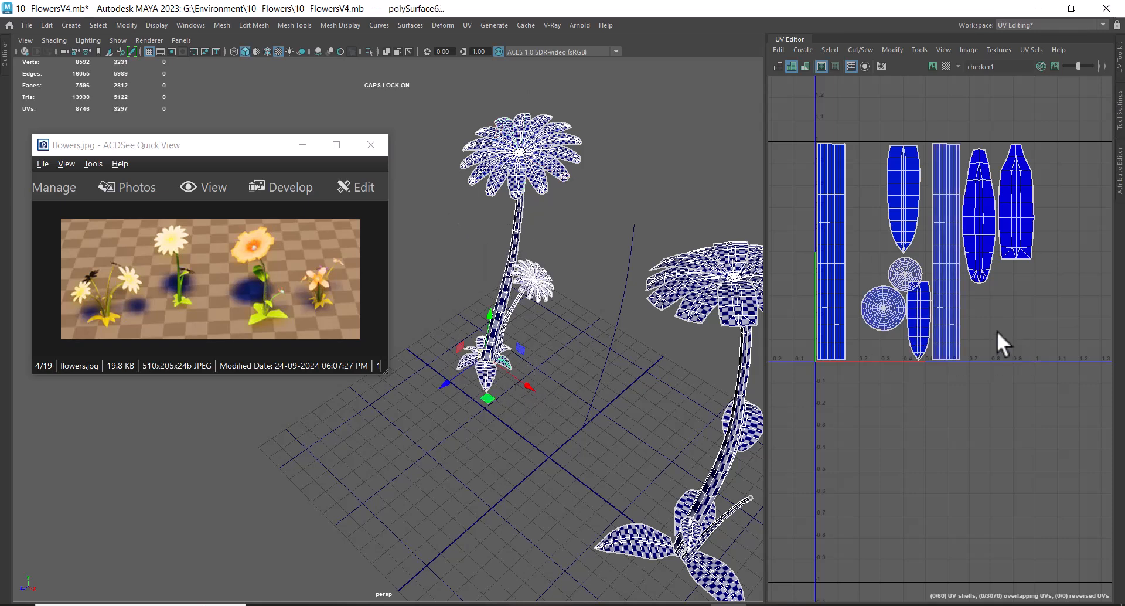
Step: Add the whole flower cluster to the selected models to show their combined UV layout
alt+middle_drag(990, 345, 980, 280)
scroll(974, 283, up, 4)
alt+middle_drag(887, 136, 1054, 284)
alt+middle_drag(432, 382, 693, 368)
scroll(693, 368, down, 2)
scroll(692, 368, up, 1)
shift+drag(642, 159, 364, 401)
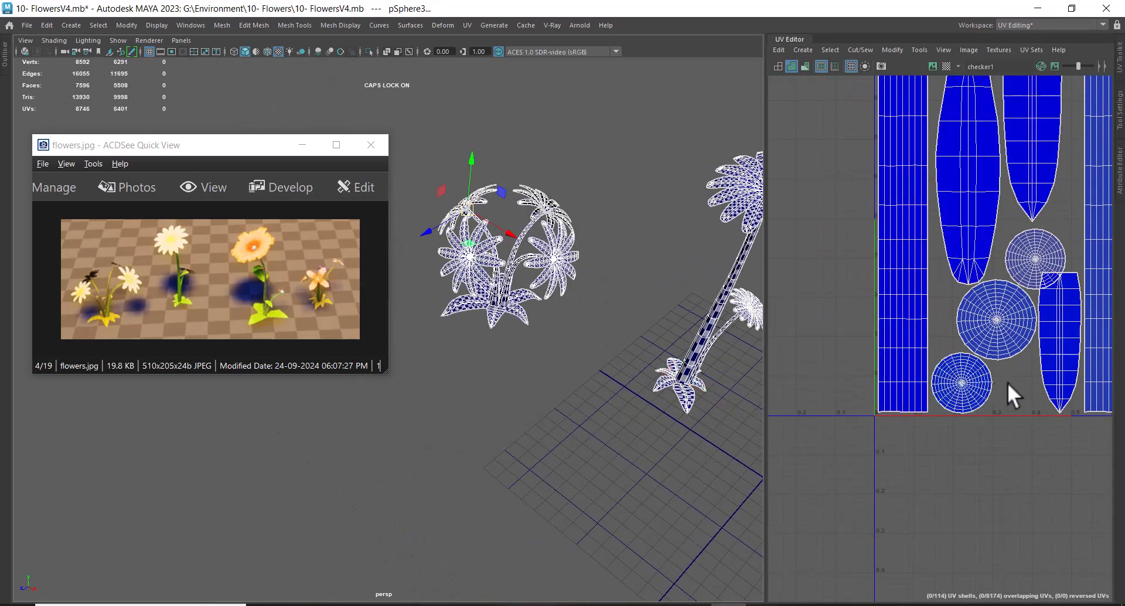
Step: Select the upper circular UV shell, move it off the narrow leaf shell and scale it down slightly
alt+middle_drag(994, 337, 866, 321)
scroll(868, 323, up, 5)
scroll(988, 292, up, 2)
alt+middle_drag(988, 291, 983, 409)
right_click(964, 201)
right_drag(964, 201, 1013, 199)
drag(996, 150, 963, 184)
ctrl+right_drag(927, 198, 990, 226)
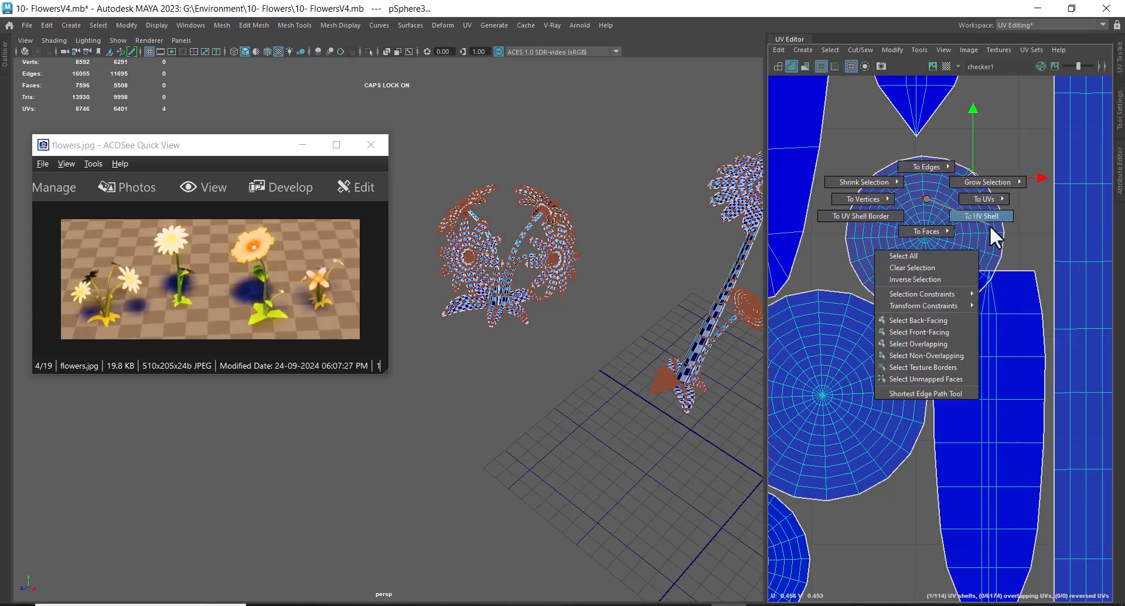
drag(925, 232, 881, 215)
key(r)
alt+drag(645, 336, 533, 318)
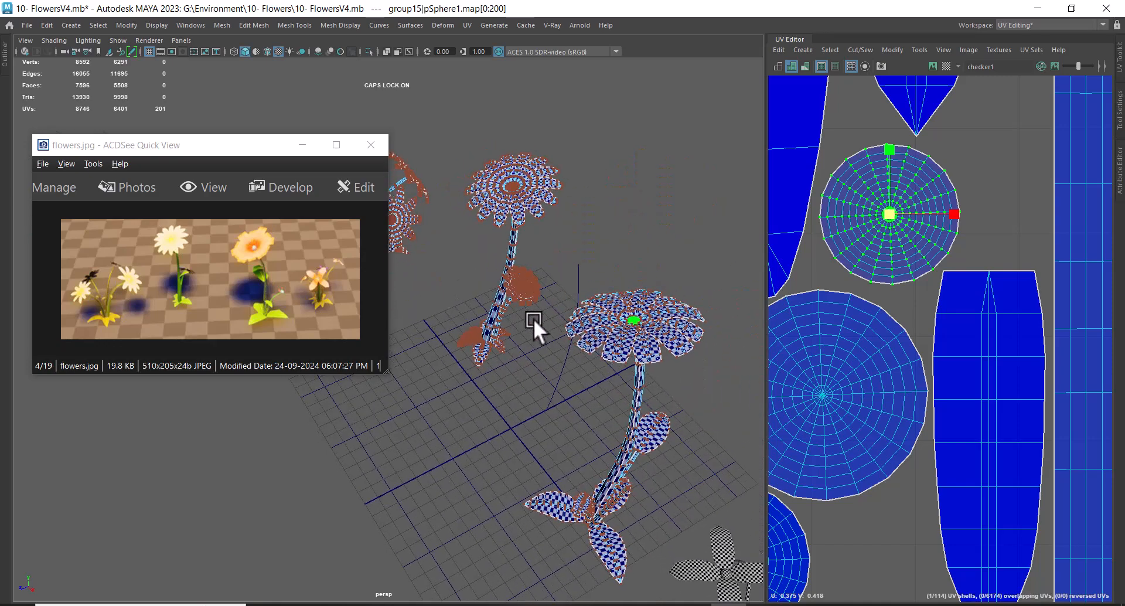
Step: Select the whole large circular UV shell between the wide and narrow leaf shells
click(843, 384)
ctrl+right_drag(842, 382, 907, 420)
scroll(911, 426, down, 3)
alt+middle_drag(920, 334, 1014, 330)
right_drag(943, 390, 983, 388)
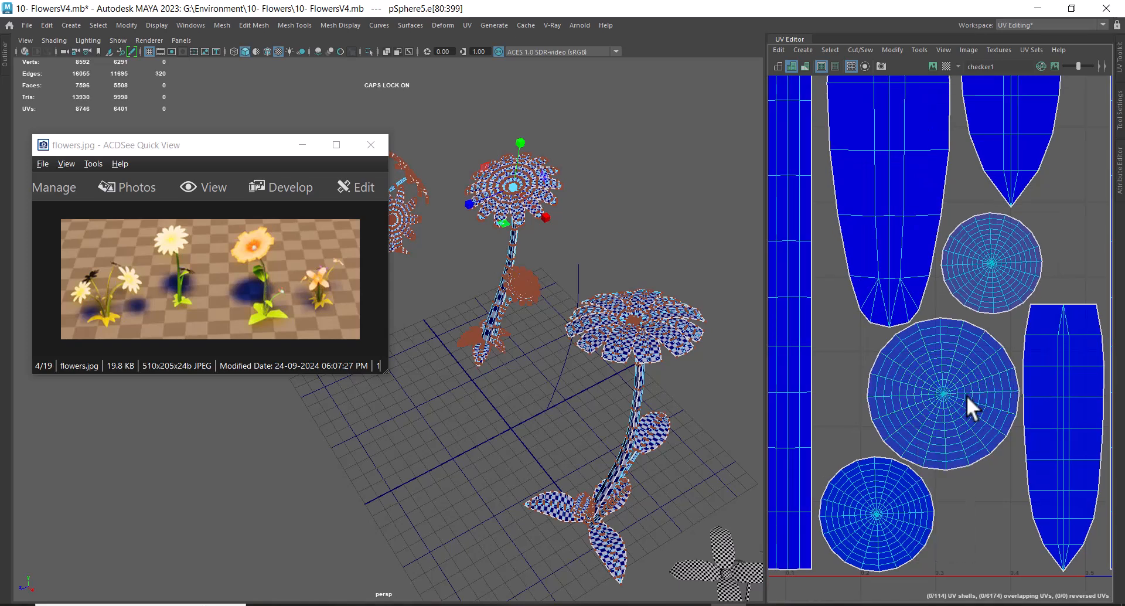
drag(864, 391, 887, 403)
ctrl+right_drag(893, 391, 944, 410)
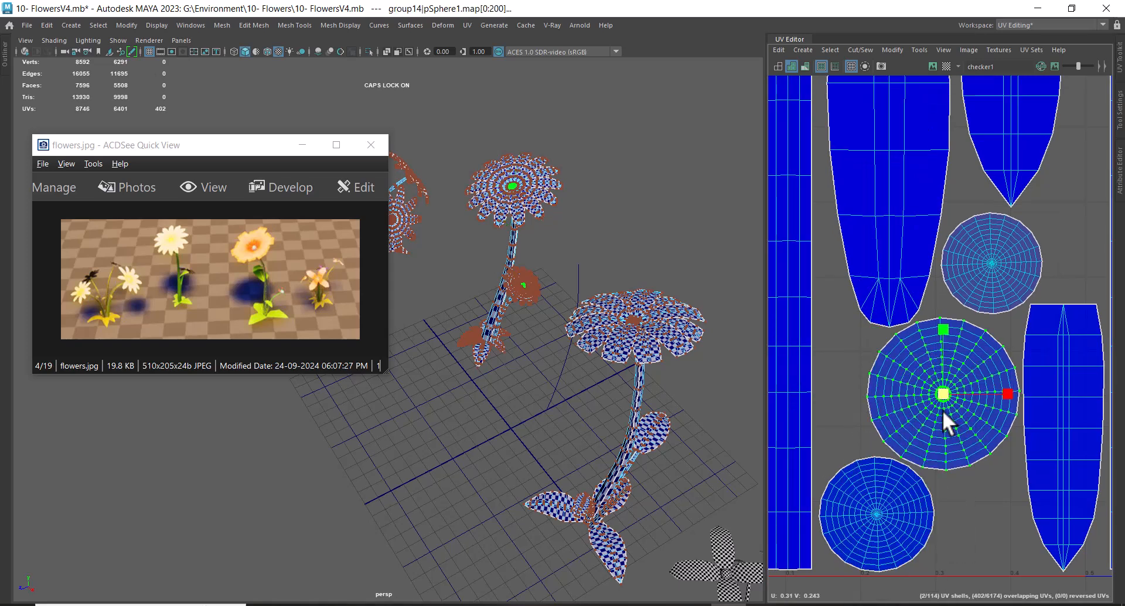
Step: Place the large circular shell directly above the lowest circle and scale it down to clear its neighbours
drag(947, 389, 878, 389)
key(w)
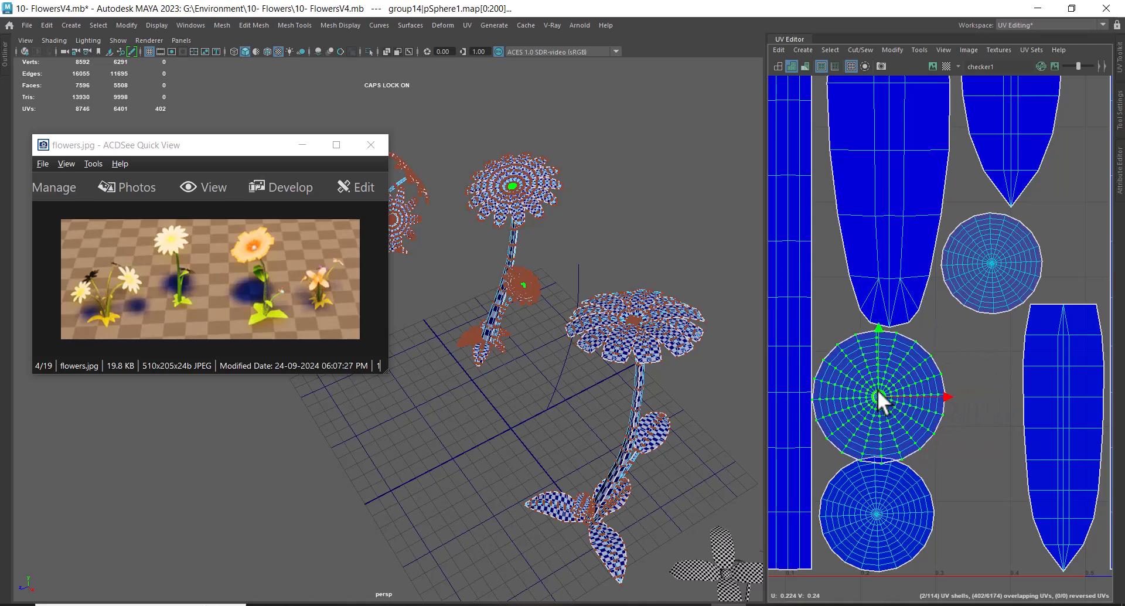
key(r)
drag(879, 397, 877, 392)
key(w)
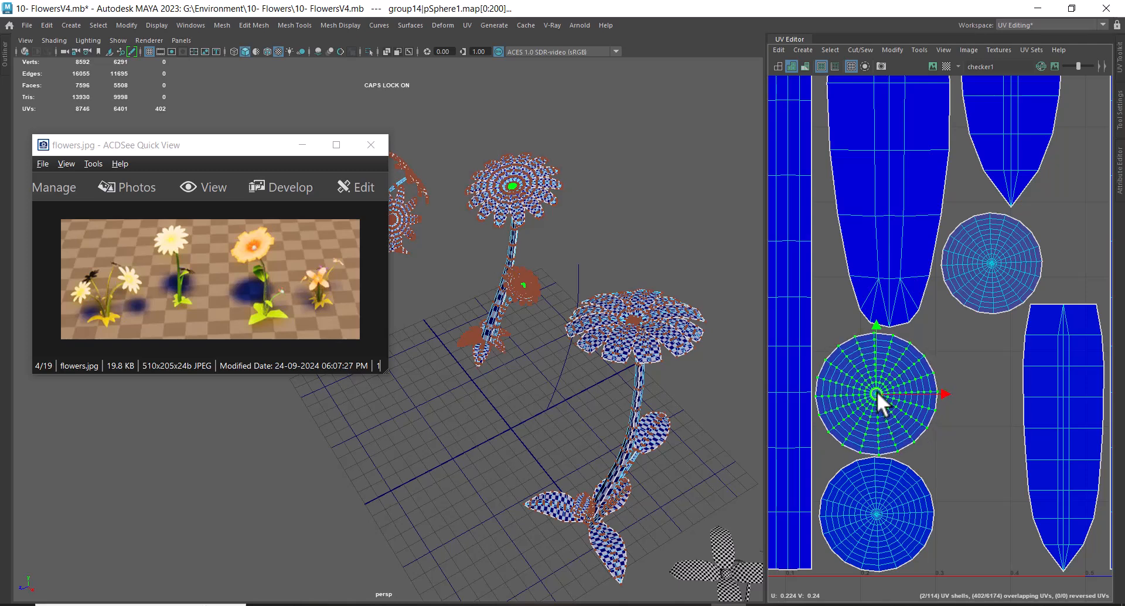
Step: Select the stacked lowest circular UV shells, scale them down slightly and nudge them towards the stem shell
click(879, 500)
ctrl+right_drag(913, 505, 975, 424)
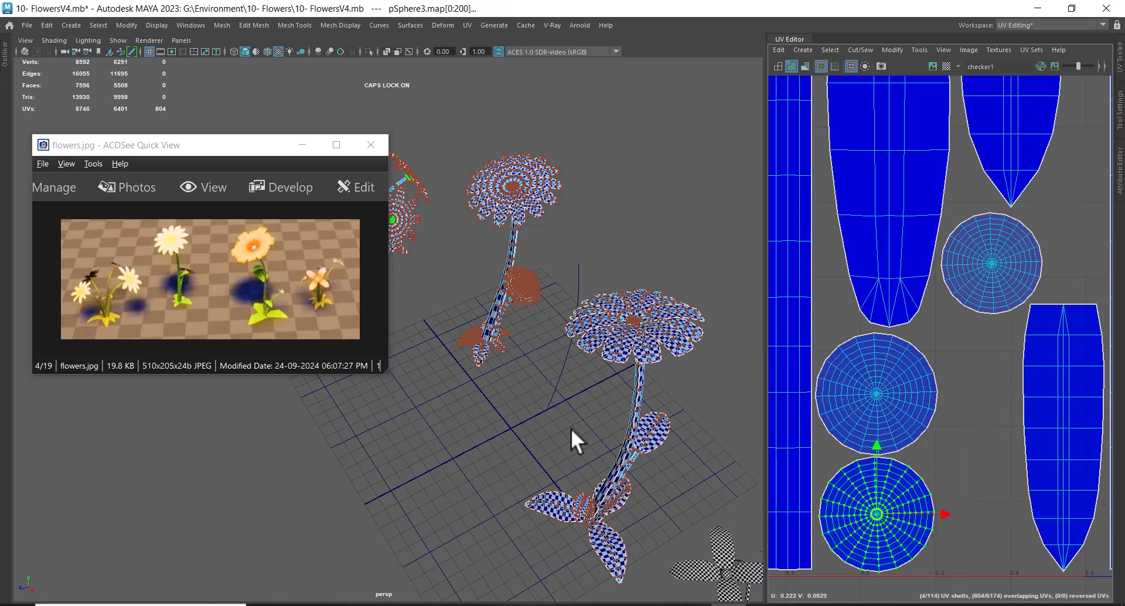
alt+middle_drag(477, 339, 659, 395)
alt+right_drag(862, 448, 906, 495)
alt+middle_drag(906, 495, 873, 421)
alt+right_drag(873, 421, 876, 462)
key(r)
alt+middle_drag(832, 456, 881, 444)
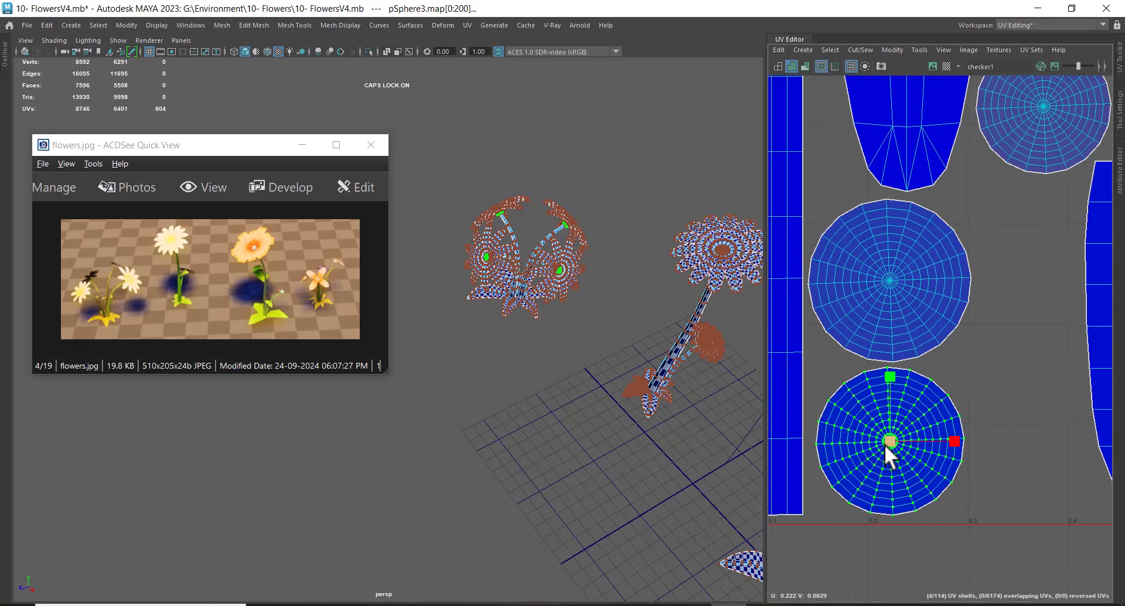
key(w)
drag(955, 436, 949, 436)
Step: Move the upper circular shell down beside the lowest circle and nudge it clear of the narrow leaf shell
scroll(966, 399, down, 3)
drag(1010, 206, 1010, 210)
ctrl+right_drag(1010, 218, 1048, 237)
shift+middle_drag(1022, 211, 1000, 463)
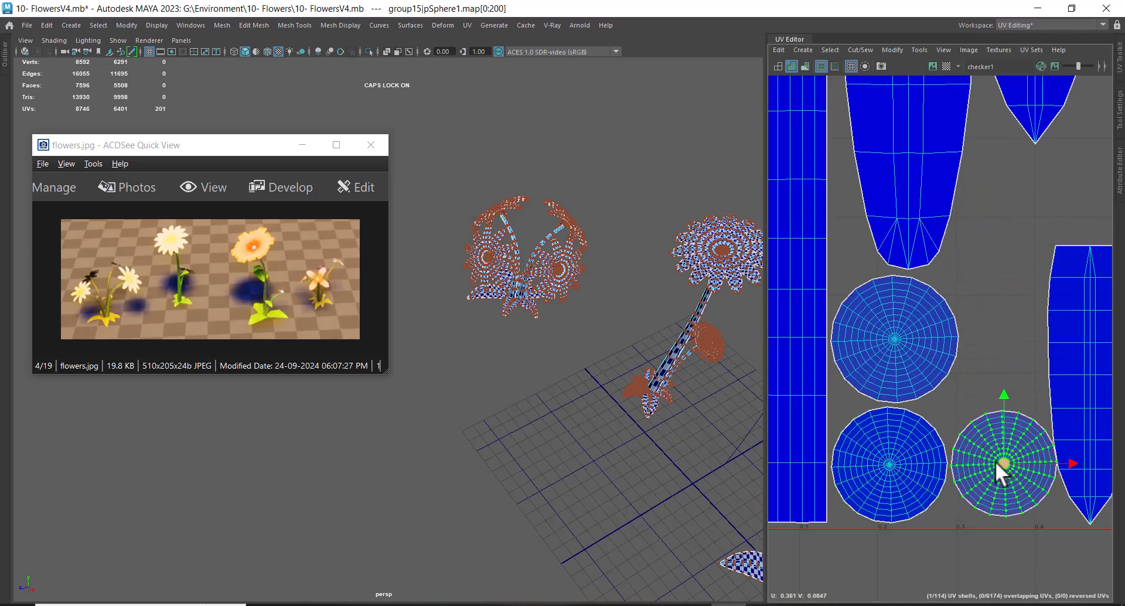
key(f)
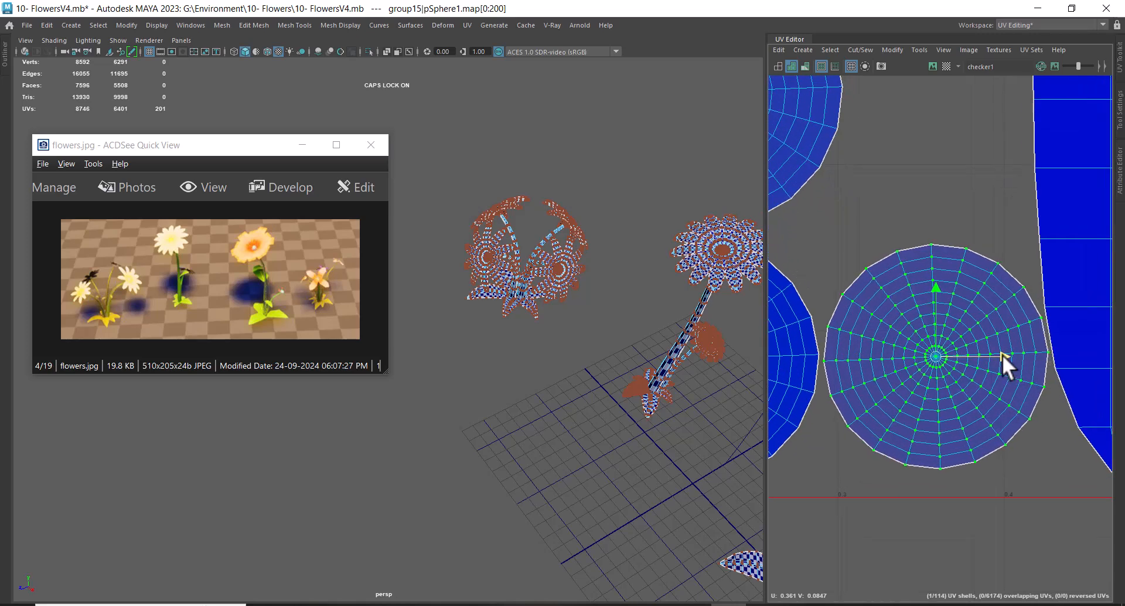
scroll(990, 384, down, 2)
alt+middle_drag(954, 342, 962, 319)
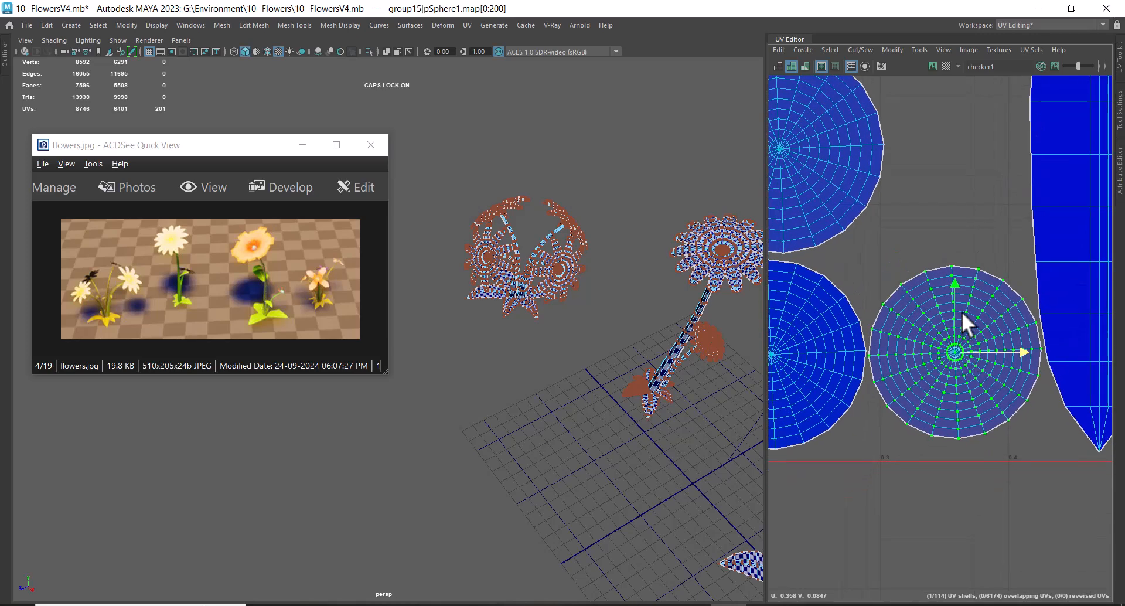
scroll(936, 349, down, 3)
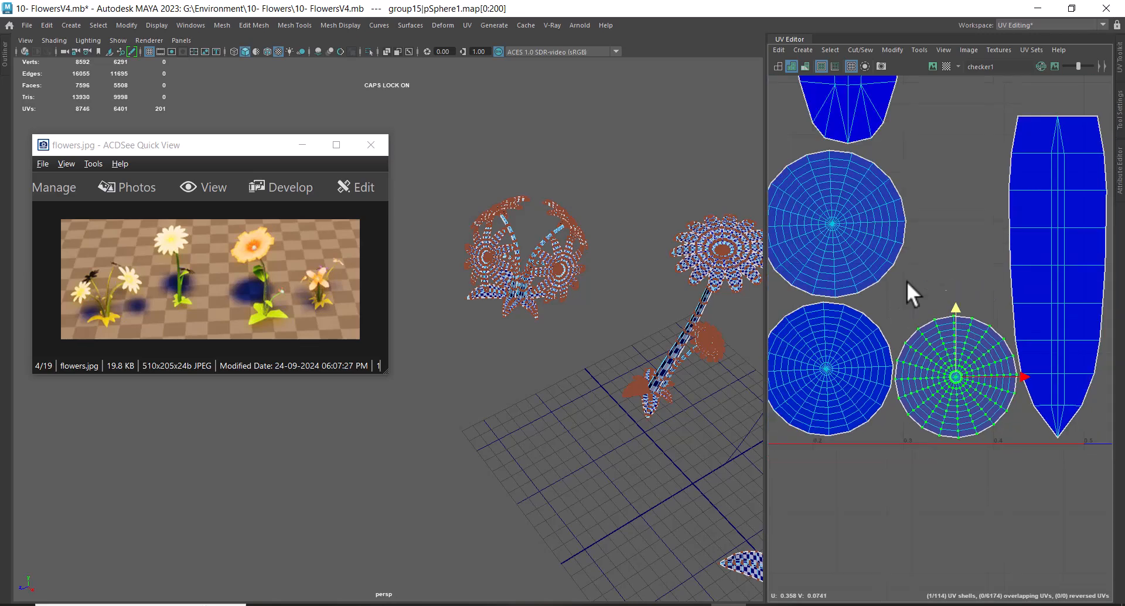
Step: Return to object selection and select the flower cluster together with the complete second and third flowers
alt+drag(764, 343, 645, 350)
scroll(988, 350, down, 3)
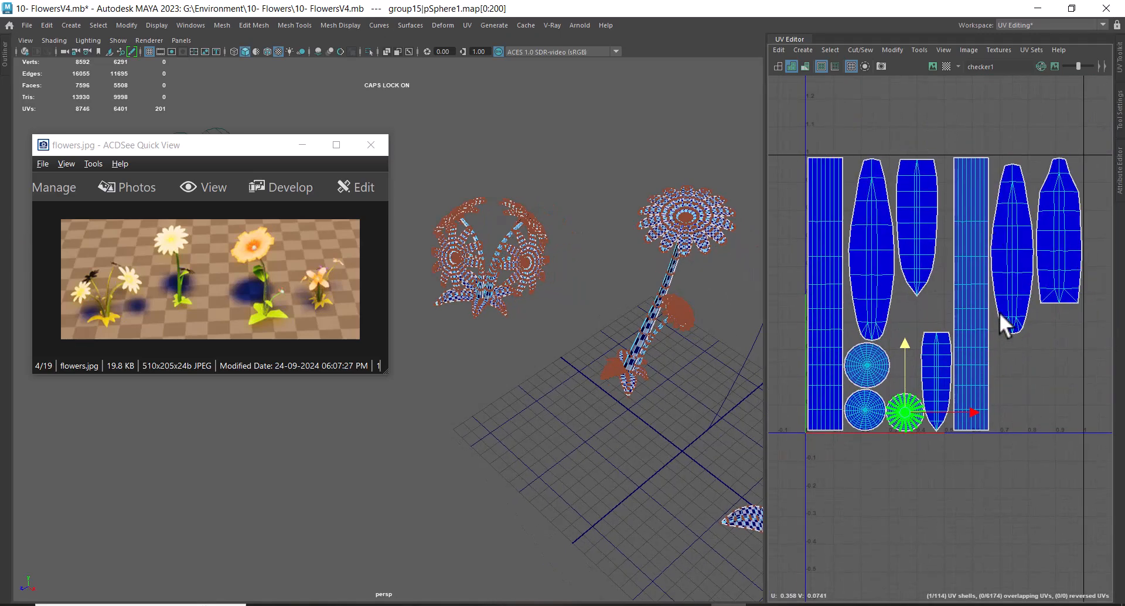
alt+drag(656, 366, 561, 279)
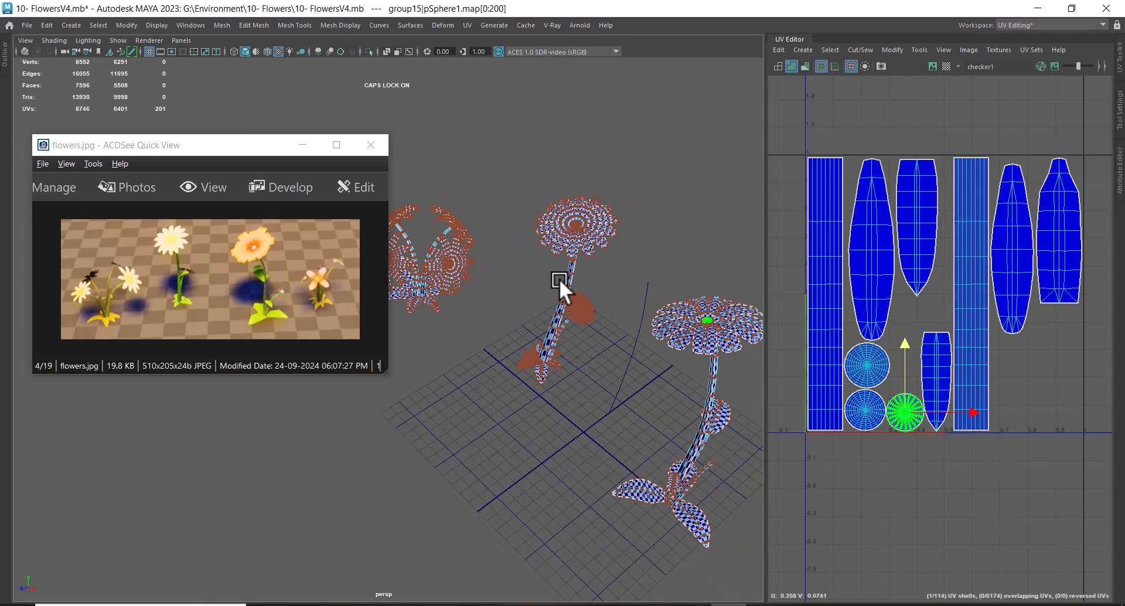
alt+middle_drag(562, 279, 608, 275)
right_drag(605, 252, 607, 283)
drag(547, 151, 385, 311)
right_drag(505, 253, 602, 174)
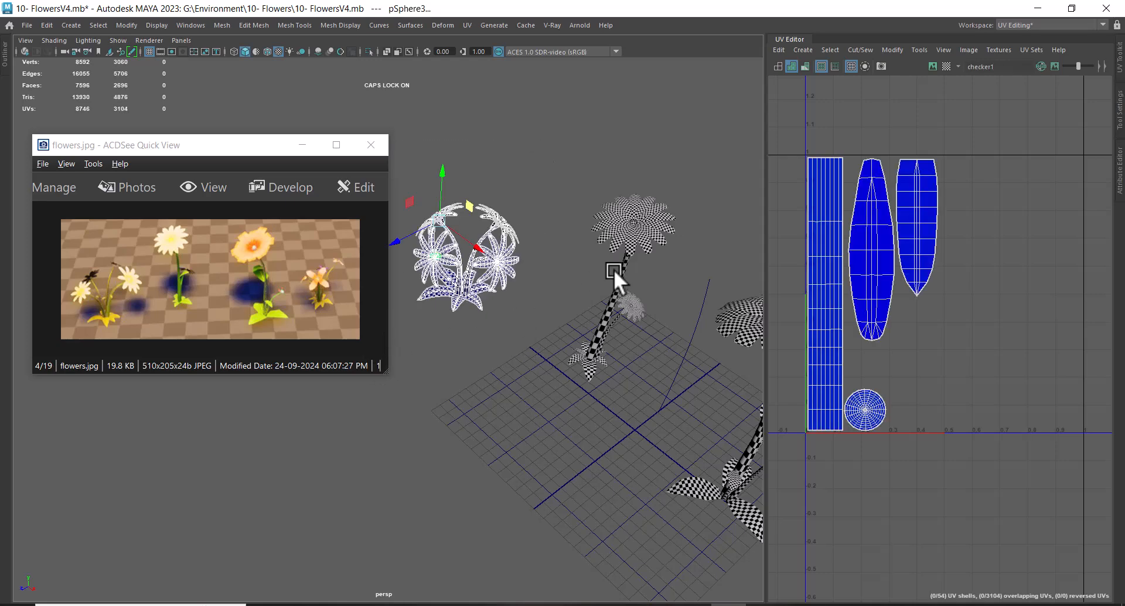
shift+drag(544, 156, 598, 502)
alt+drag(641, 432, 566, 368)
shift+drag(556, 138, 633, 410)
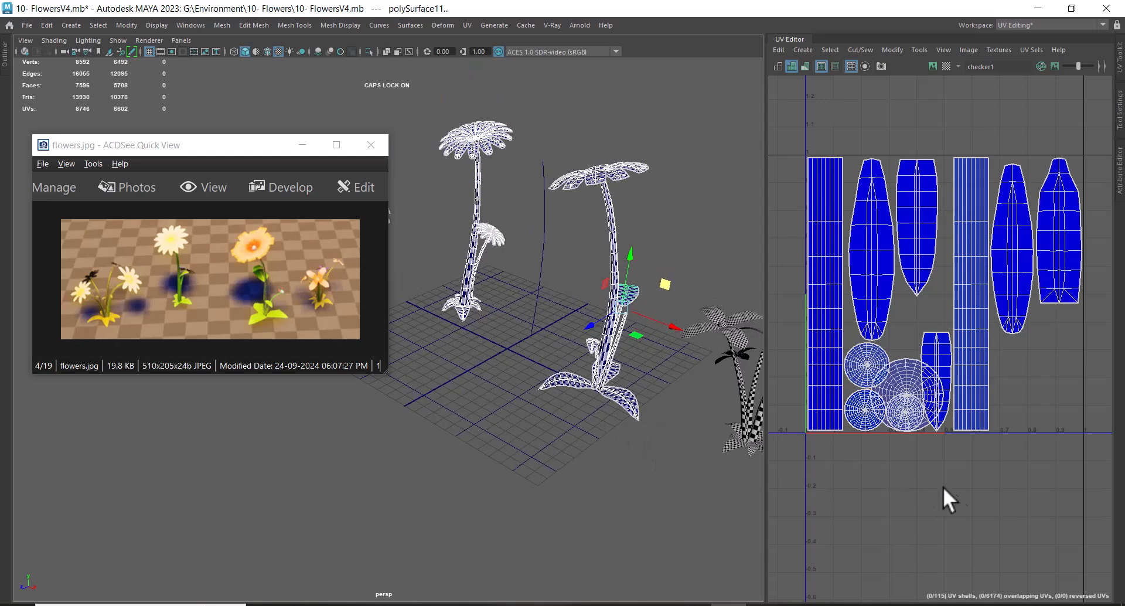
Step: Select the large circular UV shell overlapping its neighbours, scale it down and place it between the lower circle and the narrow leaf shell
scroll(1003, 397, up, 5)
scroll(596, 310, up, 6)
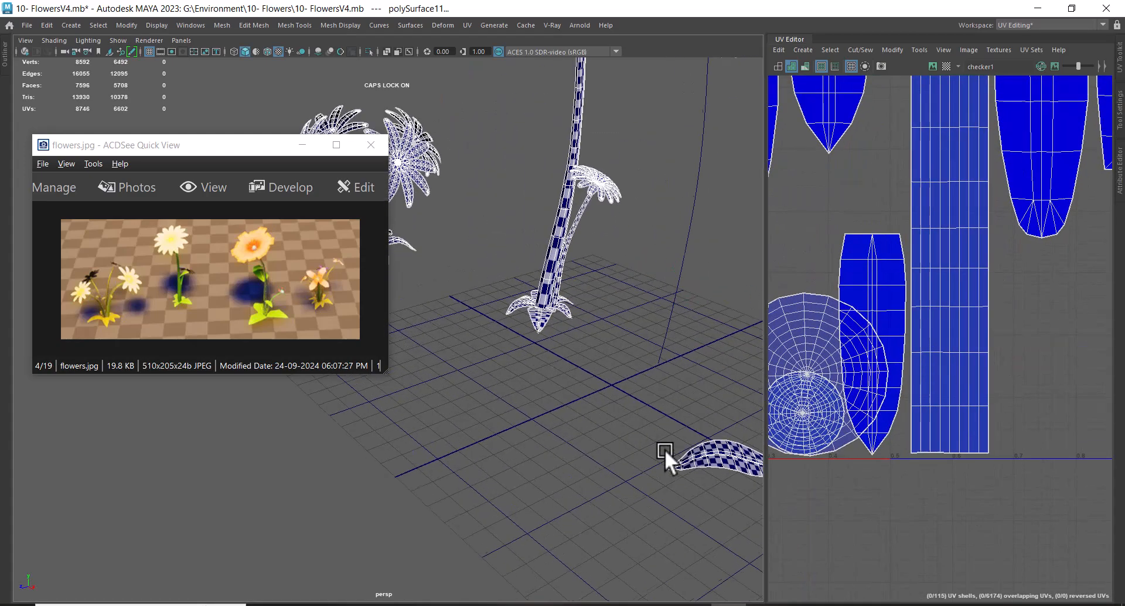
alt+right_drag(466, 353, 569, 389)
alt+drag(568, 389, 568, 435)
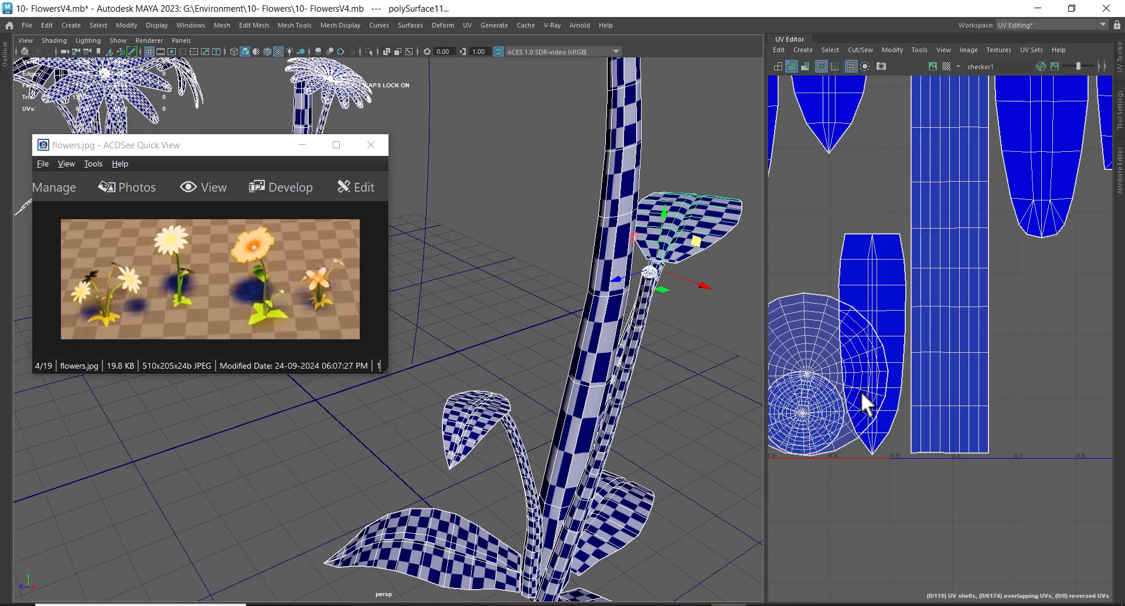
alt+middle_drag(886, 395, 978, 412)
scroll(979, 412, up, 2)
scroll(978, 413, up, 2)
alt+middle_drag(892, 335, 977, 370)
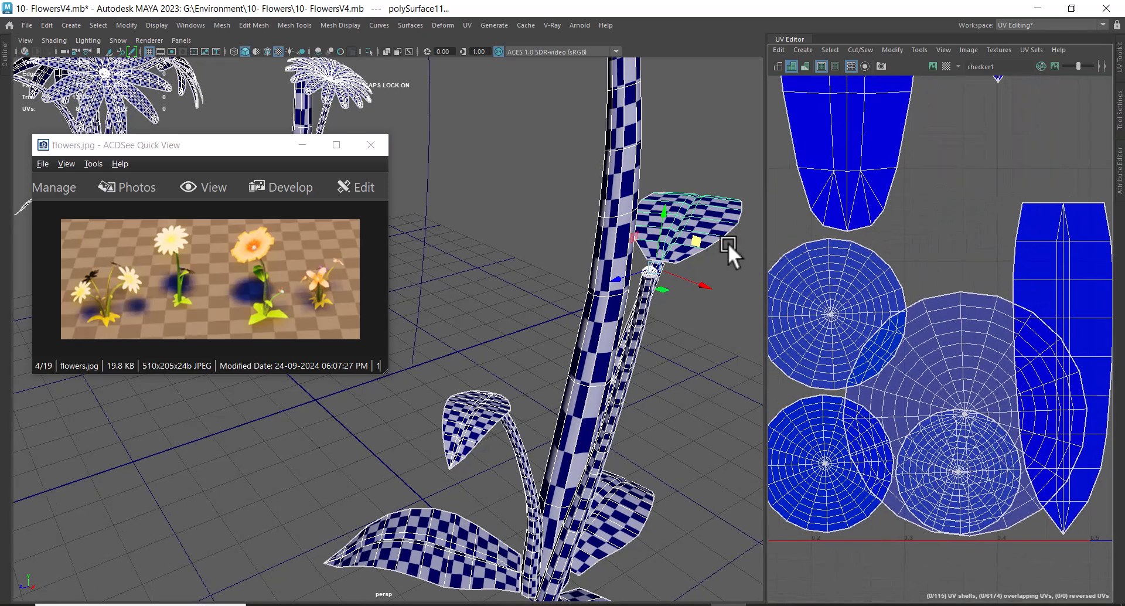
right_drag(941, 340, 1006, 337)
double_click(962, 344)
scroll(598, 321, down, 3)
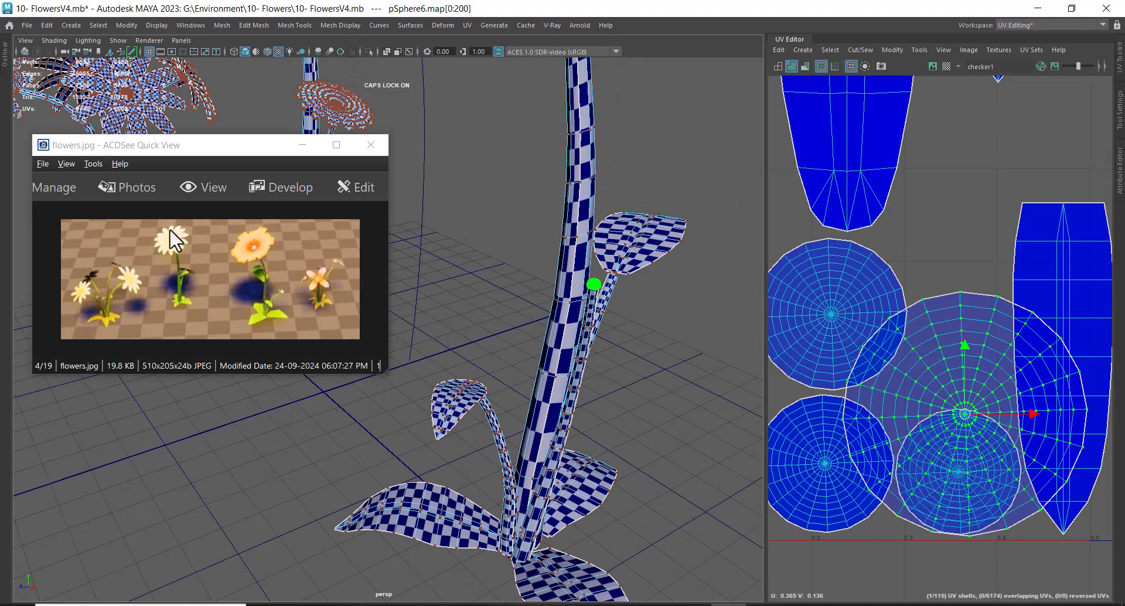
scroll(979, 398, down, 1)
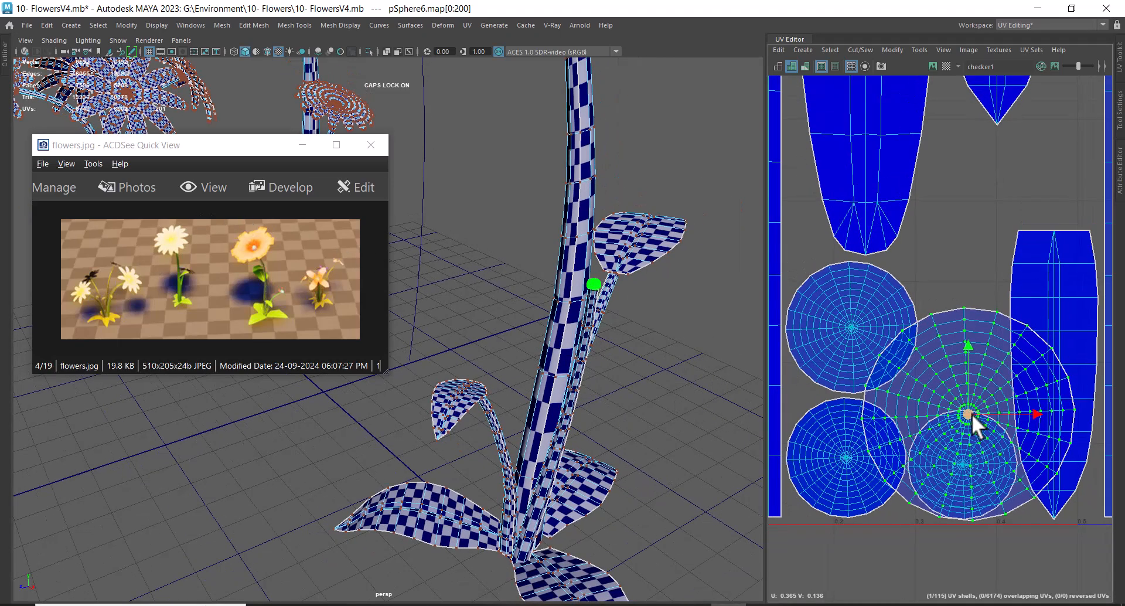
scroll(634, 366, up, 2)
key(r)
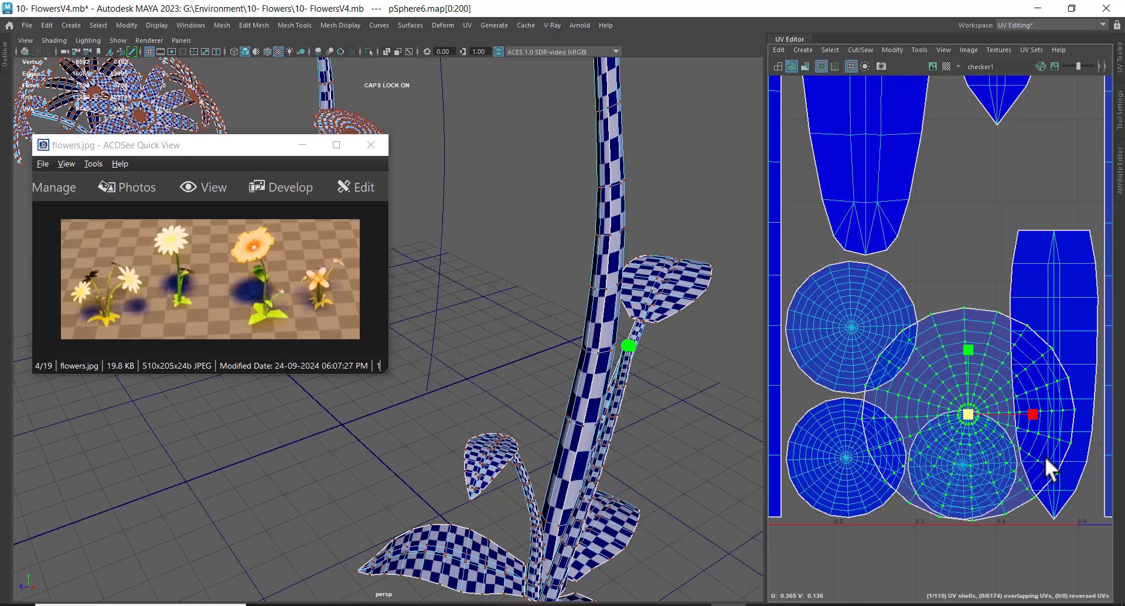
middle_drag(983, 426, 954, 370)
key(w)
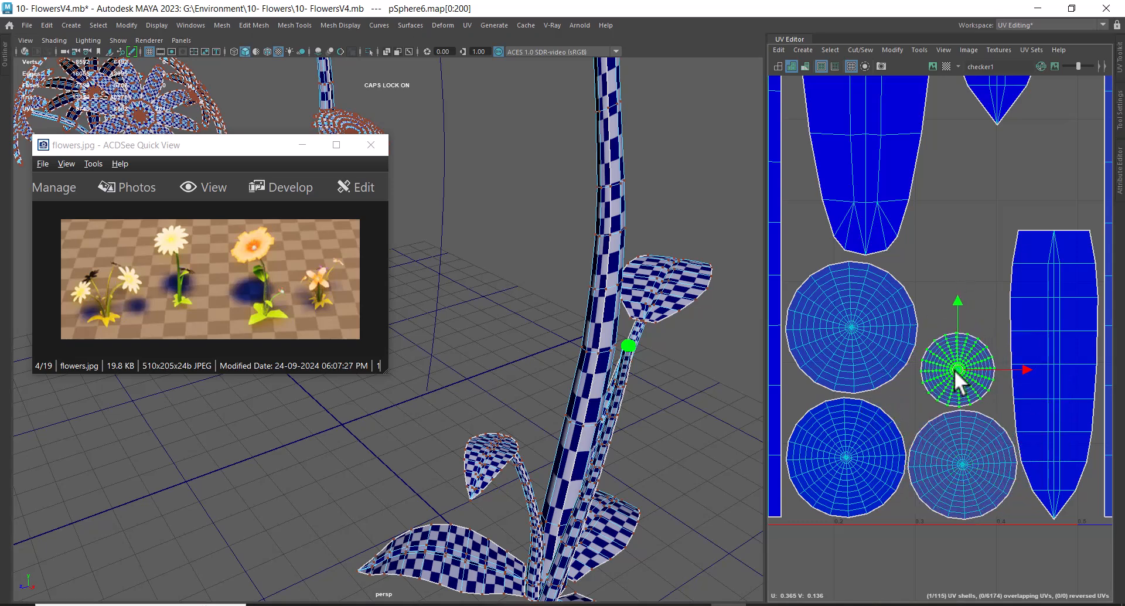
Step: Return to object selection and select the complete fourth flower plant
scroll(525, 341, down, 3)
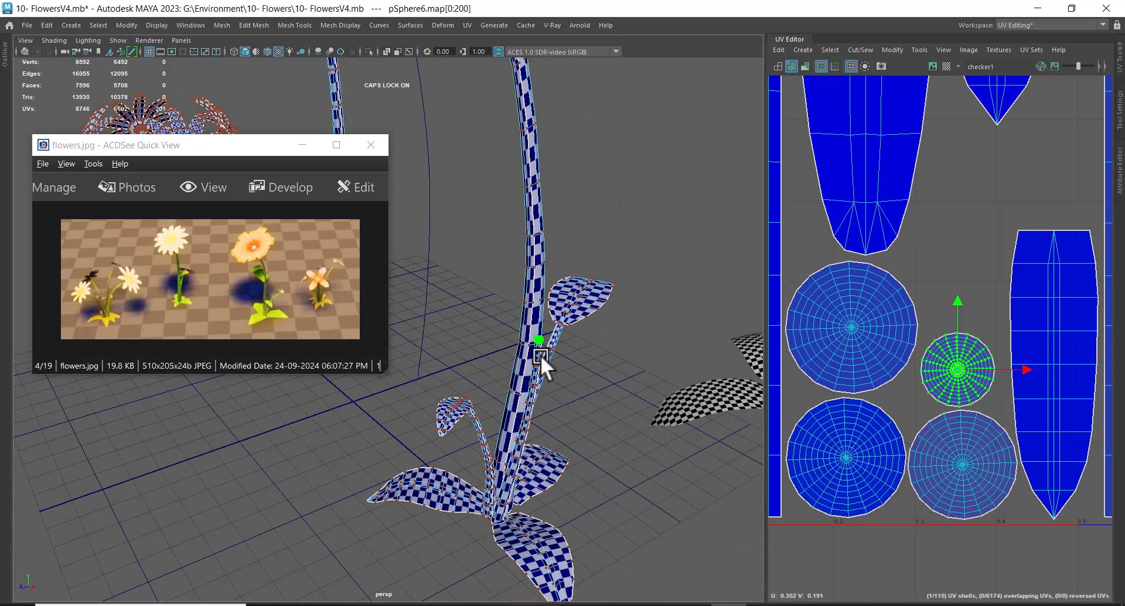
alt+drag(519, 364, 586, 287)
drag(595, 213, 463, 346)
key(f)
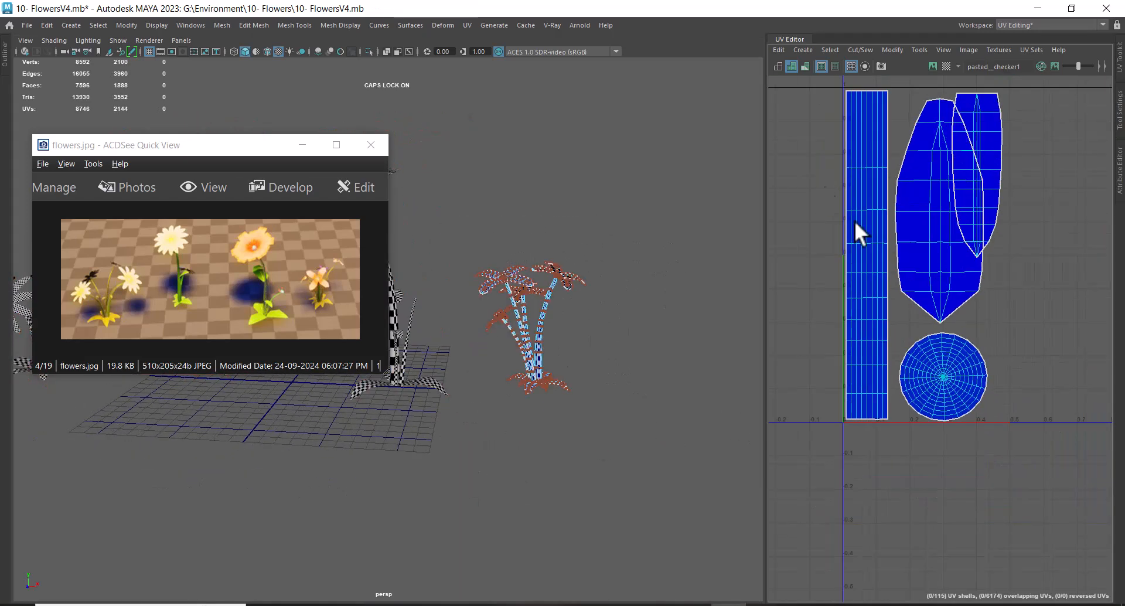
right_click(563, 269)
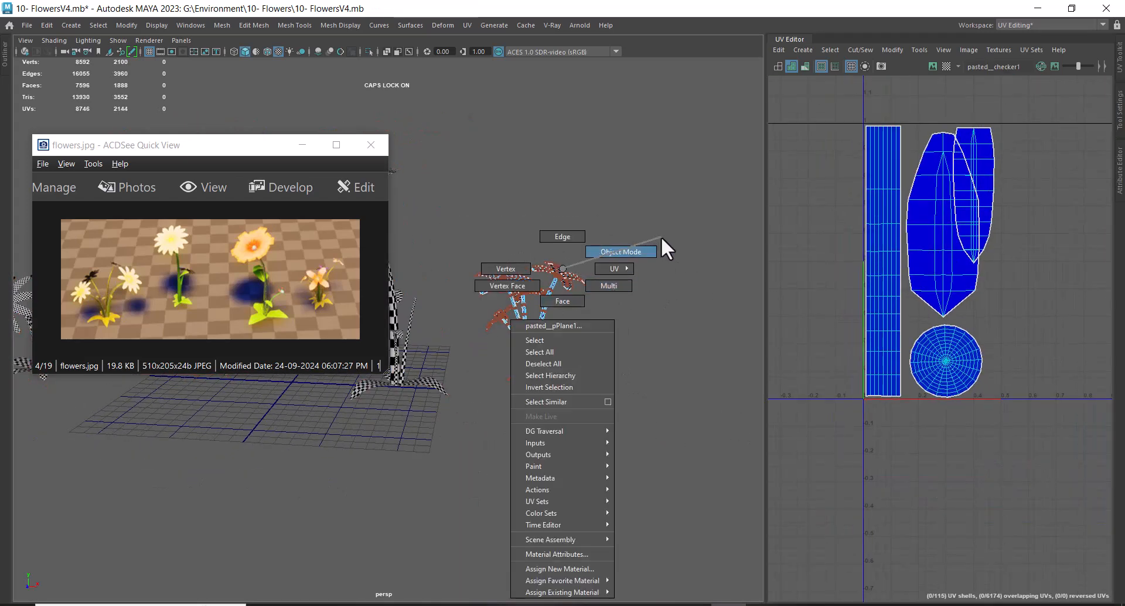
click(621, 252)
drag(671, 183, 488, 392)
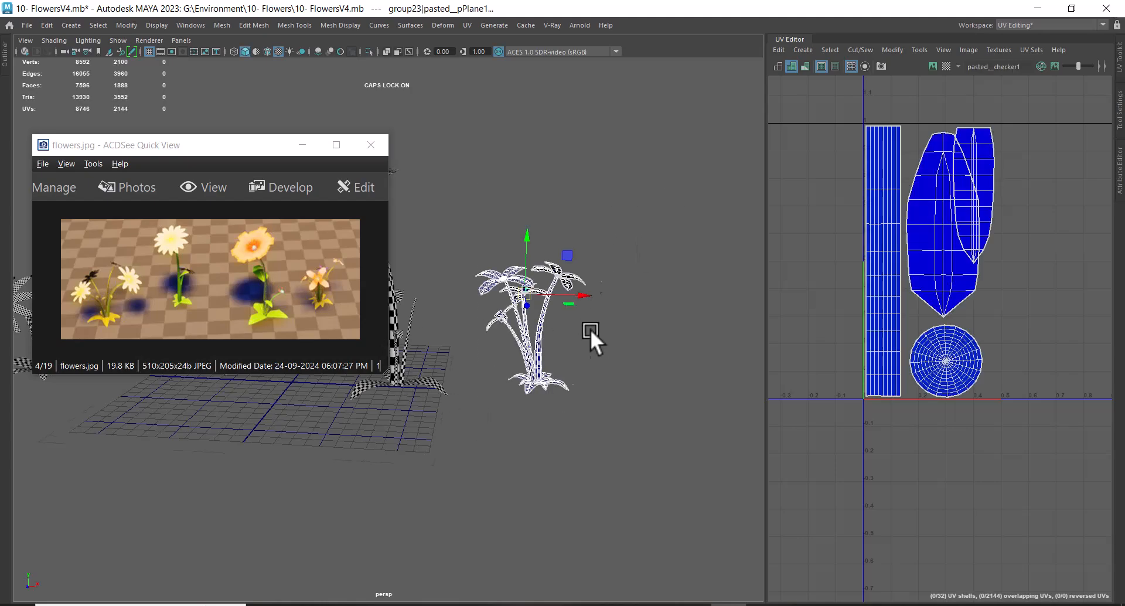
Step: Select all sixteen petals on the four blossoms of the fourth plant
scroll(574, 339, up, 2)
alt+drag(613, 328, 621, 443)
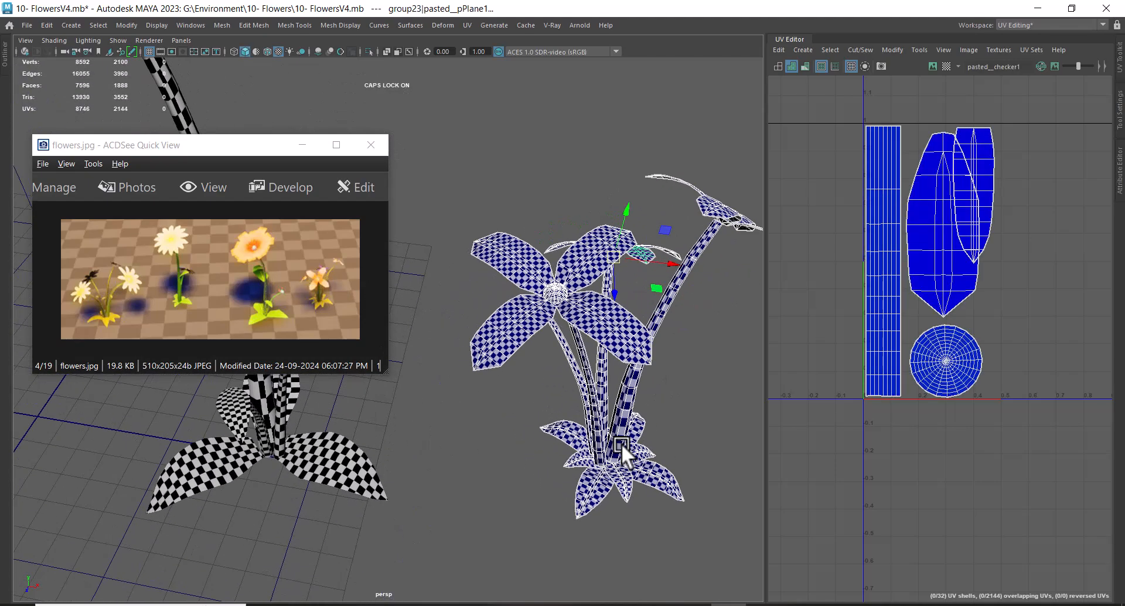
click(501, 345)
shift+click(645, 347)
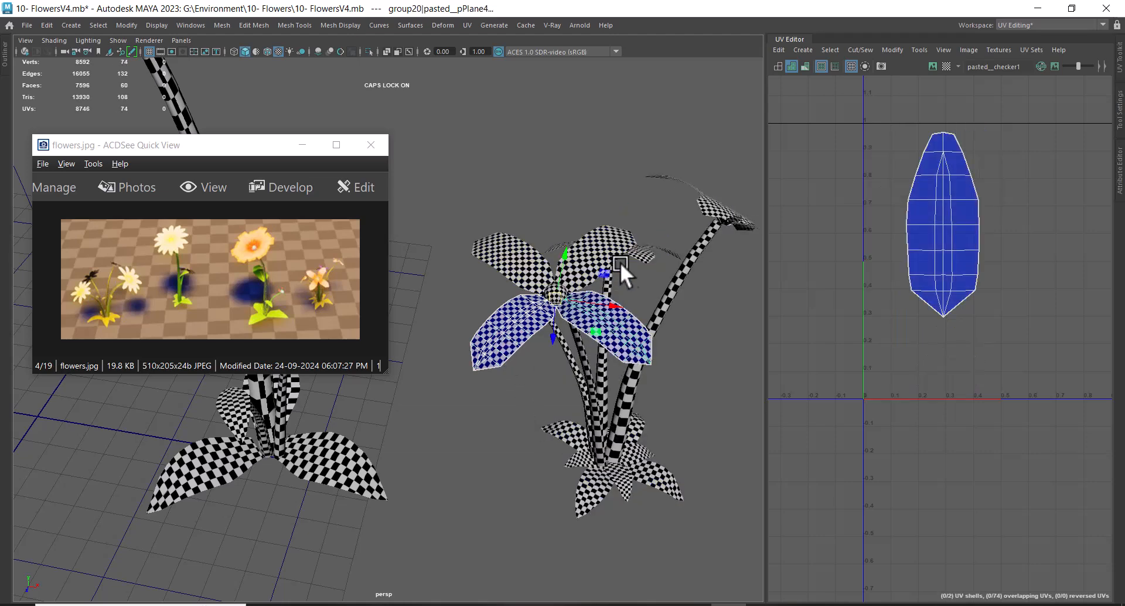
shift+click(583, 245)
shift+click(514, 255)
alt+drag(513, 255, 686, 350)
shift+click(698, 349)
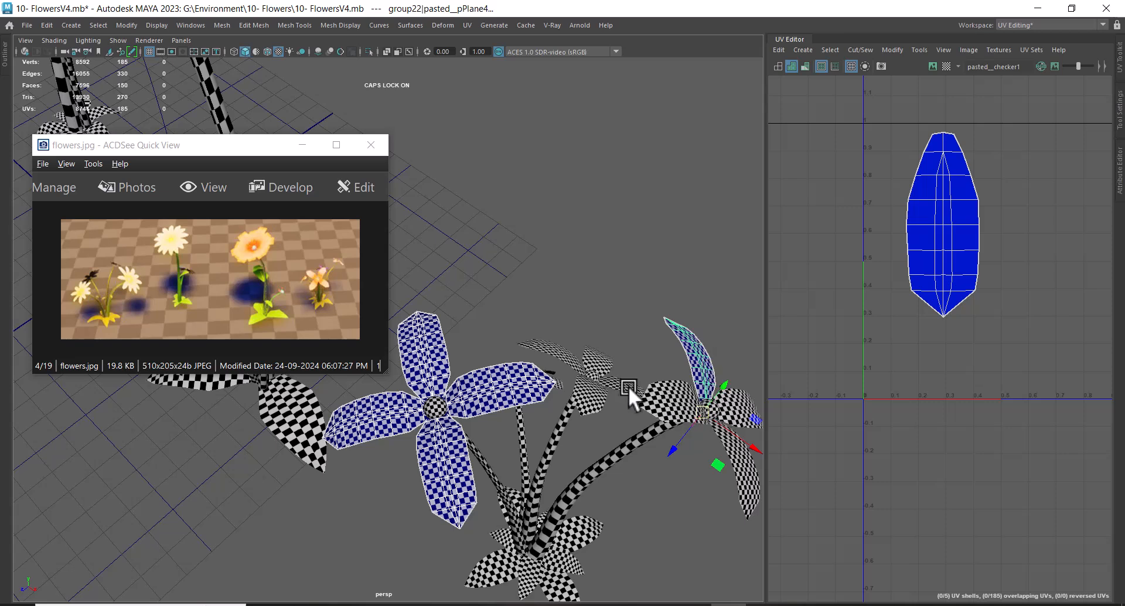
shift+click(597, 363)
shift+click(687, 398)
shift+click(743, 402)
shift+click(744, 476)
shift+click(581, 367)
shift+click(588, 403)
shift+click(614, 381)
mouse_move(612, 382)
alt+mouse_down()
mouse_move(596, 356)
mouse_move(620, 336)
mouse_move(573, 335)
mouse_move(519, 369)
mouse_move(456, 318)
mouse_move(524, 332)
mouse_move(539, 304)
mouse_move(596, 374)
alt+mouse_up()
shift+click(558, 225)
shift+click(509, 236)
shift+click(539, 308)
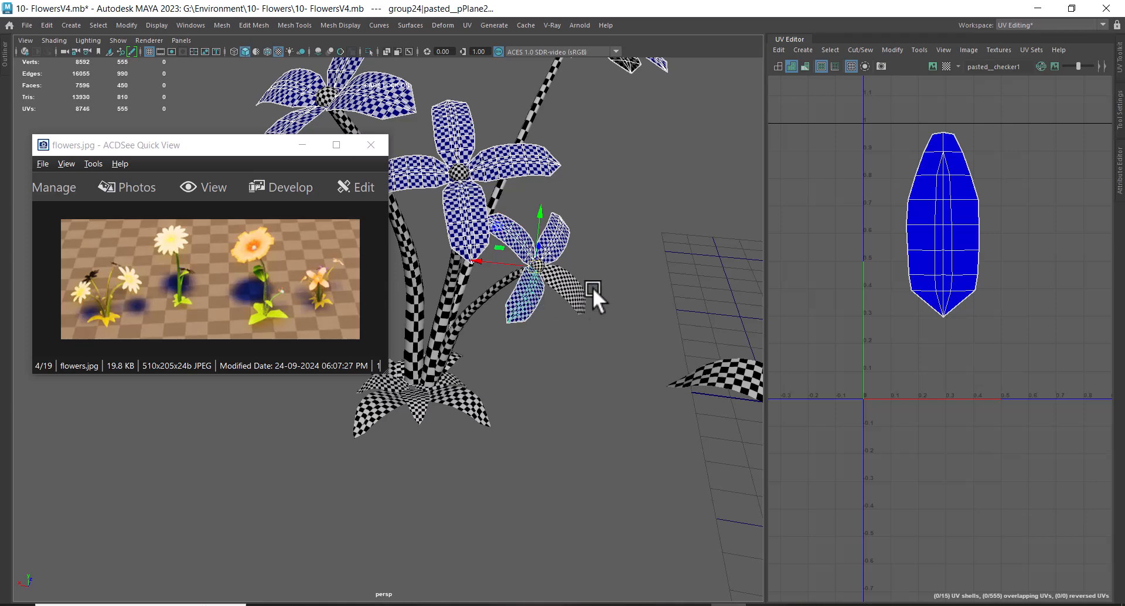
shift+click(583, 297)
alt+drag(590, 226, 546, 226)
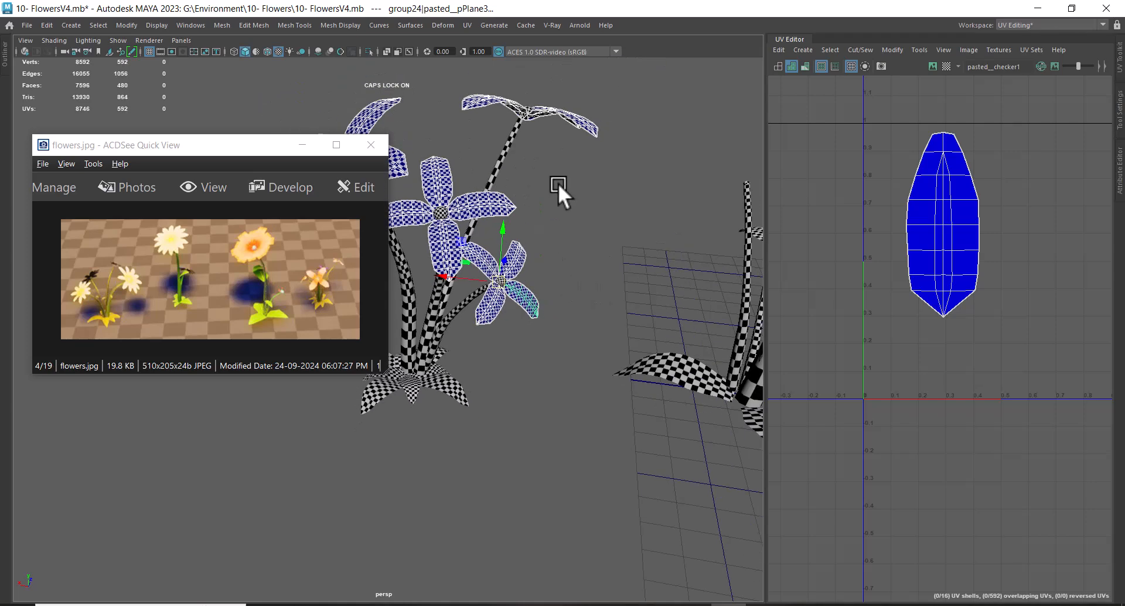
Step: Select the stacked petal UV shells and move them outside the 0–1 tile, beyond its U = 1 edge
scroll(960, 271, down, 4)
right_drag(958, 234, 1047, 239)
drag(1007, 157, 878, 346)
alt+middle_drag(1033, 248, 938, 231)
drag(938, 231, 1105, 206)
Step: Return to object selection and select the fourth plant's four stems to examine their UV shells
alt+drag(665, 256, 614, 298)
right_drag(576, 184, 652, 205)
click(653, 205)
click(582, 196)
alt+drag(540, 374, 560, 287)
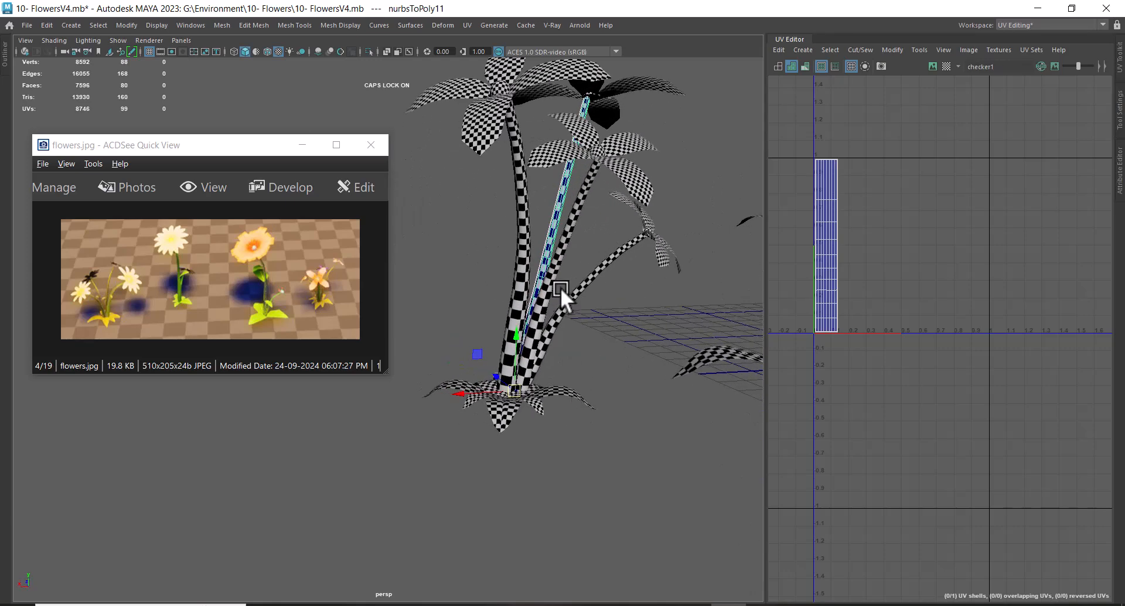
drag(485, 238, 549, 285)
shift+click(589, 275)
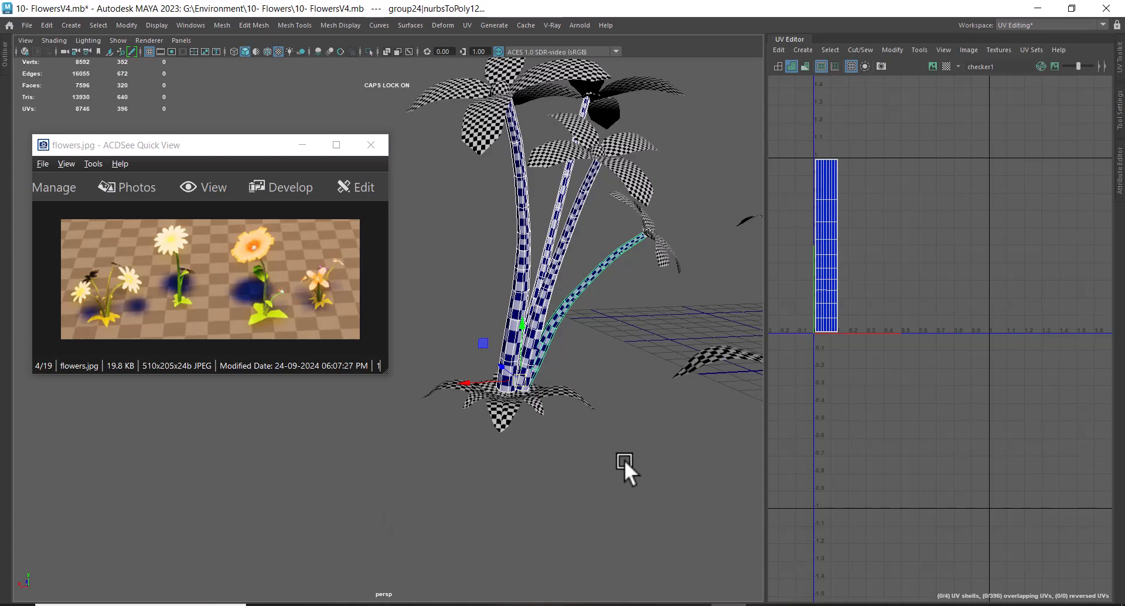
Step: Select the base leaves of the fourth plant together with its stems to examine their UV shells
alt+drag(624, 459, 573, 452)
alt+middle_drag(573, 452, 599, 349)
alt+drag(599, 349, 480, 405)
alt+right_drag(480, 404, 575, 447)
click(613, 345)
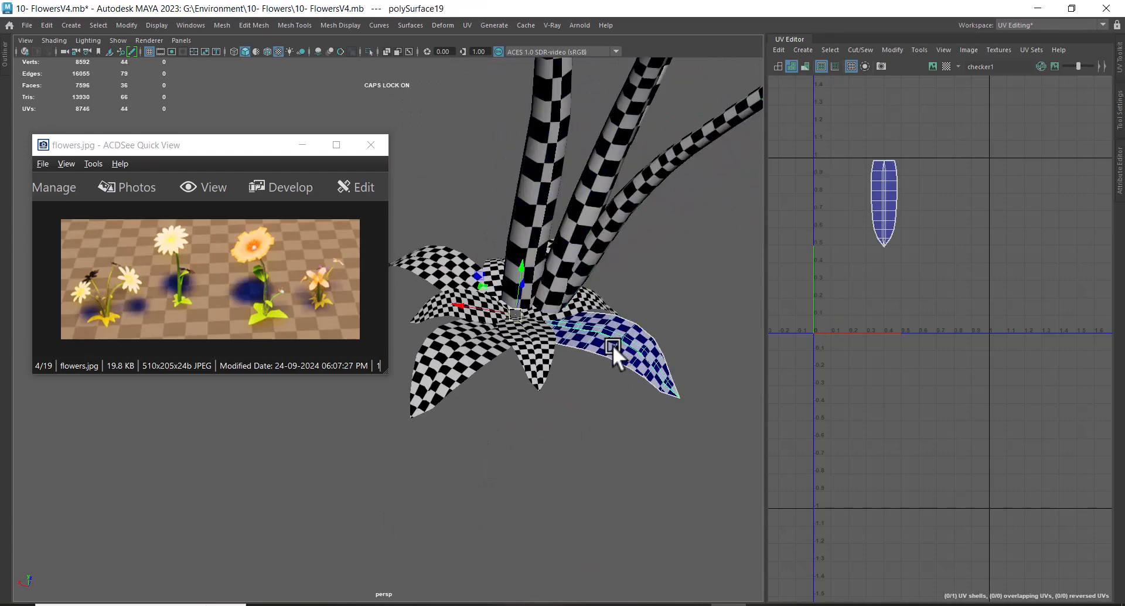
alt+right_drag(530, 357, 575, 414)
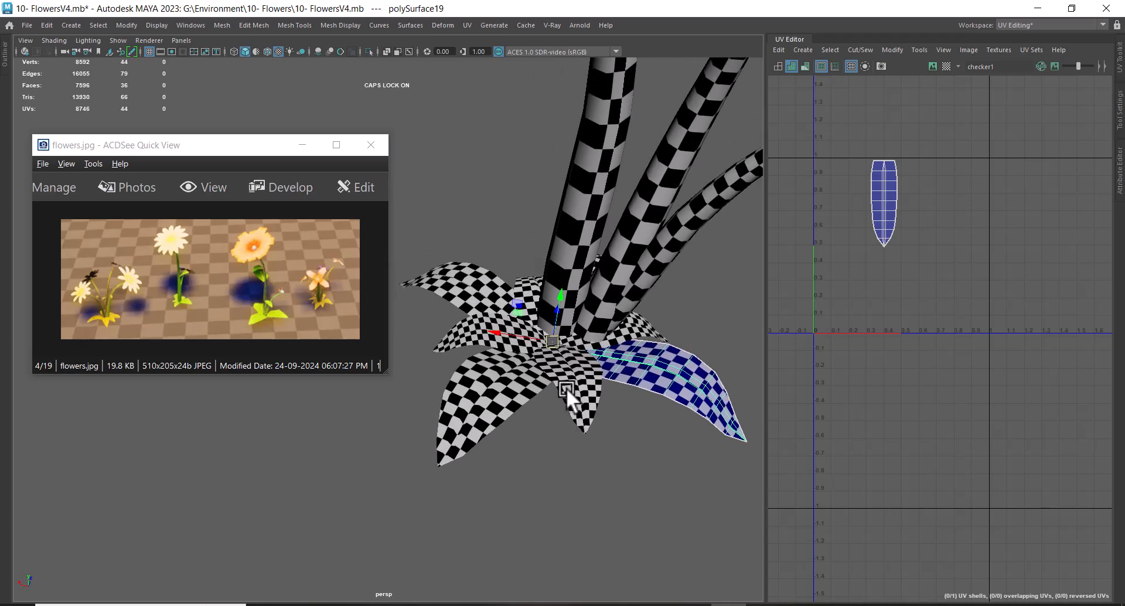
drag(456, 244, 681, 425)
Step: Examine the checker pattern on the fourth plant's stems and base leaves from several angles
alt+drag(720, 215, 500, 375)
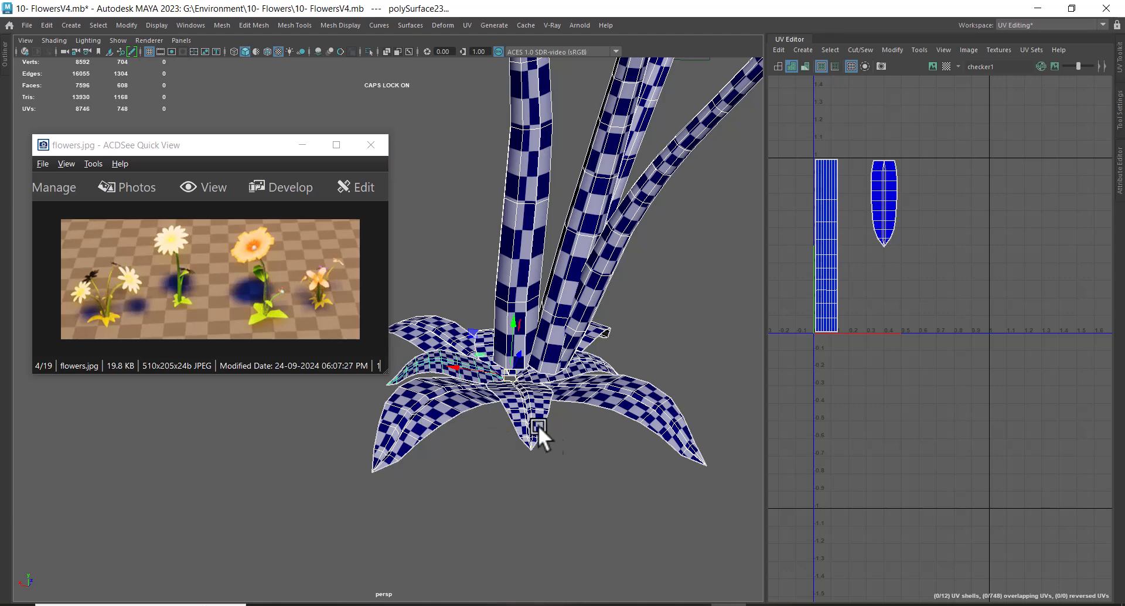
alt+drag(526, 434, 720, 415)
alt+drag(683, 349, 344, 372)
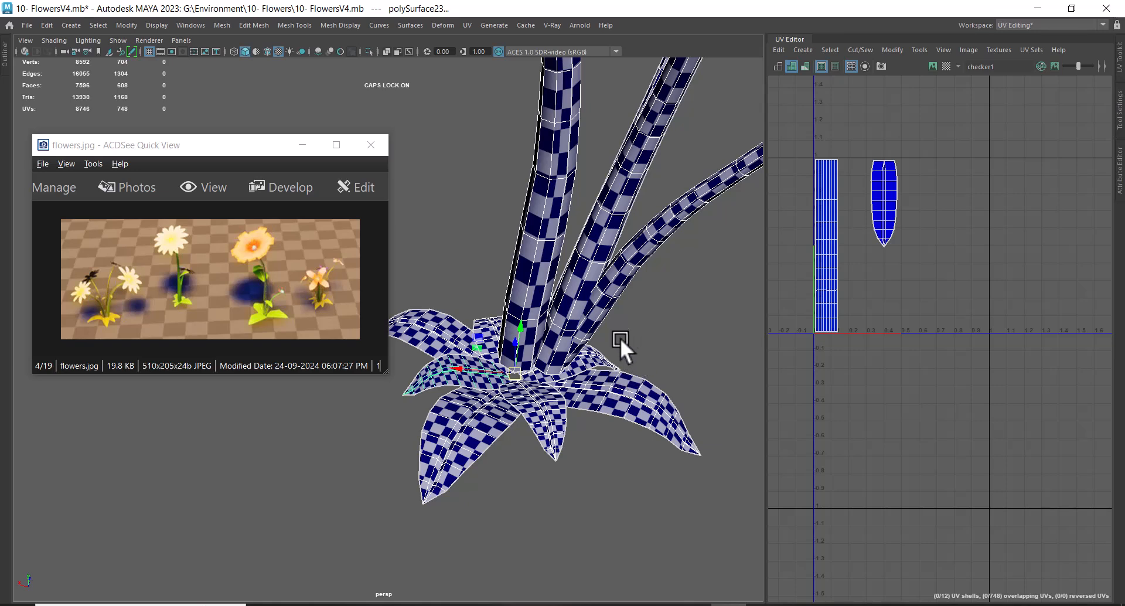
alt+right_drag(532, 423, 484, 297)
alt+drag(483, 297, 595, 290)
alt+middle_drag(595, 290, 596, 384)
alt+right_drag(597, 383, 522, 364)
alt+drag(521, 363, 544, 367)
alt+middle_drag(543, 367, 776, 317)
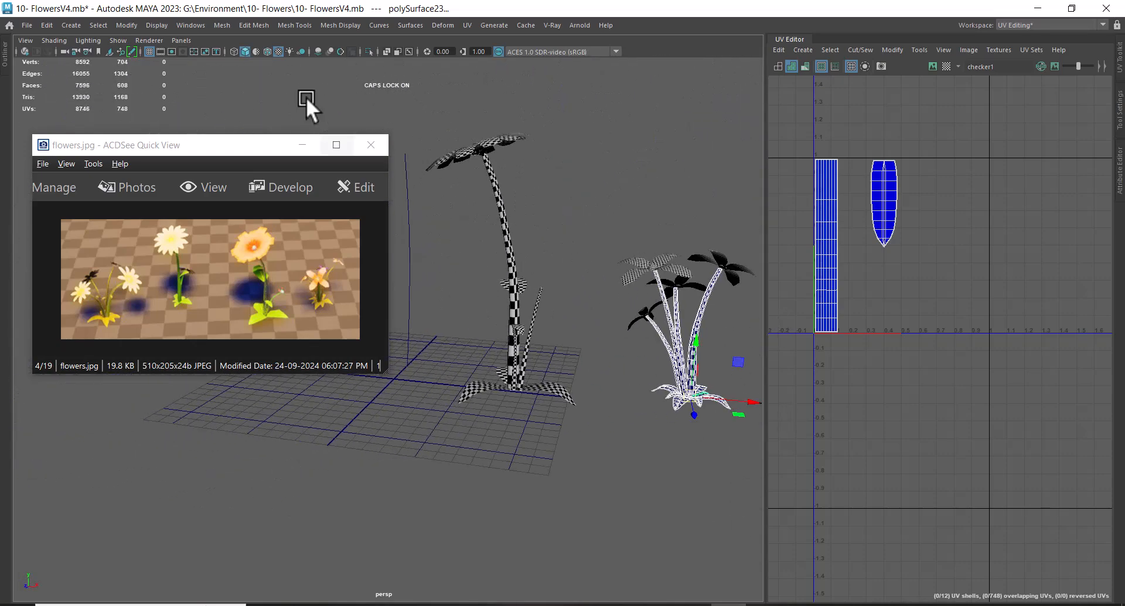
Step: Minimize the reference image and select all four flower models
click(303, 145)
alt+middle_drag(460, 299, 390, 307)
alt+right_drag(390, 307, 316, 275)
drag(40, 140, 642, 515)
Step: Select the stacked petal UV shells outside the tile, scale them down and place them in the free space below the last leaf shell
scroll(1064, 407, up, 4)
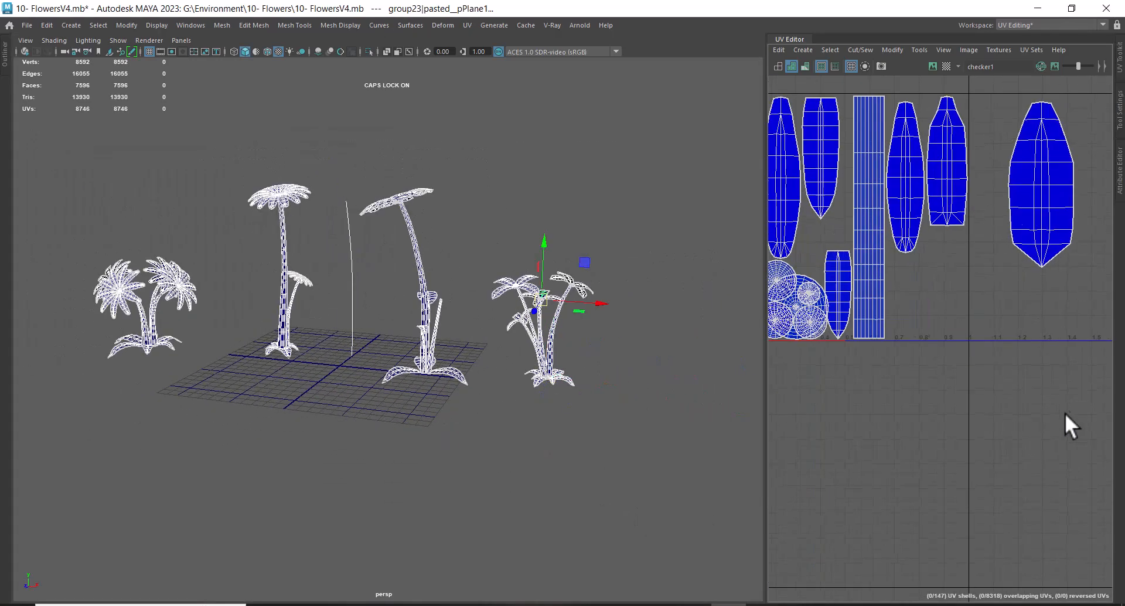
scroll(1051, 326, up, 2)
right_drag(1062, 230, 1102, 229)
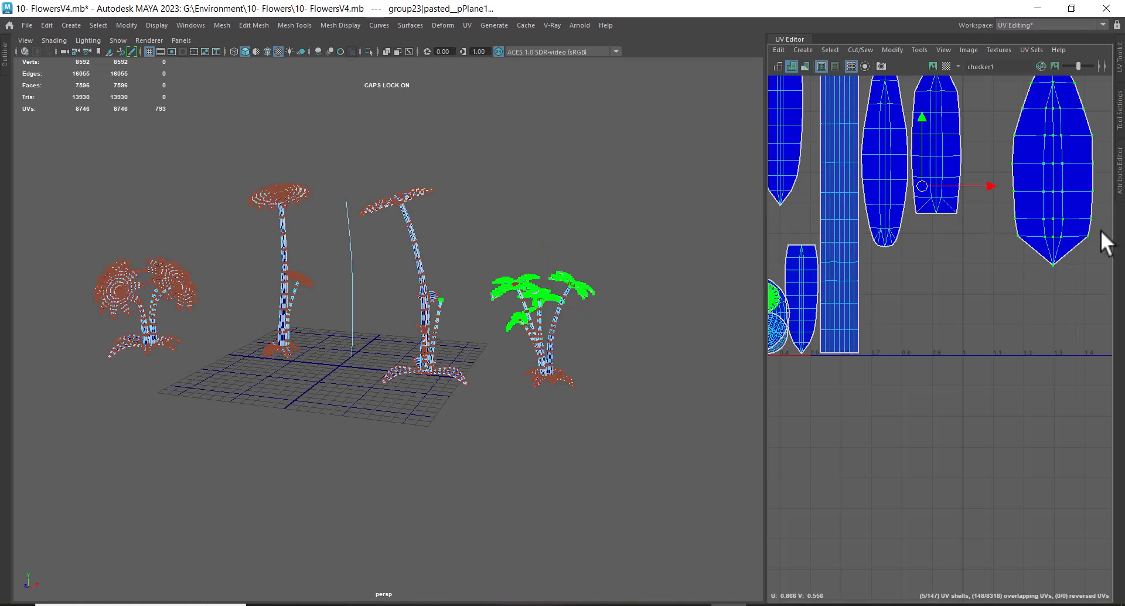
click(1054, 266)
right_drag(1008, 298, 1063, 290)
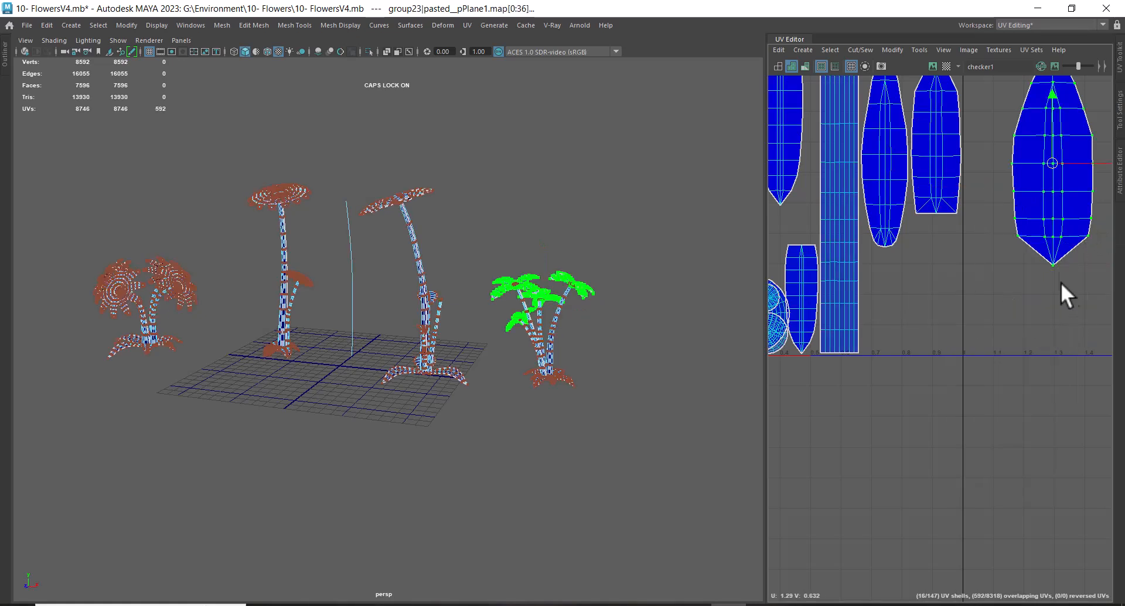
drag(1060, 168, 896, 322)
key(r)
key(w)
scroll(967, 328, up, 3)
drag(919, 277, 934, 290)
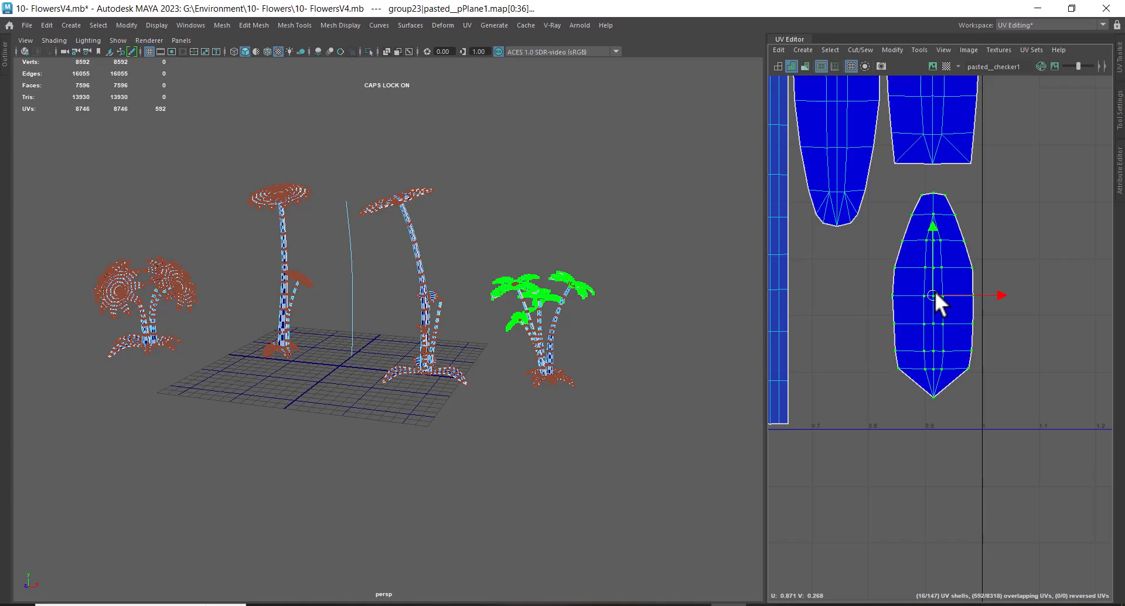
Step: Select the fourth plant's stacked blossom-centre UV shells, scale them down and place them directly above the smallest circular shell
scroll(578, 395, up, 5)
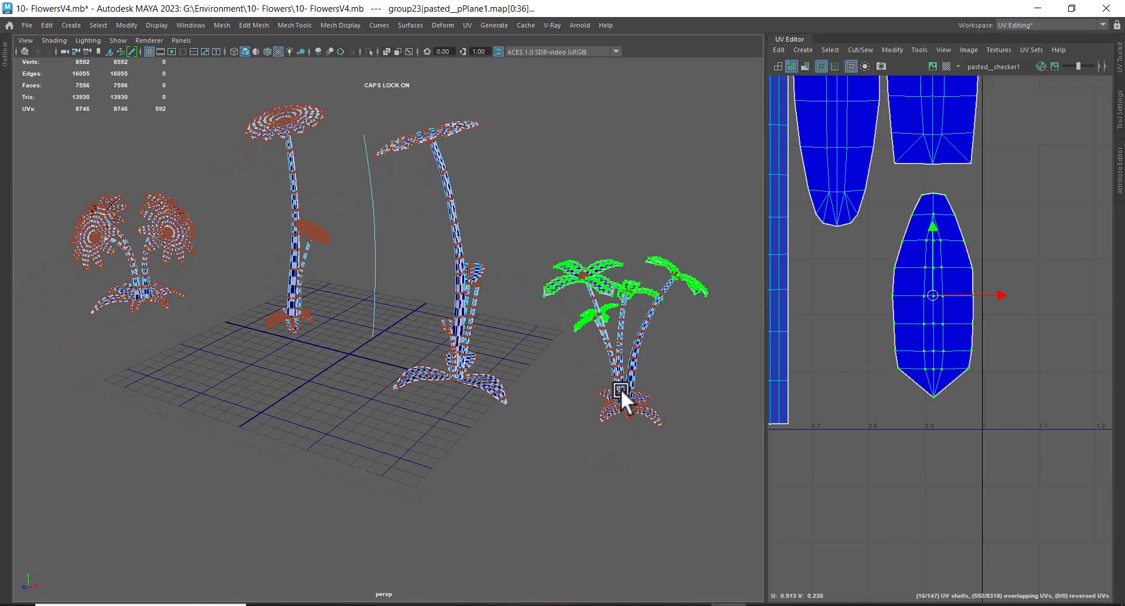
scroll(973, 301, down, 1)
scroll(1074, 275, down, 3)
scroll(1039, 350, up, 5)
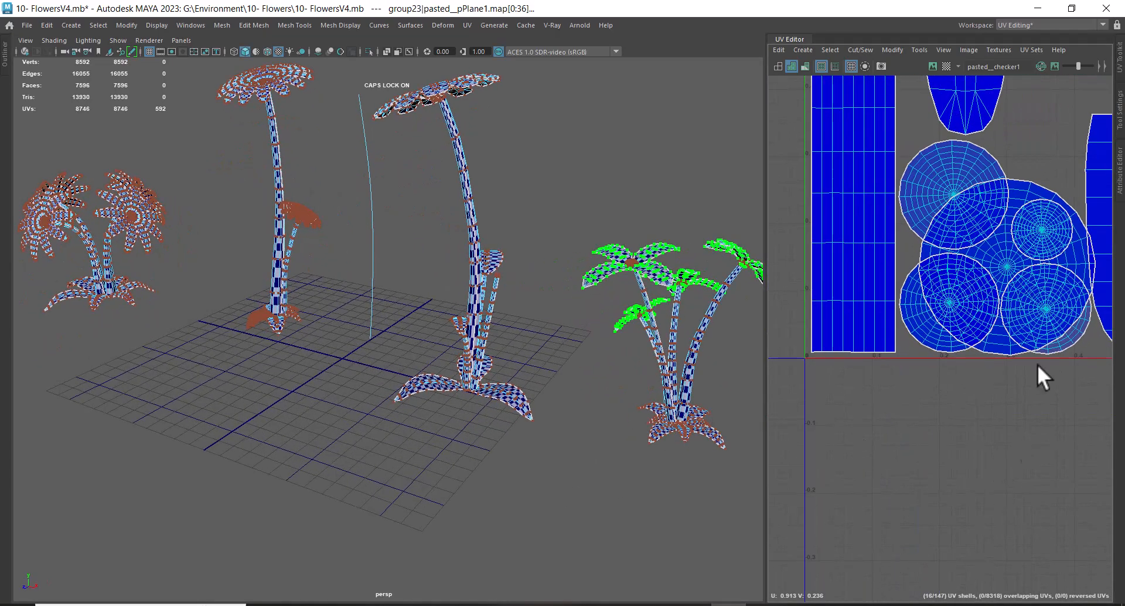
drag(1020, 192, 1018, 193)
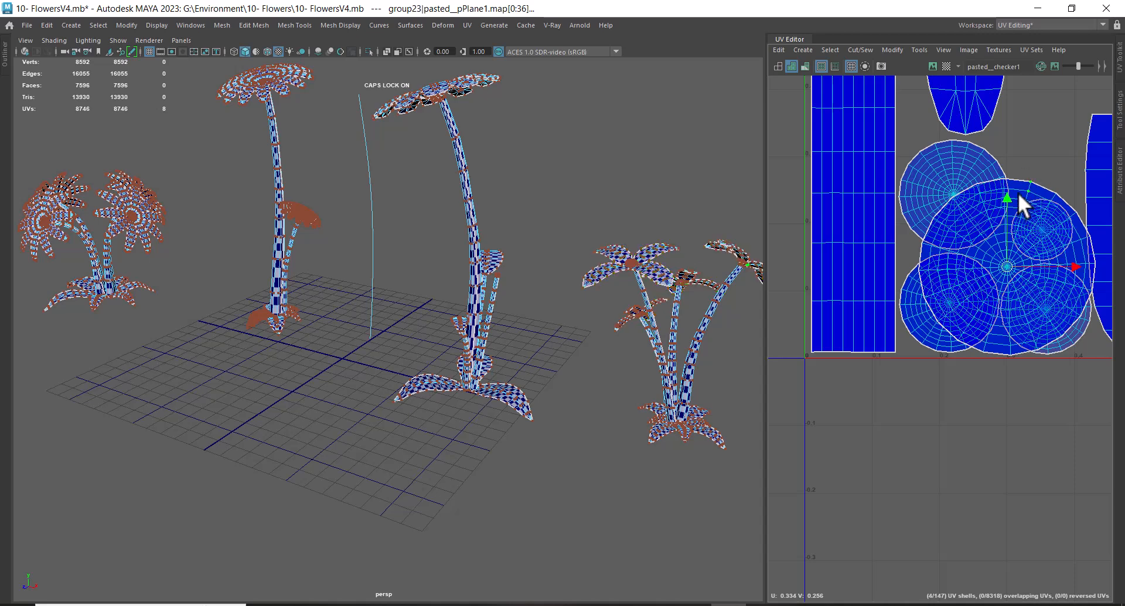
ctrl+right_drag(1018, 193, 1066, 227)
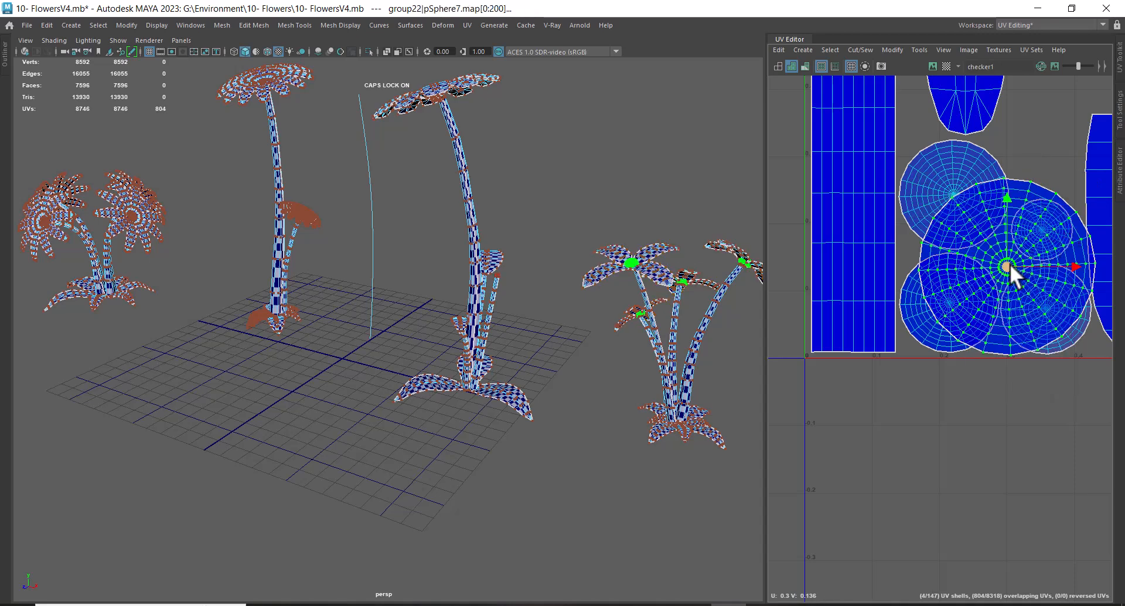
key(r)
drag(1013, 271, 1030, 148)
key(w)
scroll(1009, 412, up, 3)
key(r)
mouse_move(976, 232)
mouse_down()
mouse_move(968, 258)
mouse_move(996, 226)
mouse_up()
key(w)
scroll(973, 272, down, 8)
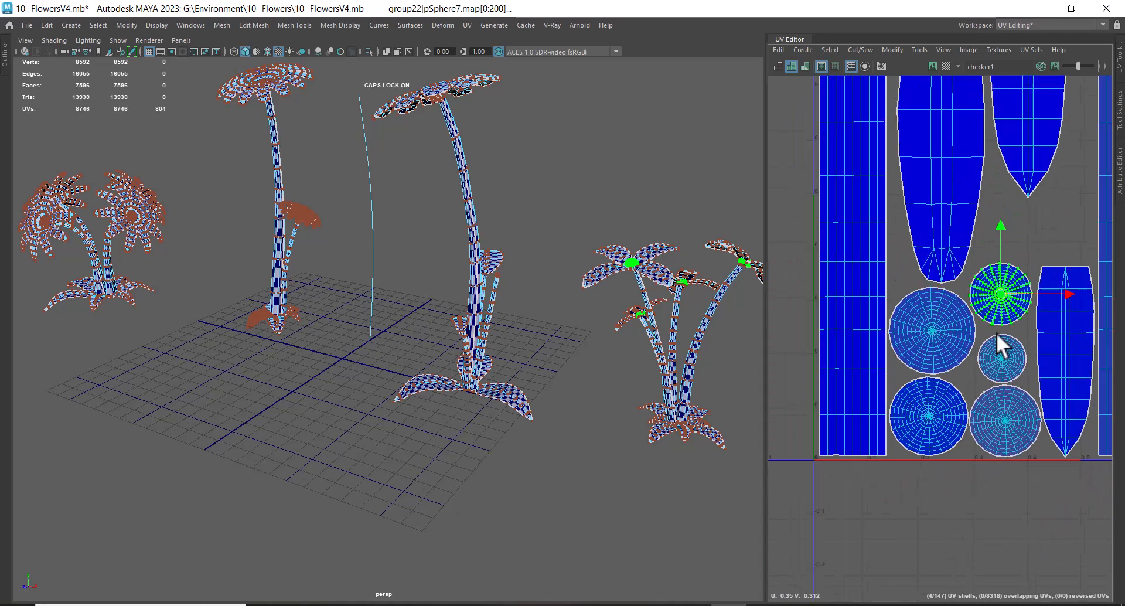
scroll(987, 328, down, 2)
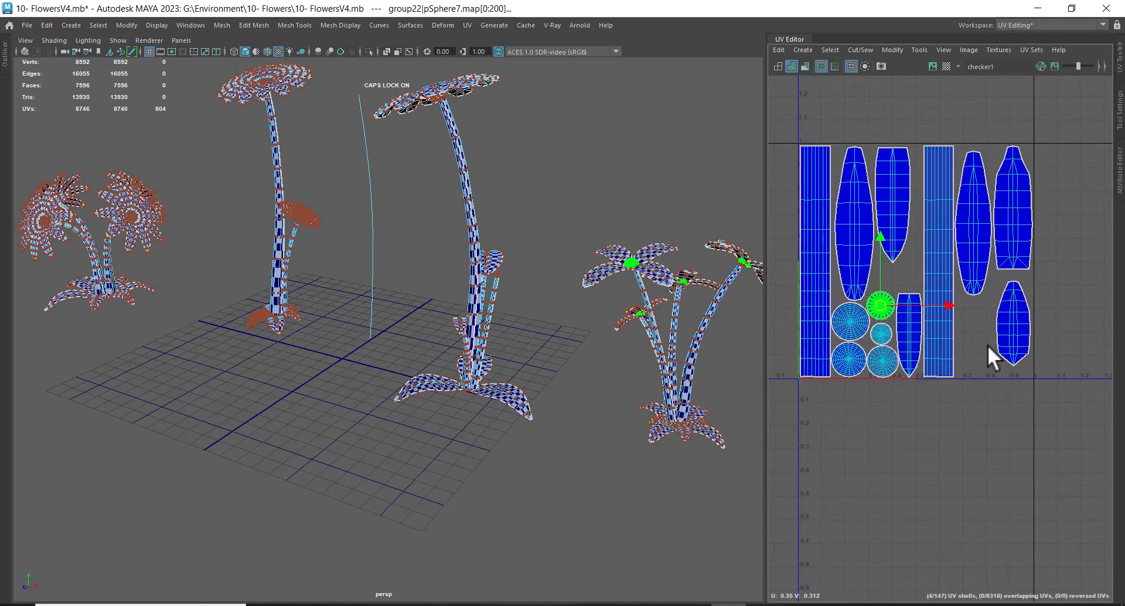
Step: Return to object selection and reselect all four flower models together
alt+drag(555, 280, 646, 305)
alt+middle_drag(647, 305, 511, 290)
scroll(510, 289, up, 2)
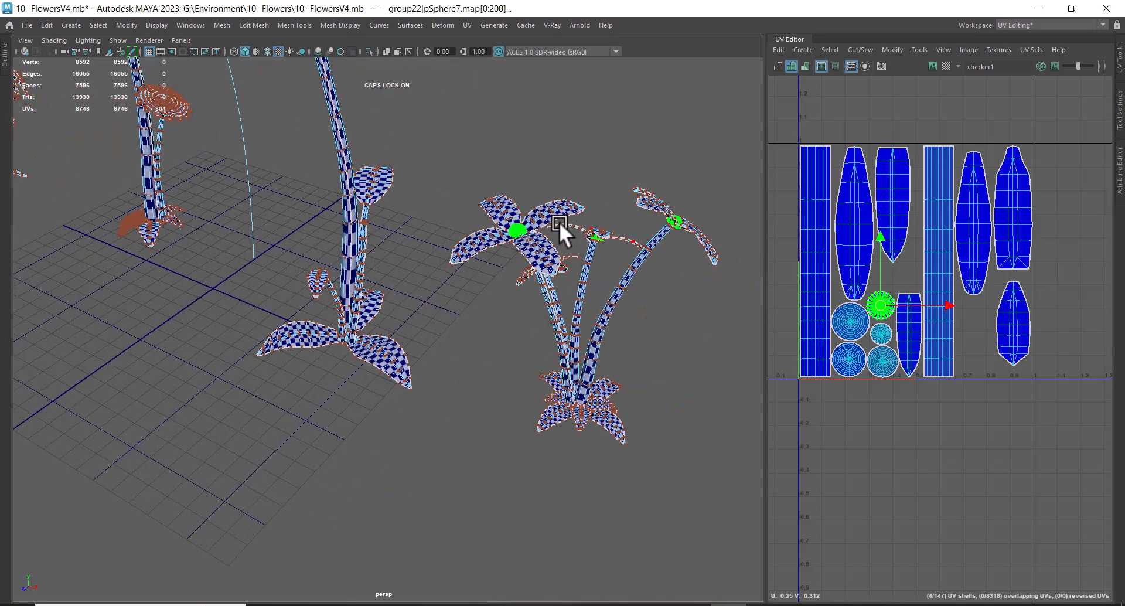
right_click(547, 208)
right_drag(548, 207, 657, 156)
alt+right_drag(656, 259, 252, 192)
drag(166, 171, 492, 382)
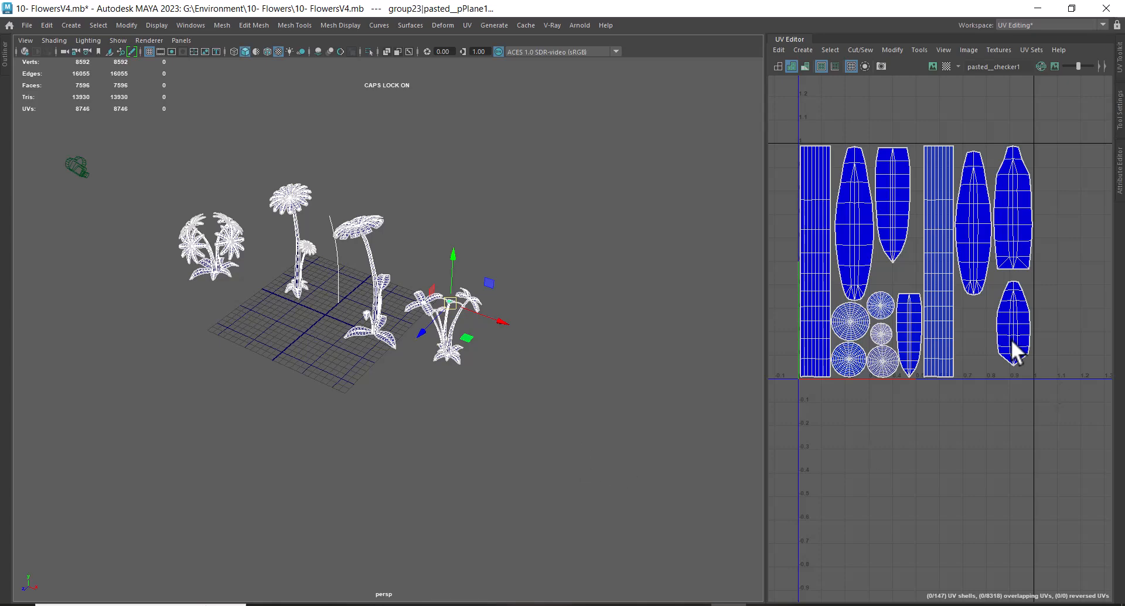
Step: Examine the four flower models from several angles against the flowers.jpg reference image
scroll(1014, 354, up, 1)
alt+right_drag(1015, 364, 1016, 367)
alt+middle_drag(508, 392, 560, 396)
alt+right_drag(560, 397, 623, 435)
alt+middle_drag(512, 376, 526, 381)
alt+drag(526, 380, 645, 487)
alt+right_drag(645, 487, 579, 399)
click(764, 605)
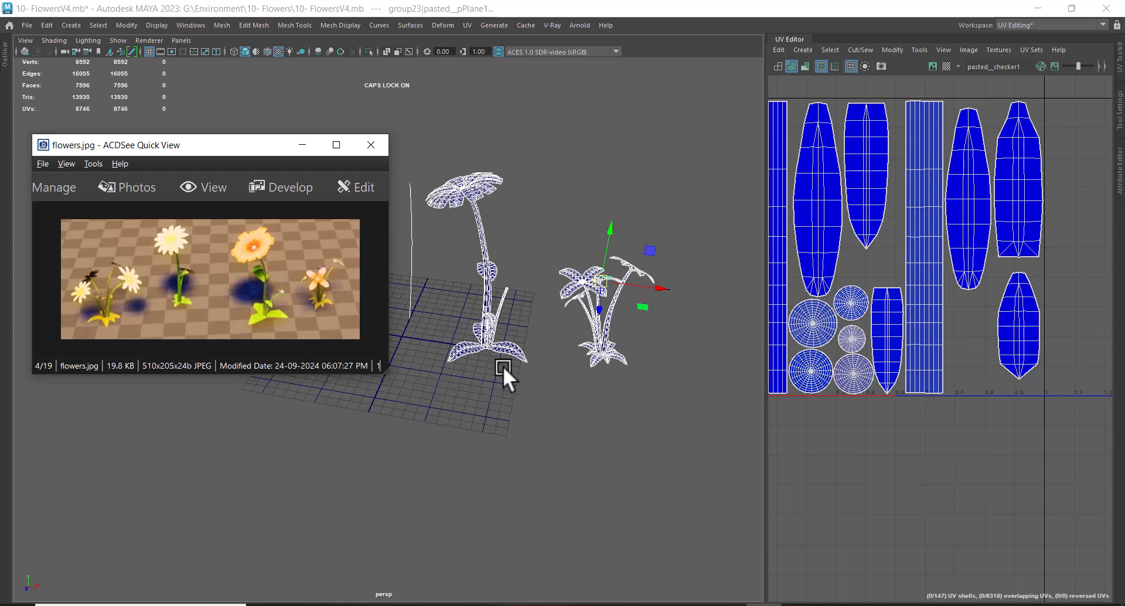
drag(214, 145, 814, 231)
alt+drag(575, 339, 480, 359)
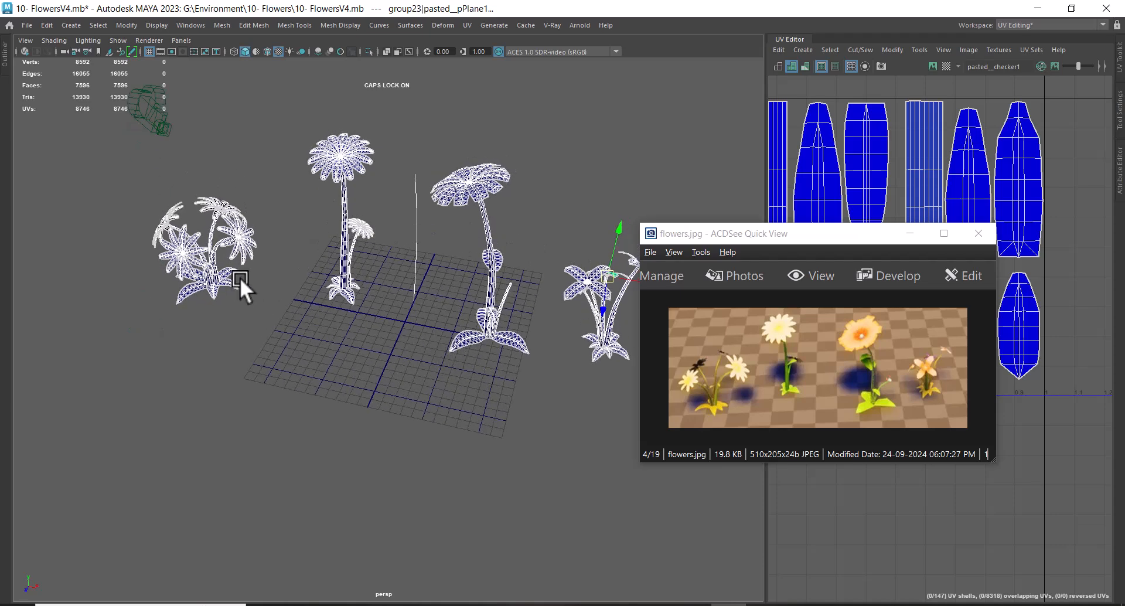
drag(876, 240, 245, 333)
alt+drag(602, 377, 634, 388)
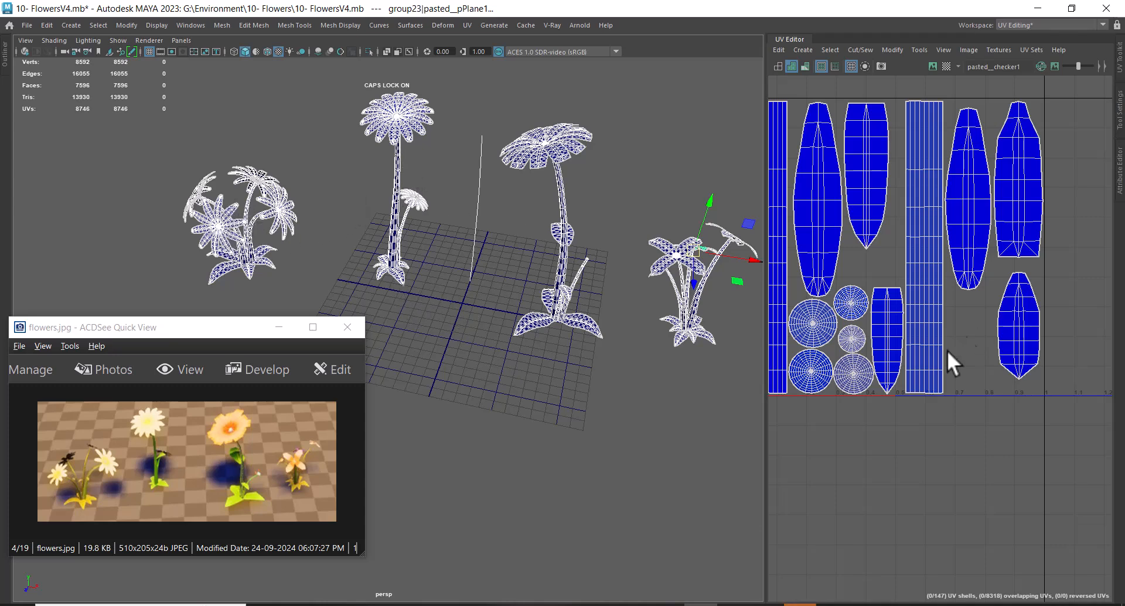
Step: Select the faces of the second stem strip in the UV layout, check which stems they belong to and return to object selection
scroll(940, 321, up, 3)
right_click(994, 293)
right_drag(995, 294, 1005, 319)
double_click(1003, 310)
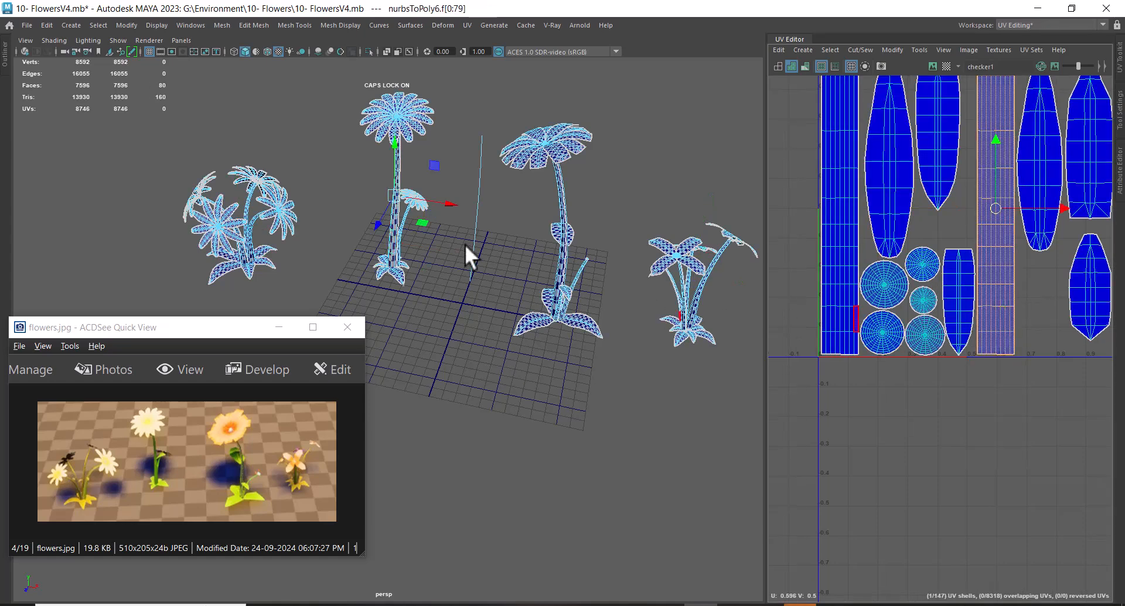
alt+right_drag(508, 259, 463, 355)
alt+middle_drag(485, 234, 498, 304)
alt+right_drag(498, 305, 484, 250)
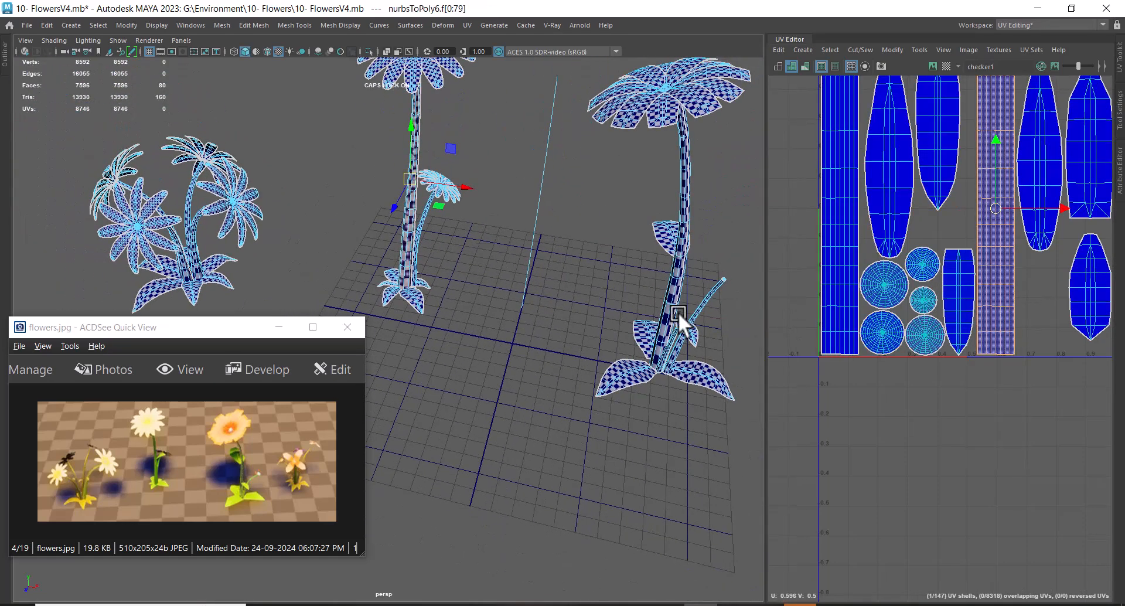
scroll(462, 322, up, 3)
click(442, 169)
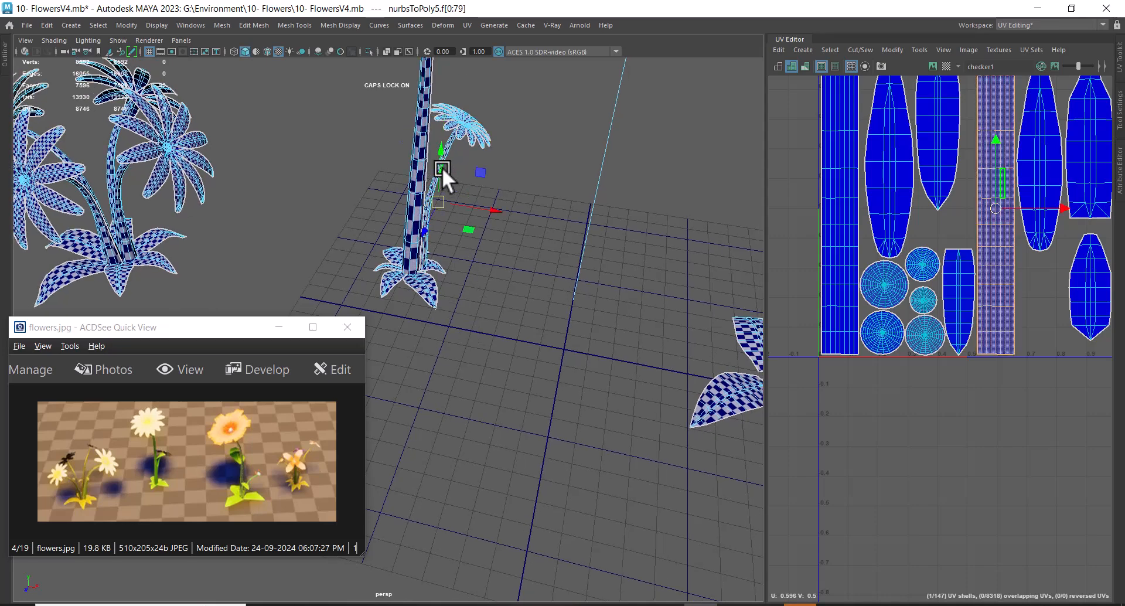
alt+right_drag(510, 301, 501, 149)
click(437, 343)
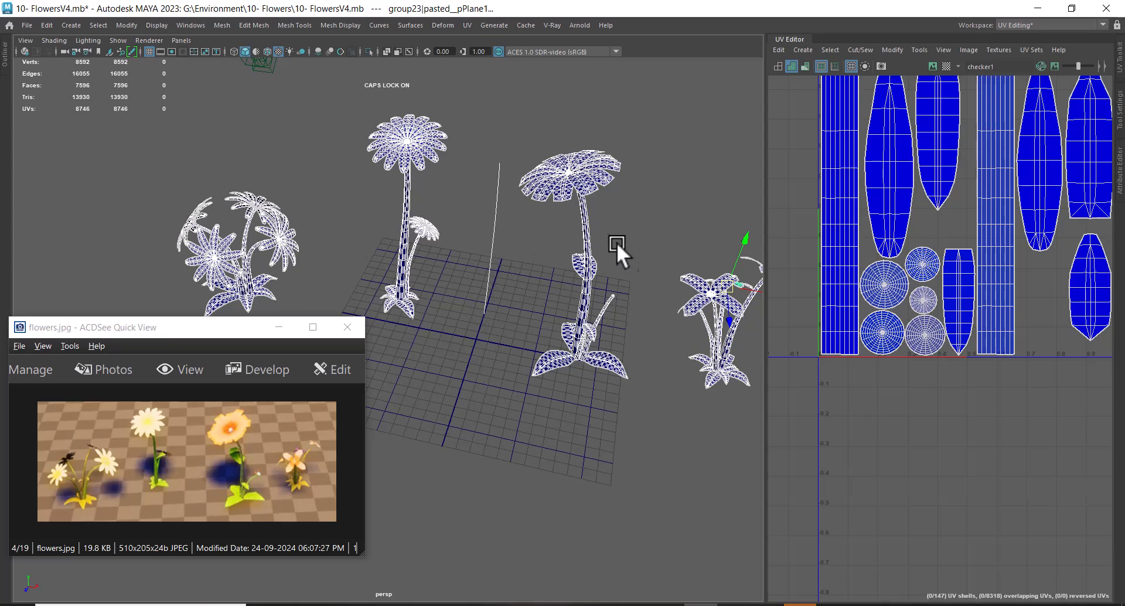
Step: Show the models textured, select the third flower's main stem and compare it with the enlarged flowers.jpg reference
key(6)
click(582, 218)
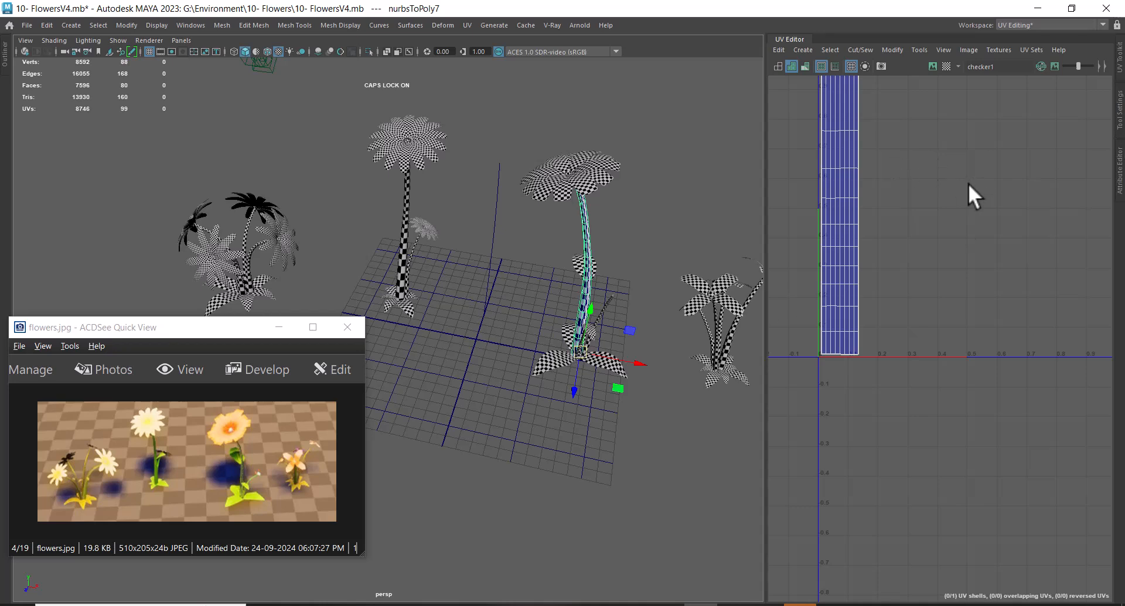
click(313, 327)
ctrl+scroll(545, 354, up, 1)
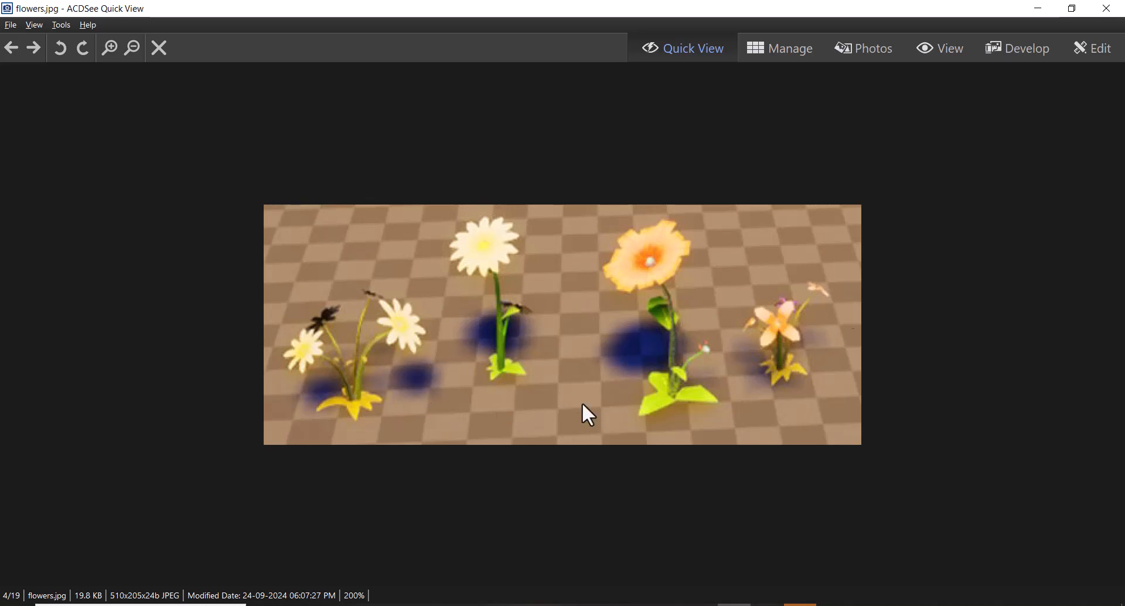
click(1037, 8)
alt+drag(502, 359, 417, 337)
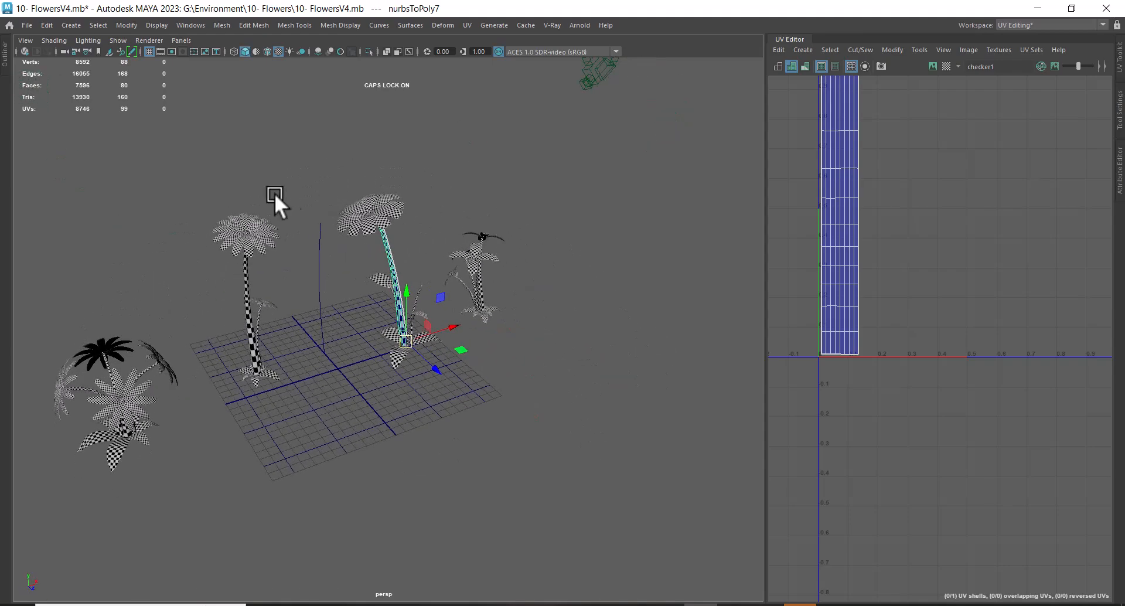
Step: Select all four flower models together and bring their shared UV tile fully into view
alt+drag(232, 184, 113, 209)
drag(33, 199, 678, 460)
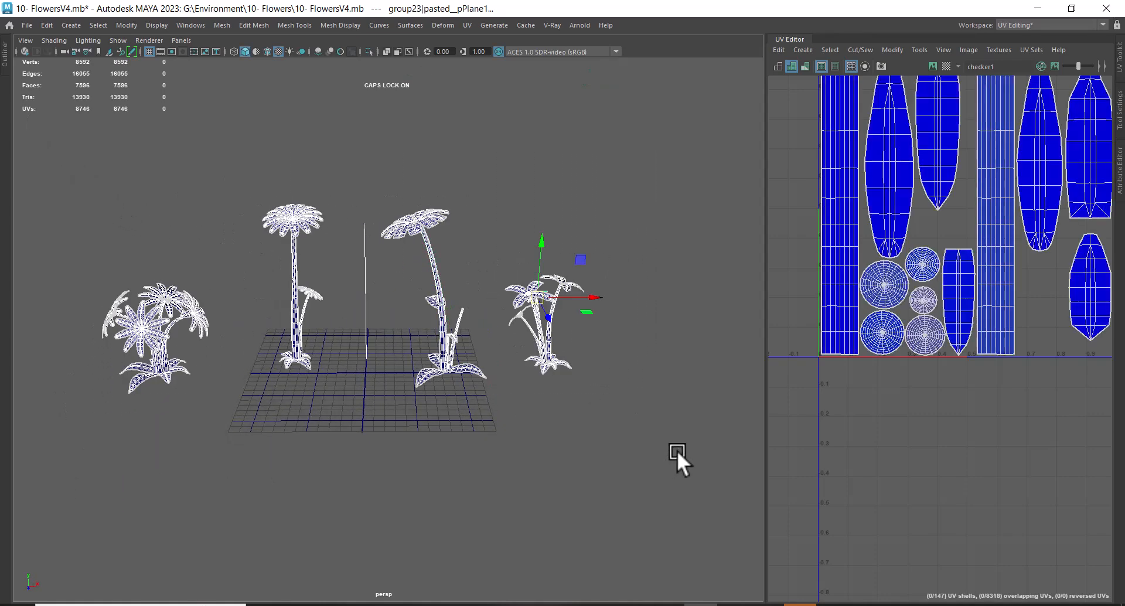
alt+right_drag(1010, 420, 1019, 361)
alt+middle_drag(1019, 361, 972, 348)
alt+right_drag(972, 348, 1003, 392)
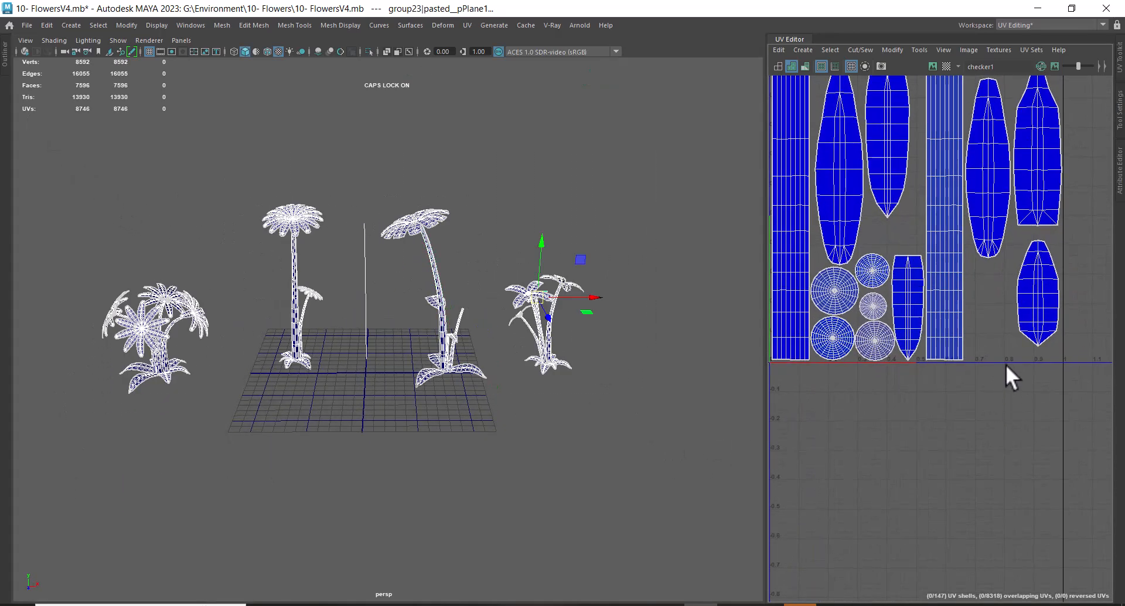
alt+middle_drag(1005, 364, 1004, 374)
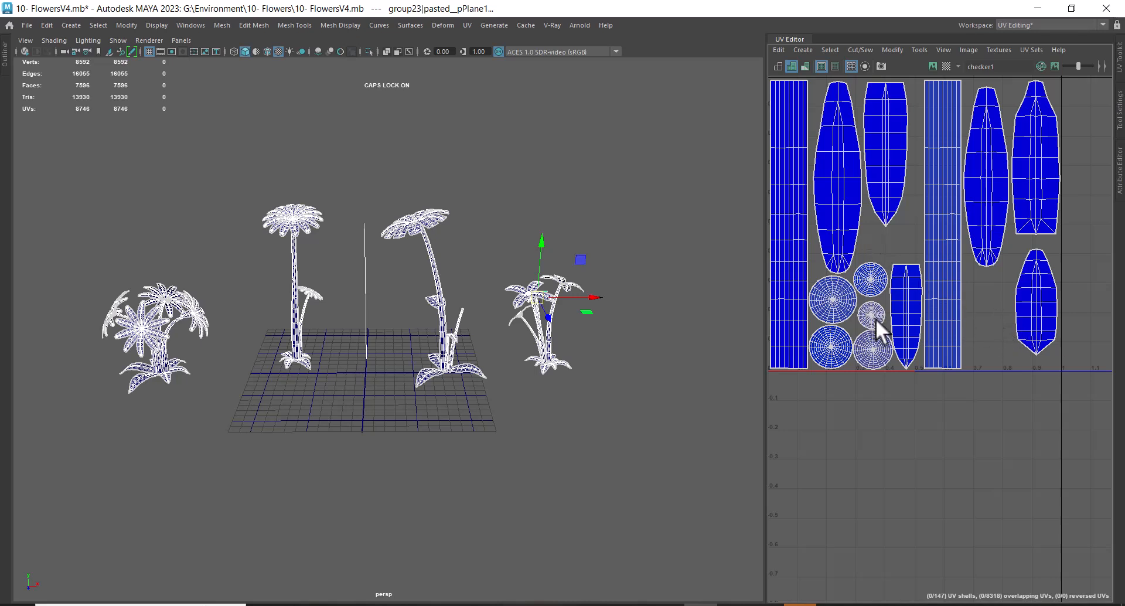
Step: Select the second flower's stacked leaf UV shells, scale them down slightly and place them directly below the long petal shell beside the second stem strip
right_drag(909, 297, 927, 301)
click(909, 298)
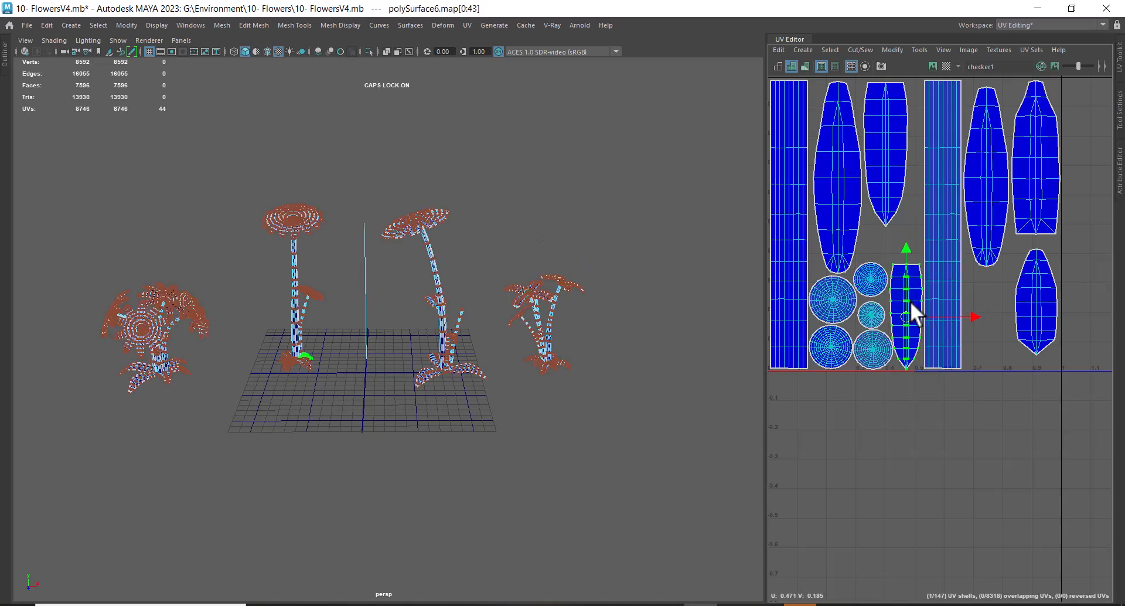
scroll(953, 275, up, 3)
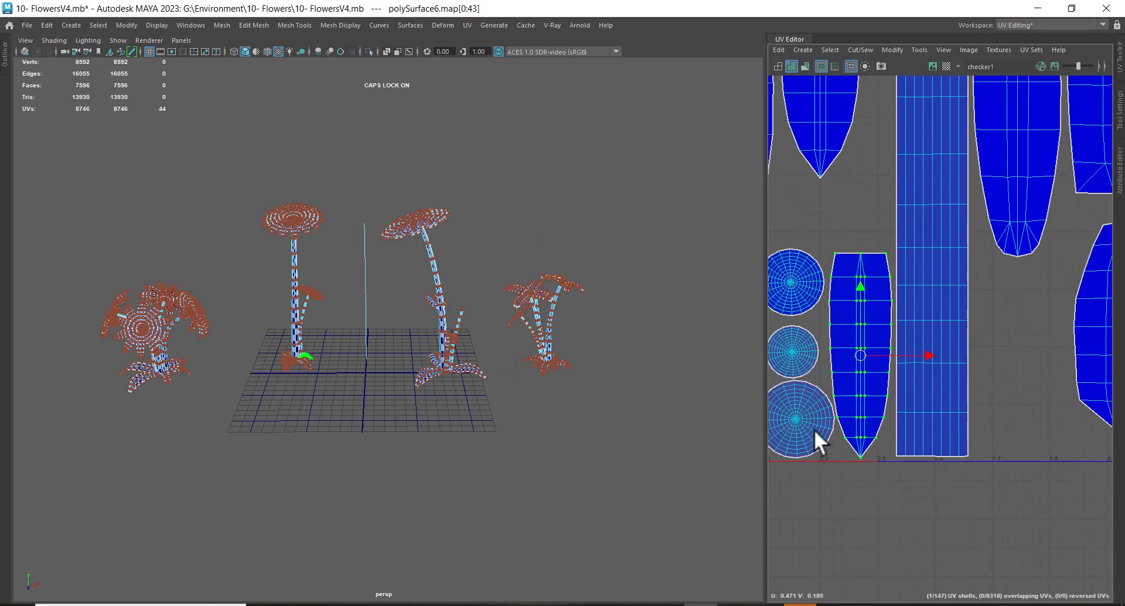
alt+drag(446, 366, 469, 438)
alt+right_drag(468, 439, 595, 493)
drag(831, 231, 851, 265)
ctrl+right_drag(849, 261, 932, 291)
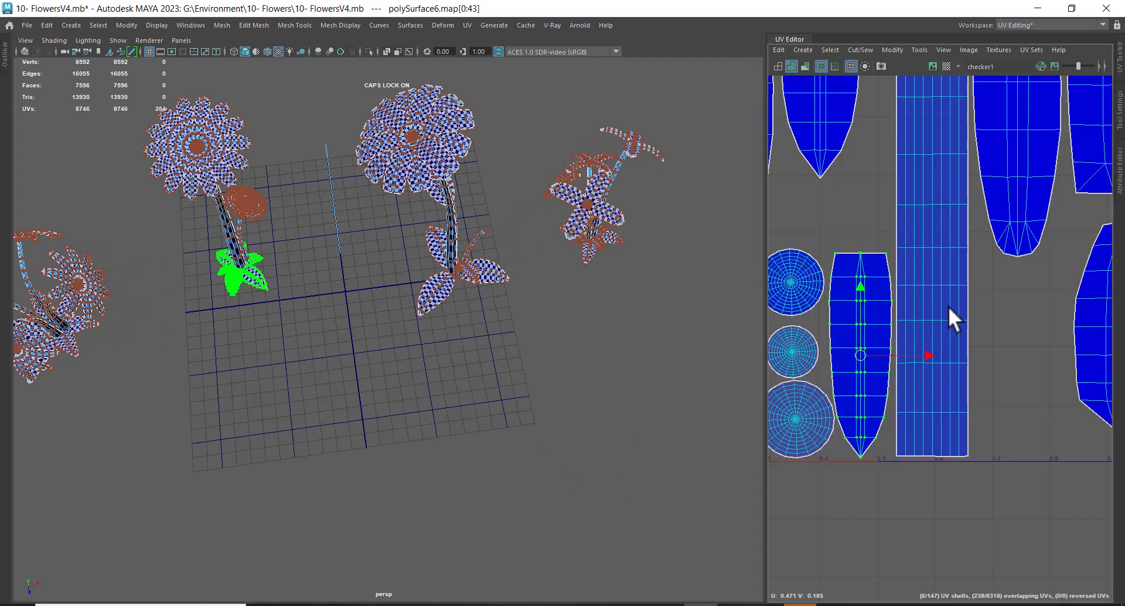
drag(931, 353, 990, 340)
scroll(1024, 346, up, 3)
key(r)
key(w)
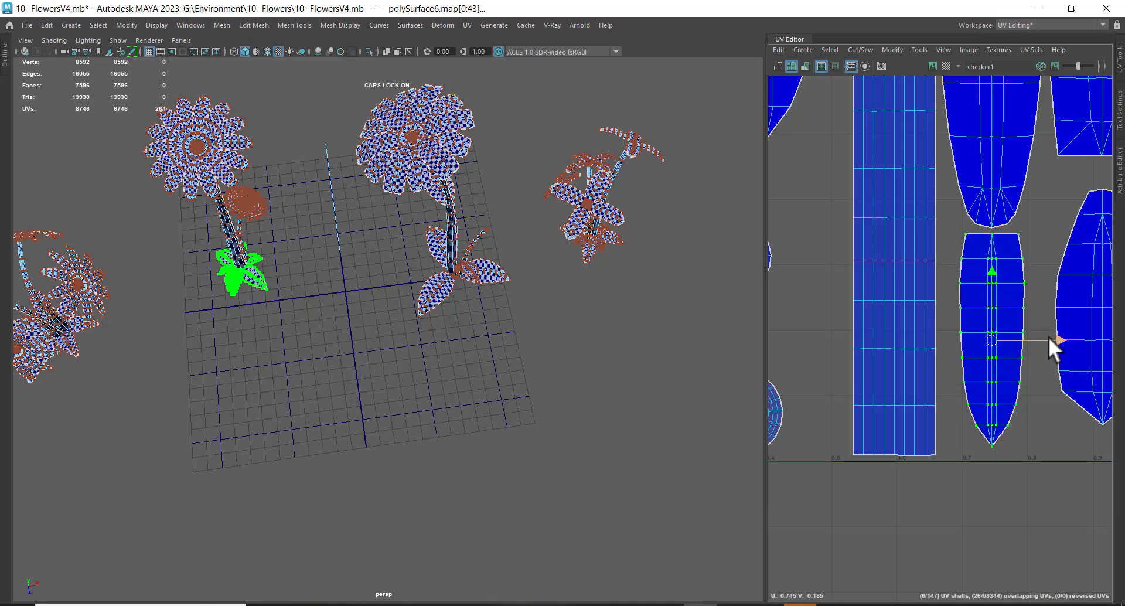
Step: Select the second stem strip and all petal and leaf UV shells beyond it, and shift them slightly towards the circular shells
scroll(1053, 361, down, 3)
alt+middle_drag(999, 288, 1000, 293)
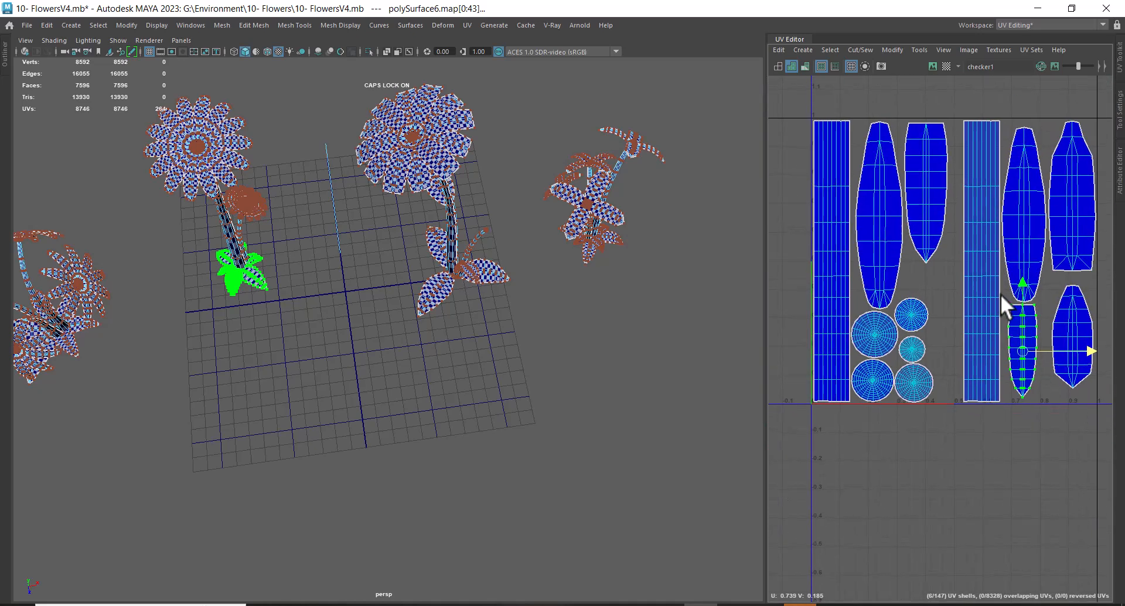
scroll(999, 264, down, 3)
alt+middle_drag(994, 230, 961, 213)
scroll(960, 215, down, 2)
drag(924, 114, 1042, 381)
ctrl+right_drag(996, 270, 1015, 280)
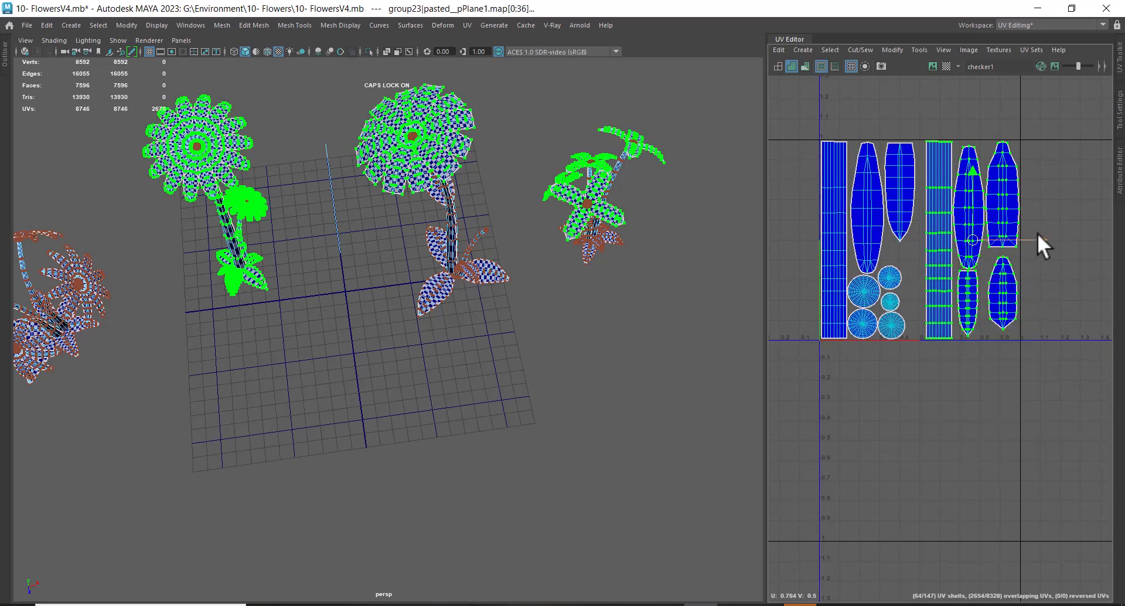
drag(1037, 234, 1033, 234)
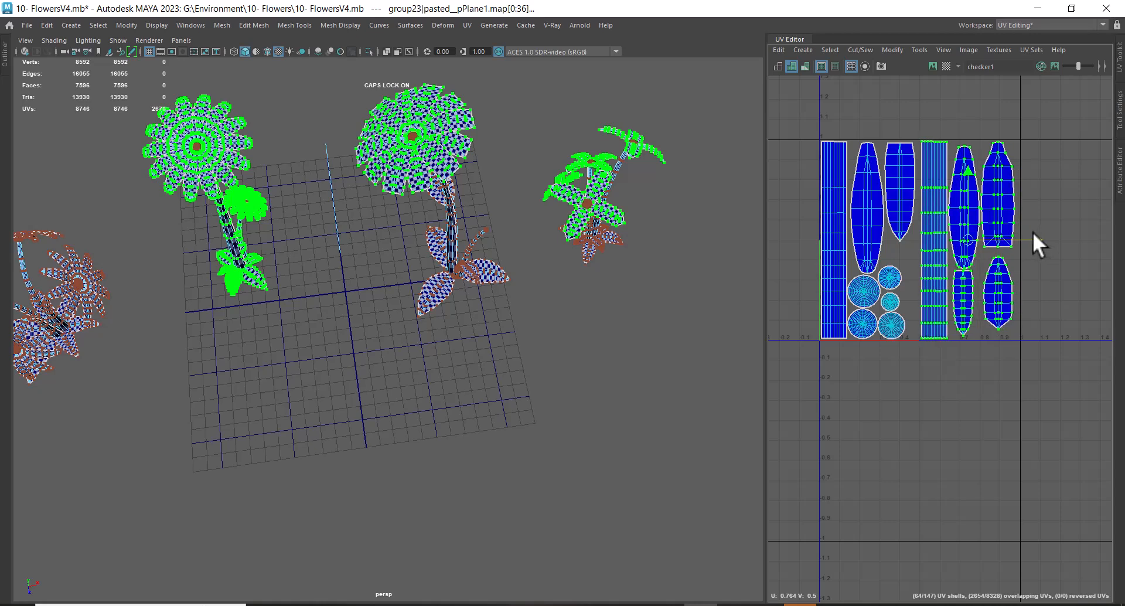
scroll(1050, 279, up, 2)
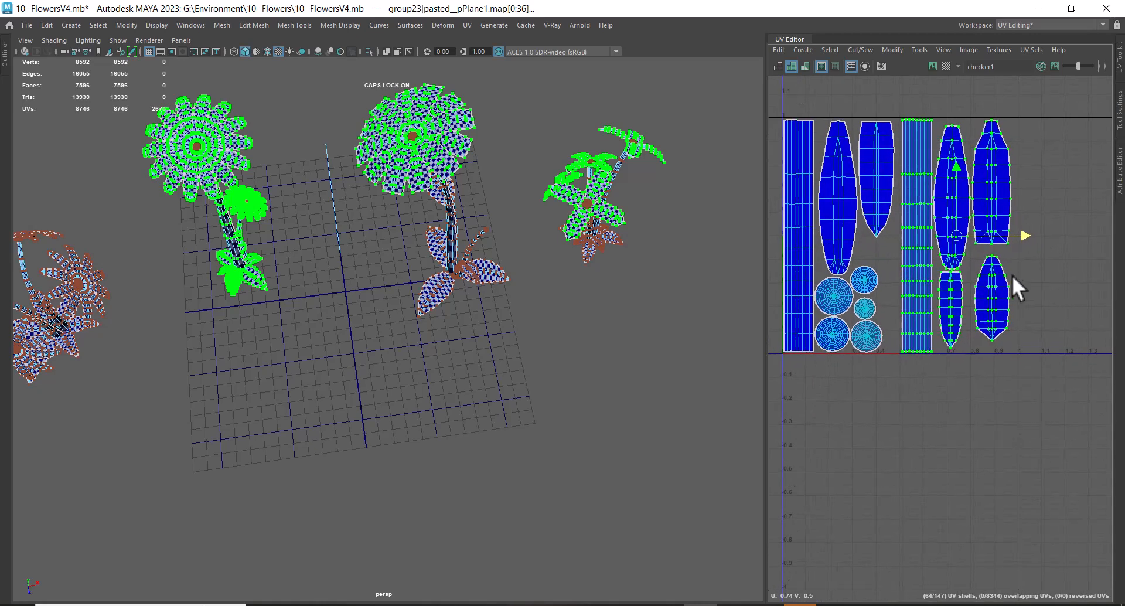
Step: Select every UV shell and shift the whole layout slightly in positive U inside the tile
scroll(1009, 276, down, 2)
drag(813, 119, 1077, 396)
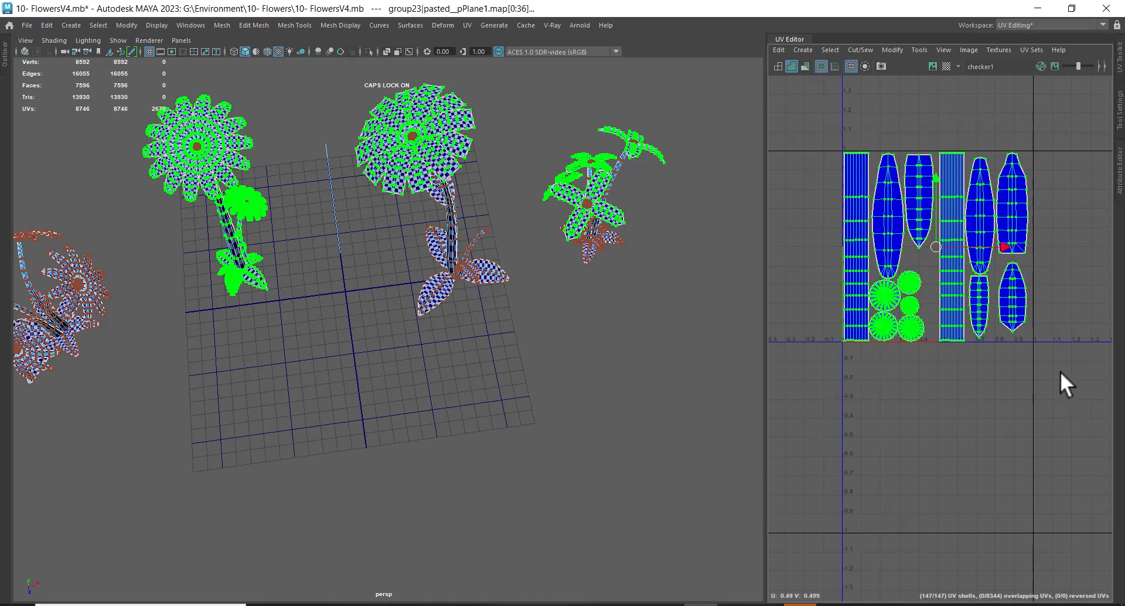
key(f)
alt+middle_drag(1015, 337, 979, 337)
scroll(978, 336, up, 1)
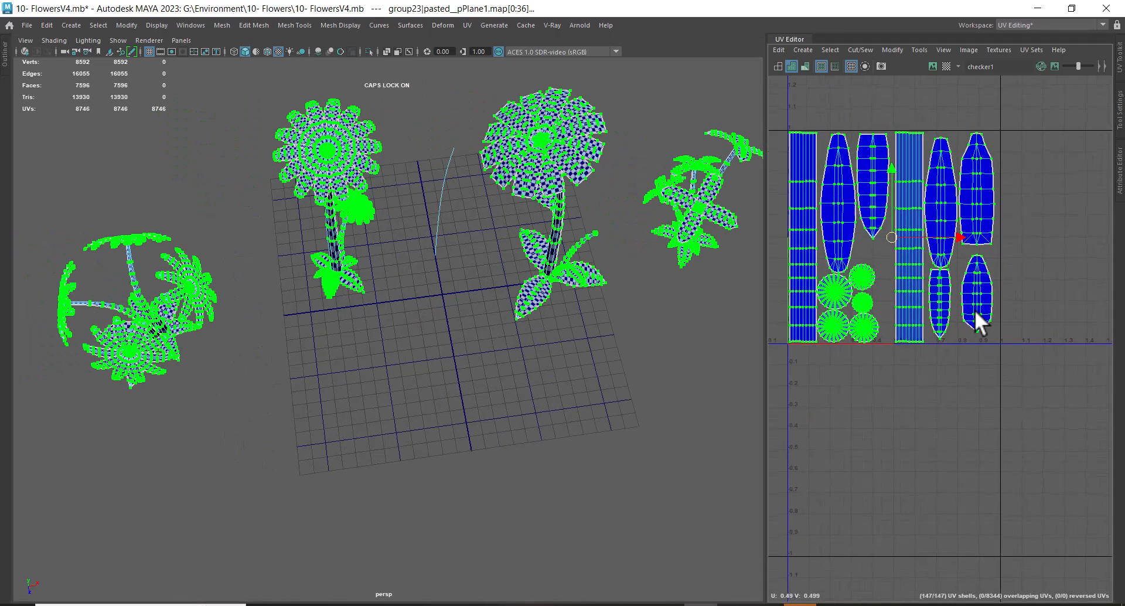
drag(957, 234, 960, 235)
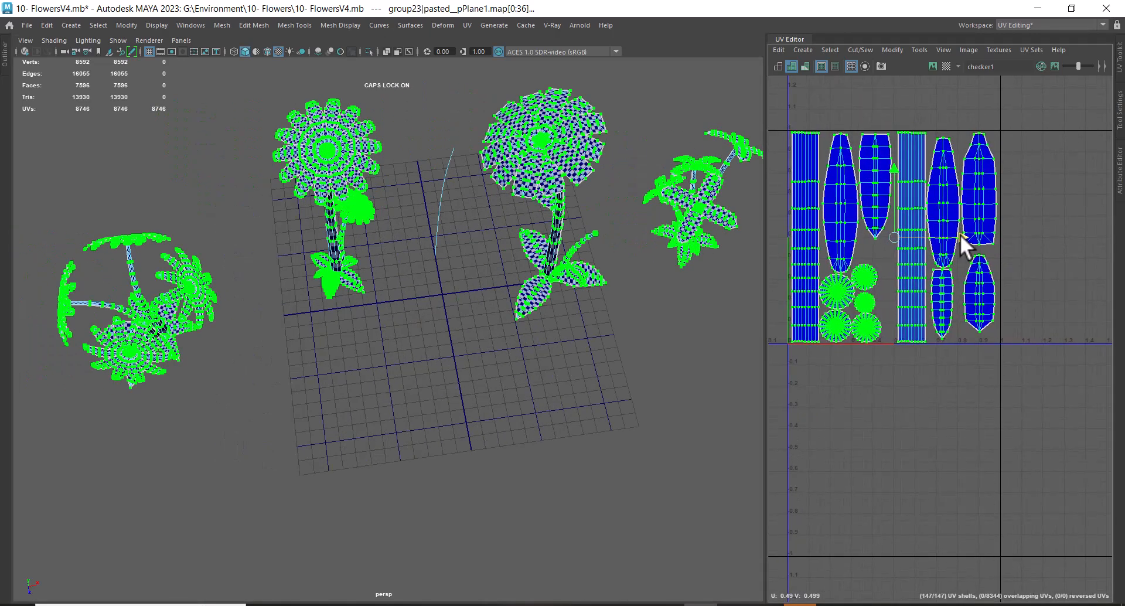
Step: Deselect the models and compare them with the flowers.jpg reference shown at 100% beside them
alt+drag(621, 387, 592, 402)
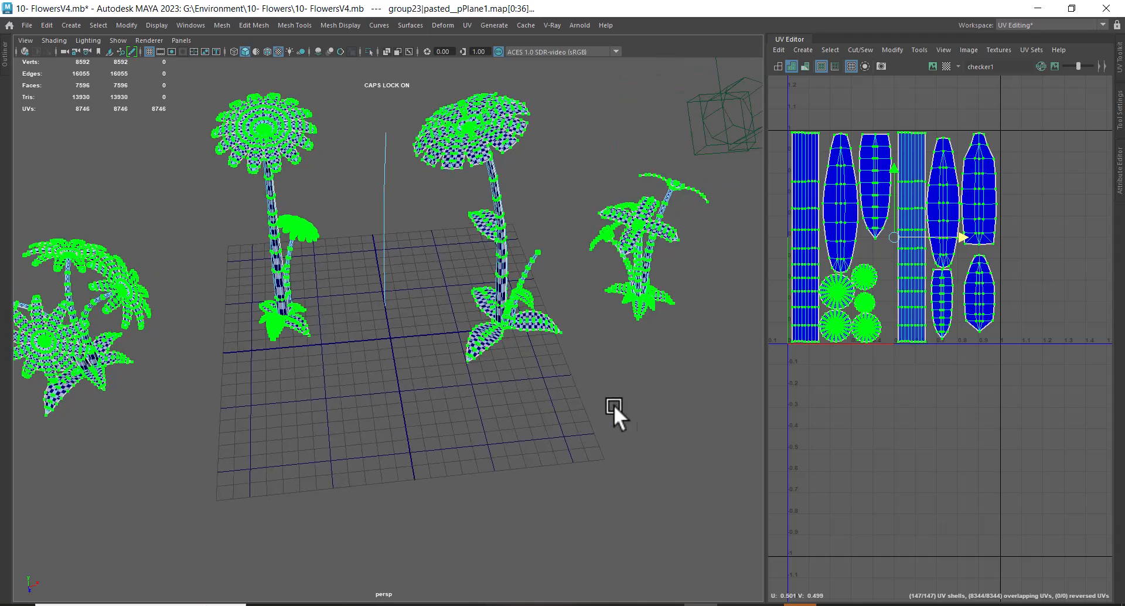
alt+drag(725, 450, 595, 418)
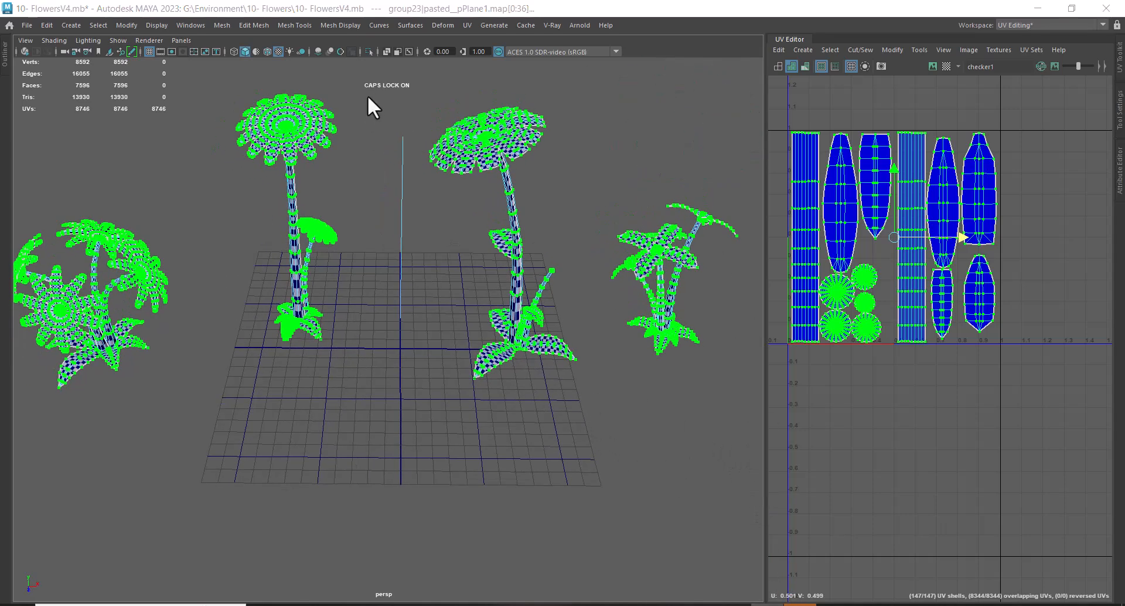
click(224, 113)
alt+drag(241, 100, 438, 212)
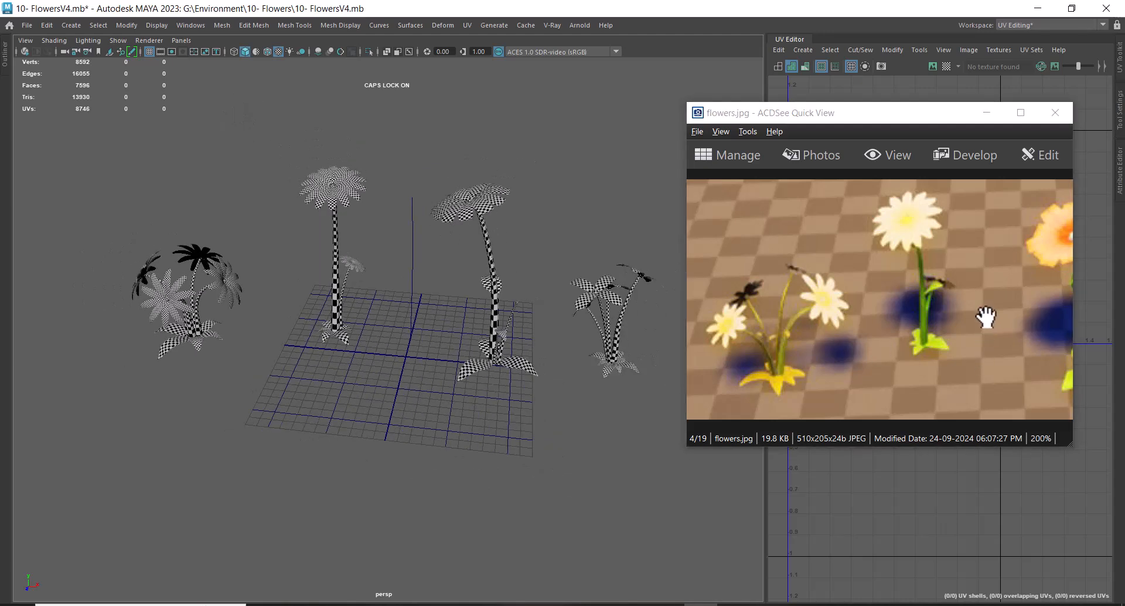
drag(985, 317, 879, 304)
scroll(919, 324, down, 1)
scroll(849, 347, down, 1)
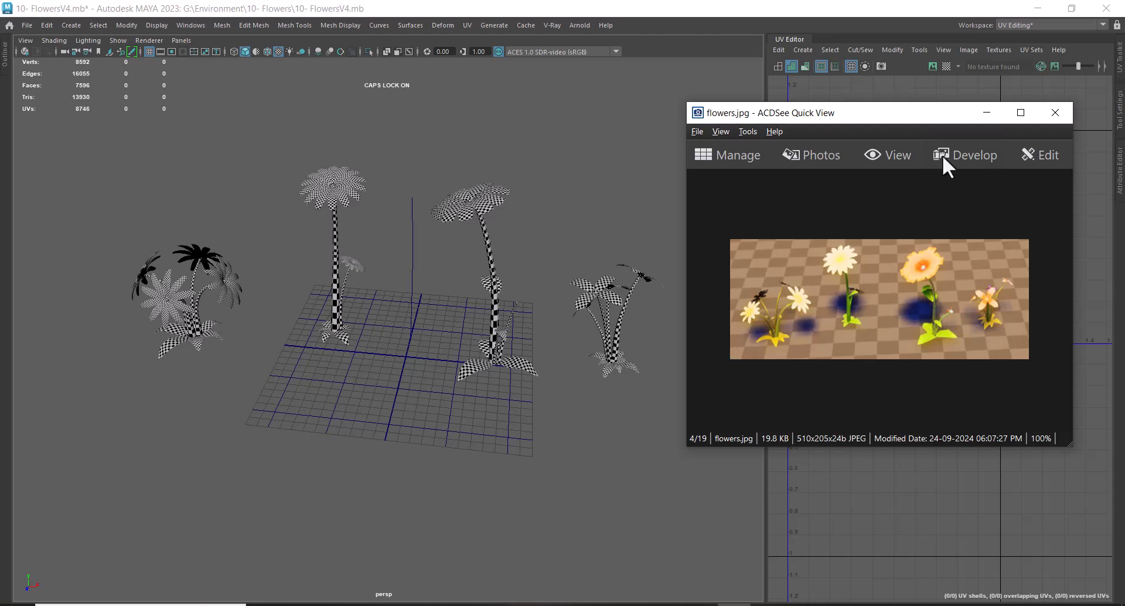
drag(933, 114, 283, 405)
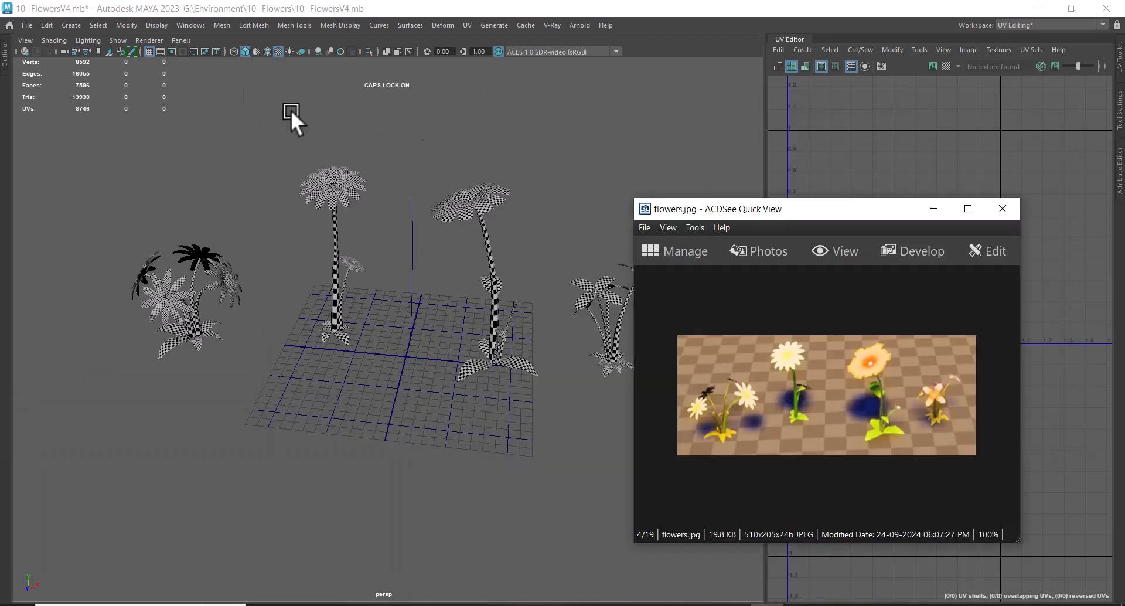
drag(859, 214, 333, 376)
Step: Inspect the first plant's UV shells and the second flower's main stem strip by selecting each in turn
alt+middle_drag(394, 281, 409, 183)
drag(410, 183, 319, 344)
alt+drag(617, 237, 639, 350)
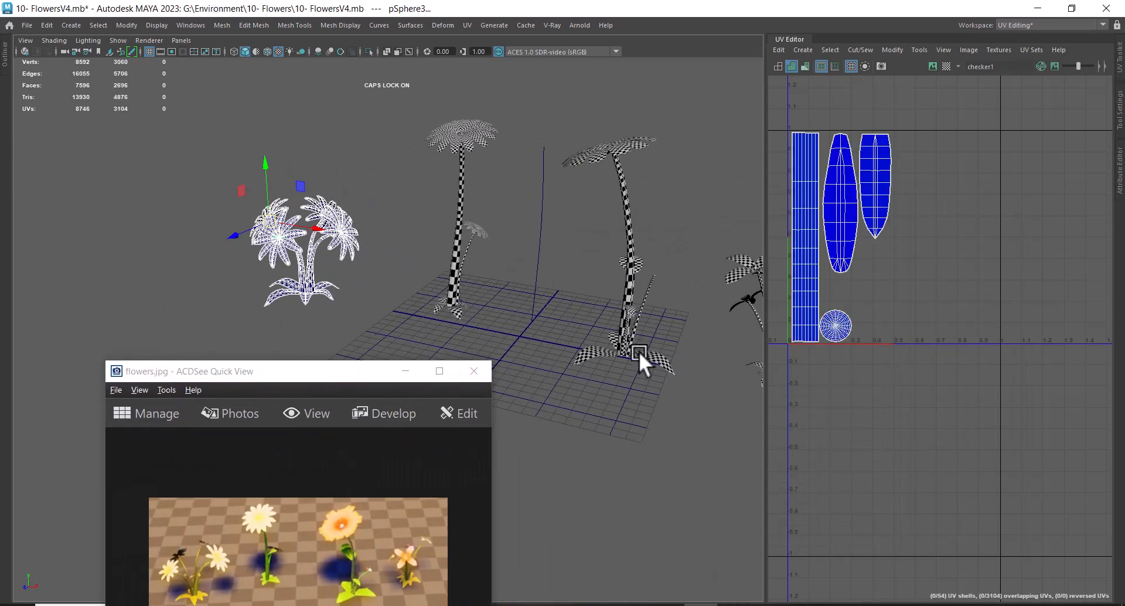
click(459, 181)
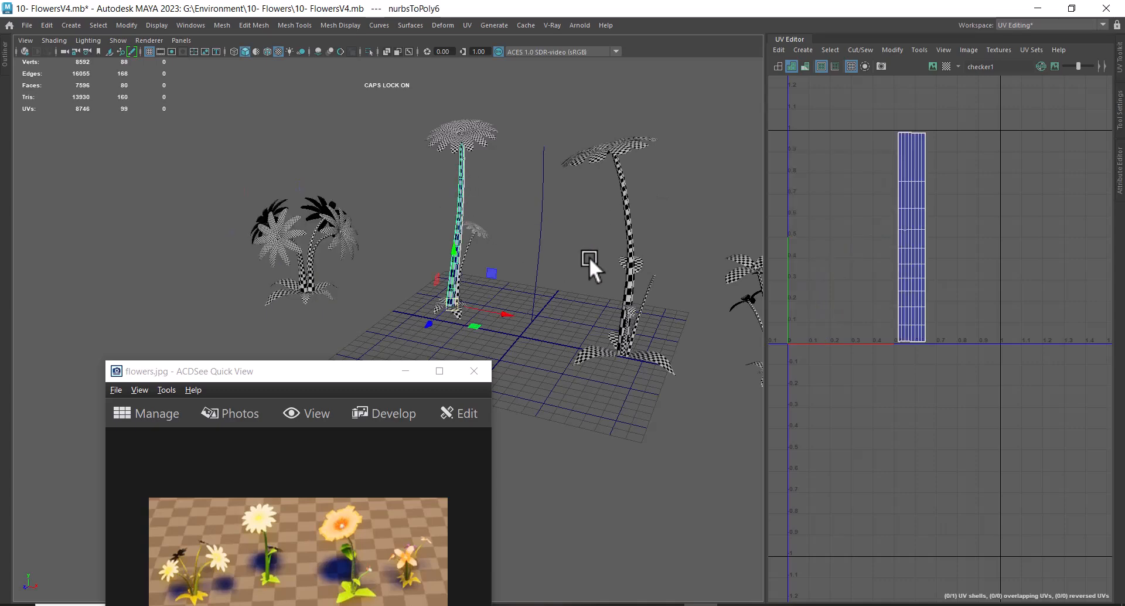
Step: Select the third flower's main stem together with its three smaller side stems
click(623, 218)
alt+drag(629, 332, 642, 272)
shift+click(656, 195)
shift+click(633, 192)
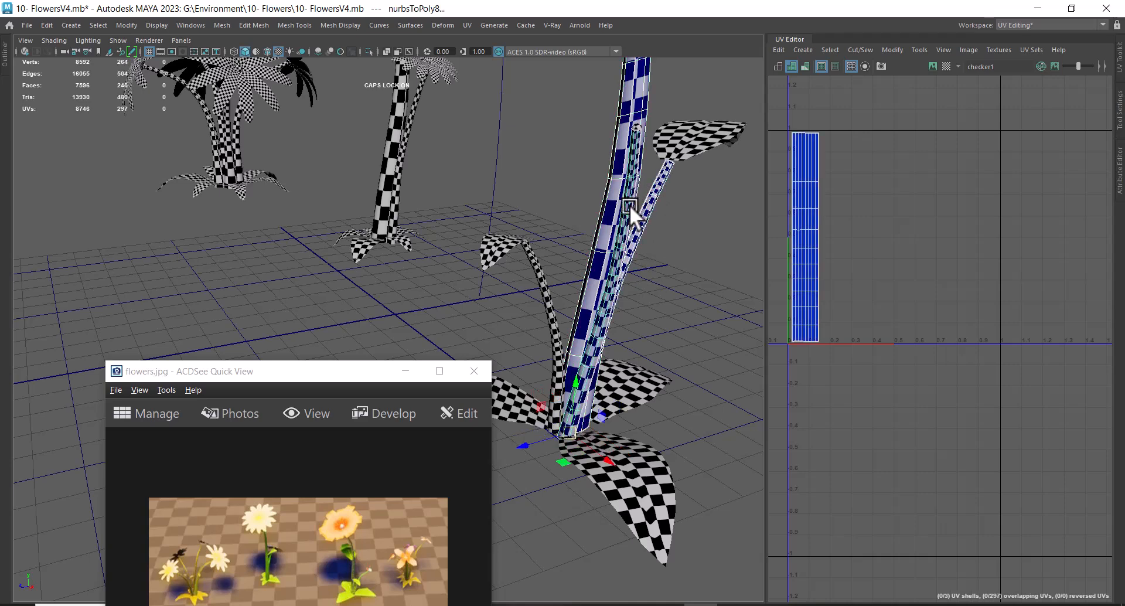
alt+drag(631, 192, 622, 300)
shift+click(619, 260)
scroll(860, 342, down, 3)
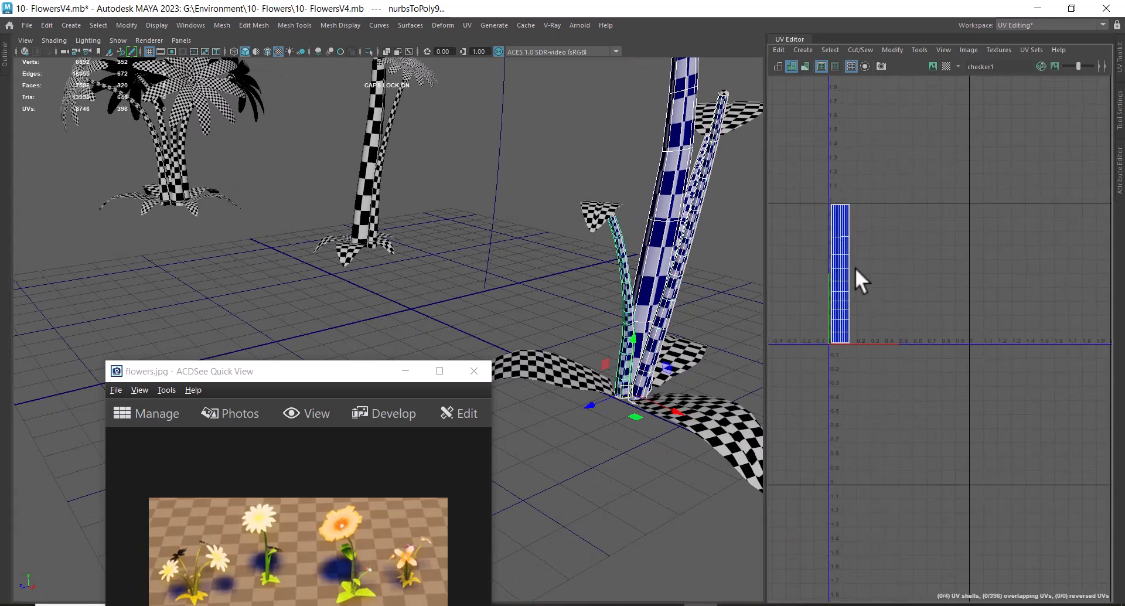
Step: Select the stacked UV strips of these four stems and move them out of the tile in positive U
drag(801, 395, 802, 395)
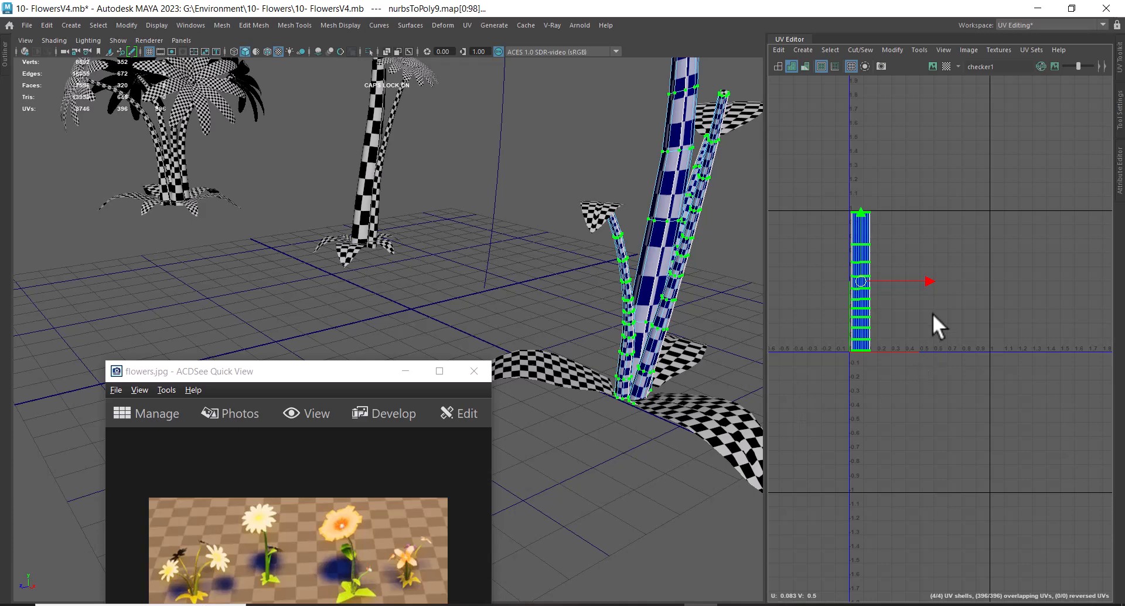
alt+drag(665, 310, 633, 280)
alt+right_drag(634, 279, 561, 287)
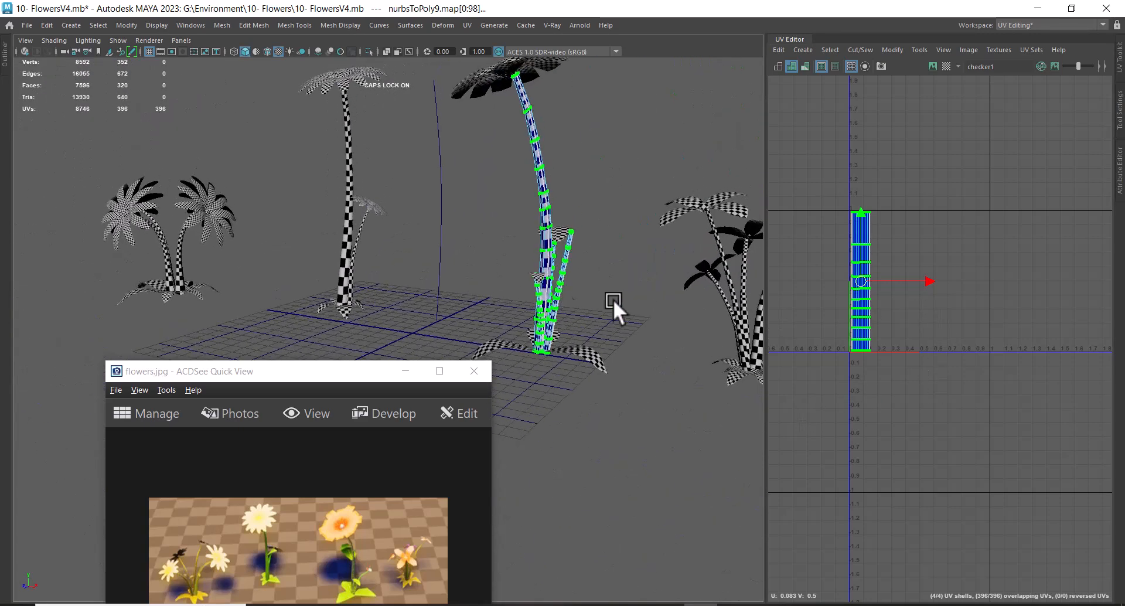
drag(927, 280, 1113, 285)
Step: Select the second flower's main stem and add the third flower's four stems to the selection
right_drag(334, 189, 361, 174)
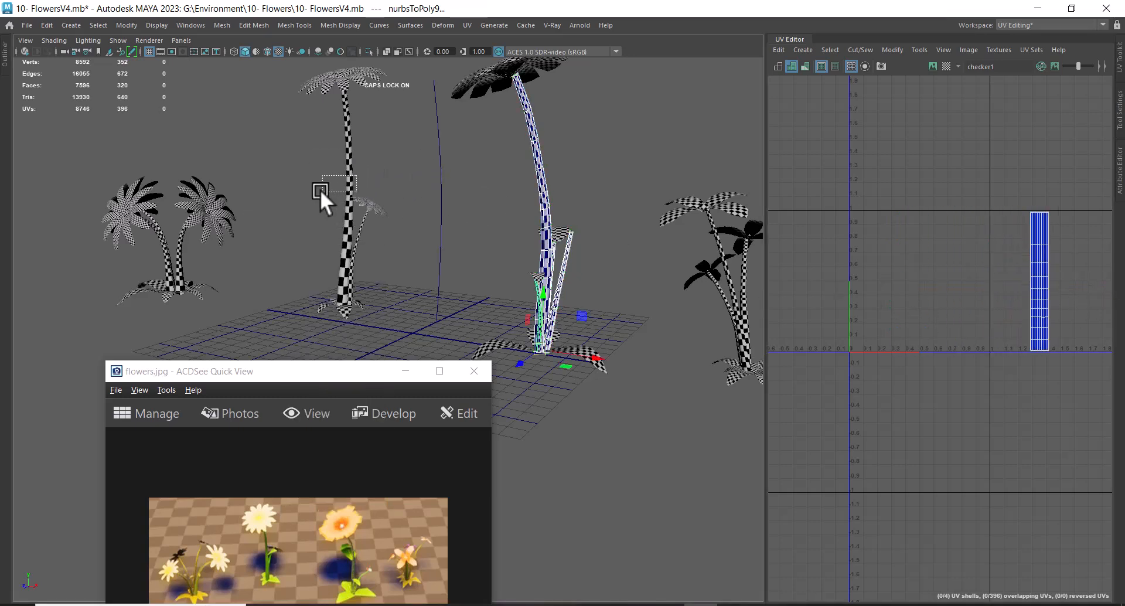
drag(327, 188, 329, 190)
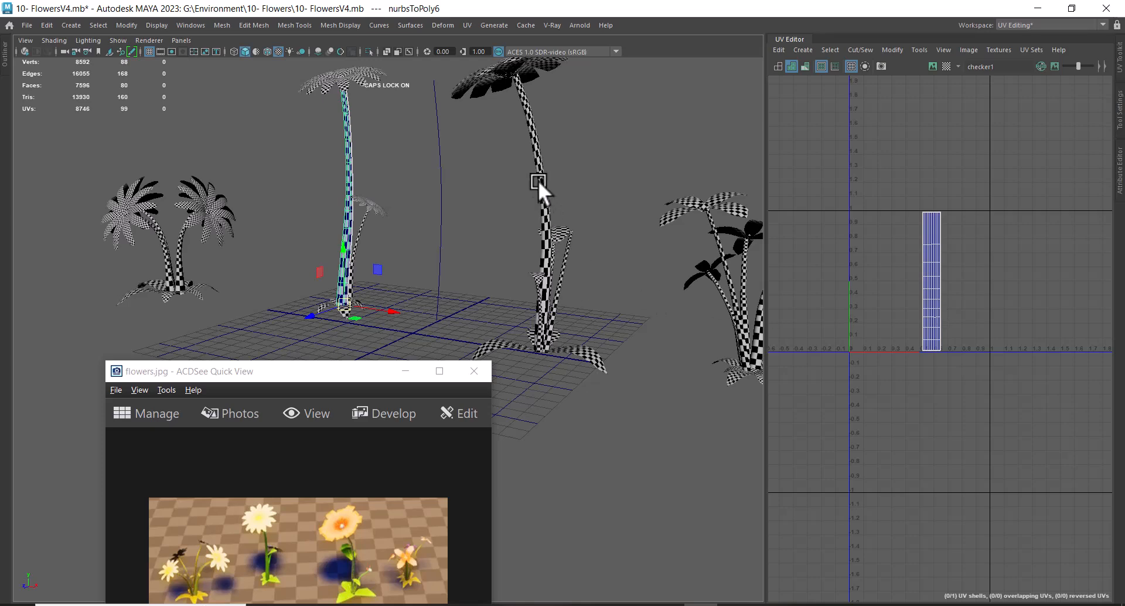
shift+click(543, 215)
alt+right_drag(592, 294, 642, 364)
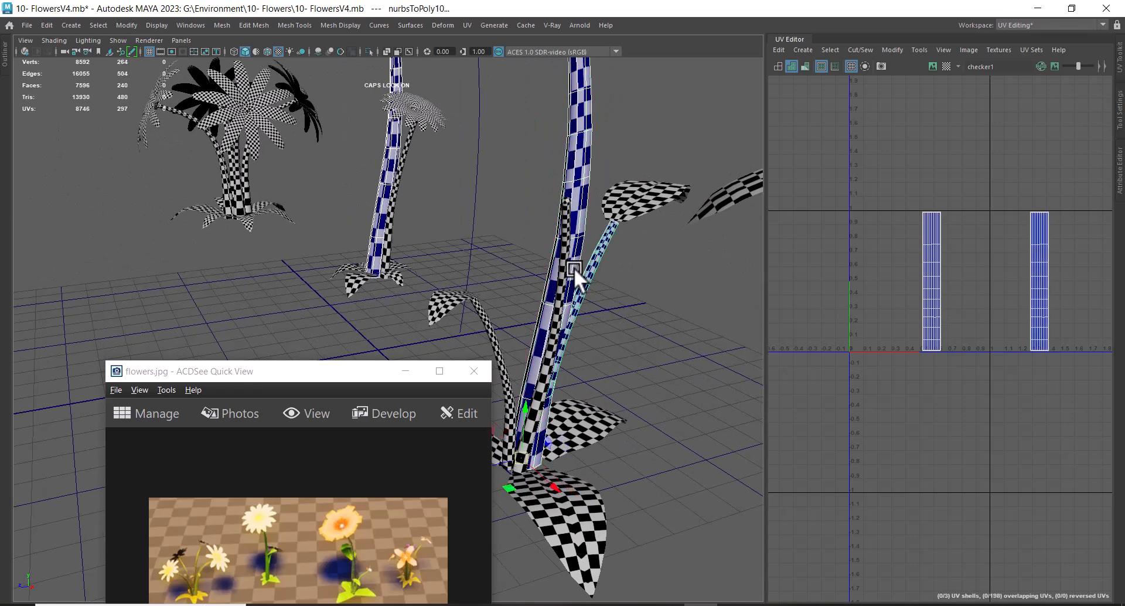
shift+drag(591, 269, 565, 265)
shift+click(496, 338)
Step: Shift the third flower's stacked stem UV strips back in U until they lie over the second flower's main stem strip
alt+middle_drag(953, 287, 899, 263)
alt+right_drag(902, 263, 943, 241)
right_drag(945, 240, 995, 236)
drag(1048, 140, 995, 356)
drag(1074, 255, 952, 252)
scroll(938, 308, up, 6)
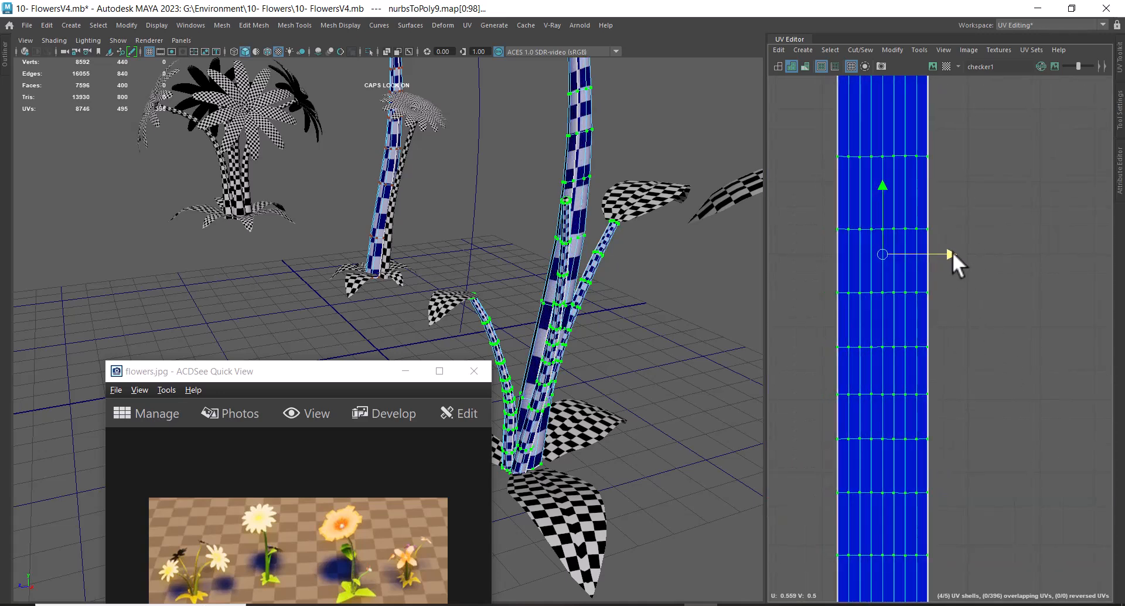
scroll(989, 354, up, 5)
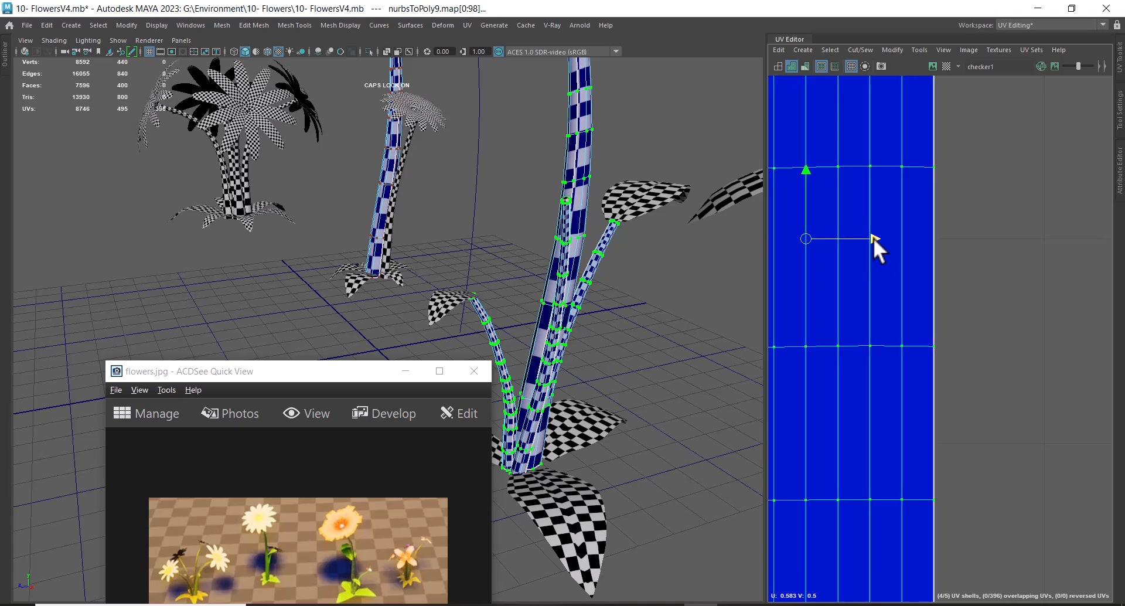
drag(871, 238, 873, 238)
Step: Examine the stacked stem strips along their whole length and at their ends for alignment
alt+middle_drag(880, 346, 1047, 355)
mouse_move(977, 377)
alt+middle_down()
mouse_move(989, 338)
mouse_move(980, 152)
alt+middle_up()
scroll(1000, 364, down, 2)
alt+middle_drag(973, 299, 949, 131)
alt+middle_drag(1003, 343, 1017, 549)
mouse_move(982, 147)
alt+middle_down()
mouse_move(999, 297)
mouse_move(998, 495)
alt+middle_up()
alt+middle_drag(1005, 299, 1015, 492)
alt+middle_drag(1009, 257, 1026, 375)
scroll(1035, 384, up, 3)
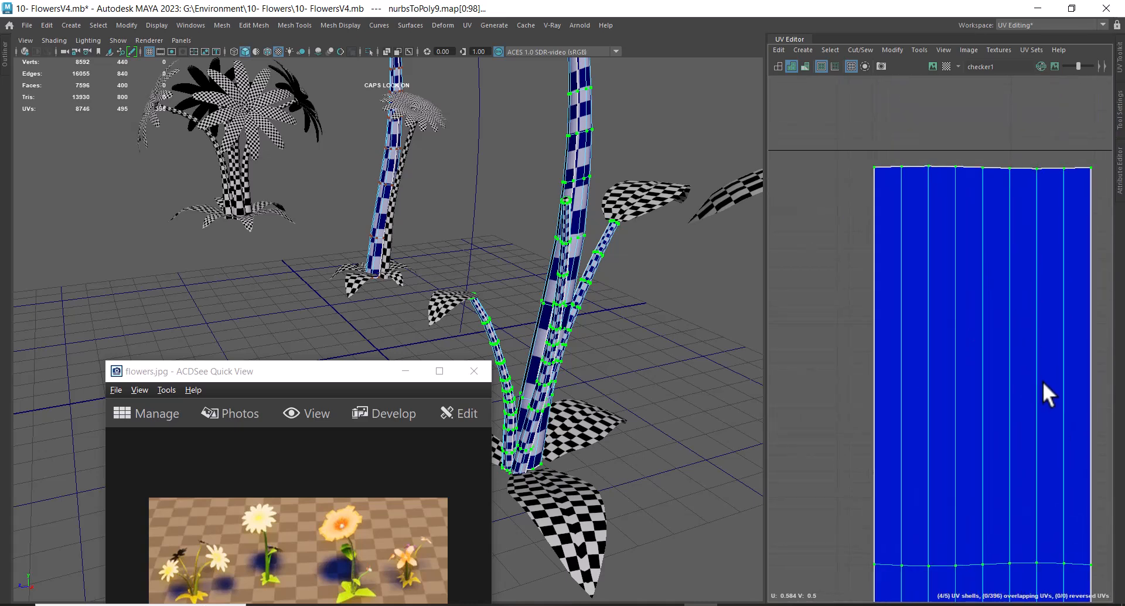
alt+right_drag(914, 356, 838, 361)
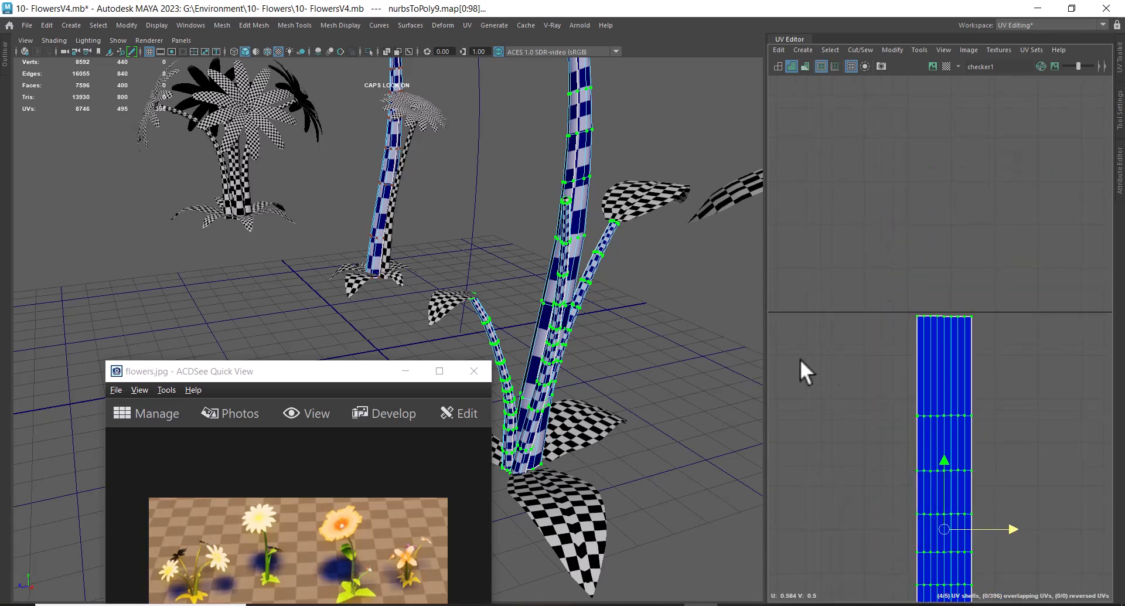
Step: Frame all four flowers in the viewport and minimize the flowers.jpg reference window
alt+right_drag(574, 281, 476, 184)
alt+drag(469, 281, 560, 293)
alt+right_drag(560, 300, 490, 244)
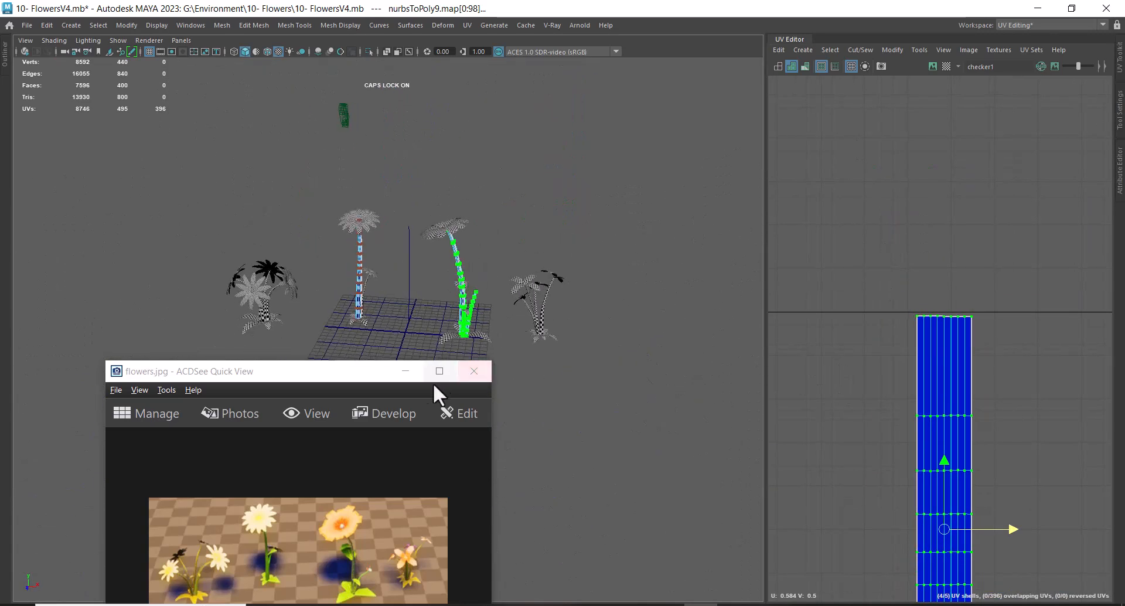
click(404, 372)
Step: Return to object mode, select all the flower models and delete their construction history
right_drag(472, 311, 627, 235)
drag(689, 170, 235, 401)
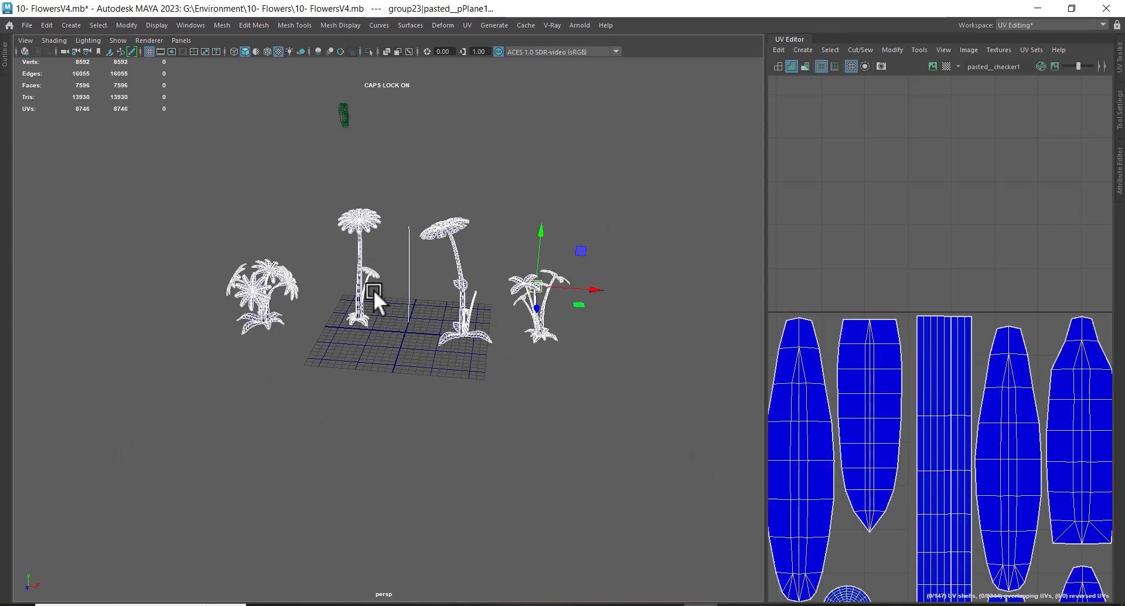
mouse_move(384, 262)
alt+mouse_down()
mouse_move(434, 249)
mouse_move(448, 295)
alt+mouse_up()
key(6)
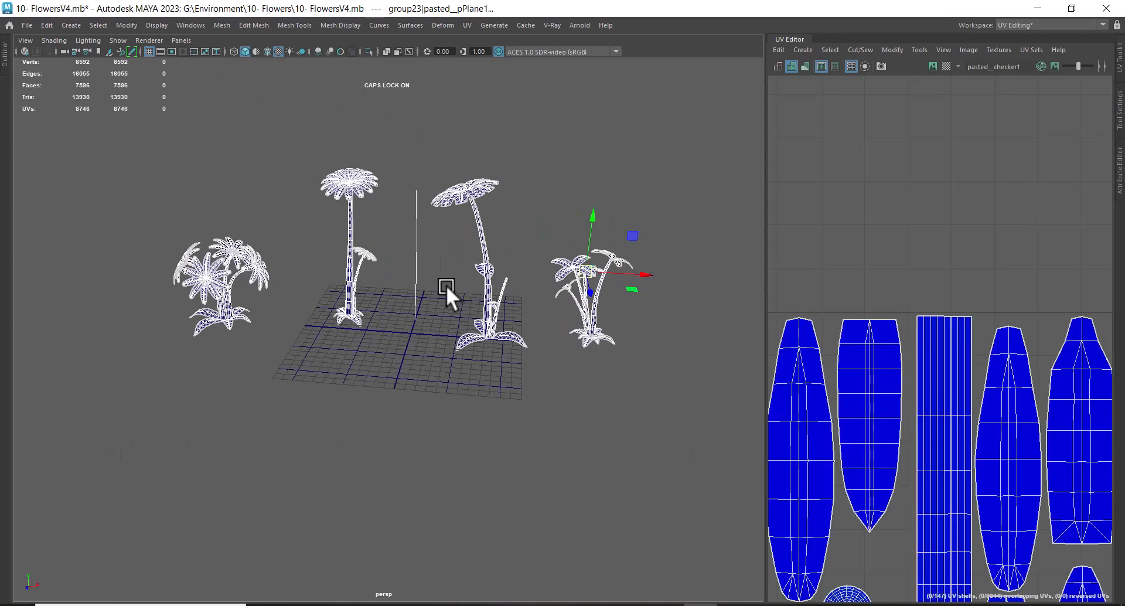
click(125, 146)
drag(703, 384, 140, 146)
key(4)
click(47, 25)
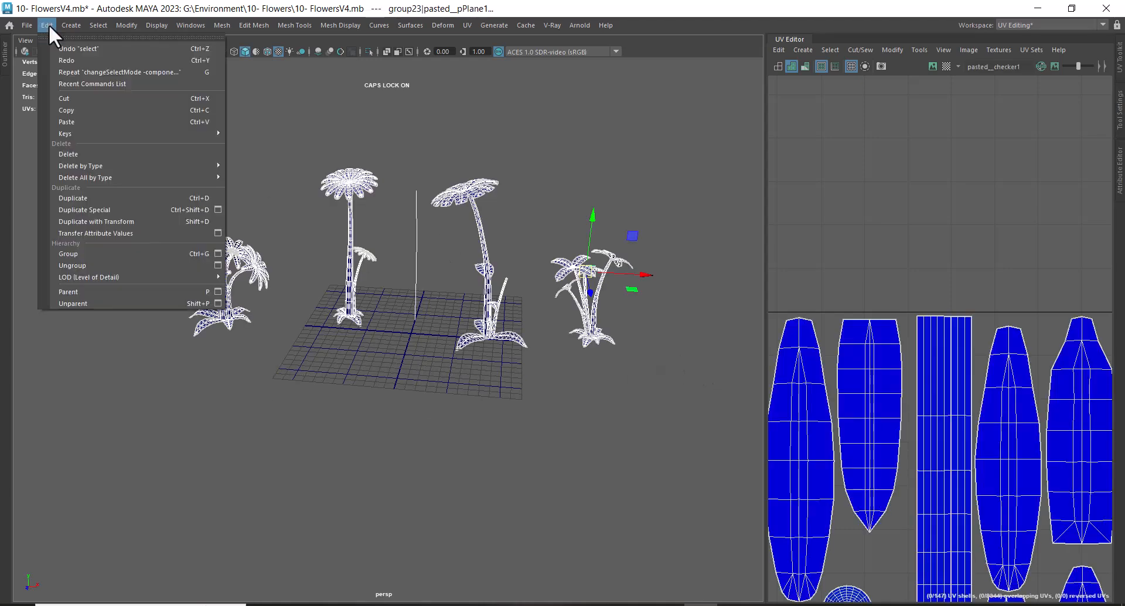
mouse_move(188, 169)
click(298, 166)
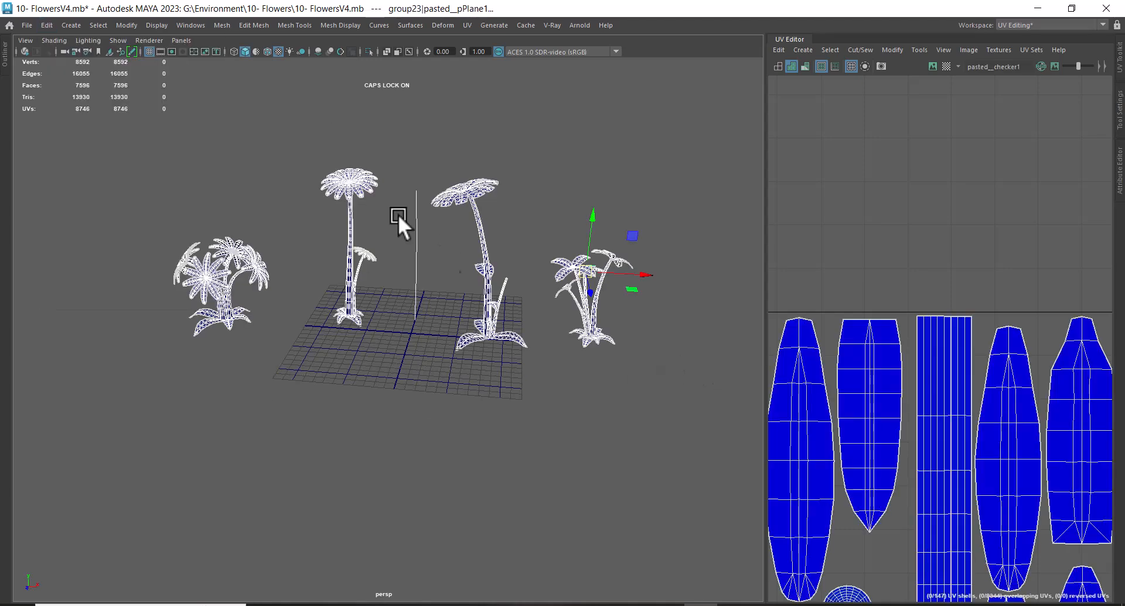
Step: Delete the leftover vertical curve standing between the second and third flowers
click(457, 388)
drag(419, 320, 398, 317)
key(Delete)
Step: Select all the flower models and shift the three circular UV shells nearest the second stem strip slightly in positive U
drag(117, 172, 698, 407)
scroll(955, 341, down, 5)
alt+middle_drag(1043, 410, 1024, 285)
scroll(1024, 305, down, 2)
scroll(963, 357, up, 6)
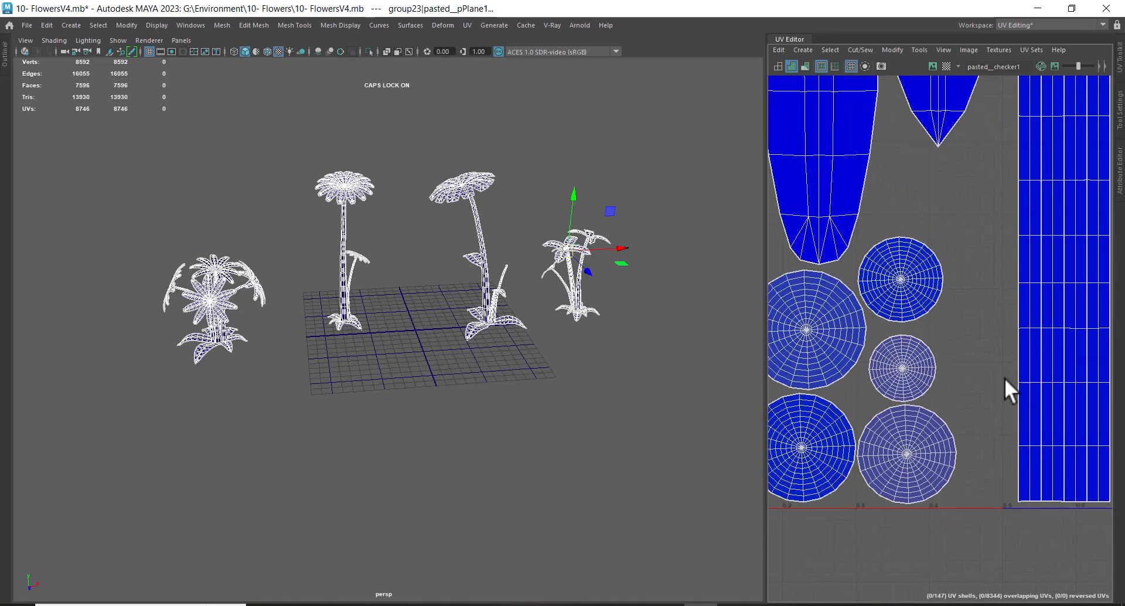
alt+middle_drag(941, 409, 1043, 353)
right_drag(1006, 267, 1073, 256)
scroll(1055, 264, down, 1)
drag(1059, 185, 991, 461)
alt+middle_drag(1076, 299, 964, 339)
ctrl+right_drag(936, 340, 997, 368)
drag(971, 351, 993, 350)
alt+middle_drag(950, 349, 985, 326)
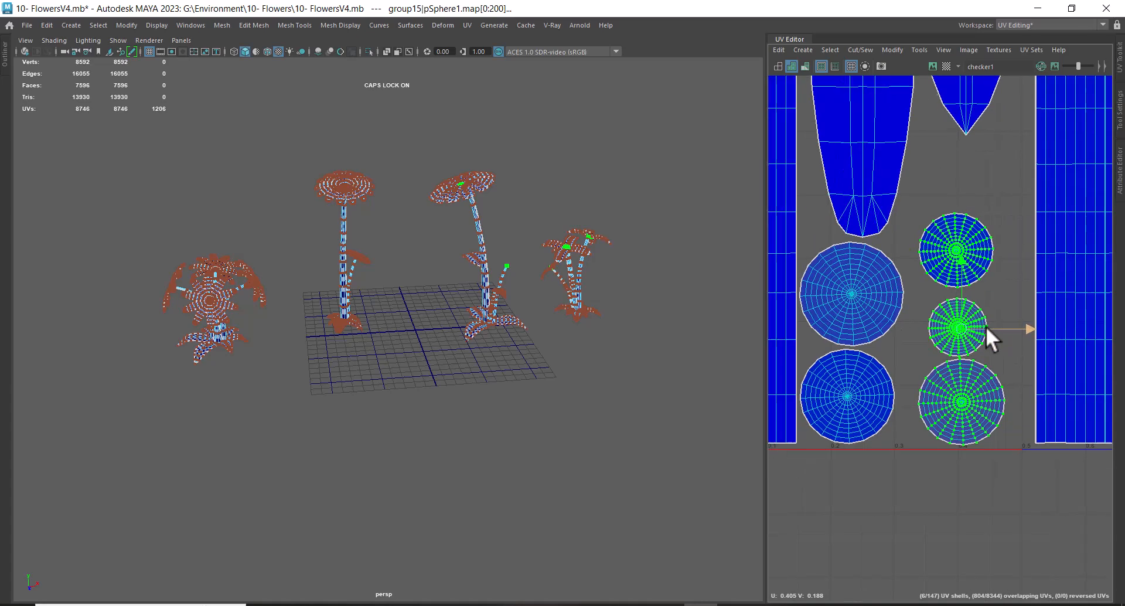
Step: Raise the three selected circular UV shells slightly in V
alt+right_drag(1024, 366, 978, 267)
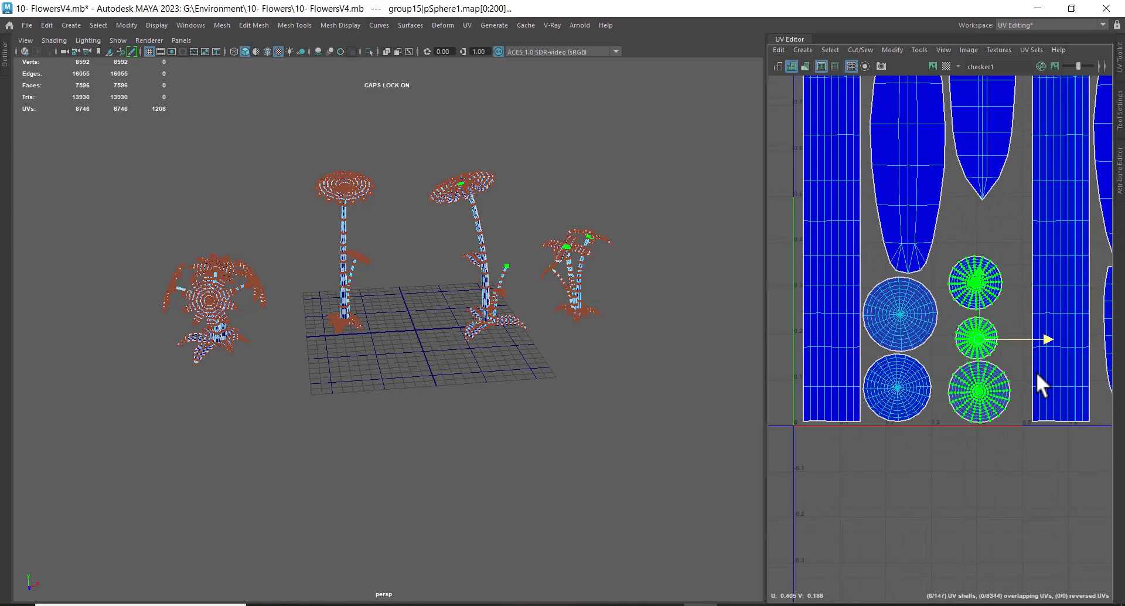
alt+right_drag(965, 343, 988, 301)
alt+middle_drag(980, 267, 980, 262)
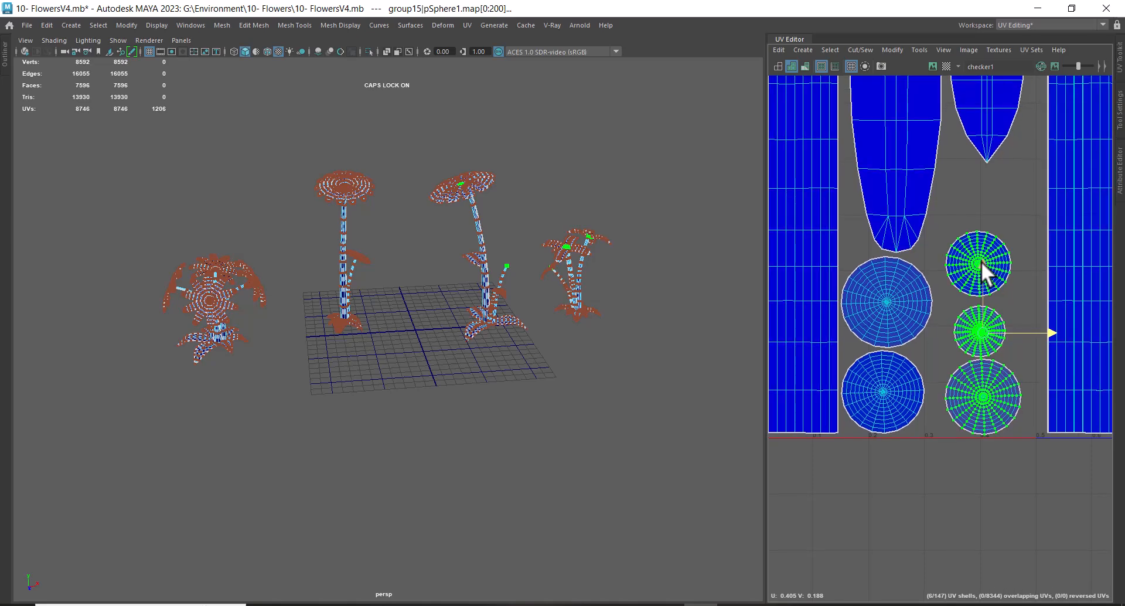
drag(980, 262, 983, 248)
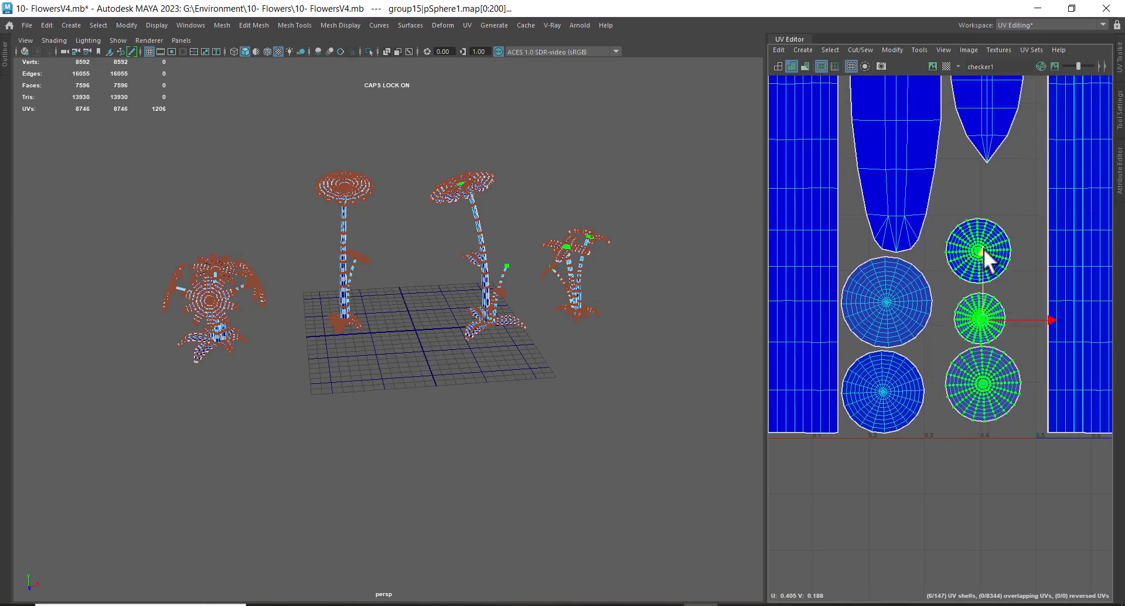
scroll(1043, 311, down, 5)
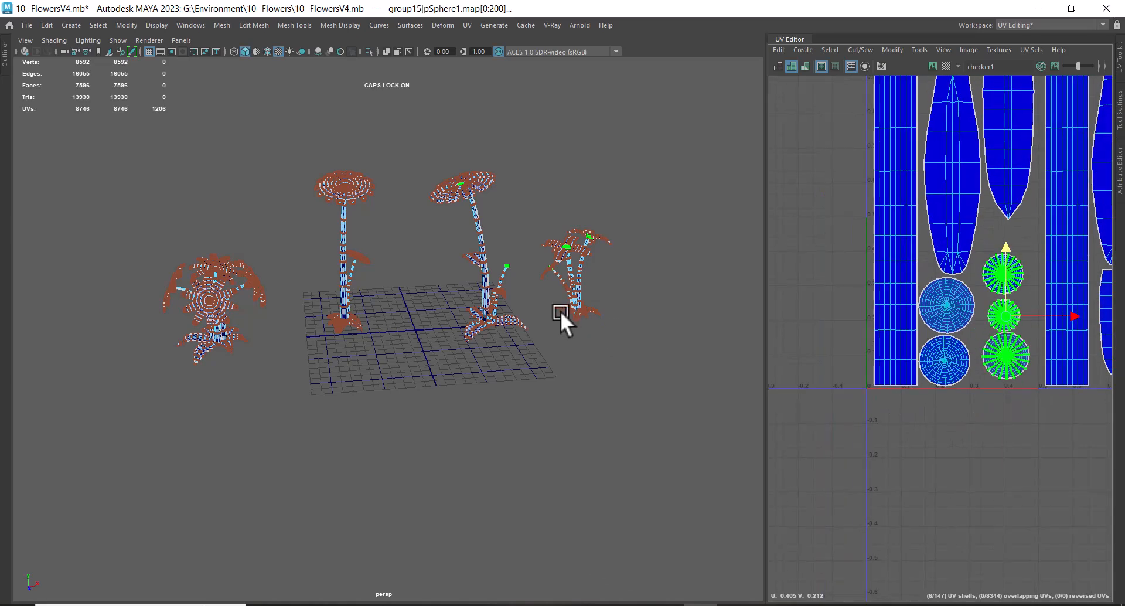
Step: Select UVs on the circular shells in turn to check which flower centres use each one
scroll(561, 311, up, 2)
scroll(1023, 319, down, 2)
scroll(1043, 375, up, 4)
alt+middle_drag(1052, 386, 1010, 383)
scroll(977, 333, up, 2)
alt+middle_drag(977, 333, 992, 366)
scroll(992, 367, up, 2)
drag(918, 231, 904, 244)
alt+drag(590, 252, 590, 270)
drag(881, 265, 832, 321)
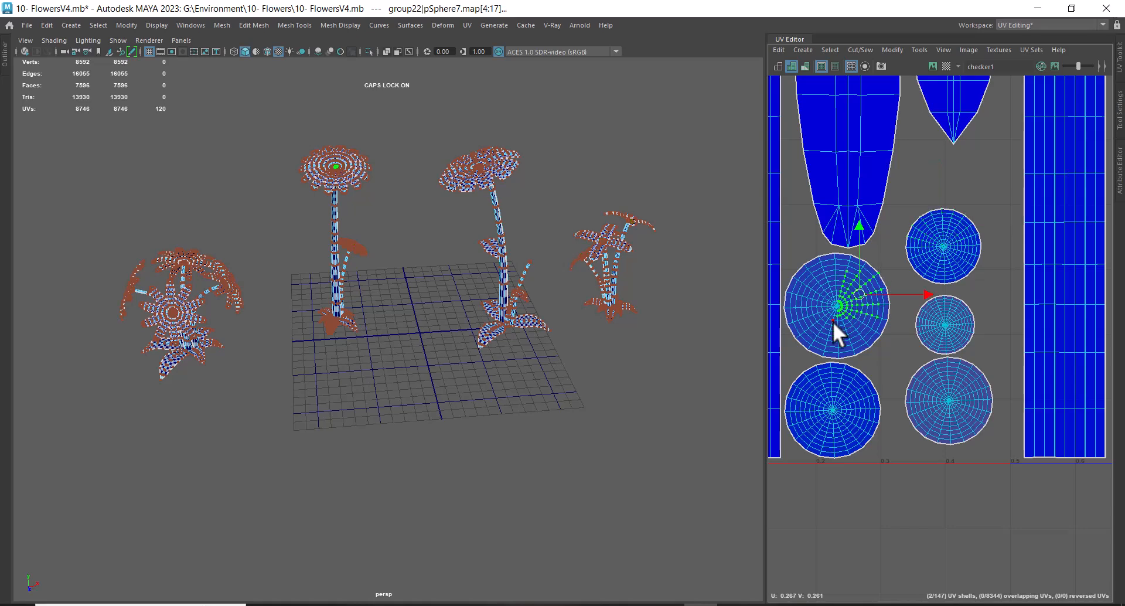
alt+drag(288, 170, 415, 227)
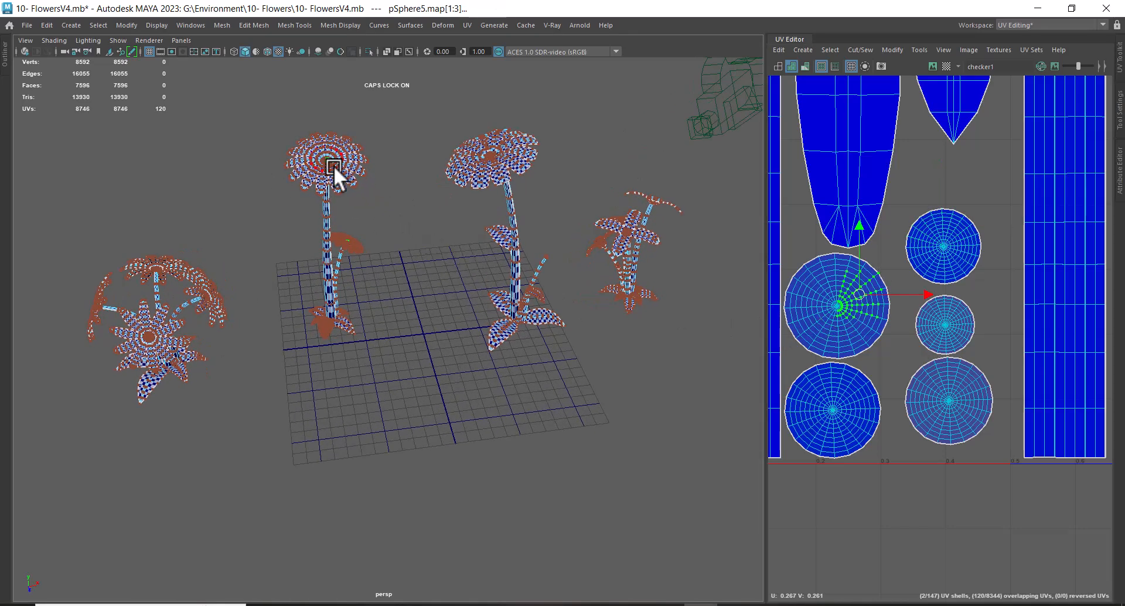
alt+drag(459, 166, 547, 217)
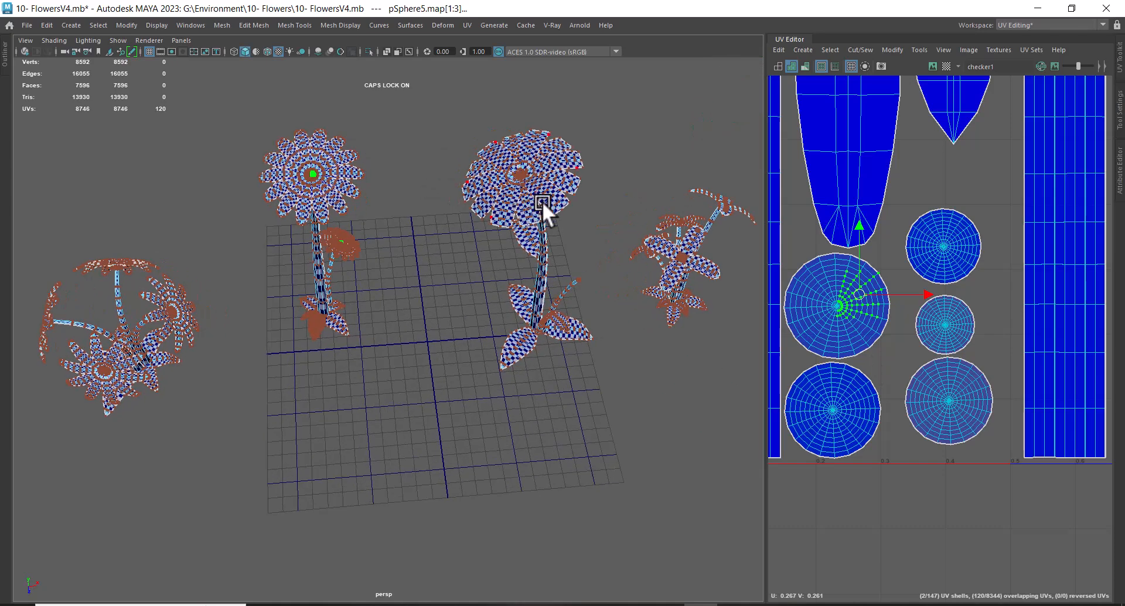
click(519, 169)
drag(873, 376, 852, 425)
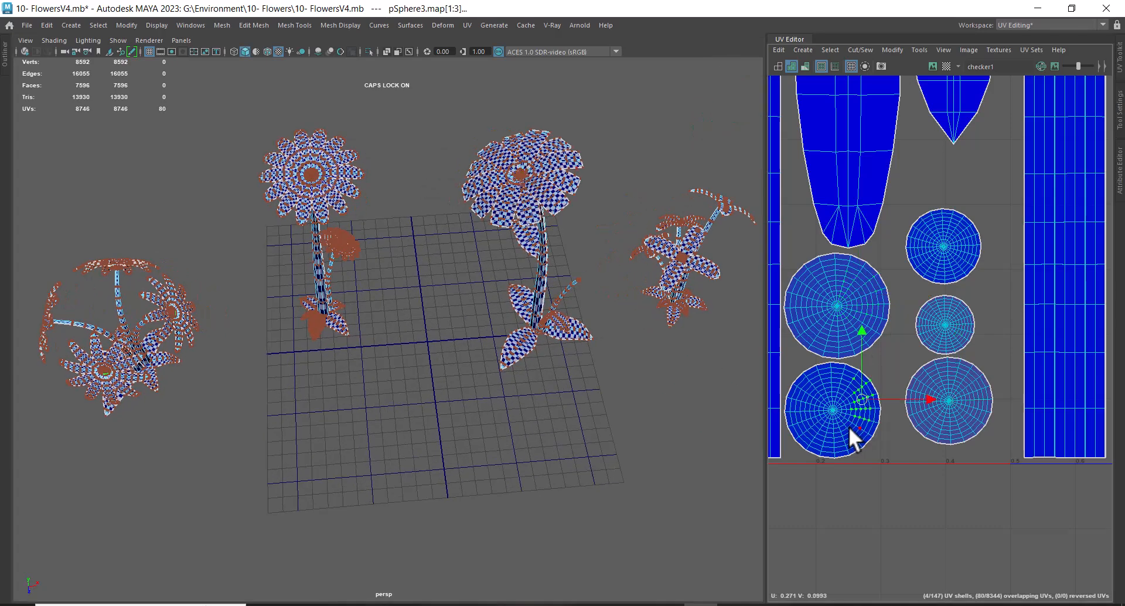
alt+drag(486, 363, 515, 326)
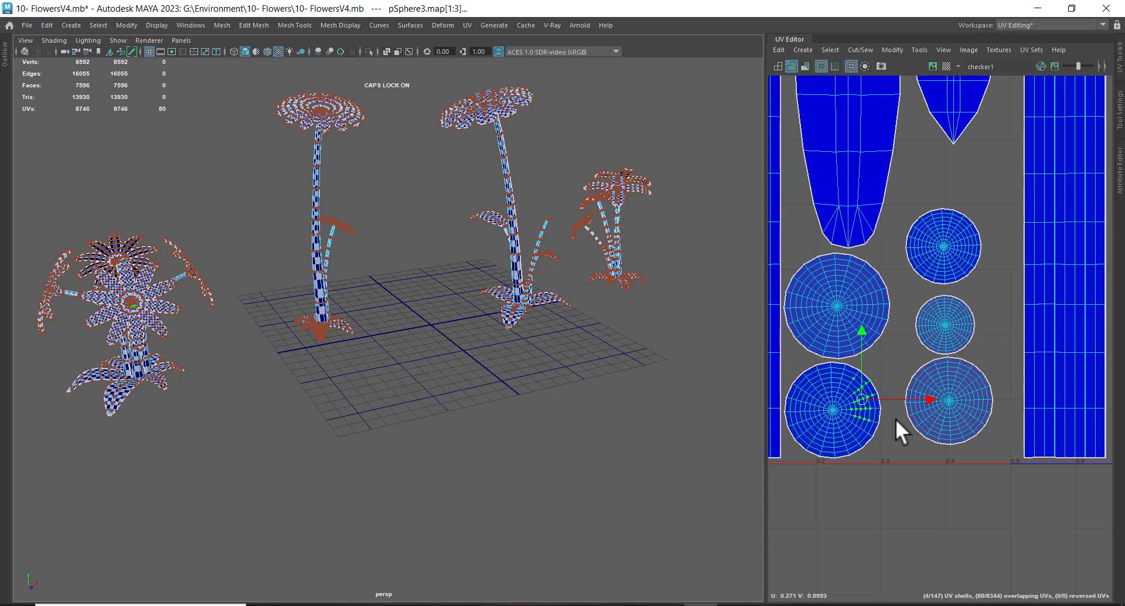
alt+middle_drag(939, 258, 949, 279)
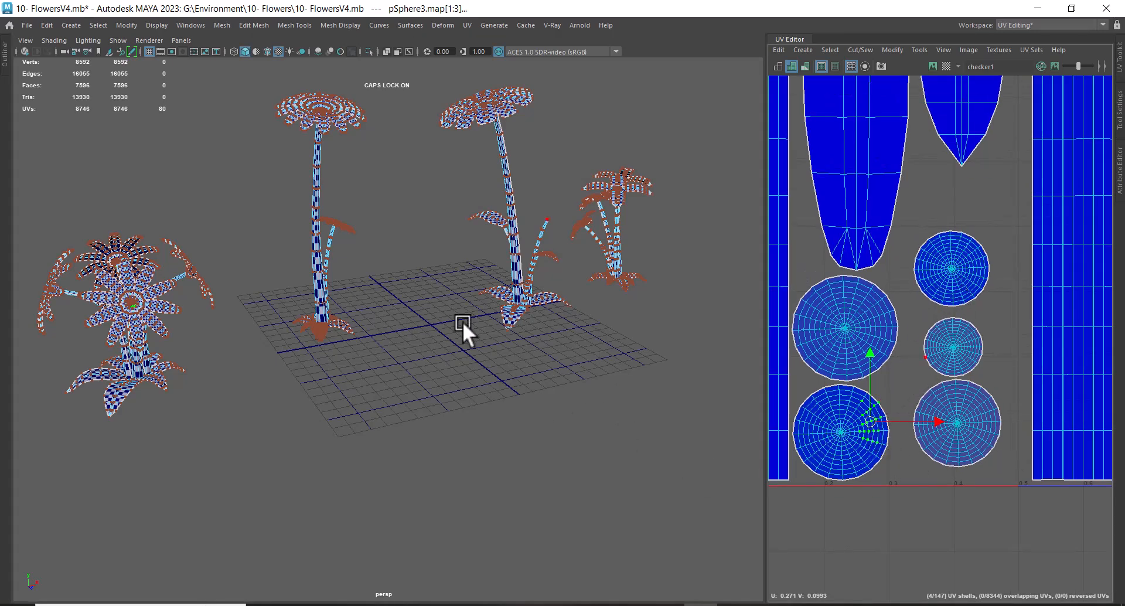
scroll(918, 381, down, 2)
right_drag(884, 338, 925, 365)
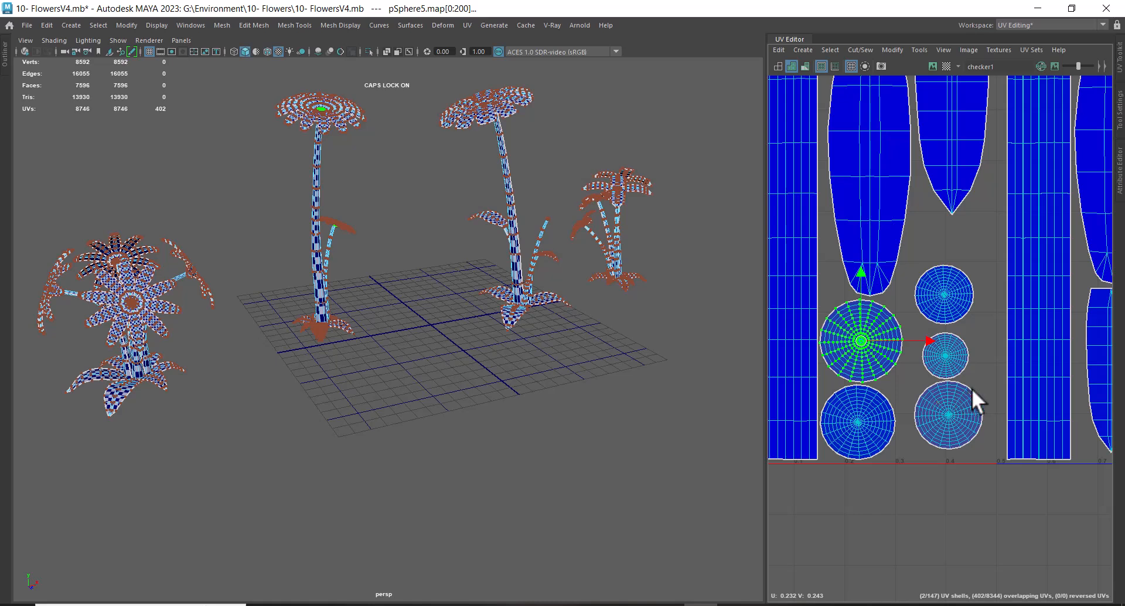
Step: Select the lowest circular shell nearest the second stem strip and scale it up uniformly
drag(972, 386, 950, 423)
right_drag(948, 417, 986, 411)
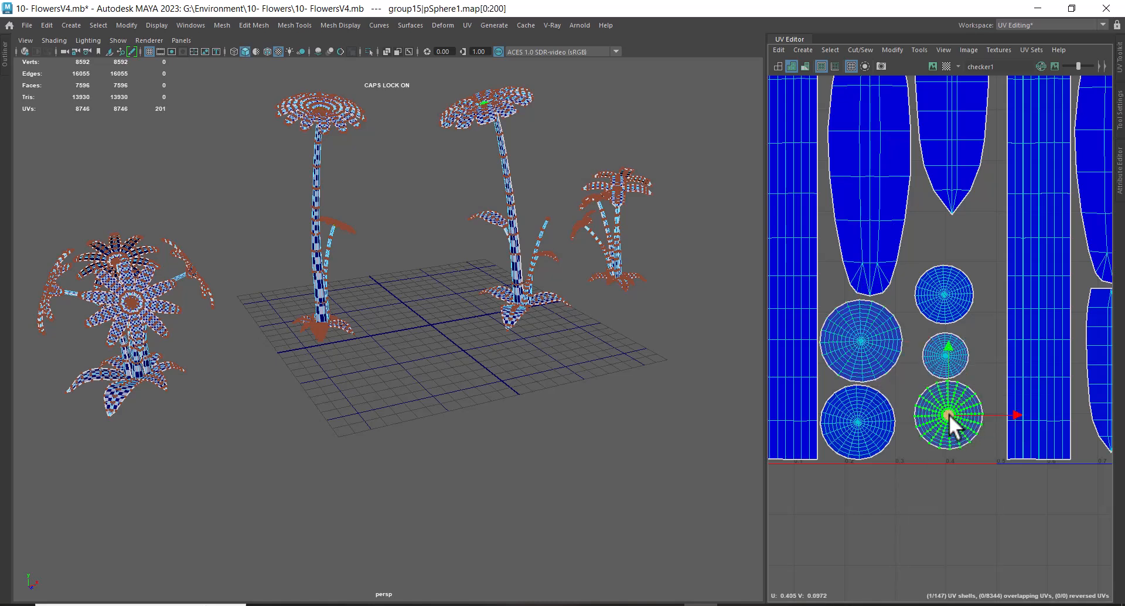
key(r)
drag(948, 414, 964, 414)
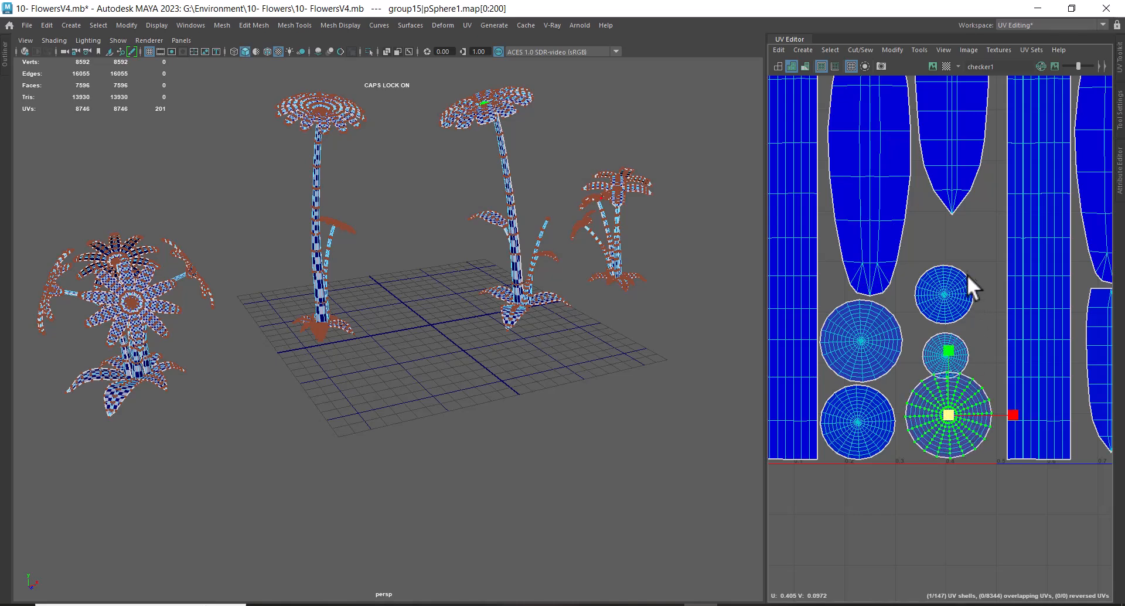
Step: Select the two circular shells above the enlarged one, move them up in V and scale them up slightly
click(934, 347)
right_drag(931, 343, 966, 341)
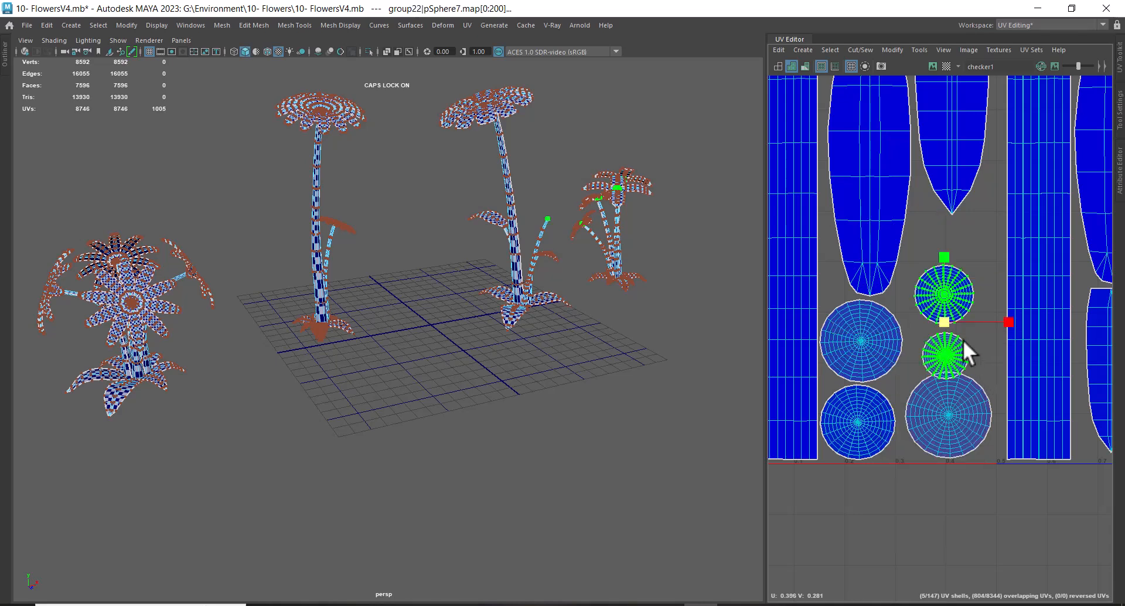
key(w)
drag(941, 317, 945, 293)
key(r)
key(w)
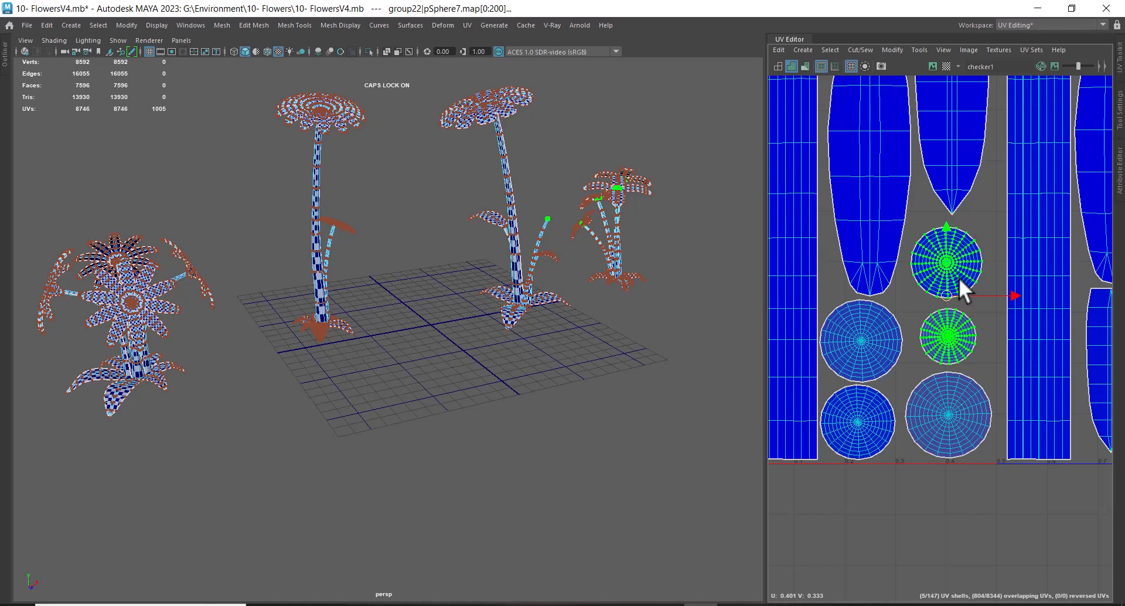
Step: Return to object mode and examine all four flower models alongside the full UV layout
scroll(918, 262, down, 5)
right_drag(477, 183, 627, 154)
alt+drag(632, 209, 606, 219)
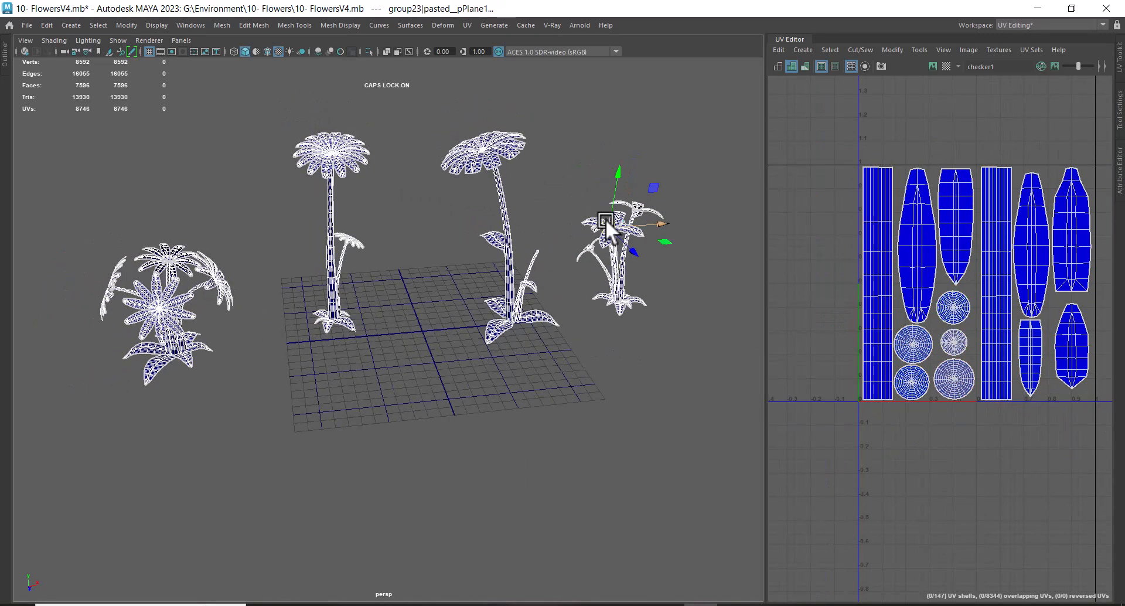
alt+drag(528, 391, 540, 362)
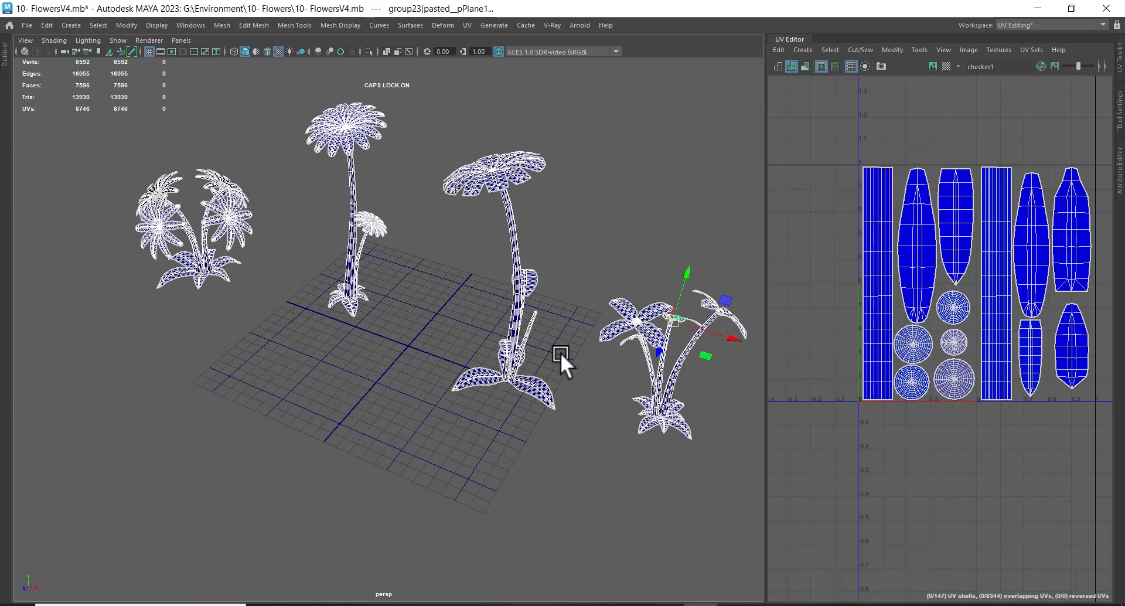
Step: Switch to Chrome and search Google for CGARTISTALLROUNDER
alt+drag(580, 353, 679, 387)
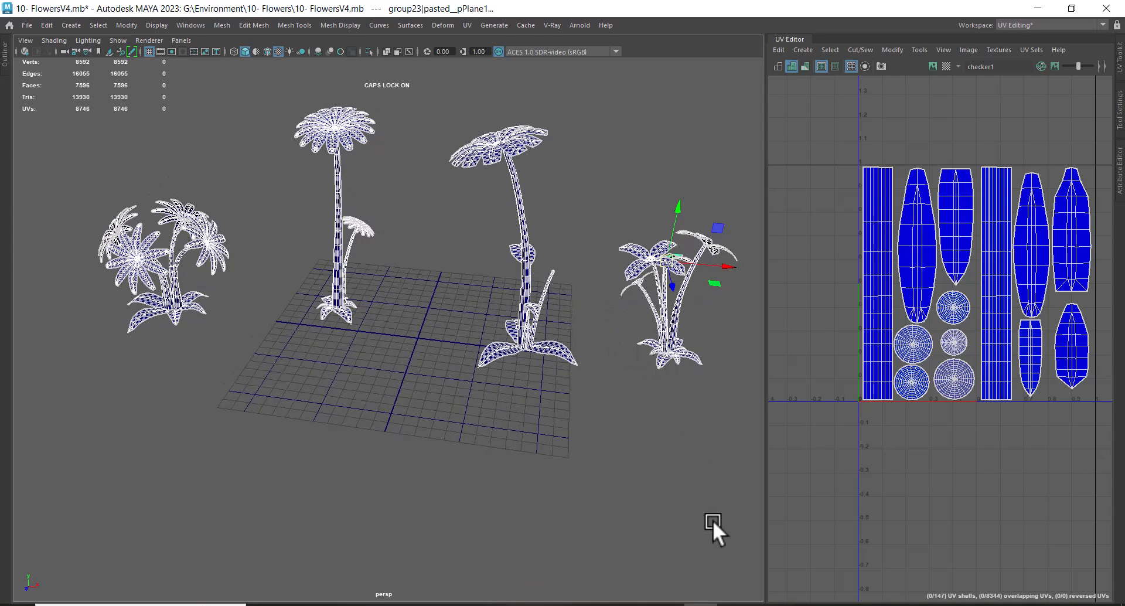
key(super)
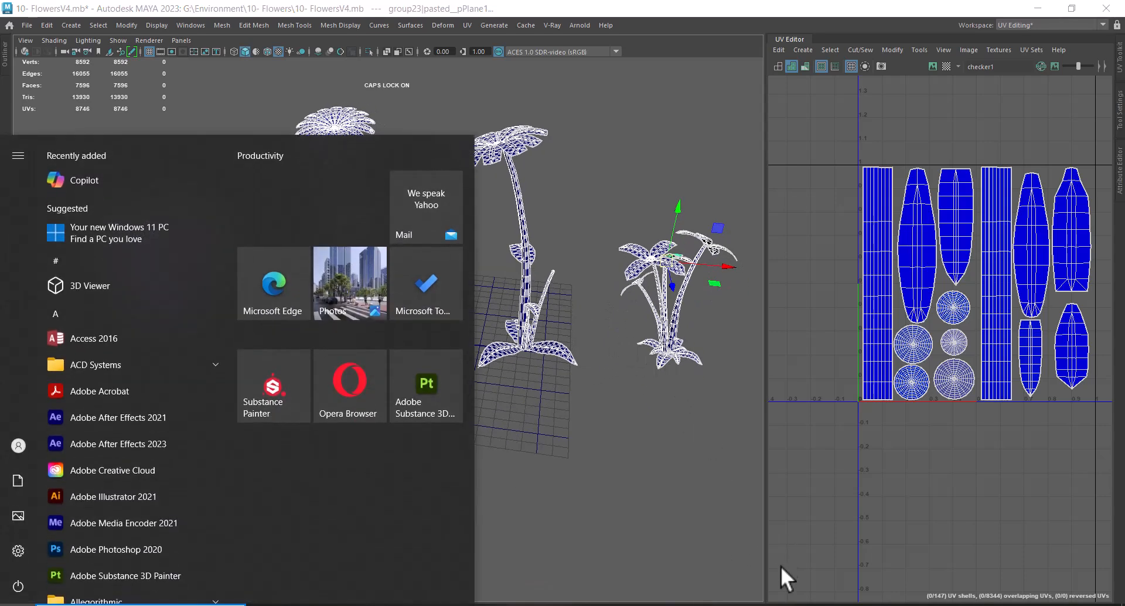
mouse_move(666, 604)
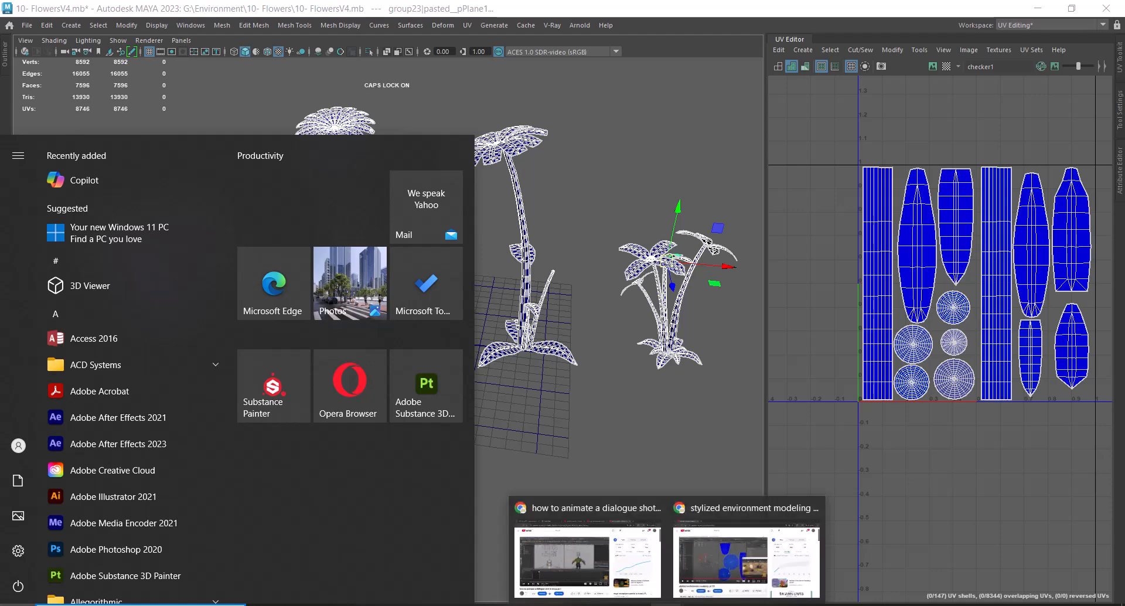
click(588, 560)
click(838, 18)
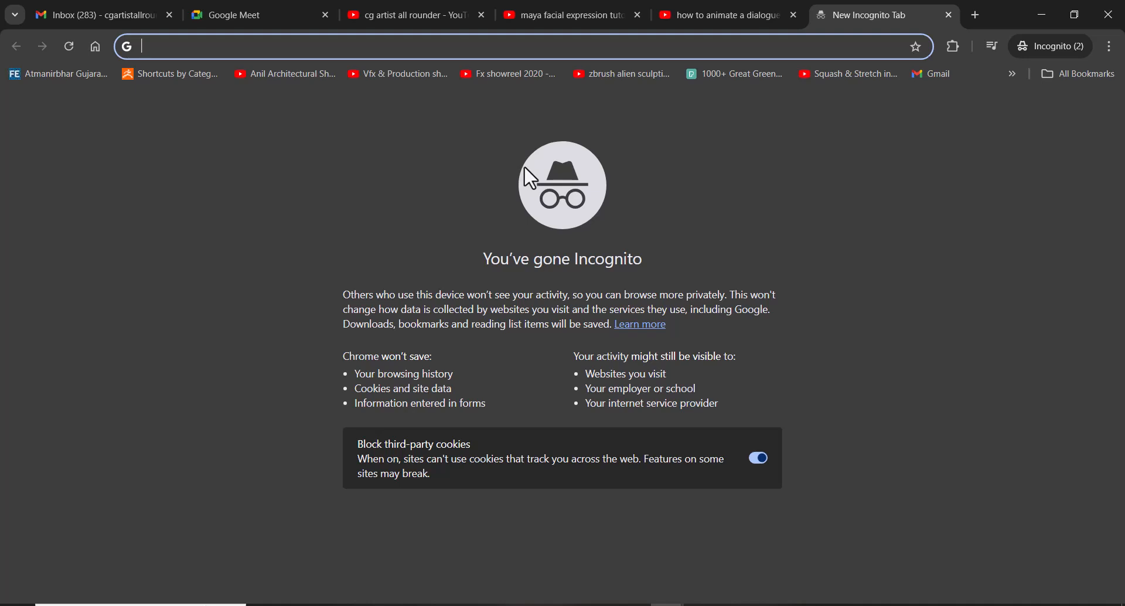
text(C)
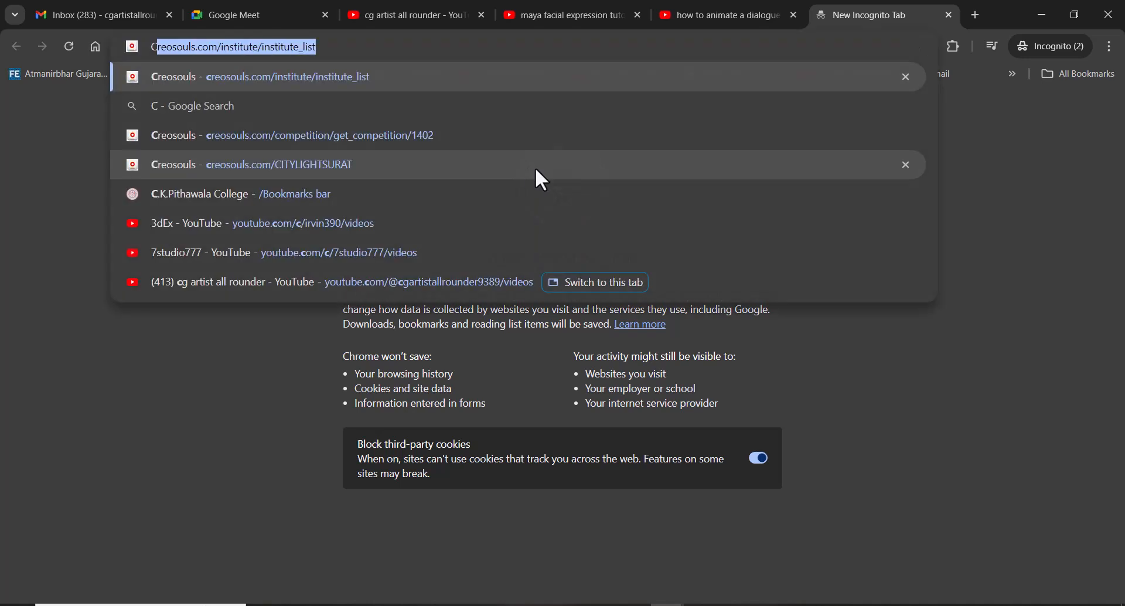
text(GA)
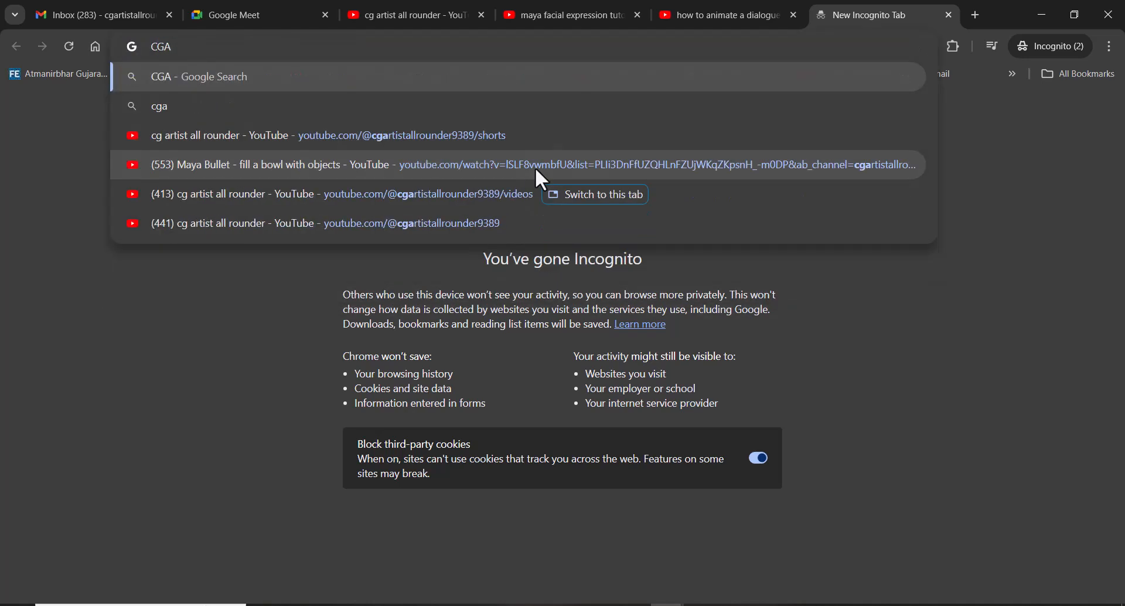
text(RTISTALLROUNDER)
key(Return)
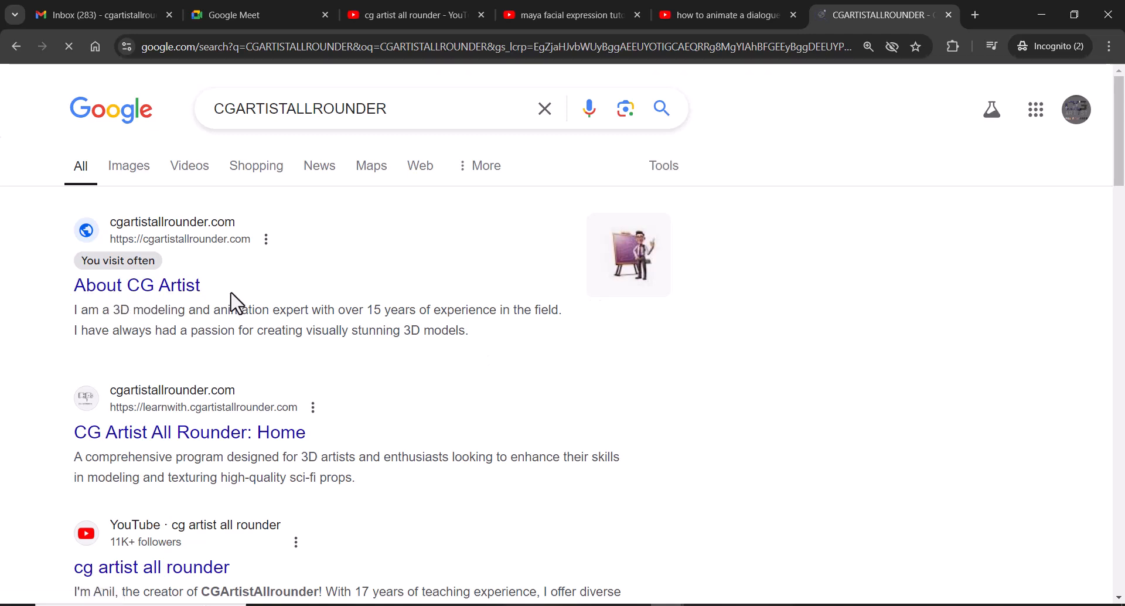
Step: Open the About CG Artist site, go to its course platform and open the Modeling & Texturing category
click(213, 284)
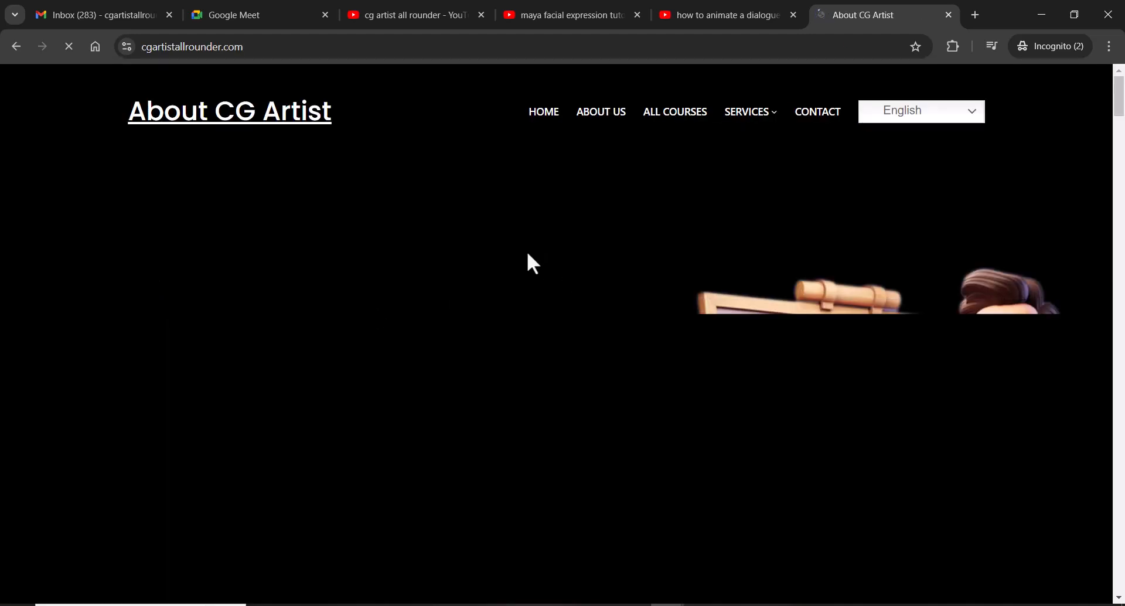
scroll(525, 258, down, 15)
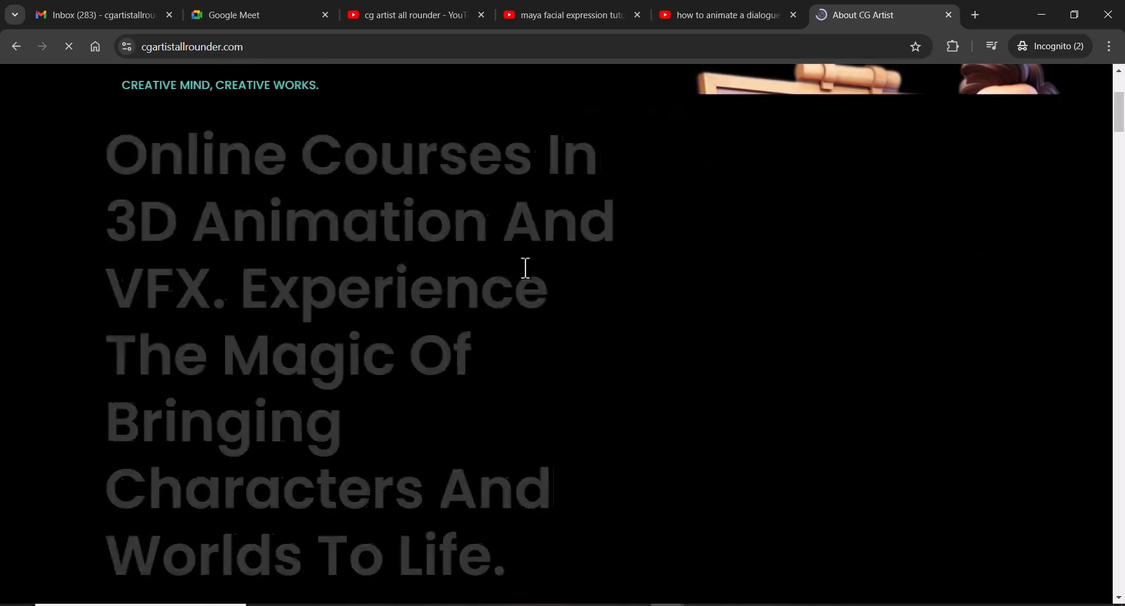
click(399, 142)
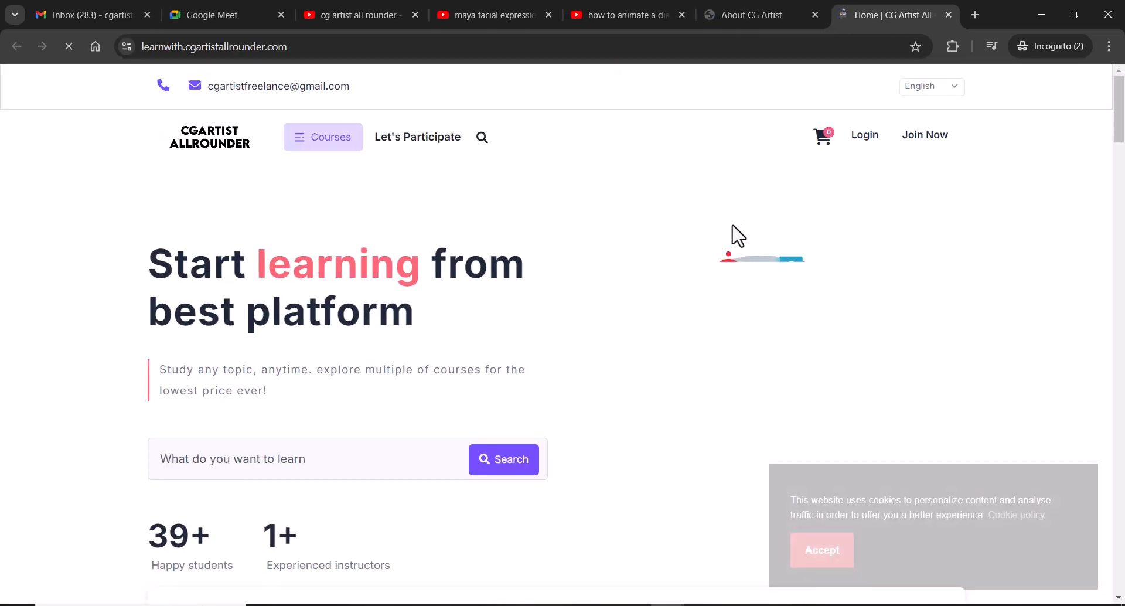
scroll(680, 352, down, 10)
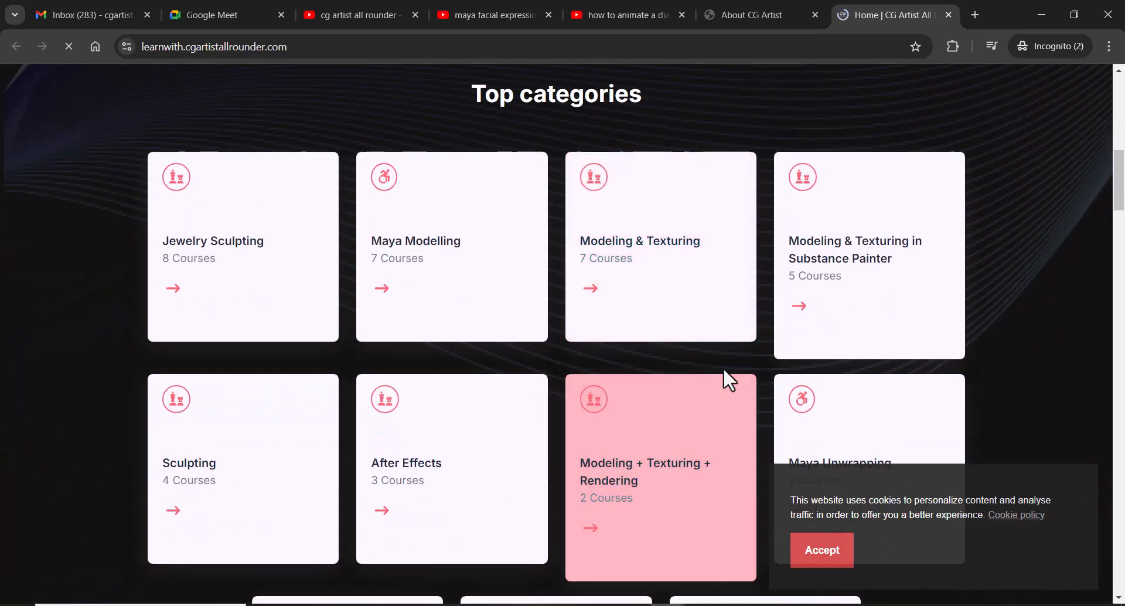
click(661, 242)
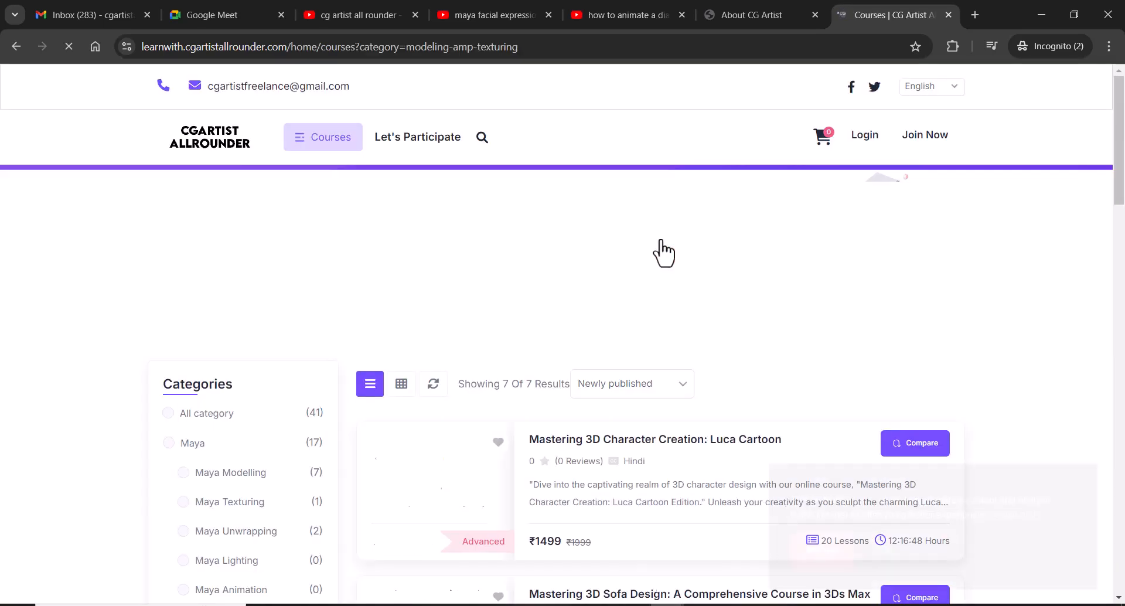
Step: Accept the cookie notice and read through the Modeling & Texturing course list
click(826, 567)
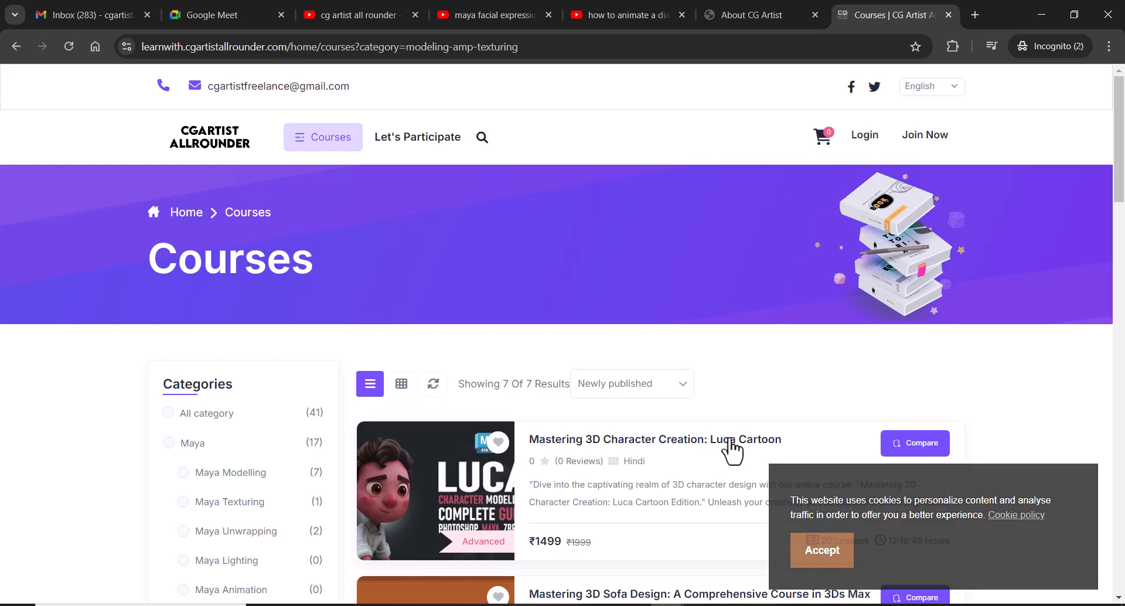
scroll(684, 463, down, 7)
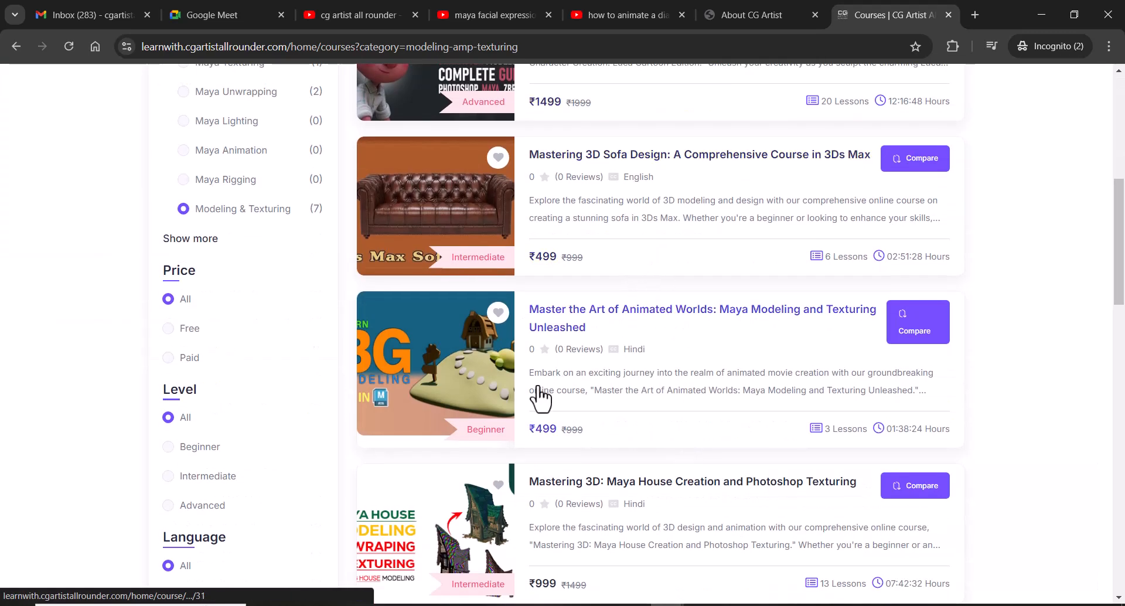
scroll(524, 331, down, 5)
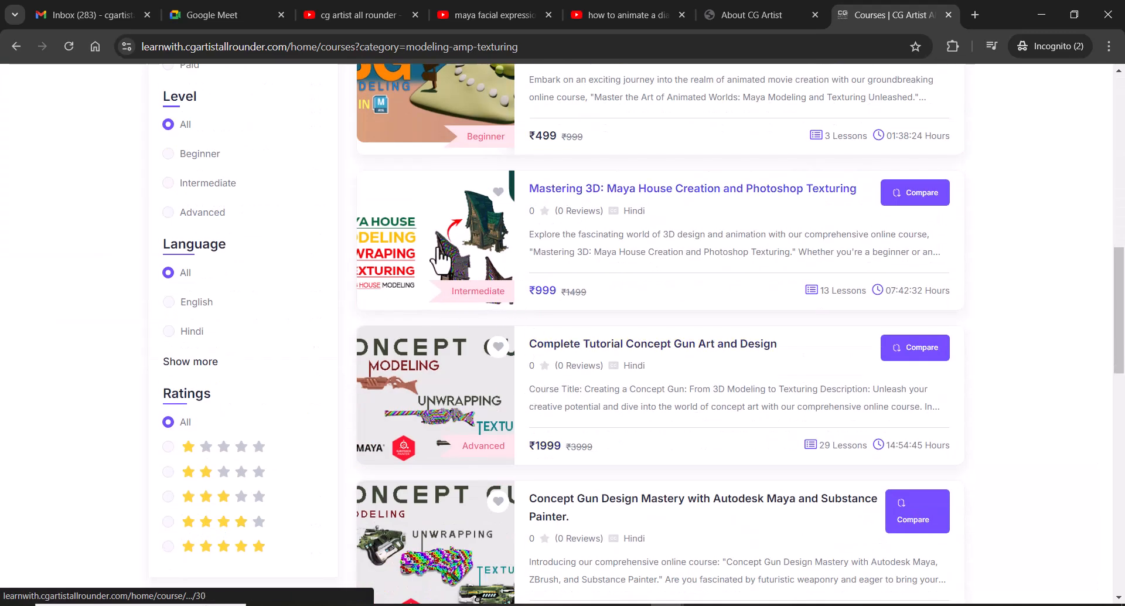
scroll(511, 497, down, 4)
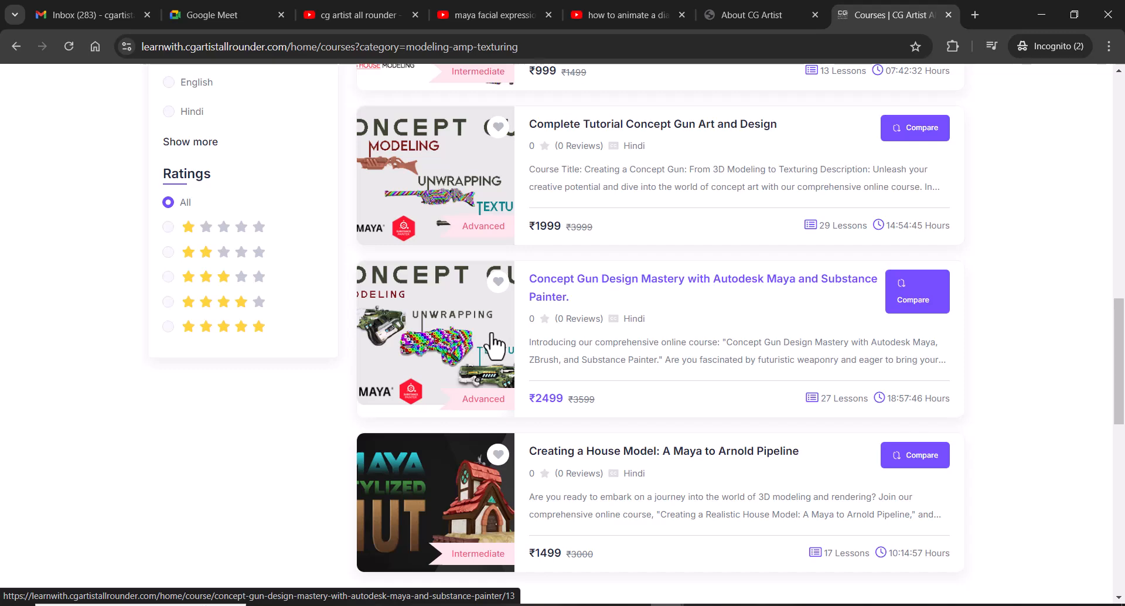
scroll(498, 355, down, 5)
scroll(515, 359, up, 7)
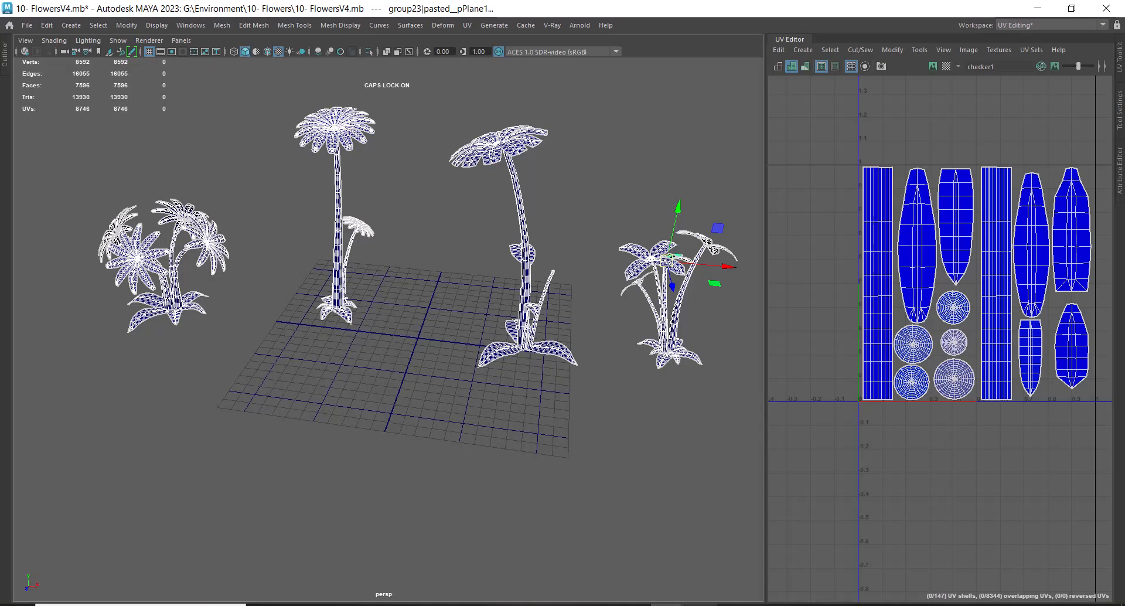
alt+drag(557, 392, 538, 414)
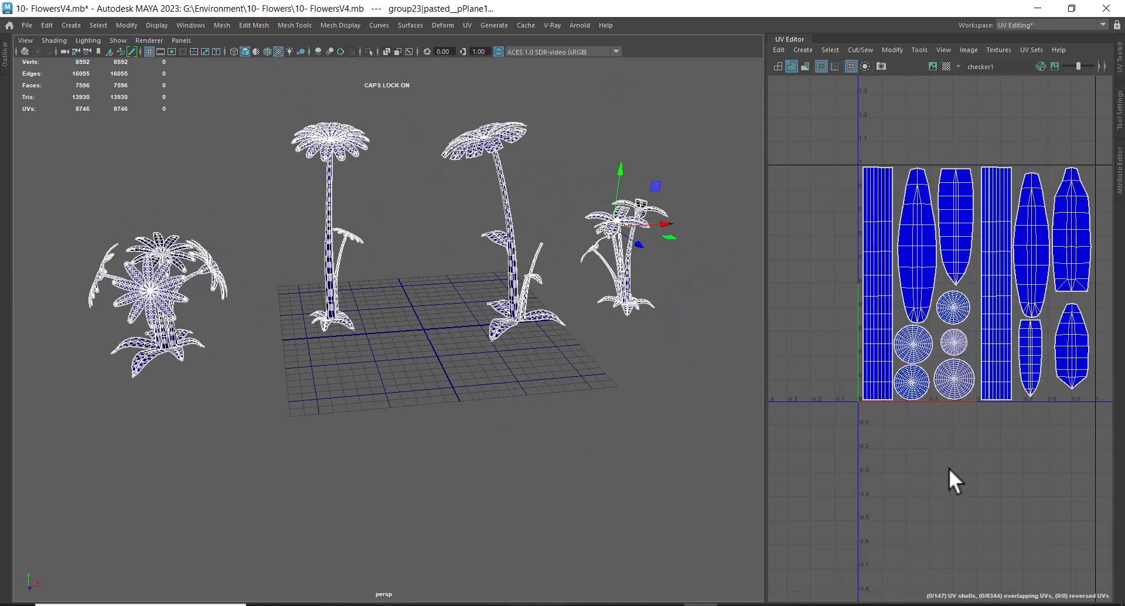
scroll(946, 471, down, 1)
alt+drag(591, 332, 546, 412)
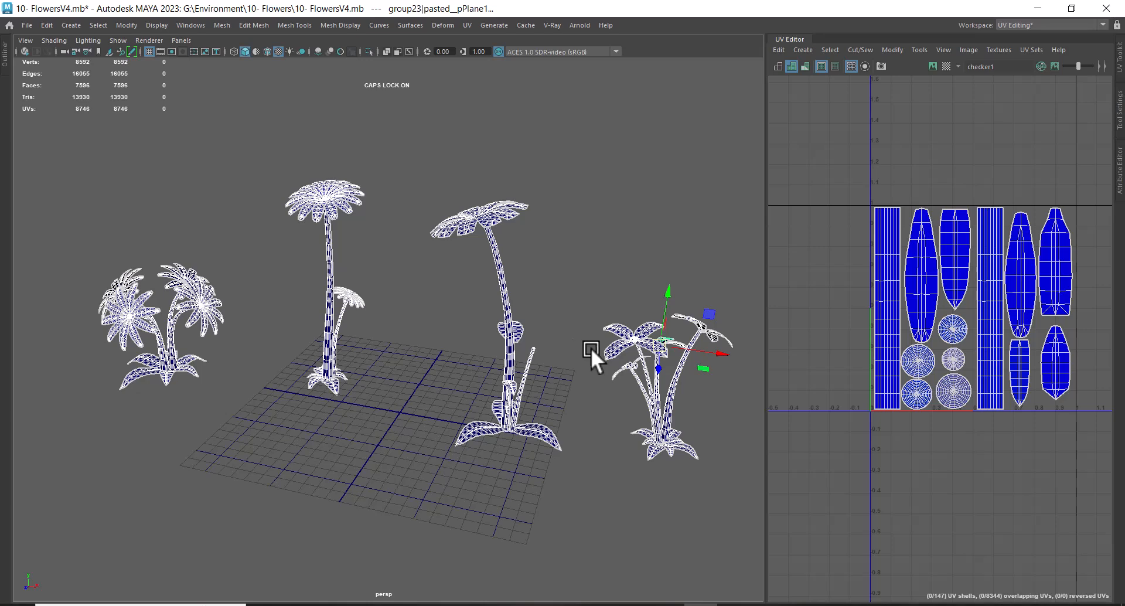
Step: Select all UVs of the four flower models, try an automatic layout of every shell, and undo it
scroll(975, 339, down, 1)
right_drag(916, 265, 1060, 259)
scroll(1047, 268, down, 2)
drag(890, 173, 1111, 414)
shift+right_drag(1033, 158, 959, 185)
shift+right_drag(885, 209, 884, 210)
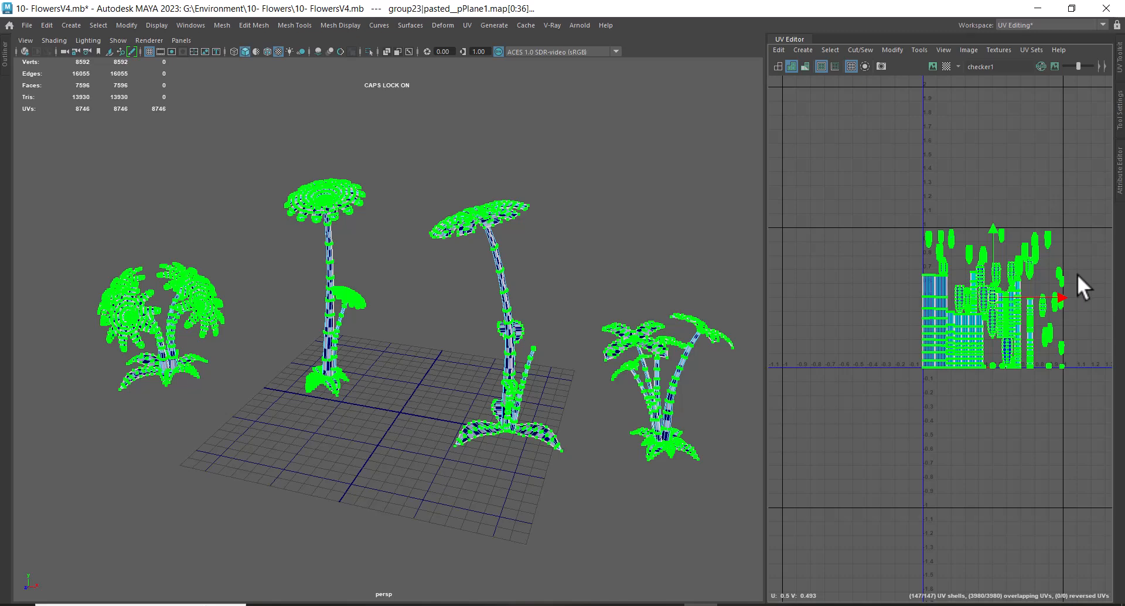
key(ctrl+z)
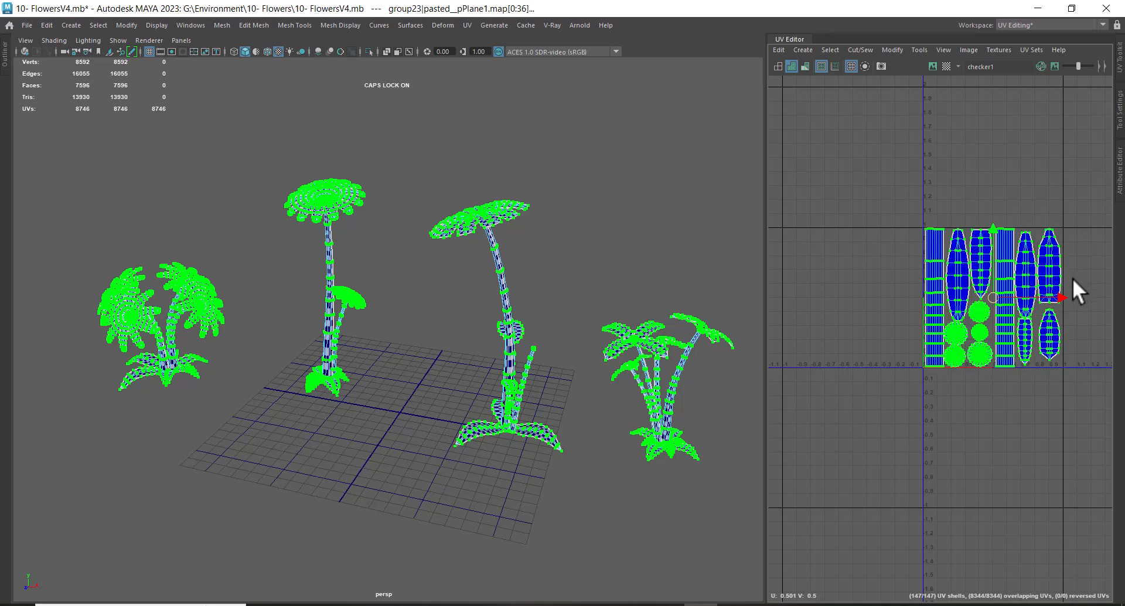
Step: Return to object mode and select all four flower models
right_drag(471, 219, 535, 200)
click(599, 160)
alt+right_drag(585, 354, 511, 317)
alt+drag(511, 317, 532, 318)
drag(103, 157, 691, 532)
Step: Switch to File Explorer, open the 10- Flowers folder in Environment and copy its folder path
click(366, 605)
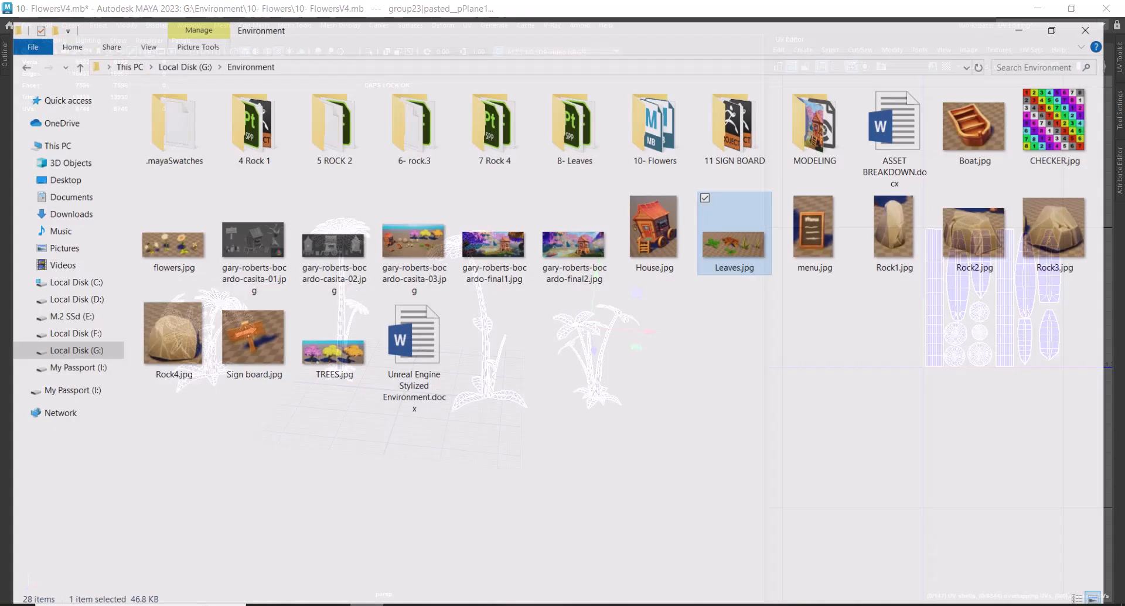
click(699, 396)
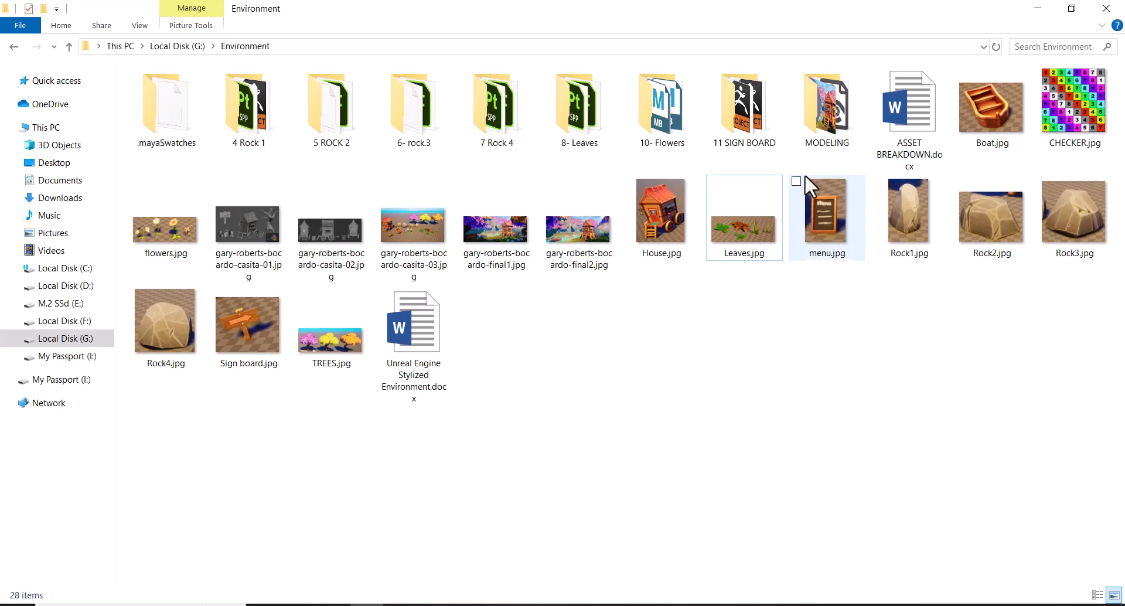
double_click(671, 139)
click(372, 47)
key(ctrl+c)
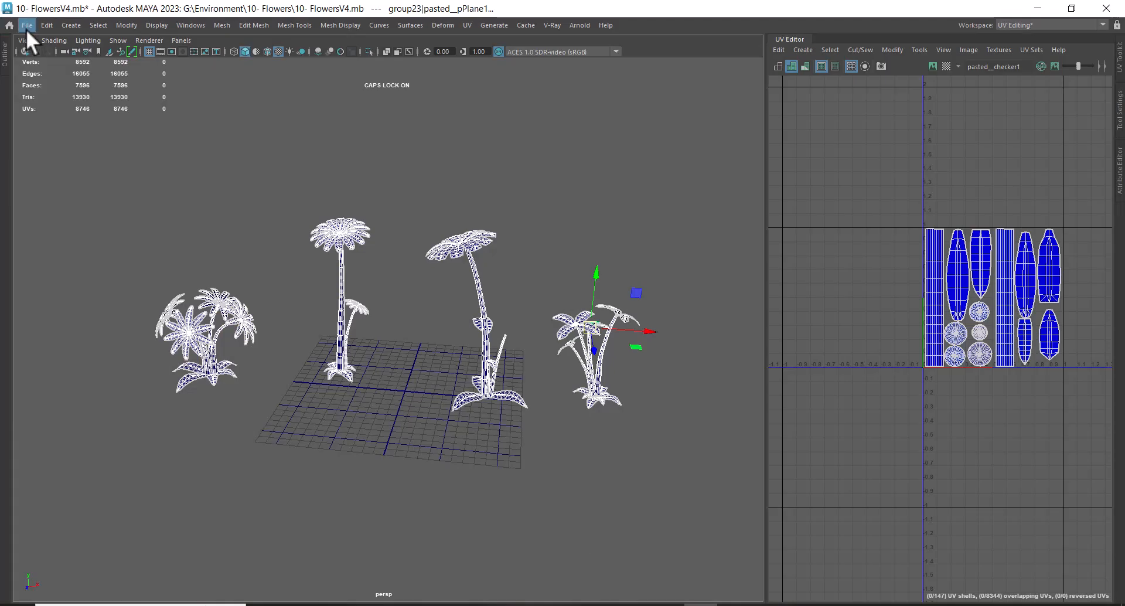
Step: In Maya, start saving the scene as a new file in G:\Environment\10- Flowers, using 10- FlowersV4.mb as the base name
click(27, 25)
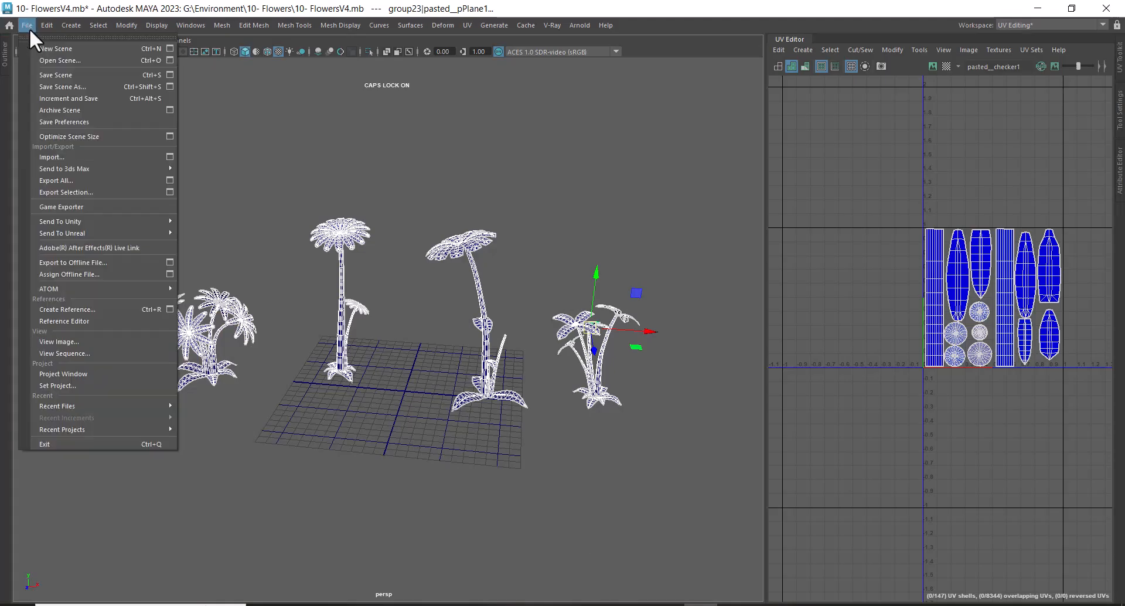
click(100, 97)
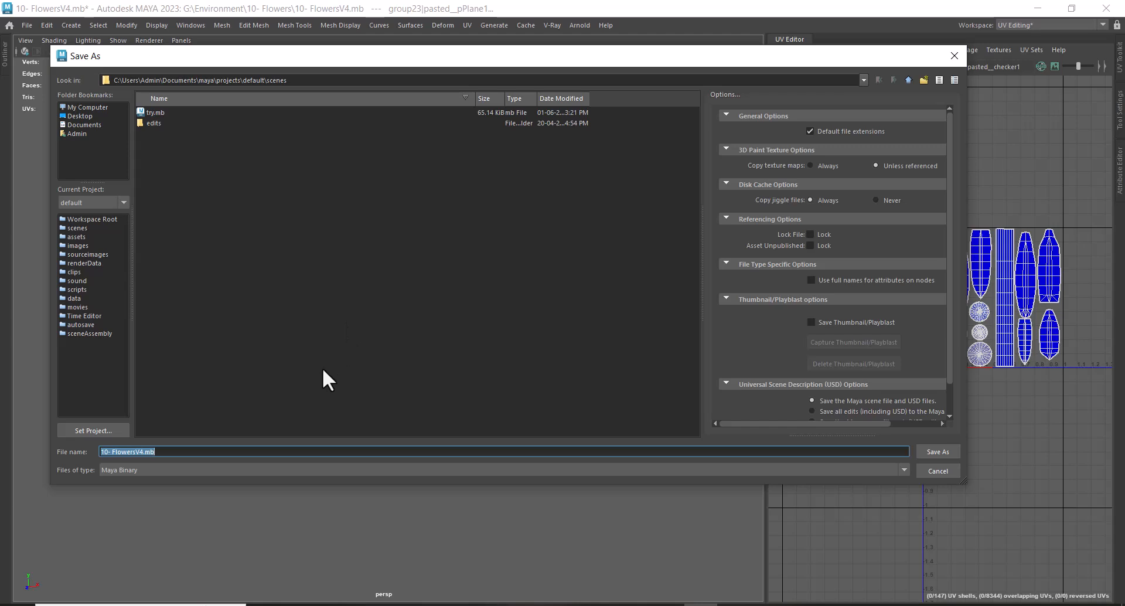
key(ctrl+v)
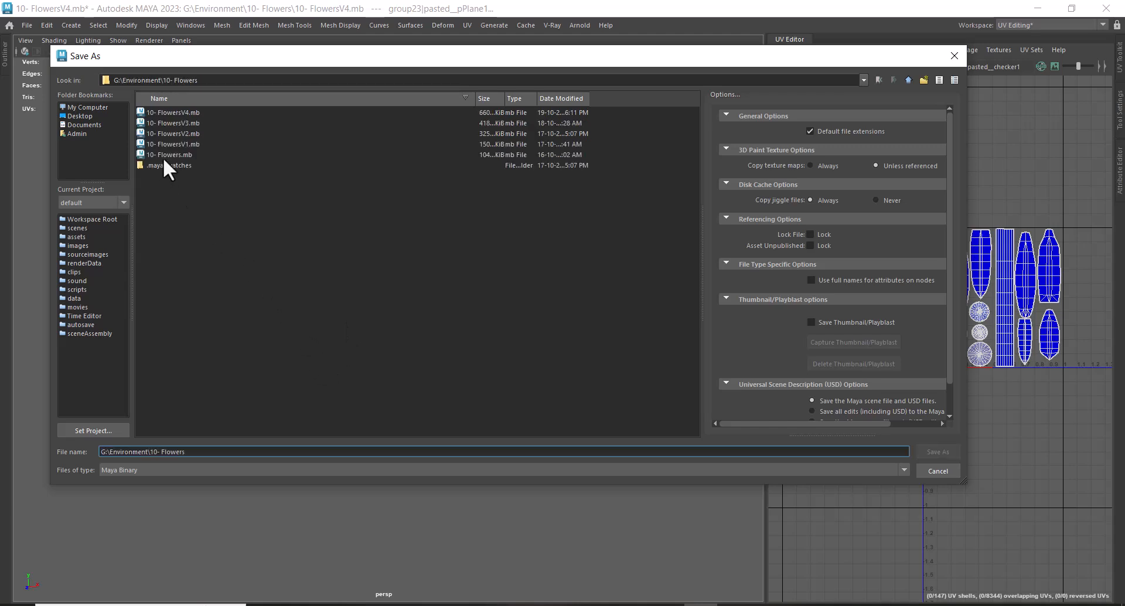
click(182, 114)
Step: Change the file name to 10- FlowersV5UvEnd.mb and save the scene
click(151, 452)
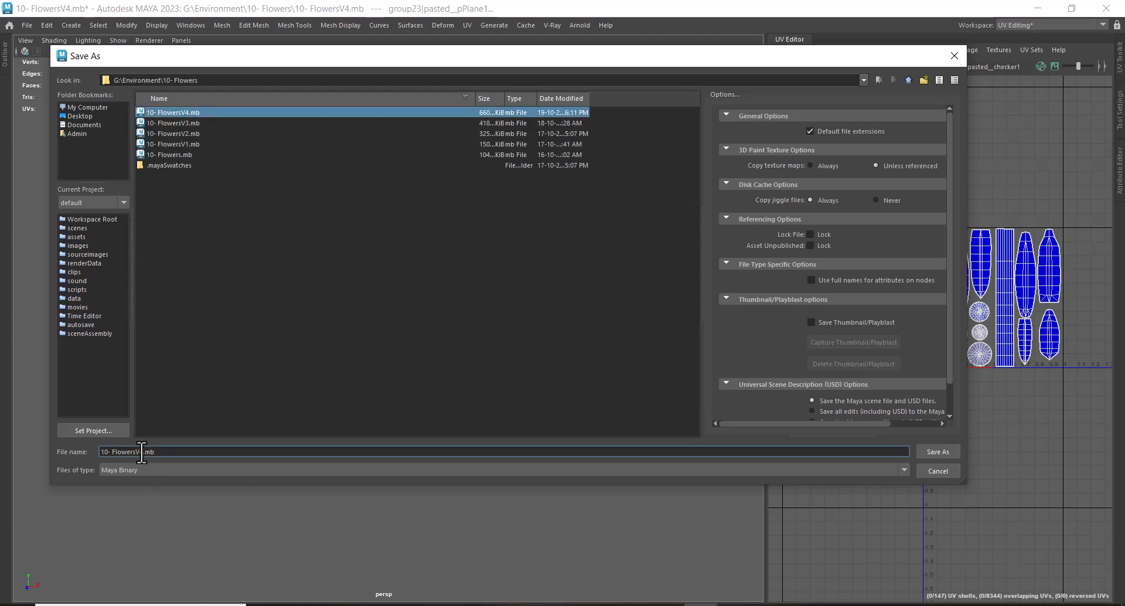
key(BackSpace)
text(5)
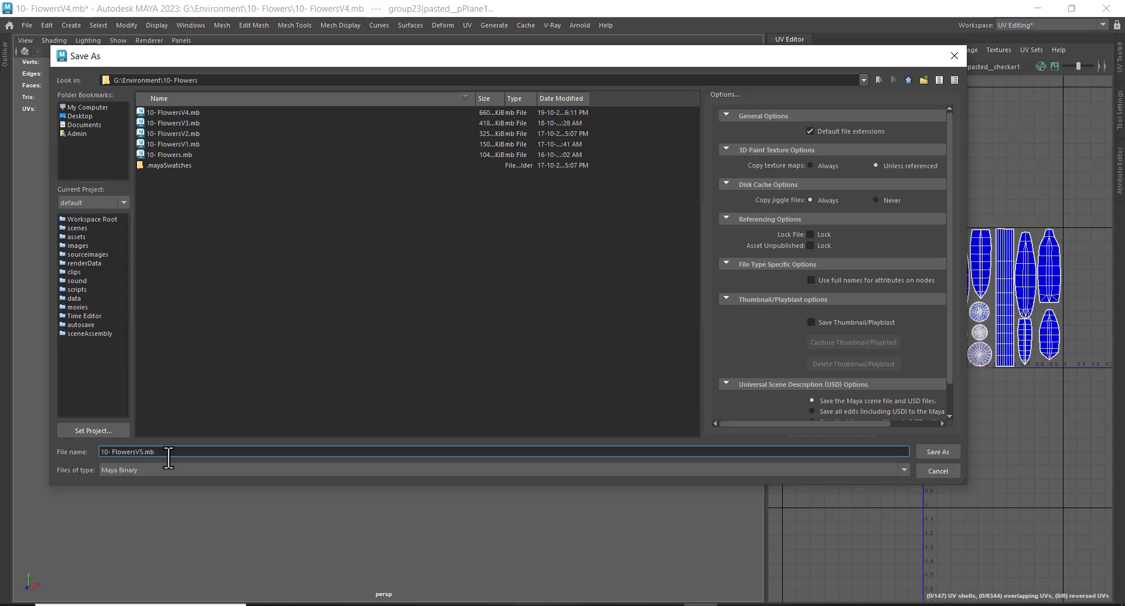
text(UV)
text(END)
key(BackSpace)
key(BackSpace)
key(BackSpace)
key(BackSpace)
text(vend)
key(BackSpace)
key(BackSpace)
key(BackSpace)
text(End)
key(Return)
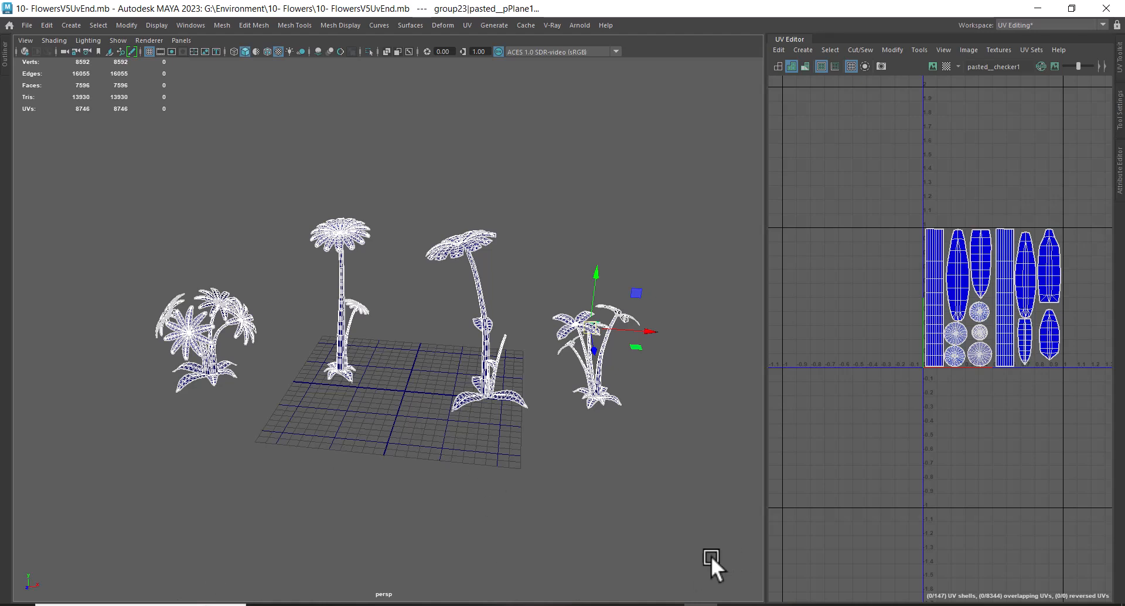
Step: Start an FBX export of the selected flower models and set the target folder to G:\Environment\10- Flowers
click(27, 24)
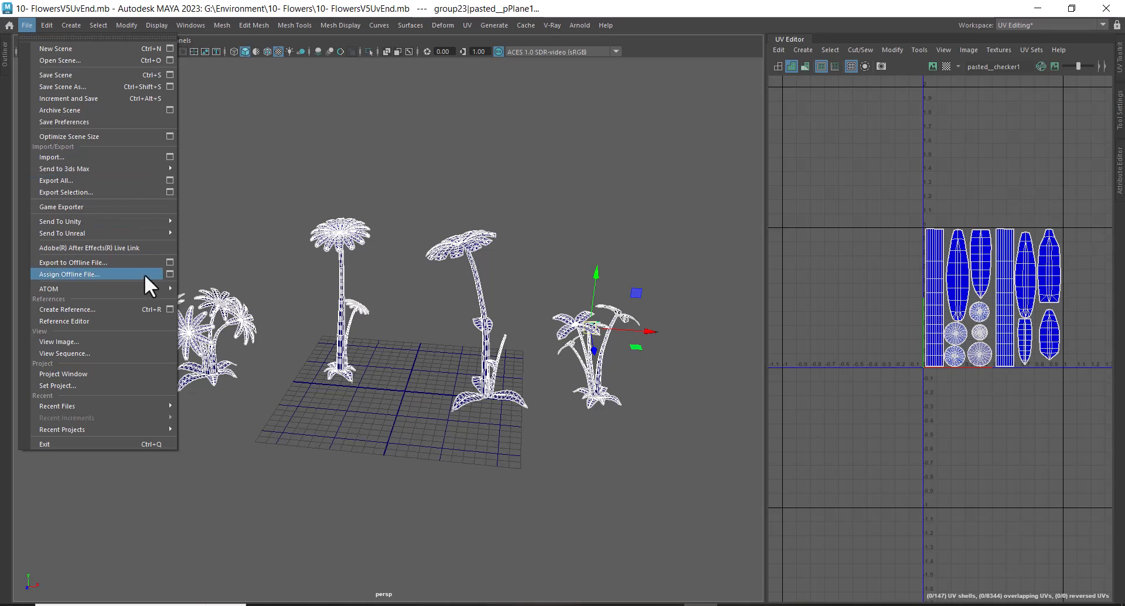
click(98, 191)
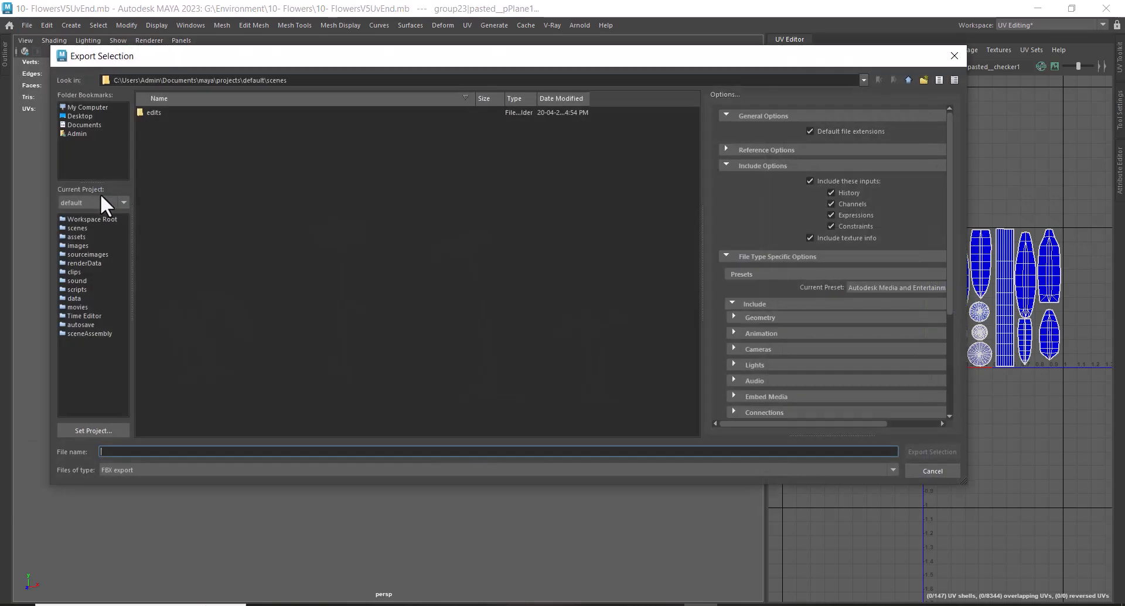
key(ctrl+v)
key(Return)
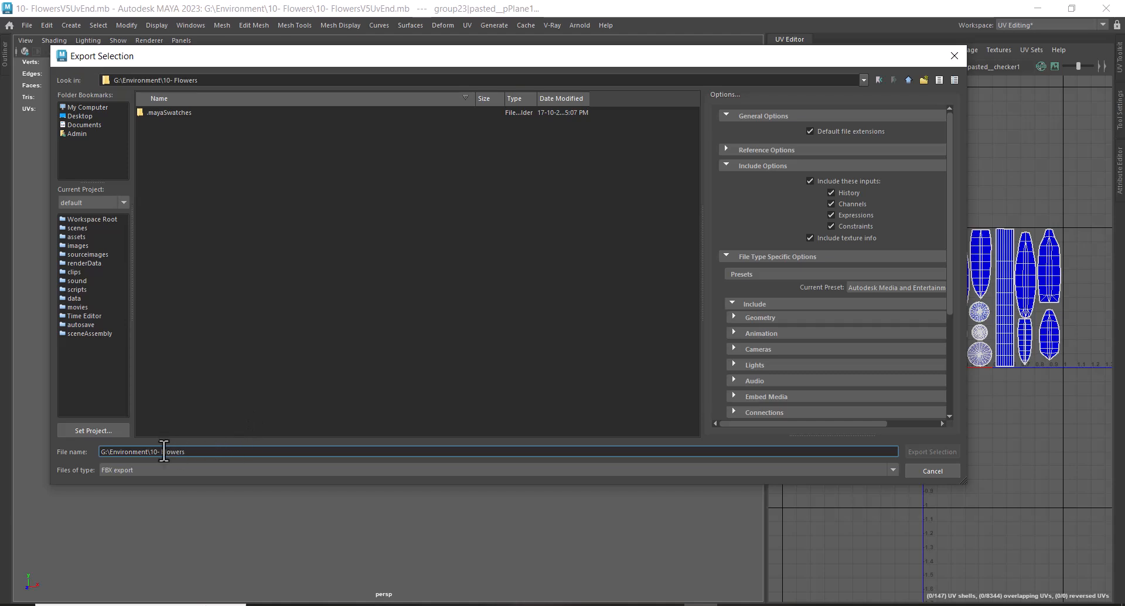
drag(160, 451, 9, 452)
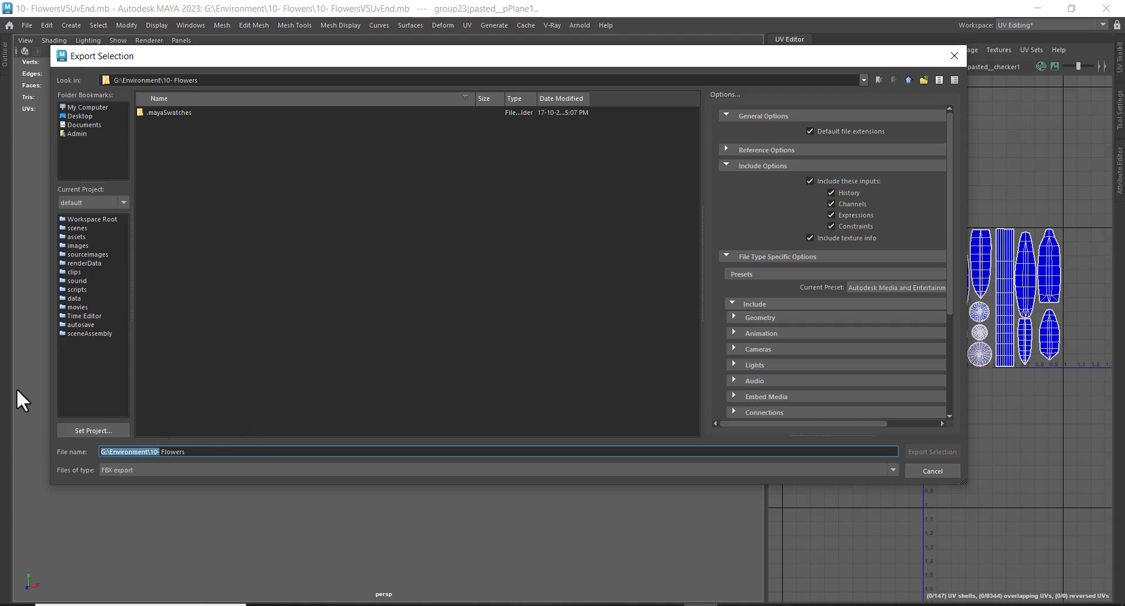
key(BackSpace)
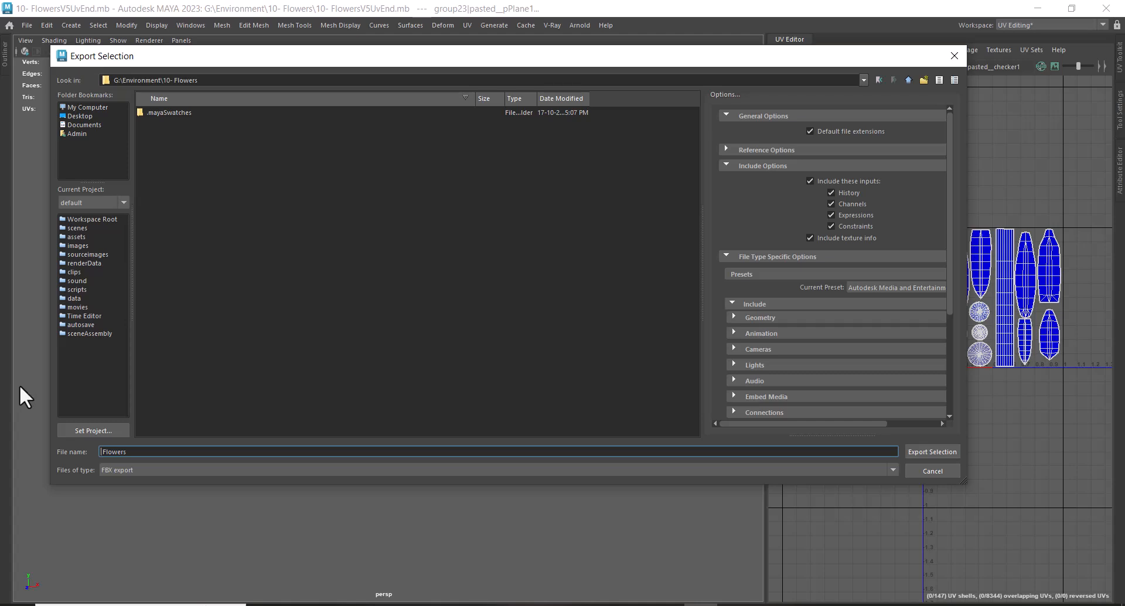
drag(176, 451, 13, 447)
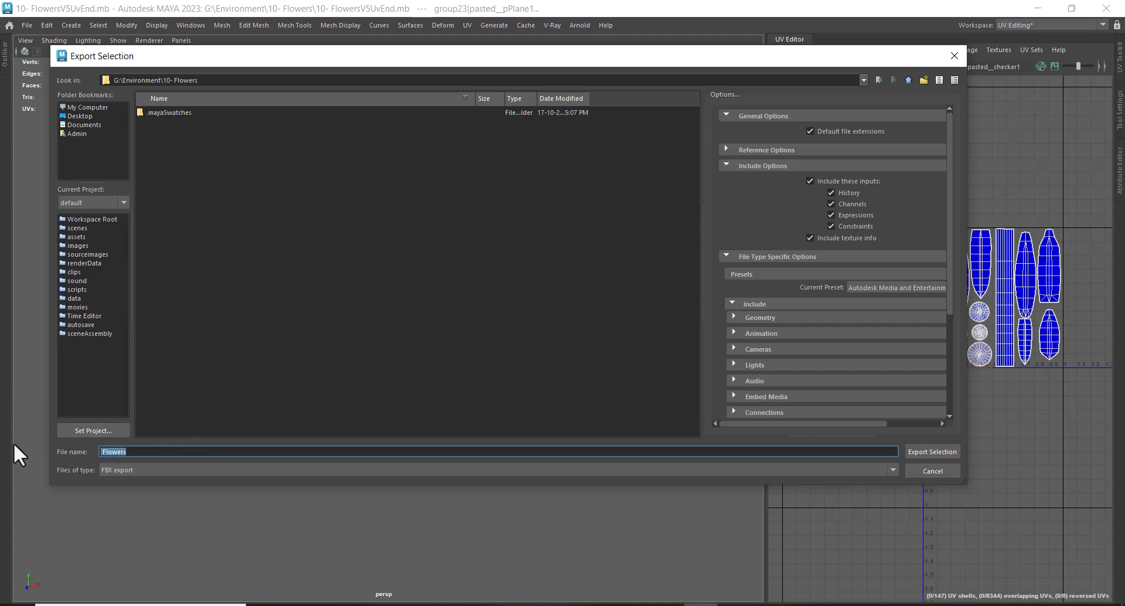
key(ctrl+z)
click(154, 461)
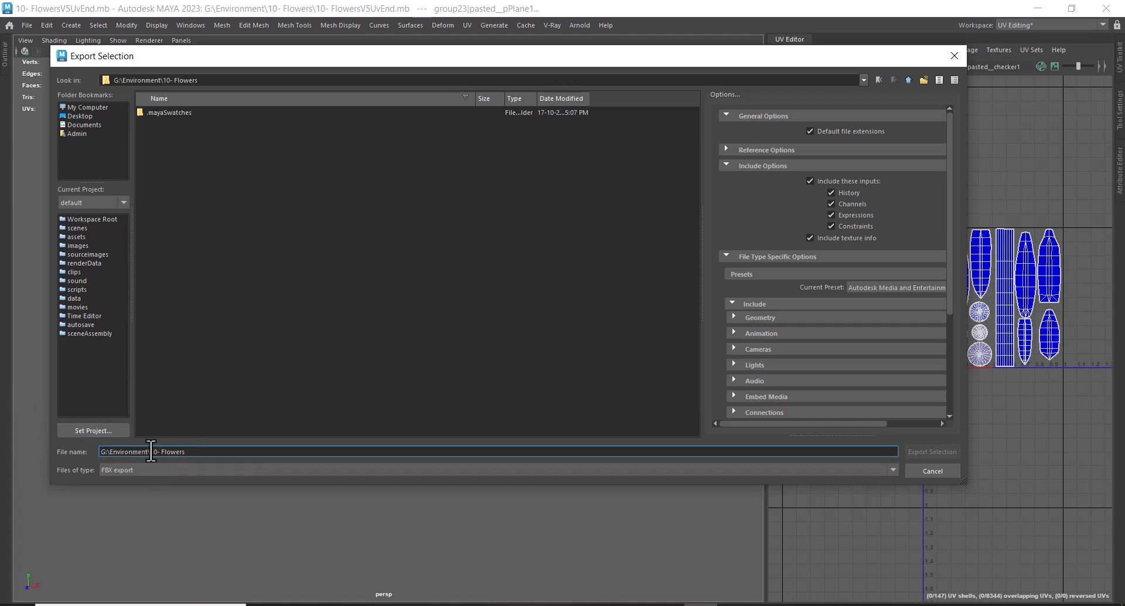
Step: Name the export file 10- FlowersMayaToSubs, export the selected models and dismiss the export warnings
drag(150, 453, 16, 408)
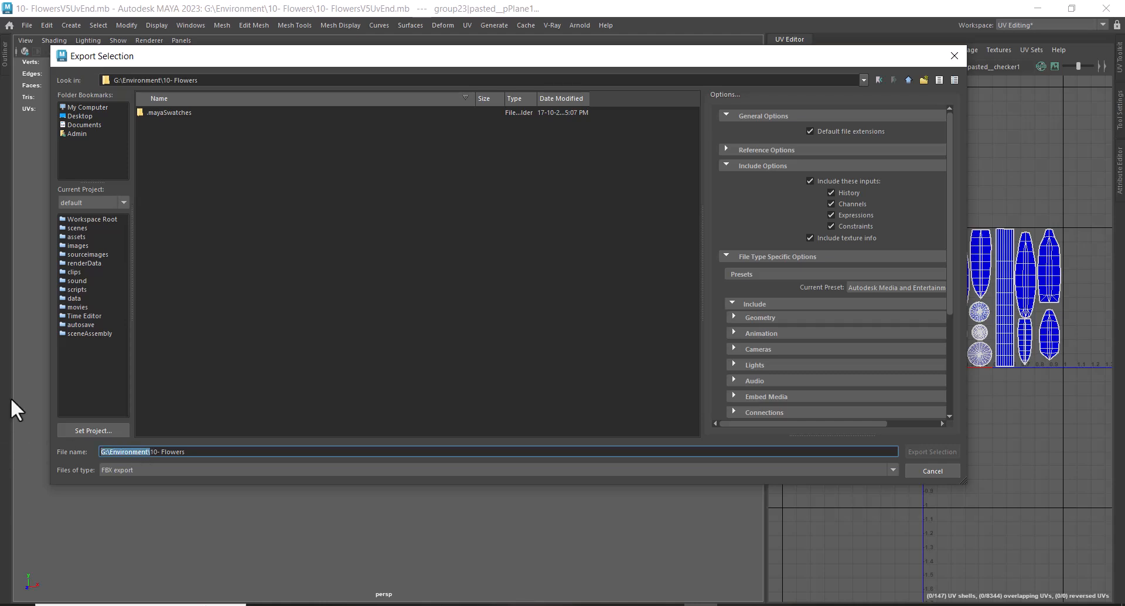
key(BackSpace)
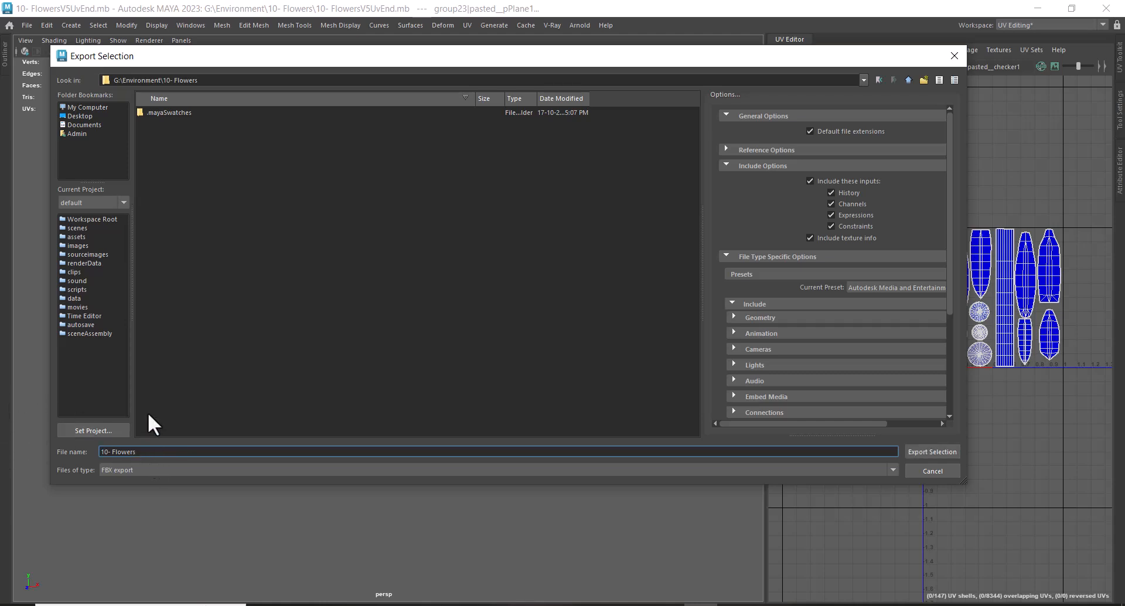
text(MayaToSubs)
key(Return)
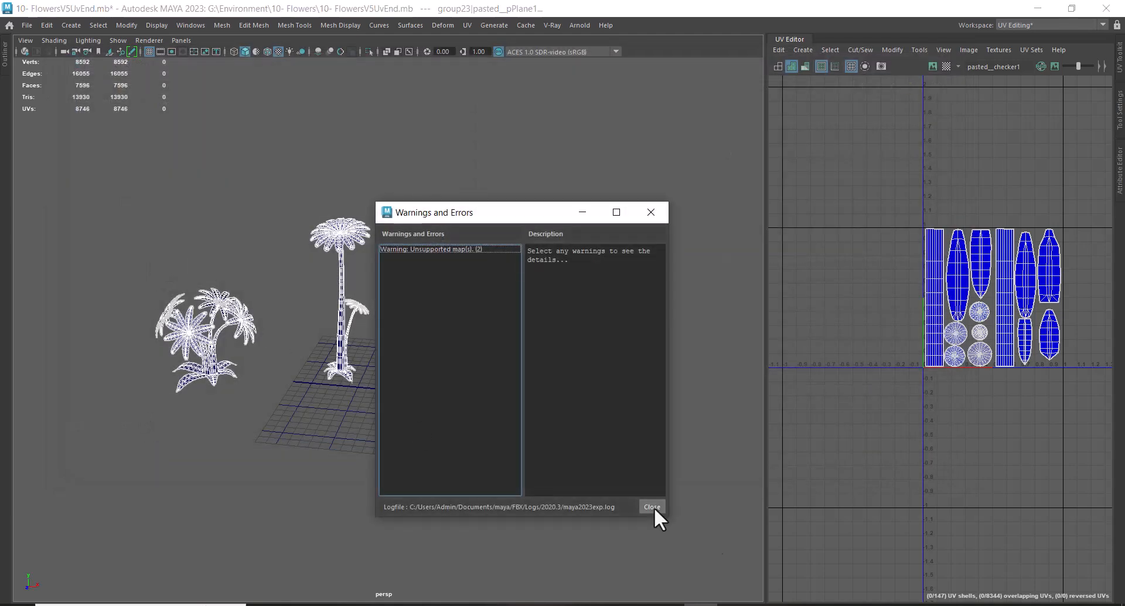
click(660, 508)
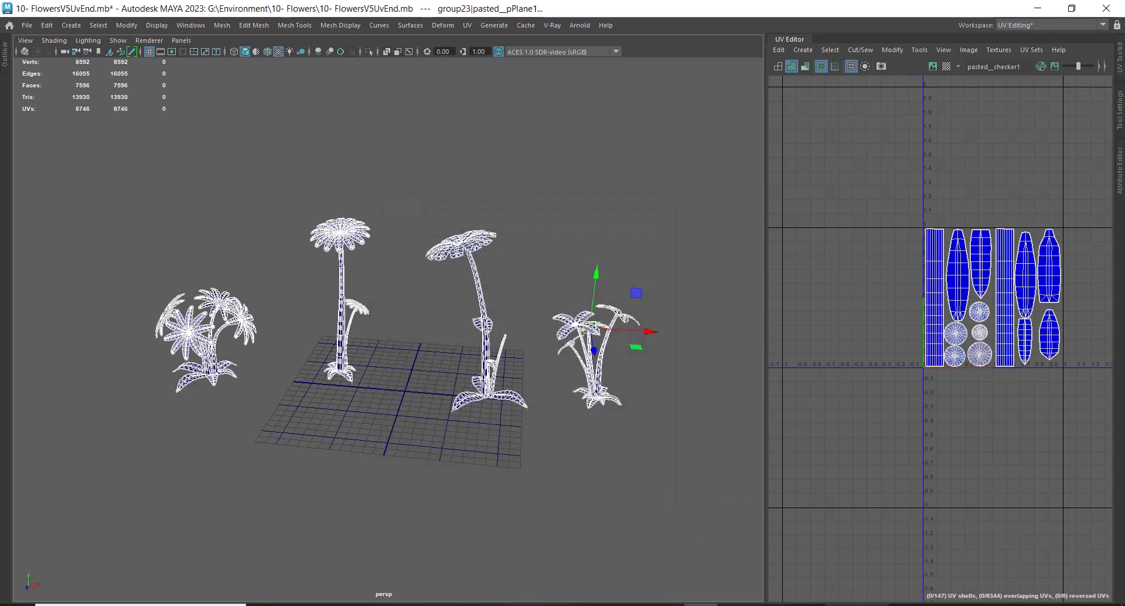
Step: Switch to Adobe Substance 3D Painter and start a new project with 10- FlowersMayaToSubs.fbx from G:\Environment\10- Flowers as its mesh
key(alt+Tab)
click(12, 27)
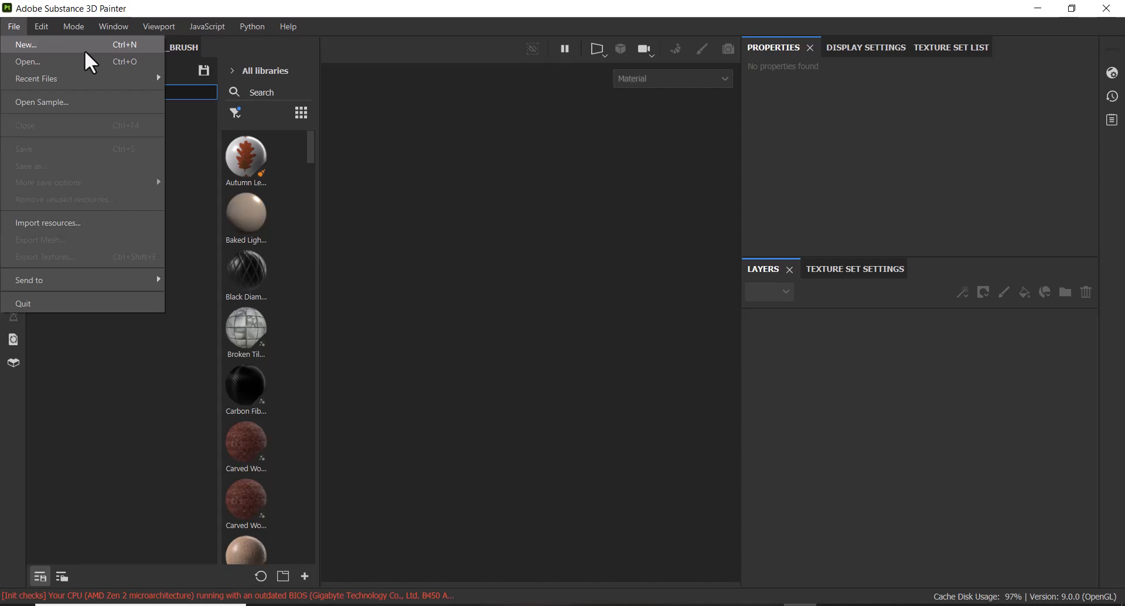
click(84, 46)
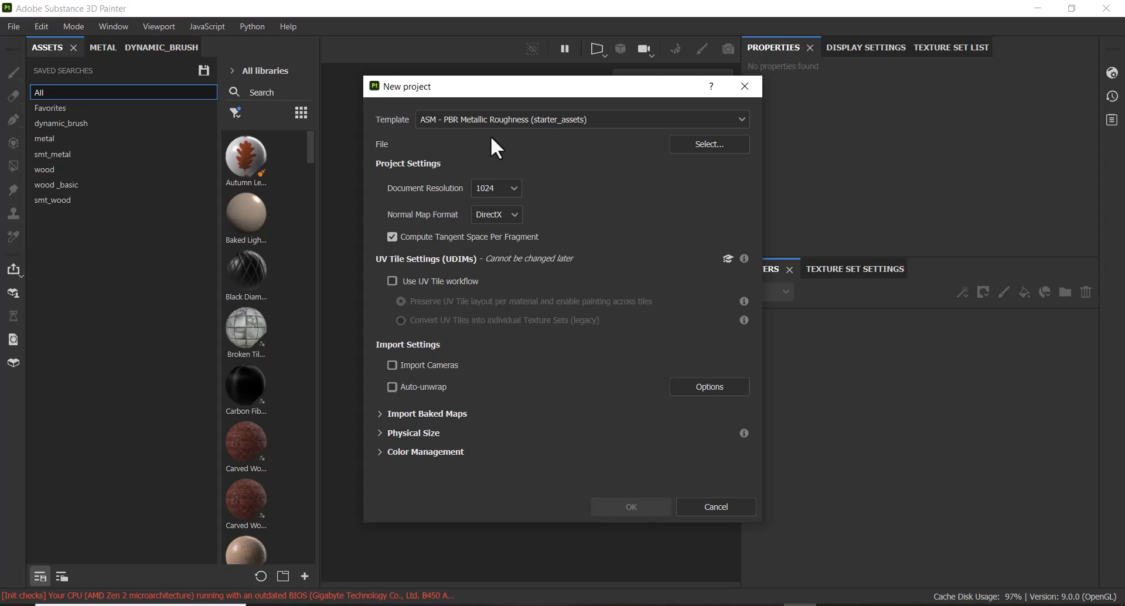
click(718, 146)
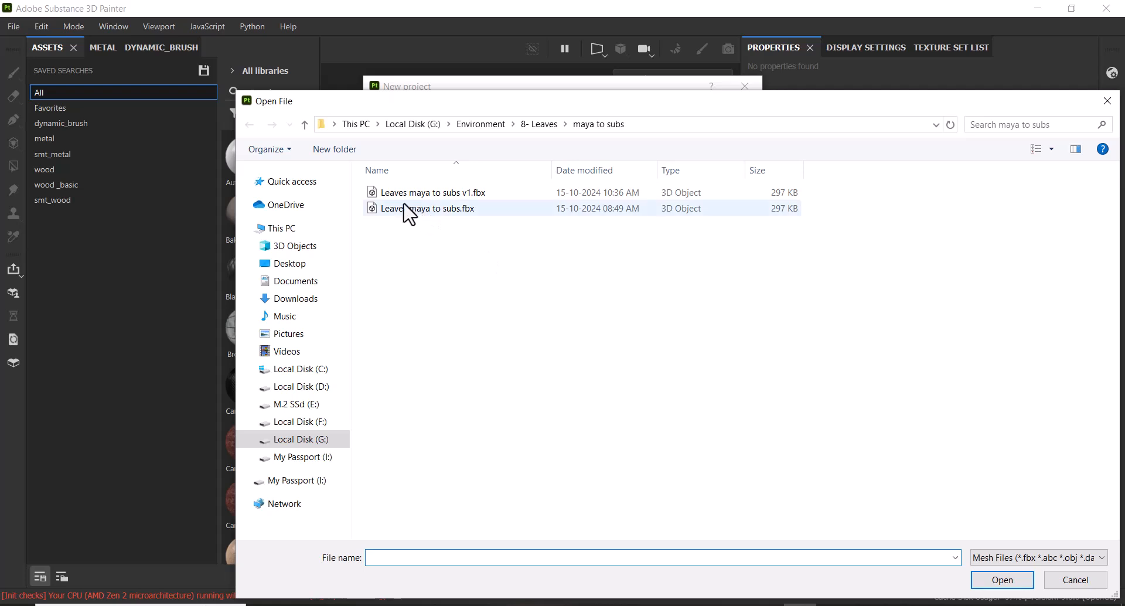
click(485, 554)
text(G:\Environment\10- Flowers)
key(Return)
double_click(490, 225)
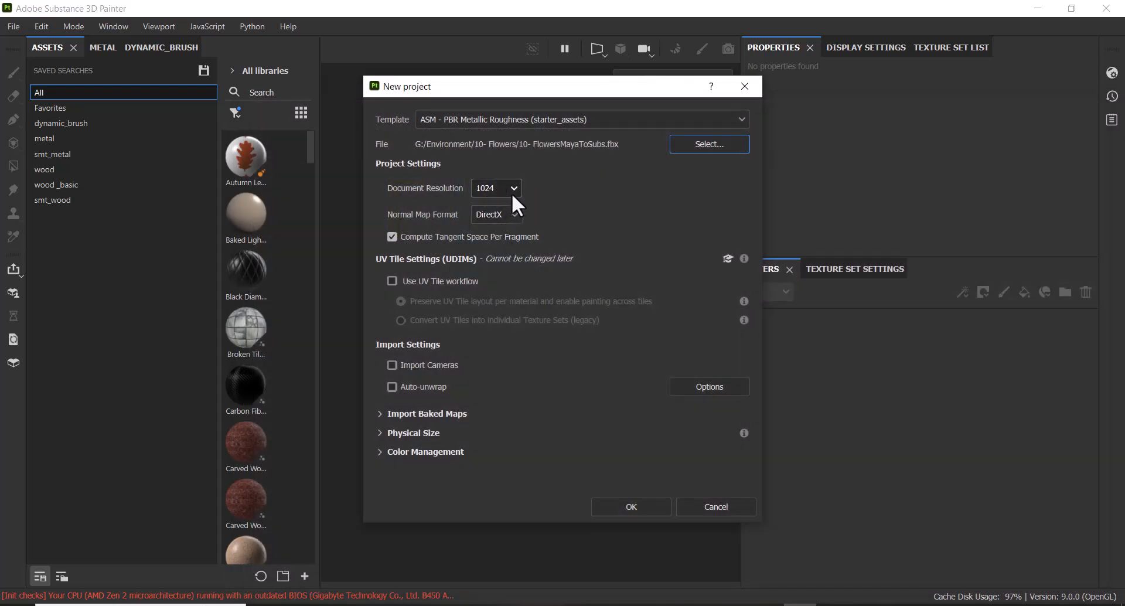
Step: Check the normal map format choices and create the new project from the imported flower mesh
click(516, 211)
click(515, 209)
click(642, 508)
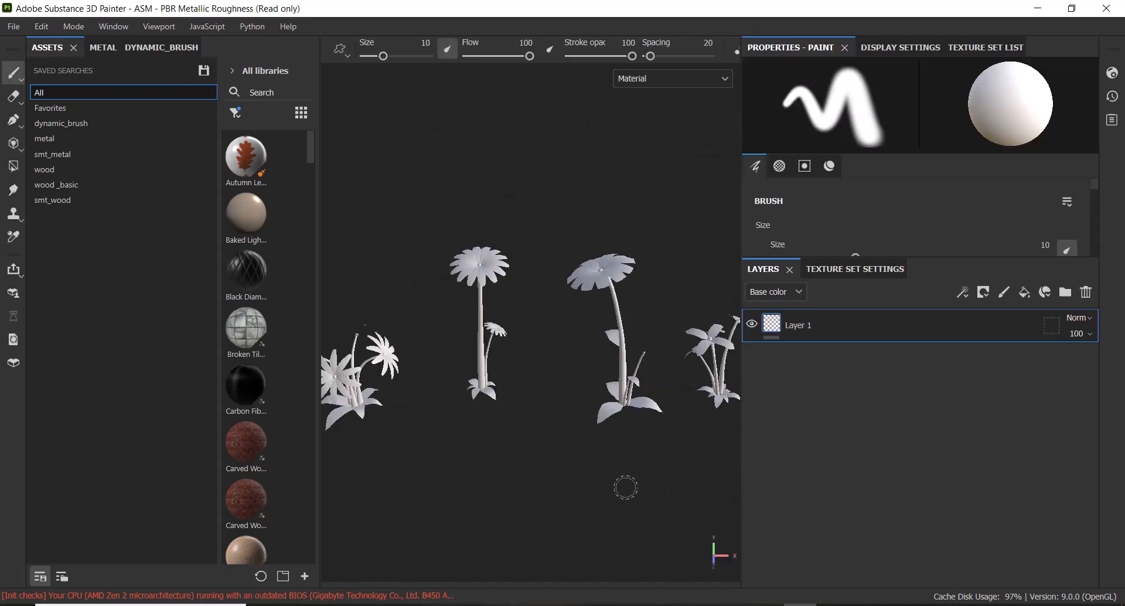
Step: Show the 3D and UV views side by side and enlarge the UV view until the whole UV layout fits
key(F1)
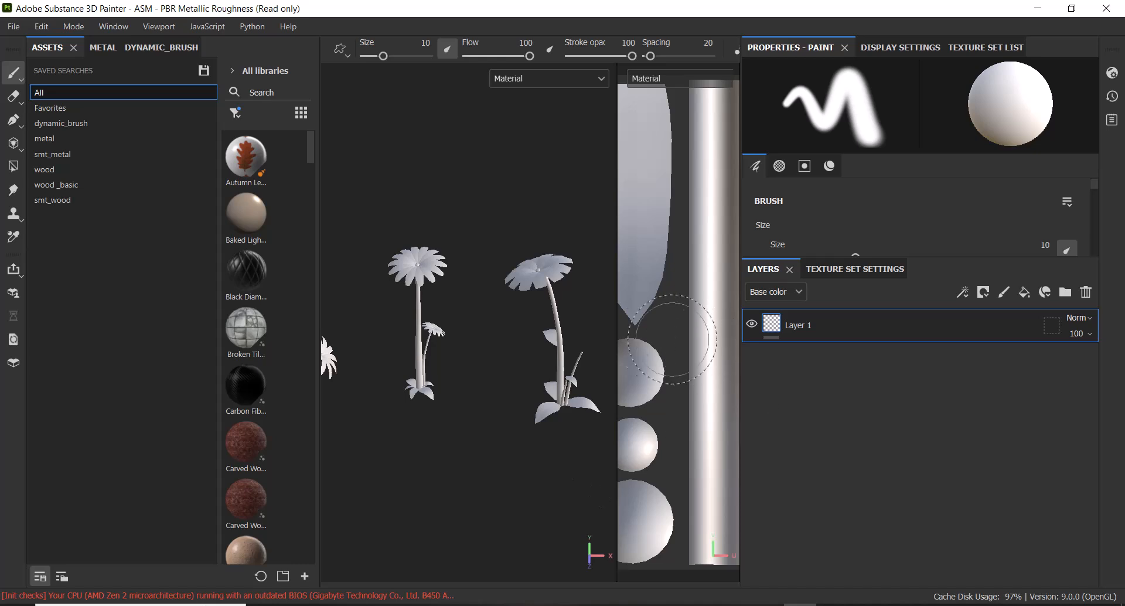
drag(609, 315, 495, 315)
scroll(550, 171, down, 5)
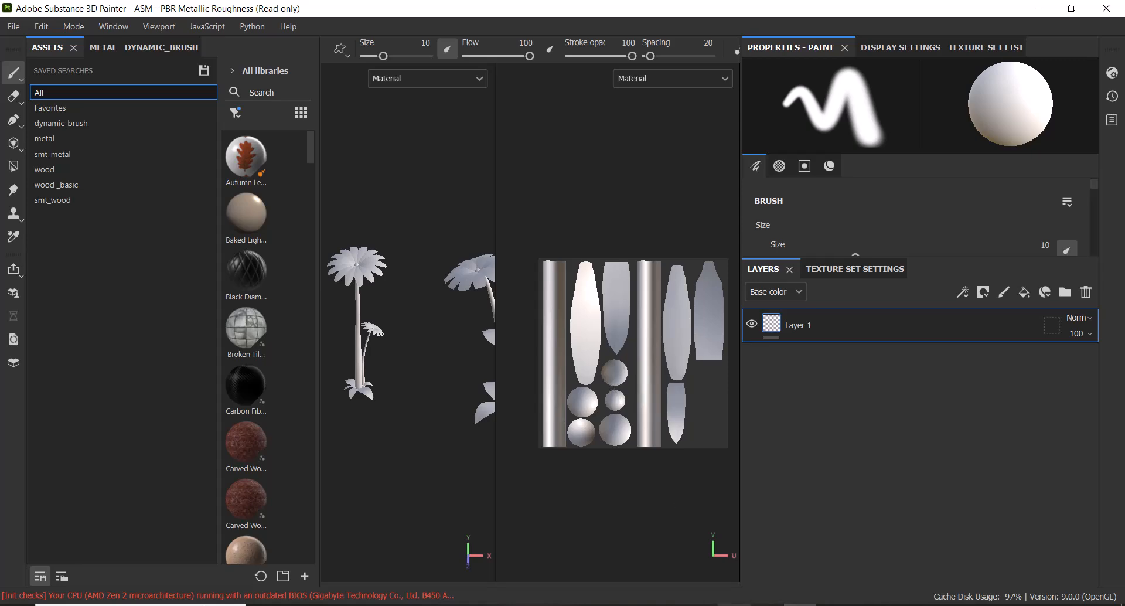
Step: Switch to Maya and compare the flower models' UV layout with the one shown in Substance 3D Painter
click(700, 605)
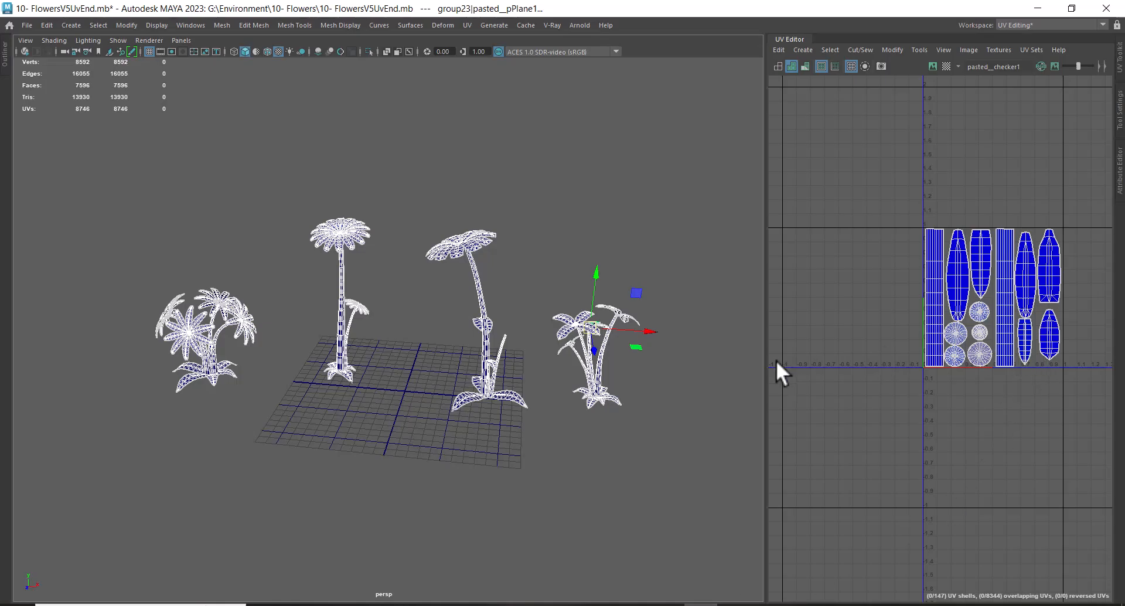
alt+right_drag(568, 367, 580, 413)
right_drag(1011, 304, 1022, 326)
click(1041, 350)
alt+drag(627, 362, 487, 284)
alt+right_drag(505, 387, 601, 420)
alt+middle_drag(601, 419, 519, 357)
alt+drag(519, 357, 572, 399)
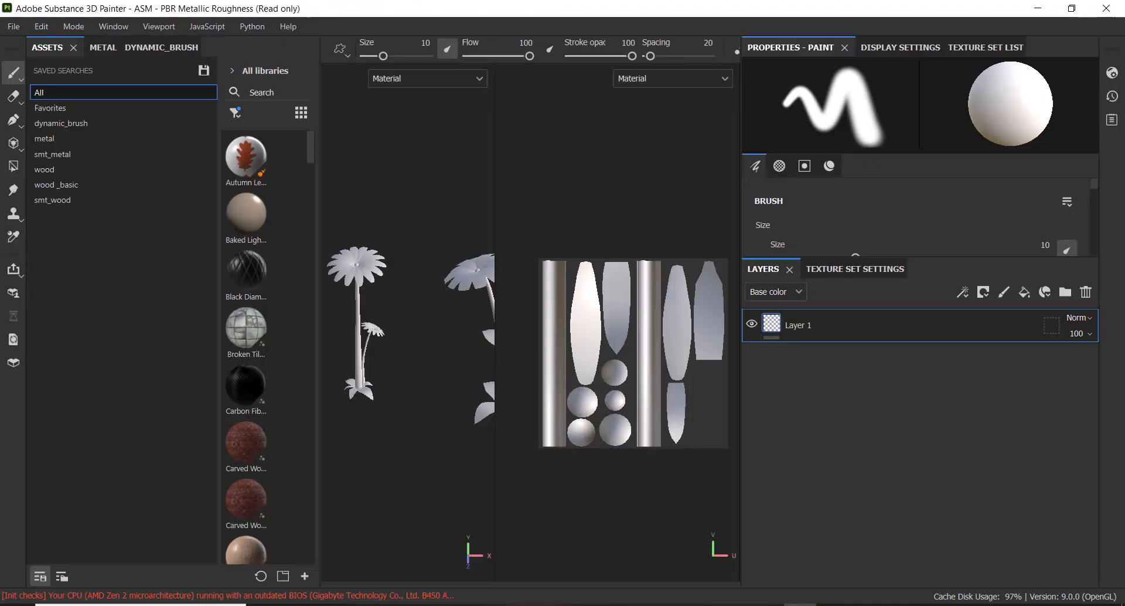
Step: Return to Substance 3D Painter and examine the imported flowers beside their UV layout with the side panels hidden
alt+drag(412, 383, 385, 334)
alt+right_drag(373, 326, 411, 352)
alt+middle_drag(410, 352, 334, 320)
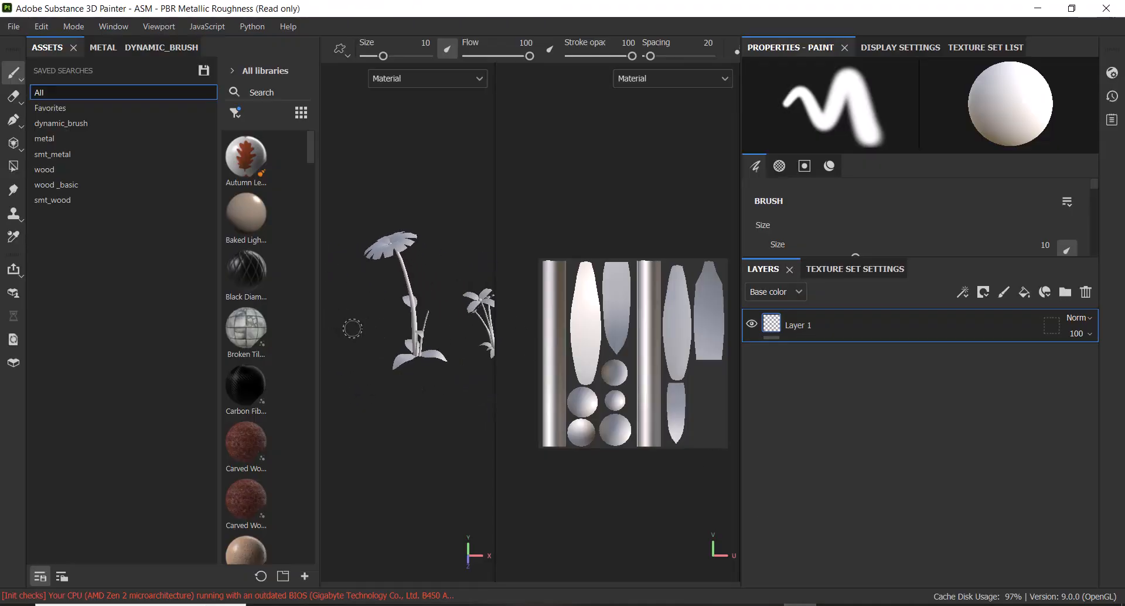
alt+right_drag(398, 404, 379, 364)
alt+right_drag(632, 444, 623, 401)
alt+drag(446, 352, 314, 334)
alt+middle_drag(315, 334, 420, 344)
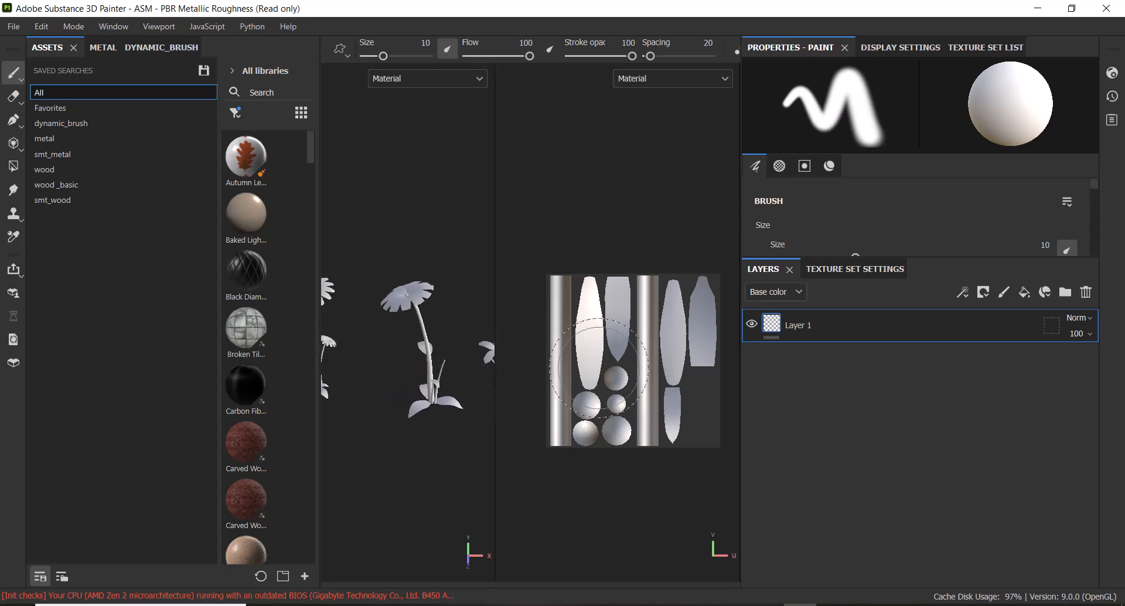
key(Tab)
alt+drag(414, 336, 417, 409)
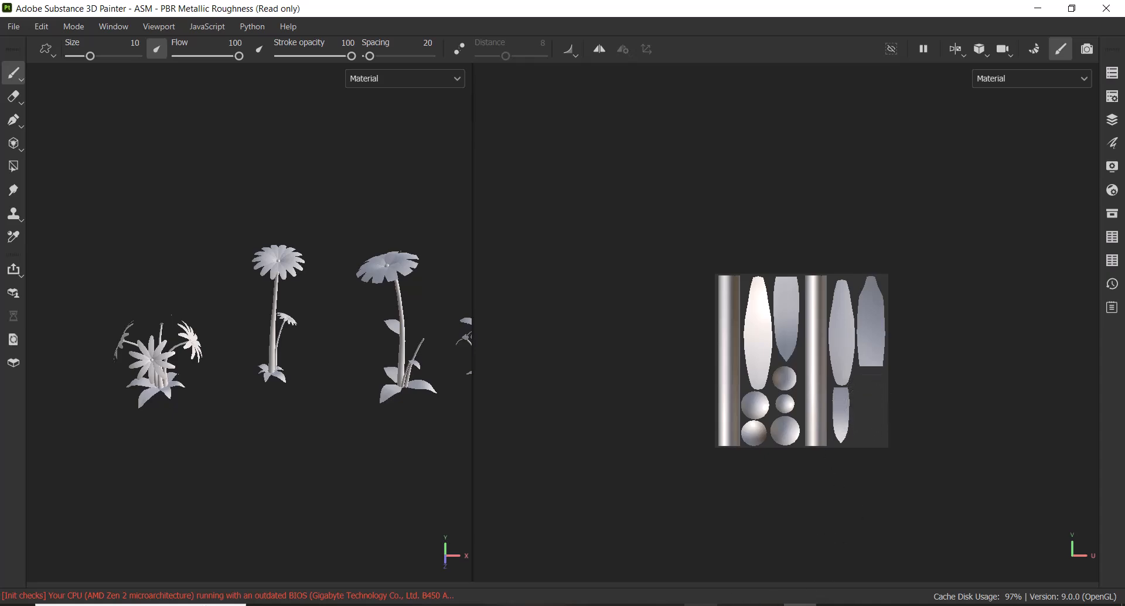
Step: Switch to Maya and select the small flower cluster and its individual parts in object mode to examine which UV shells they use
click(708, 602)
right_drag(561, 286, 711, 231)
drag(737, 217, 673, 377)
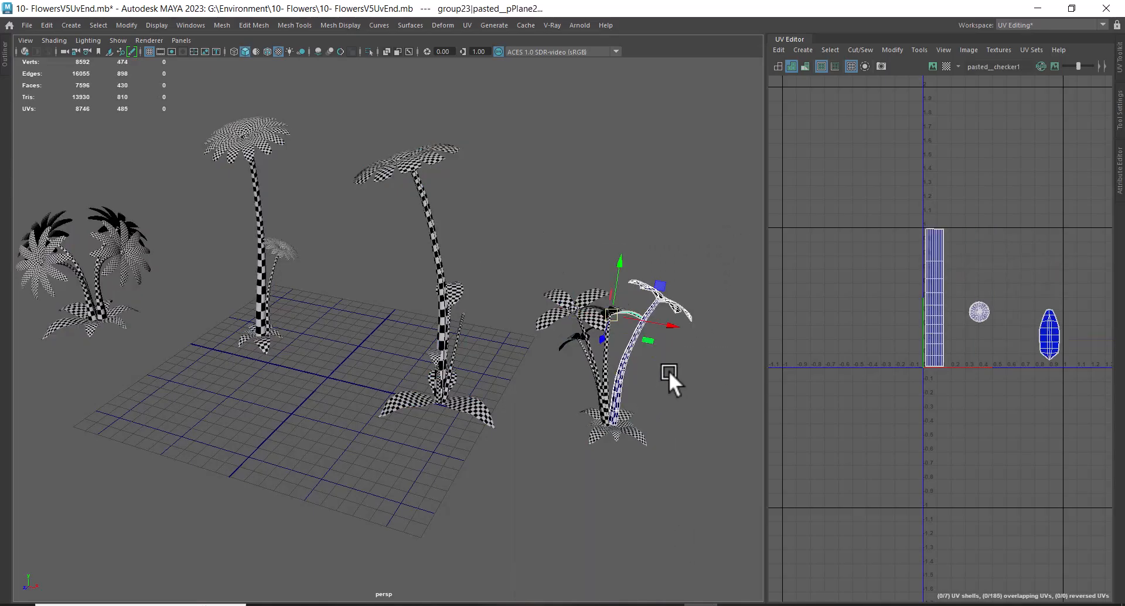
click(718, 296)
drag(522, 233, 688, 473)
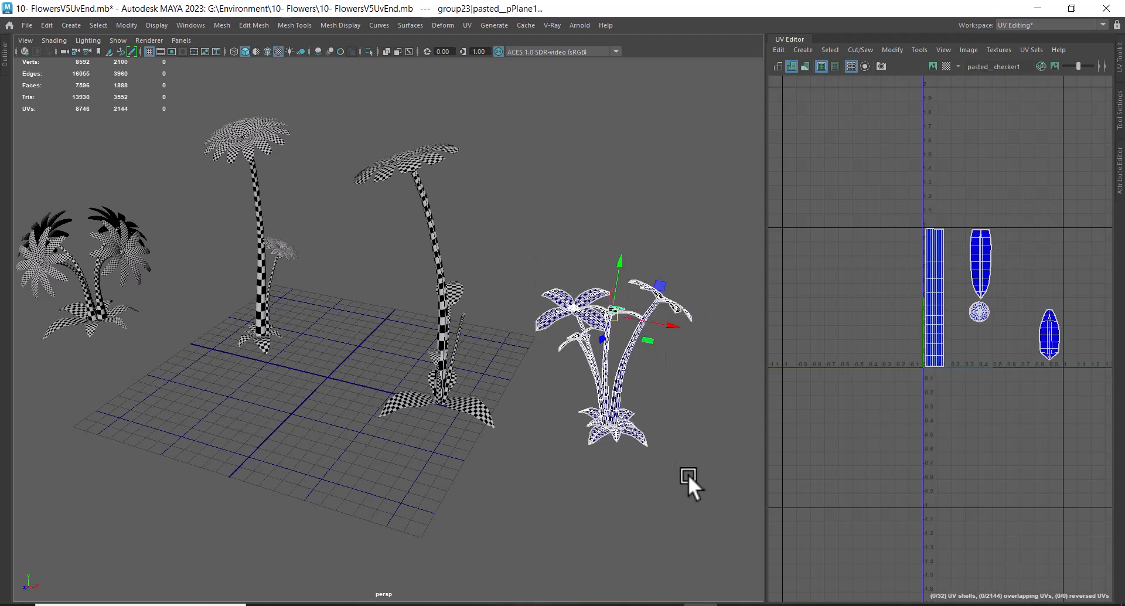
click(649, 433)
click(593, 316)
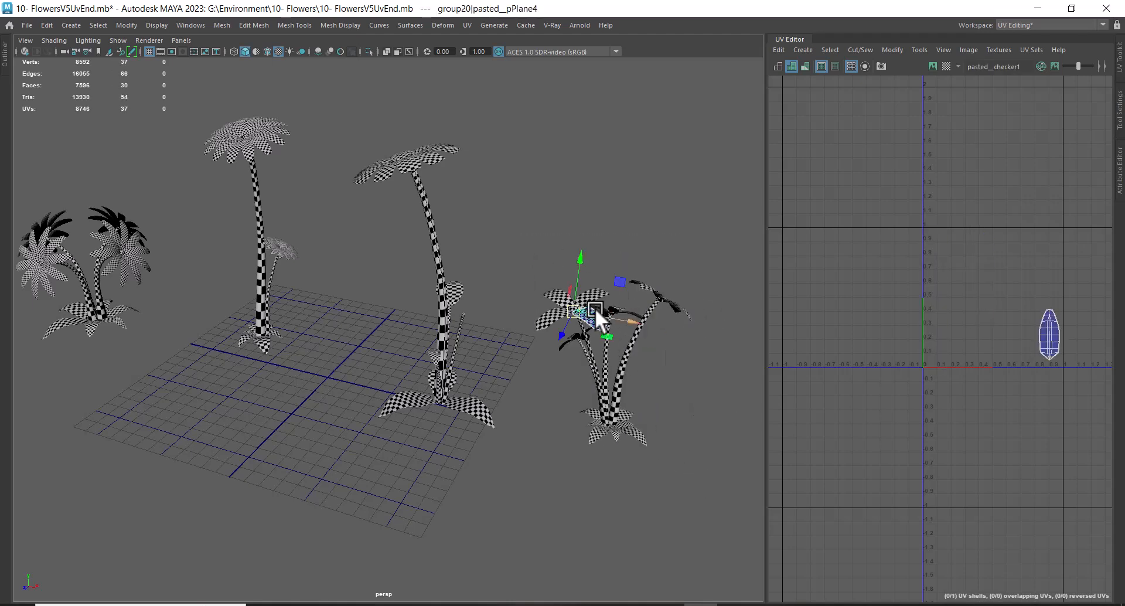
Step: Select petal faces on the small flower cluster and a petal of the tall leaning flower to compare their UV shells
right_drag(666, 248, 680, 284)
drag(636, 247, 593, 307)
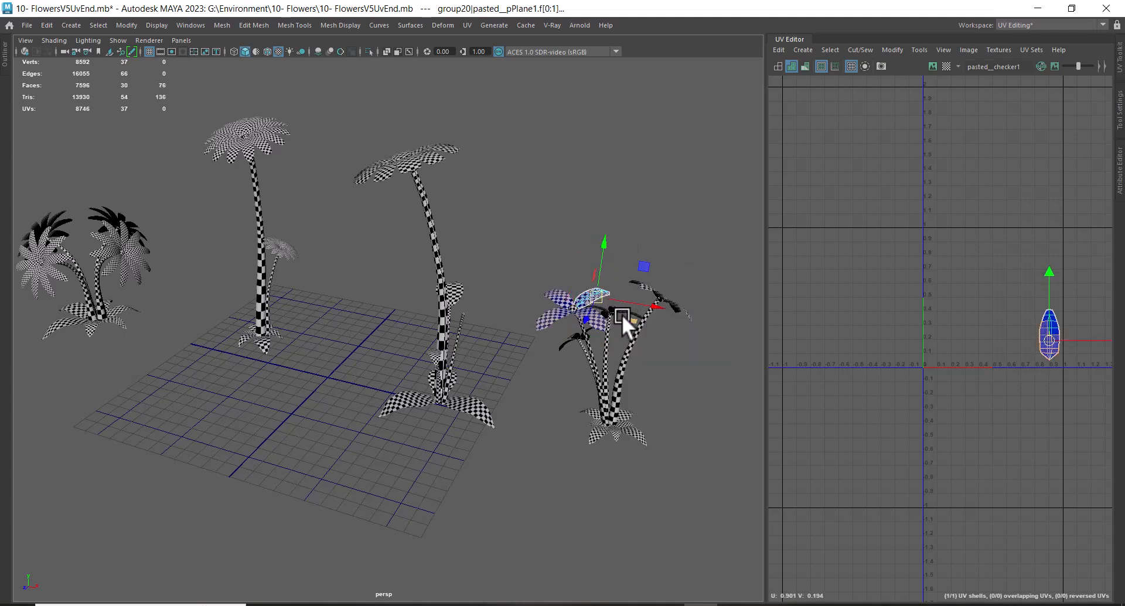
alt+right_drag(618, 314, 705, 420)
alt+middle_drag(706, 420, 498, 368)
alt+right_drag(498, 368, 408, 319)
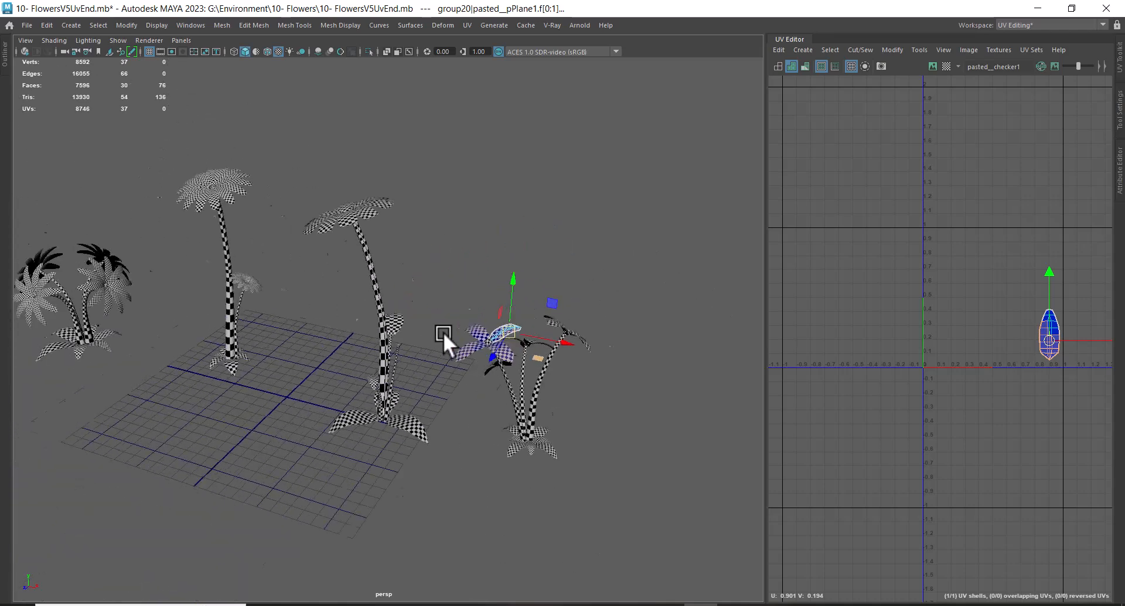
alt+middle_drag(408, 318, 444, 251)
click(444, 251)
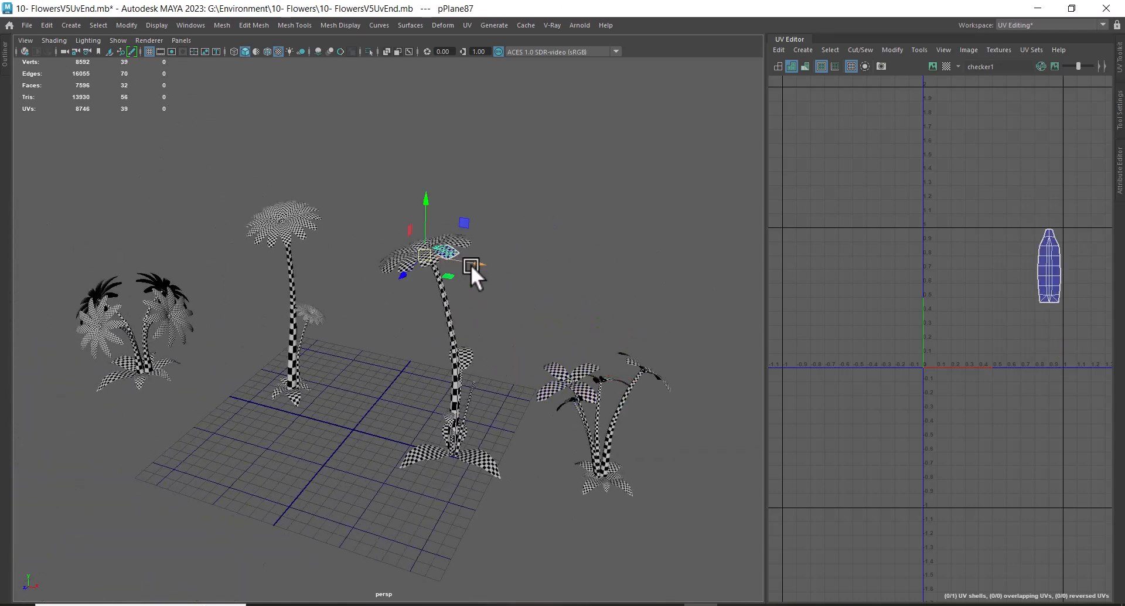
click(593, 389)
Step: Select all four flower models in object mode, and select the whole small petal UV shell in the layout's lower-right corner
right_drag(571, 388, 641, 228)
drag(71, 186, 741, 588)
scroll(996, 462, up, 3)
scroll(1024, 421, up, 5)
right_click(1036, 287)
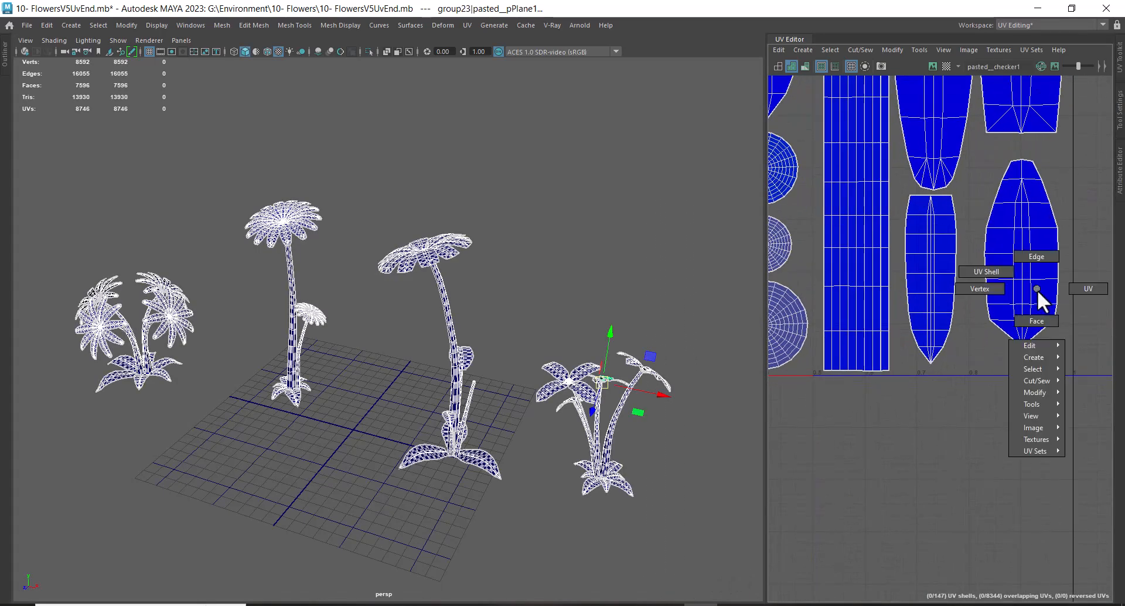
click(1037, 321)
drag(1078, 296, 1011, 366)
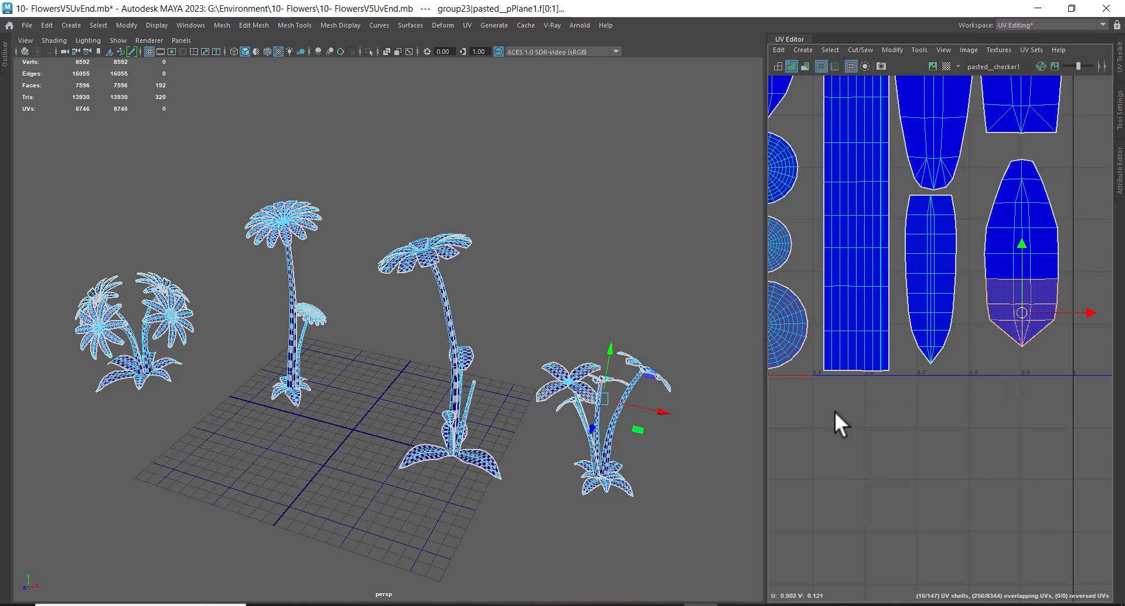
right_drag(1028, 299, 1091, 315)
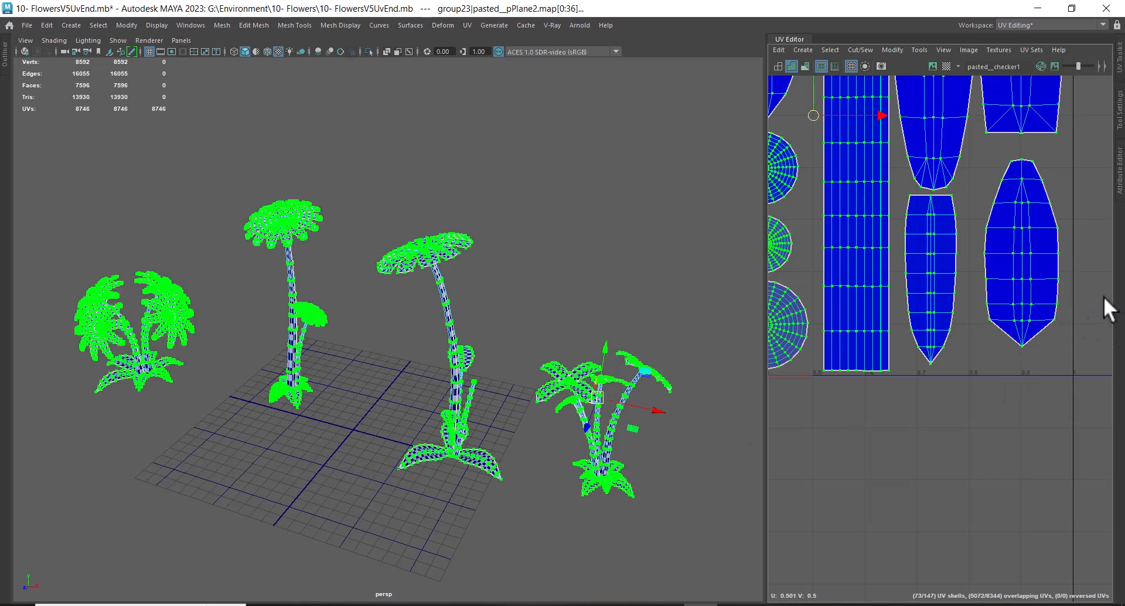
drag(1025, 356, 1014, 352)
ctrl+right_drag(1012, 350, 1060, 374)
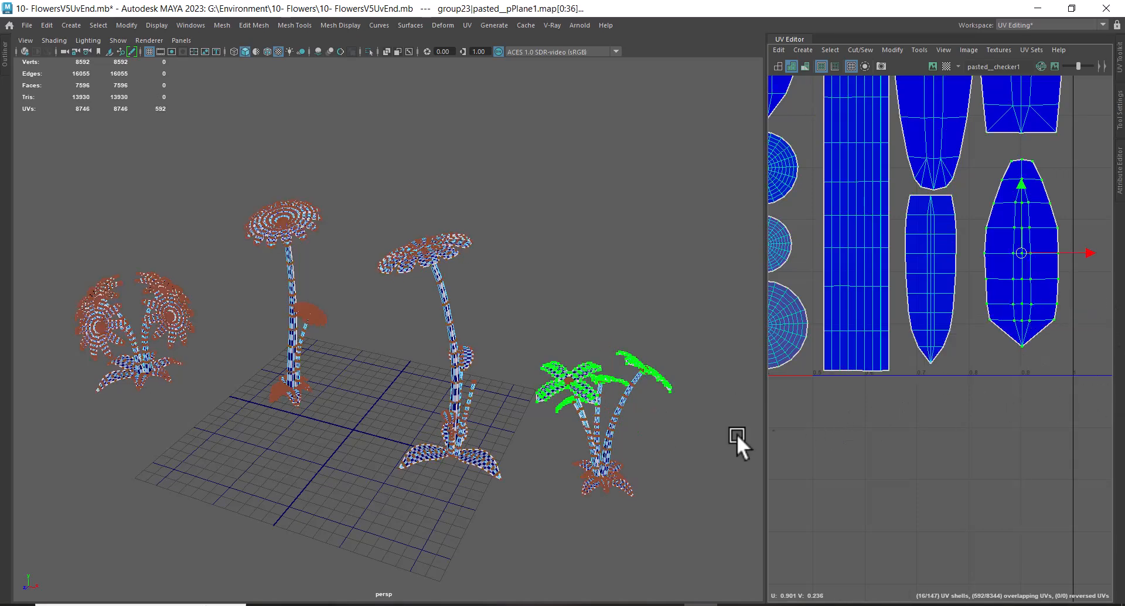
Step: Inspect the small flower cluster up close and select only UVs on the petals of its nearest large bloom
alt+middle_drag(672, 399, 591, 333)
alt+drag(592, 333, 578, 424)
alt+right_drag(577, 424, 591, 442)
alt+drag(591, 442, 679, 373)
alt+right_drag(680, 373, 697, 455)
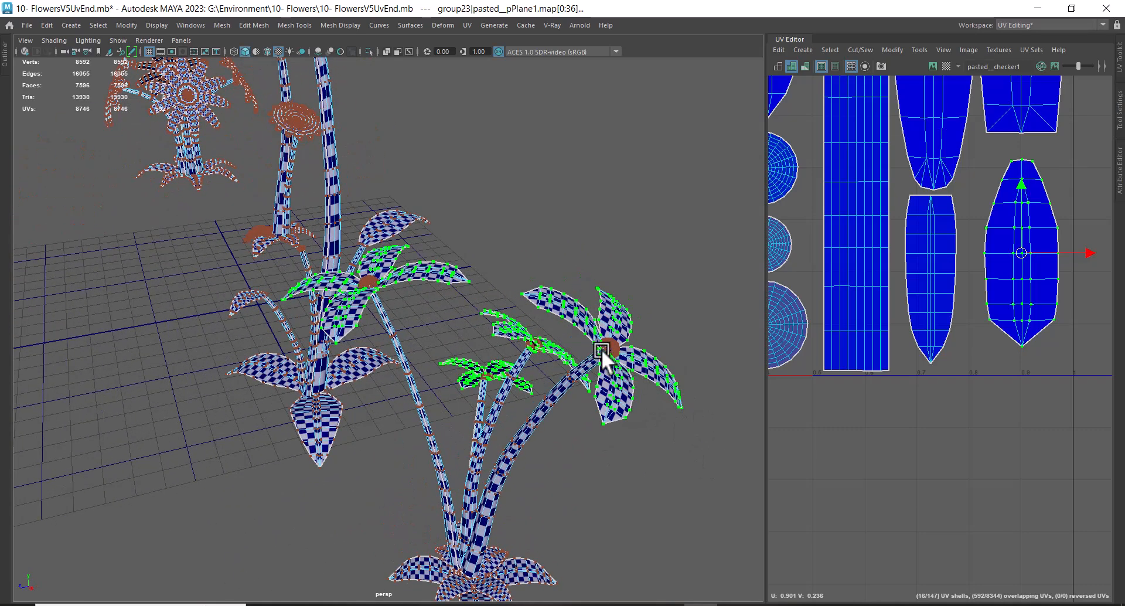
drag(684, 363, 648, 425)
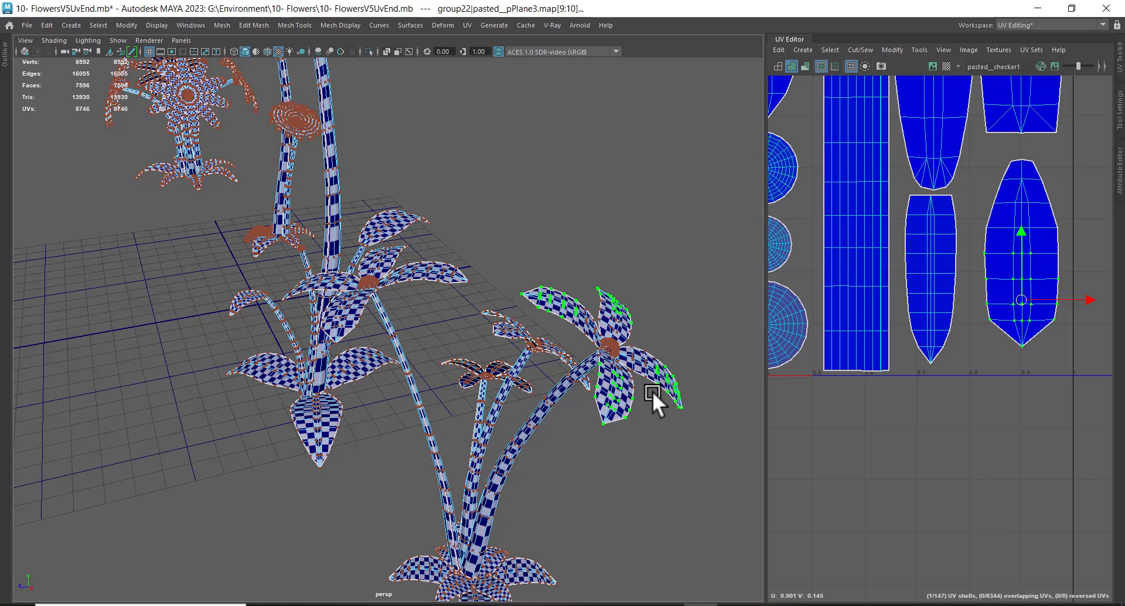
Step: Select UVs on petals of the small cluster's other blooms to see which part of the petal shell they use
drag(487, 310, 493, 328)
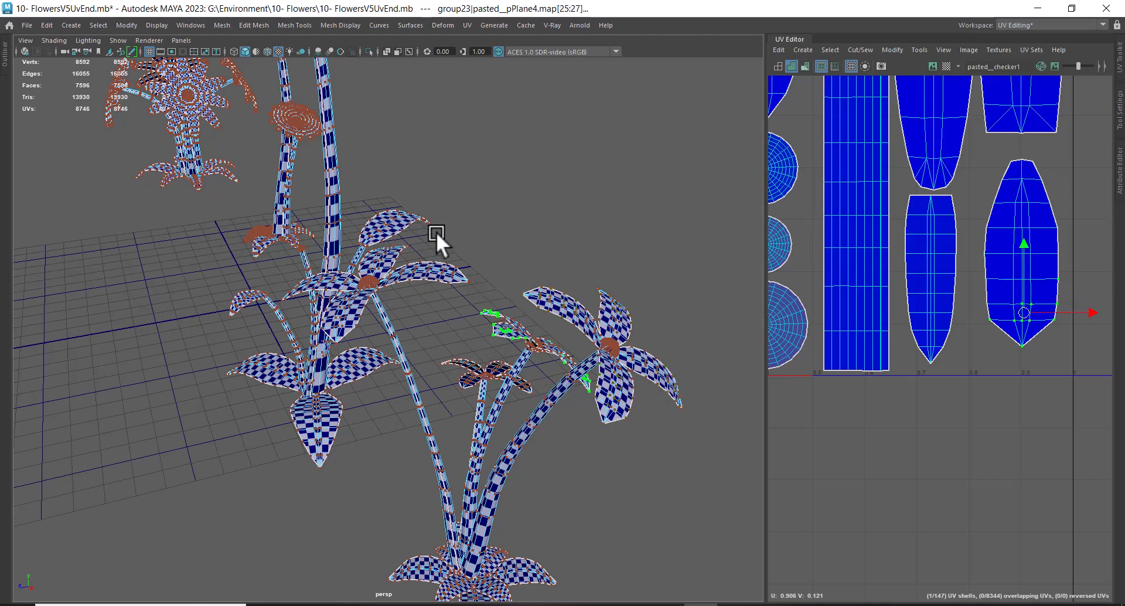
drag(429, 294, 429, 296)
scroll(444, 304, down, 5)
alt+middle_drag(429, 242, 466, 375)
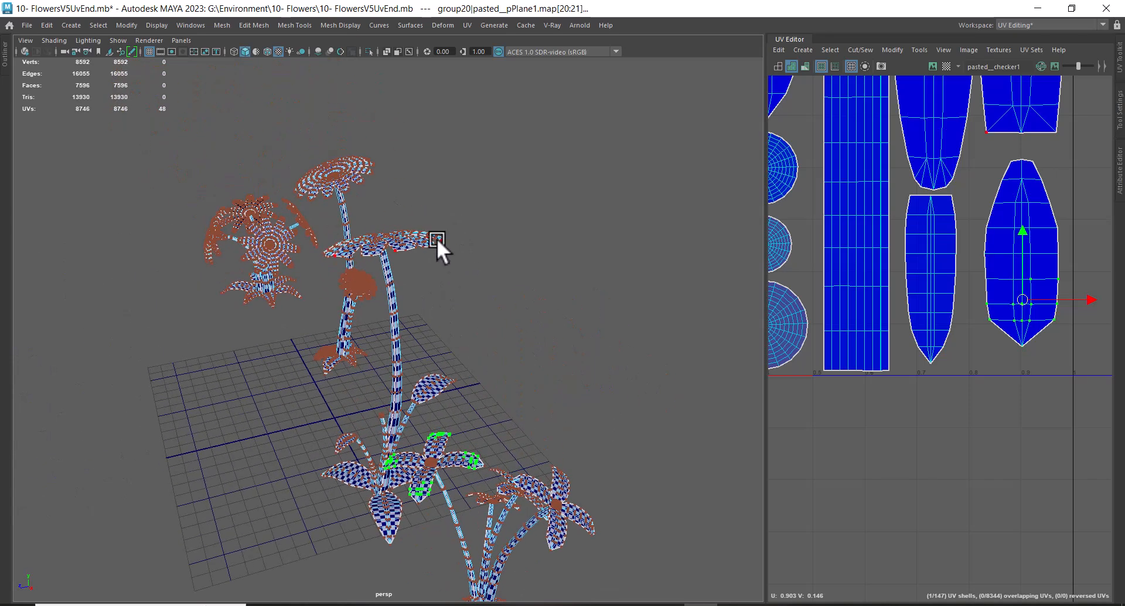
drag(440, 251, 469, 227)
key(ctrl+z)
Step: In object mode, select two petals of the small cluster's tall leaning bloom to show only their UV shell
alt+drag(410, 268, 464, 304)
alt+middle_drag(515, 353, 485, 243)
scroll(490, 281, up, 5)
alt+drag(497, 280, 550, 233)
right_drag(668, 100, 703, 81)
click(635, 194)
click(679, 120)
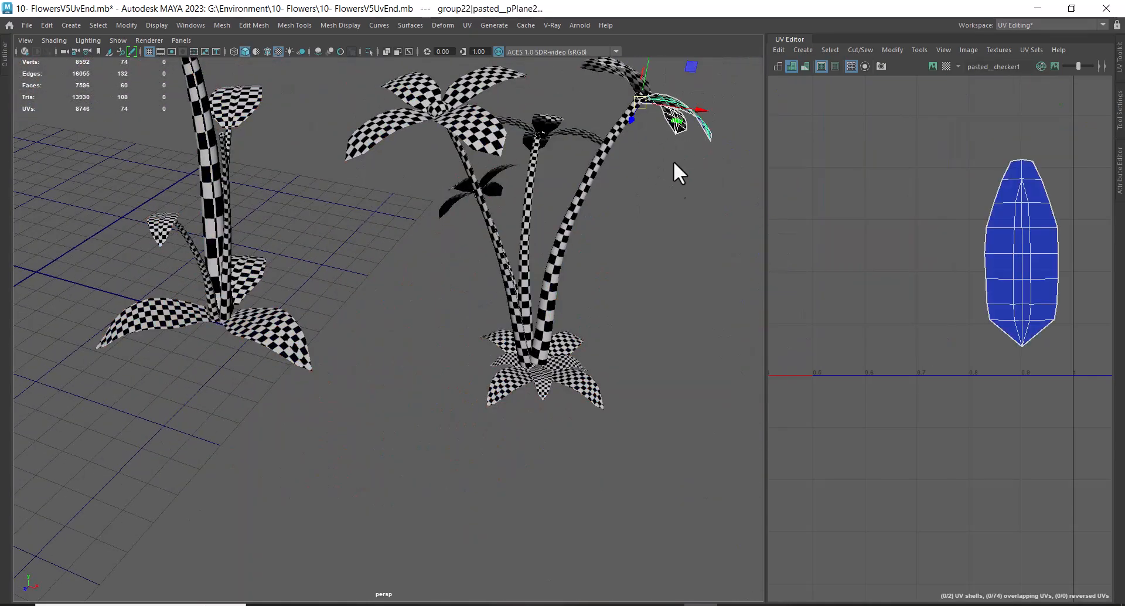
Step: Select the upper UVs of the isolated petal shell to see which petals share them, and deselect everything in object mode
alt+drag(647, 206, 591, 224)
right_drag(1022, 233, 1094, 170)
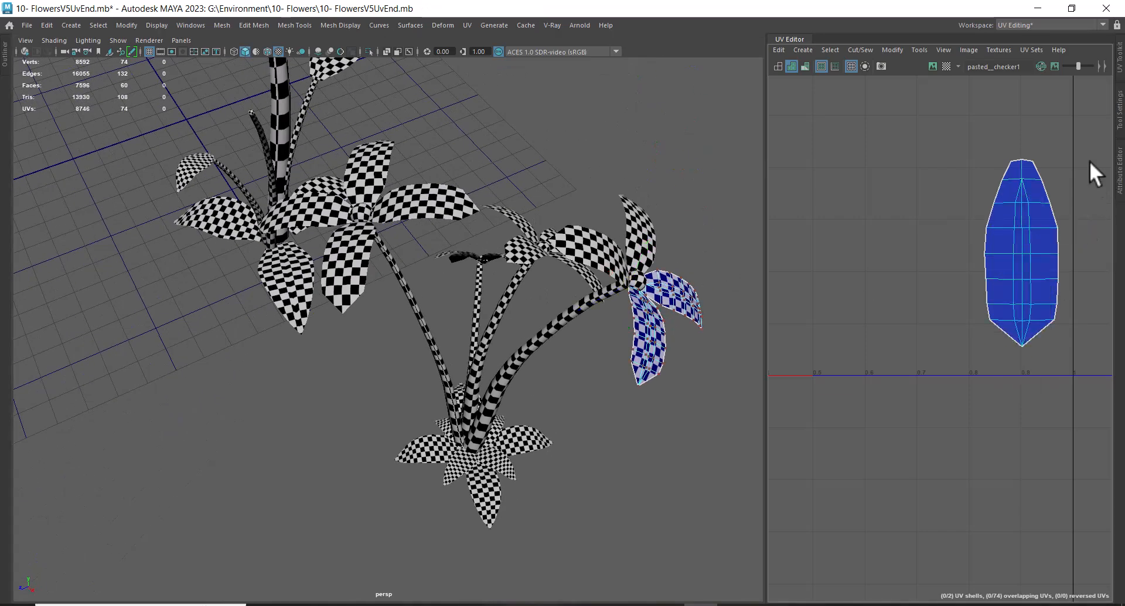
drag(1093, 157, 968, 206)
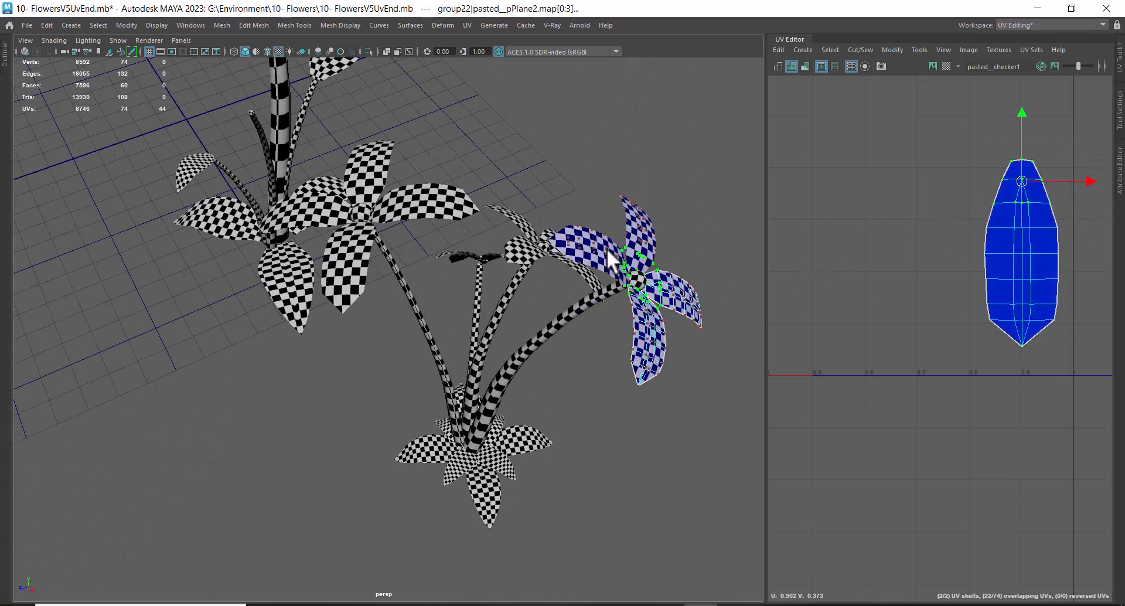
right_drag(609, 253, 723, 178)
click(723, 178)
alt+drag(588, 335, 574, 261)
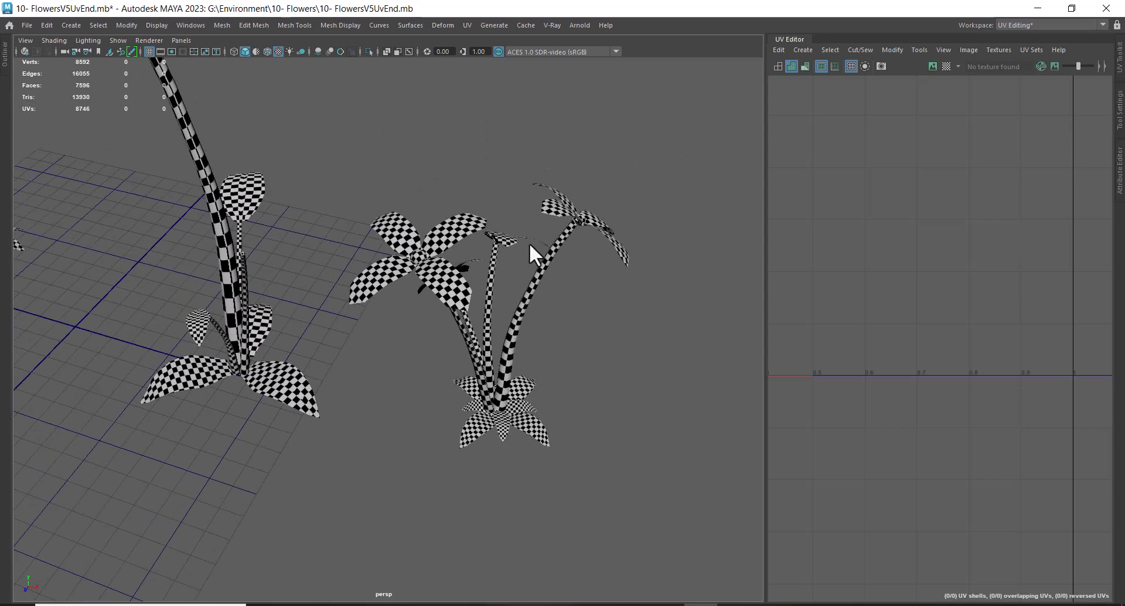
Step: Select the entire small flower cluster and extend the UV selection to the whole shared petal shell
drag(364, 161, 662, 532)
drag(1052, 223, 1084, 180)
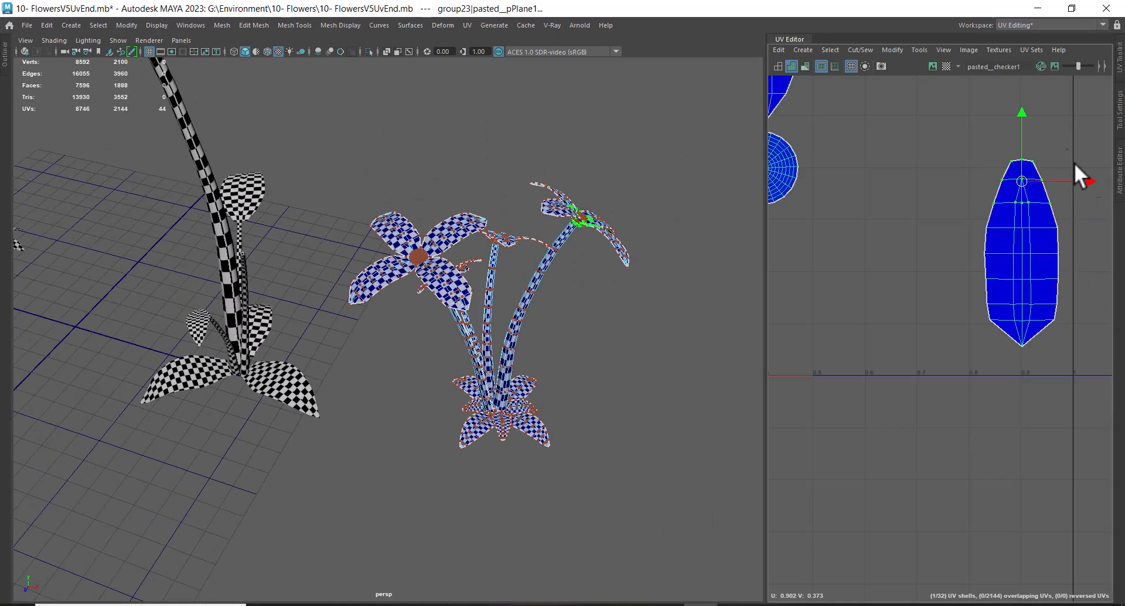
shift+right_drag(994, 197, 1062, 234)
alt+drag(657, 305, 573, 311)
mouse_move(594, 160)
shift+right_down()
mouse_move(601, 238)
mouse_move(594, 161)
shift+right_up()
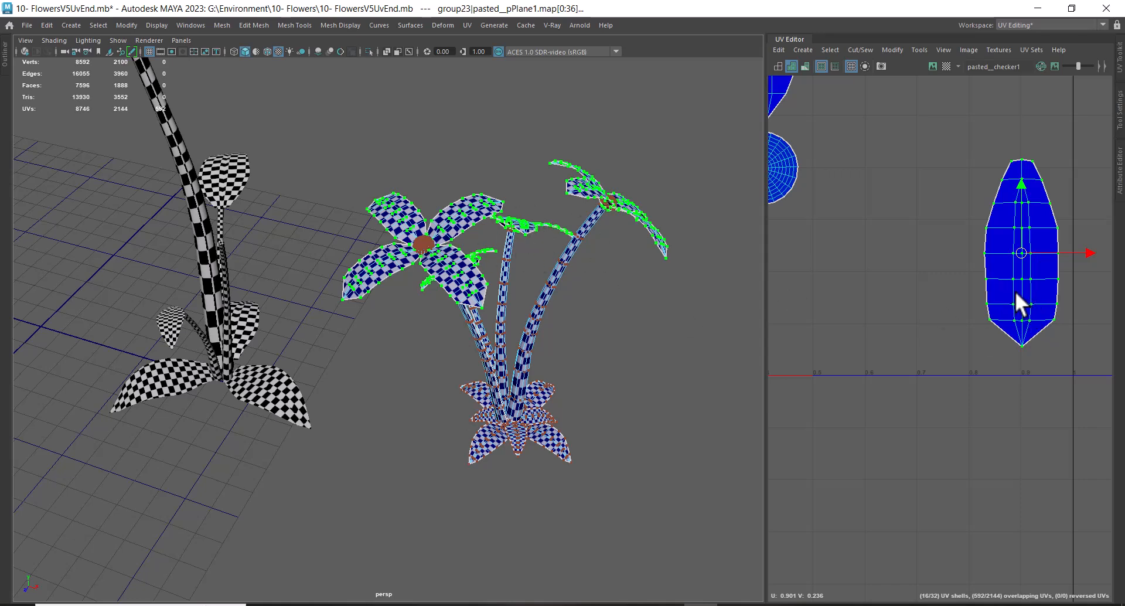
Step: Convert the petal UV selection to faces and to vertices, and return to object mode
ctrl+right_drag(1000, 208, 1007, 276)
alt+drag(635, 260, 613, 301)
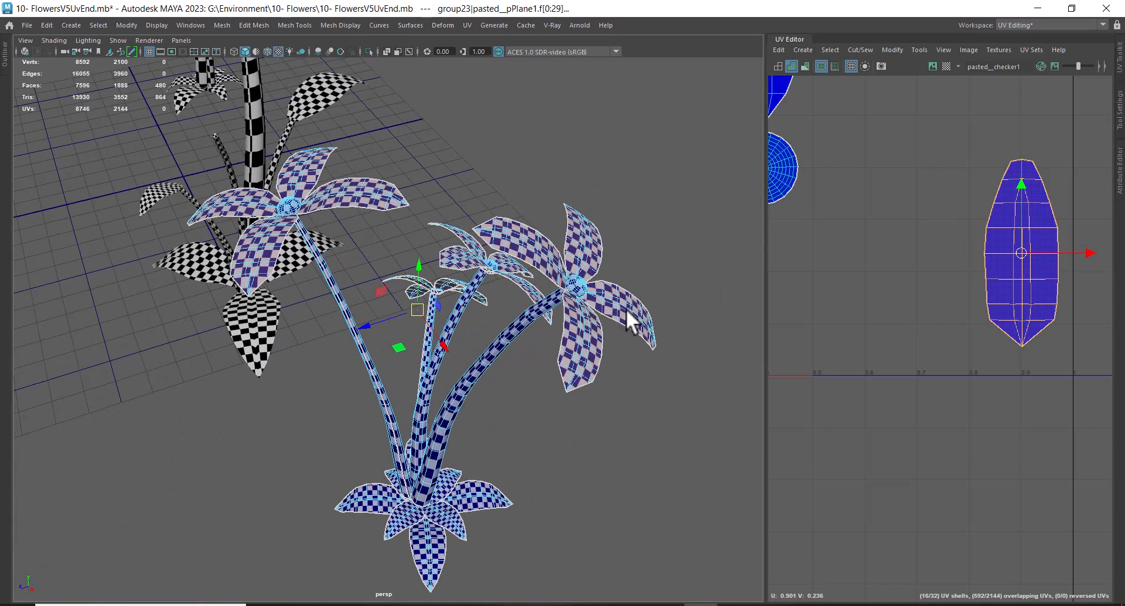
shift+right_click(584, 221)
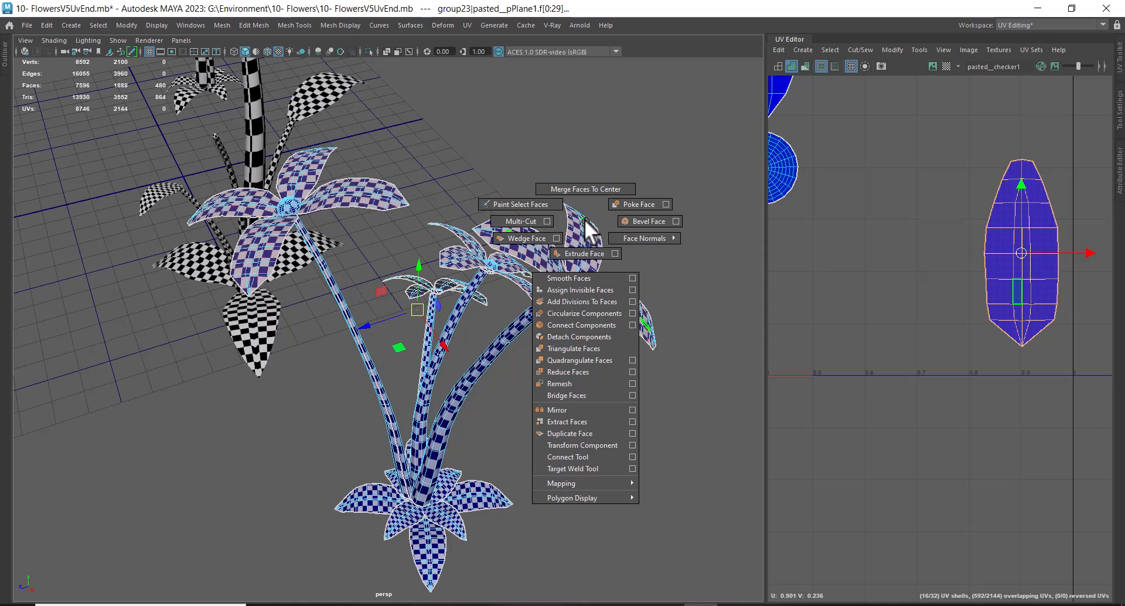
click(667, 277)
ctrl+right_drag(687, 273, 609, 272)
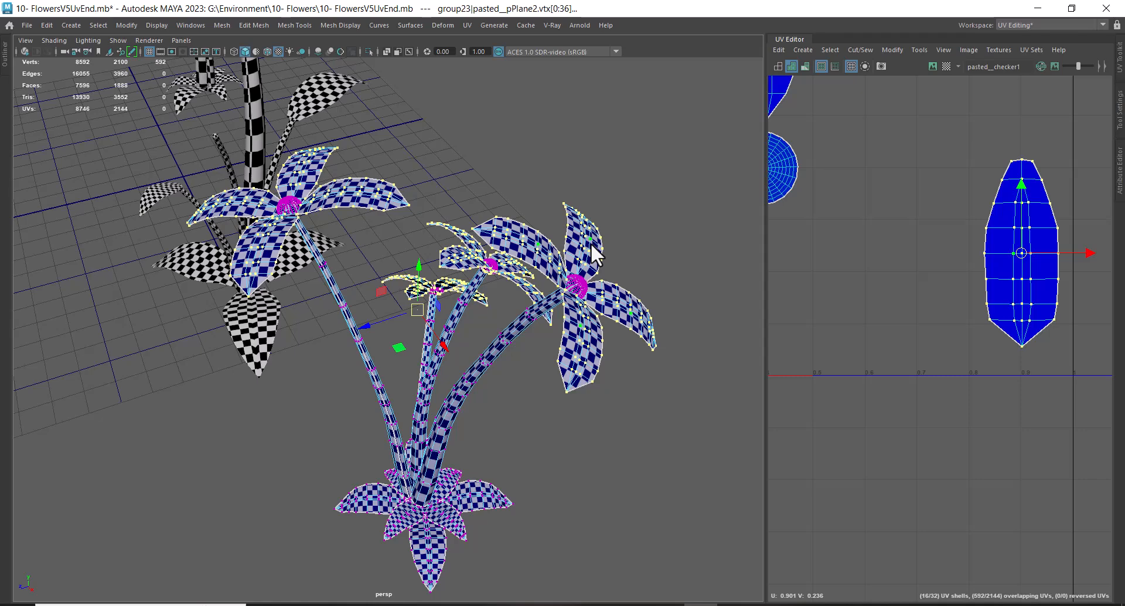
right_drag(591, 246, 666, 203)
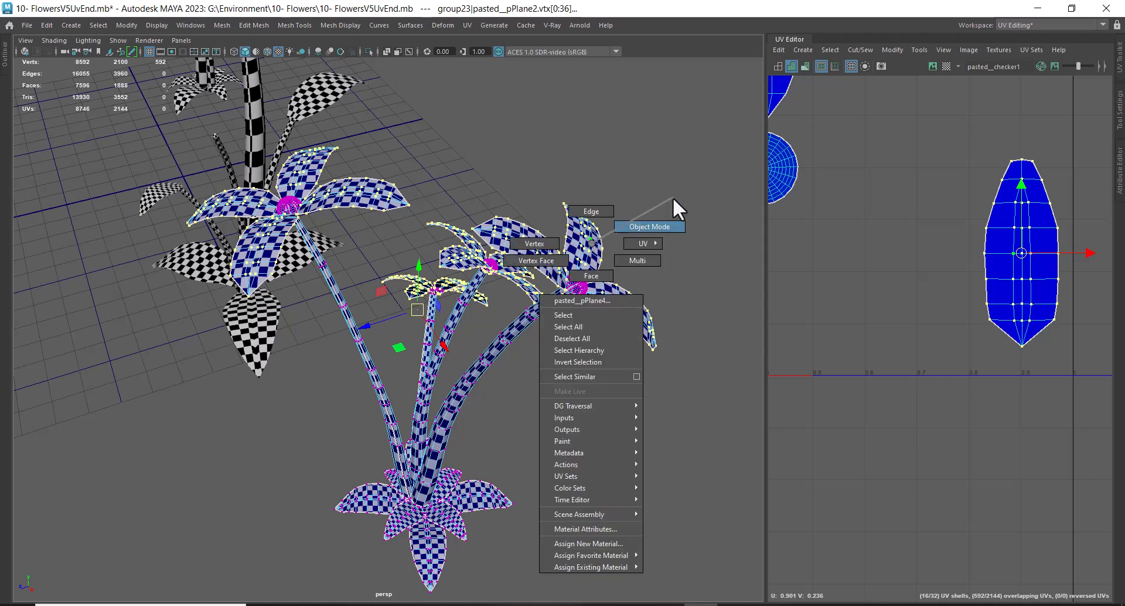
right_drag(673, 196, 673, 197)
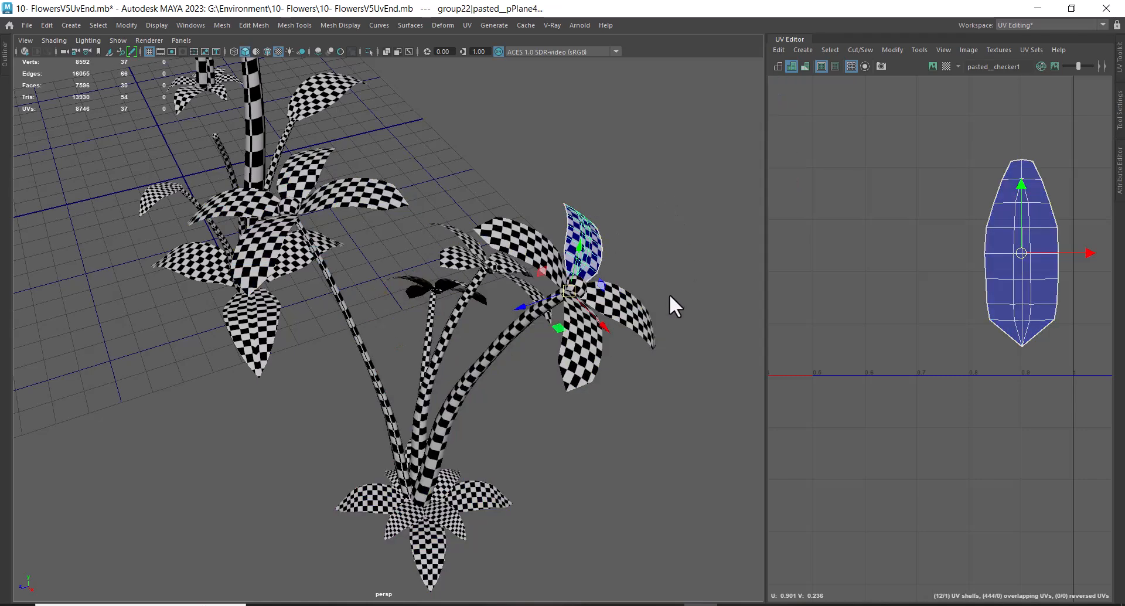
Step: Select the eight petal objects of the small cluster's two largest blooms
click(635, 322)
shift+click(591, 363)
shift+click(593, 226)
shift+click(546, 237)
shift+click(345, 207)
alt+drag(393, 325, 509, 344)
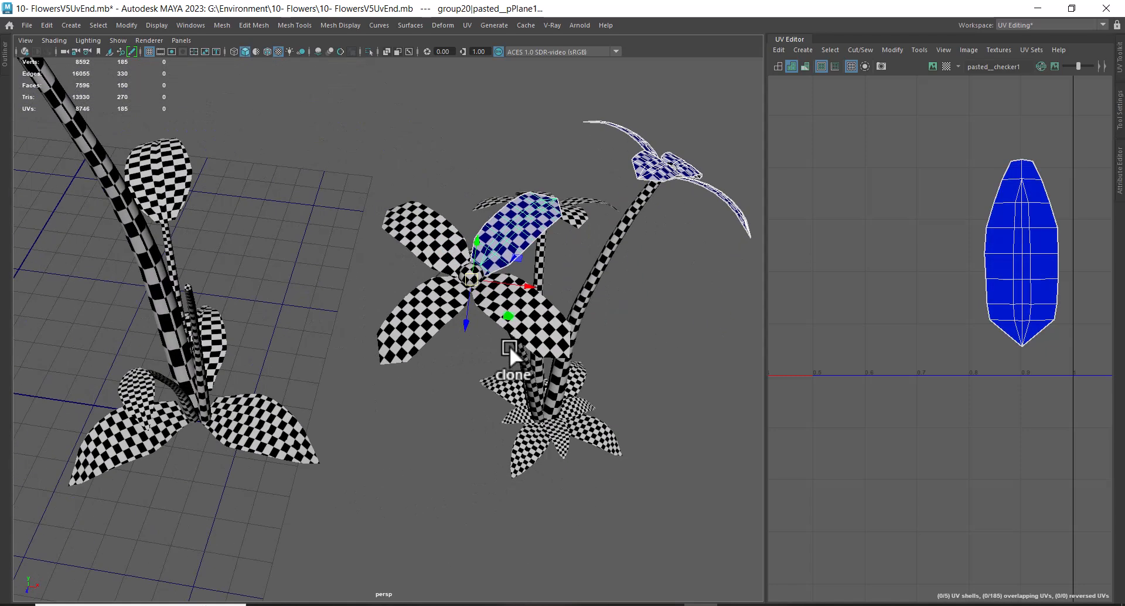
shift+click(527, 336)
shift+click(421, 218)
shift+click(428, 321)
Step: Add the petals of the cluster's two smaller blooms to the selection and combine all the petals into one mesh
alt+drag(670, 347, 392, 305)
alt+middle_drag(393, 305, 474, 375)
alt+right_drag(474, 375, 518, 413)
shift+click(369, 218)
shift+click(266, 159)
shift+click(211, 271)
shift+click(306, 300)
shift+click(353, 285)
shift+click(399, 267)
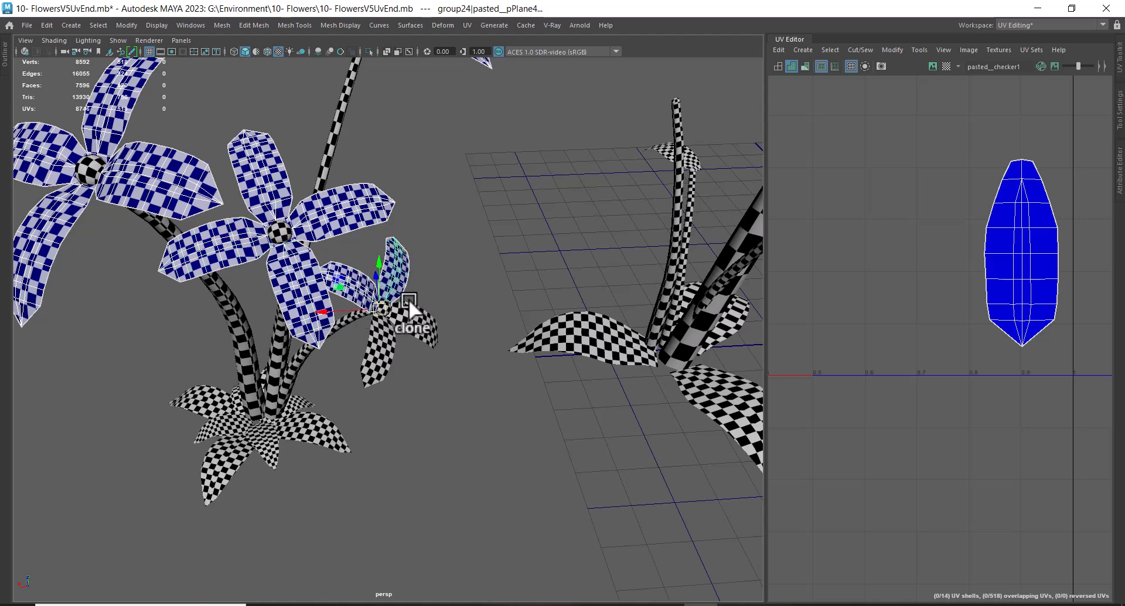
shift+click(390, 346)
shift+right_drag(462, 212, 448, 458)
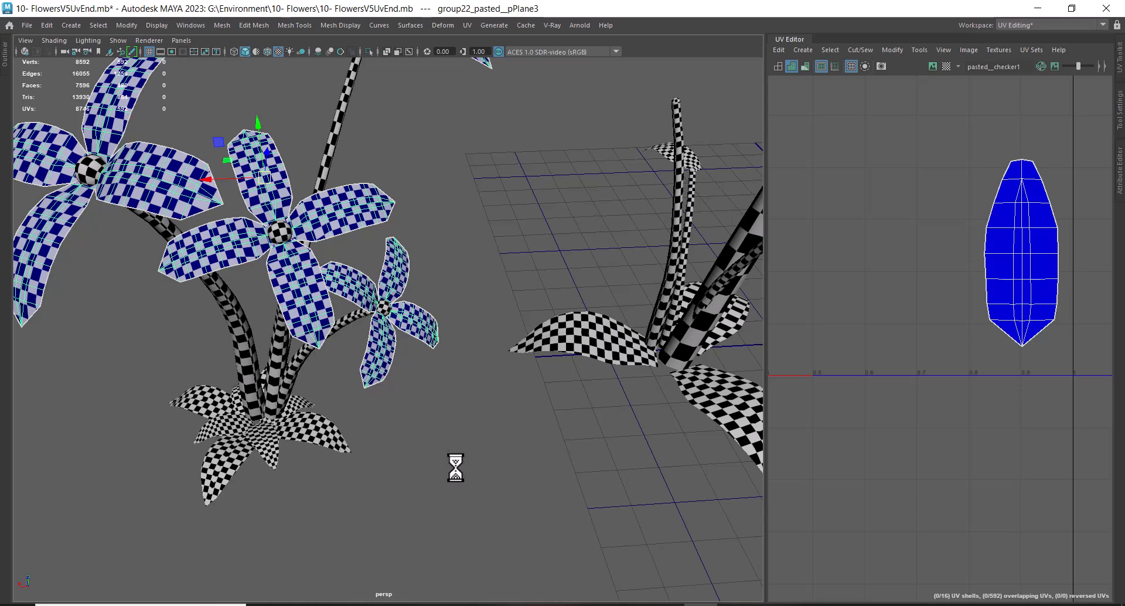
Step: Select the combined petal mesh and inspect it from another side
alt+drag(360, 383, 422, 382)
click(457, 428)
click(350, 312)
alt+right_drag(410, 423, 344, 294)
alt+drag(344, 293, 504, 332)
Step: Select all four flower models and widen the UV editor to show their complete UV layout
alt+right_drag(504, 332, 234, 186)
drag(253, 203, 588, 431)
alt+right_drag(543, 394, 536, 451)
alt+middle_drag(481, 473, 591, 487)
alt+right_drag(892, 492, 772, 438)
drag(767, 408, 574, 410)
alt+right_drag(853, 424, 849, 417)
alt+middle_drag(849, 417, 854, 447)
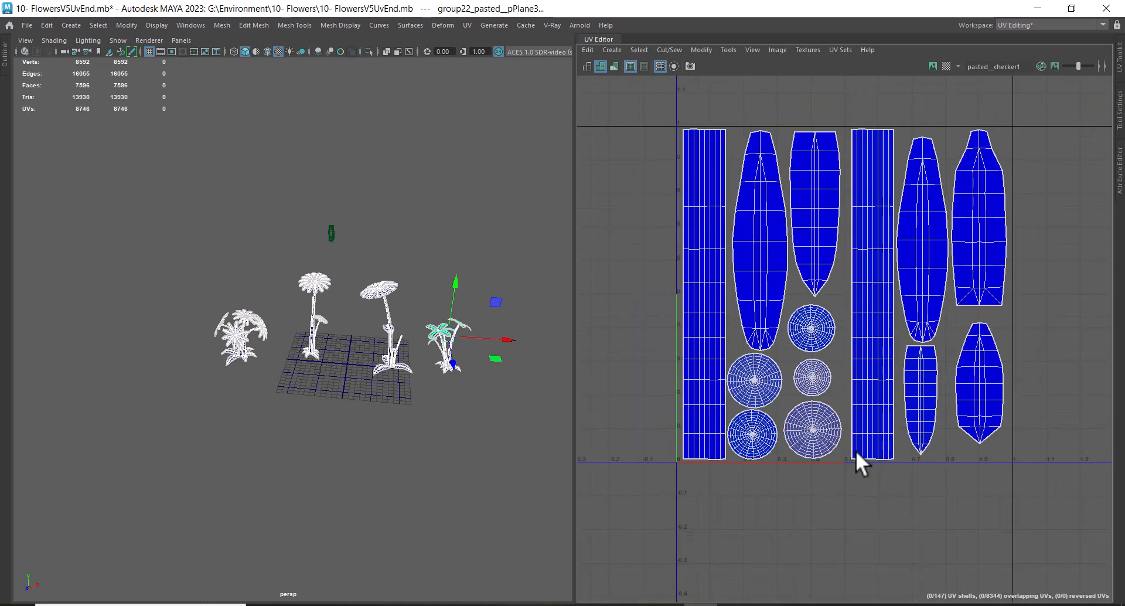
alt+right_drag(347, 317, 468, 423)
alt+middle_drag(468, 423, 357, 405)
scroll(356, 398, up, 4)
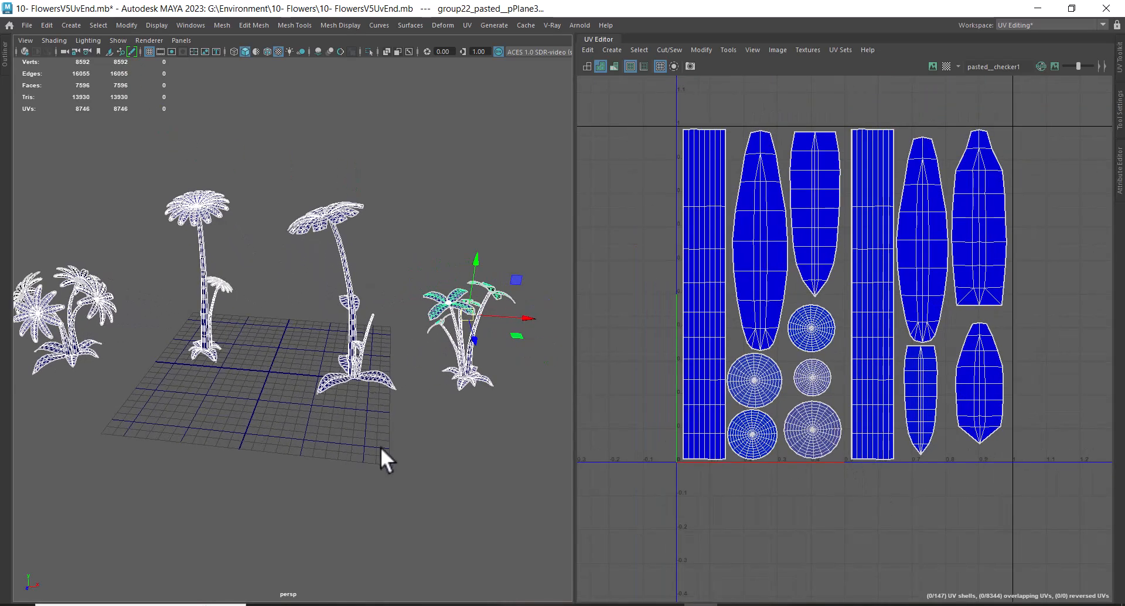
Step: Export the selected flower models as the FBX file "10- FlowersMayaToSubsV1.fbx" in G:\Environment\10- Flowers and dismiss the export report
click(26, 23)
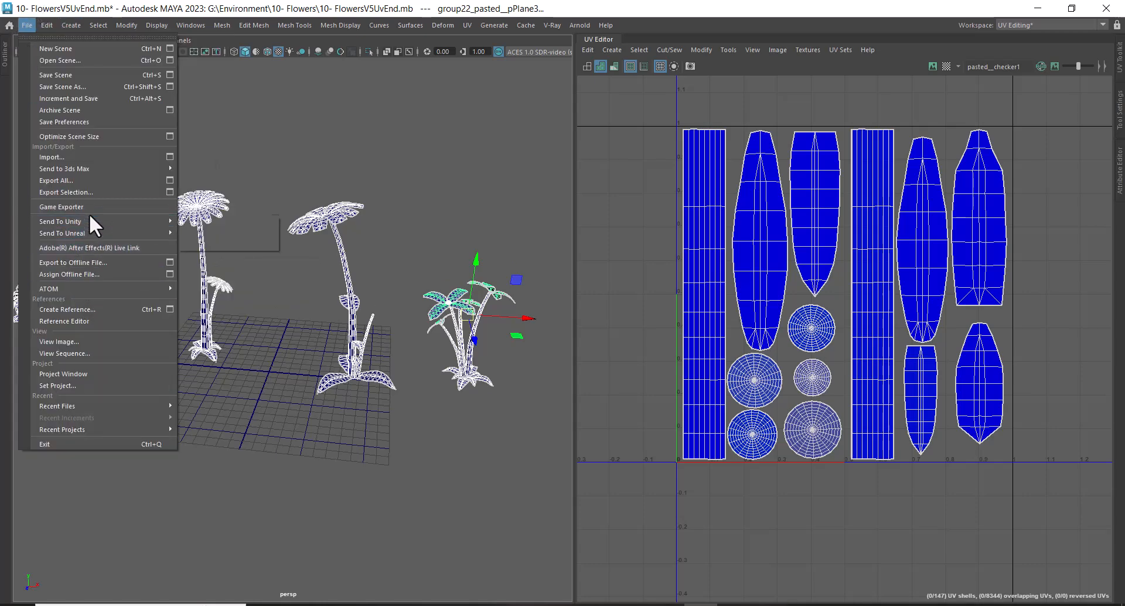
click(90, 191)
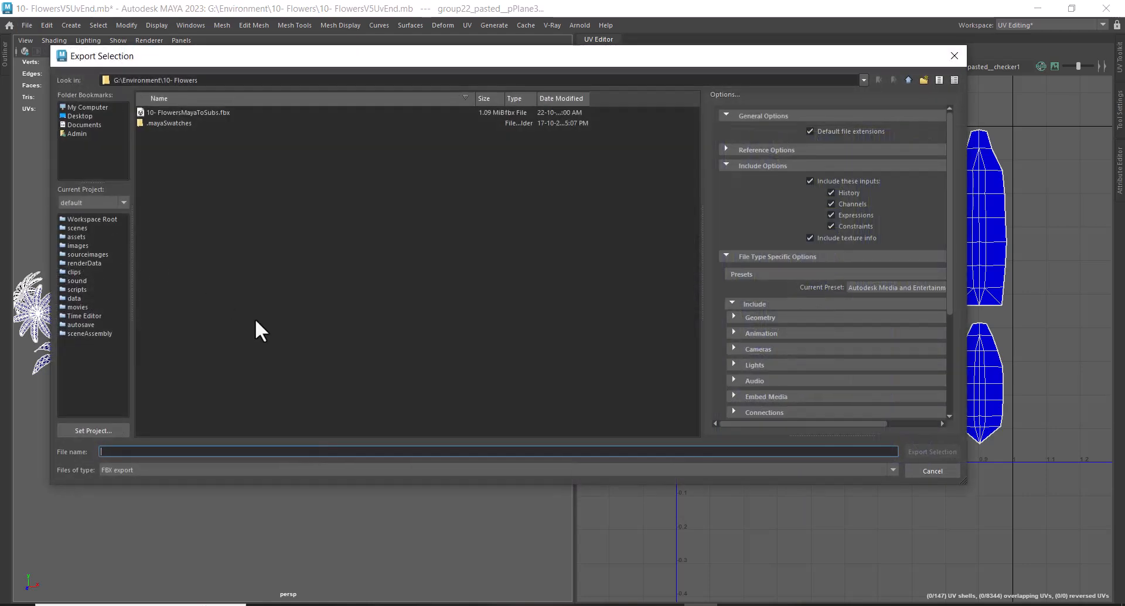
click(174, 111)
click(169, 452)
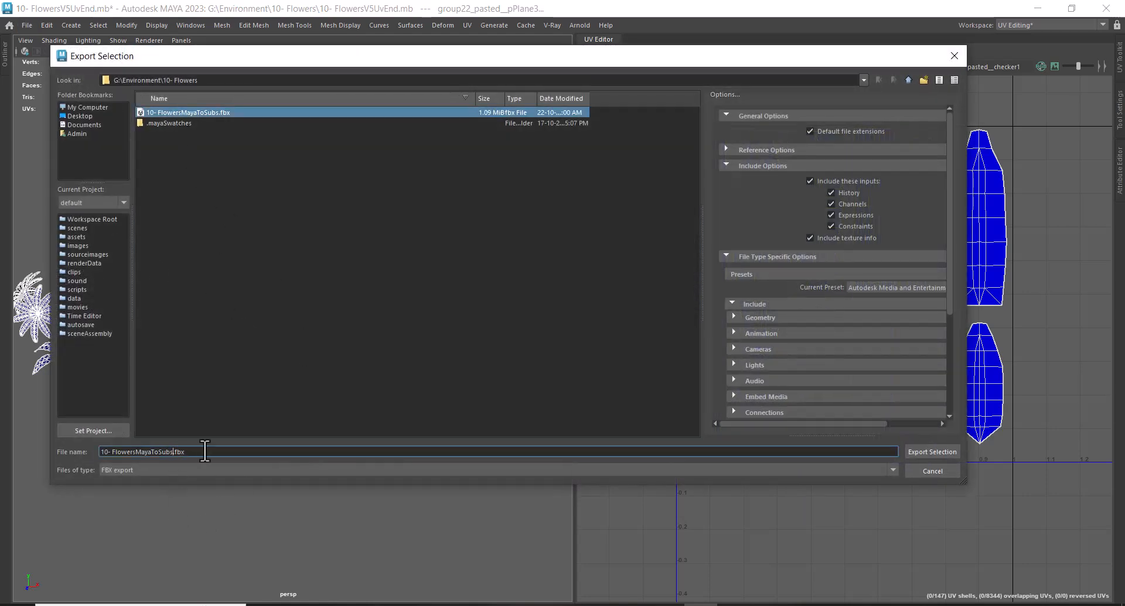
text(V1)
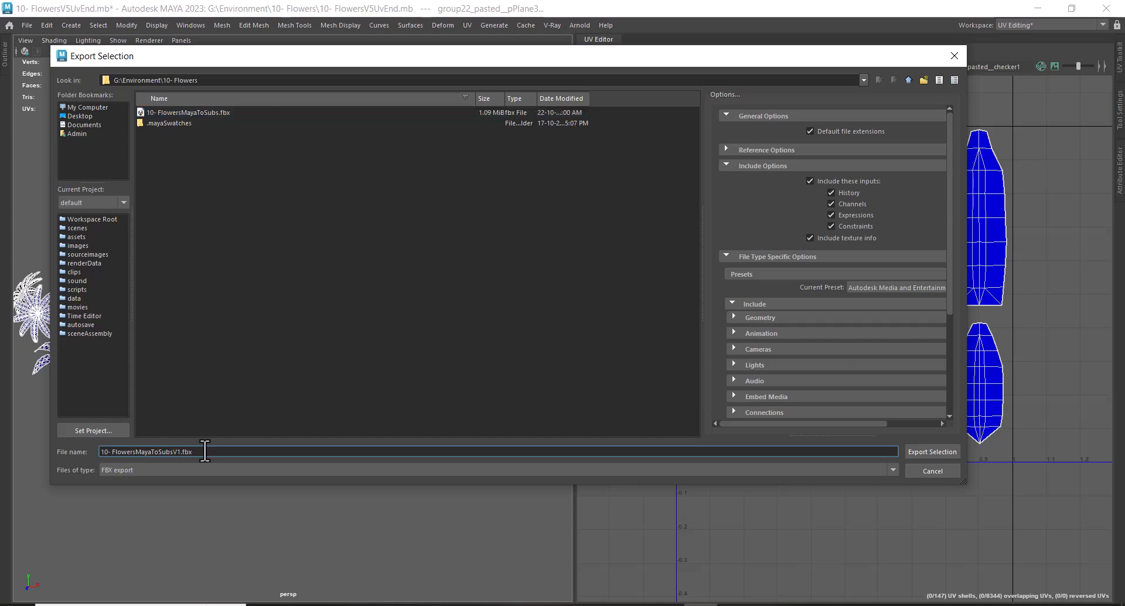
key(Return)
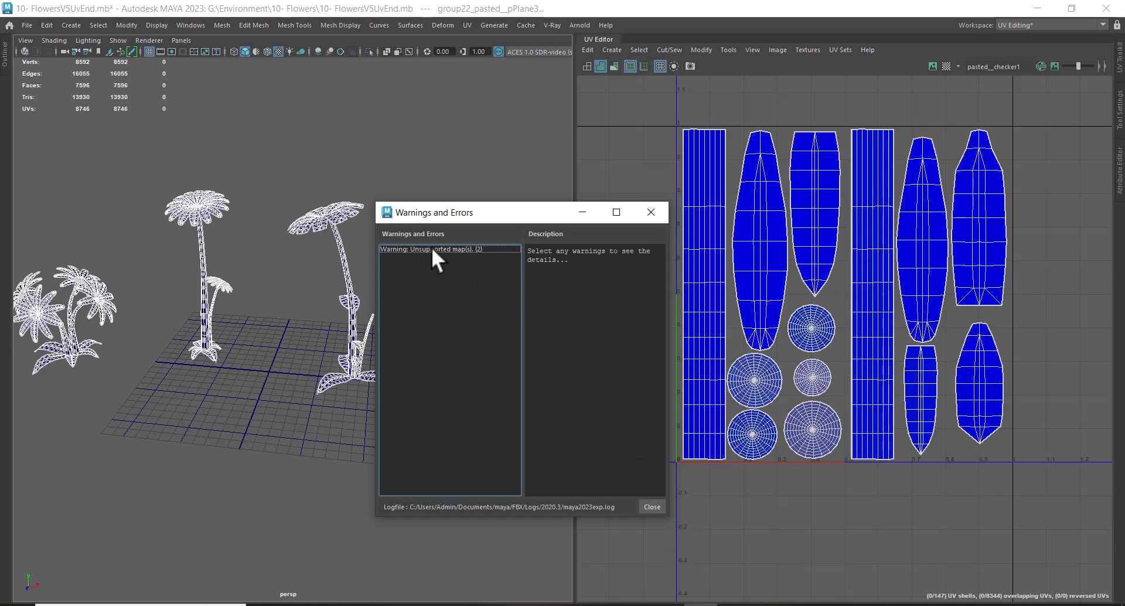
click(652, 507)
Step: Assign the existing lambert1 material to all four flower models
scroll(368, 375, down, 3)
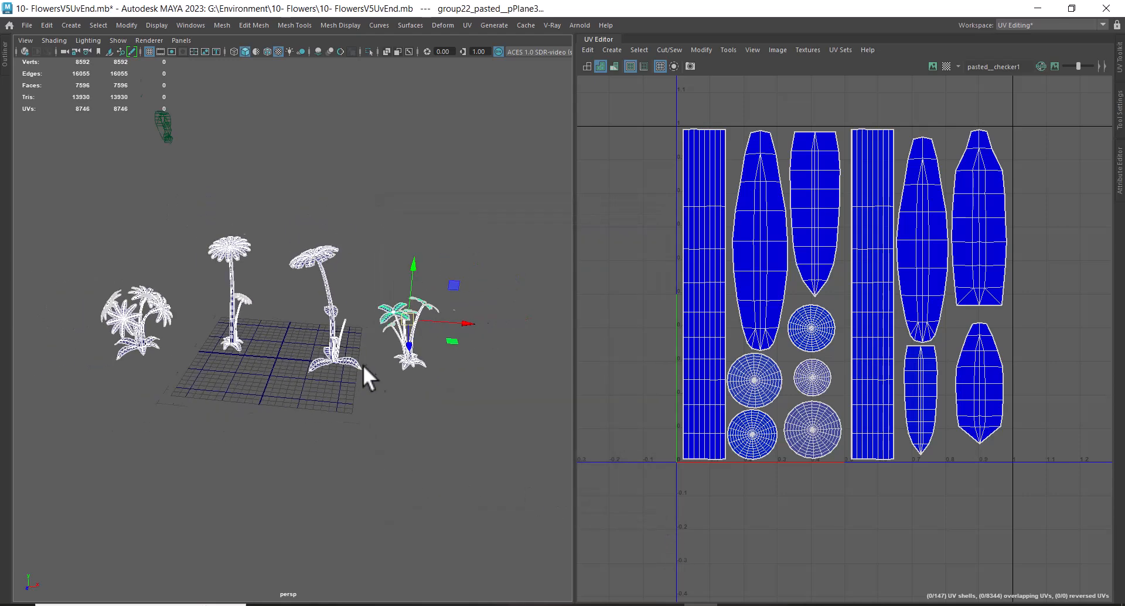
right_click(128, 241)
mouse_move(156, 563)
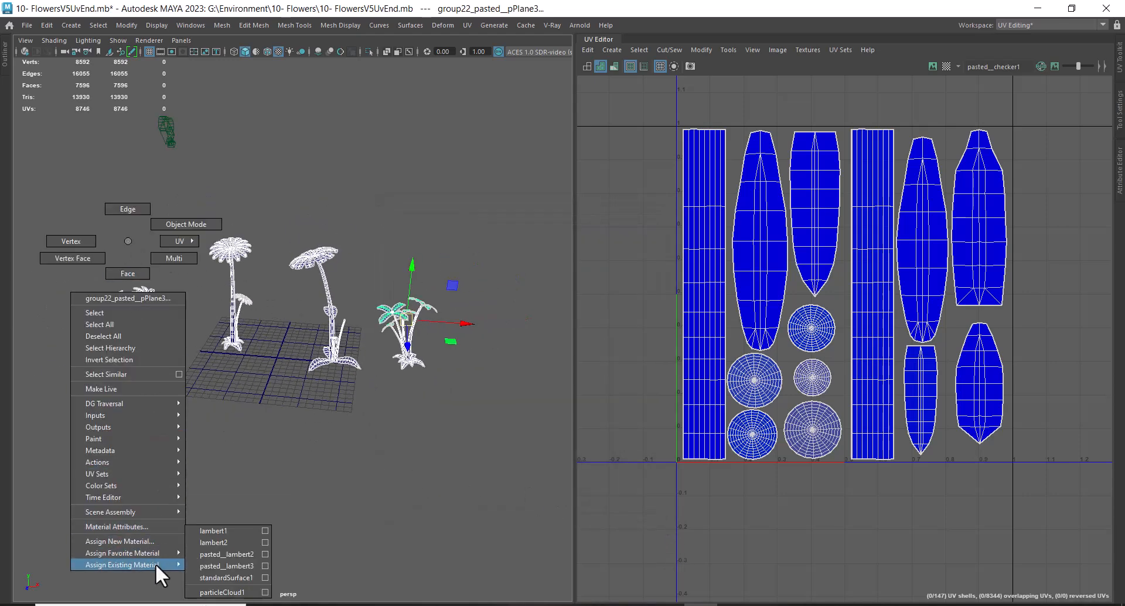
click(221, 531)
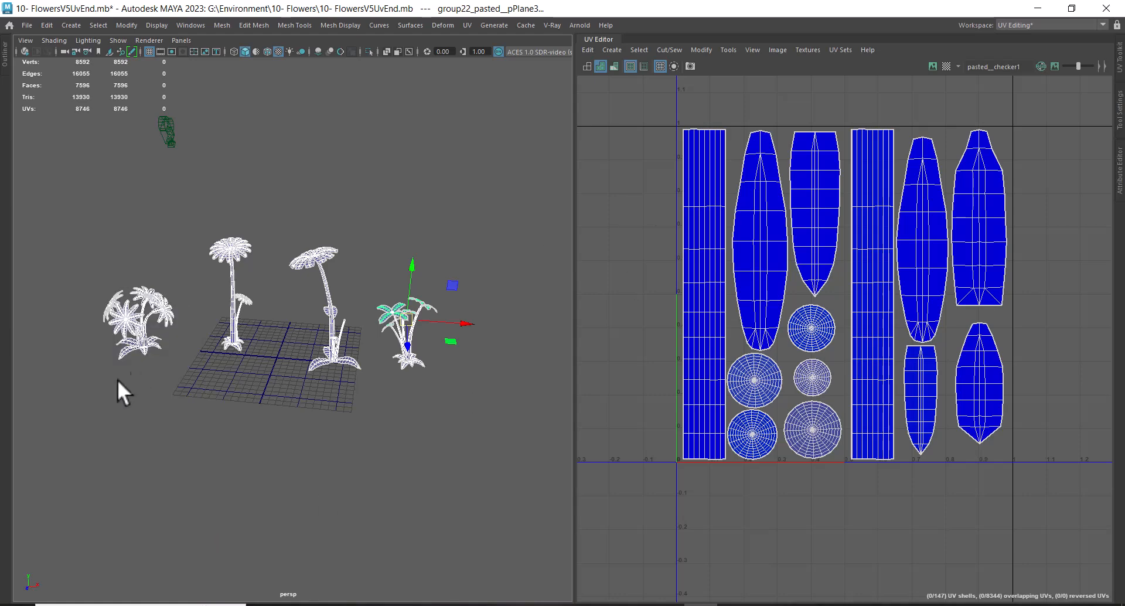
Step: Open the Hypershade and delete the scene's unused nodes
key(space)
drag(437, 371, 493, 354)
click(762, 40)
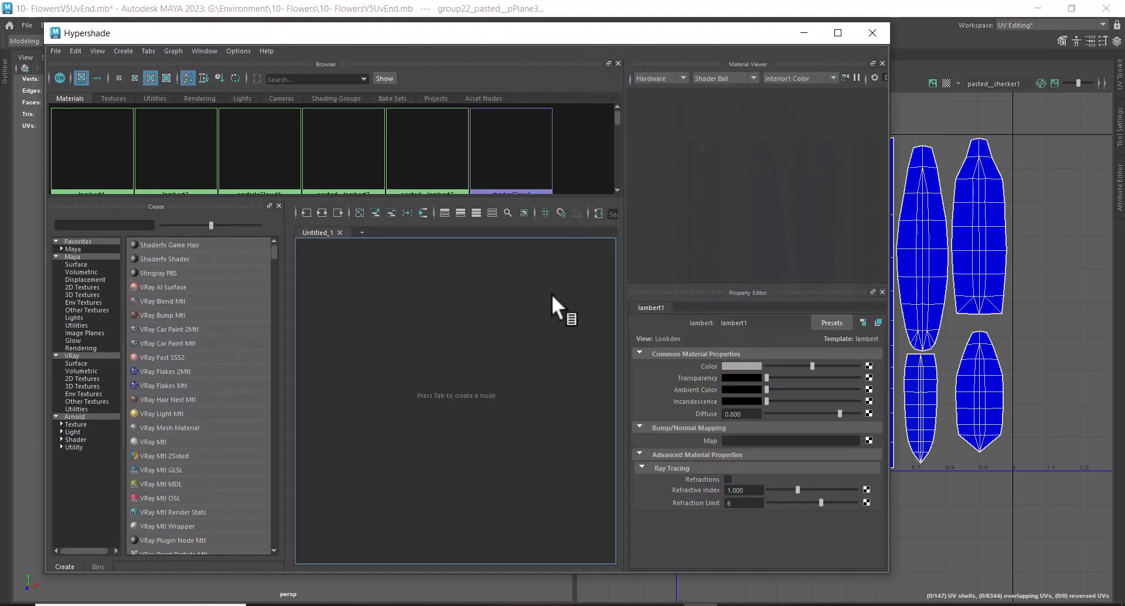
drag(195, 37, 501, 171)
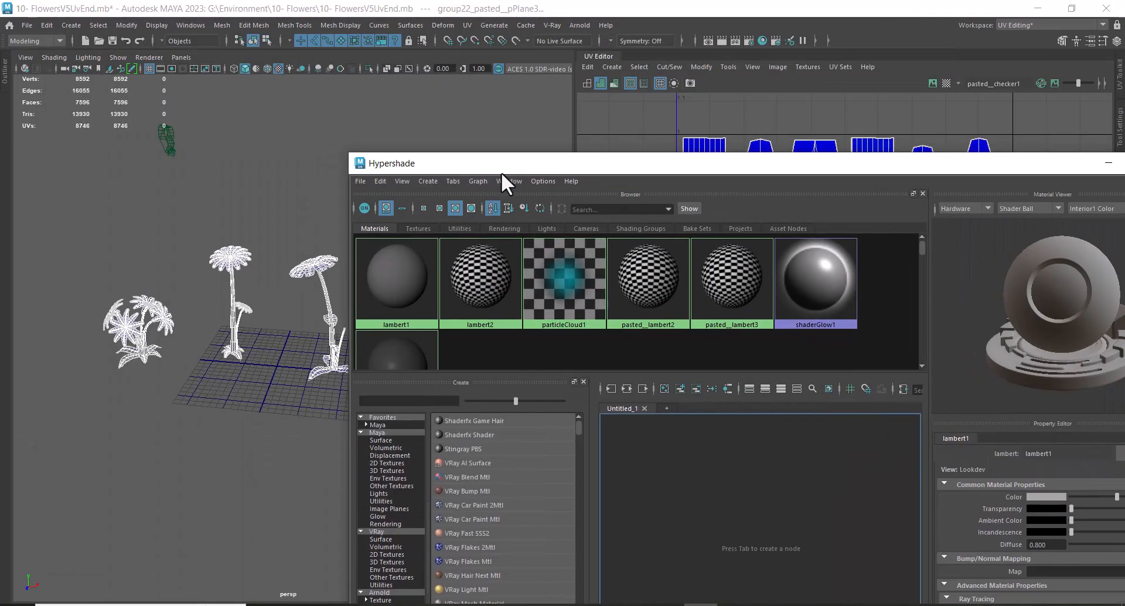
click(380, 182)
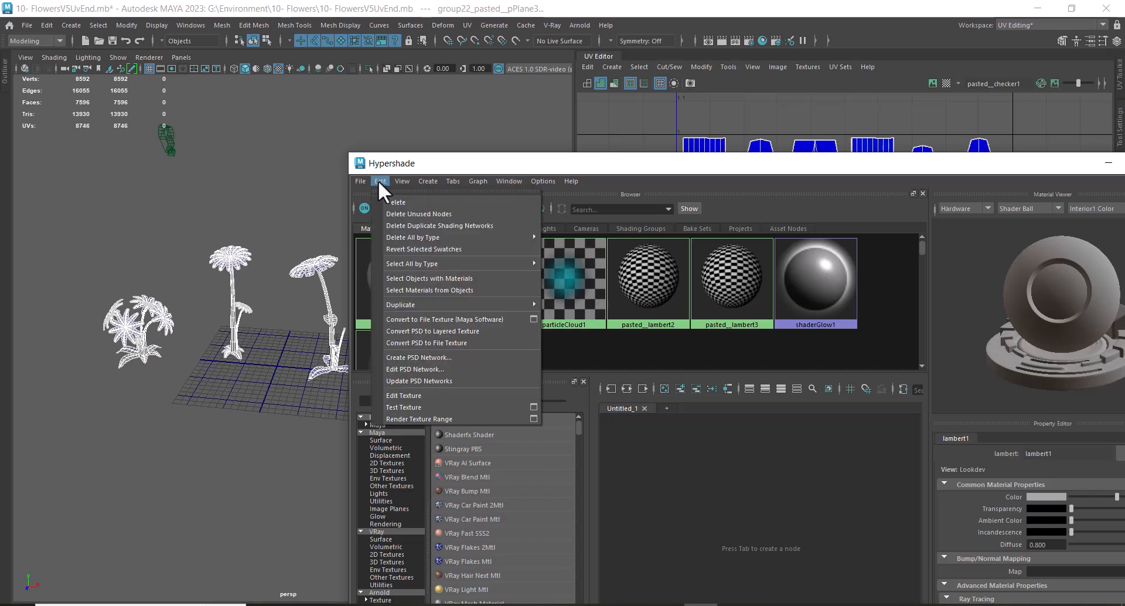
click(428, 214)
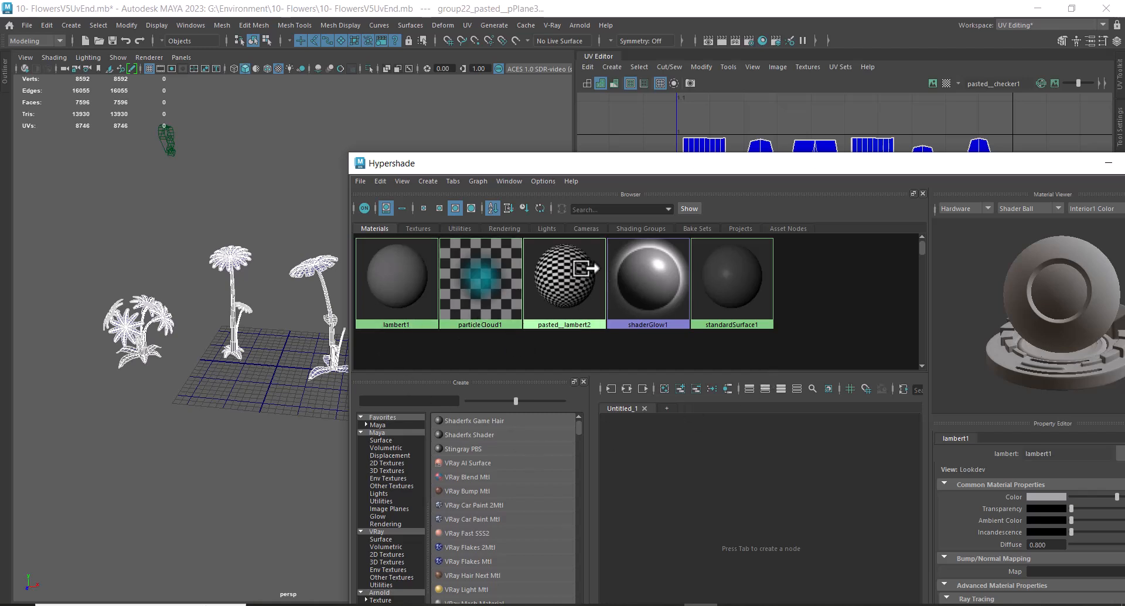
Step: Delete the remaining checker material pasted__lambert2 and move the Hypershade window clear of the flower models
click(580, 270)
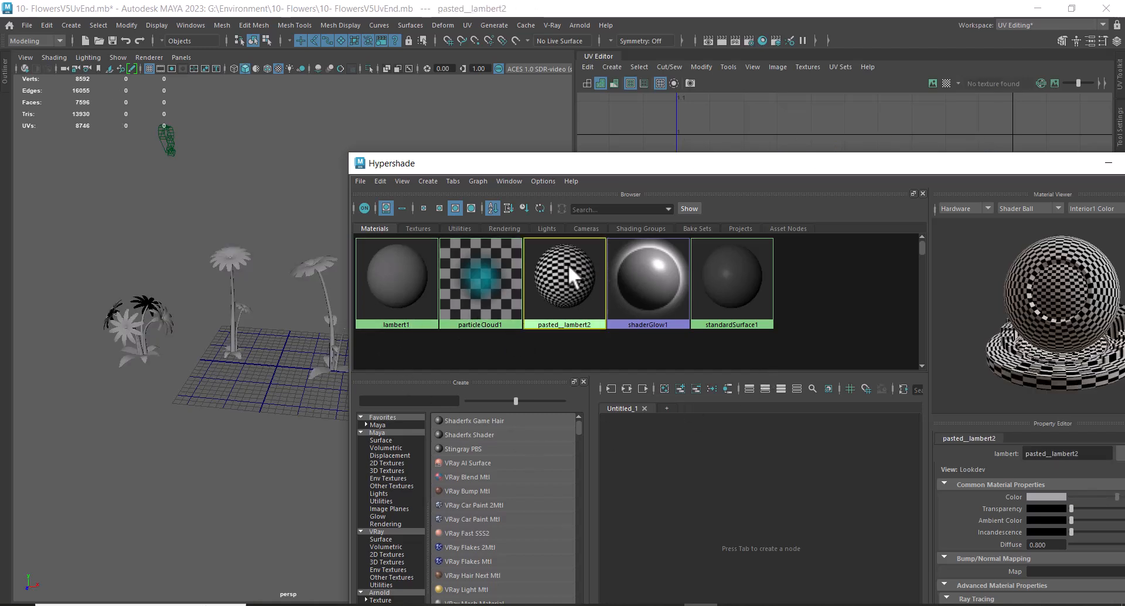
key(Delete)
drag(620, 173, 864, 184)
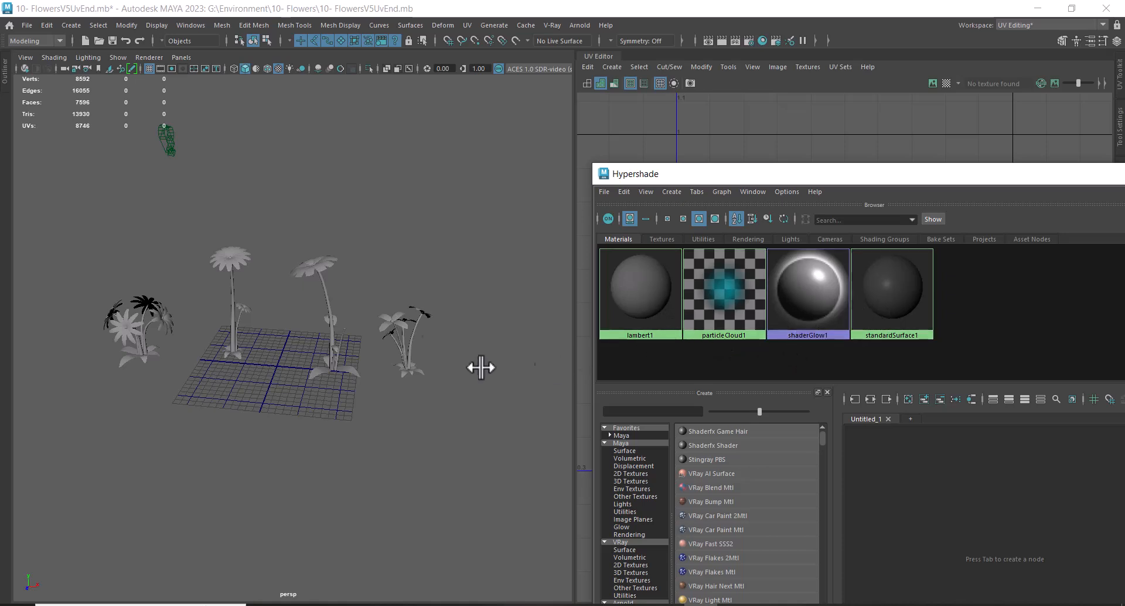
Step: Select all four flower models, reassign lambert1 to them and delete their construction history
drag(83, 213, 469, 382)
right_drag(230, 251, 318, 565)
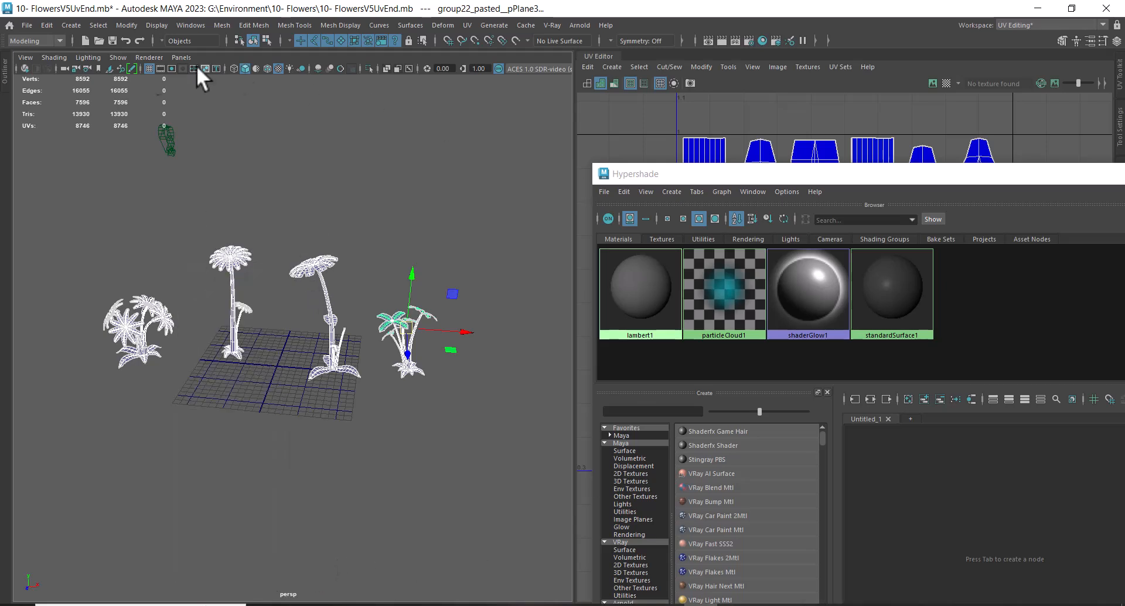
click(46, 26)
mouse_move(145, 166)
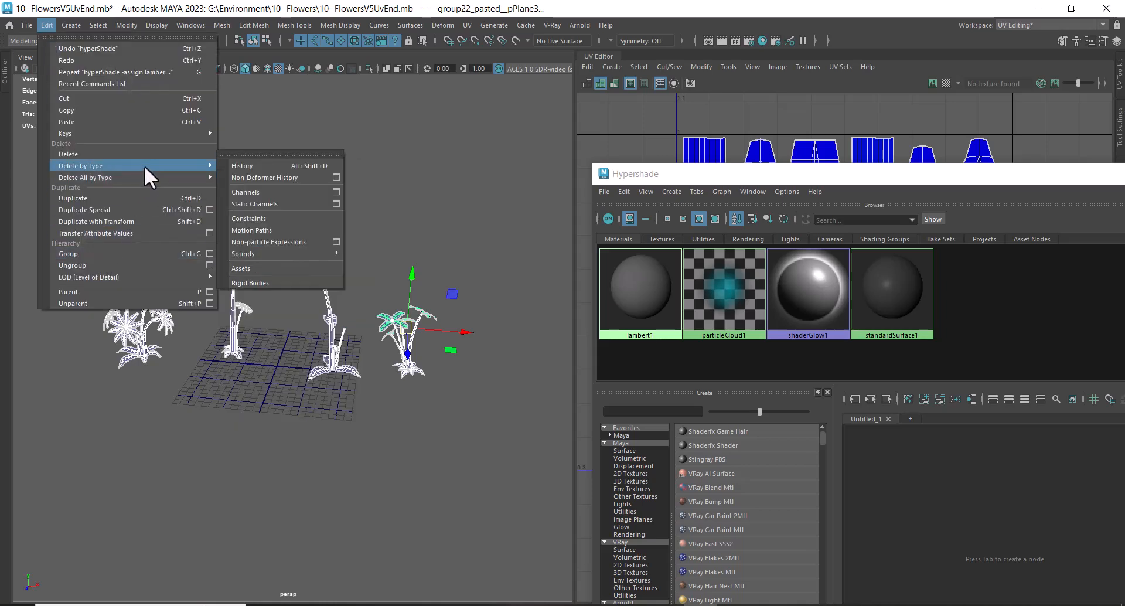
click(264, 166)
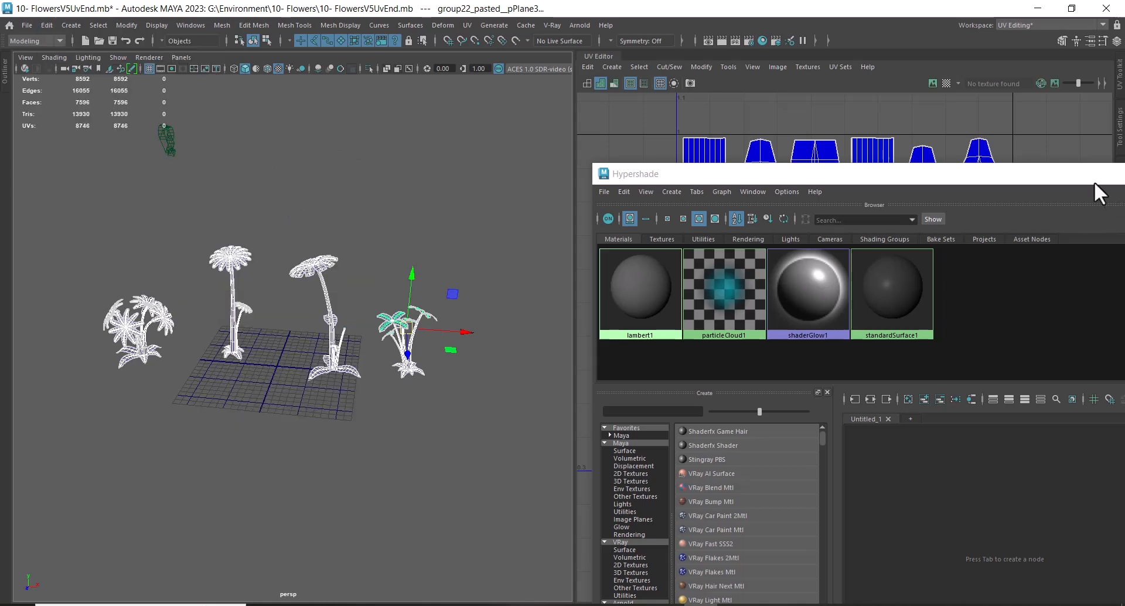
Step: Dismiss the Hypershade window and export the selected flowers as FBX, overwriting 10- FlowersMayaToSubsV1.fbx
drag(1087, 174, 629, 240)
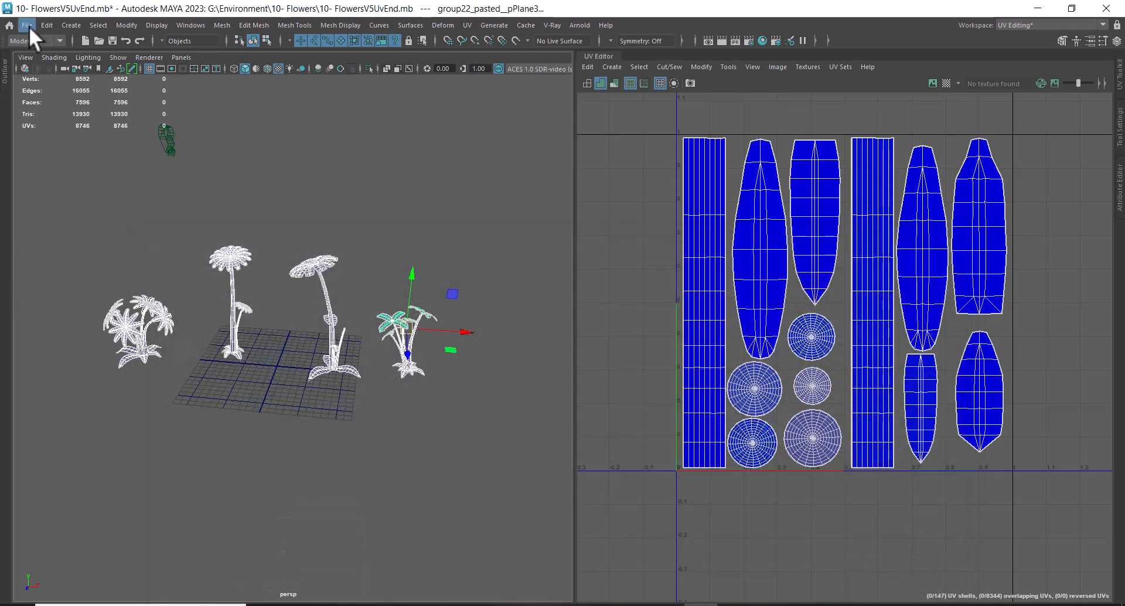
click(27, 25)
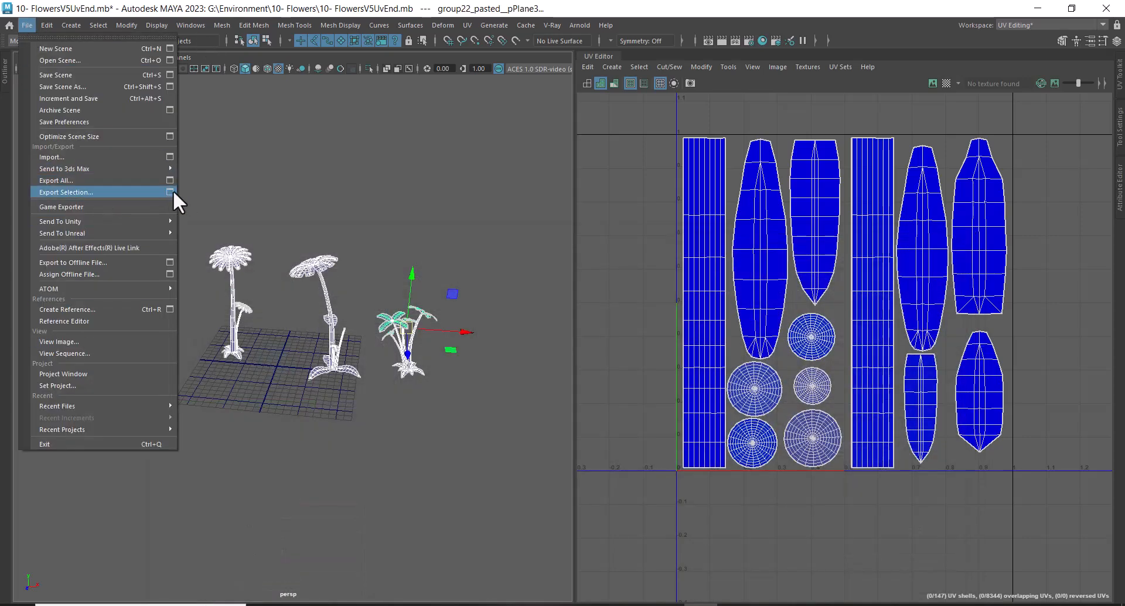
click(125, 192)
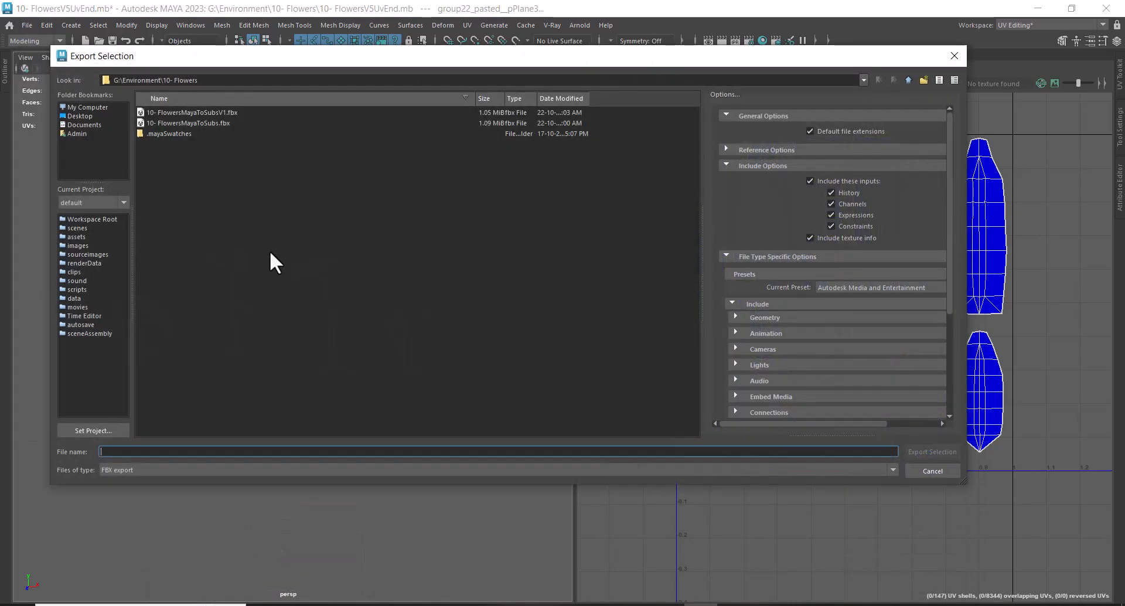
click(204, 113)
click(931, 450)
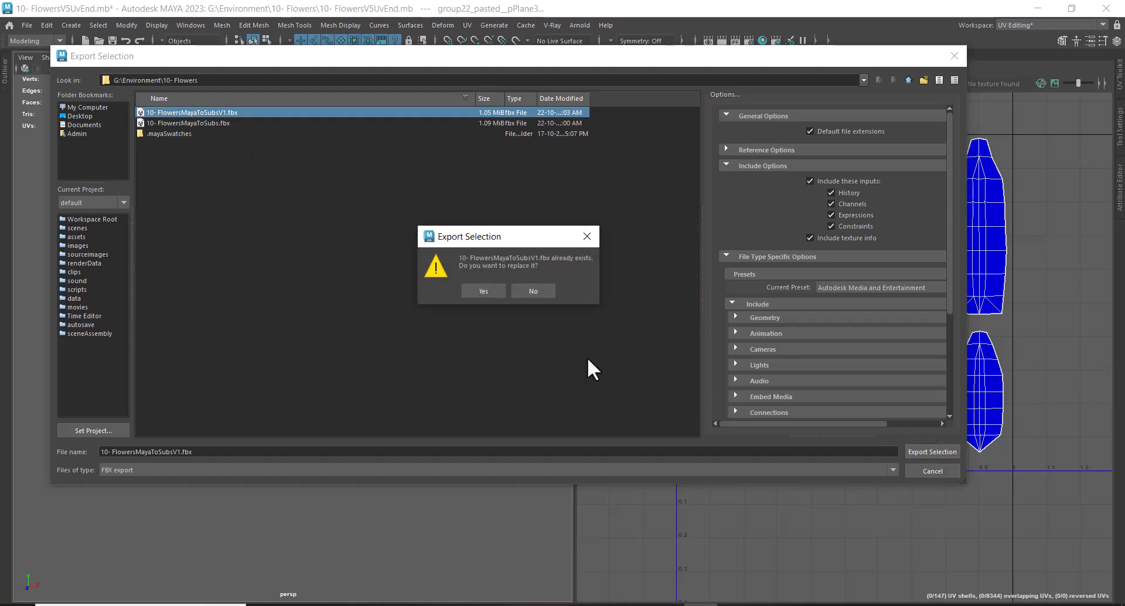
click(475, 290)
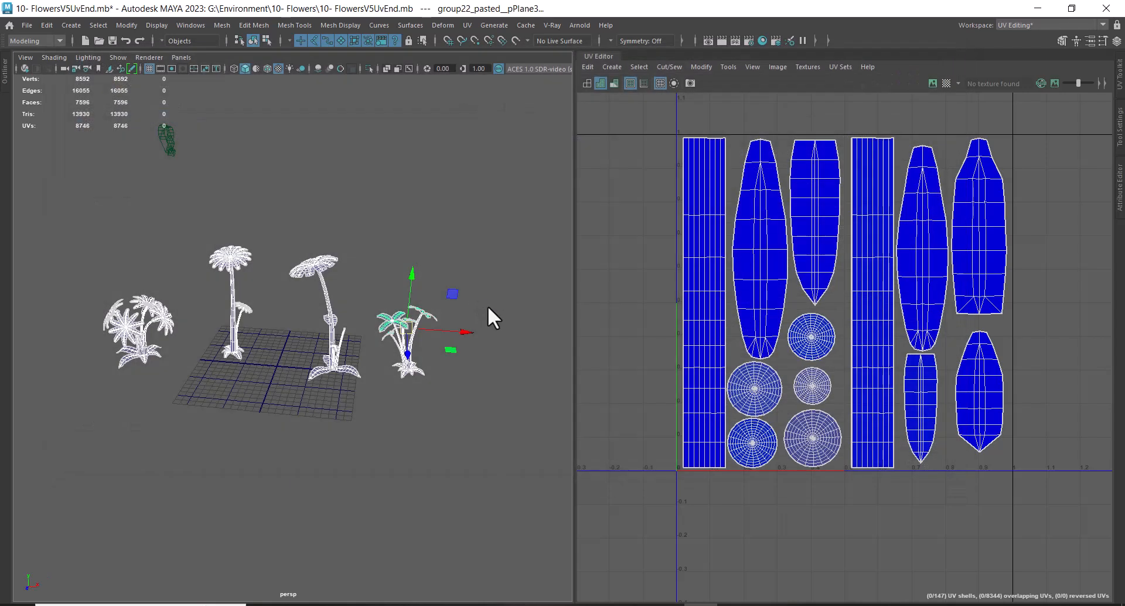
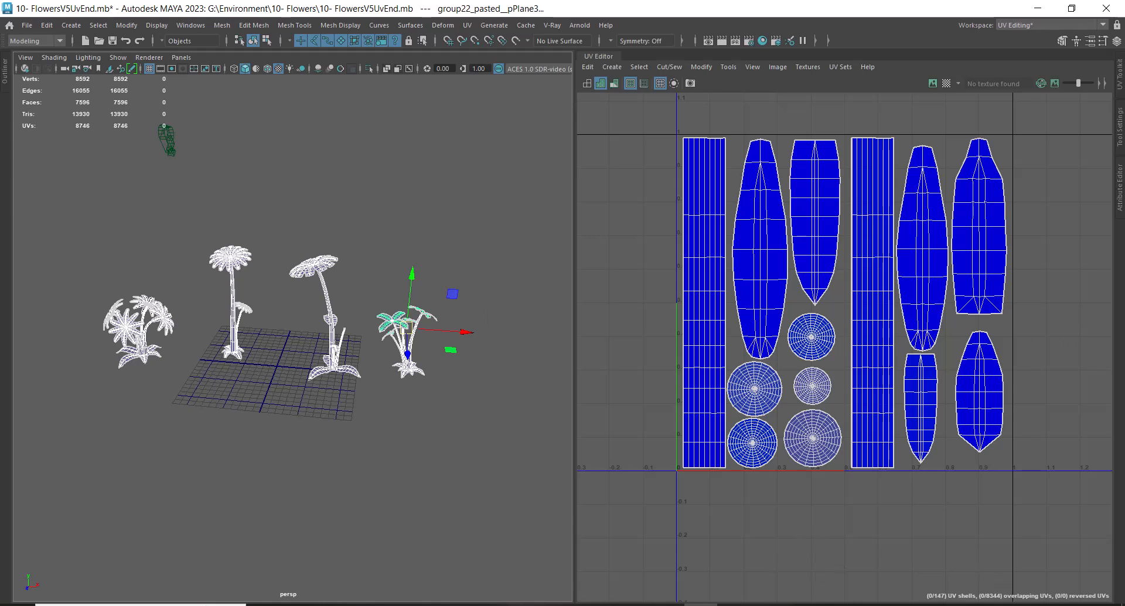
Step: Switch to Substance 3D Painter and create a new project from 10- FlowersMayaToSubsV1.fbx, discarding the open project's changes
key(alt+Tab)
click(12, 25)
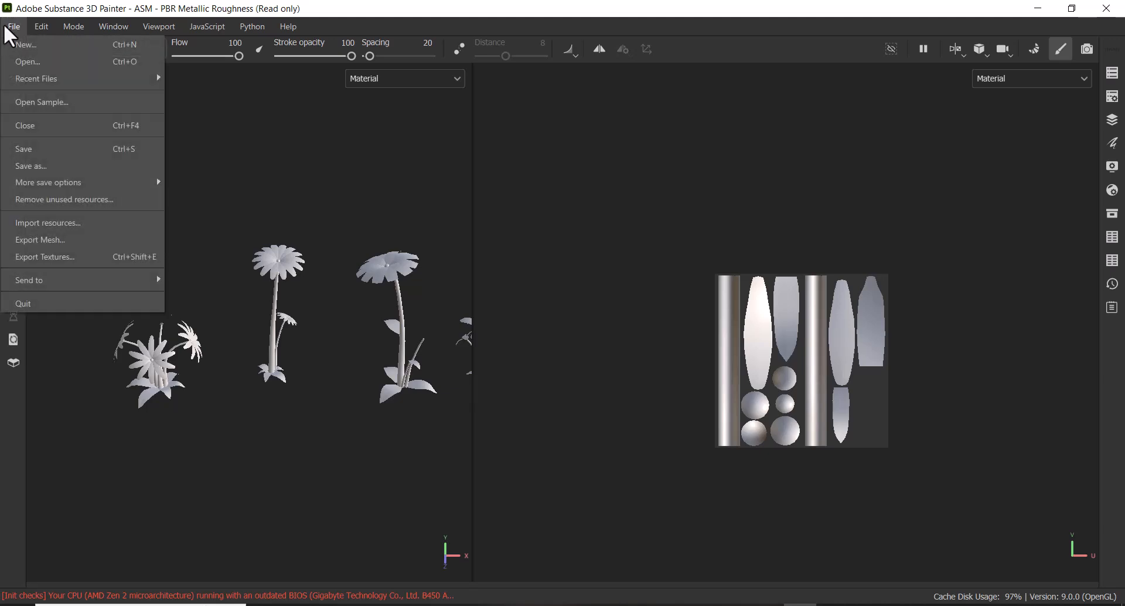
click(24, 41)
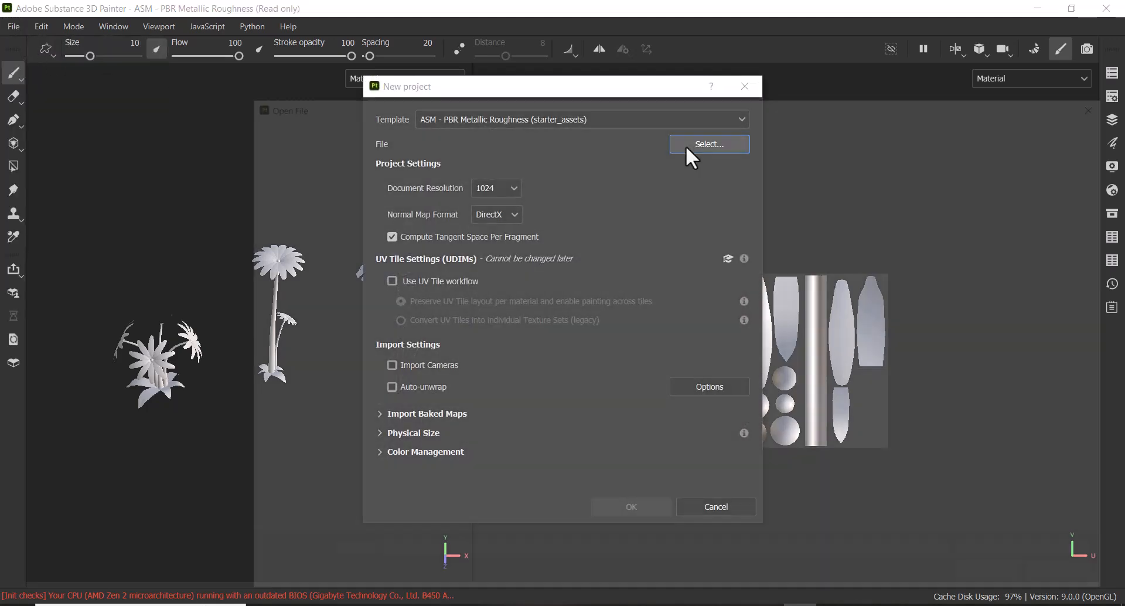
click(687, 146)
double_click(576, 214)
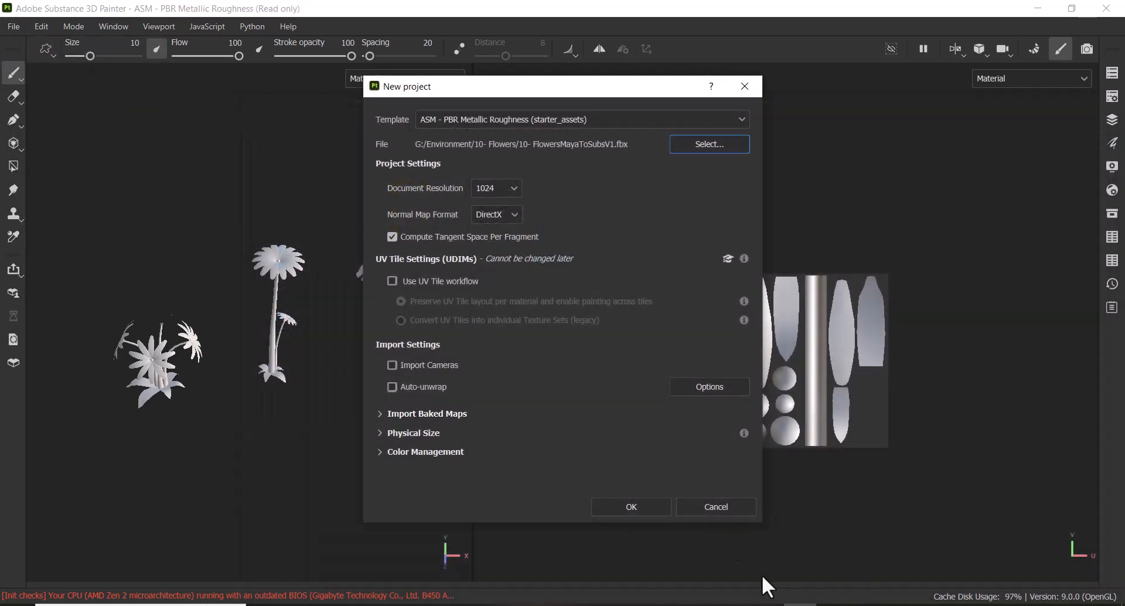
click(645, 507)
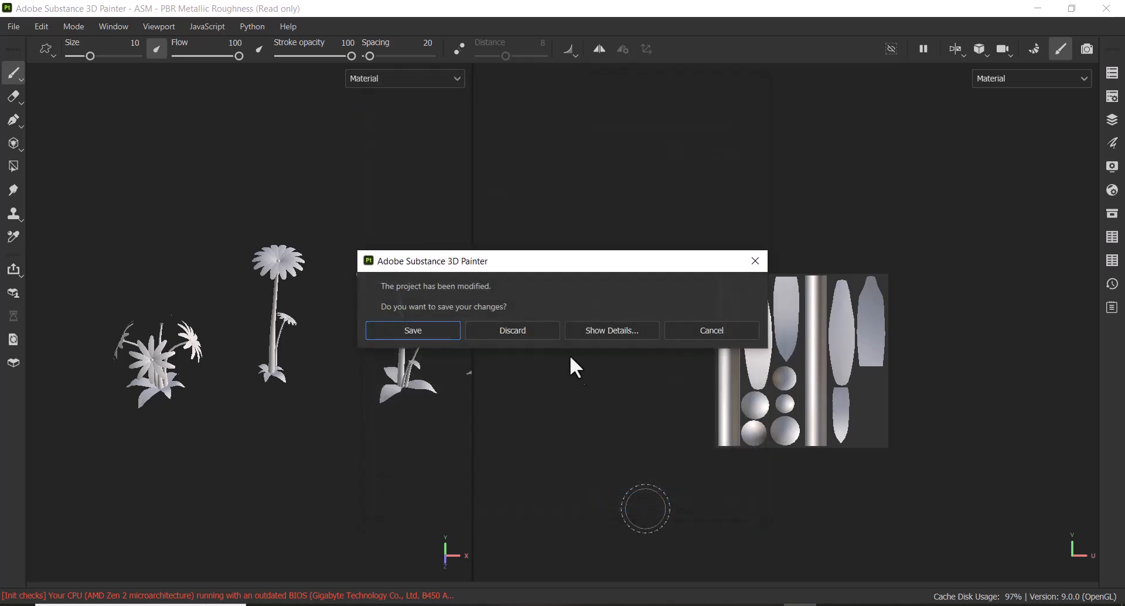
click(523, 329)
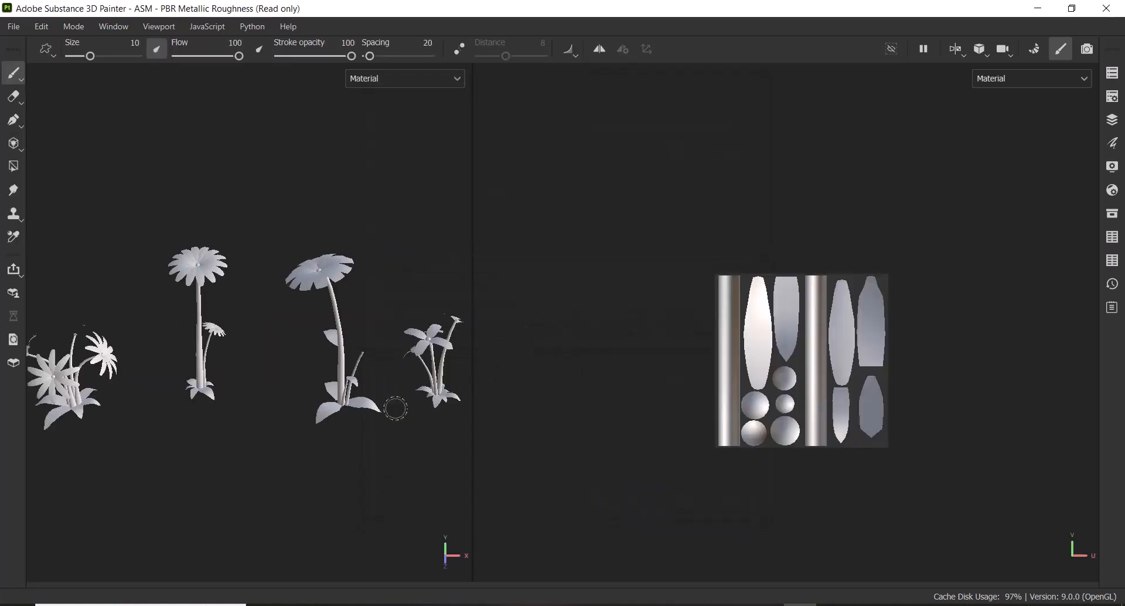
Step: Examine the imported flowers beside their UV layout, comparing the 3D-only view with the split 3D/2D view
alt+drag(373, 485, 382, 447)
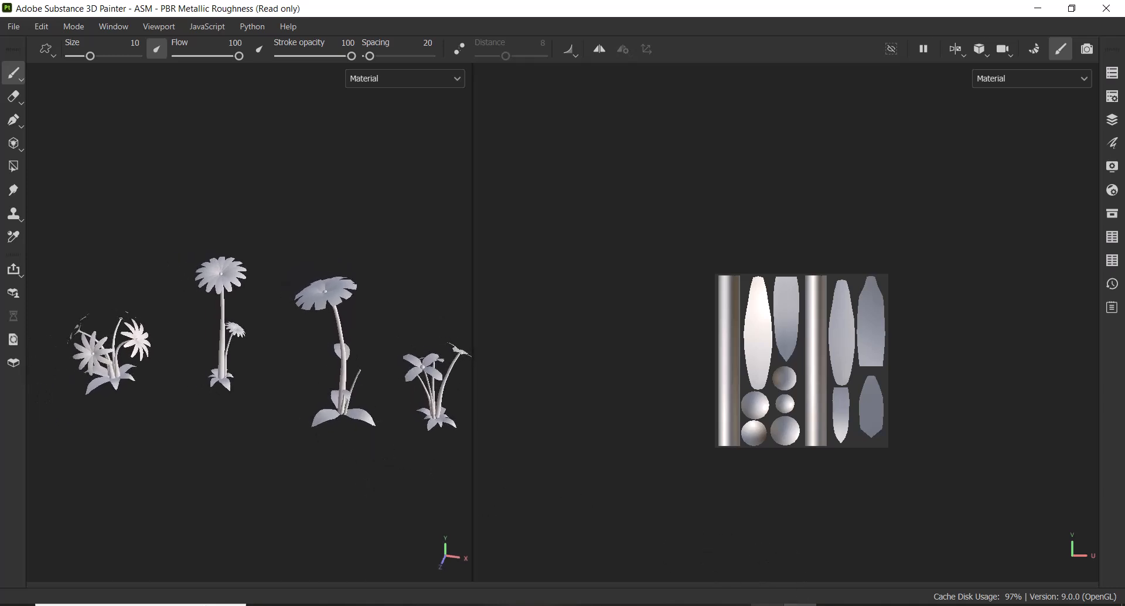
click(767, 604)
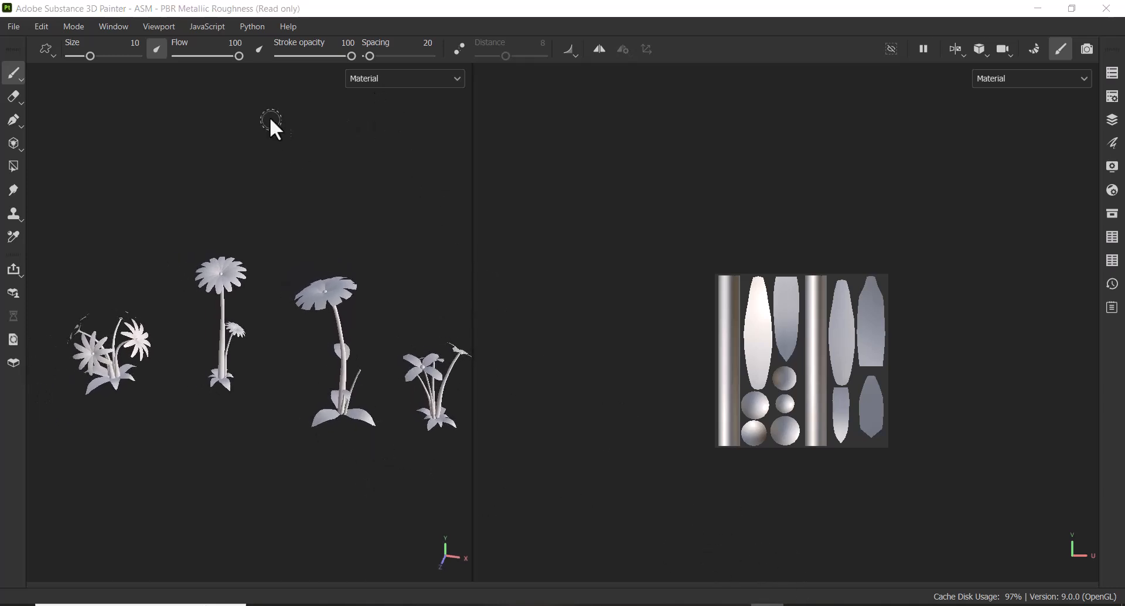
alt+drag(321, 206, 336, 201)
mouse_move(287, 220)
alt+right_down()
mouse_move(306, 213)
mouse_move(278, 225)
alt+right_up()
alt+middle_drag(278, 225, 306, 205)
alt+drag(306, 205, 310, 202)
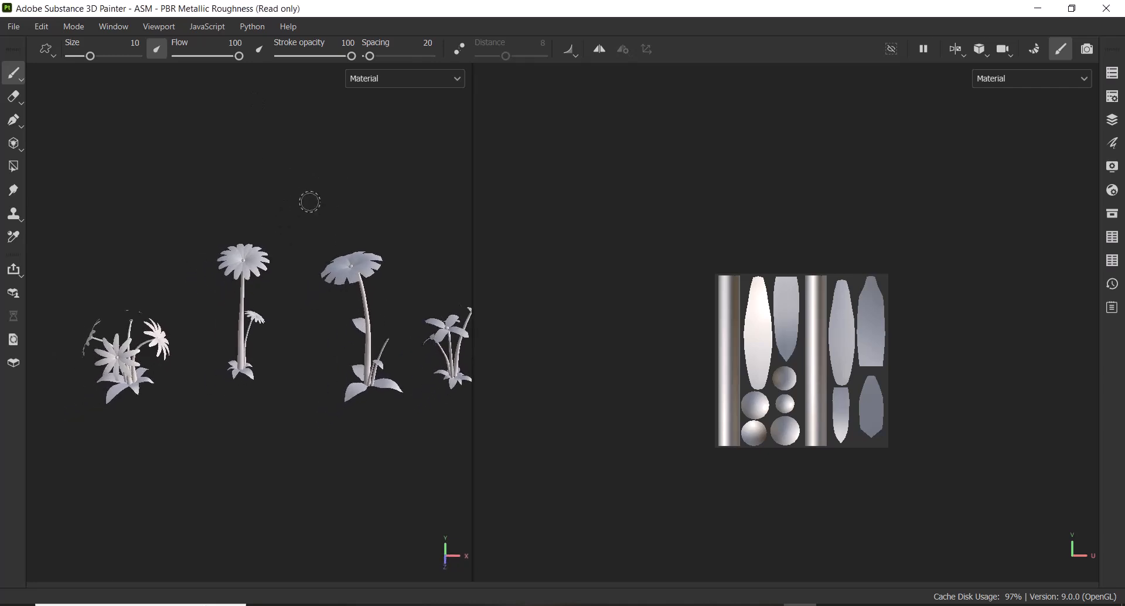
key(Tab)
key(Tab)
key(F2)
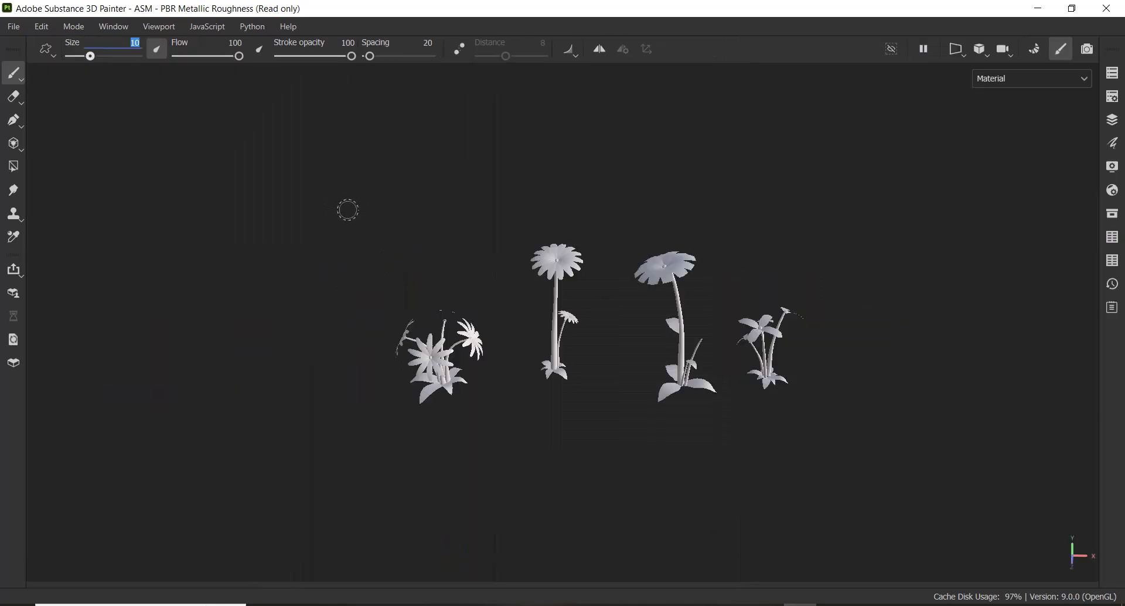
key(F1)
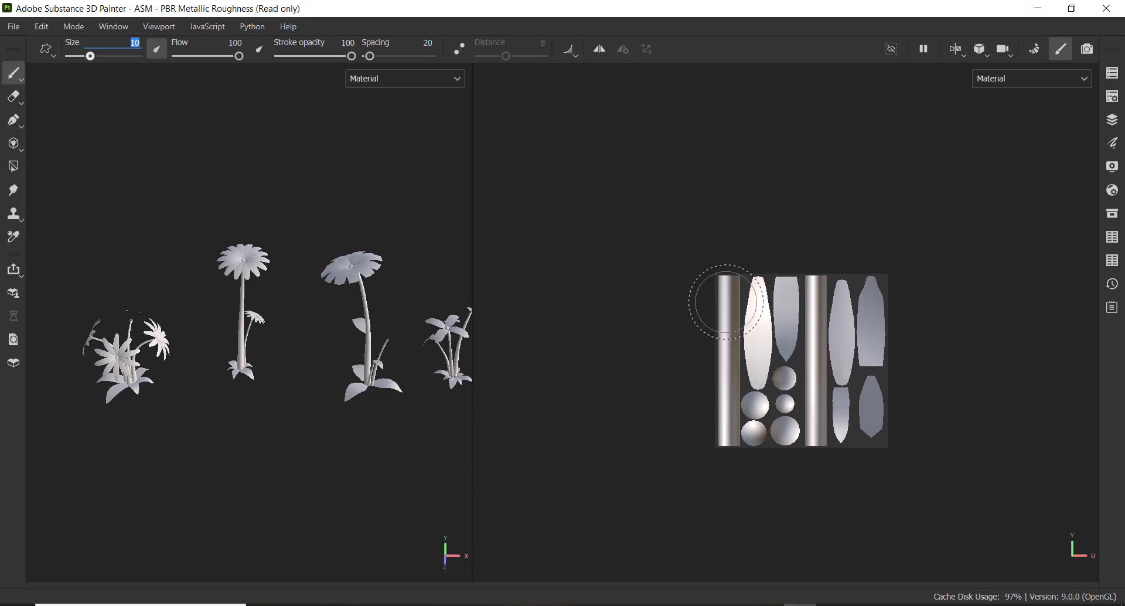
Step: Switch to the 3D-only view and examine all four flower models up close
key(F2)
alt+drag(421, 368, 457, 375)
alt+right_drag(469, 380, 533, 427)
alt+middle_drag(533, 427, 482, 413)
alt+right_drag(498, 425, 557, 498)
alt+drag(558, 497, 572, 416)
mouse_move(572, 416)
alt+right_down()
mouse_move(599, 451)
mouse_move(638, 460)
alt+right_up()
alt+middle_drag(670, 455, 619, 430)
alt+right_drag(620, 430, 644, 474)
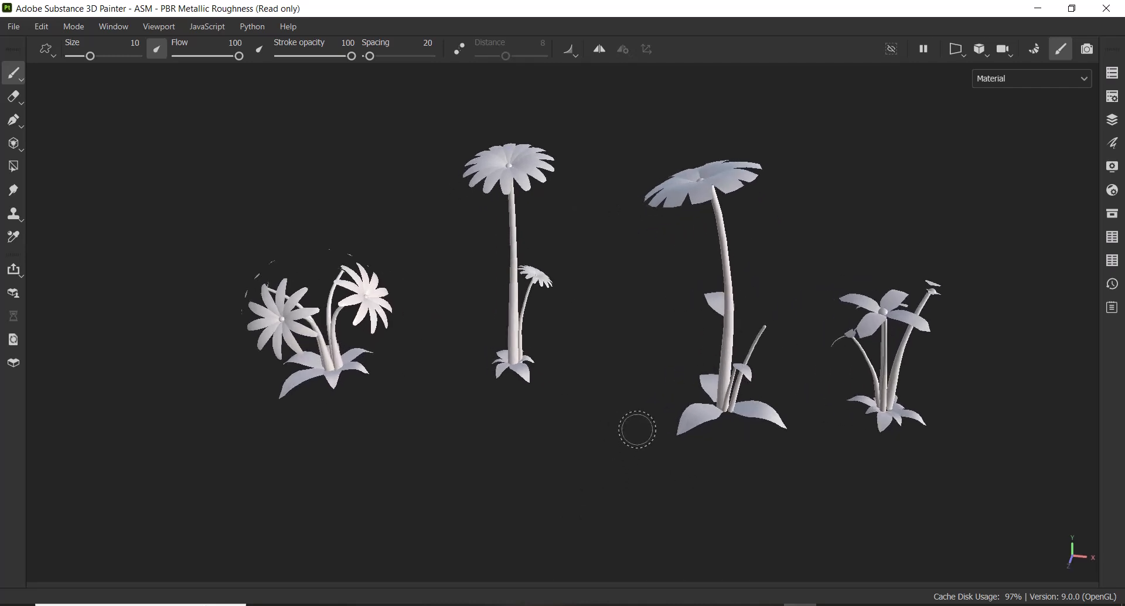
Step: Bring back the interface panels and reframe the flowers in the 3D-only view
key(Tab)
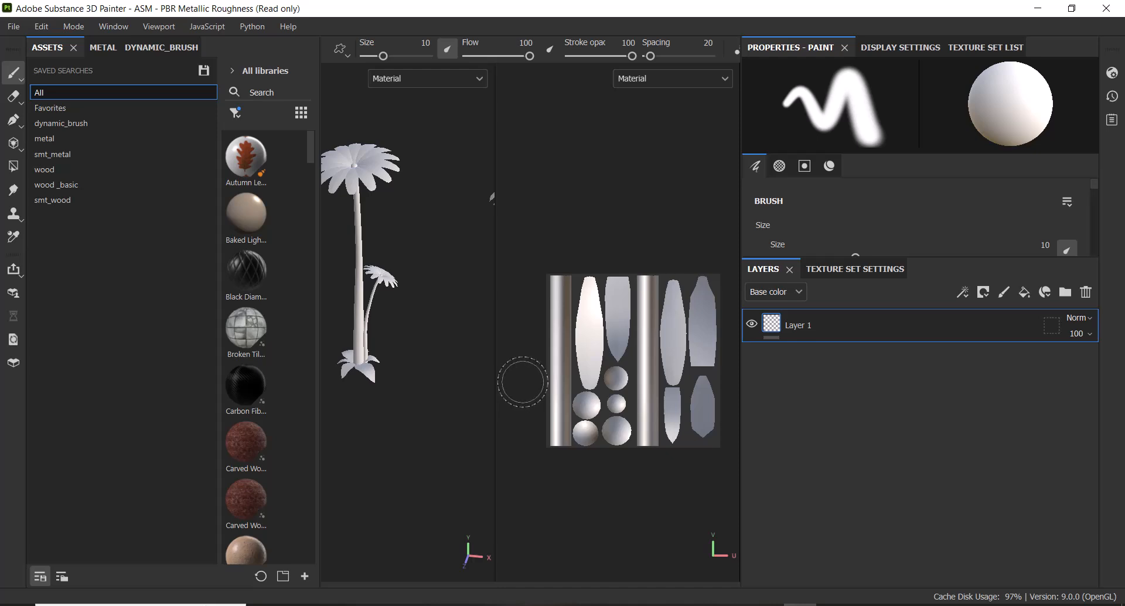
key(F2)
alt+right_drag(586, 410, 570, 387)
alt+middle_drag(570, 387, 607, 397)
alt+right_drag(607, 397, 586, 402)
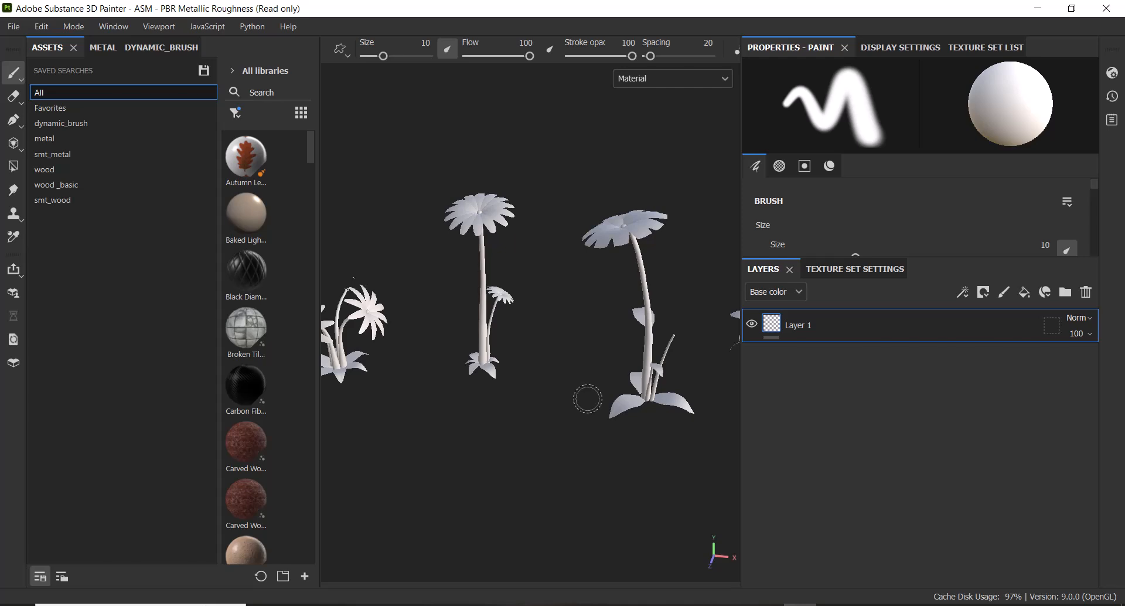
Step: Open mesh map baking from the lambert1 texture set settings
scroll(944, 225, down, 4)
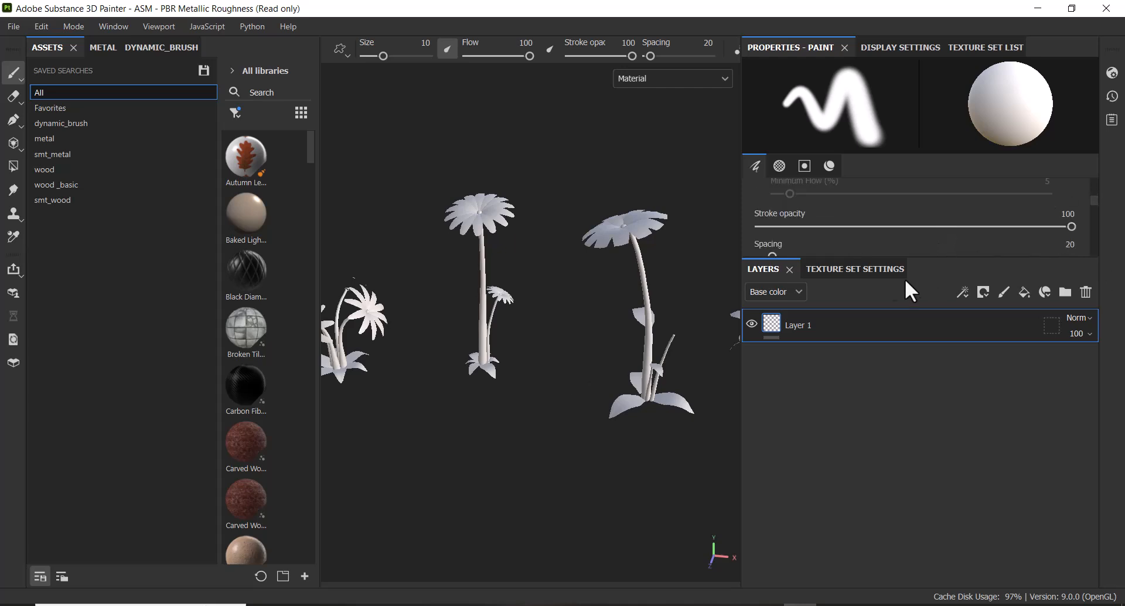
click(868, 269)
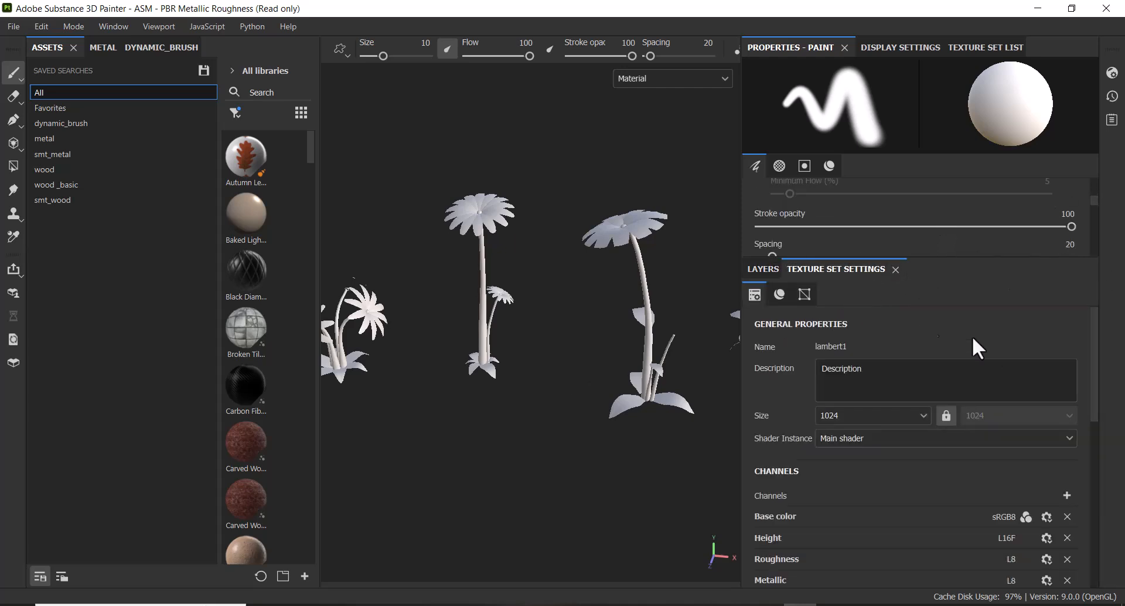
scroll(1018, 351, down, 5)
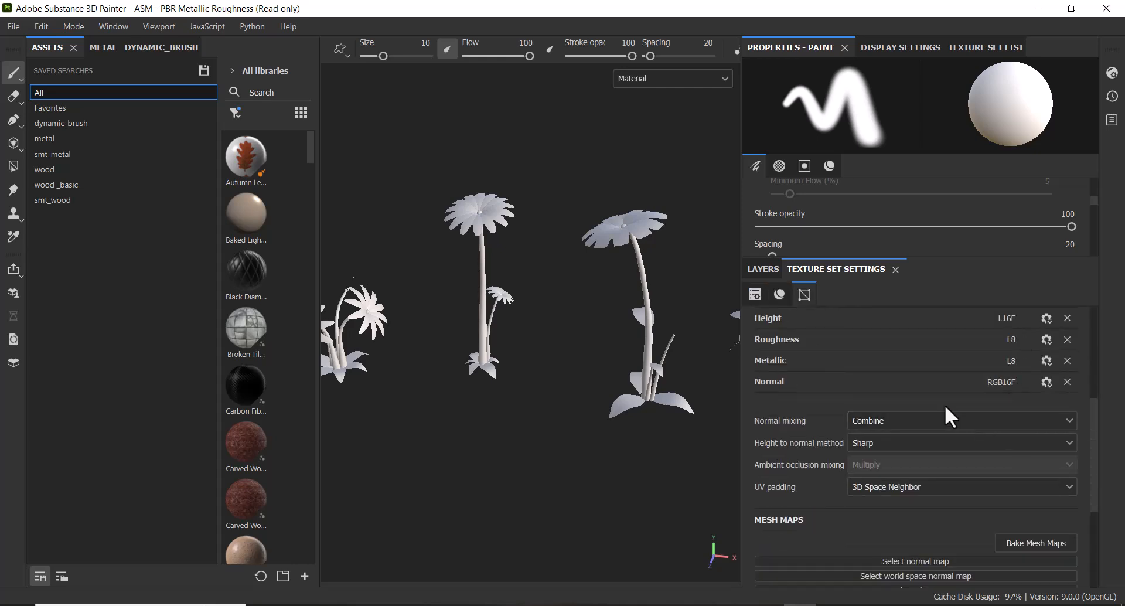
click(1057, 544)
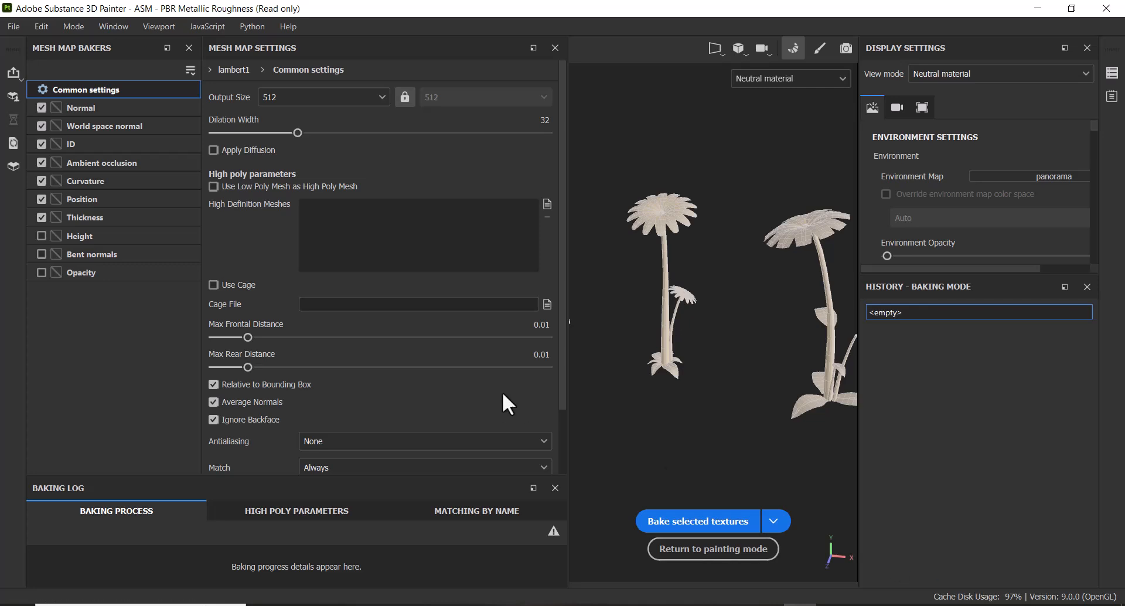
Step: Set the bake output size to 1024, enable Apply Diffusion and use the low poly mesh as the high poly mesh
click(350, 96)
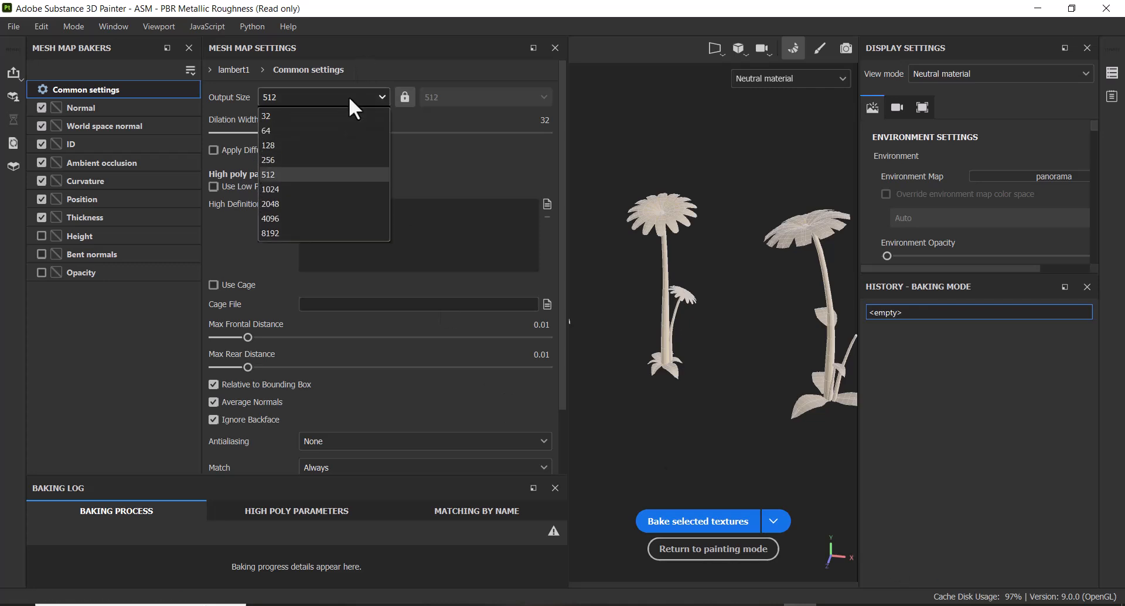
click(286, 192)
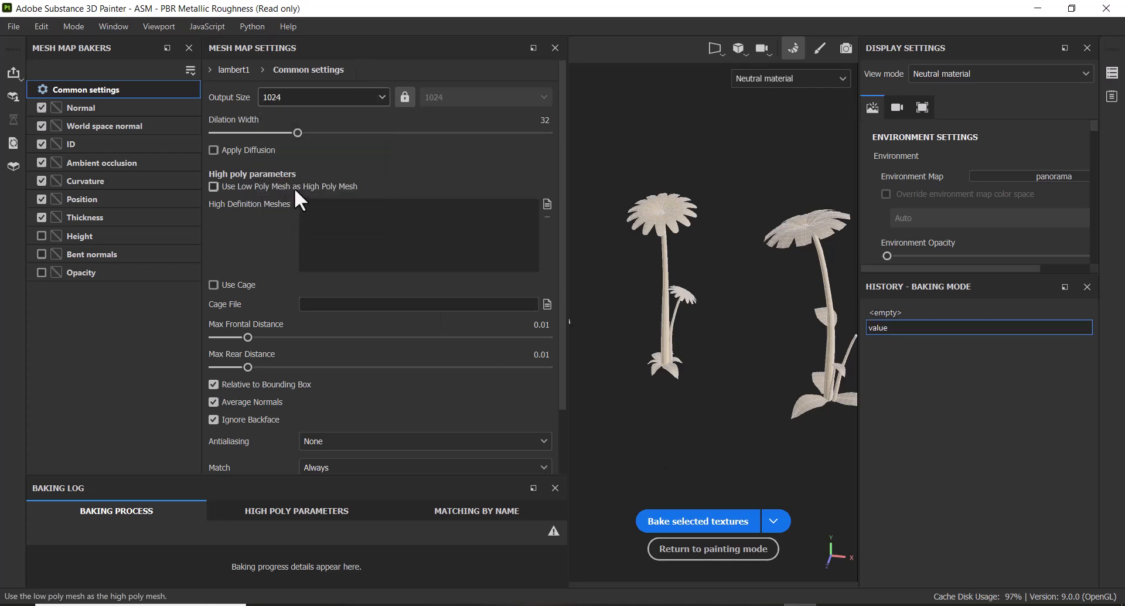
click(236, 150)
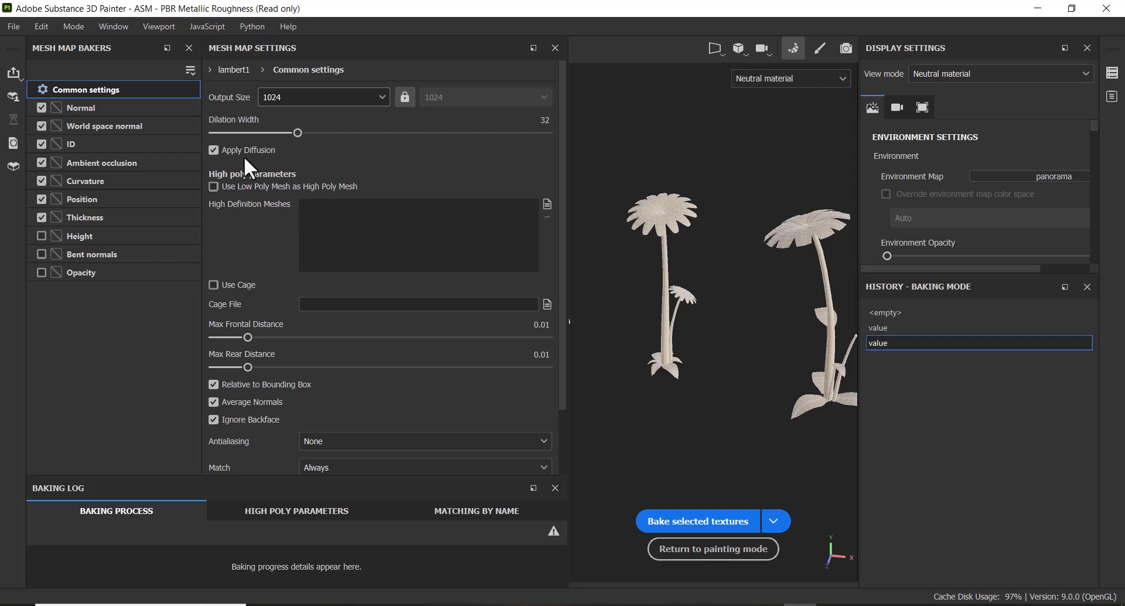
click(213, 187)
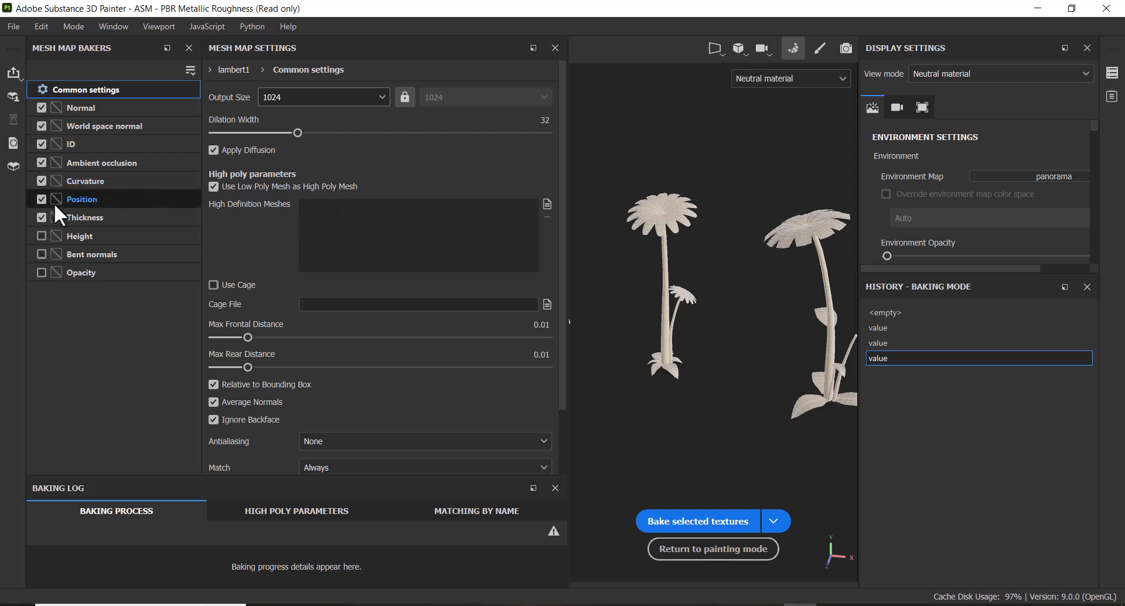
Step: Review the individual mesh map bakers and exclude the ID and Thickness maps from the bake
click(122, 107)
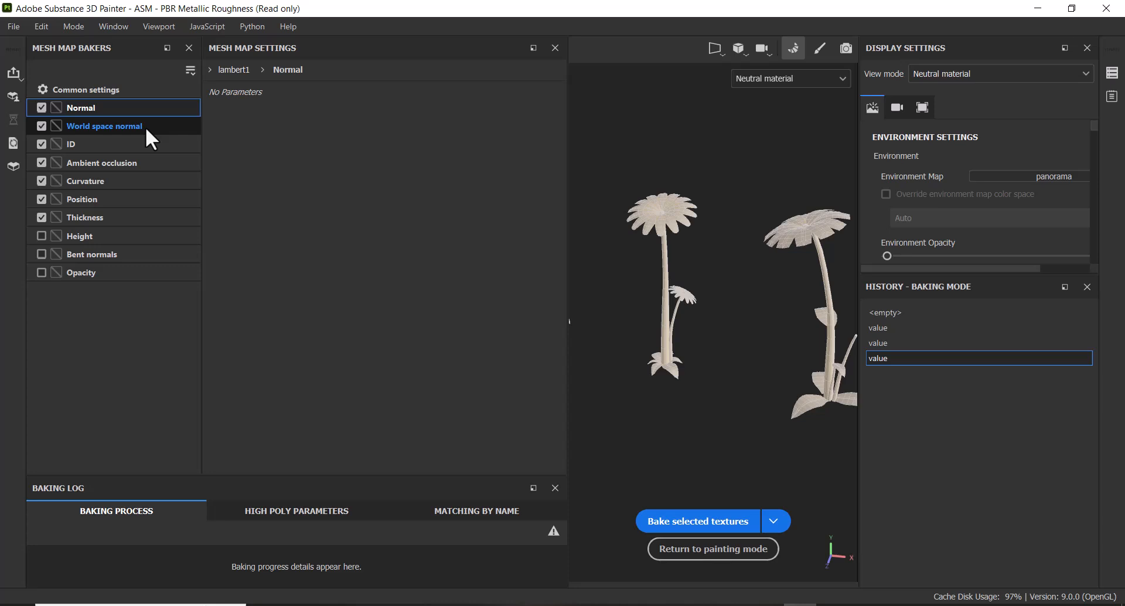
click(145, 126)
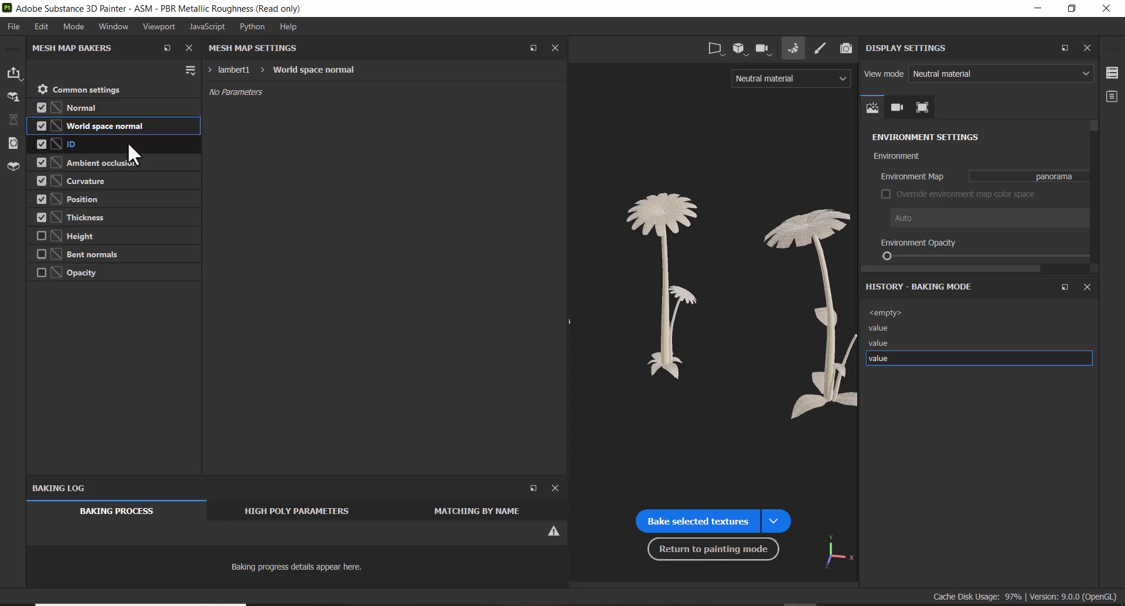
click(94, 143)
click(41, 144)
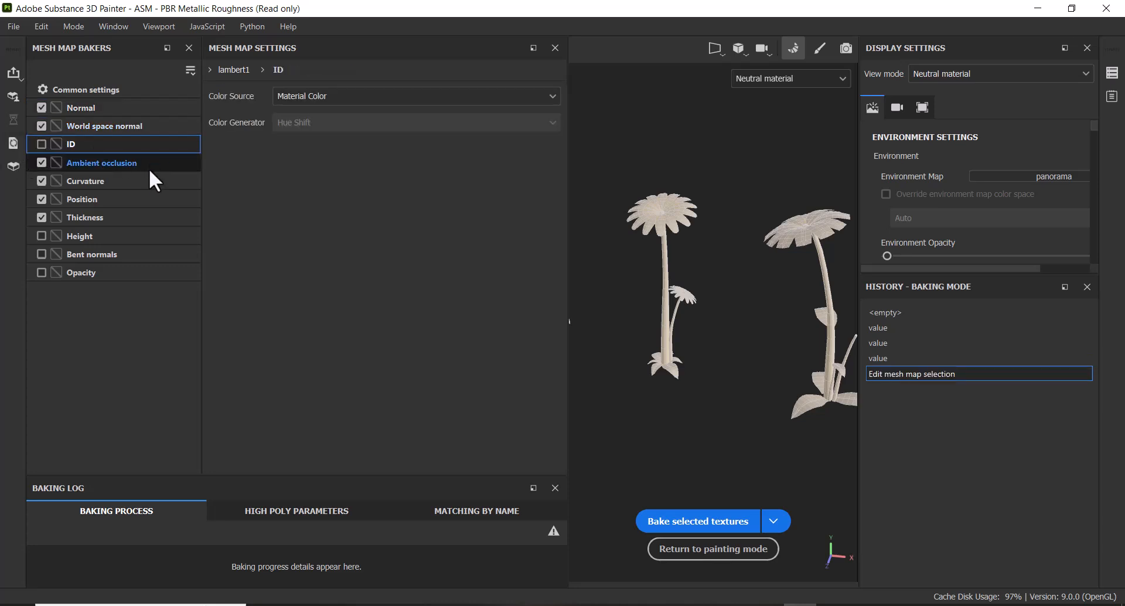
click(130, 181)
click(86, 201)
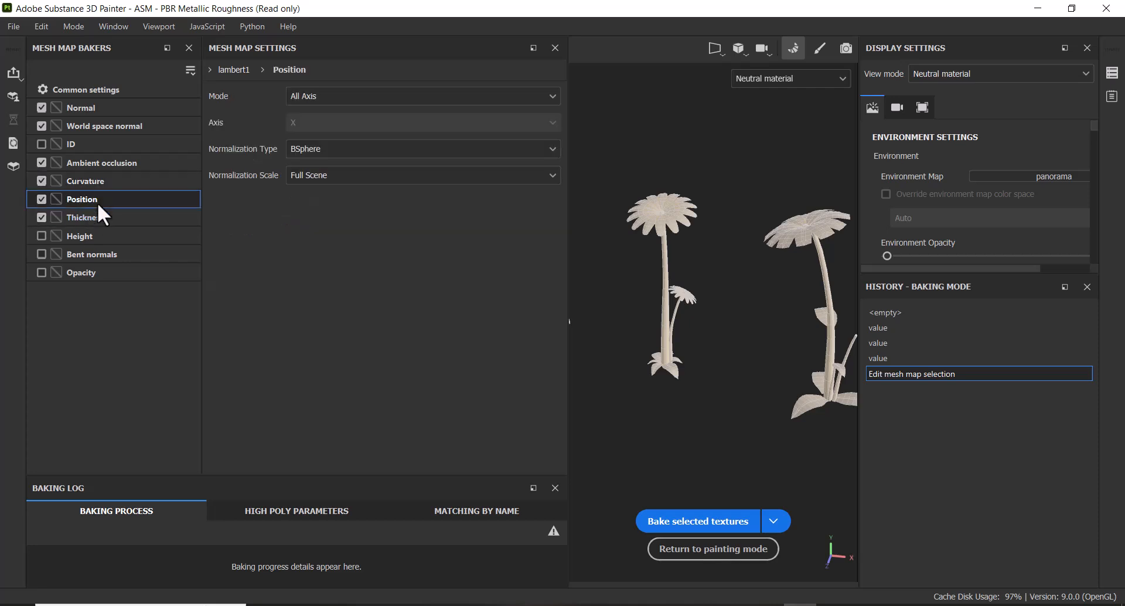
click(41, 217)
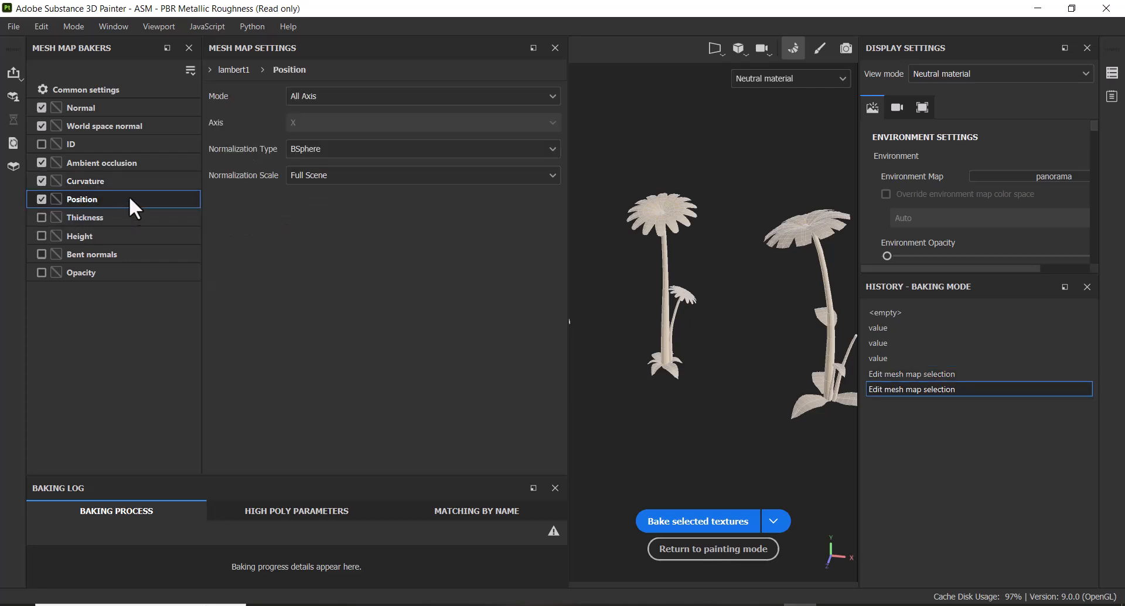
Step: In the common bake settings, set antialiasing to Supersampling 4x
click(127, 93)
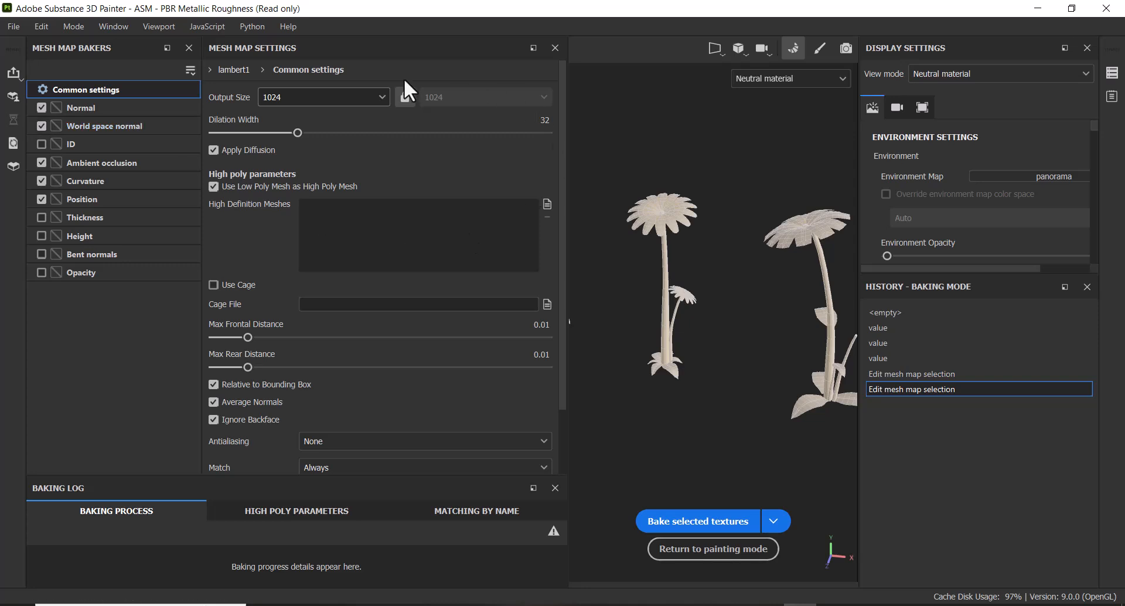
scroll(477, 276, down, 2)
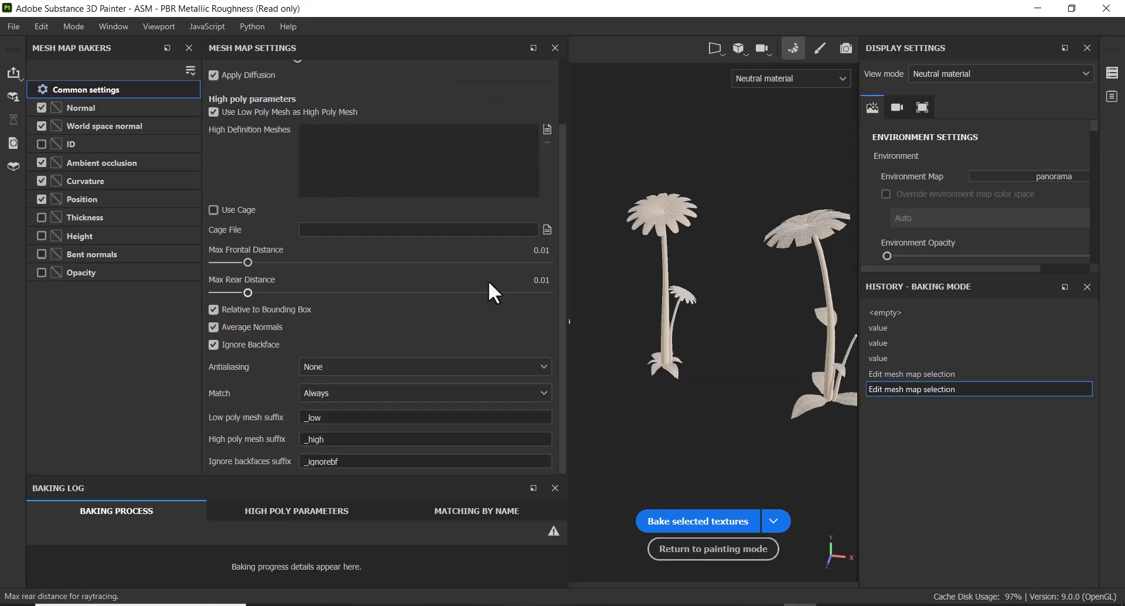
click(434, 367)
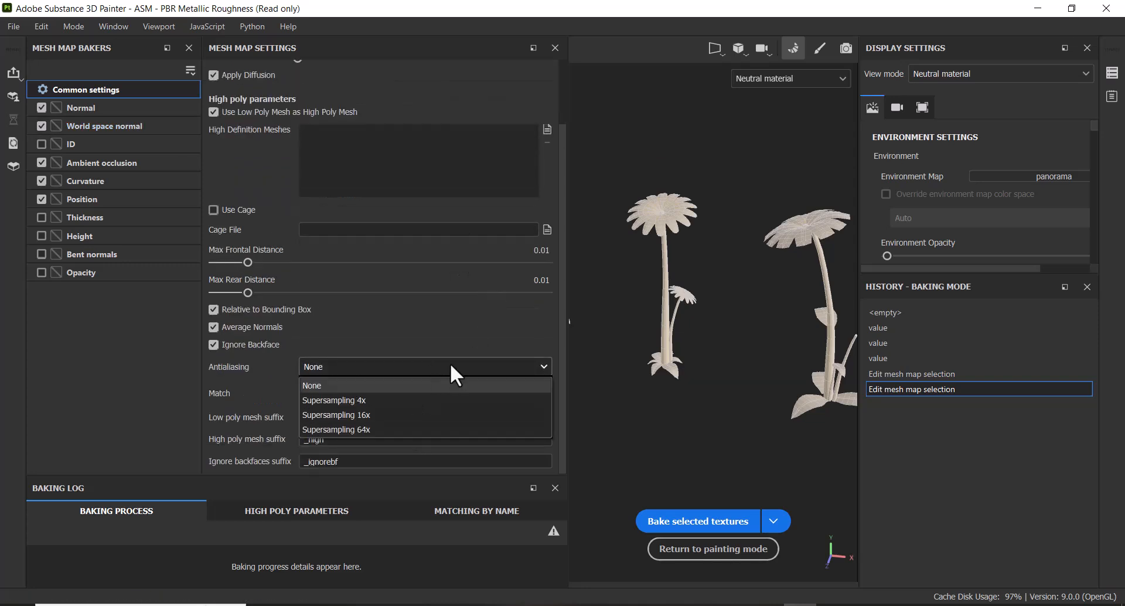
click(445, 400)
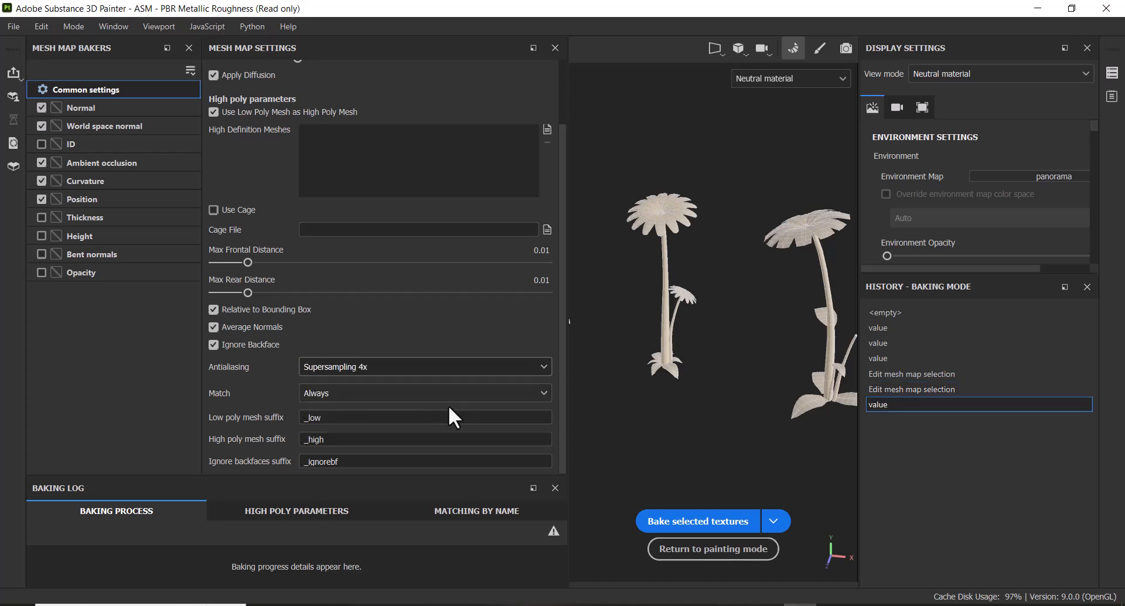
click(425, 371)
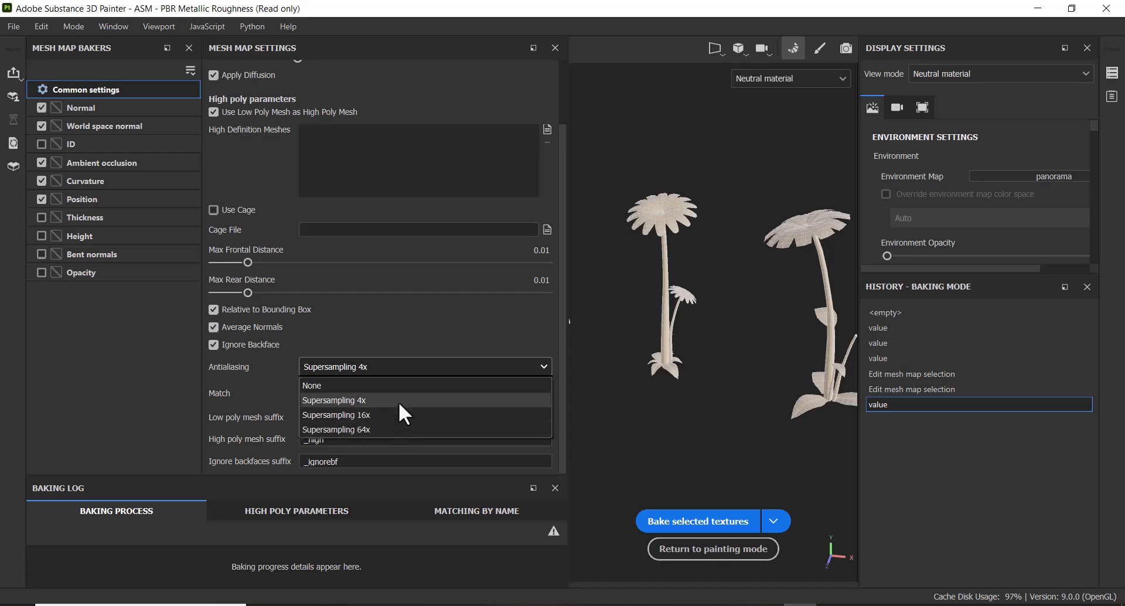
click(464, 335)
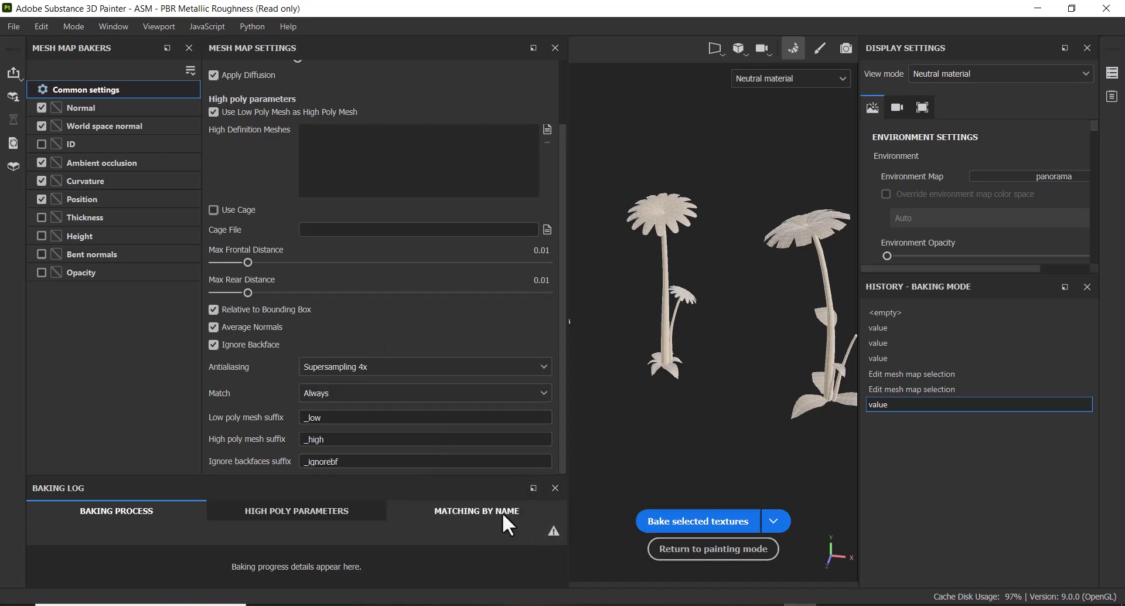
Step: Bake the selected mesh maps and return to painting mode
click(684, 521)
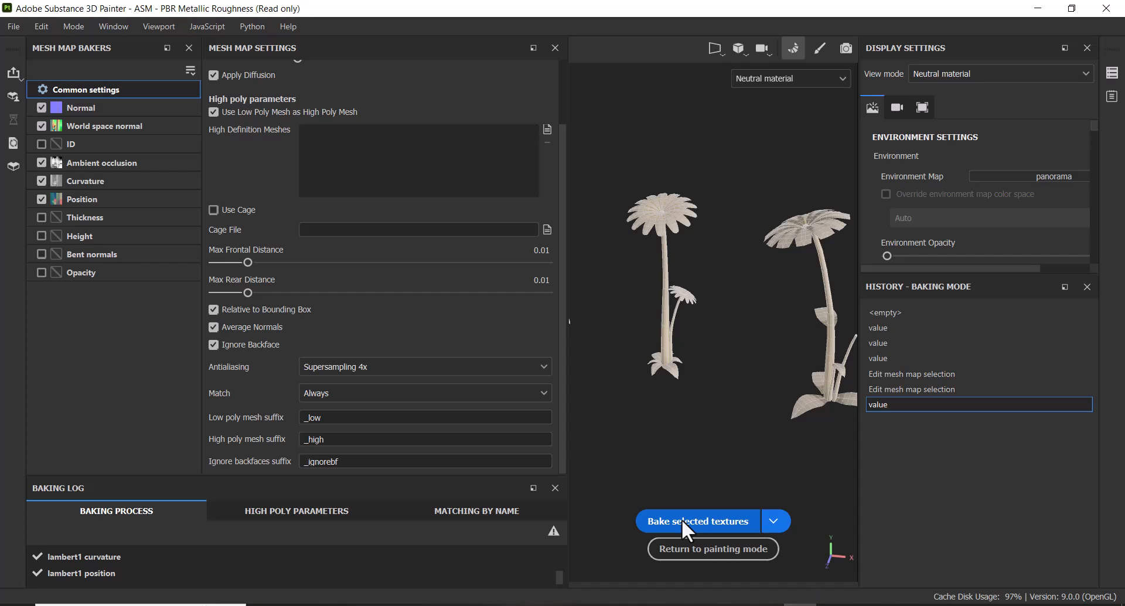
click(708, 551)
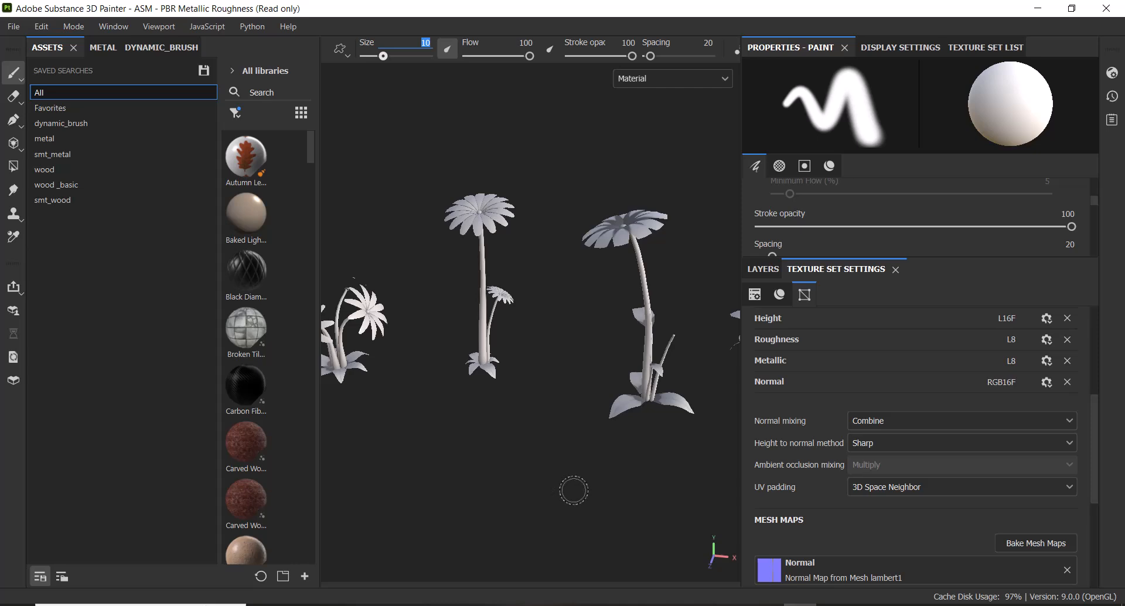
Step: Hide the interface panels and examine the baked shading on the flowers from several sides up close
alt+drag(476, 451, 489, 398)
alt+middle_drag(442, 400, 571, 390)
mouse_move(557, 394)
alt+right_down()
mouse_move(528, 395)
mouse_move(532, 405)
alt+right_up()
key(Tab)
alt+middle_drag(660, 397, 577, 407)
alt+right_drag(577, 408, 472, 487)
alt+middle_drag(472, 487, 618, 444)
alt+right_drag(618, 443, 763, 598)
alt+drag(580, 375, 651, 361)
alt+right_drag(651, 361, 657, 389)
alt+middle_drag(656, 390, 733, 392)
alt+right_drag(733, 392, 874, 540)
alt+drag(850, 503, 650, 447)
alt+middle_drag(651, 447, 520, 335)
alt+right_drag(521, 335, 504, 522)
alt+drag(537, 463, 495, 422)
alt+right_drag(495, 422, 578, 443)
alt+drag(577, 443, 419, 416)
mouse_move(419, 416)
alt+right_down()
mouse_move(411, 466)
mouse_move(363, 416)
alt+right_up()
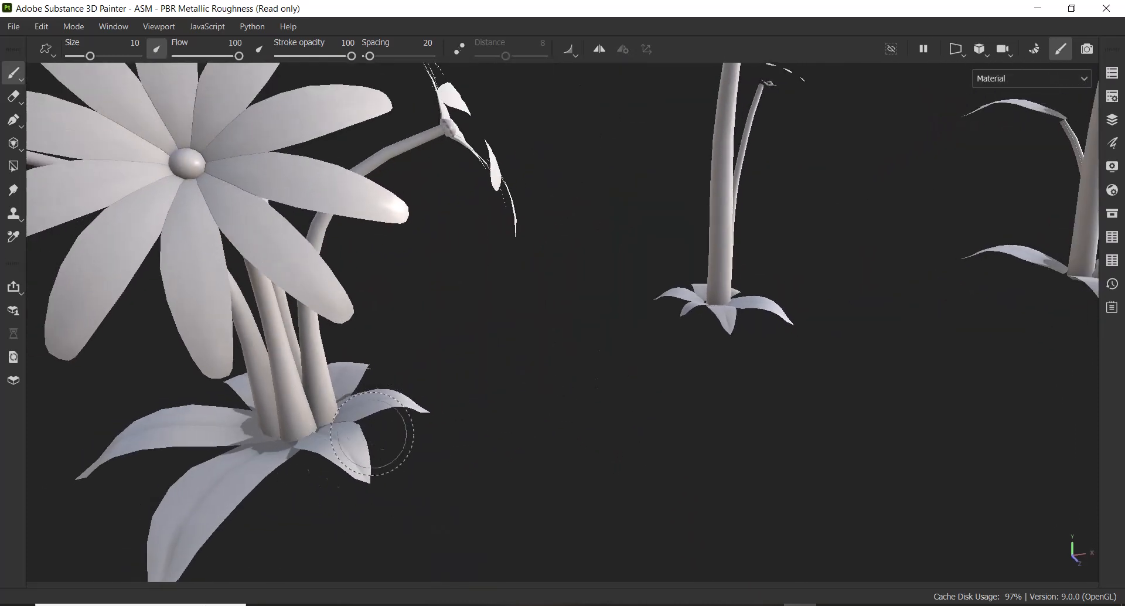
Step: Examine the baked shading on the petals, leaves and stems of each flower for artifacts
alt+middle_drag(336, 492, 305, 510)
alt+right_drag(668, 404, 595, 404)
alt+middle_drag(594, 404, 588, 479)
mouse_move(587, 479)
alt+mouse_down()
mouse_move(680, 477)
mouse_move(638, 510)
alt+mouse_up()
alt+middle_drag(639, 510, 580, 552)
alt+right_drag(580, 553, 678, 439)
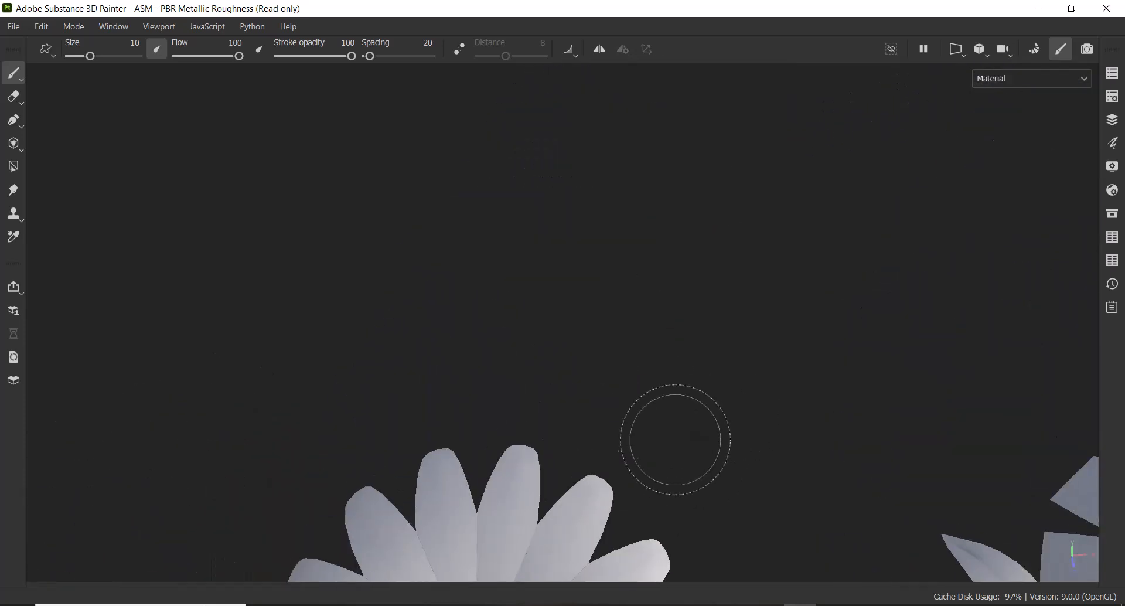
alt+middle_drag(678, 439, 715, 264)
alt+right_drag(714, 265, 748, 495)
alt+middle_drag(706, 234, 695, 301)
mouse_move(694, 300)
alt+right_down()
mouse_move(799, 595)
mouse_move(553, 276)
mouse_move(616, 346)
alt+right_up()
alt+drag(617, 346, 599, 492)
alt+middle_drag(599, 493, 603, 79)
alt+middle_drag(615, 375, 645, 141)
alt+drag(654, 319, 593, 452)
alt+middle_drag(592, 451, 431, 394)
alt+drag(431, 394, 384, 402)
mouse_move(724, 316)
alt+mouse_down()
mouse_move(698, 324)
mouse_move(633, 440)
alt+mouse_up()
alt+middle_drag(764, 243, 838, 389)
alt+right_drag(838, 390, 834, 407)
alt+drag(833, 406, 674, 199)
alt+right_drag(674, 199, 656, 281)
alt+middle_drag(674, 492, 605, 358)
alt+drag(605, 357, 552, 256)
alt+middle_drag(613, 205, 600, 394)
alt+drag(591, 358, 630, 469)
alt+middle_drag(651, 293, 607, 561)
mouse_move(603, 384)
alt+mouse_down()
mouse_move(693, 410)
mouse_move(718, 463)
mouse_move(587, 331)
mouse_move(635, 366)
alt+mouse_up()
alt+right_drag(650, 383, 597, 293)
alt+middle_drag(595, 279, 695, 165)
alt+drag(696, 168, 726, 220)
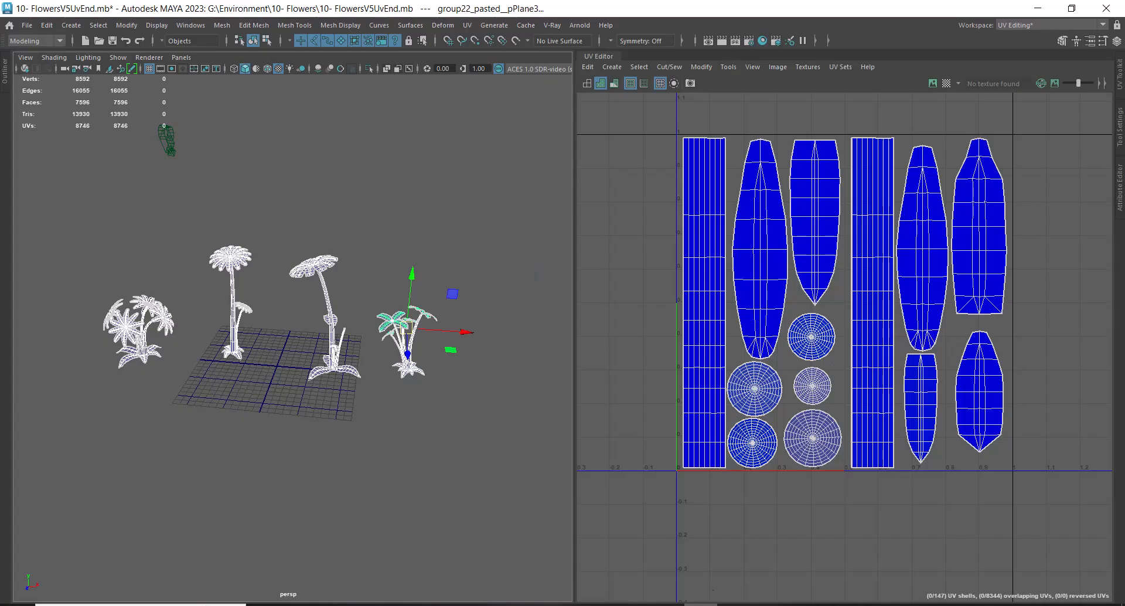
Step: Switch to Maya and select one petal of the large square-petalled flower to view its UV shell
scroll(322, 342, up, 4)
alt+drag(322, 342, 396, 293)
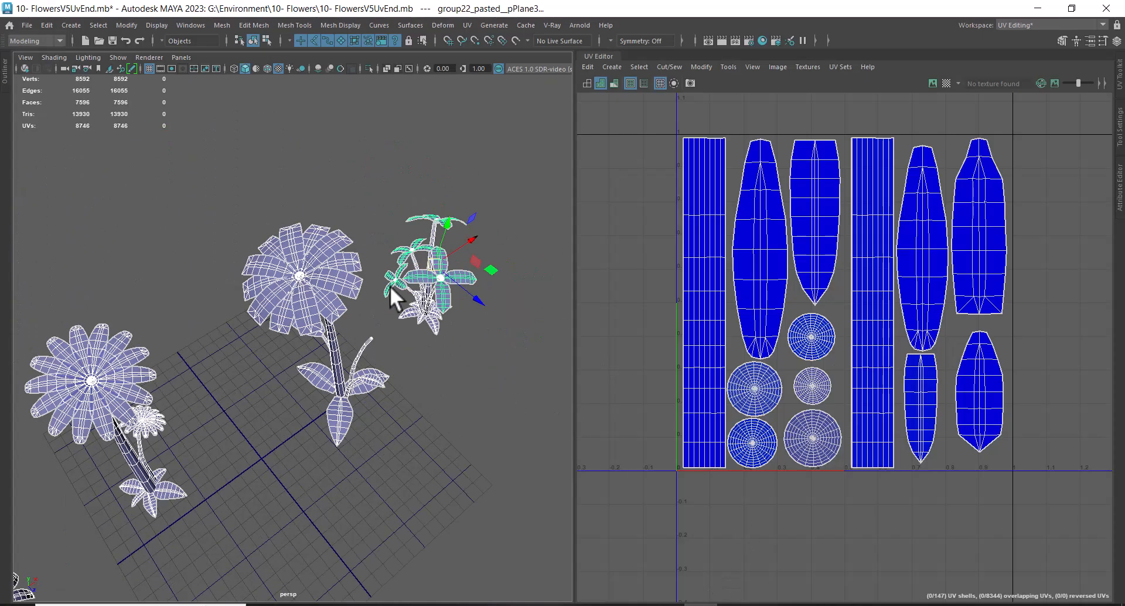
scroll(443, 330, up, 5)
click(266, 417)
click(422, 237)
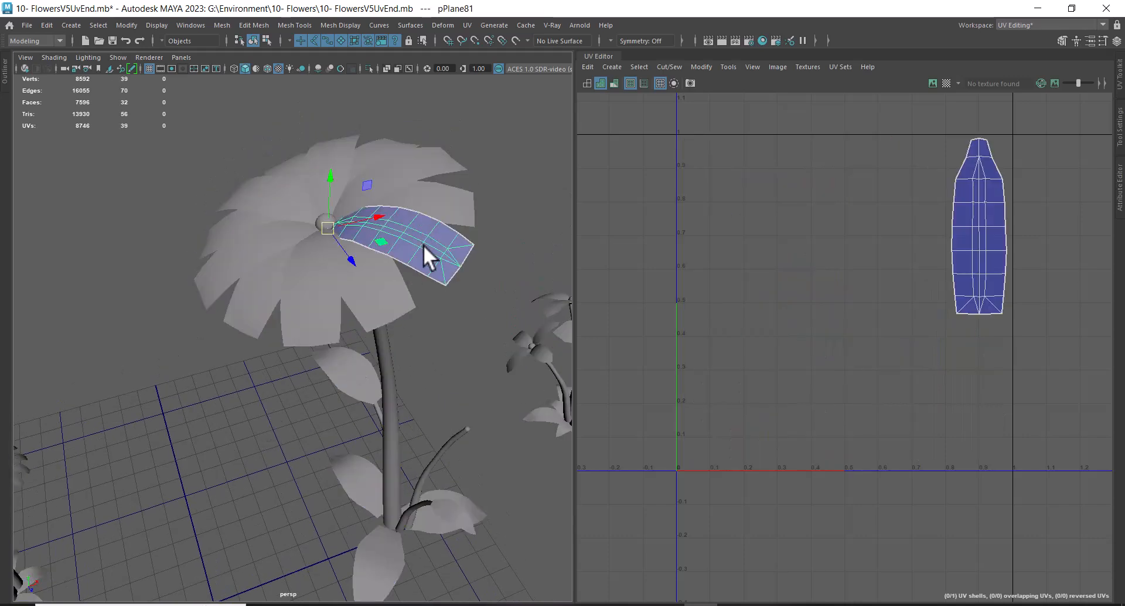
Step: Add the flower head's remaining petals to the selection to check whether their UV shells overlap
shift+click(319, 294)
shift+click(246, 221)
shift+click(326, 154)
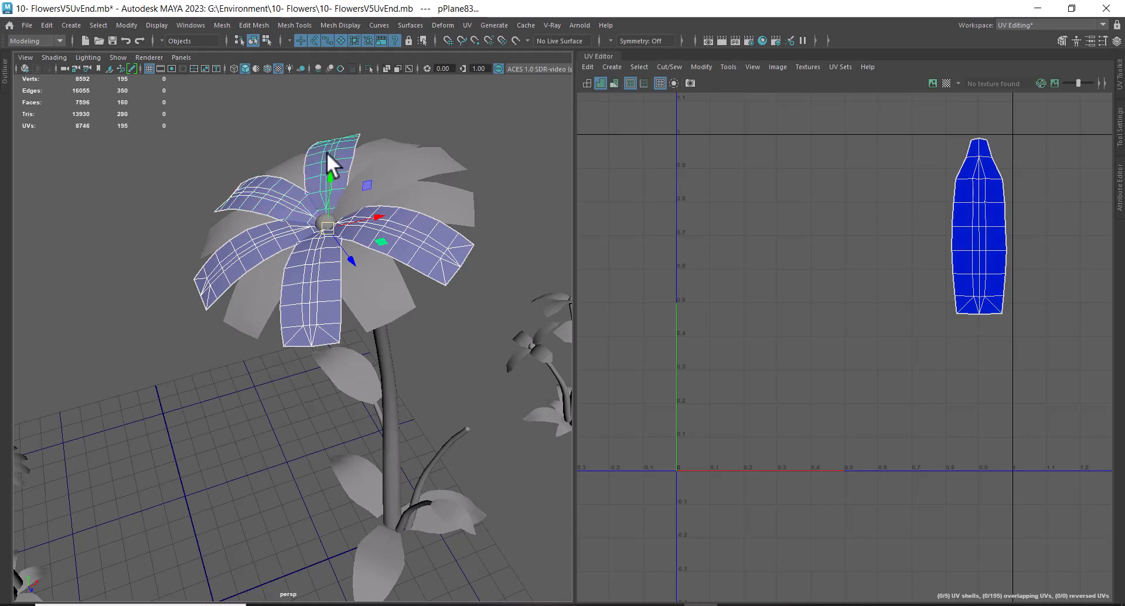
shift+click(418, 160)
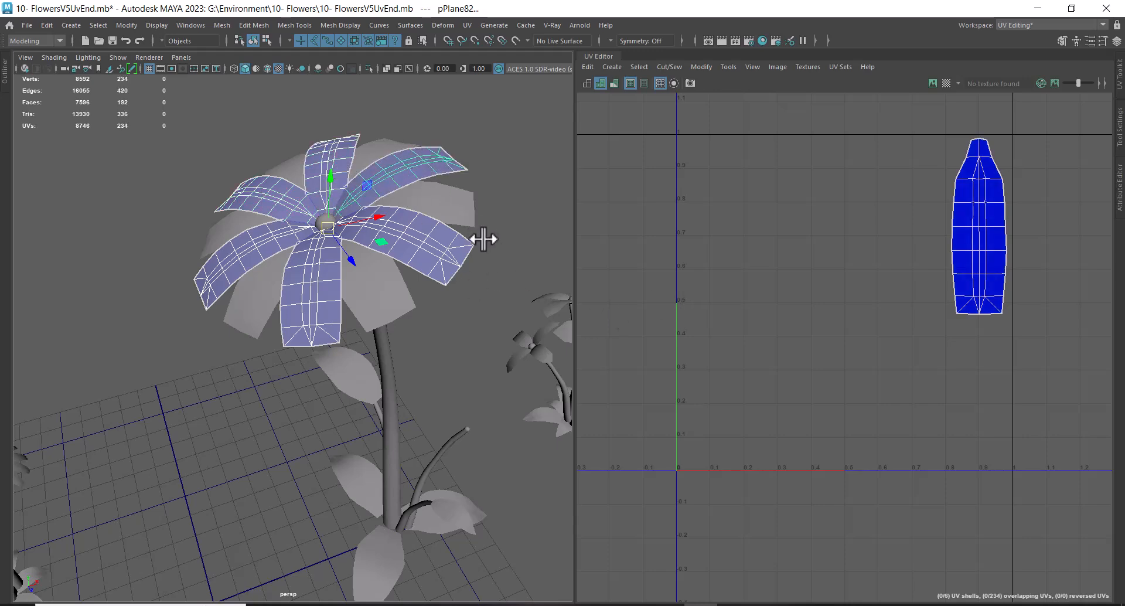
alt+drag(375, 287, 361, 265)
shift+click(361, 265)
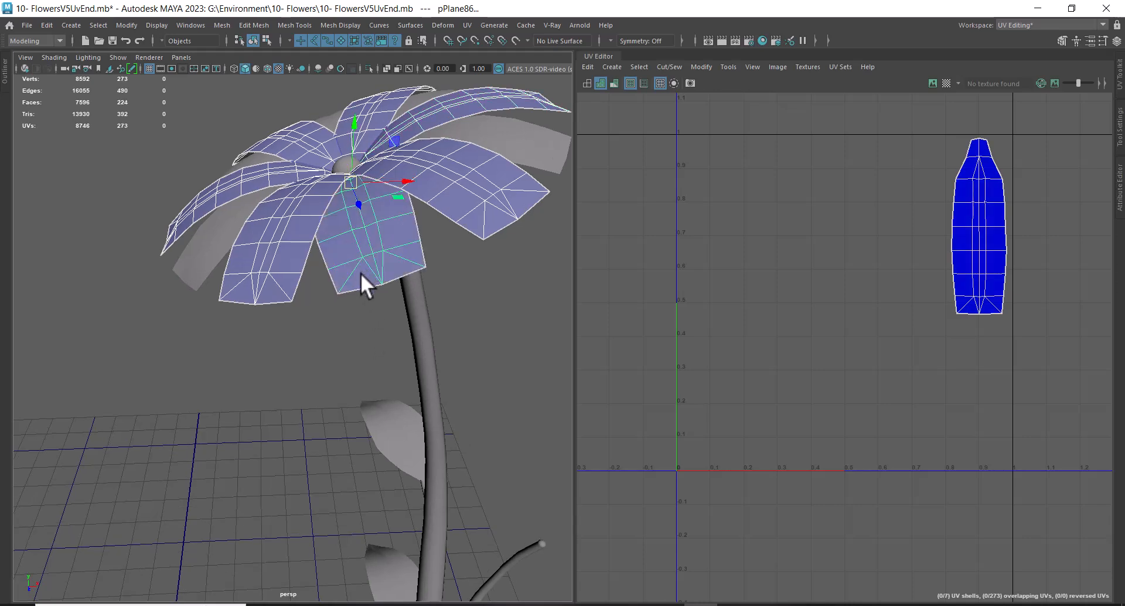
shift+click(534, 137)
alt+drag(473, 171, 459, 272)
shift+click(459, 272)
shift+click(264, 334)
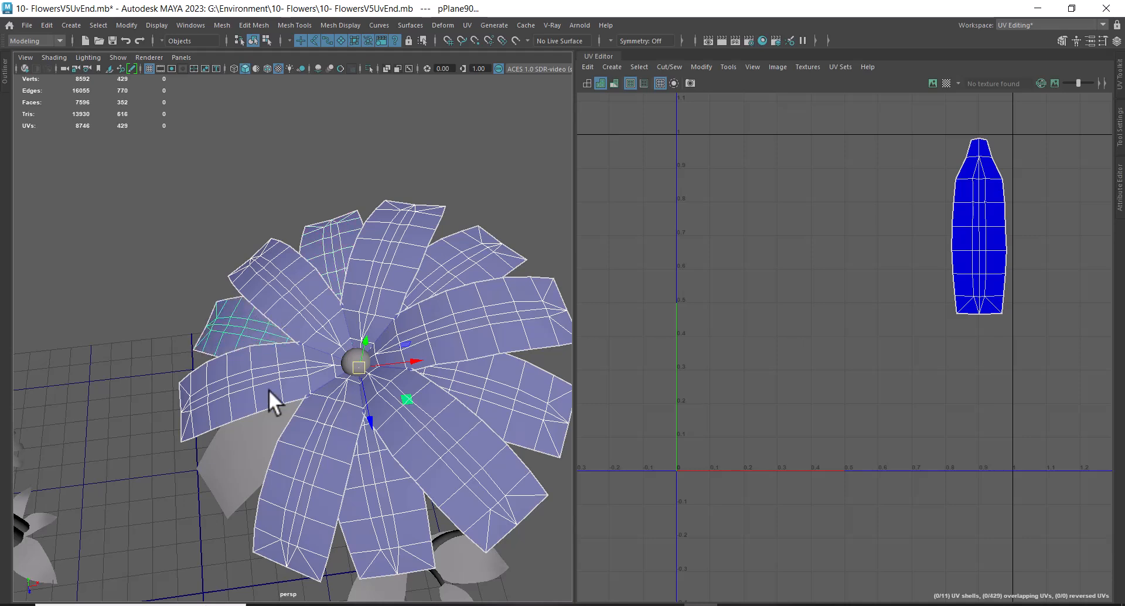
shift+click(260, 446)
alt+drag(405, 396, 332, 286)
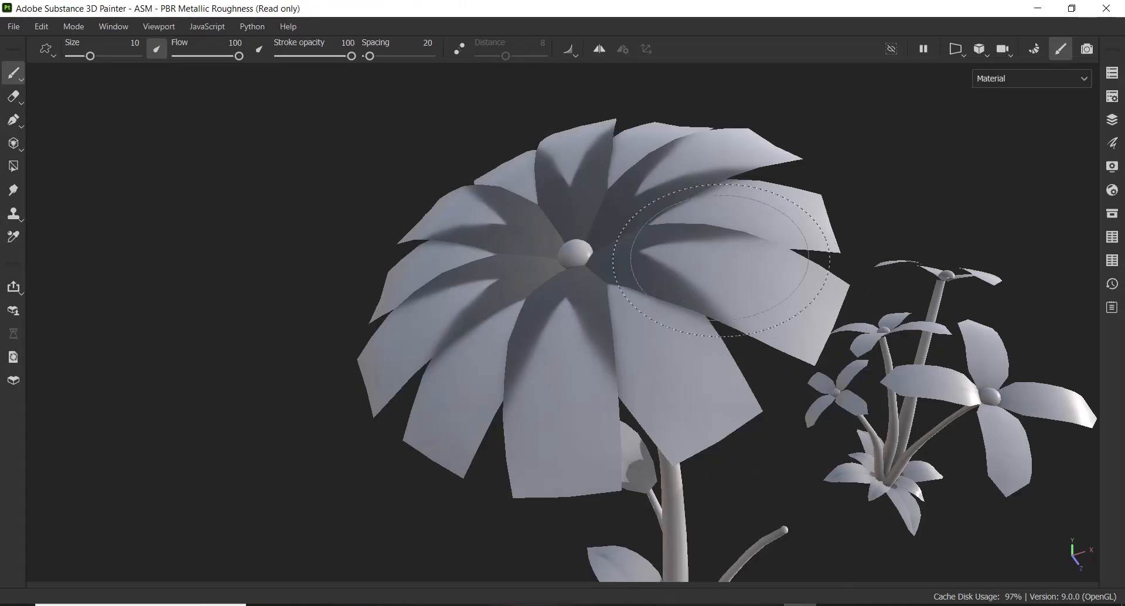
Step: Back in Substance 3D Painter, examine the dark shading on the large flower's petals, stem and leaves
mouse_move(650, 252)
alt+mouse_down()
mouse_move(590, 201)
mouse_move(641, 316)
alt+mouse_up()
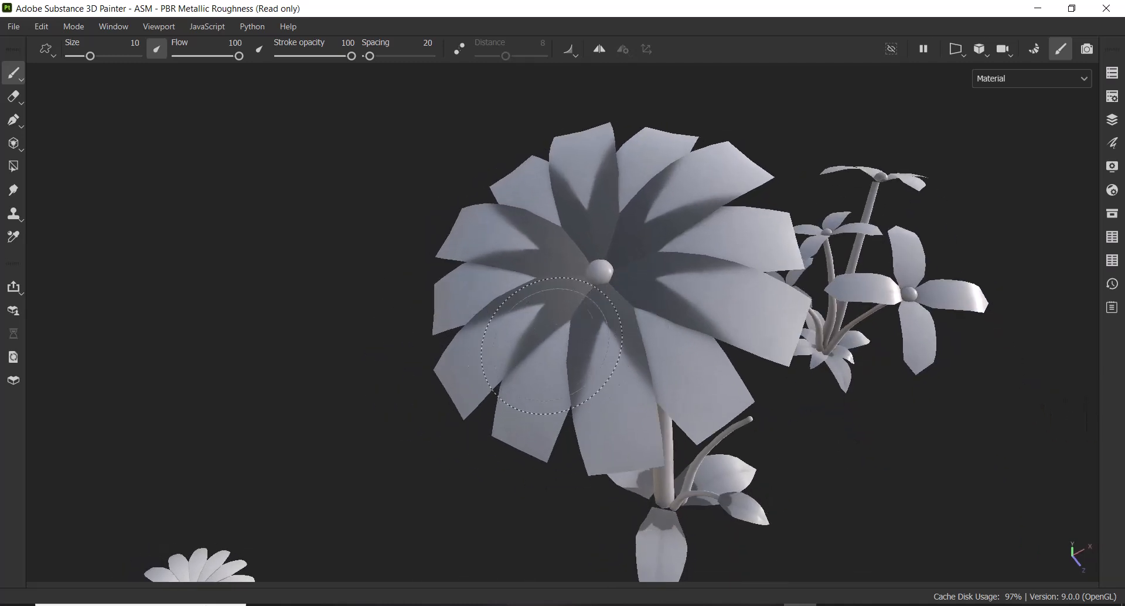
mouse_move(662, 270)
alt+mouse_down()
mouse_move(663, 262)
mouse_move(641, 268)
mouse_move(652, 271)
alt+mouse_up()
alt+middle_drag(714, 272, 698, 221)
alt+drag(698, 221, 638, 234)
alt+right_drag(639, 234, 720, 363)
alt+drag(720, 363, 673, 405)
alt+right_drag(774, 422, 812, 456)
alt+drag(811, 455, 904, 364)
alt+right_drag(904, 364, 704, 363)
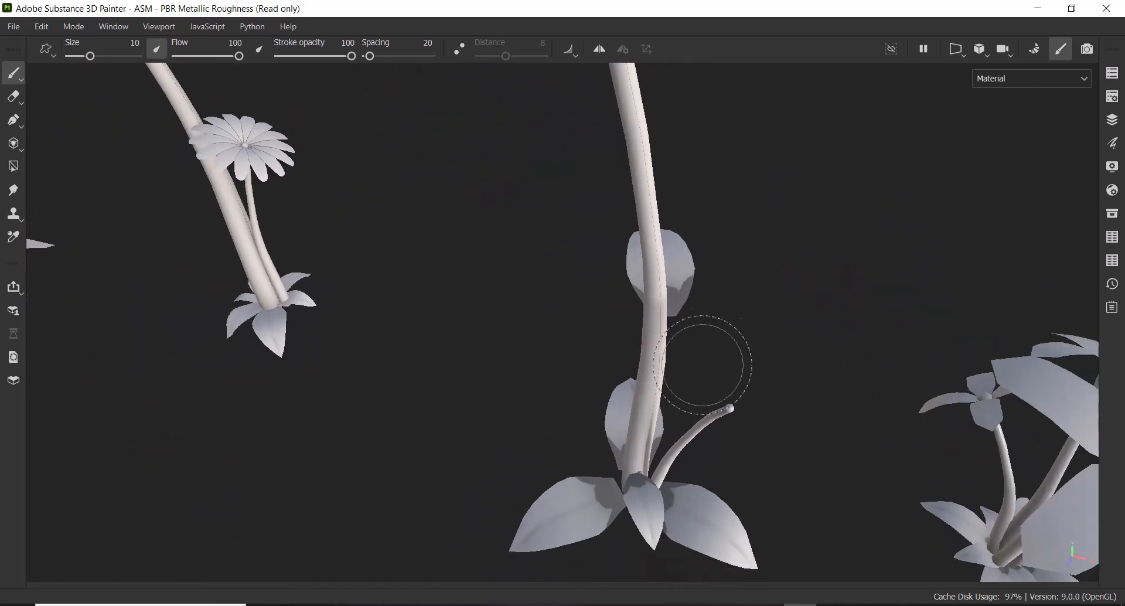
alt+middle_drag(703, 364, 703, 448)
alt+right_drag(703, 410, 798, 335)
mouse_move(798, 335)
alt+mouse_down()
mouse_move(779, 351)
mouse_move(780, 422)
alt+mouse_up()
alt+right_drag(779, 422, 783, 326)
Step: Cycle the viewport through the individual mesh maps to inspect them on the large flower's stem and petals
key(b)
key(b)
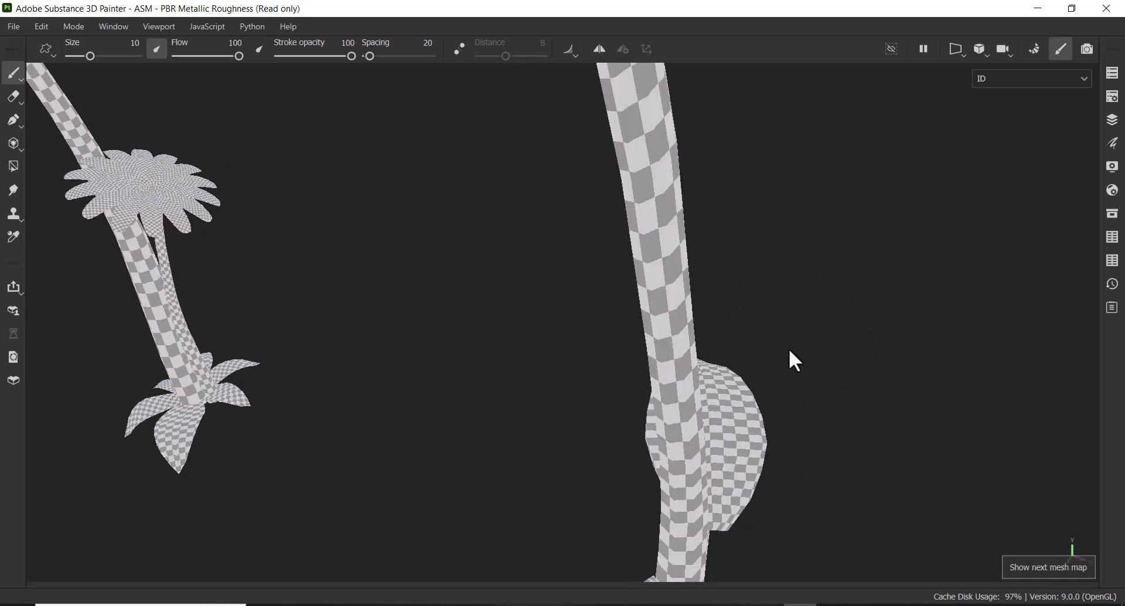
key(b)
key(b)
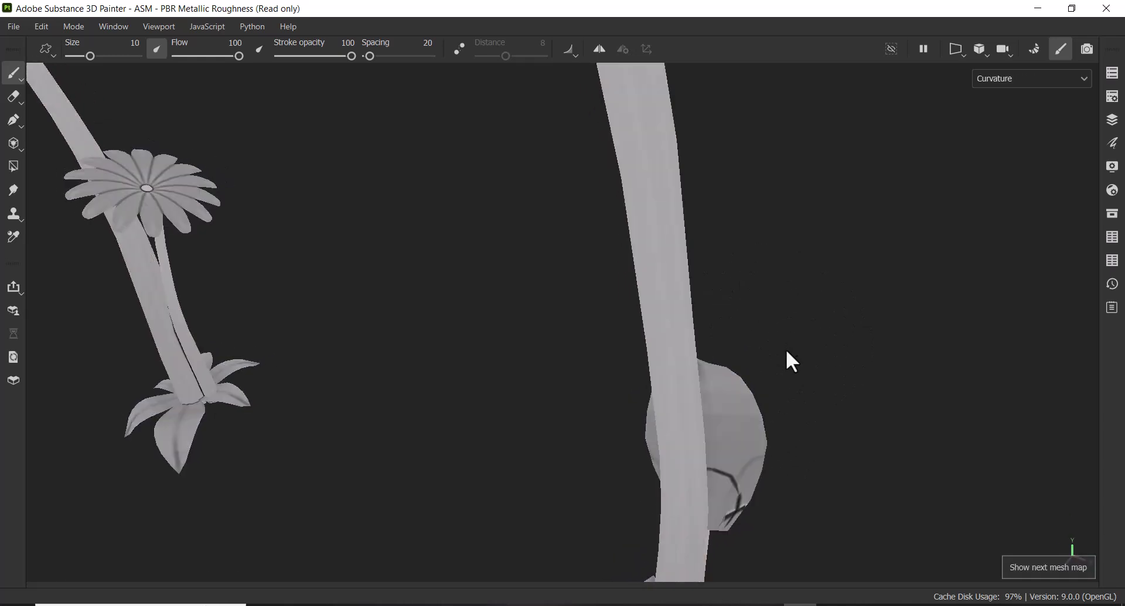
key(b)
key(b)
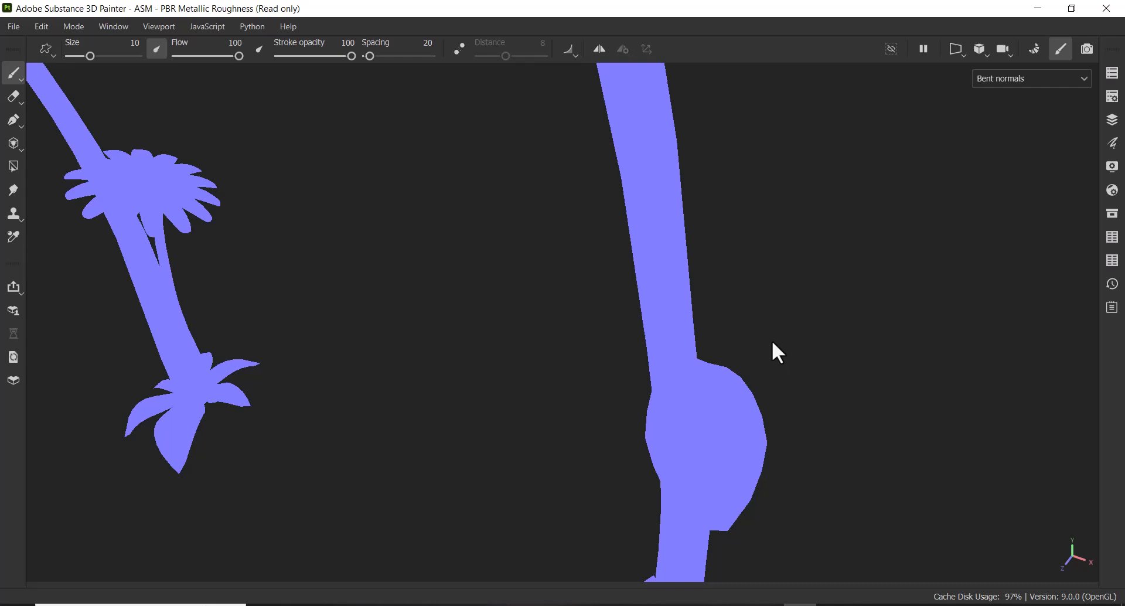
alt+right_drag(800, 378, 656, 258)
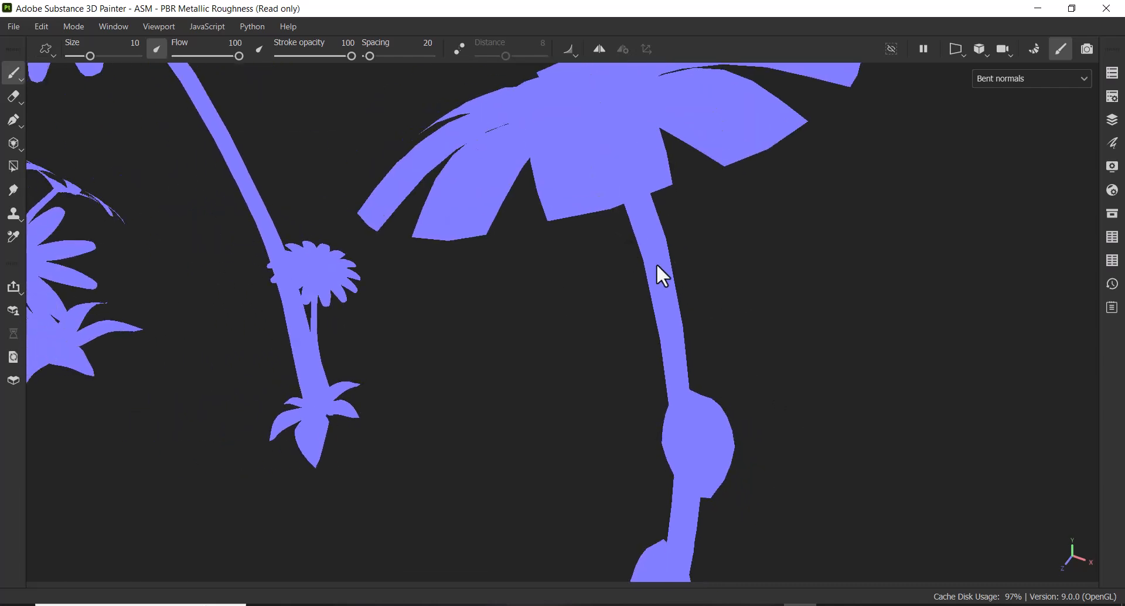
key(b)
key(b)
key(b)
key(b)
key(b)
key(b)
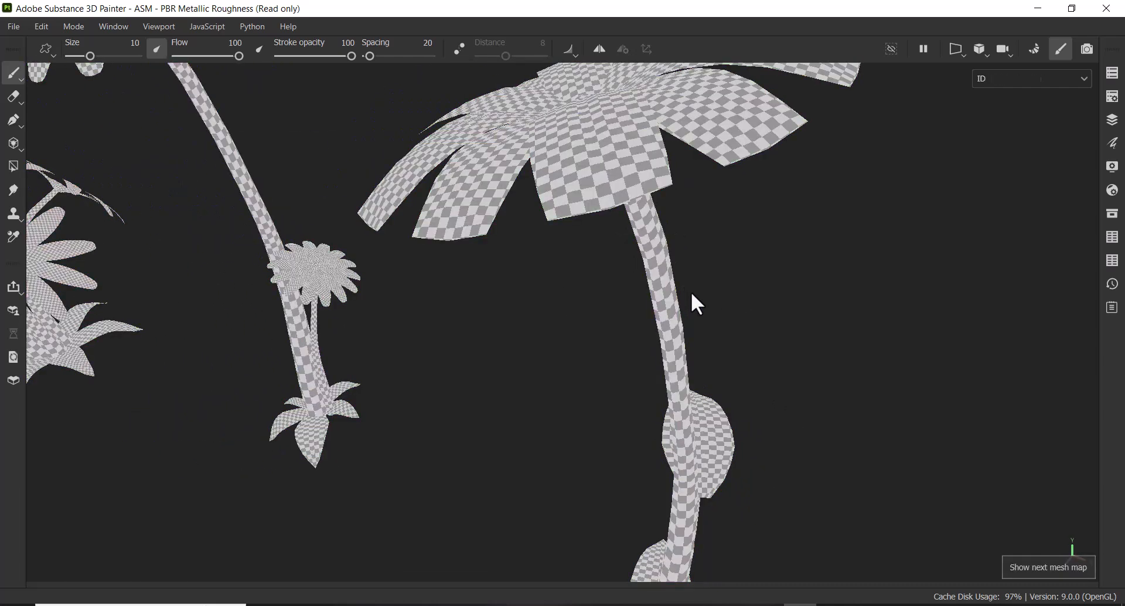
Step: Continue through the mesh maps to the ambient occlusion map with more of the flowers in view
key(b)
key(b)
key(b)
key(b)
key(b)
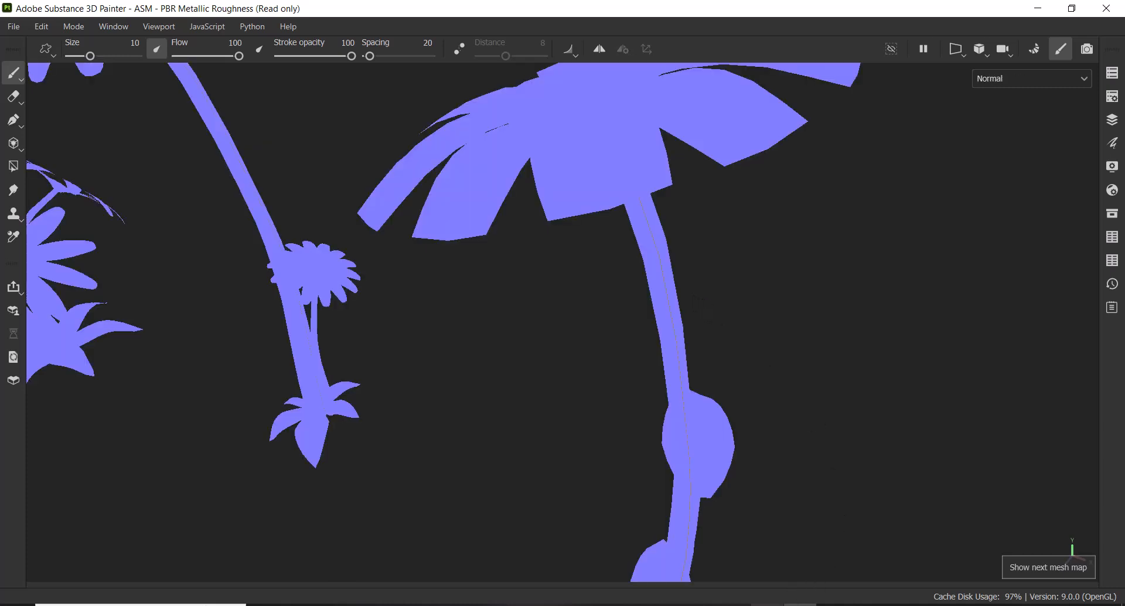
key(b)
scroll(393, 126, down, 3)
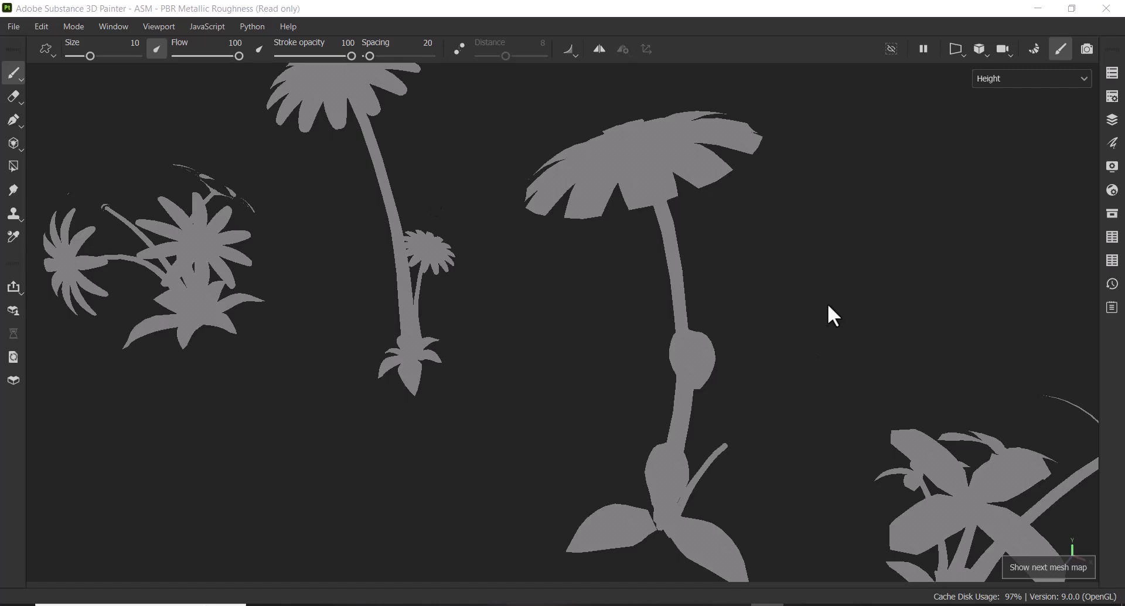
key(b)
key(b)
key(b)
key(b)
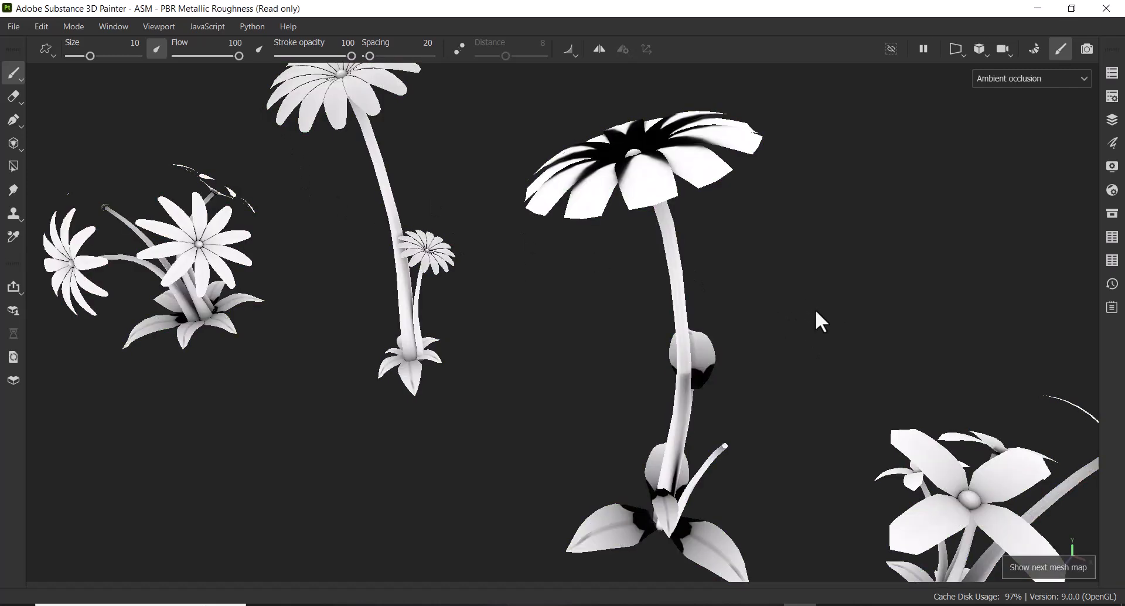
Step: Examine the ambient occlusion map around the petals, leaf bases and stems of the flowers
scroll(814, 308, down, 2)
alt+drag(745, 265, 767, 285)
alt+middle_drag(833, 383, 766, 329)
alt+right_drag(766, 329, 800, 302)
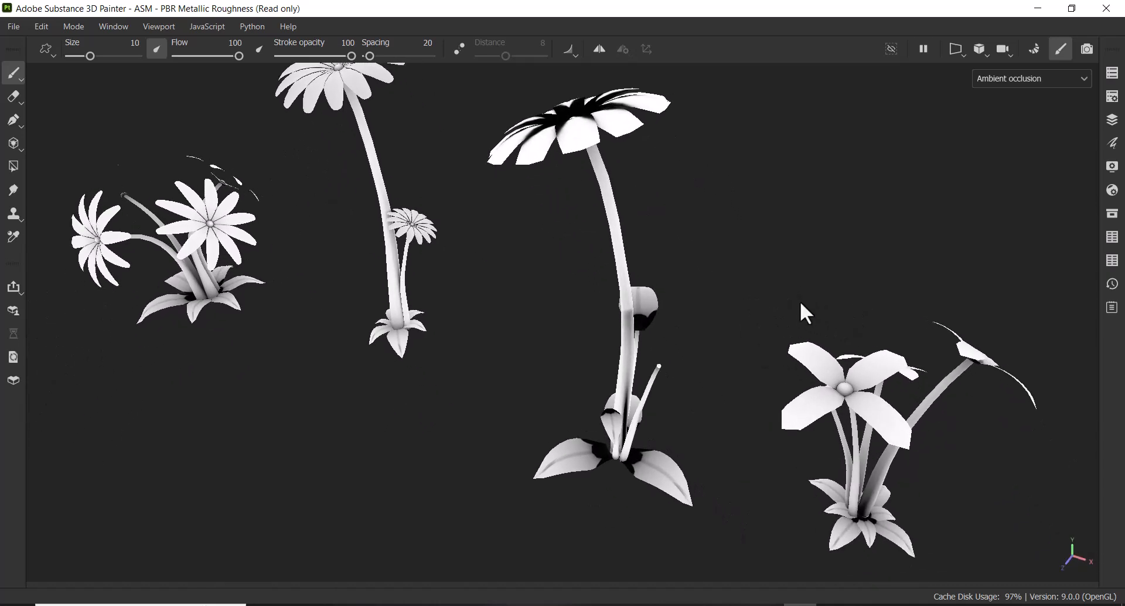
alt+middle_drag(889, 429, 761, 308)
alt+right_drag(761, 307, 853, 400)
alt+drag(814, 394, 759, 380)
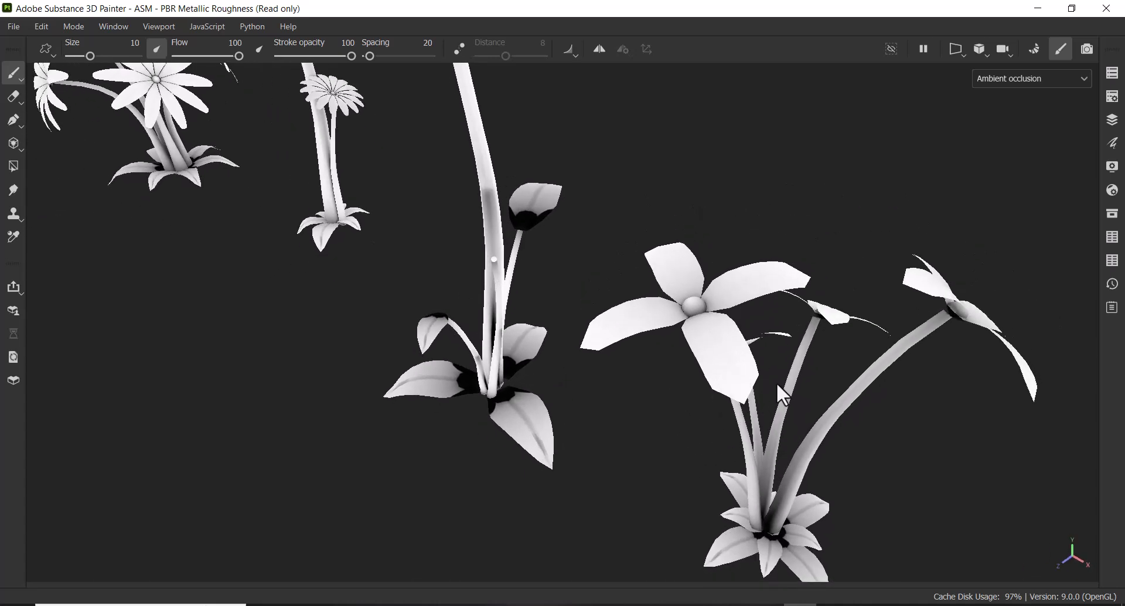
Step: Inspect the curvature and position maps on the leaves and stems, and cycle the mesh map view to Thickness
key(b)
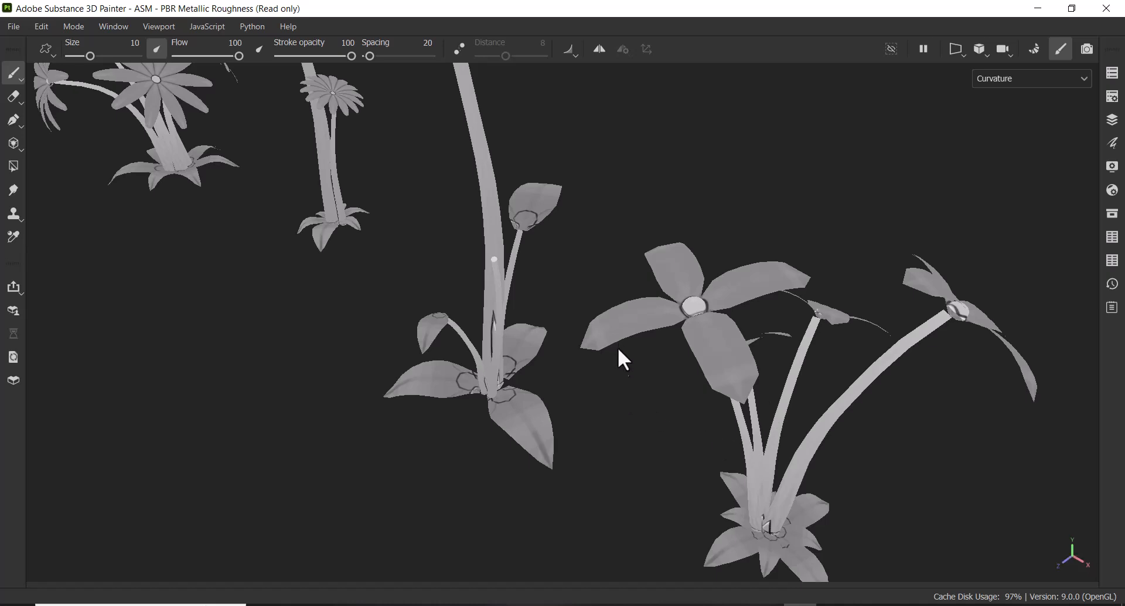
key(b)
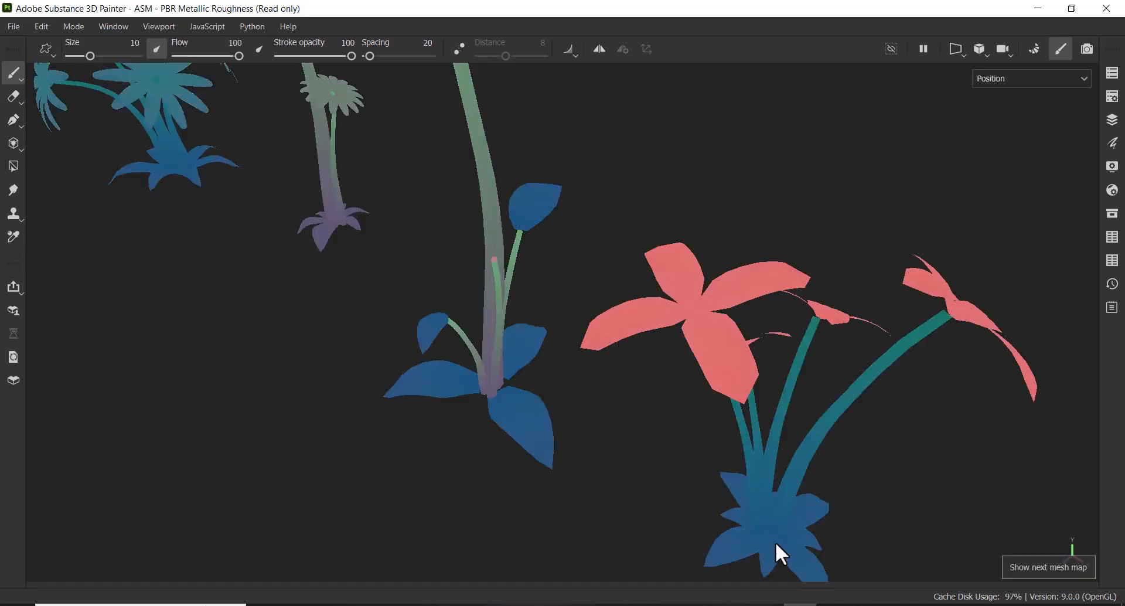
key(b)
key(b)
key(b)
key(b)
key(b)
key(b)
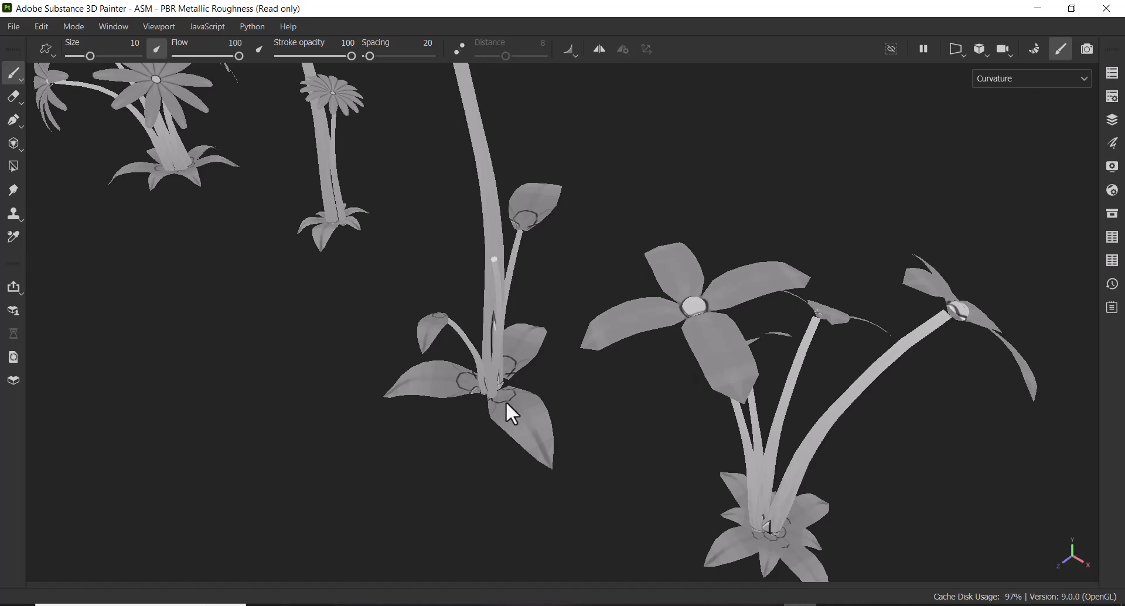
key(b)
key(b)
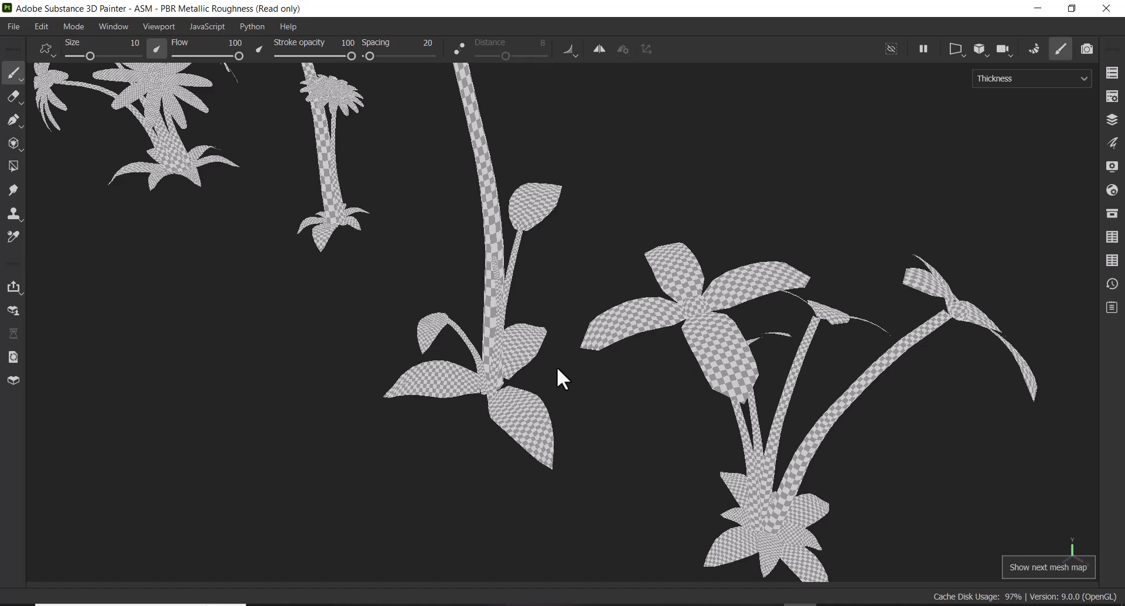
key(p)
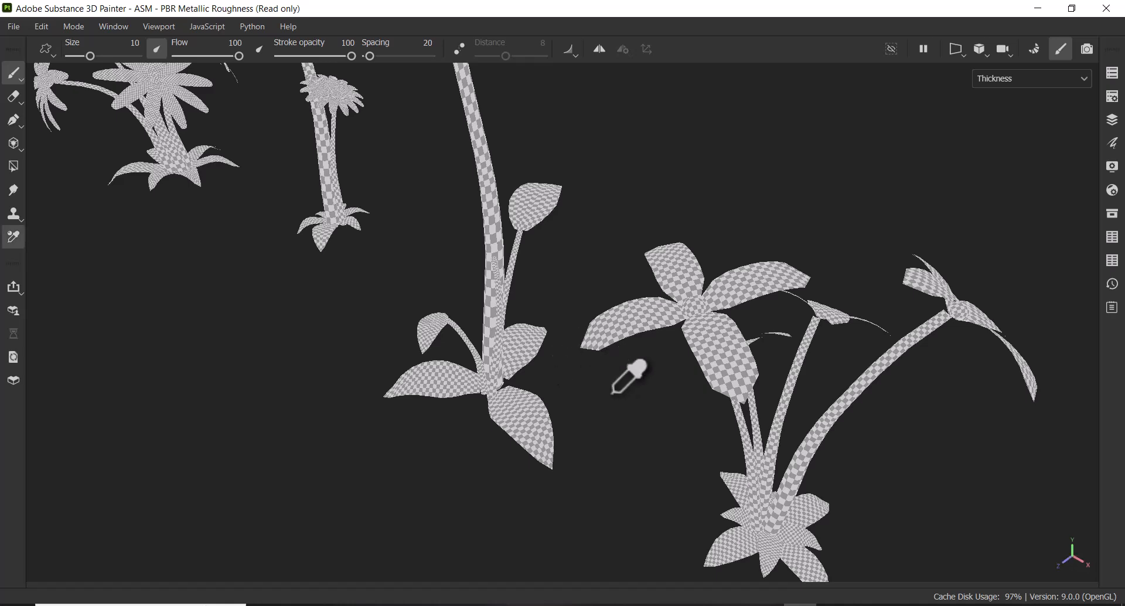
Step: Switch the viewport back to the full material display and reactivate the Paint tool
key(b)
key(m)
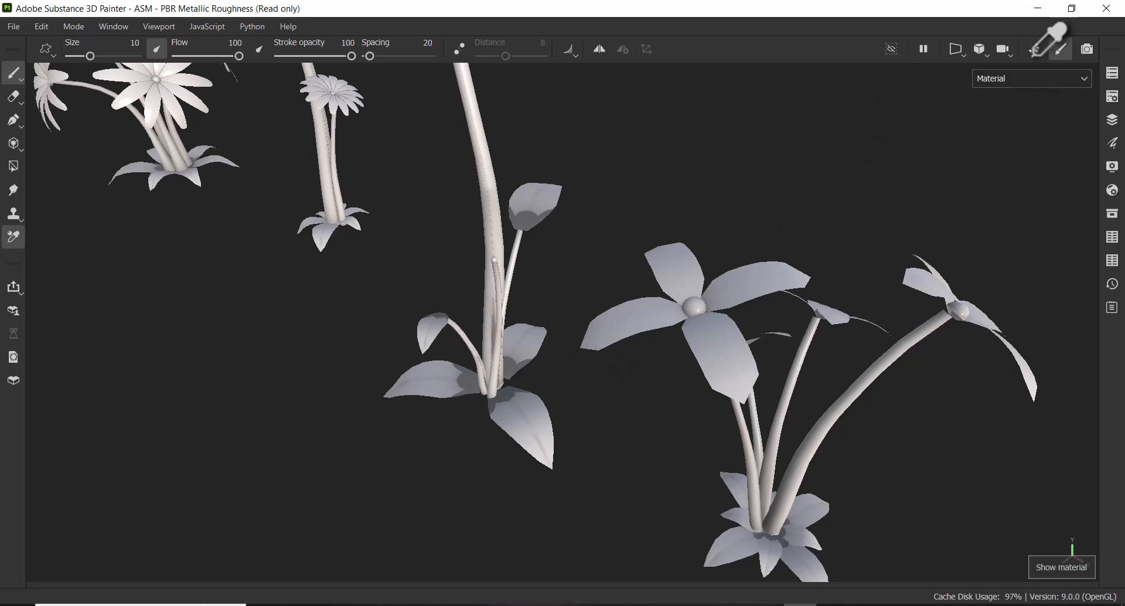
click(17, 69)
click(63, 74)
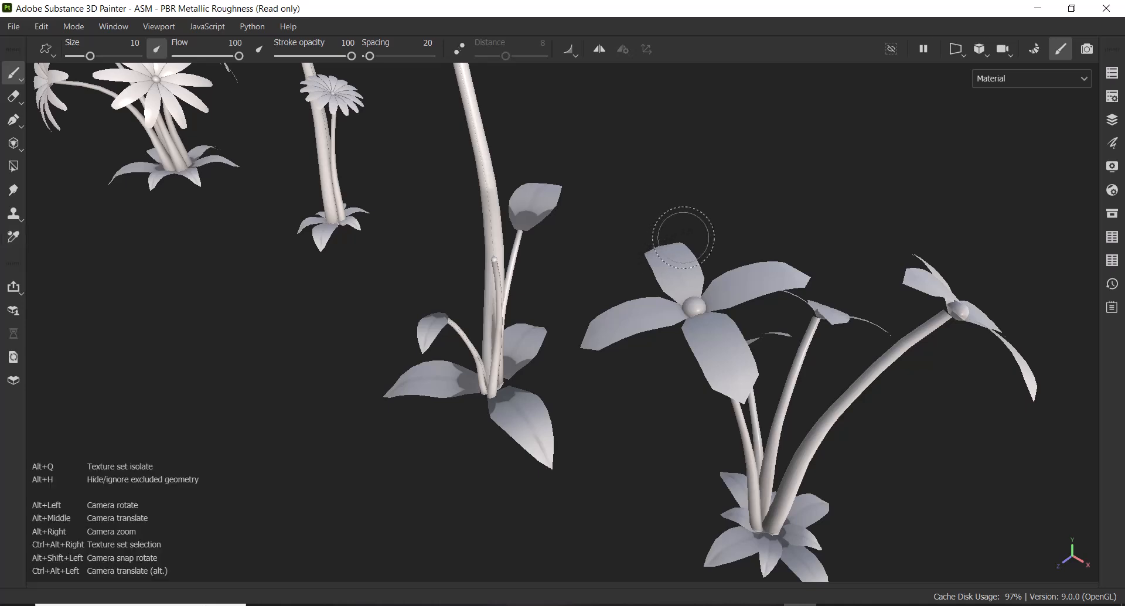
Step: Examine the baked shading around the base leaves of the different flowers in the material display
alt+drag(747, 218, 791, 190)
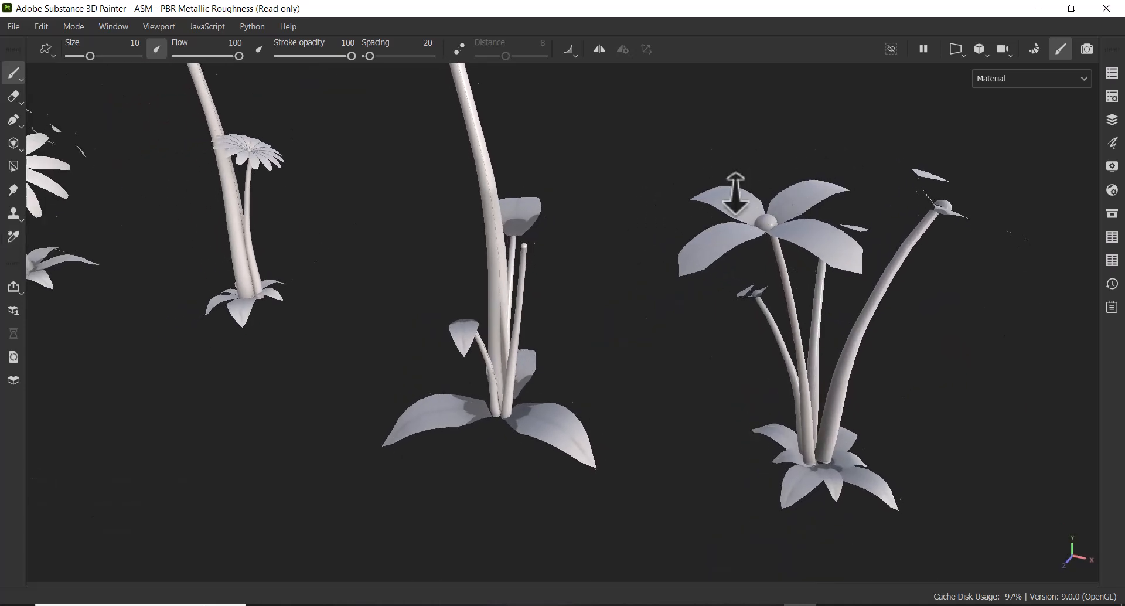
alt+right_drag(743, 206, 510, 117)
alt+middle_drag(662, 202, 697, 339)
alt+drag(697, 339, 611, 222)
alt+middle_drag(258, 307, 435, 259)
alt+right_drag(435, 258, 497, 292)
alt+middle_drag(360, 268, 498, 320)
alt+right_drag(498, 319, 562, 355)
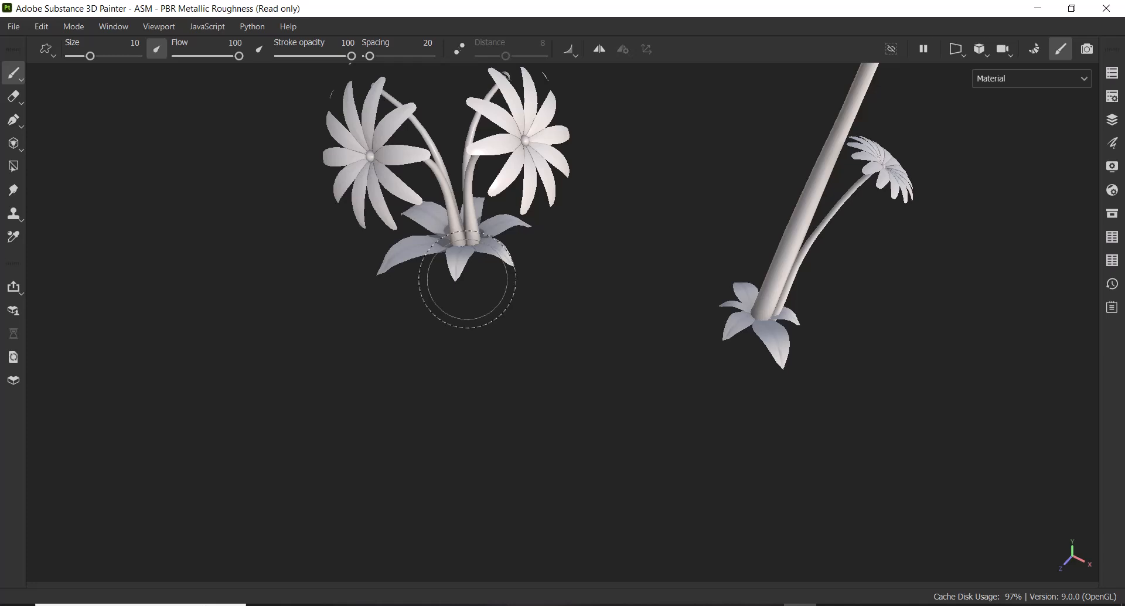
alt+middle_drag(543, 269, 535, 325)
mouse_move(618, 360)
alt+right_down()
mouse_move(449, 154)
mouse_move(603, 214)
mouse_move(623, 384)
mouse_move(244, 214)
alt+right_up()
Step: Switch to Maya and select the base leaves of the multi-stem daisy plant to inspect their shared UV shell
key(alt+Tab)
alt+middle_drag(246, 363, 495, 243)
alt+drag(494, 244, 375, 275)
alt+right_drag(375, 276, 420, 435)
alt+drag(421, 435, 348, 395)
alt+right_drag(348, 395, 402, 420)
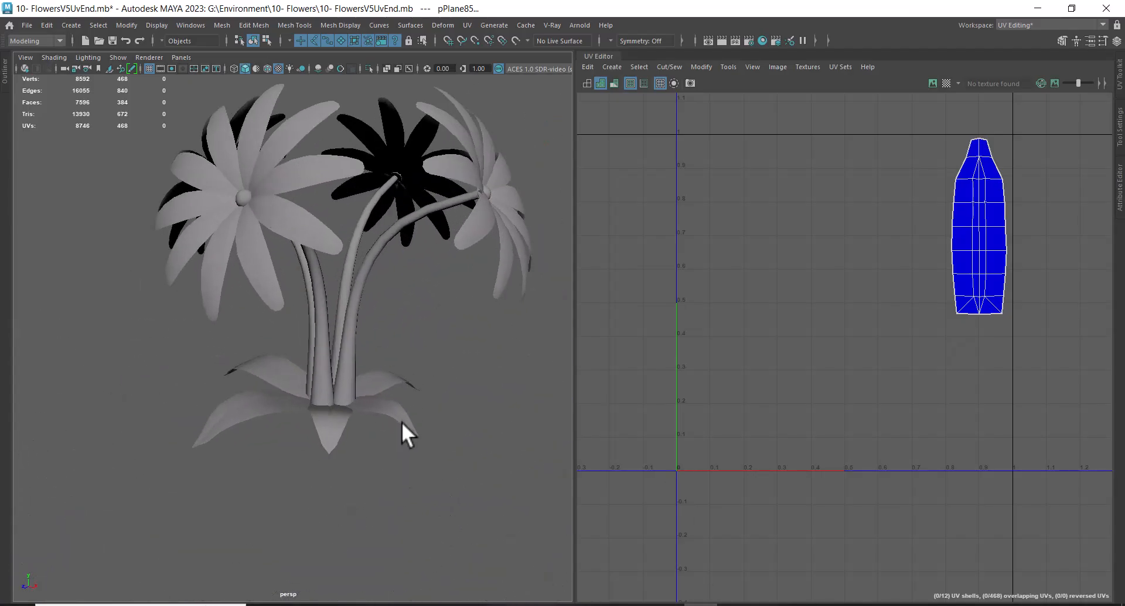
click(400, 417)
shift+click(399, 384)
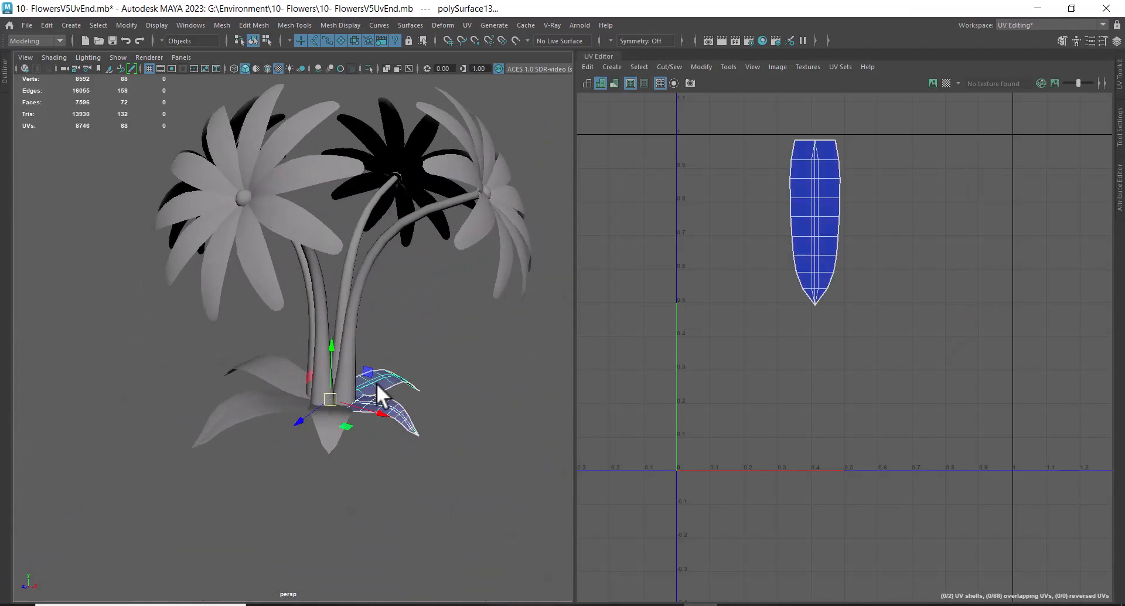
shift+click(266, 374)
shift+click(250, 407)
alt+drag(436, 426, 412, 444)
alt+right_drag(412, 445, 434, 504)
alt+middle_drag(434, 504, 390, 399)
alt+right_drag(390, 400, 359, 448)
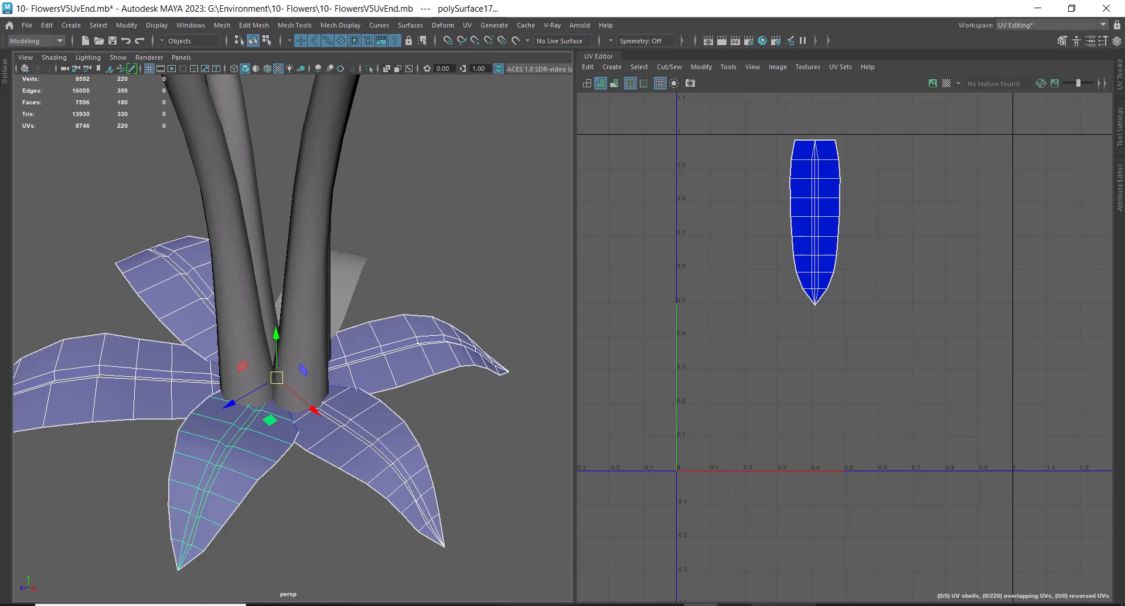
Step: Switch to Substance 3D Painter and compare the baked base leaves of the multi-stem daisy and the tall daisy
click(800, 605)
alt+right_drag(591, 330, 824, 530)
alt+drag(824, 529, 678, 416)
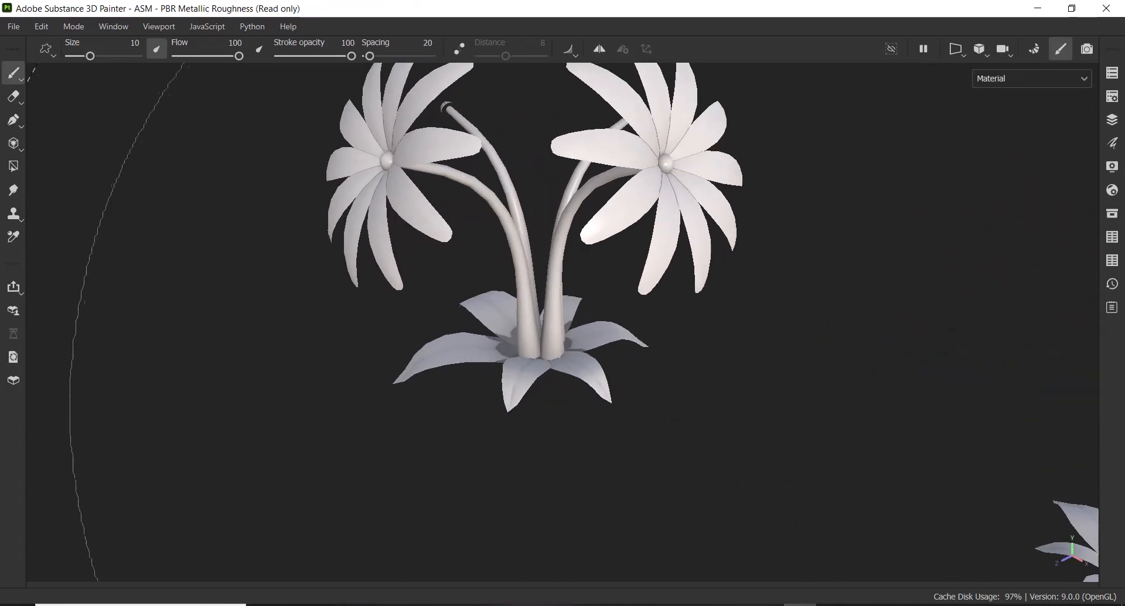
alt+right_drag(678, 416, 744, 513)
mouse_move(744, 513)
alt+mouse_down()
mouse_move(578, 453)
mouse_move(427, 454)
mouse_move(866, 412)
mouse_move(966, 450)
alt+mouse_up()
alt+middle_drag(966, 450, 683, 346)
alt+drag(684, 346, 678, 402)
alt+right_drag(678, 402, 554, 451)
alt+drag(554, 451, 842, 434)
alt+right_drag(842, 433, 779, 402)
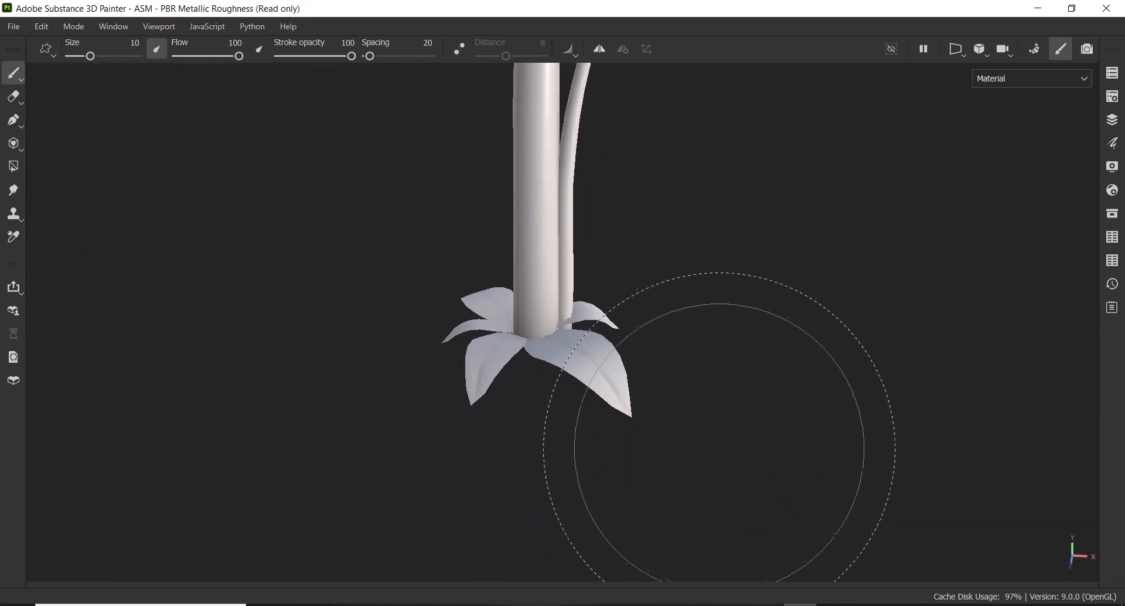
Step: Switch to Maya and select all six base leaves of the tall daisy to inspect their UV shell
key(alt+Tab)
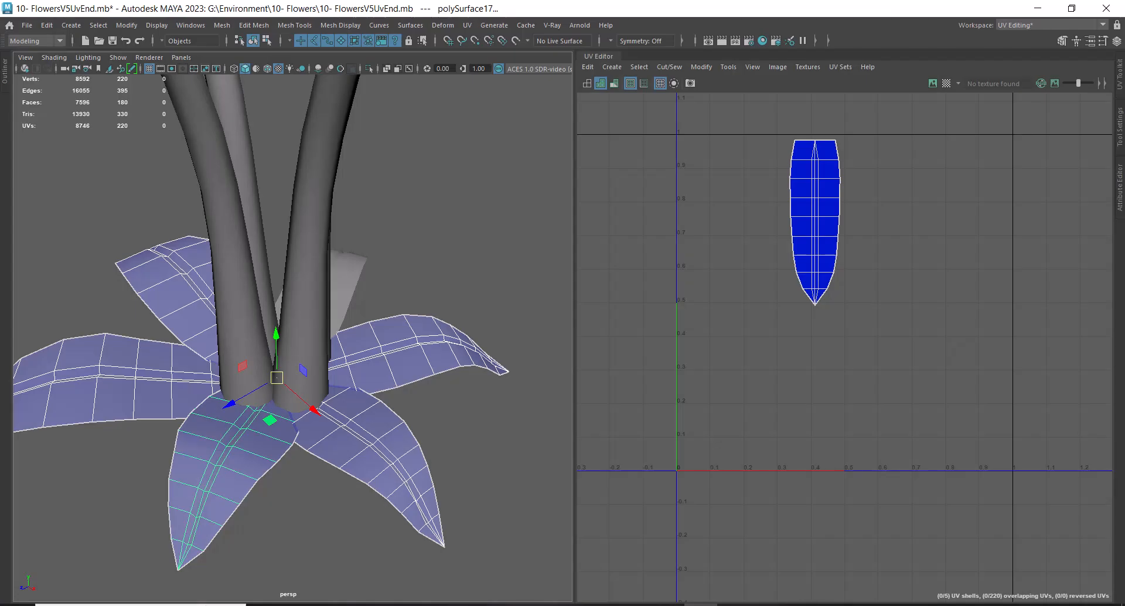
scroll(405, 335, down, 5)
click(467, 449)
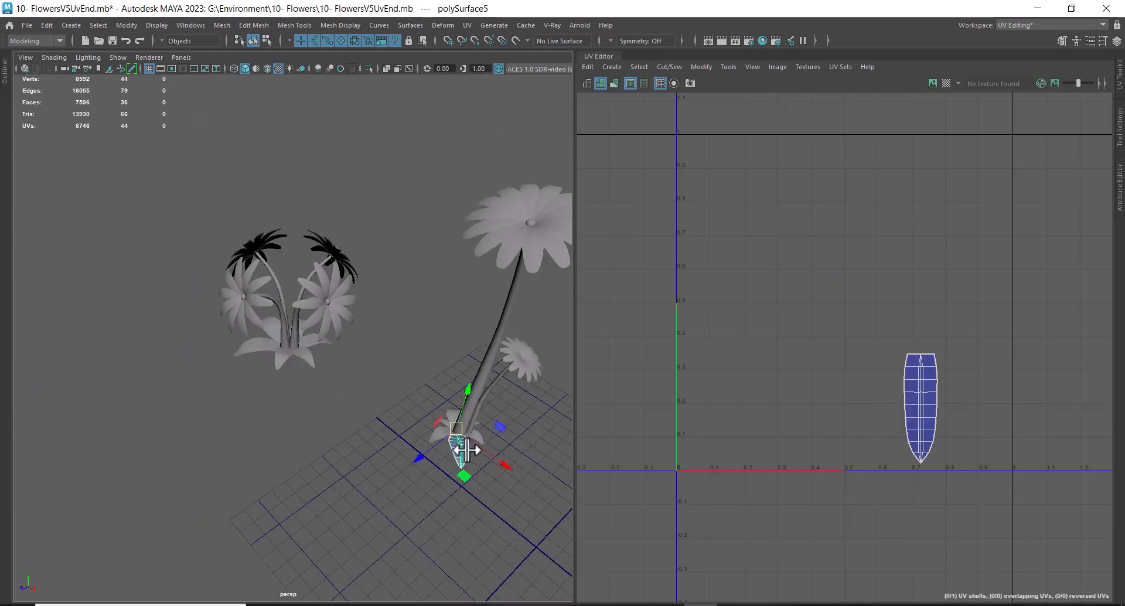
key(f)
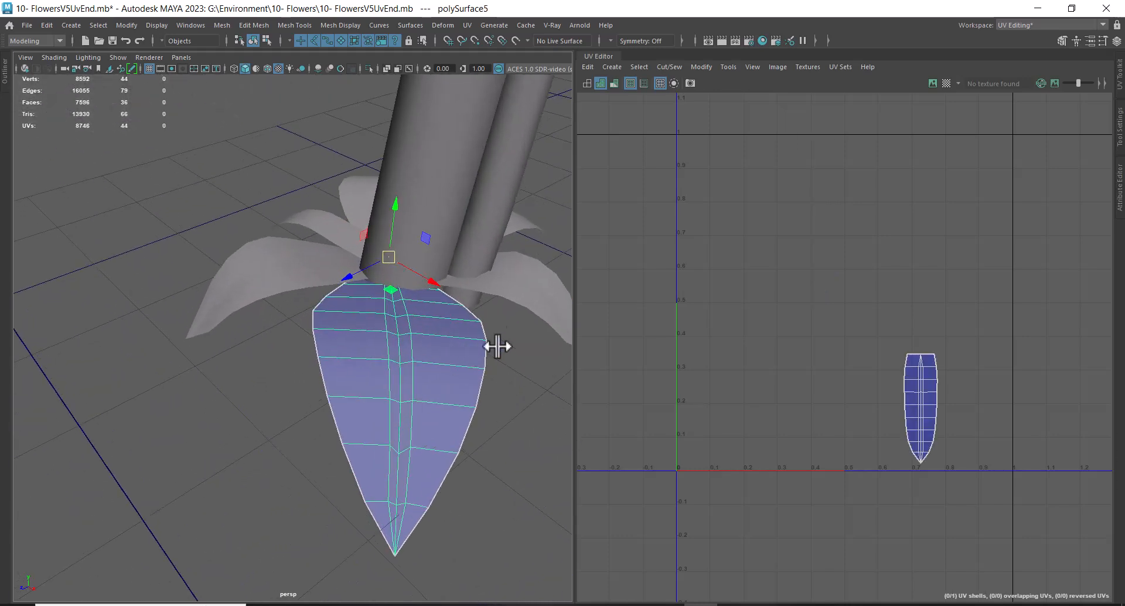
shift+click(530, 288)
shift+click(291, 276)
shift+click(322, 211)
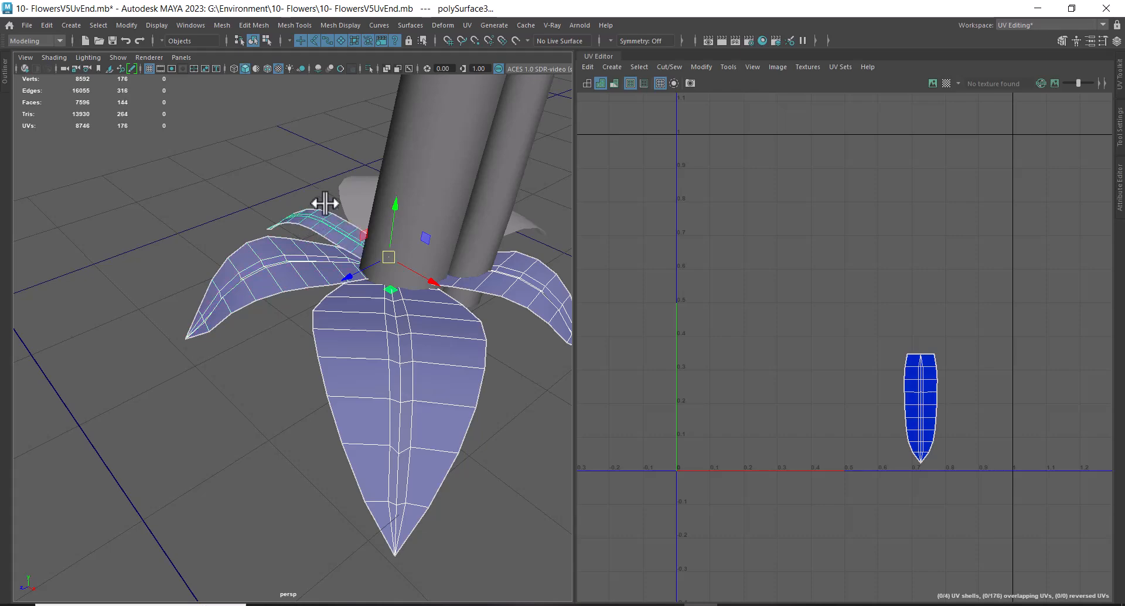
shift+click(348, 187)
scroll(377, 285, down, 5)
alt+drag(353, 280, 347, 337)
shift+click(150, 233)
scroll(190, 306, down, 5)
alt+drag(265, 276, 369, 376)
scroll(952, 368, down, 1)
scroll(386, 410, up, 5)
scroll(406, 445, down, 4)
alt+drag(305, 404, 309, 371)
alt+middle_drag(310, 370, 501, 373)
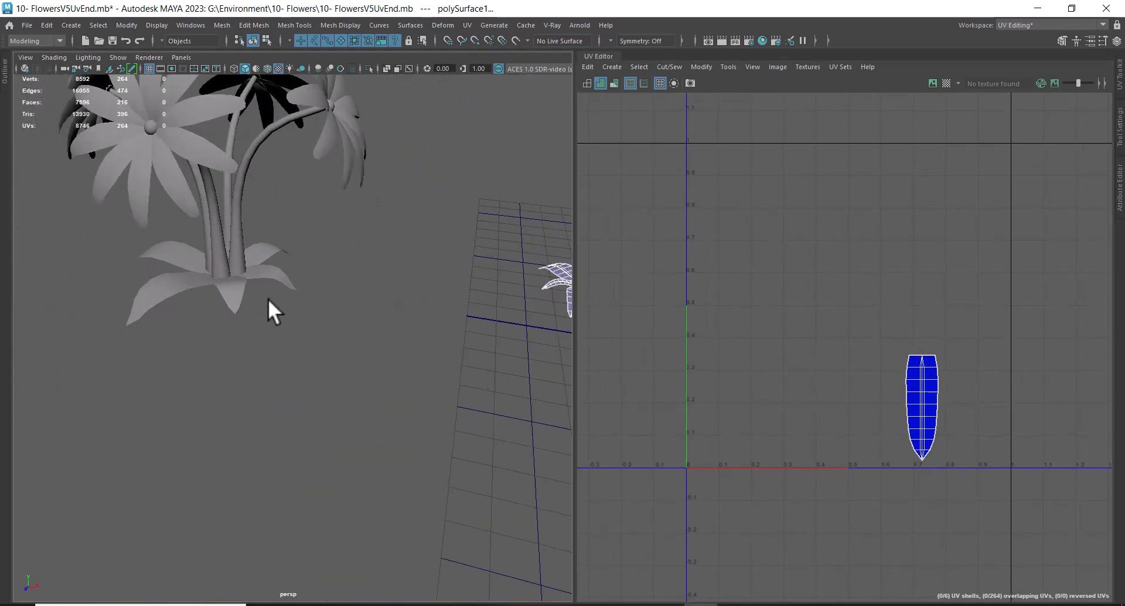
Step: Add the base leaves of the multi-stem daisy plant to the selection to compare both leaf shells
shift+click(224, 291)
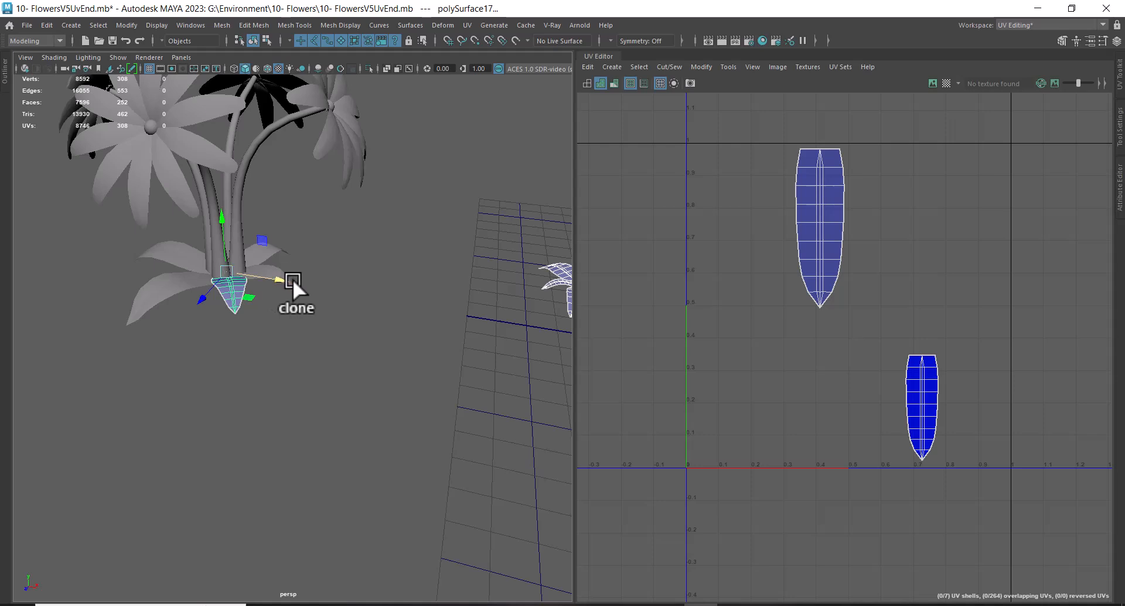
shift+click(271, 250)
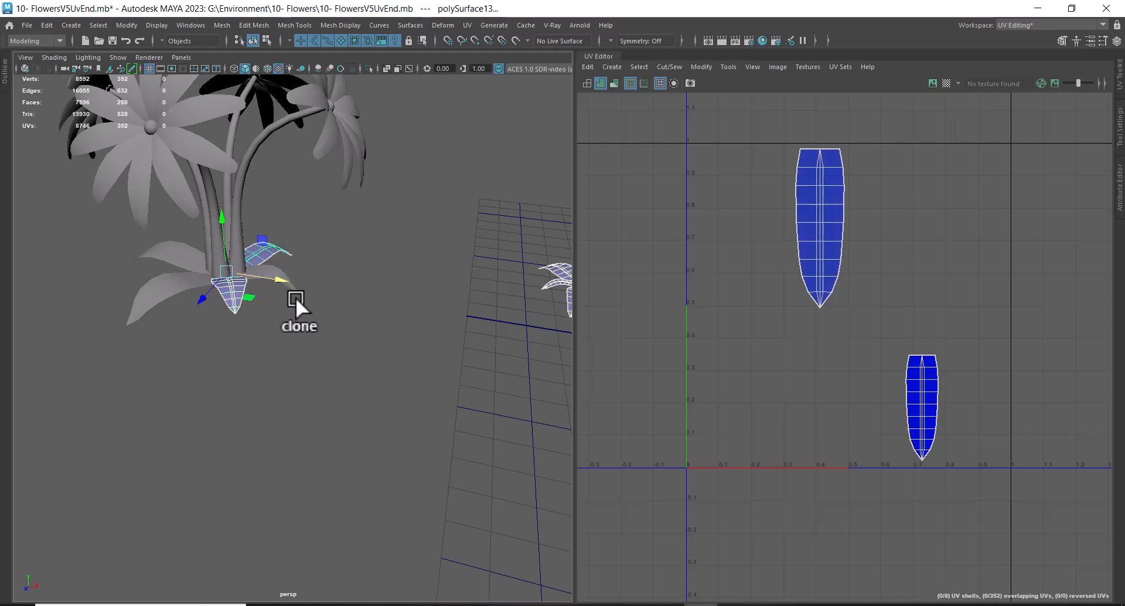
shift+click(293, 290)
shift+click(182, 288)
scroll(720, 393, down, 2)
alt+drag(363, 369, 244, 315)
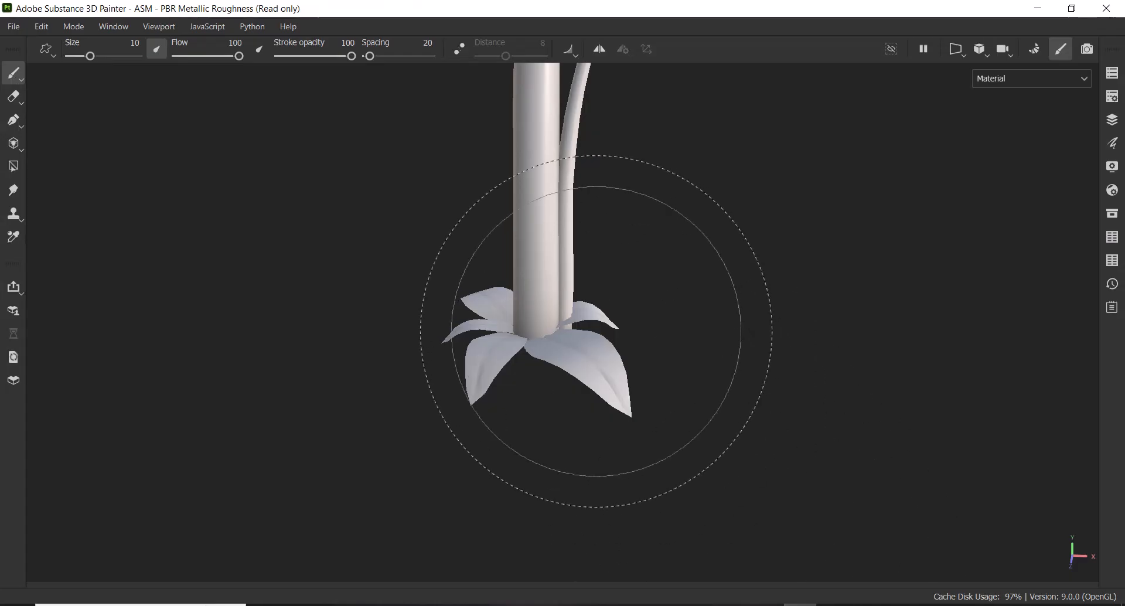
Step: Switch to Substance 3D Painter and examine the baked shadows where the leaves meet the stems on several flowers
mouse_move(516, 327)
alt+mouse_down()
mouse_move(836, 427)
mouse_move(613, 314)
mouse_move(547, 389)
mouse_move(771, 394)
mouse_move(586, 309)
mouse_move(537, 96)
mouse_move(445, 234)
mouse_move(615, 394)
mouse_move(592, 389)
mouse_move(613, 379)
mouse_move(586, 389)
alt+mouse_up()
alt+right_drag(586, 389, 741, 502)
alt+drag(740, 502, 815, 257)
alt+right_drag(815, 256, 879, 332)
alt+middle_drag(861, 246, 730, 349)
alt+right_drag(731, 348, 854, 545)
alt+drag(744, 389, 734, 378)
alt+right_drag(737, 384, 881, 552)
alt+drag(783, 413, 921, 404)
alt+right_drag(738, 457, 675, 414)
alt+drag(676, 414, 563, 375)
alt+middle_drag(563, 375, 996, 205)
alt+middle_drag(791, 315, 928, 270)
alt+right_drag(752, 510, 338, 222)
Step: Frame the whole flower set and examine the baked leaf bases of the multi-stem daisy plant up close
key(f)
alt+drag(542, 393, 577, 345)
alt+right_drag(434, 411, 475, 482)
alt+drag(475, 482, 516, 457)
alt+middle_drag(516, 457, 721, 246)
alt+right_drag(610, 270, 647, 334)
mouse_move(621, 293)
alt+mouse_down()
mouse_move(572, 263)
mouse_move(697, 352)
alt+mouse_up()
alt+right_drag(698, 352, 771, 444)
alt+drag(771, 444, 498, 412)
alt+right_drag(583, 389, 620, 447)
alt+drag(628, 326, 626, 347)
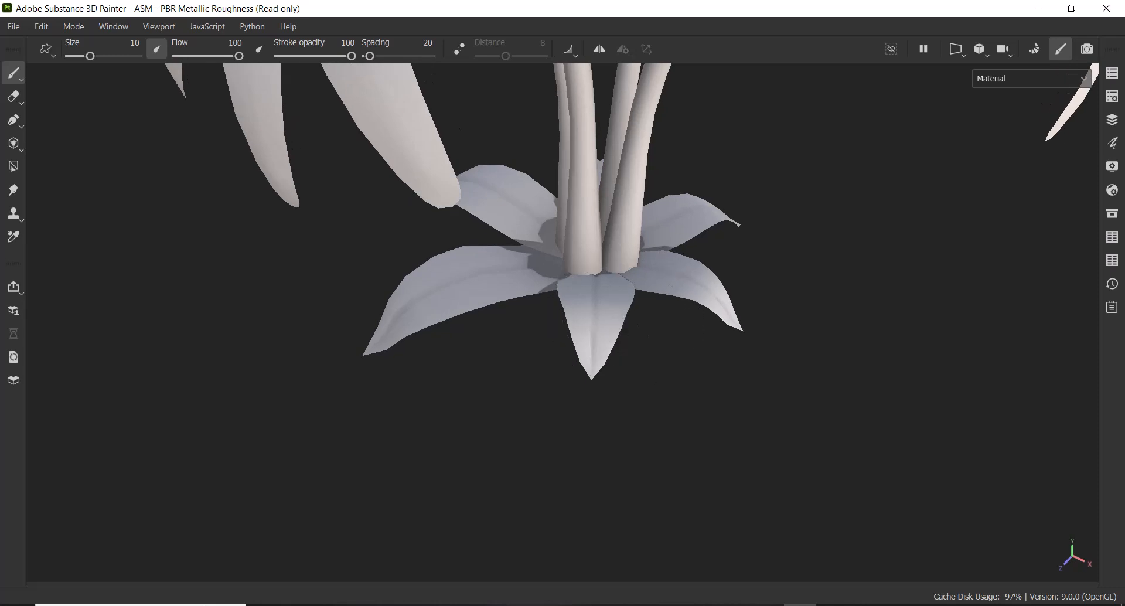
Step: Inspect the base leaves from other sides and across to the neighbouring flowers for baked shadow differences
alt+middle_drag(628, 323, 608, 379)
mouse_move(644, 400)
alt+mouse_down()
mouse_move(904, 359)
mouse_move(886, 389)
alt+mouse_up()
mouse_move(655, 420)
alt+mouse_down()
mouse_move(804, 392)
mouse_move(876, 441)
mouse_move(969, 404)
mouse_move(1117, 377)
mouse_move(638, 406)
mouse_move(597, 357)
alt+mouse_up()
alt+right_drag(761, 323, 717, 275)
mouse_move(726, 266)
alt+middle_down()
mouse_move(506, 318)
mouse_move(328, 337)
alt+middle_up()
alt+middle_drag(867, 434, 595, 349)
alt+middle_drag(704, 421, 544, 234)
alt+drag(717, 333, 750, 387)
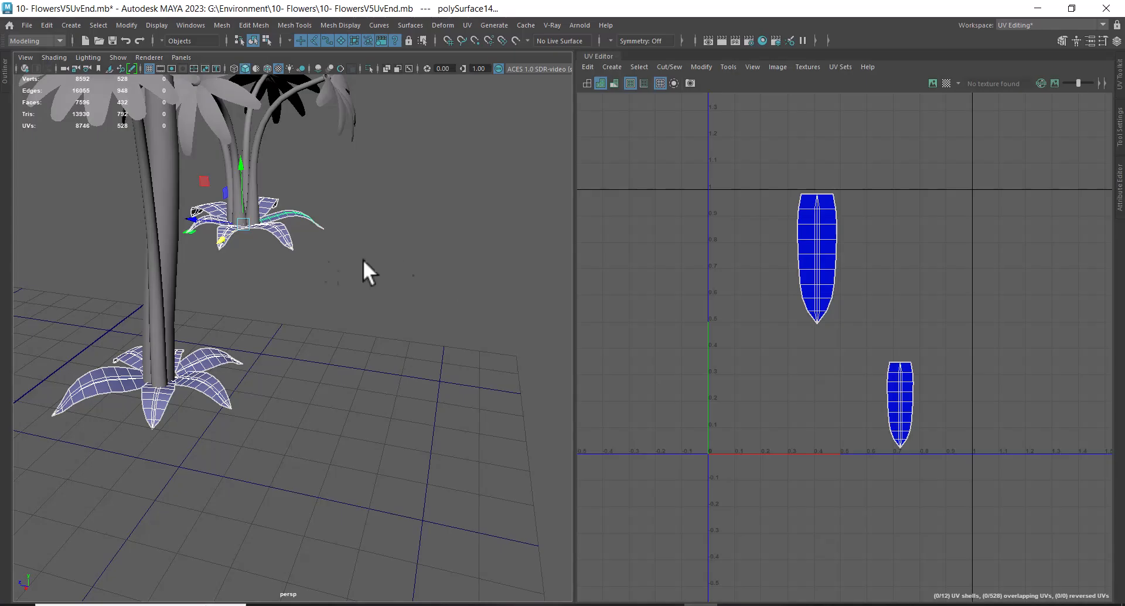
Step: Switch to Maya and select the three large base leaves of the tall broad-leaf plant to check their UV shell
scroll(363, 259, down, 10)
key(f)
click(498, 280)
shift+click(478, 220)
shift+click(303, 233)
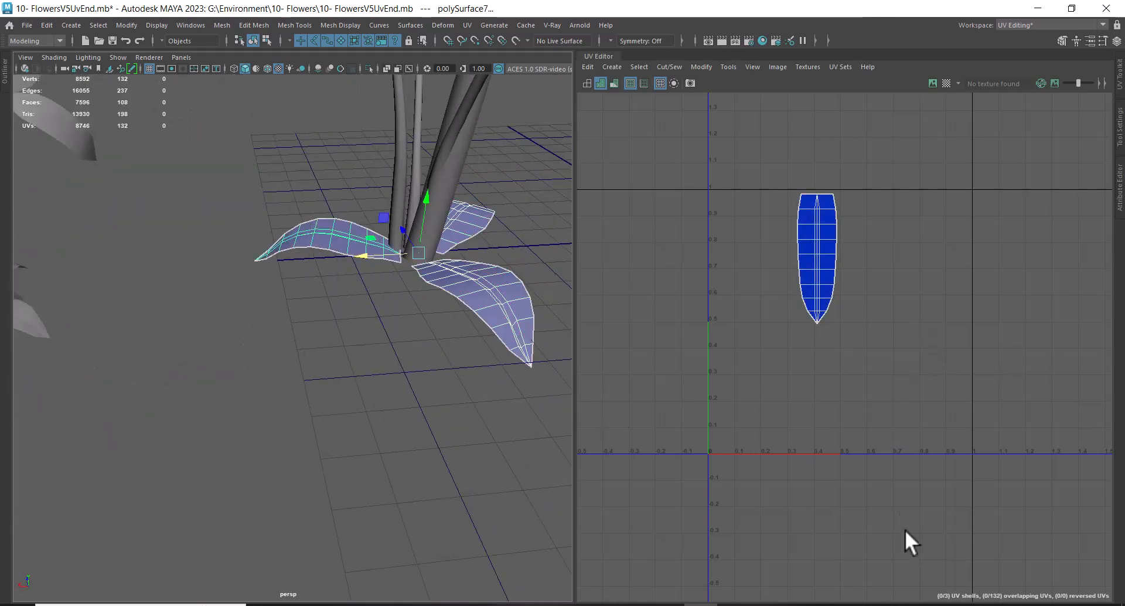
Step: Add a base leaf of the tall daisy and the leaves of the multi-stem daisy plant to the selection
scroll(402, 369, down, 10)
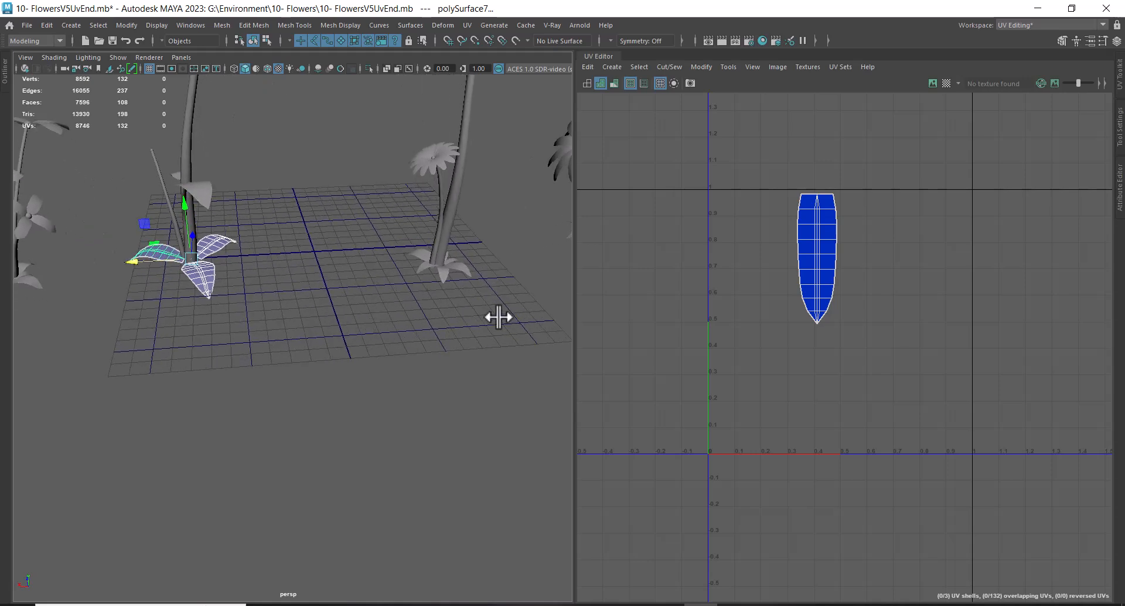
alt+drag(380, 310, 356, 373)
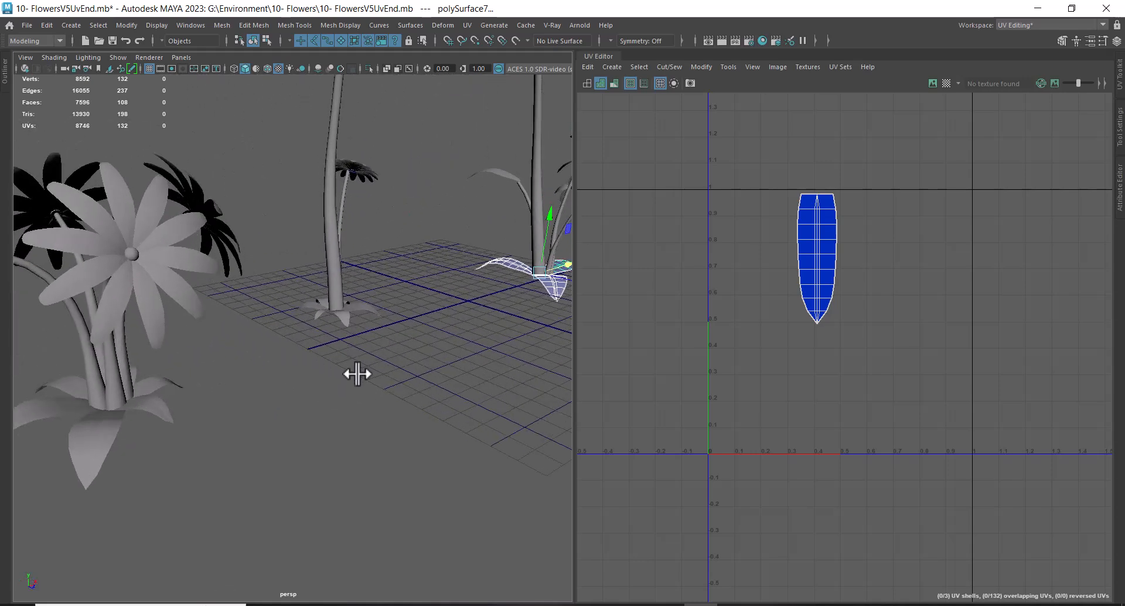
alt+middle_drag(345, 351, 468, 368)
shift+click(352, 320)
shift+click(276, 408)
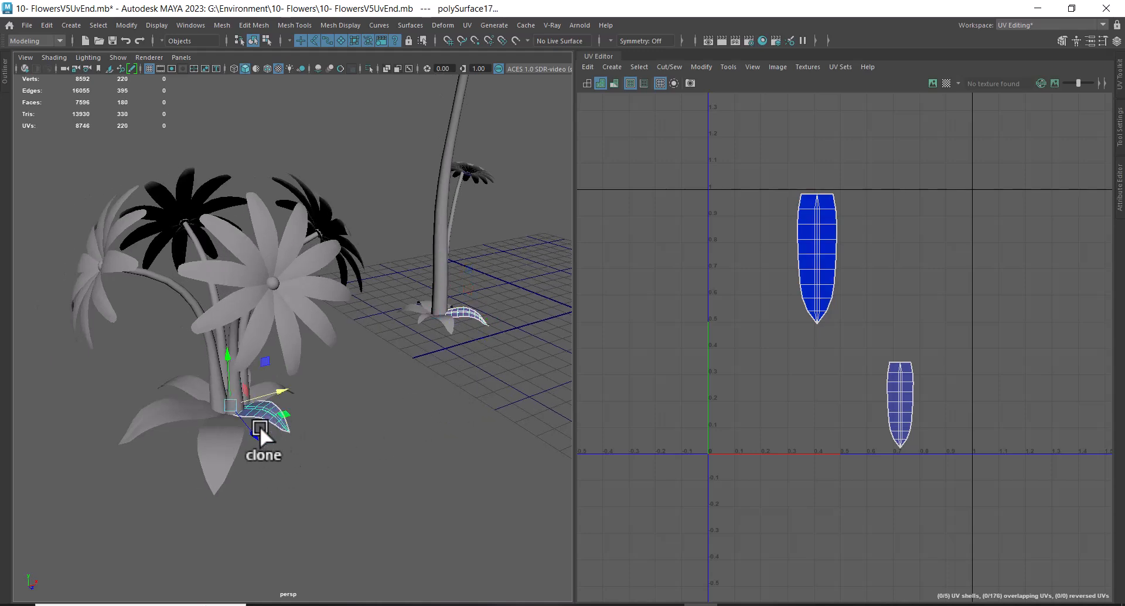
alt+drag(349, 421, 270, 400)
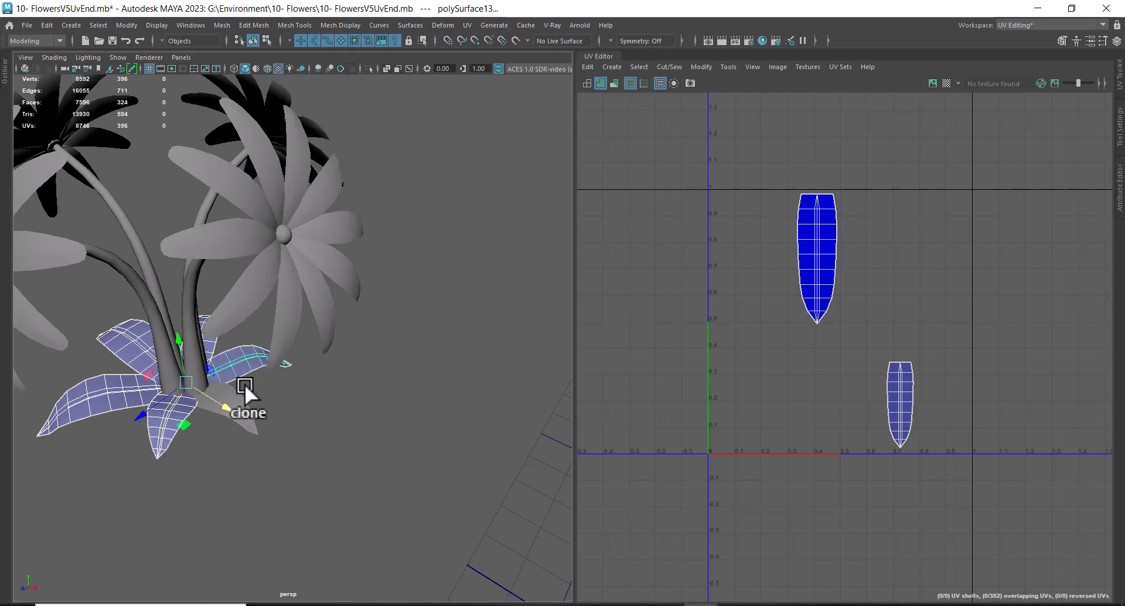
shift+click(252, 424)
Step: Add two of the outer base leaves of the four-petal flower plant to the selection to check their UVs
alt+right_drag(432, 502, 411, 418)
alt+drag(412, 418, 420, 418)
alt+middle_drag(421, 417, 294, 364)
alt+right_drag(294, 364, 384, 404)
alt+right_drag(404, 362, 546, 392)
alt+middle_drag(544, 395, 395, 401)
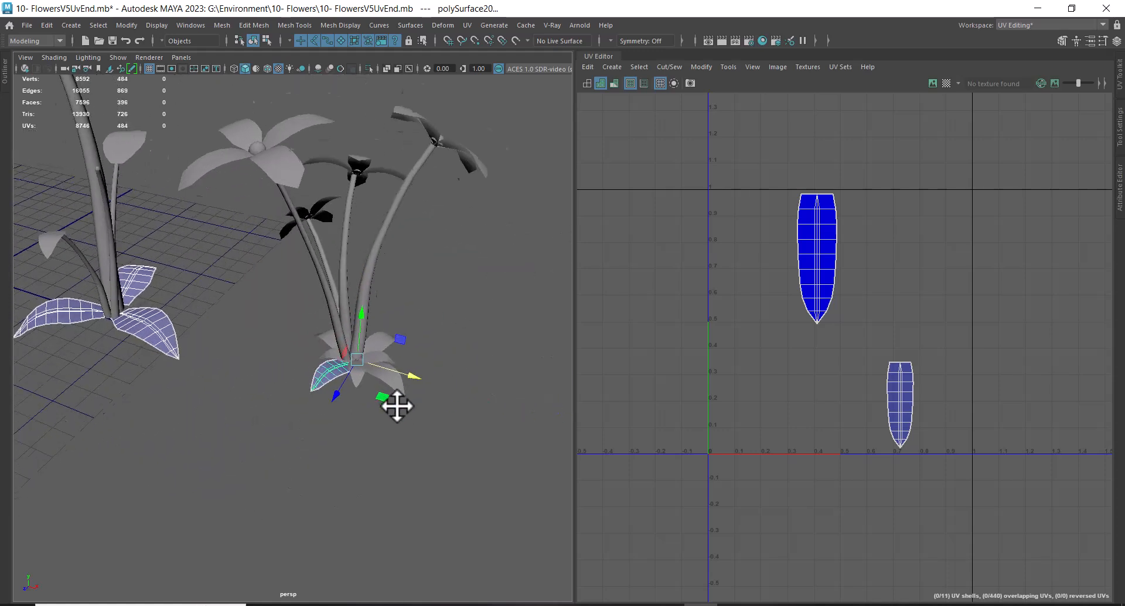
alt+right_drag(394, 402, 465, 436)
shift+click(413, 417)
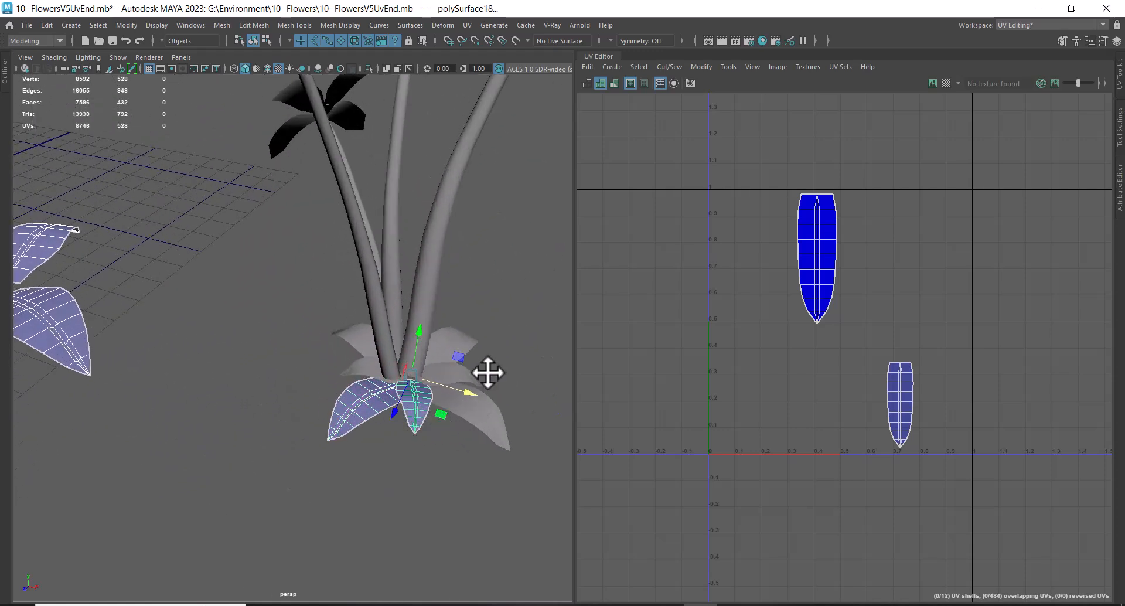
Step: Select only the four small inner base leaves of the four-petal flower plant
click(454, 377)
shift+click(366, 371)
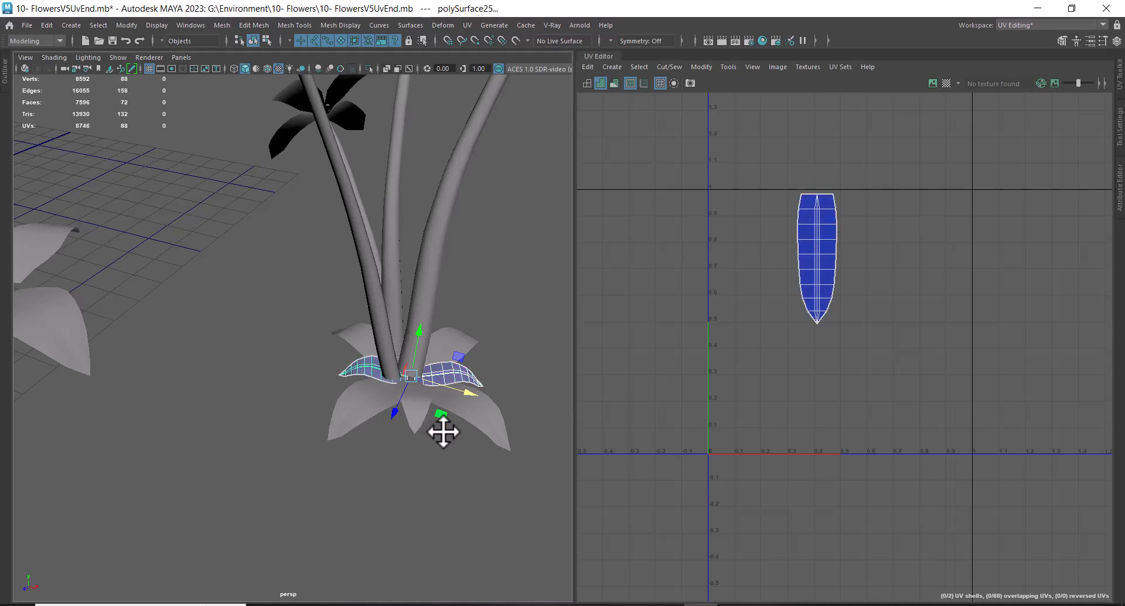
shift+click(419, 418)
alt+drag(420, 418, 492, 377)
alt+right_drag(493, 376, 454, 384)
alt+middle_drag(485, 268, 423, 324)
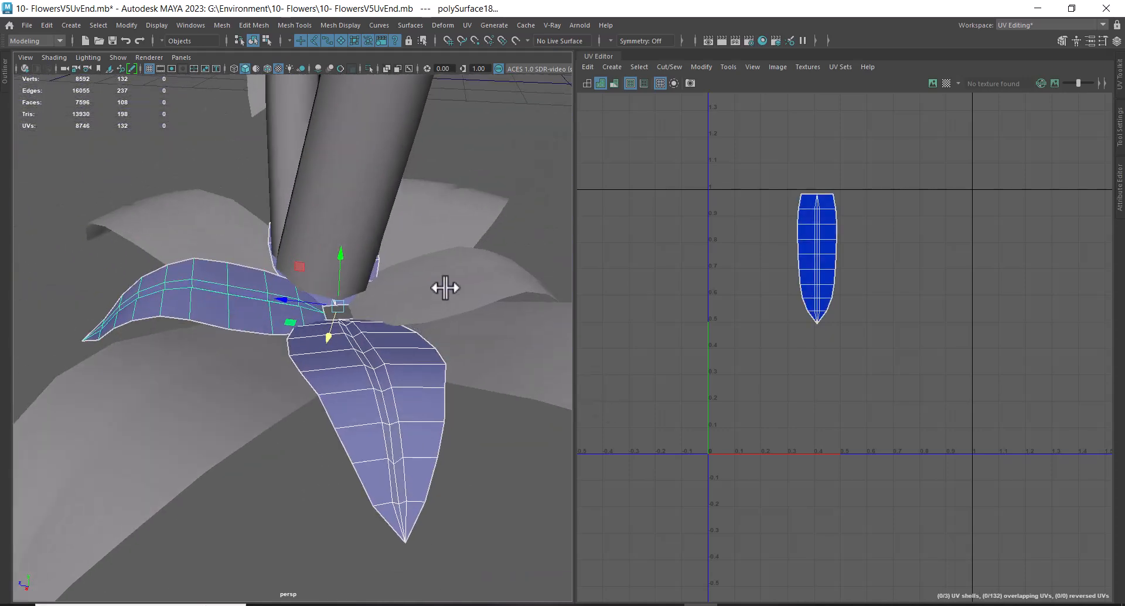
shift+click(444, 287)
alt+right_drag(407, 400, 304, 351)
alt+drag(305, 351, 439, 302)
alt+middle_drag(385, 298, 465, 294)
alt+right_drag(465, 293, 399, 308)
alt+drag(498, 398, 430, 372)
alt+middle_drag(430, 372, 342, 383)
alt+right_drag(342, 384, 434, 405)
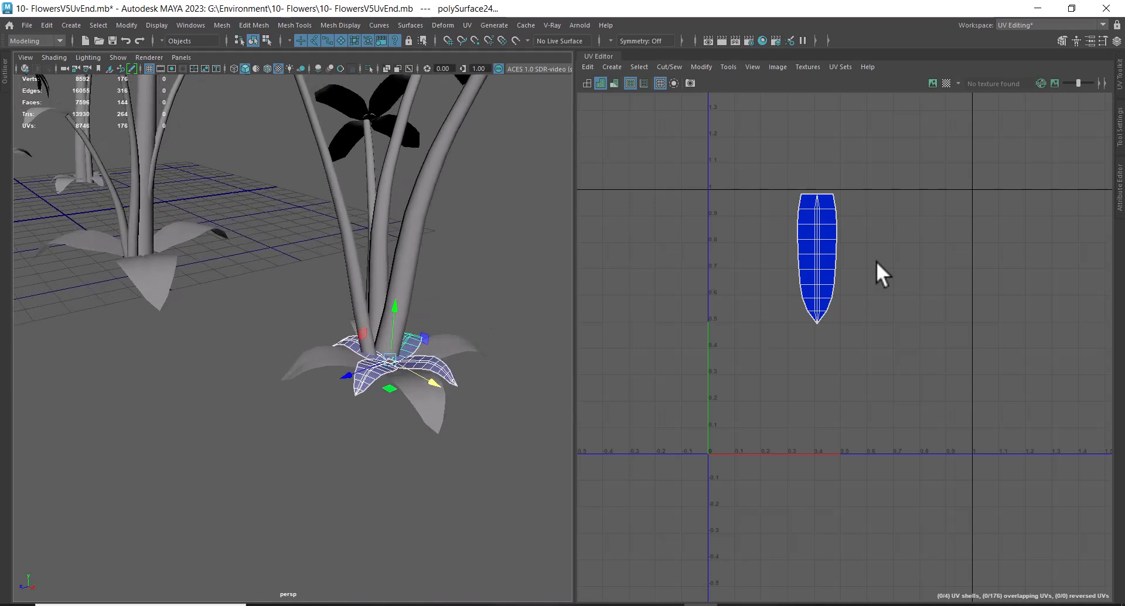
Step: Select the inner leaves' UVs and move their stacked shell sideways outside the 0–1 tile, to about U 1.2
right_drag(832, 222, 832, 186)
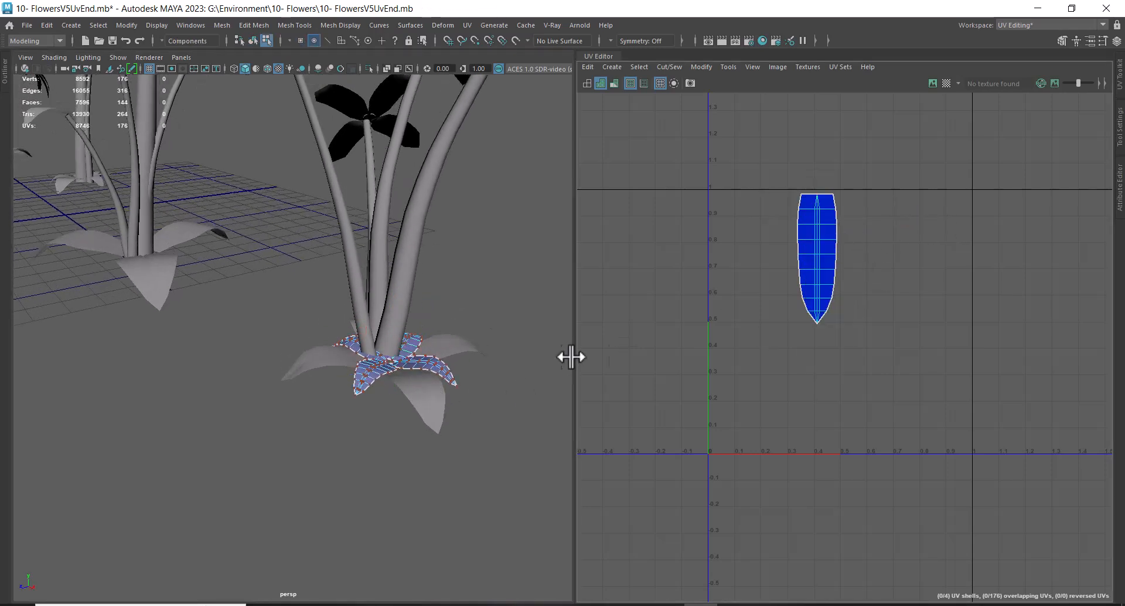
drag(875, 149, 761, 346)
alt+right_drag(357, 402, 349, 345)
drag(936, 258, 1122, 262)
scroll(410, 406, up, 3)
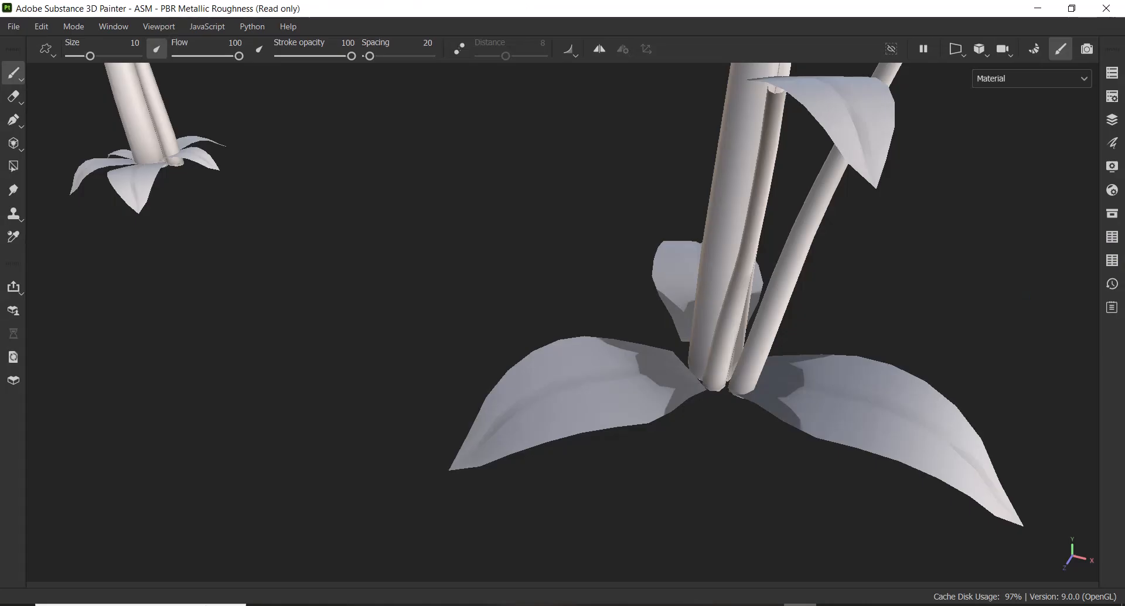
Step: Switch to Substance 3D Painter and review the base leaves across all the flower plants
mouse_move(376, 372)
alt+right_down()
mouse_move(313, 171)
mouse_move(477, 322)
mouse_move(411, 335)
alt+right_up()
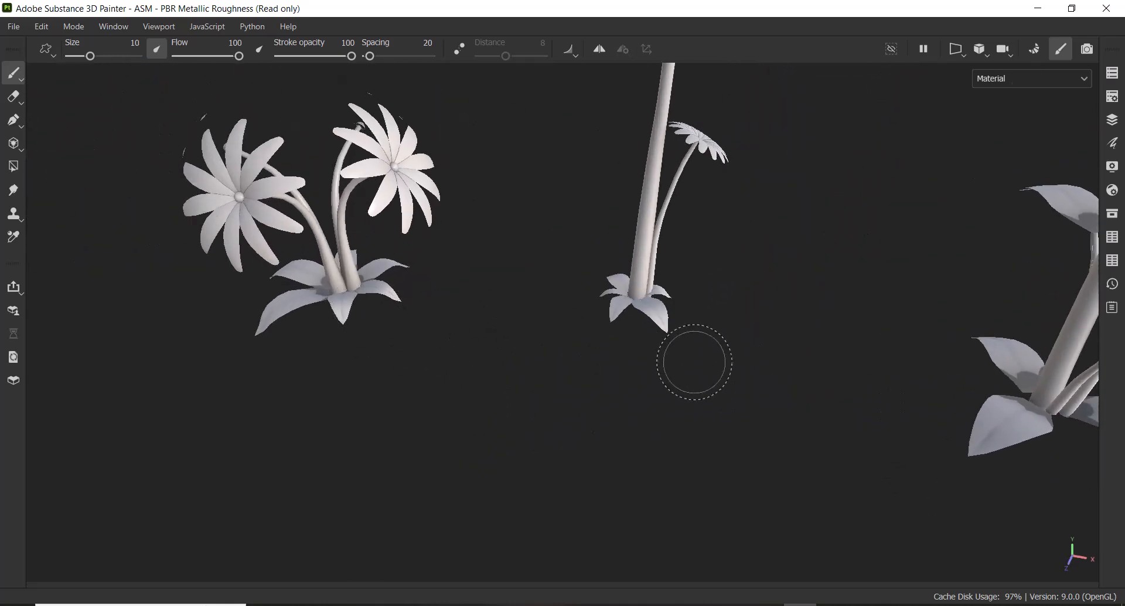
alt+middle_drag(695, 362, 406, 322)
alt+middle_drag(777, 381, 606, 353)
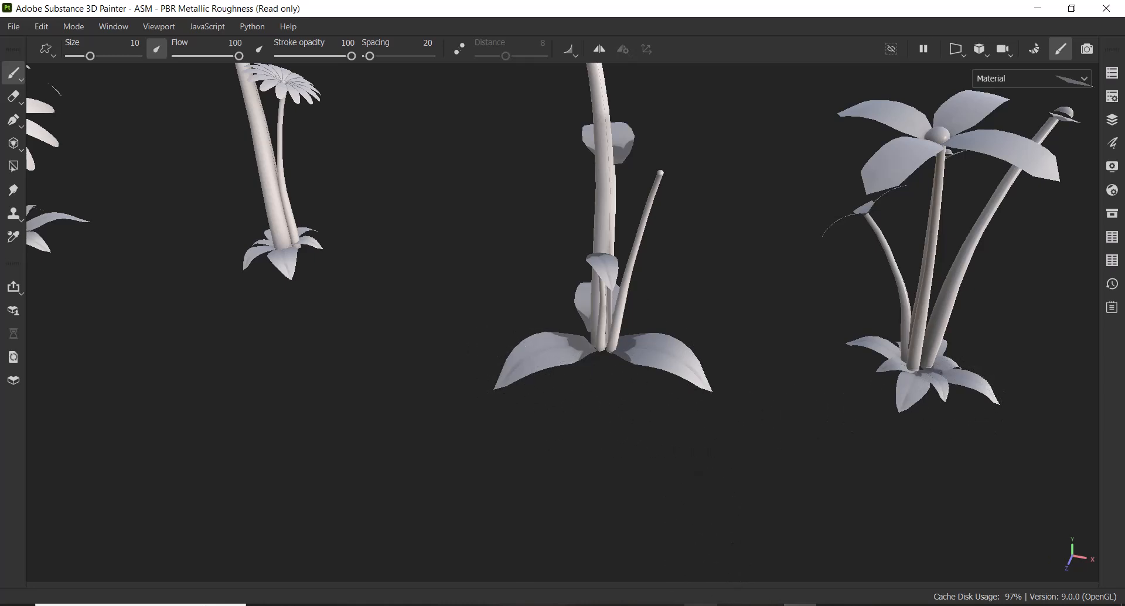
Step: Switch to Maya and examine the base leaves of the flower plants, closing in on the multi-stemmed daisy plant
click(701, 605)
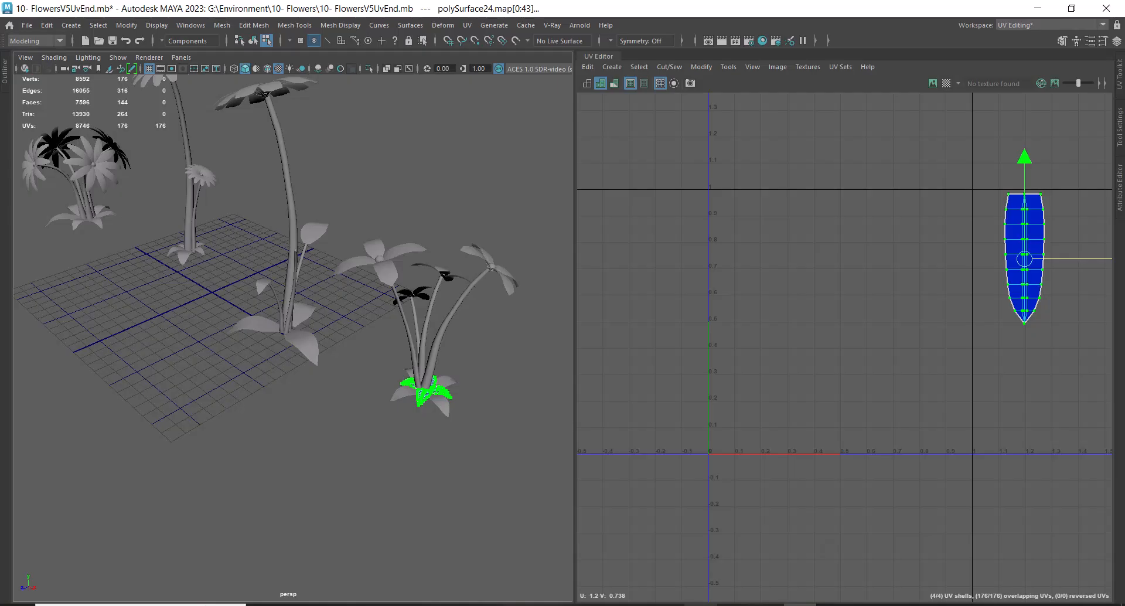
alt+right_drag(349, 350, 405, 422)
alt+middle_drag(299, 367, 410, 386)
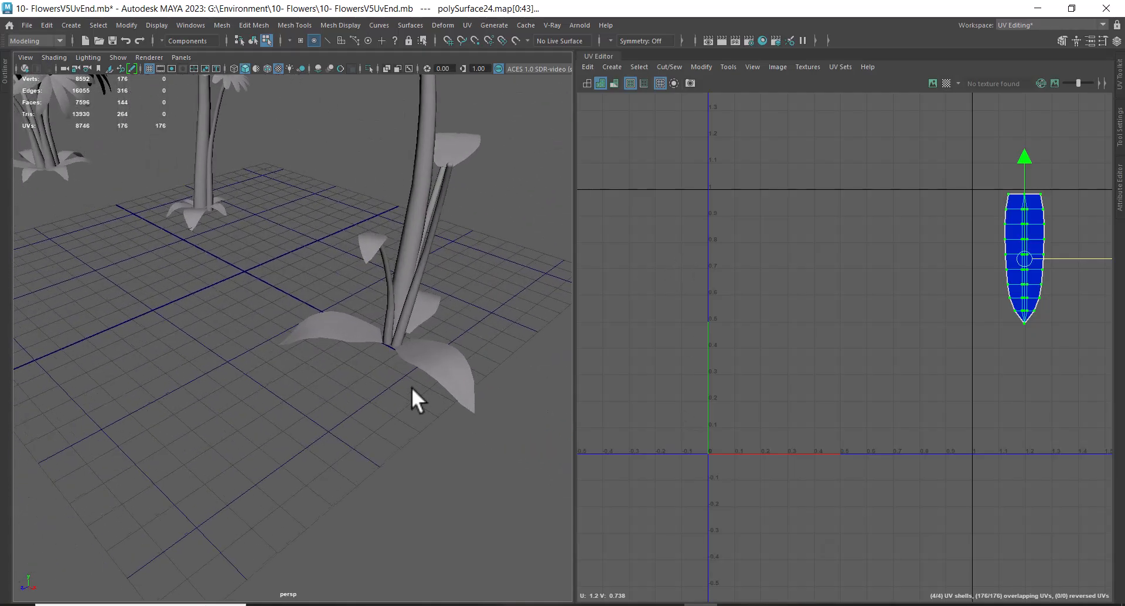
alt+middle_drag(161, 234, 306, 332)
alt+right_drag(306, 333, 410, 331)
alt+drag(410, 331, 411, 375)
alt+middle_drag(410, 164, 437, 372)
alt+right_drag(437, 371, 387, 352)
alt+middle_drag(351, 342, 481, 396)
alt+drag(481, 396, 258, 334)
alt+middle_drag(258, 334, 483, 353)
alt+right_drag(351, 358, 412, 395)
alt+middle_drag(412, 395, 393, 322)
alt+right_drag(323, 357, 389, 389)
Step: Select two of the base leaves of the multi-stemmed daisy plant to check their UV shells
click(357, 262)
alt+drag(366, 269, 305, 278)
shift+click(353, 274)
shift+click(377, 230)
alt+drag(465, 293, 311, 285)
click(400, 433)
shift+click(440, 282)
alt+drag(437, 364, 528, 498)
scroll(792, 293, down, 3)
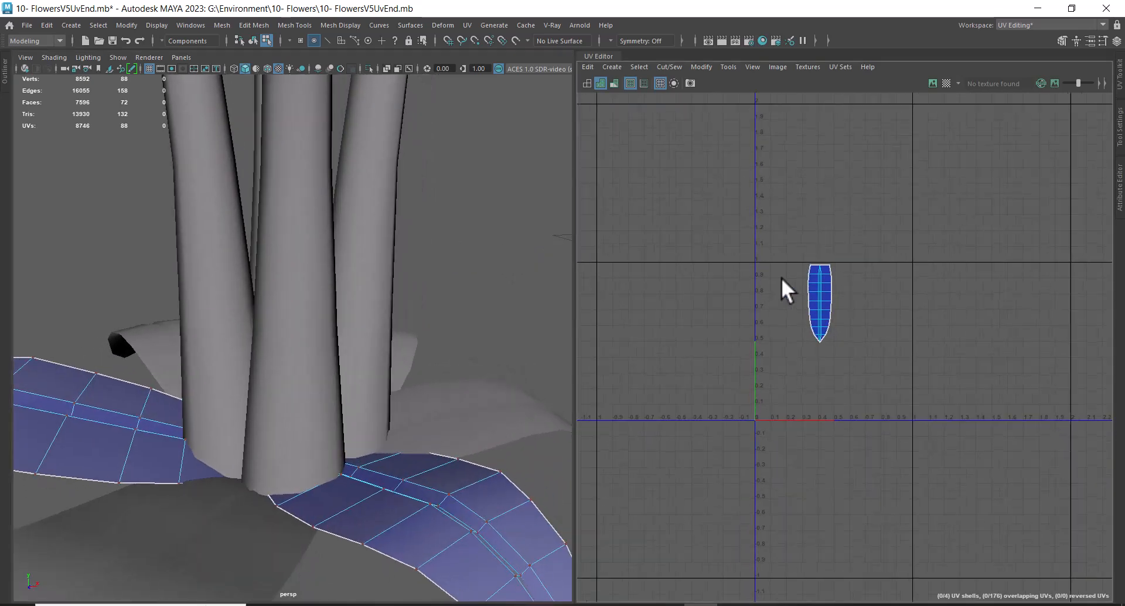
alt+right_drag(484, 396, 392, 390)
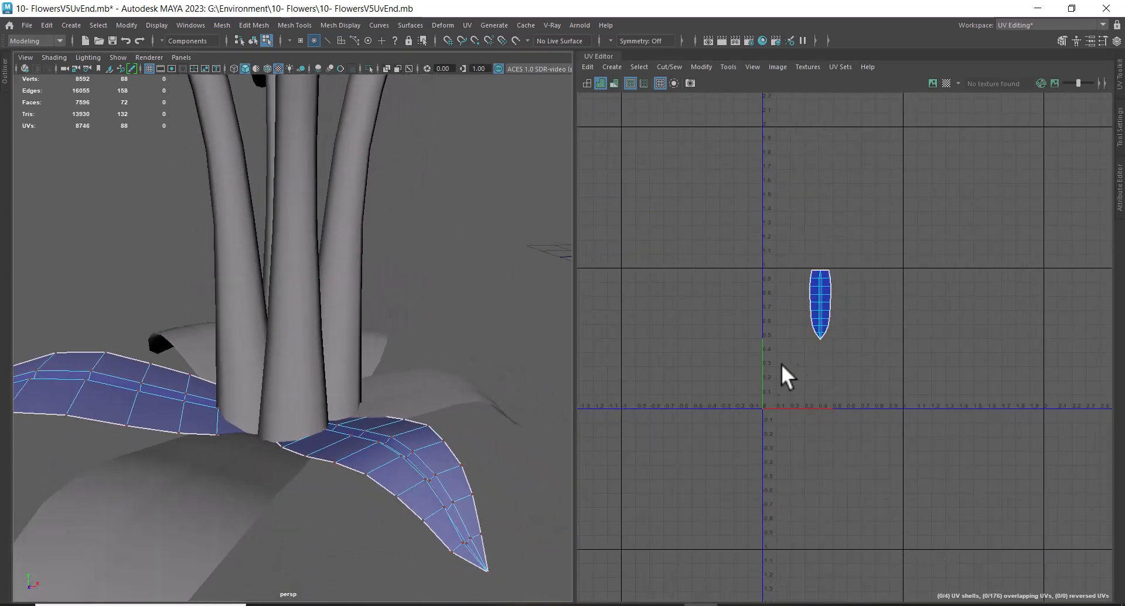
alt+drag(496, 434, 355, 421)
Step: Check the flowers.jpg reference, then move the two selected leaves' stacked UV shell sideways outside the 0–1 tile, to about U 1.47
right_drag(827, 304, 908, 307)
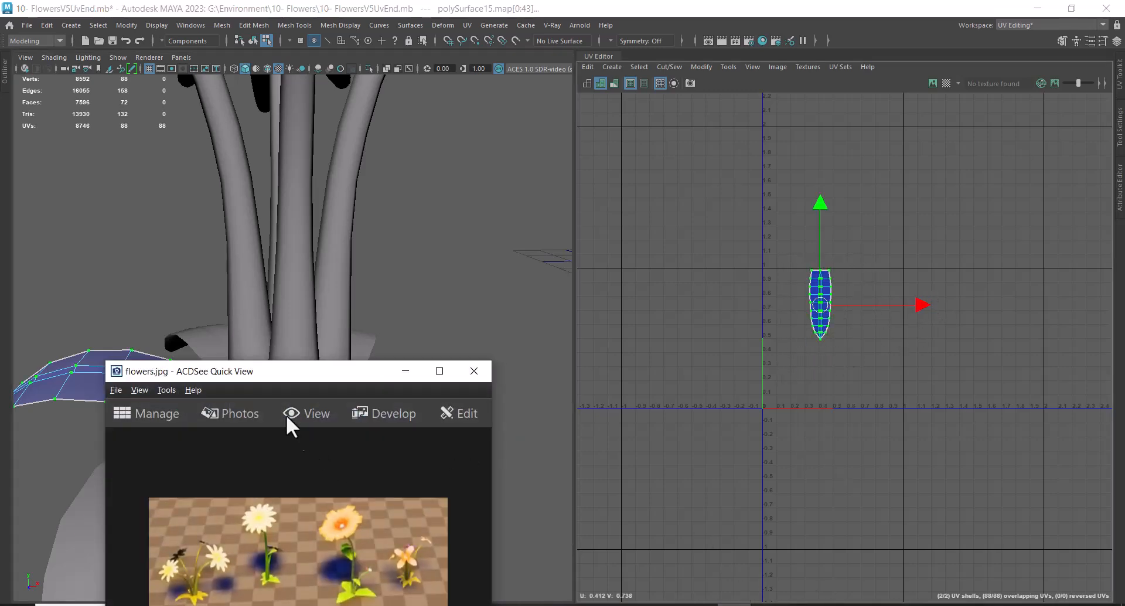
drag(322, 370, 399, 297)
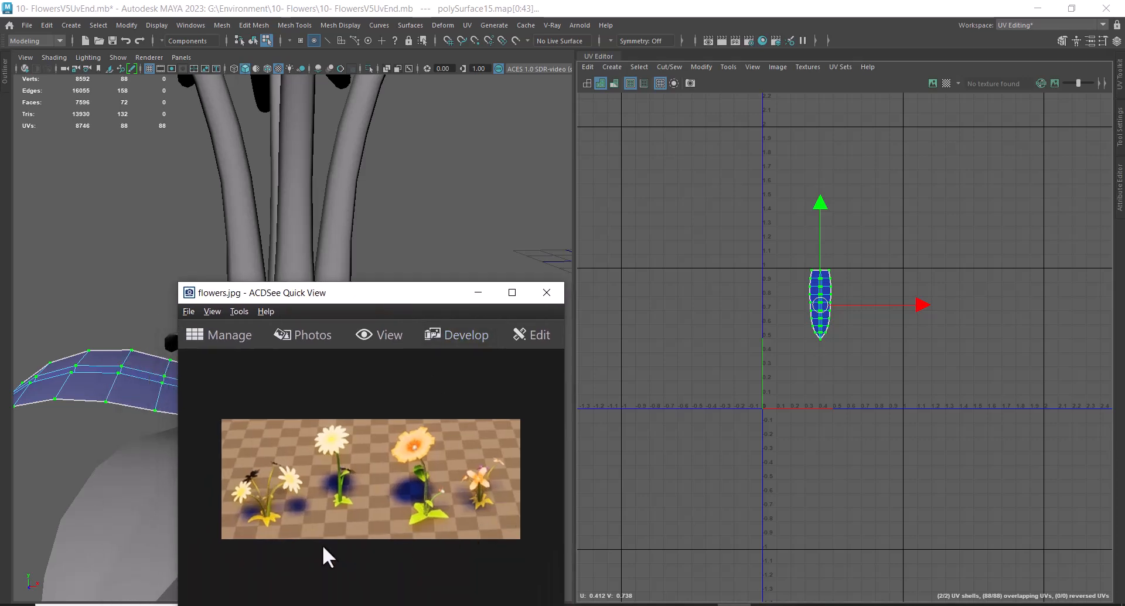
click(478, 293)
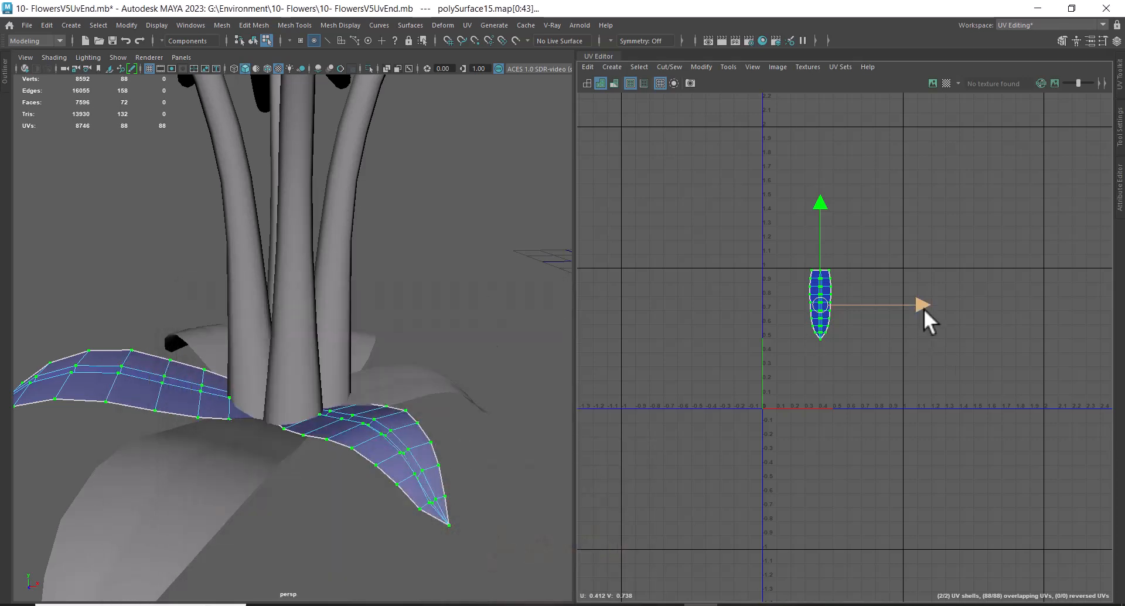
drag(920, 304, 1070, 318)
scroll(278, 378, down, 5)
scroll(293, 369, up, 3)
Step: Return to object selection and select all base leaves of the multi-stemmed daisy plant, leaving out its stems
key(F8)
alt+drag(464, 243, 379, 360)
click(355, 348)
drag(97, 478, 297, 371)
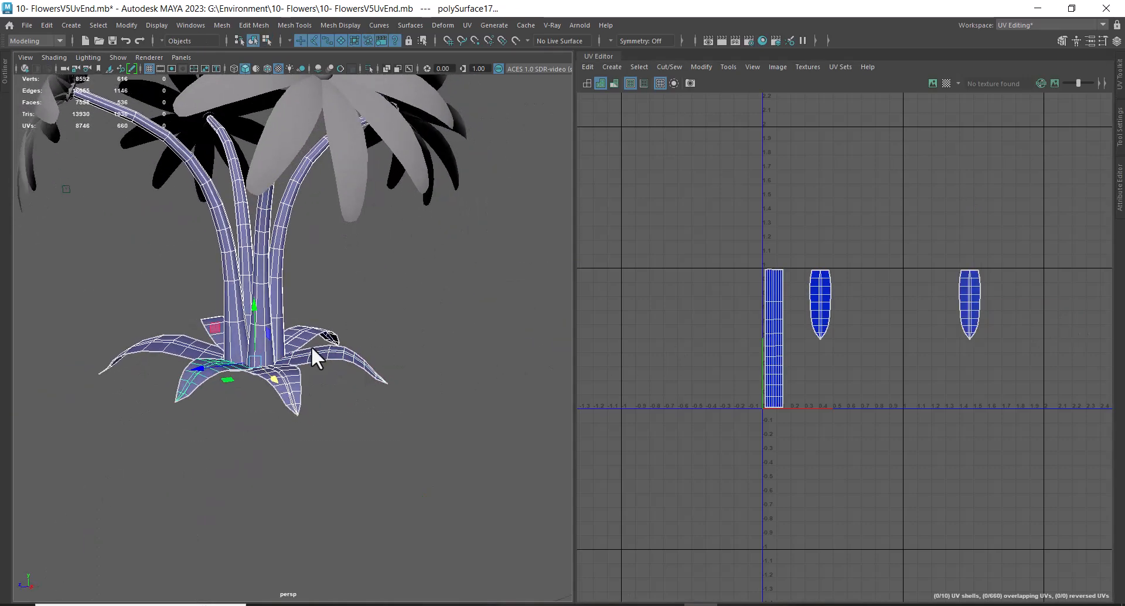
ctrl+drag(318, 235, 206, 269)
Step: Add the base leaves of the tall daisy plant to the selection, excluding its stems
scroll(349, 355, down, 5)
alt+drag(349, 355, 396, 357)
scroll(396, 357, down, 3)
alt+middle_drag(498, 357, 319, 337)
scroll(352, 357, up, 4)
alt+drag(398, 391, 204, 338)
ctrl+drag(424, 148, 311, 135)
Step: Add the large base leaves of the tall flower plant with leafy stems to the selection, excluding the stems
alt+middle_drag(375, 277, 331, 325)
scroll(332, 327, down, 3)
alt+middle_drag(457, 410, 321, 416)
scroll(328, 381, down, 5)
alt+middle_drag(349, 355, 209, 314)
scroll(368, 335, up, 3)
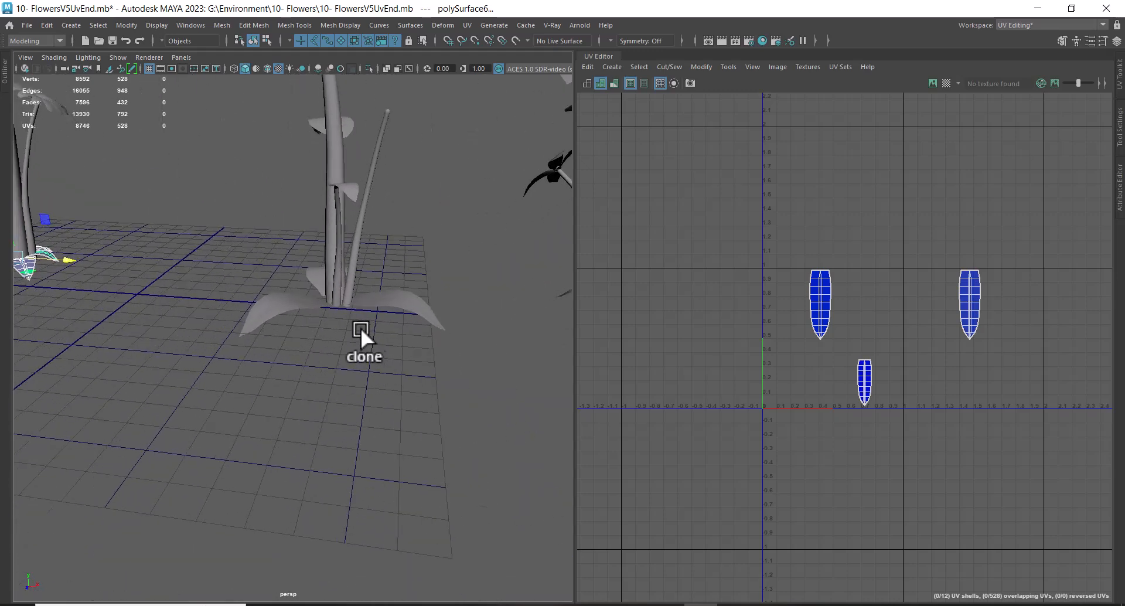
drag(431, 269, 311, 292)
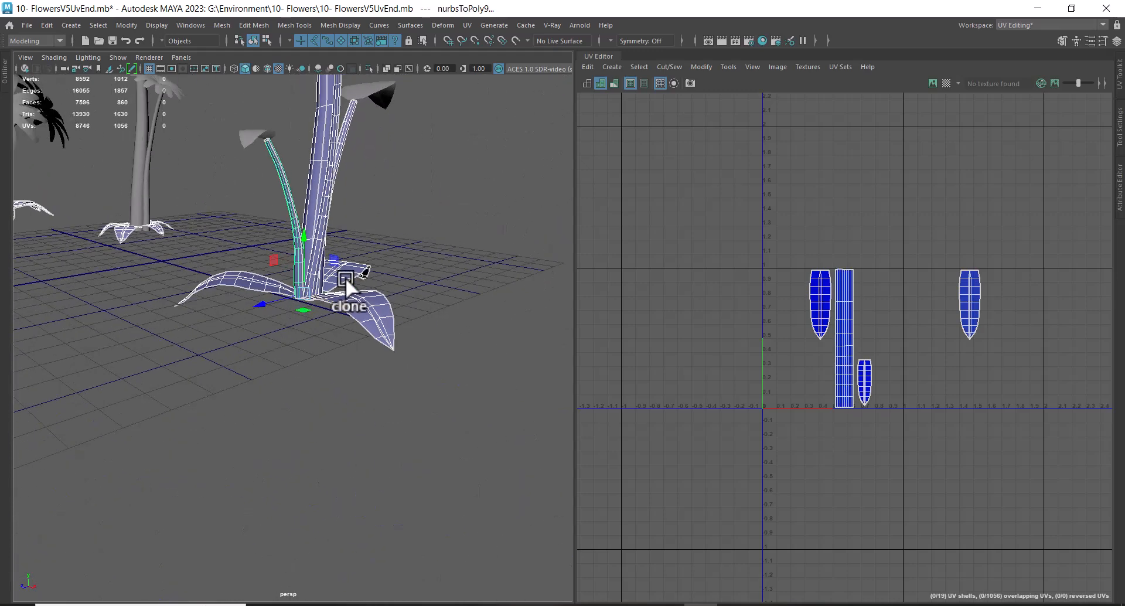
ctrl+drag(353, 188, 254, 205)
Step: Add the base leaves of the four-petal flower plant to the selection, excluding its stems
alt+middle_drag(418, 372, 263, 389)
scroll(262, 389, down, 3)
scroll(285, 392, up, 2)
scroll(284, 391, up, 2)
shift+drag(504, 346, 329, 430)
ctrl+drag(442, 305, 289, 290)
Step: Select the UVs of the daisy leaves' offset shell, move it sideways onto the other offset leaf shell at U 1.2, and check the tip alignment
scroll(961, 375, up, 5)
right_click(930, 289)
right_drag(930, 289, 982, 292)
drag(996, 176, 879, 395)
scroll(996, 281, up, 2)
drag(1034, 266, 888, 277)
scroll(814, 323, up, 3)
scroll(914, 398, up, 6)
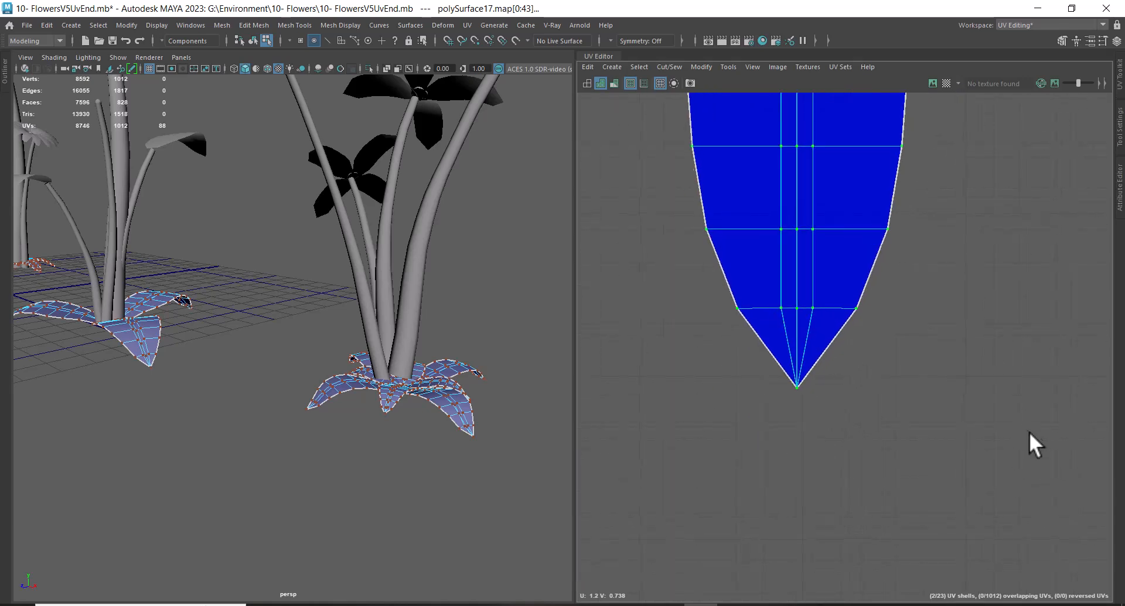
scroll(973, 492, up, 1)
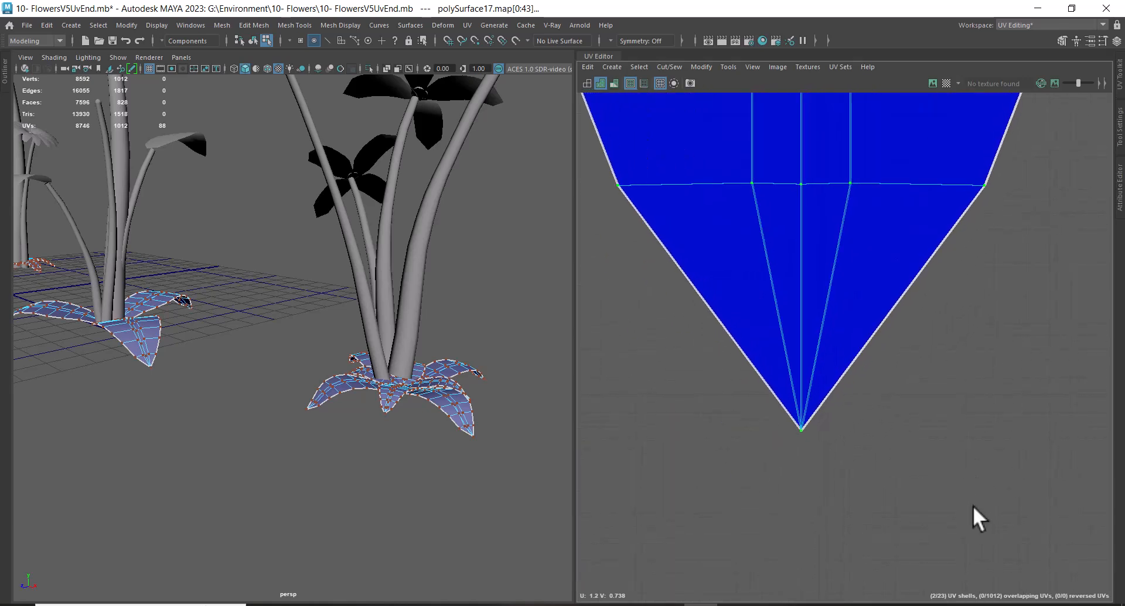
Step: Switch to Substance 3D Painter and examine the four flower models from several angles
scroll(914, 363, down, 8)
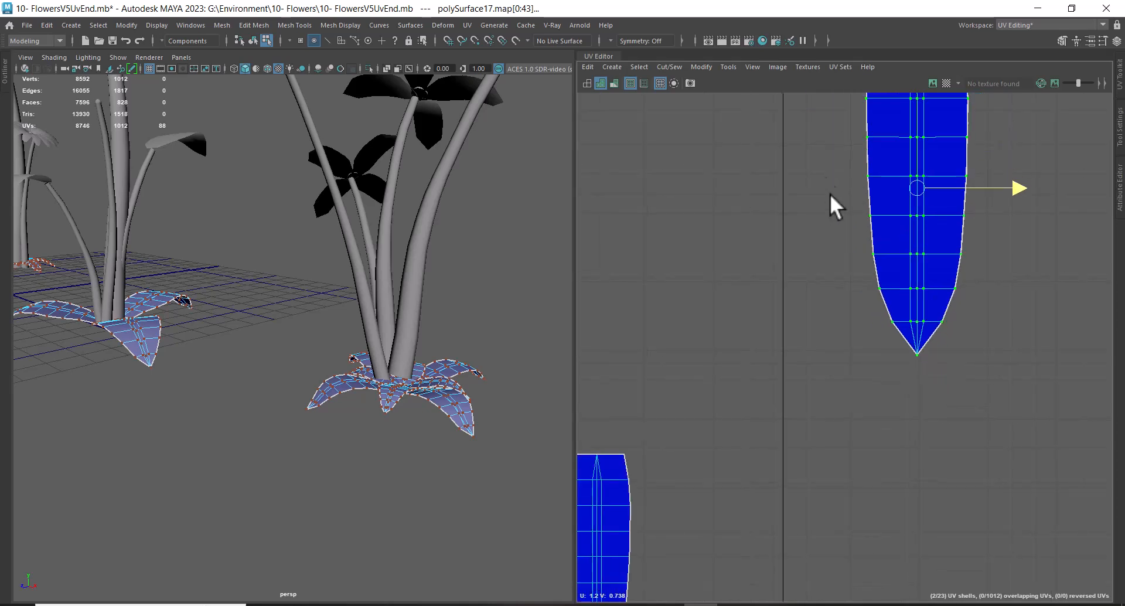
scroll(908, 369, down, 4)
scroll(430, 368, down, 6)
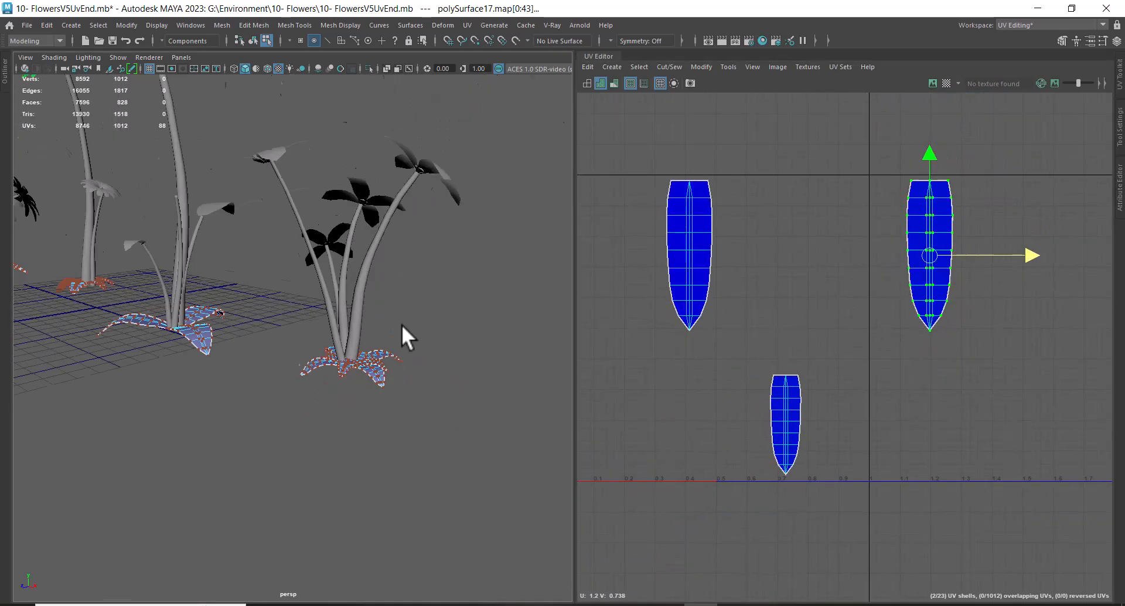
alt+drag(347, 312, 342, 346)
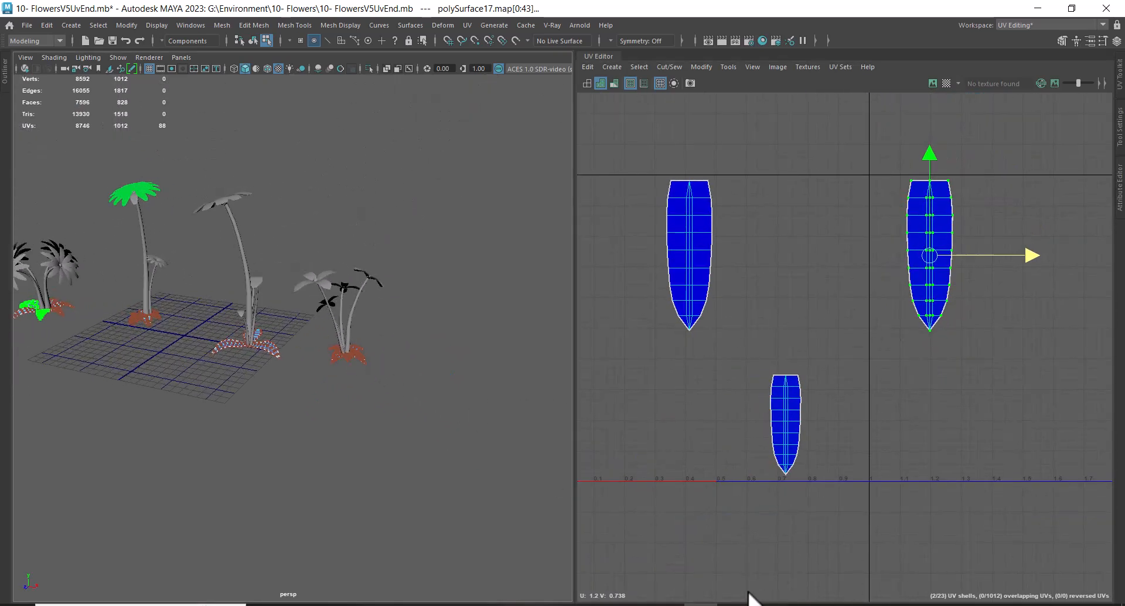
click(733, 605)
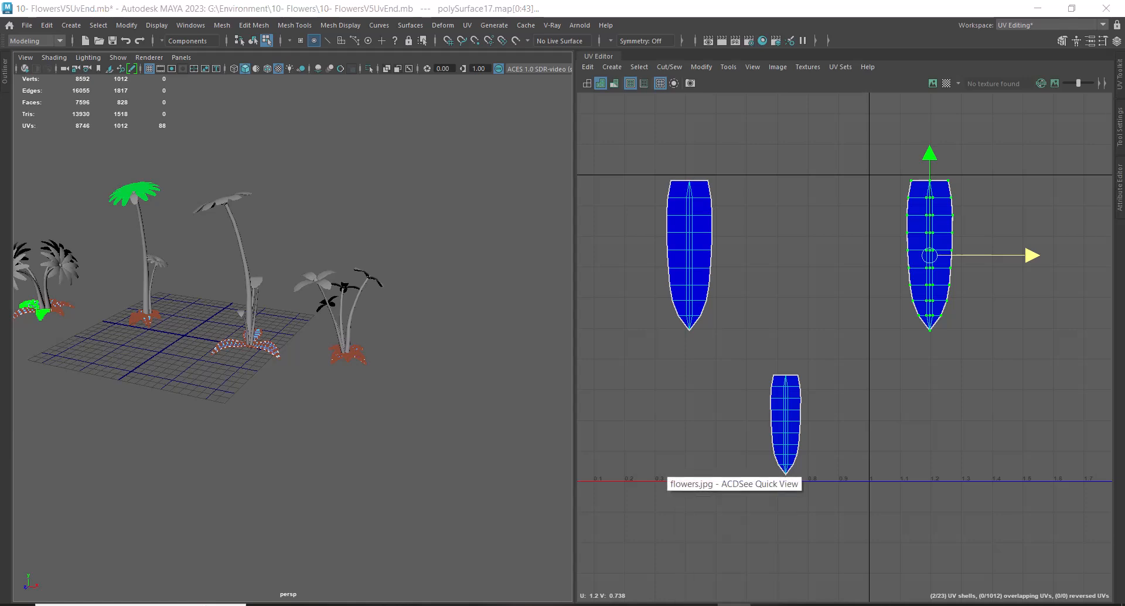
click(734, 604)
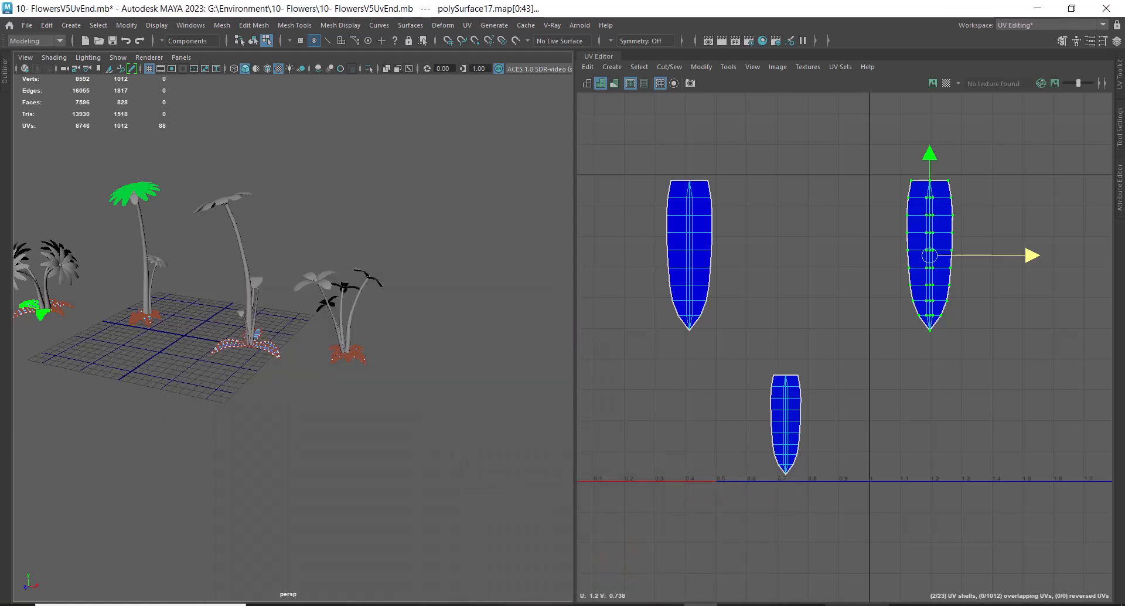
click(799, 604)
alt+right_drag(446, 257, 470, 219)
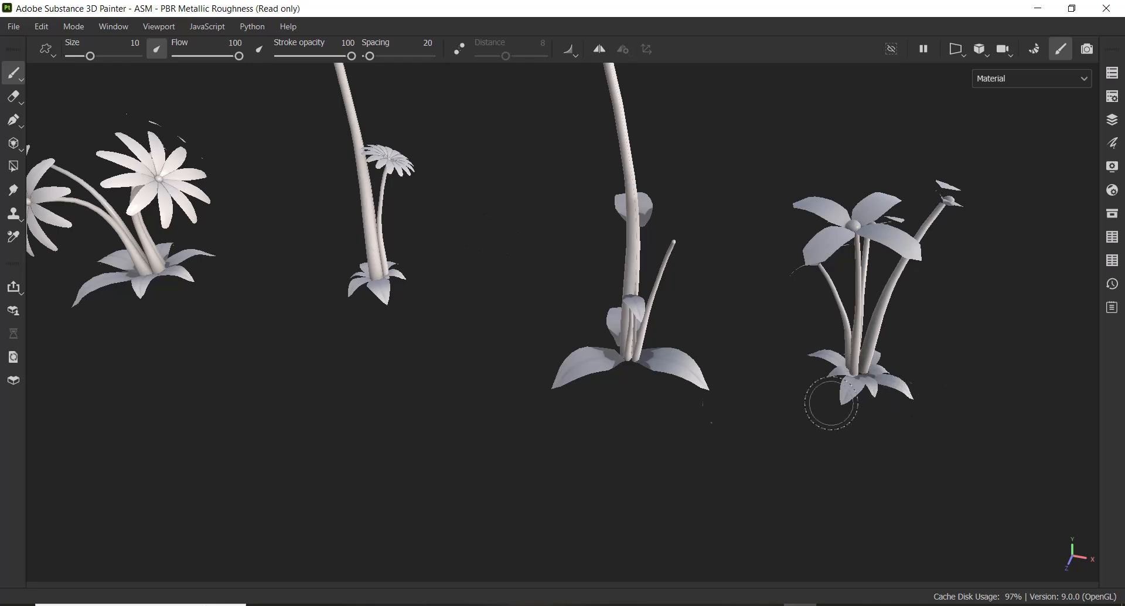
alt+drag(526, 350, 658, 389)
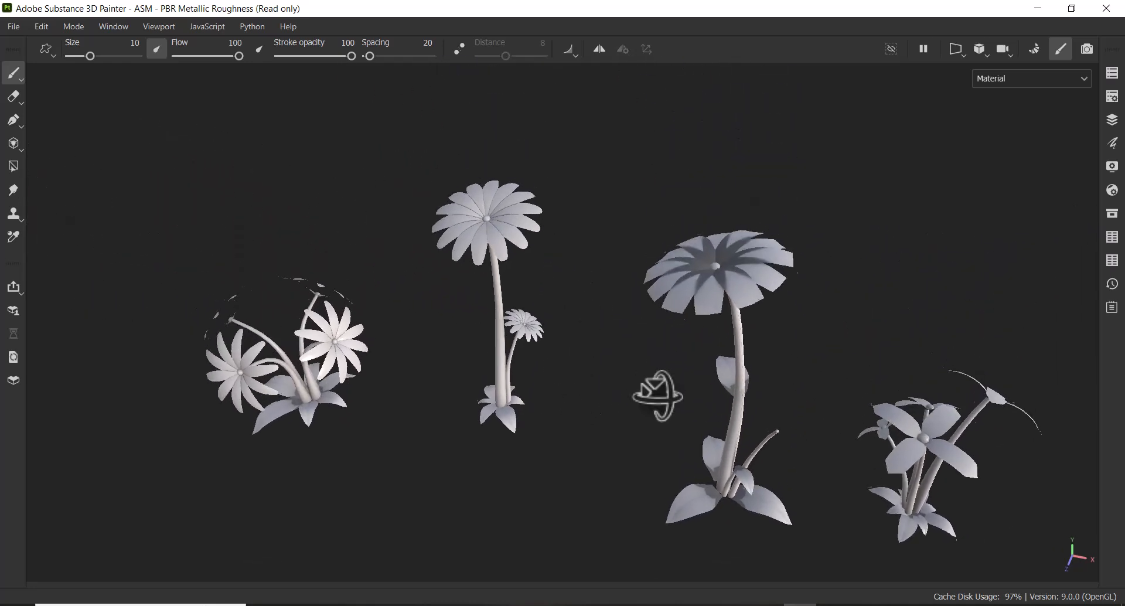
alt+right_drag(658, 389, 717, 449)
alt+middle_drag(711, 384, 648, 407)
alt+right_drag(648, 406, 733, 327)
alt+drag(733, 326, 720, 352)
alt+right_drag(719, 352, 737, 407)
alt+drag(737, 407, 735, 553)
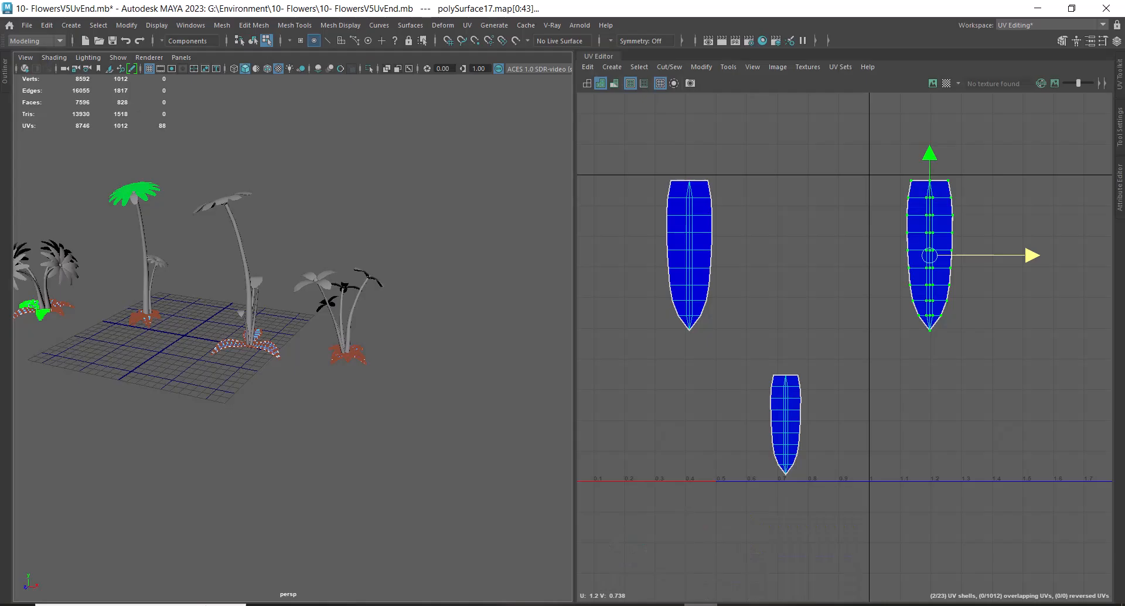
Step: Return to Maya and select six alternate petals of the large flower as objects
alt+drag(296, 325, 302, 339)
alt+right_drag(301, 339, 300, 392)
alt+drag(300, 393, 402, 286)
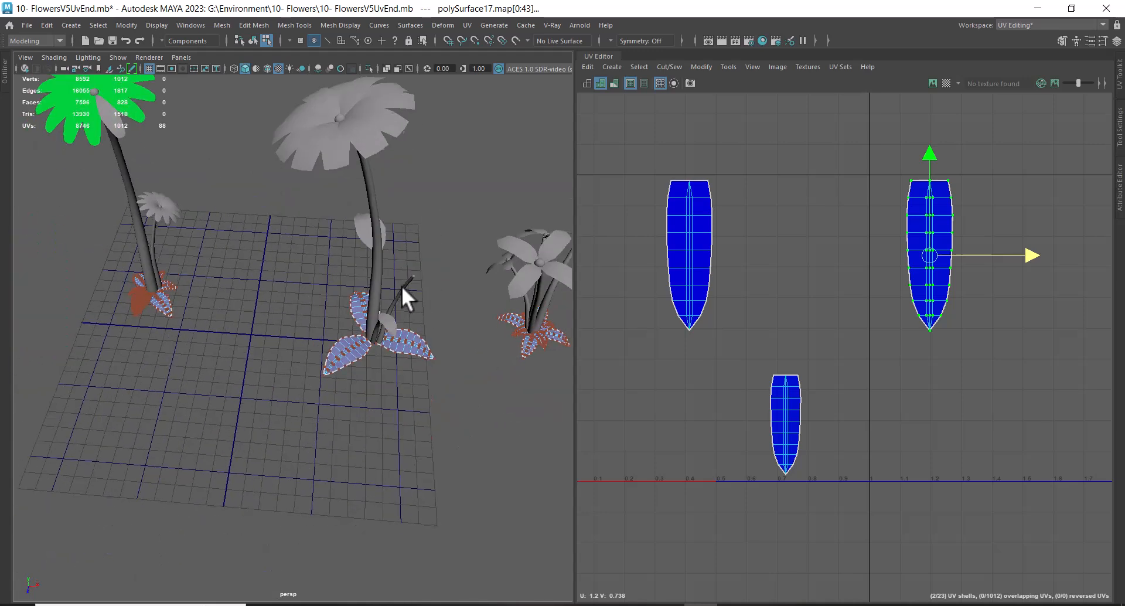
alt+middle_drag(402, 286, 421, 392)
alt+right_drag(420, 392, 526, 356)
click(538, 284)
alt+middle_drag(538, 284, 457, 363)
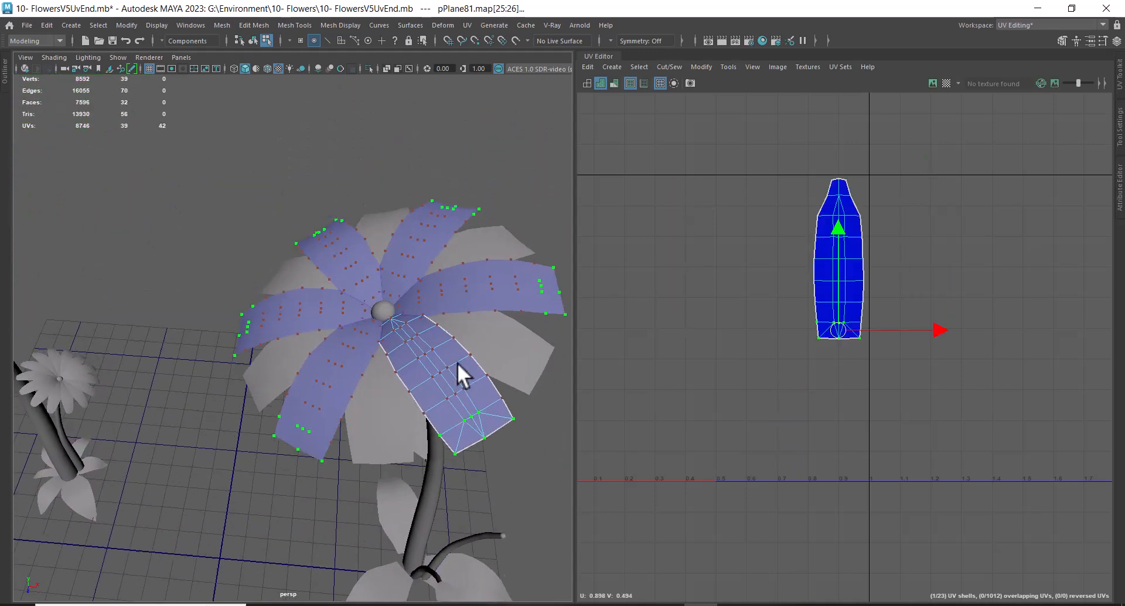
right_drag(452, 364, 554, 256)
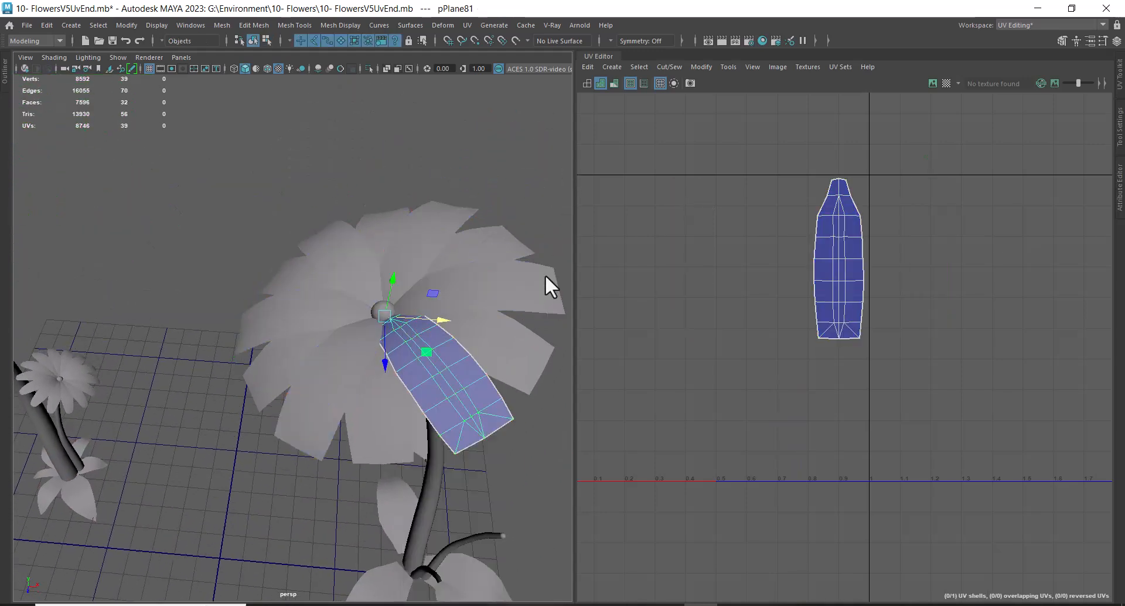
click(511, 292)
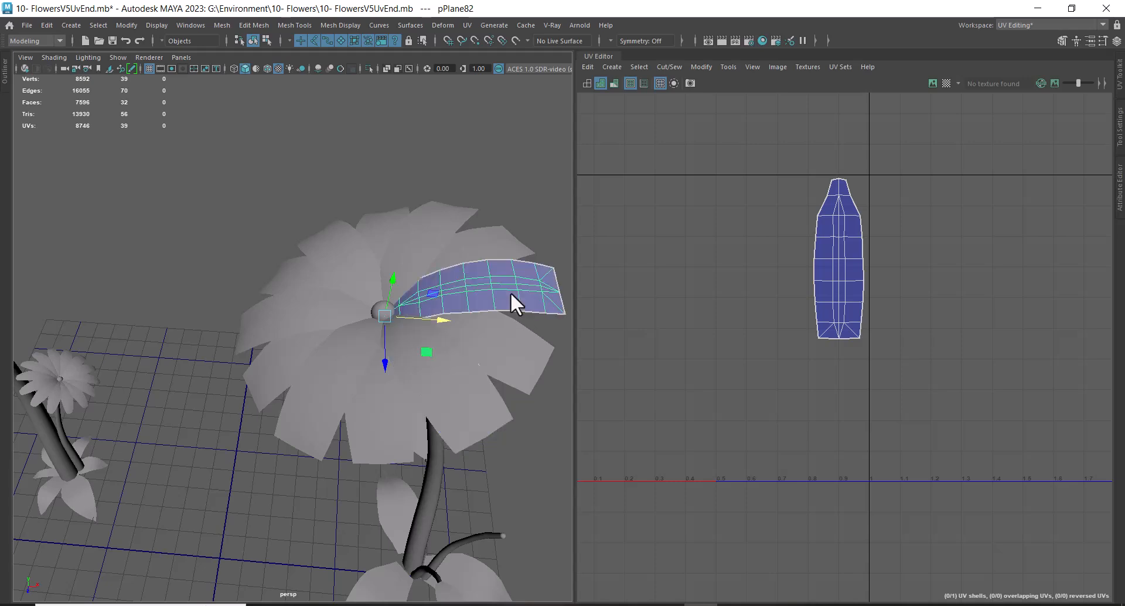
shift+click(422, 241)
shift+click(340, 261)
shift+click(304, 315)
shift+click(334, 372)
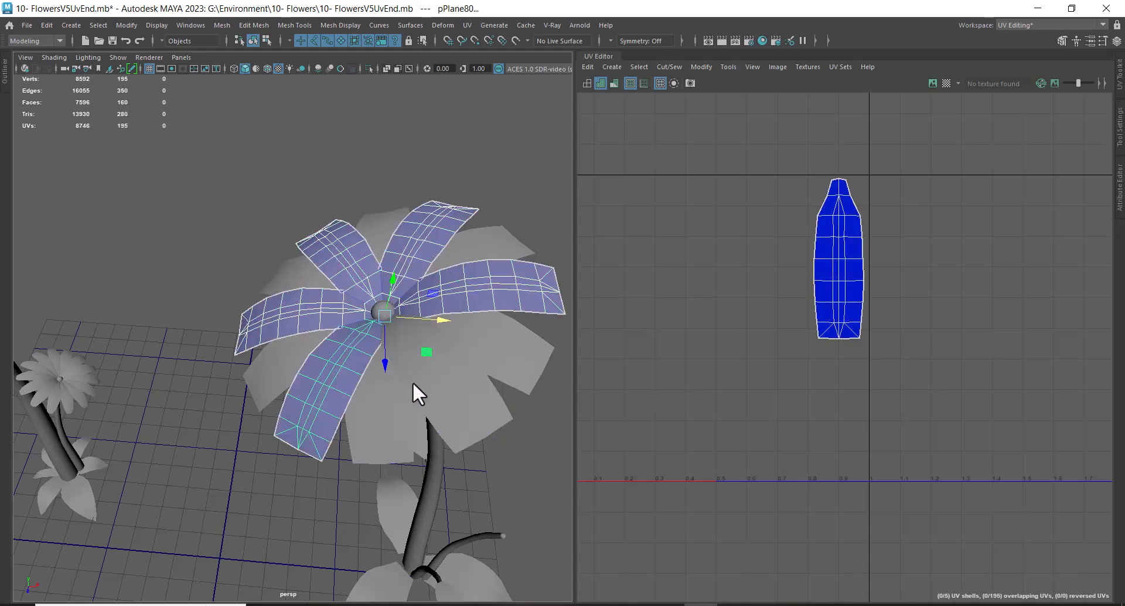
shift+click(445, 384)
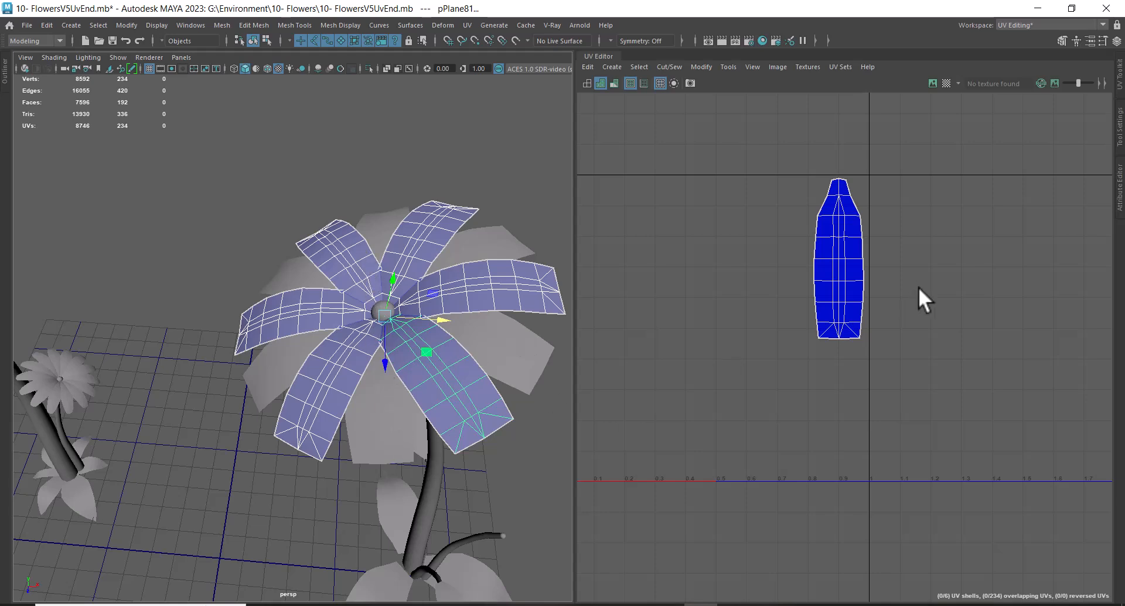
Step: Select all UVs of the six petals and move their stacked shells horizontally just outside the 0–1 tile
right_drag(848, 241, 976, 222)
drag(919, 142, 907, 160)
drag(764, 385, 765, 386)
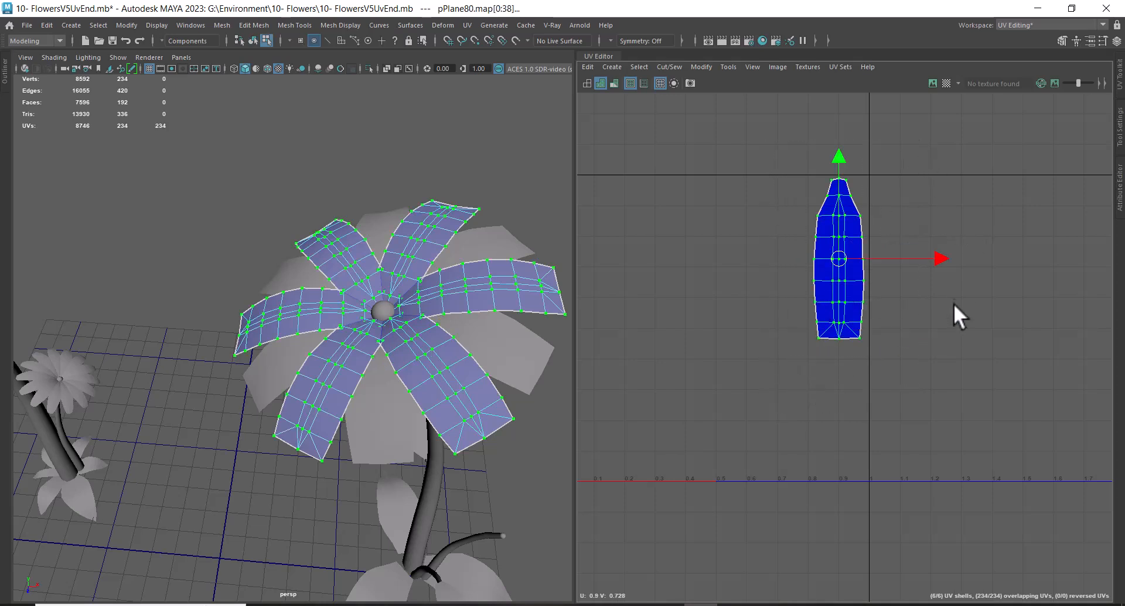
drag(944, 255, 1012, 261)
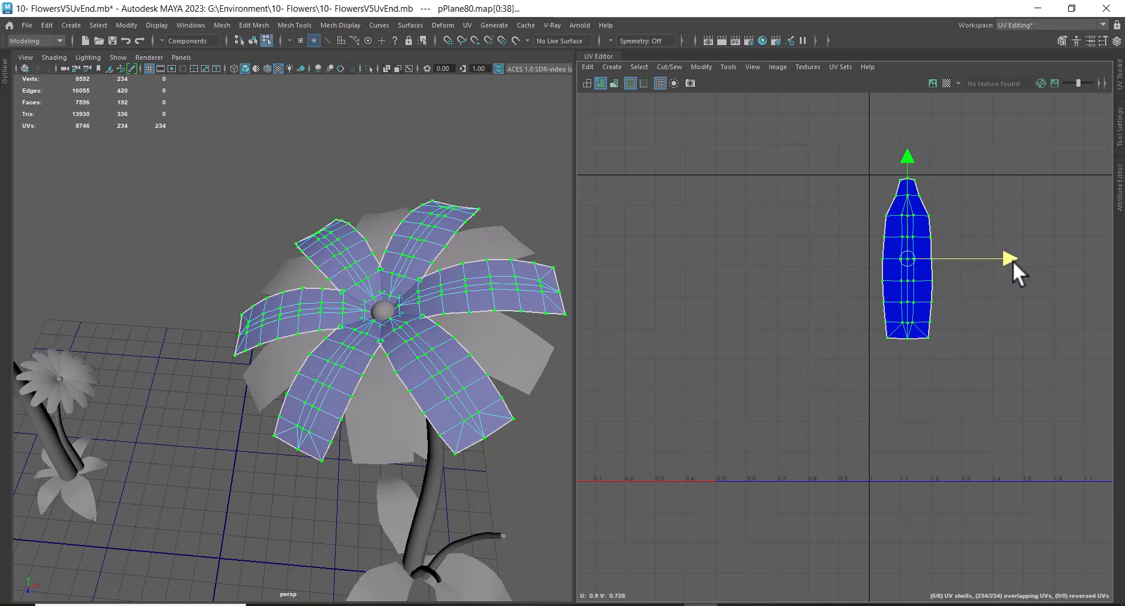
Step: Select all the flower meshes in object mode to load their UVs together
alt+drag(527, 334, 372, 320)
right_drag(371, 320, 471, 236)
alt+right_drag(471, 235, 287, 301)
drag(426, 458, 433, 464)
Step: Select the base-leaf UV shells overlapping the displaced petal shells and move them horizontally to about U 1.3
scroll(990, 275, up, 2)
alt+middle_drag(932, 185, 957, 201)
right_drag(959, 202, 1022, 179)
drag(1049, 141, 960, 209)
ctrl+right_drag(972, 209, 1037, 232)
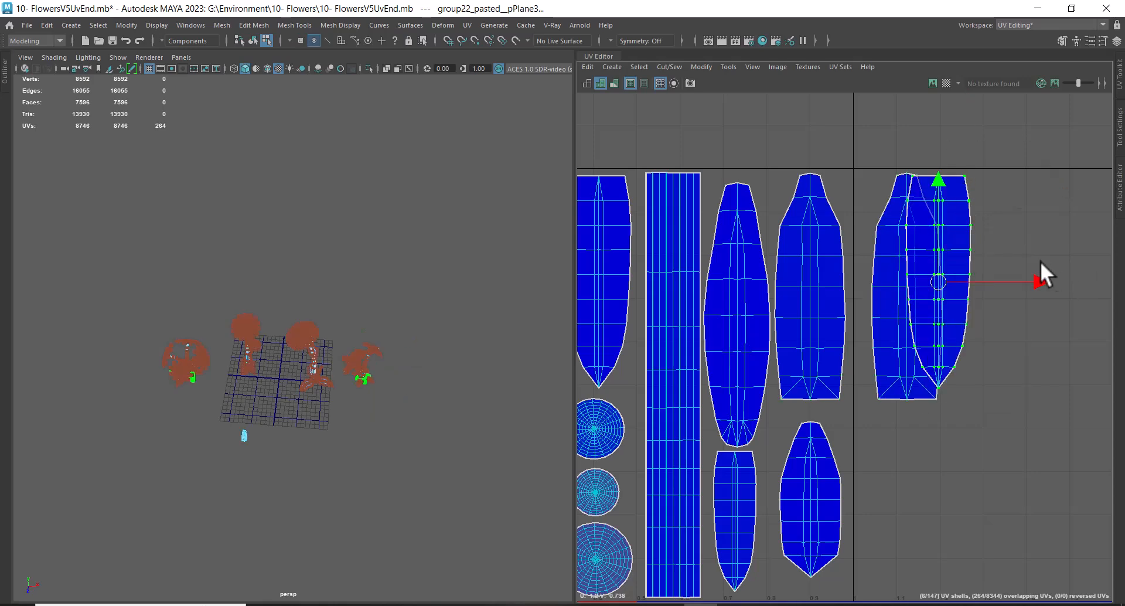
drag(1039, 281, 1084, 281)
scroll(895, 435, down, 2)
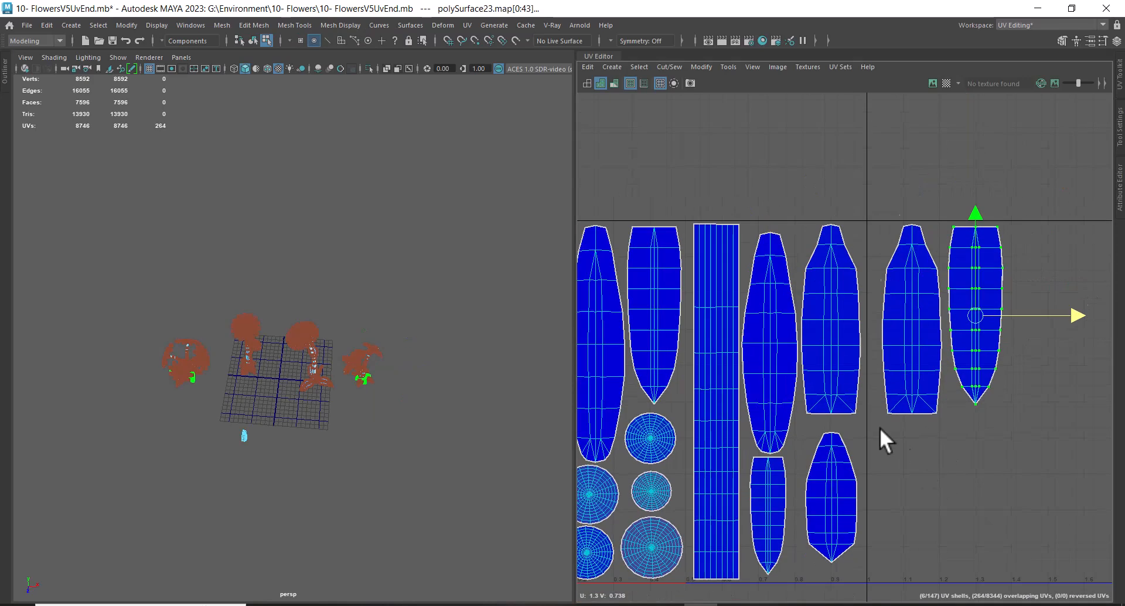
Step: Examine the full UV layout for free space and check the flowers.jpg reference image
alt+middle_drag(850, 413, 932, 301)
scroll(913, 410, up, 2)
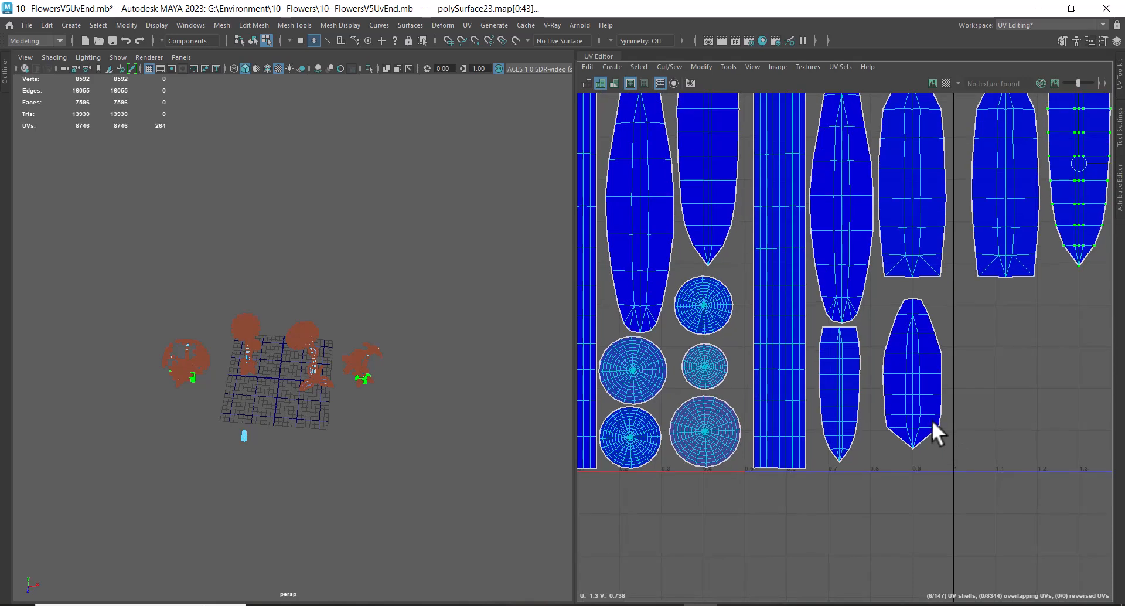
alt+middle_drag(936, 423, 959, 487)
scroll(957, 486, down, 1)
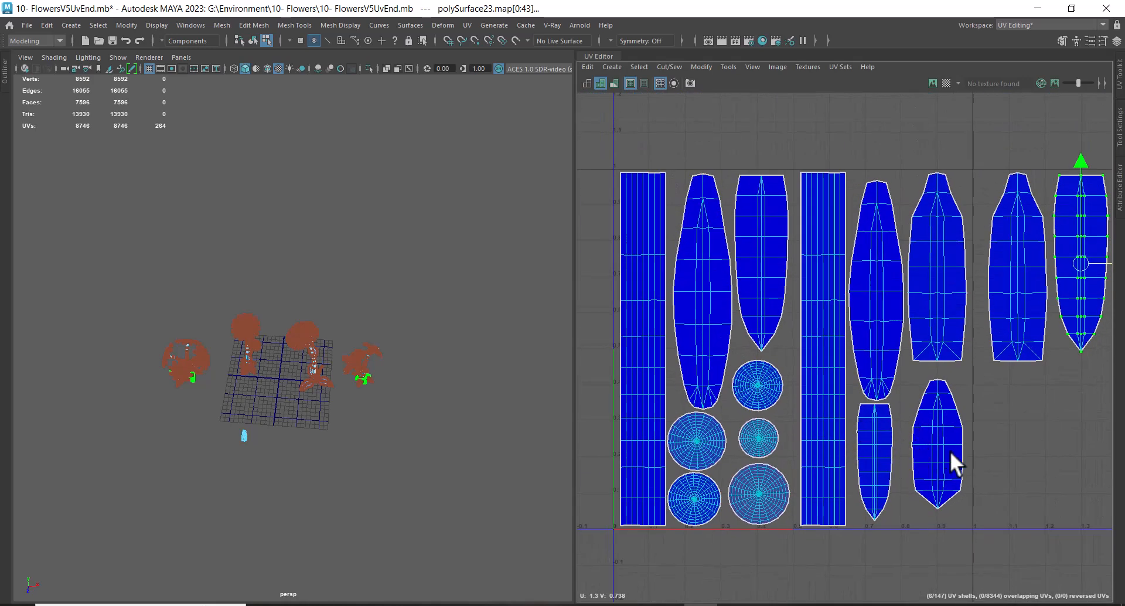
alt+middle_drag(978, 434, 968, 405)
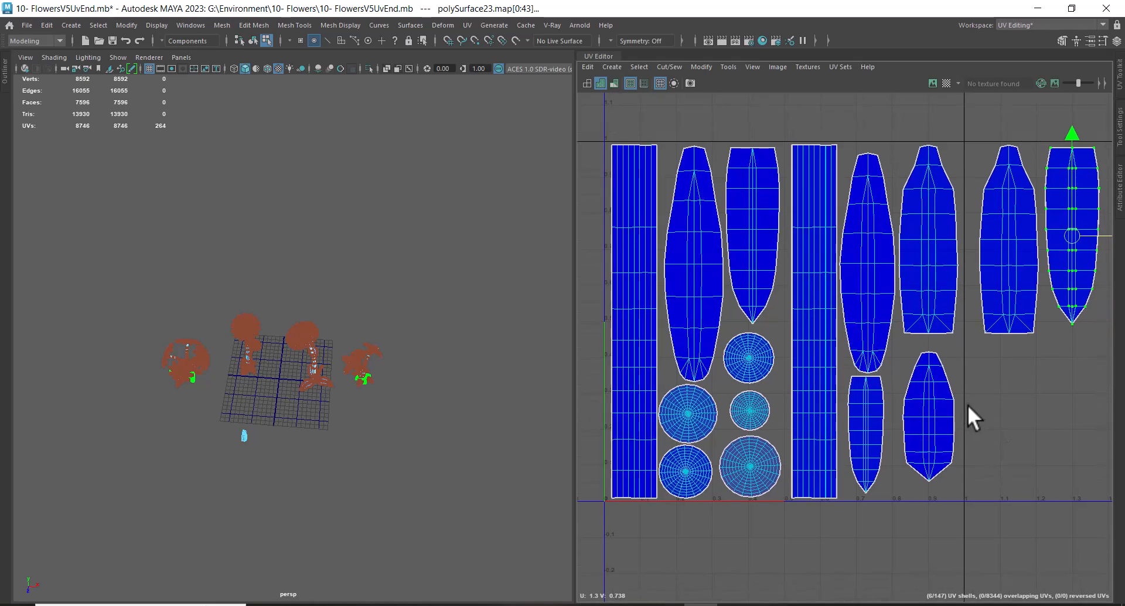
alt+middle_drag(875, 435, 961, 366)
alt+middle_drag(846, 334, 859, 409)
scroll(840, 405, up, 3)
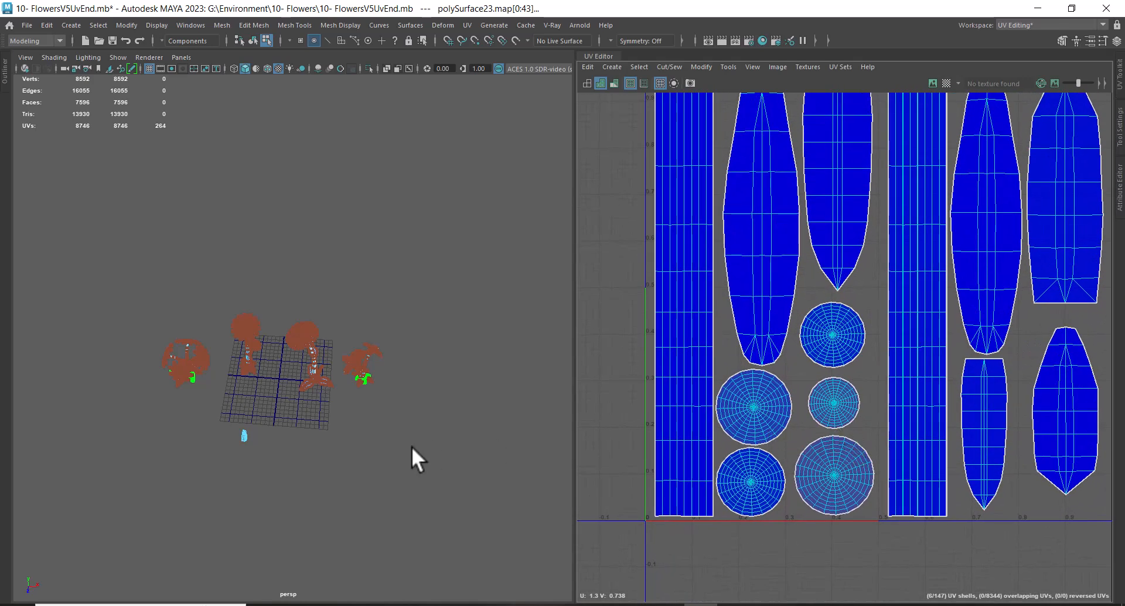
click(734, 604)
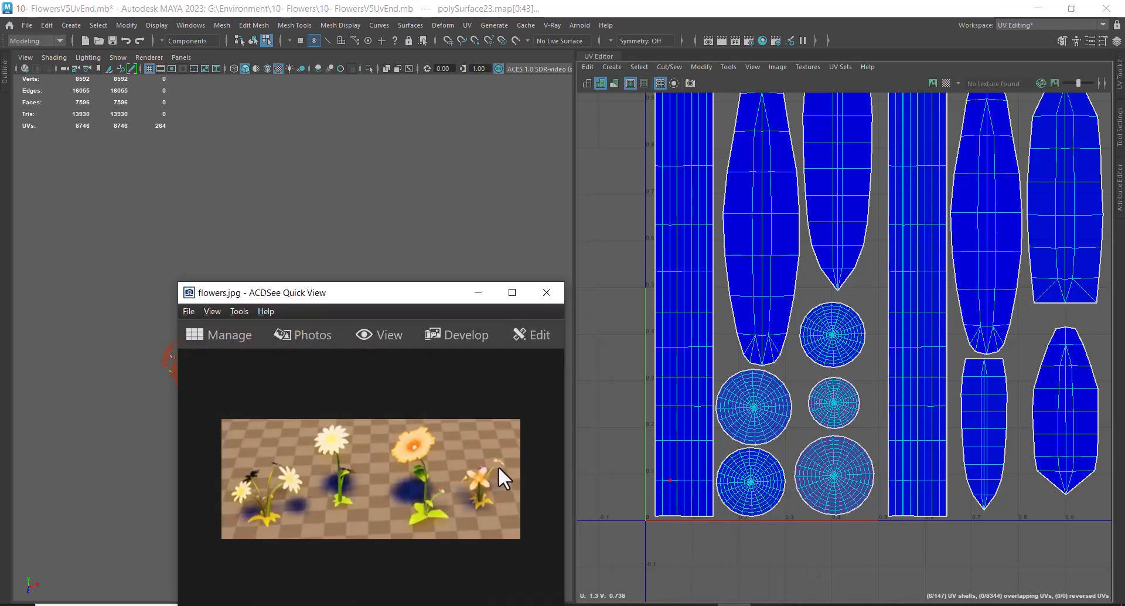
click(477, 293)
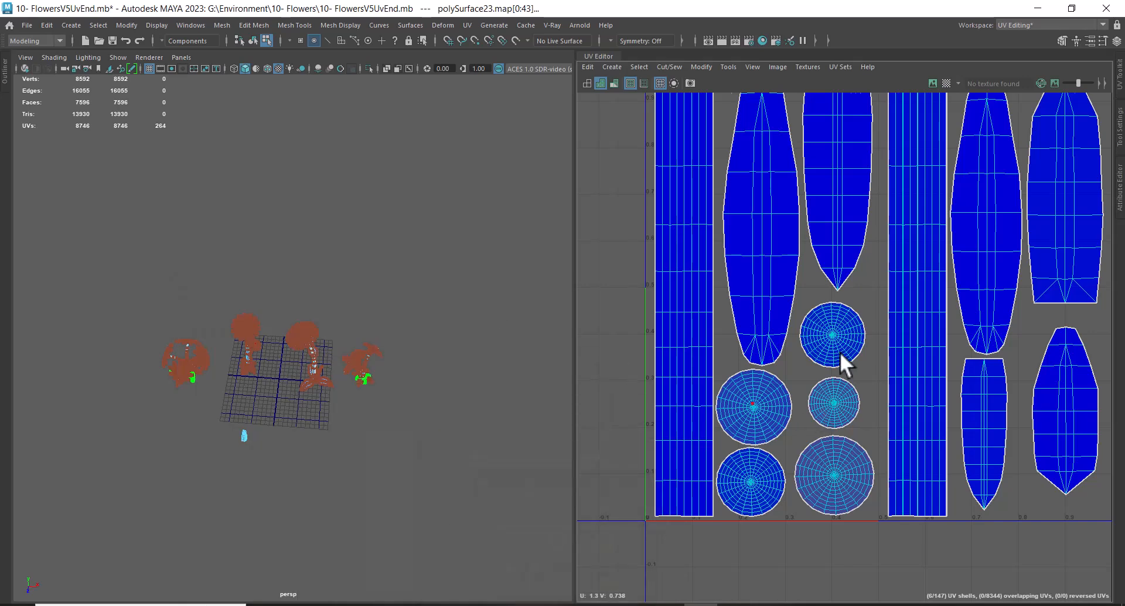
Step: Select the five stacks of circular flower-centre UV shells, scale them down and place them together at about U 0.24, V 0.19
scroll(867, 360, up, 2)
drag(894, 202, 863, 247)
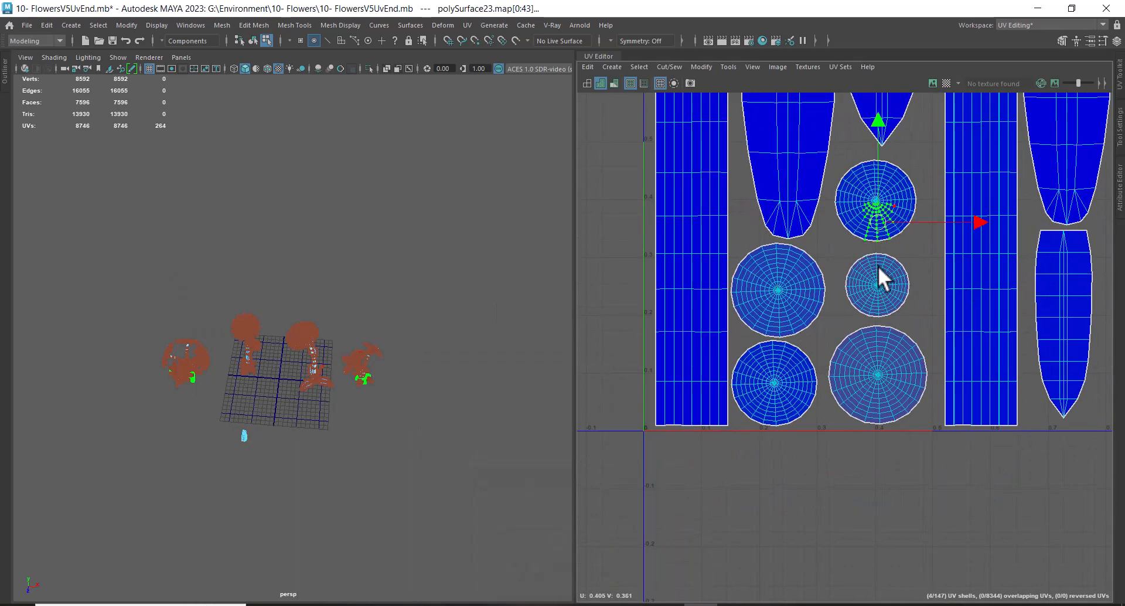
shift+drag(847, 300, 877, 414)
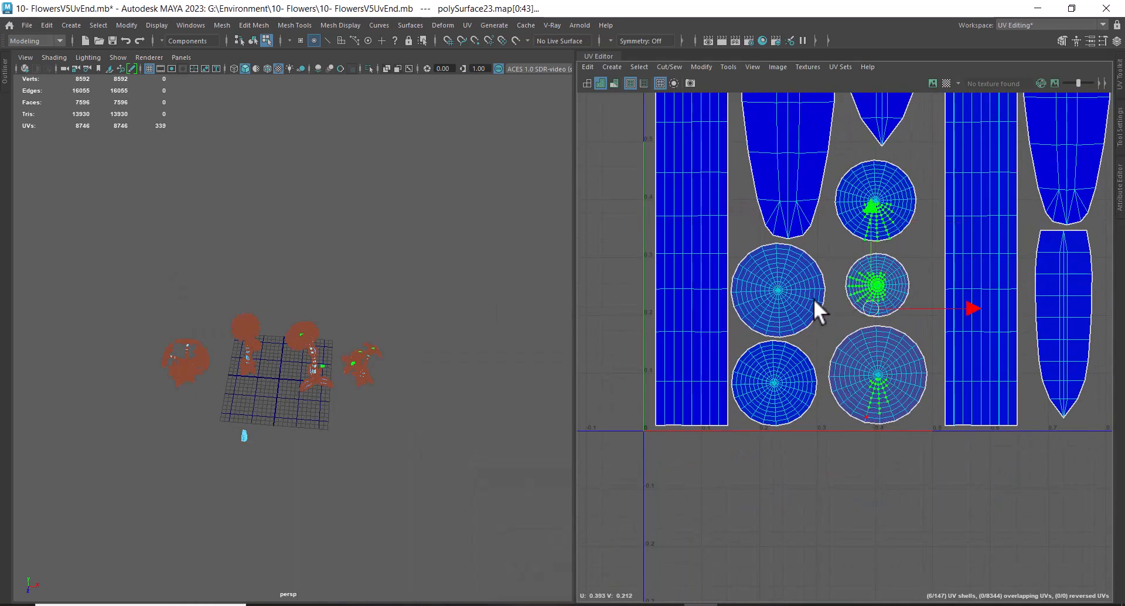
shift+drag(782, 346, 795, 455)
ctrl+right_drag(775, 363, 856, 388)
key(r)
drag(830, 293, 781, 325)
key(w)
key(r)
key(w)
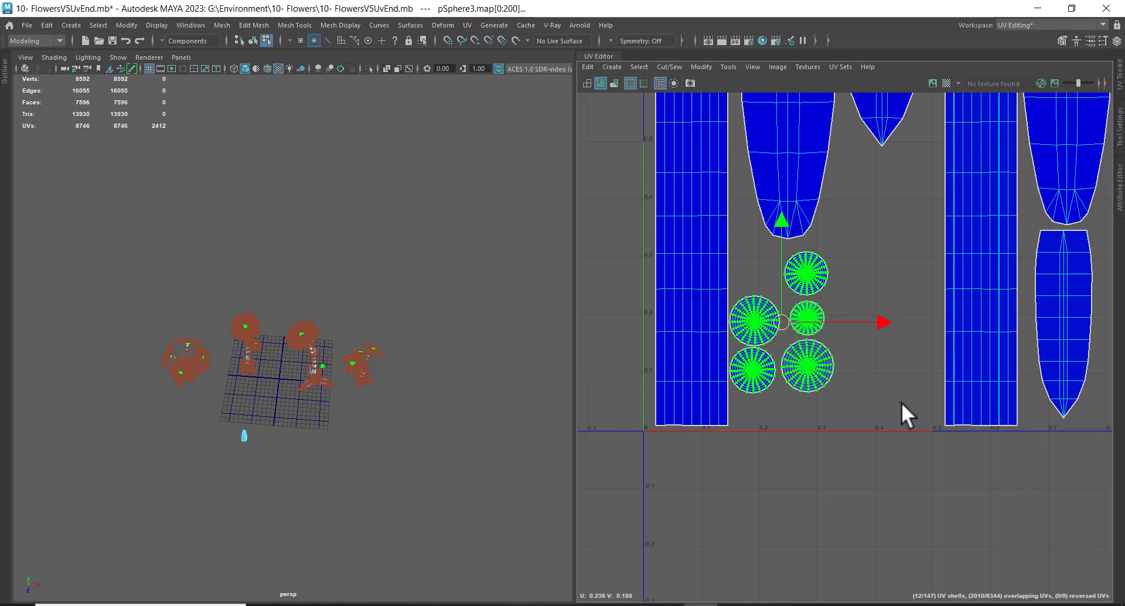
Step: Move the base-leaf shells from outside the tile into the space beneath the similar leaf shells, at about U 0.41, V 0.25
scroll(899, 402, down, 8)
scroll(873, 401, down, 3)
scroll(911, 398, up, 2)
drag(948, 201, 728, 359)
ctrl+right_click(918, 279)
click(949, 296)
scroll(758, 355, up, 5)
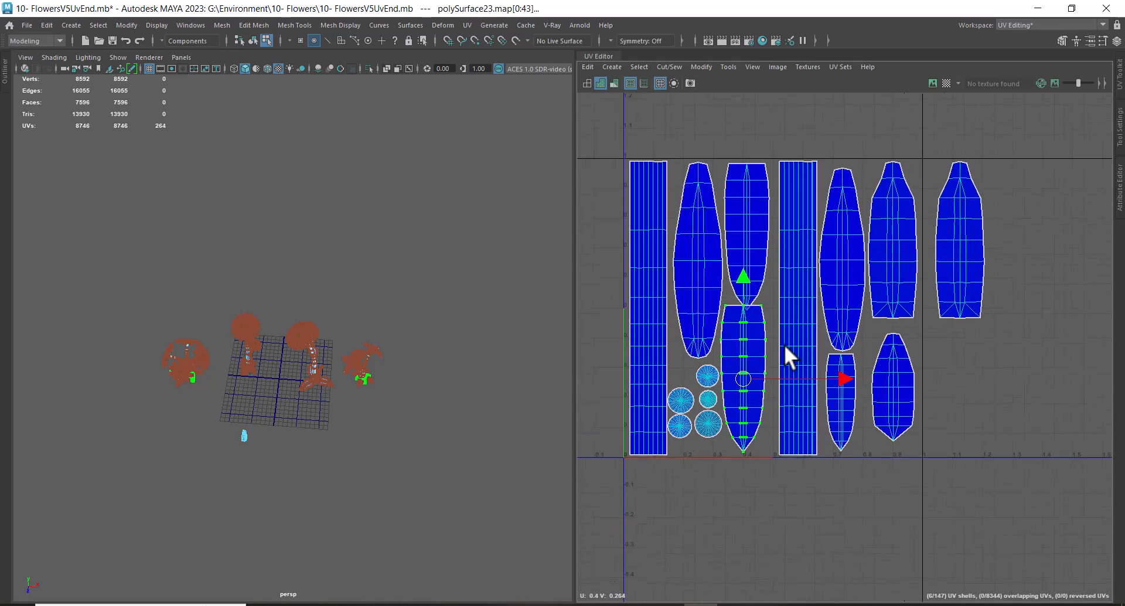
drag(776, 381, 777, 384)
scroll(789, 416, down, 3)
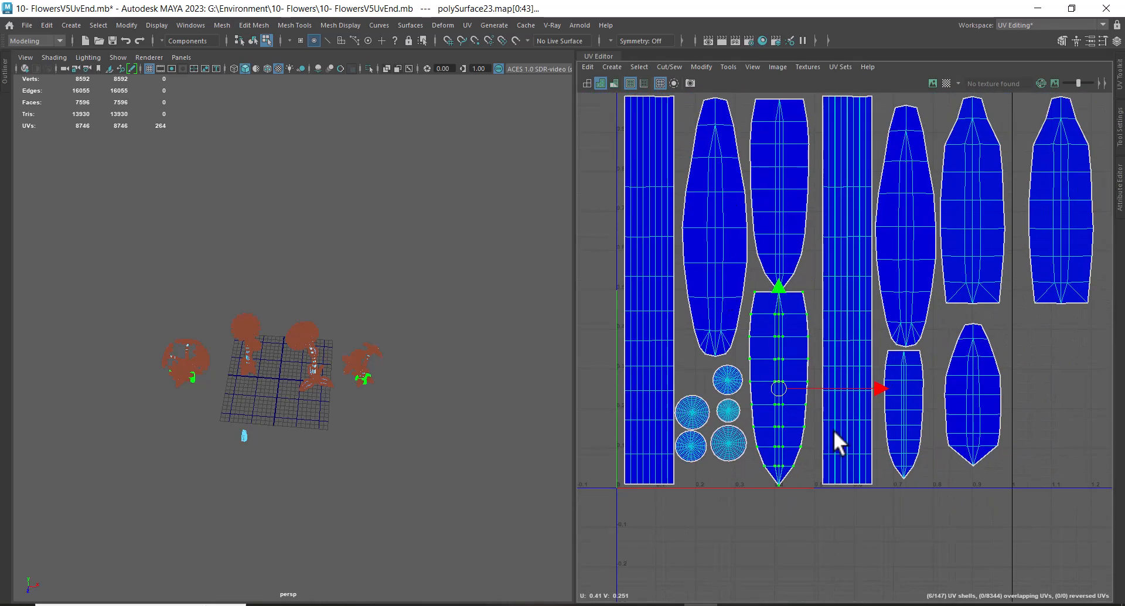
Step: Scale the relocated base-leaf shells down slightly to leave a gap from the leaf shells above
scroll(900, 422, up, 2)
alt+middle_drag(779, 434, 856, 421)
key(r)
drag(818, 374, 815, 375)
scroll(835, 368, down, 3)
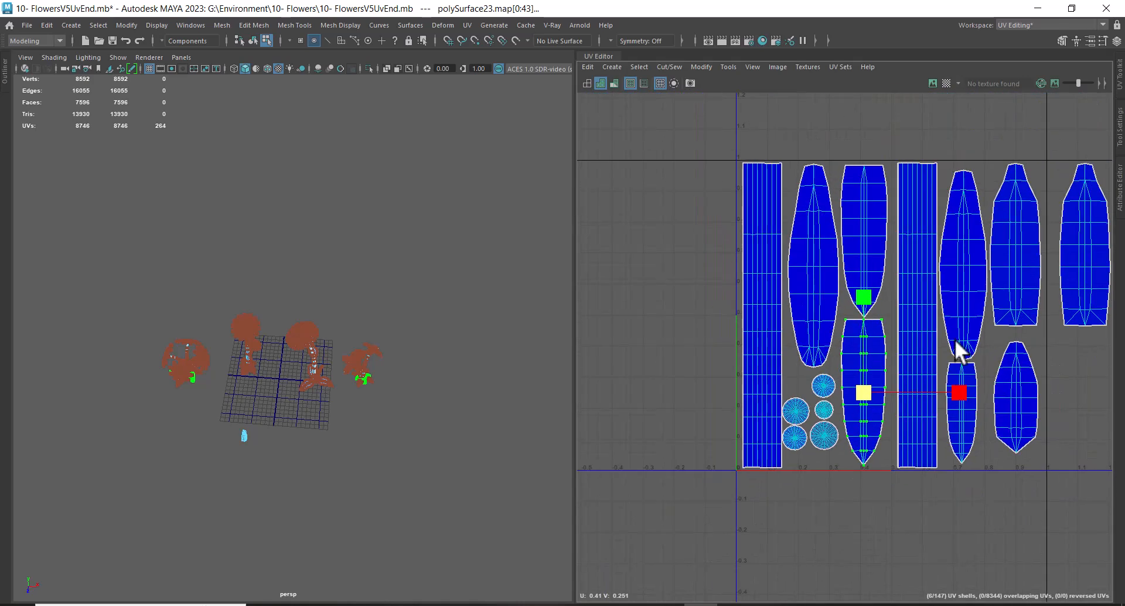
alt+middle_drag(907, 340, 864, 319)
key(w)
Step: Select the small pointed petal shells, scale them down slightly and move them to about U 0.86, V 0.19, beside the narrow leaf shells
scroll(1002, 380, up, 2)
alt+middle_drag(1007, 398, 1013, 410)
scroll(1013, 411, down, 3)
alt+middle_drag(971, 353, 956, 399)
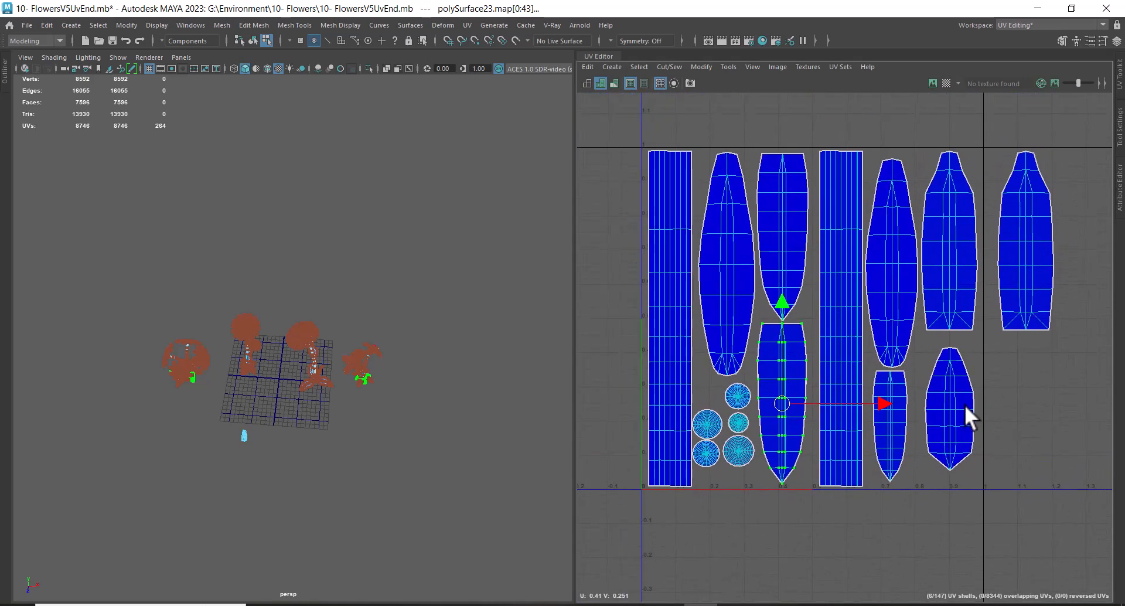
scroll(951, 382, up, 2)
drag(943, 432, 928, 430)
shift+right_click(961, 393)
click(1060, 421)
key(r)
key(w)
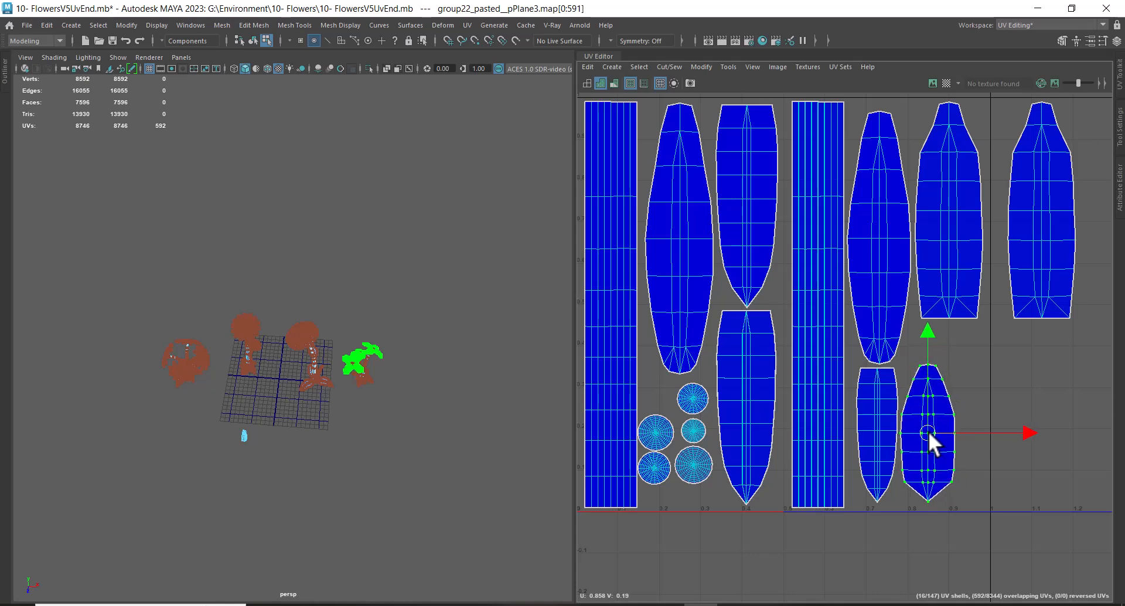
Step: Select both stacks of large-flower petal shells, scale them down together uniformly and move them up near the tile's upper edge
key(a)
drag(1032, 162, 1032, 164)
ctrl+right_drag(996, 176, 1001, 244)
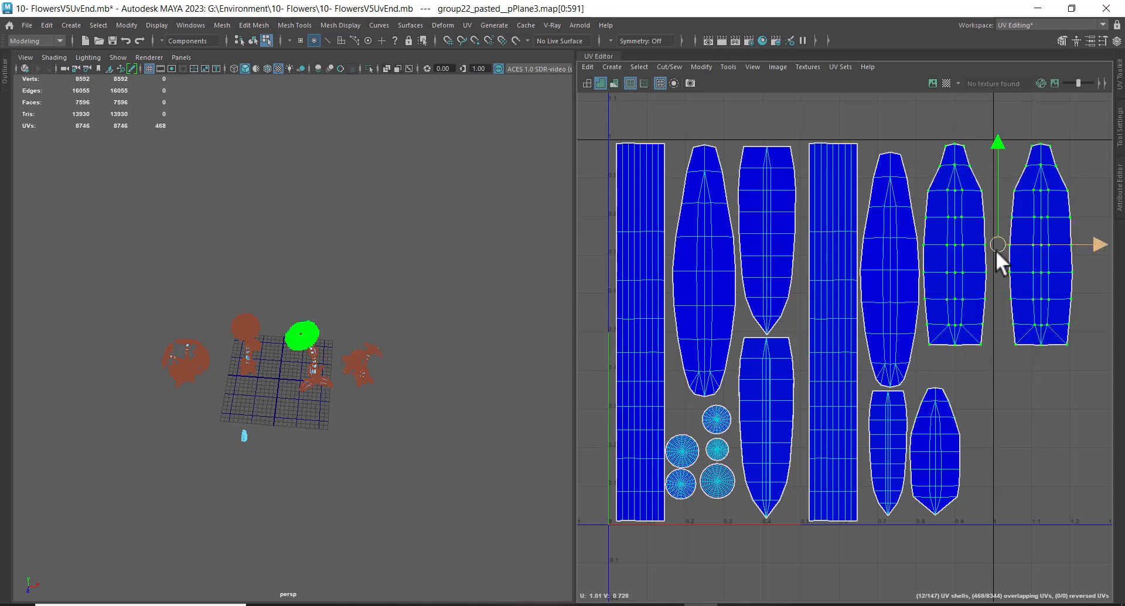
key(r)
mouse_move(996, 244)
mouse_down()
mouse_move(977, 255)
mouse_move(998, 226)
mouse_up()
key(w)
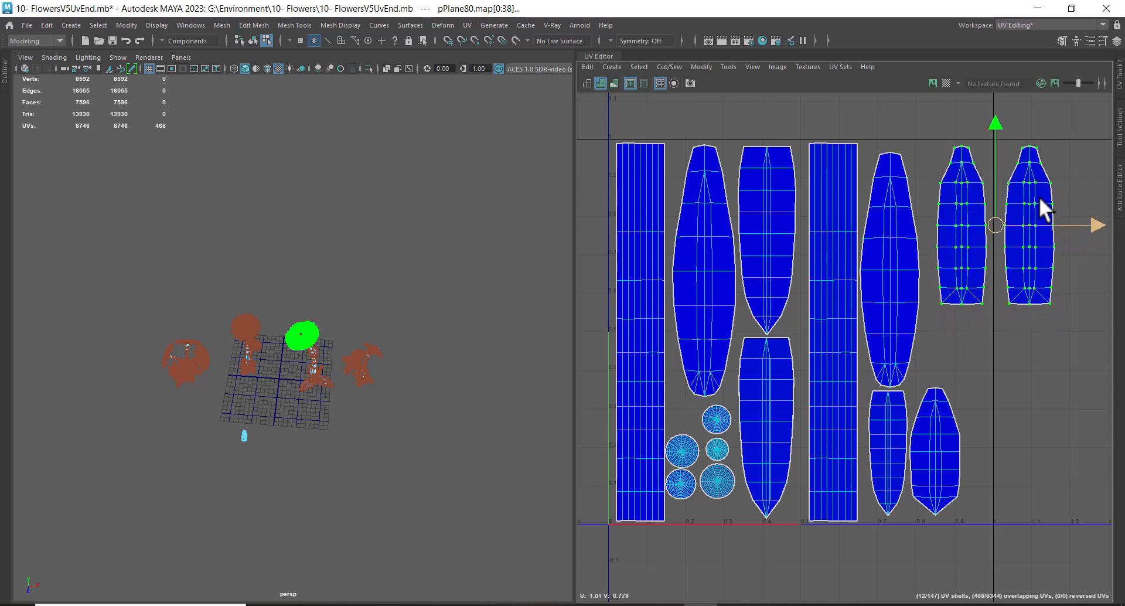
Step: Move the outer stack of large-flower petal shells inside the tile, beneath the matching stack, at about U 0.91, V 0.36
drag(1068, 258, 1028, 227)
ctrl+right_drag(1029, 227, 1091, 262)
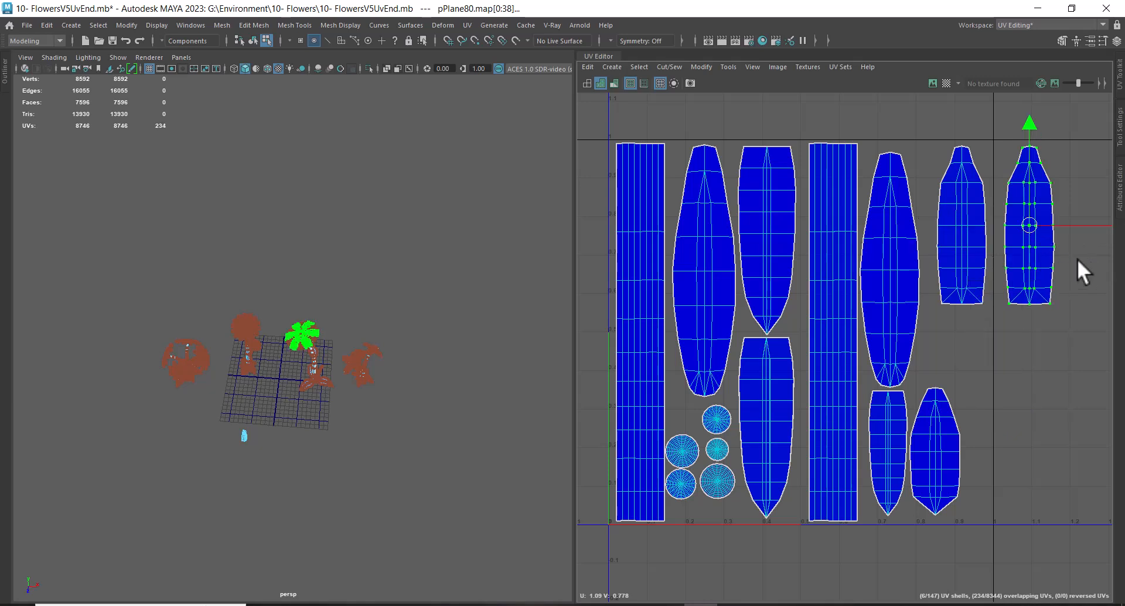
drag(1028, 223, 960, 388)
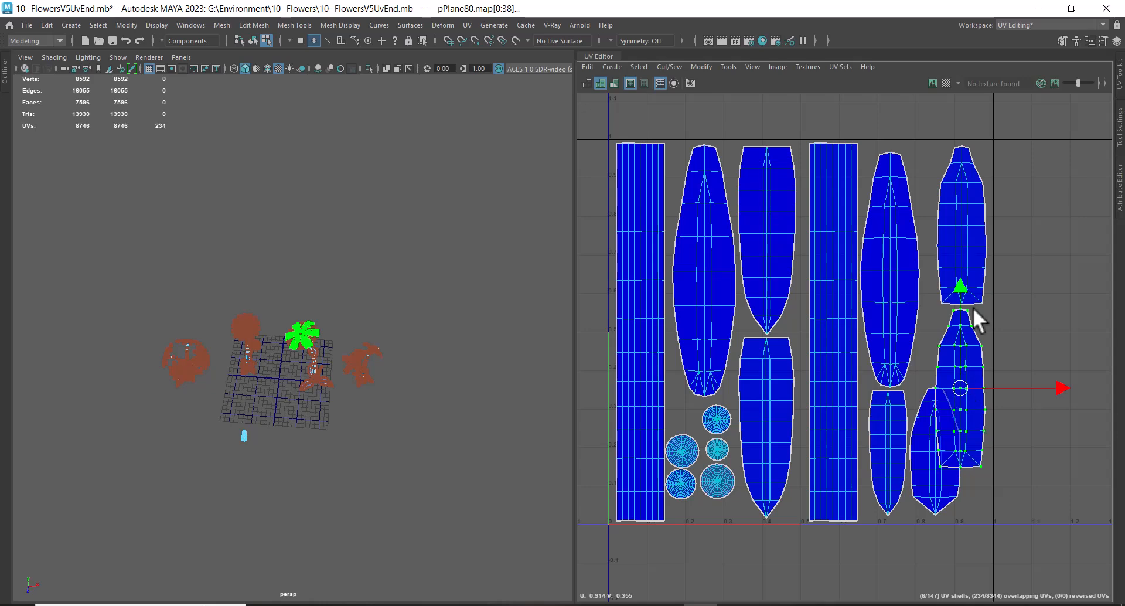
scroll(997, 279, up, 3)
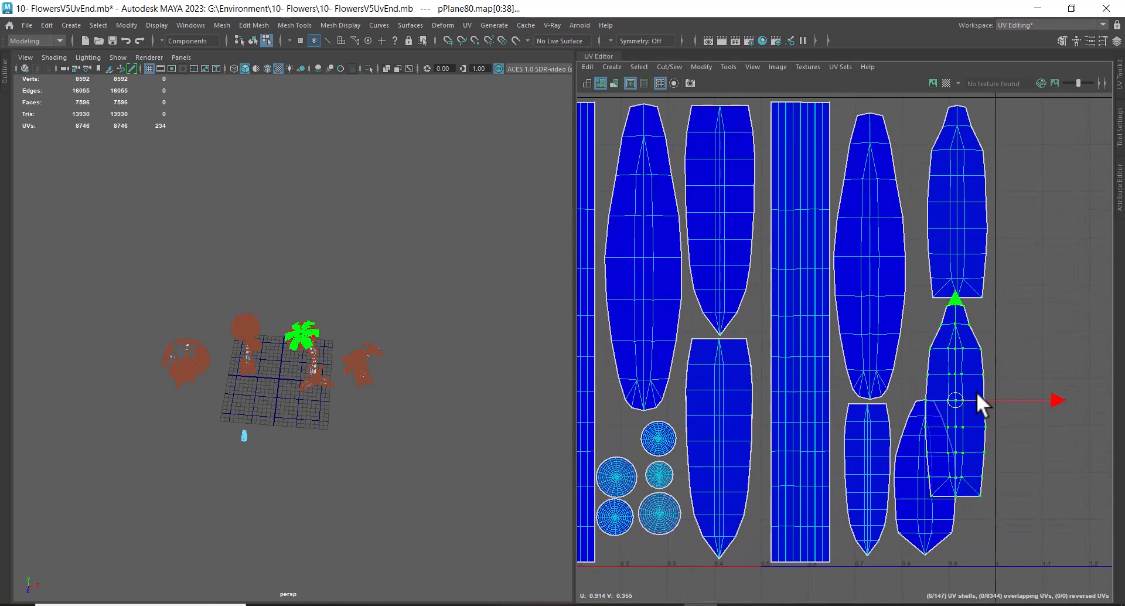
Step: Select both stacks of large-flower petal shells and shift them together slightly toward the tile's edge, to about U 0.92
scroll(960, 346, down, 2)
shift+drag(948, 228, 958, 241)
ctrl+right_drag(957, 241, 1005, 269)
mouse_move(1063, 310)
mouse_down()
mouse_move(1046, 315)
mouse_move(1059, 315)
mouse_up()
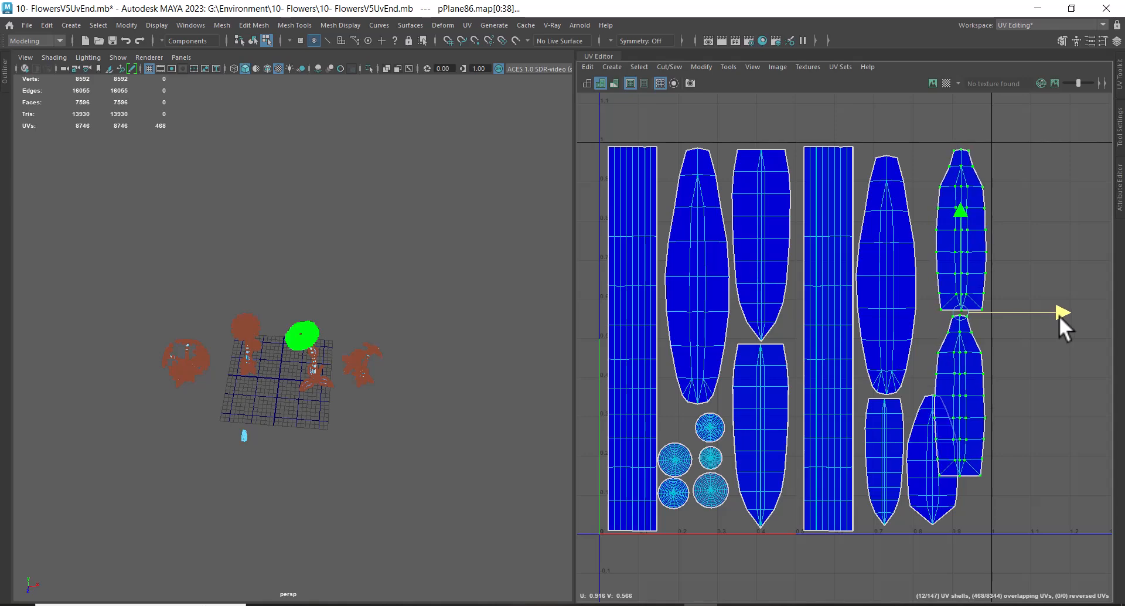
scroll(982, 314, up, 3)
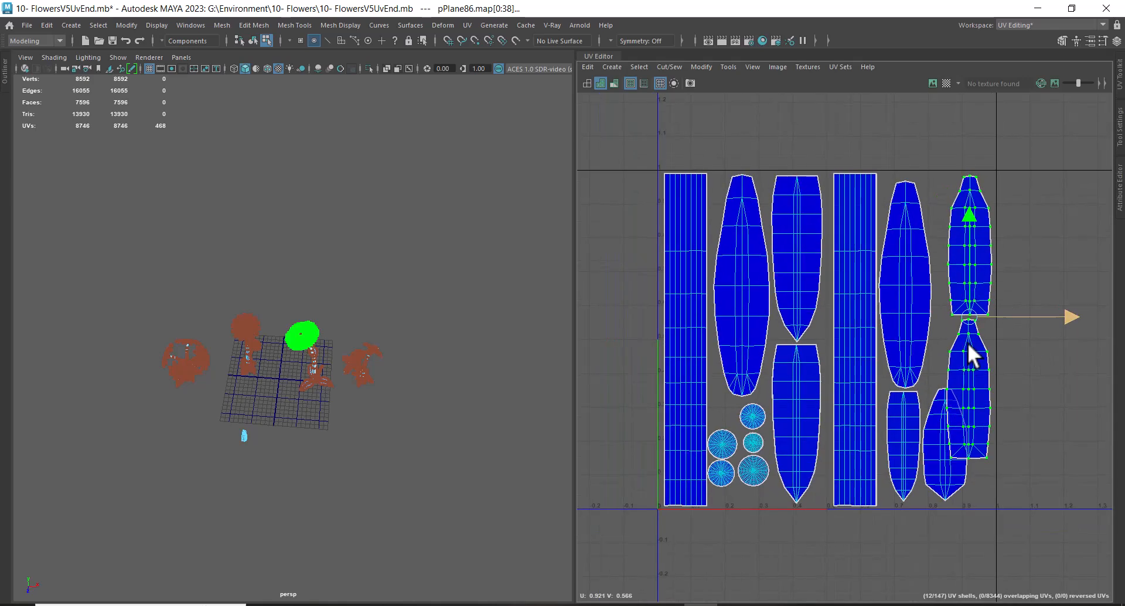
Step: Select the small pointed petal shells, scale them down and move them away from the large petals to about U 0.83, V 0.19
alt+middle_drag(1004, 453, 998, 423)
scroll(998, 423, up, 2)
drag(997, 392, 949, 427)
ctrl+right_click(950, 422)
ctrl+right_drag(949, 421, 1032, 429)
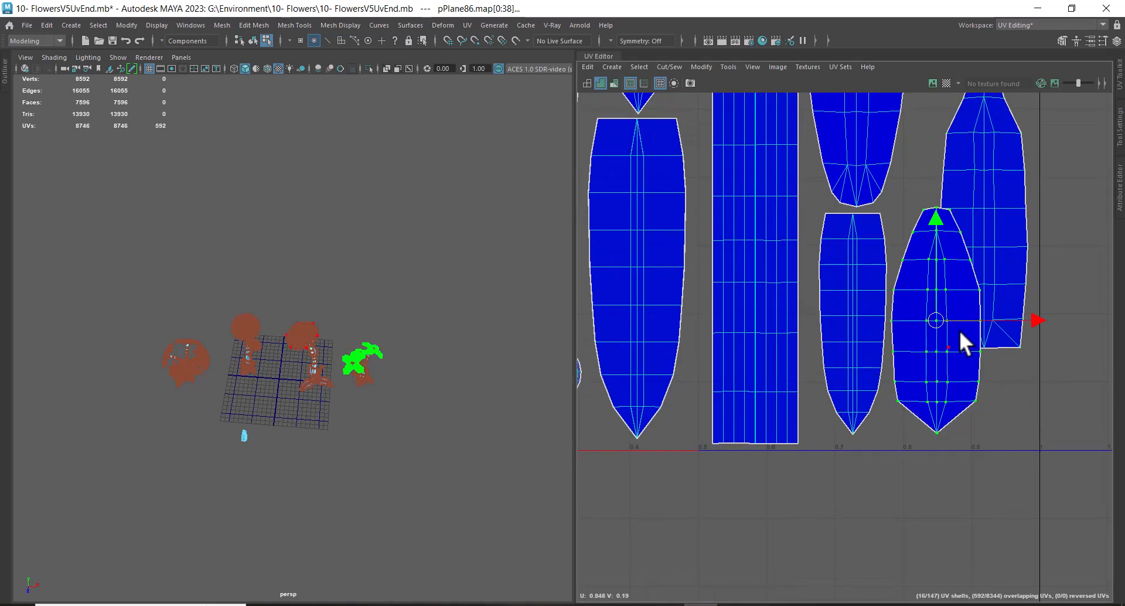
drag(937, 322, 929, 336)
key(w)
drag(1032, 319, 1017, 322)
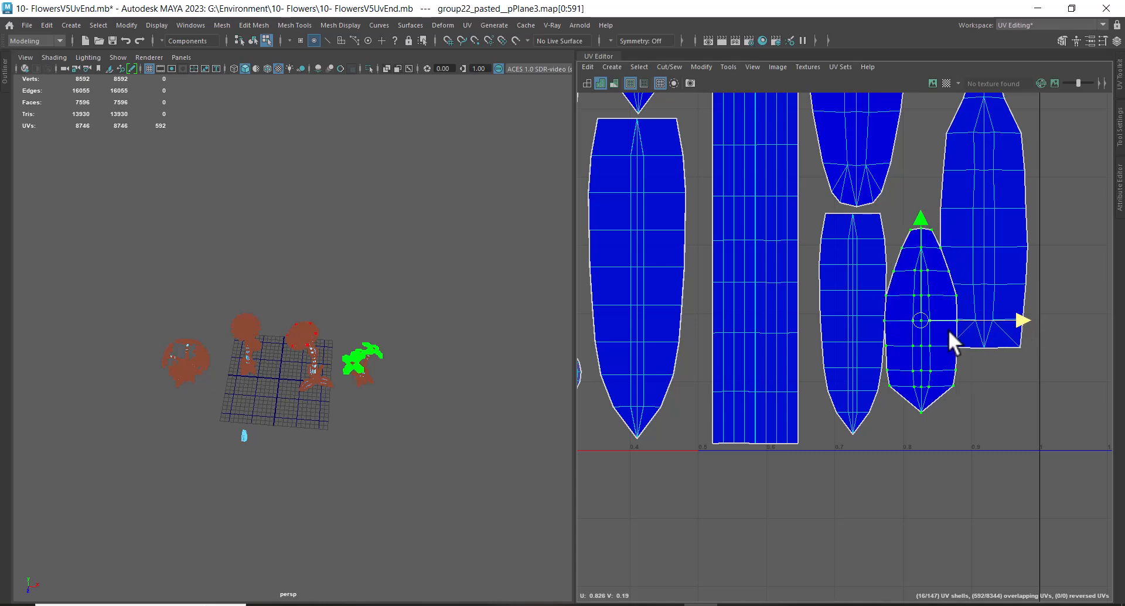
key(r)
drag(922, 321, 916, 325)
key(w)
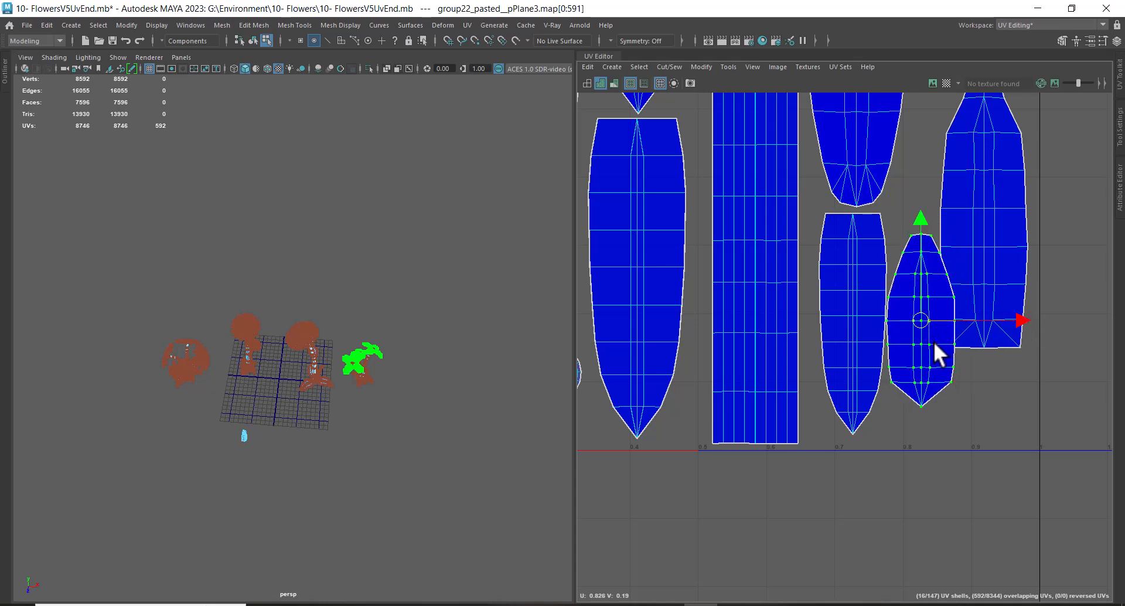
Step: Select the second stem strip with the two leaf stacks beside it and move them together toward U 0, to about U 0.64
alt+right_drag(938, 395, 906, 290)
alt+middle_drag(926, 340, 1012, 336)
alt+right_drag(1012, 335, 965, 361)
alt+middle_drag(904, 317, 936, 438)
alt+right_drag(936, 438, 918, 320)
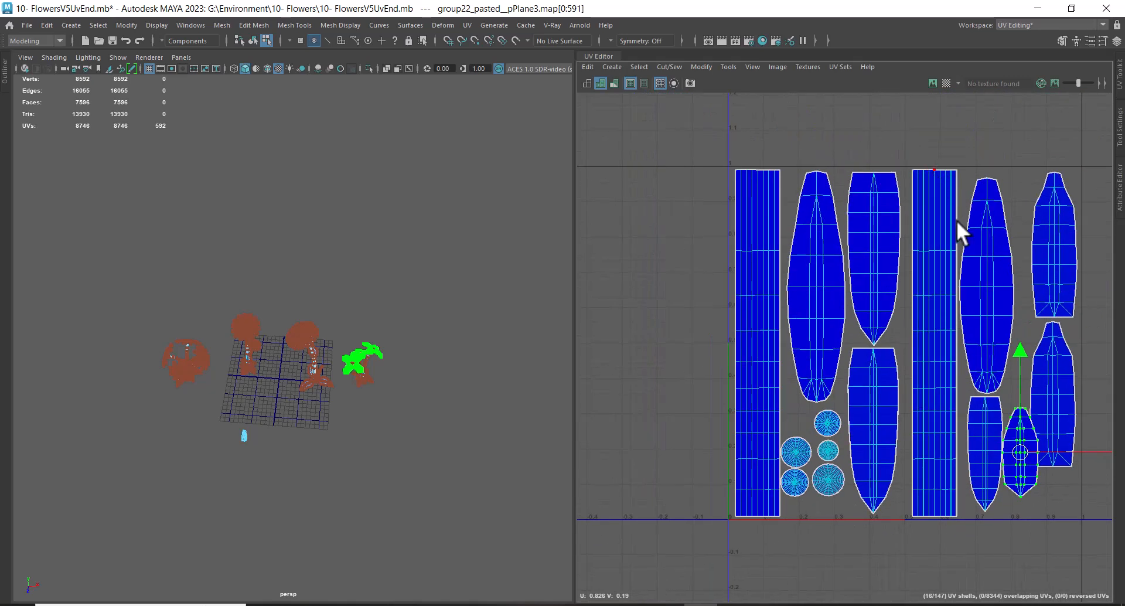
drag(924, 146, 982, 539)
right_drag(940, 378, 1052, 370)
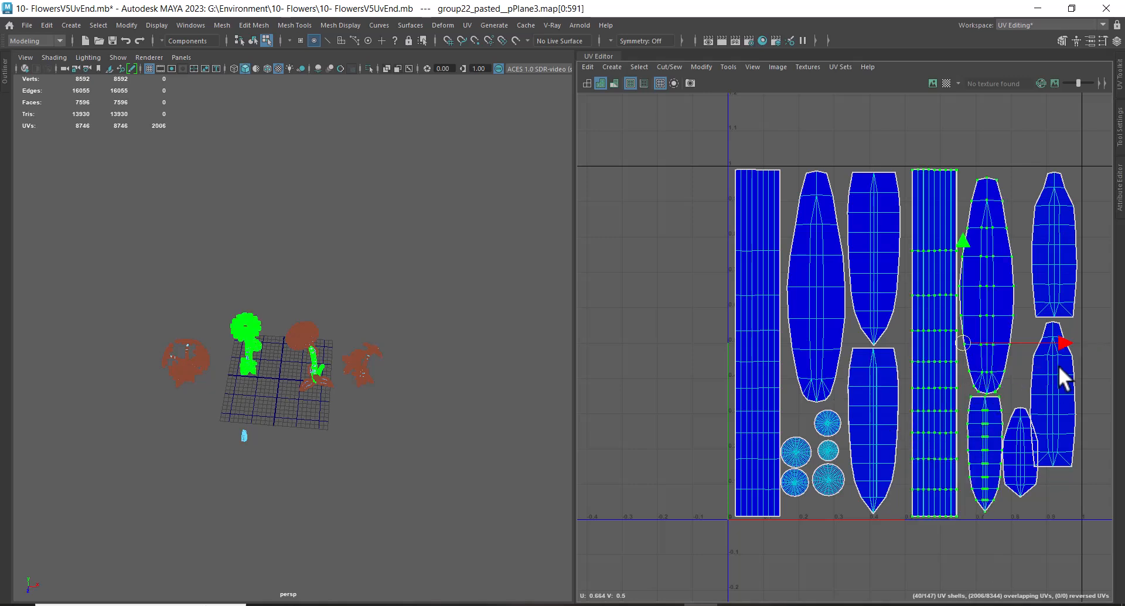
drag(1058, 342, 1049, 340)
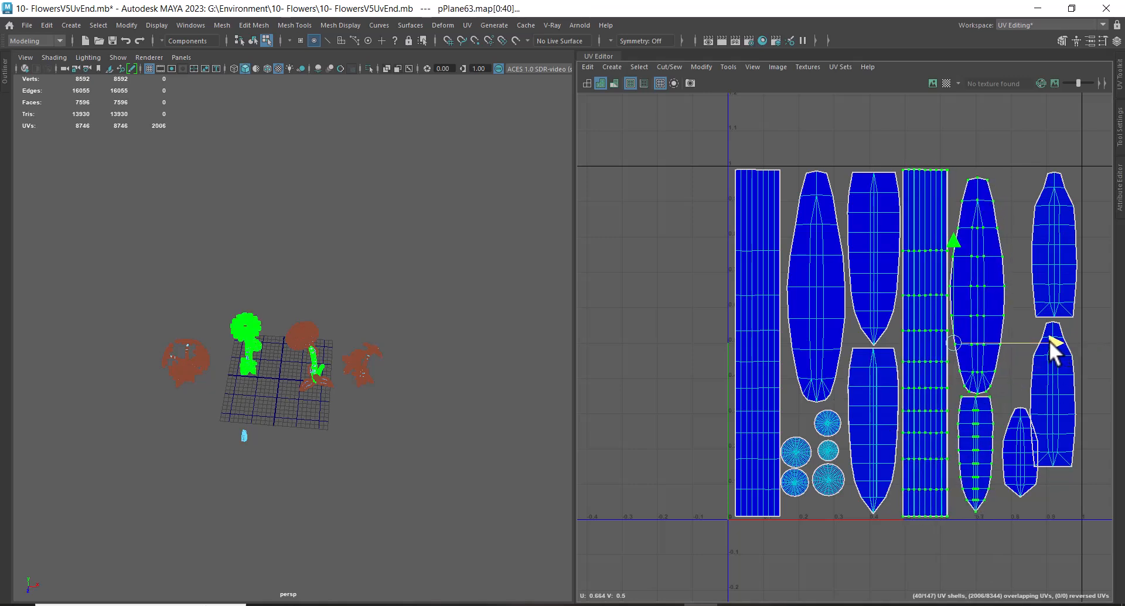
scroll(1017, 432, up, 3)
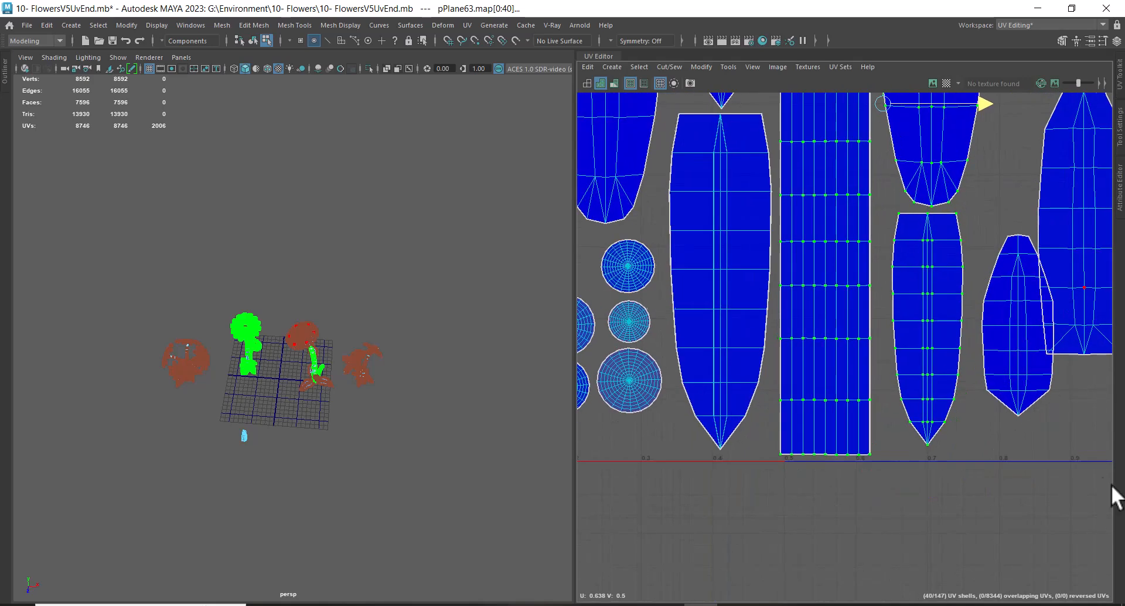
Step: Move the small pointed petal shells into the gap beside the narrow leaf shells, at about U 0.80, V 0.16
drag(1011, 392, 1045, 431)
right_drag(1005, 442, 1075, 419)
alt+middle_drag(1105, 371, 989, 393)
drag(1018, 364, 1000, 364)
scroll(997, 369, down, 2)
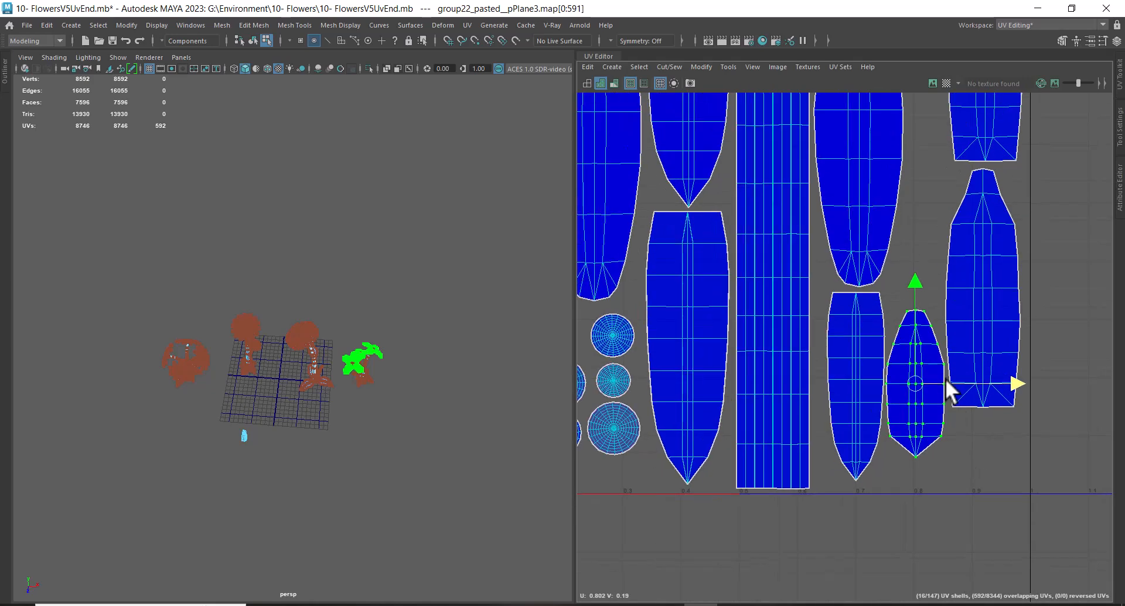
drag(913, 279, 924, 301)
scroll(924, 301, down, 3)
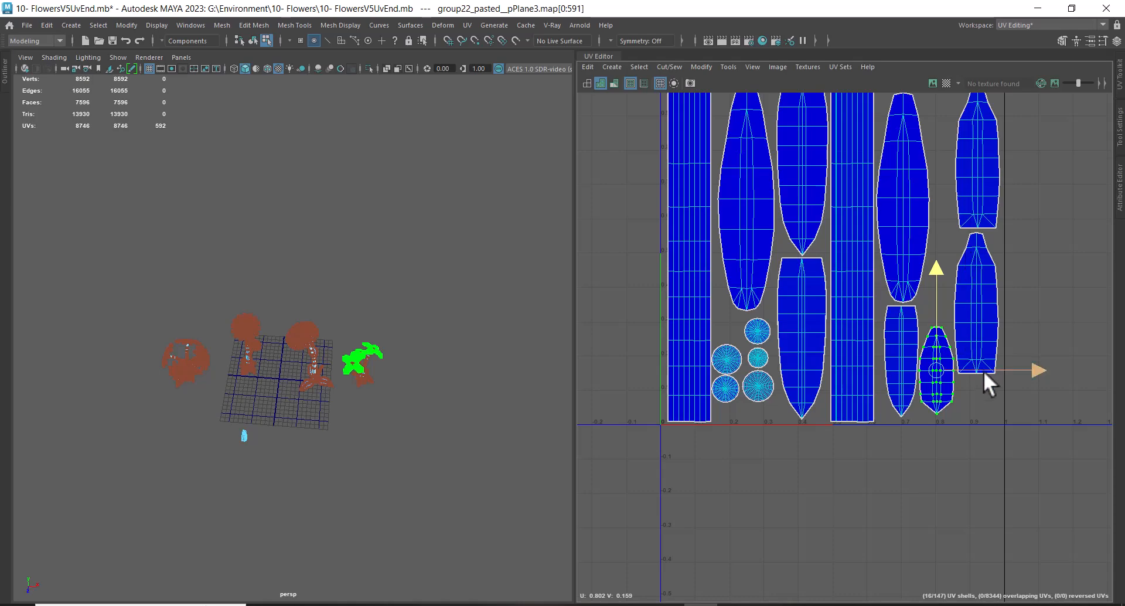
Step: Return to object selection and select all four flower models in the perspective view
scroll(992, 370, down, 2)
alt+right_drag(986, 290, 966, 305)
alt+right_drag(948, 258, 976, 262)
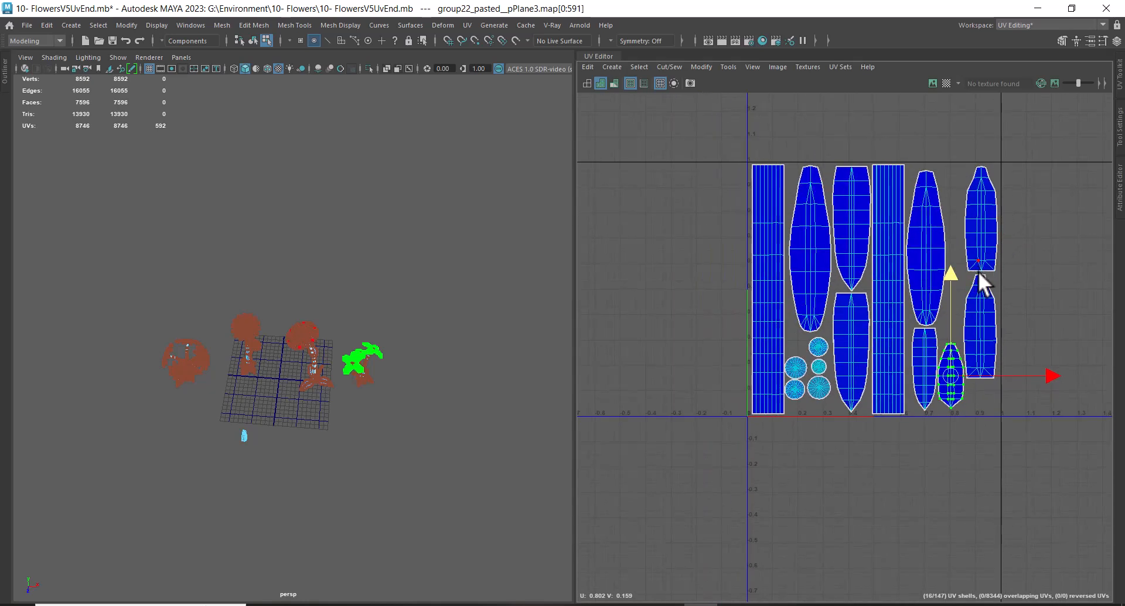
right_drag(360, 350, 470, 254)
drag(108, 286, 433, 424)
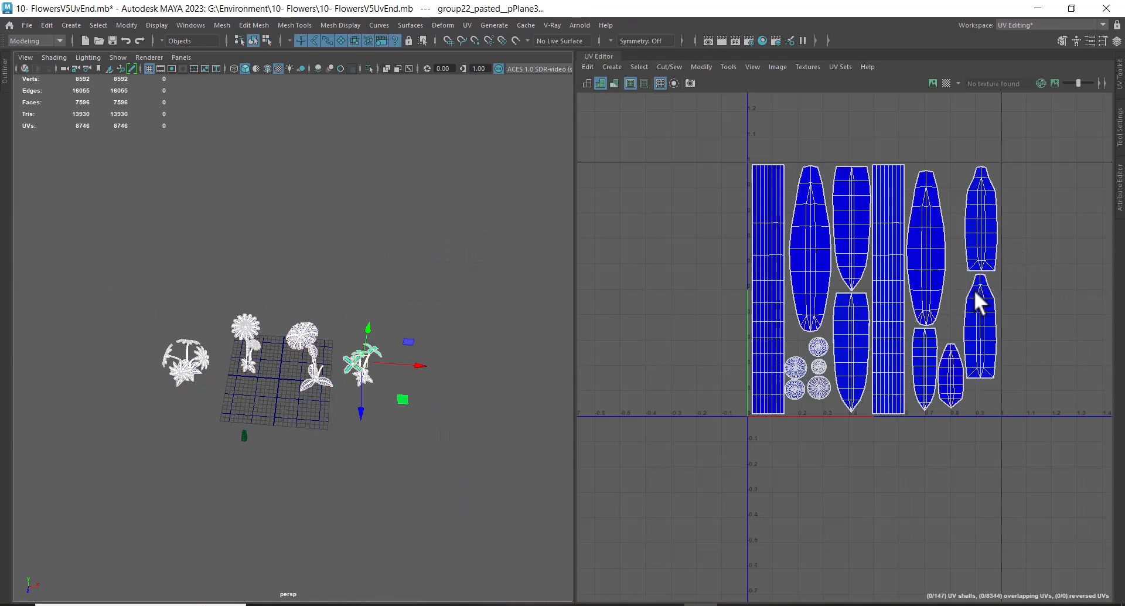
scroll(311, 413, up, 5)
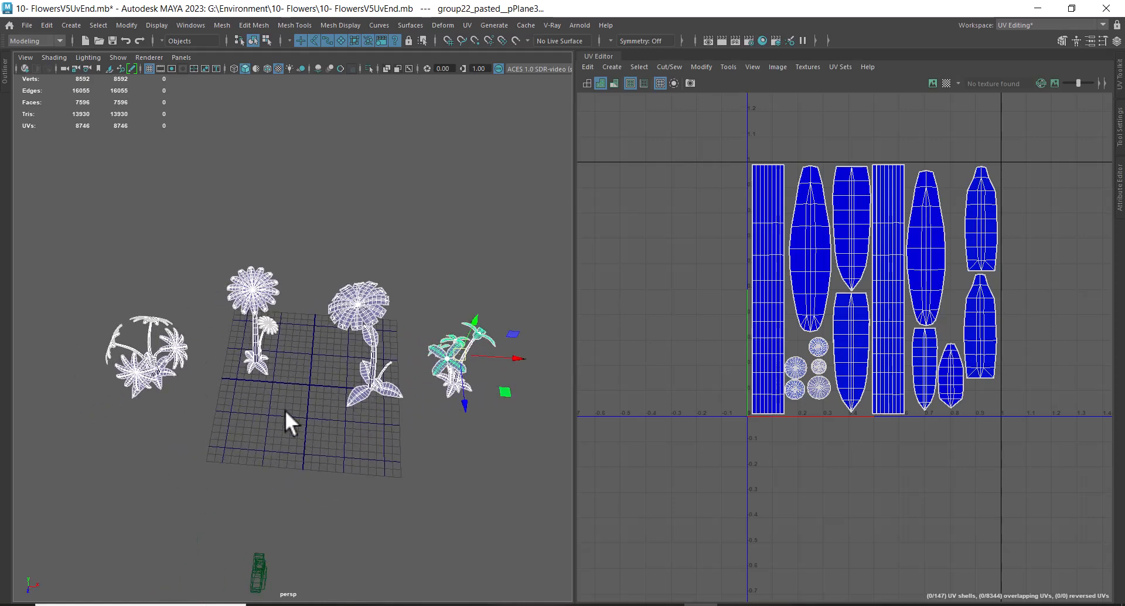
Step: Export the selected flowers as an FBX file named 10- FlowersMayaToSubsV2.fbx in the 10- Flowers folder
click(21, 25)
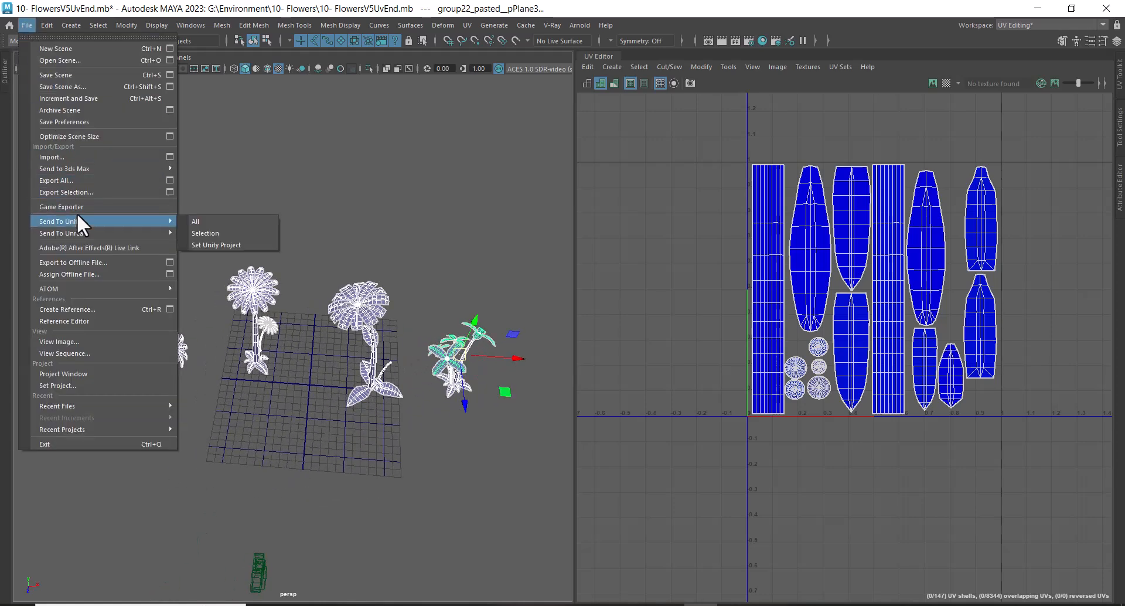
click(90, 188)
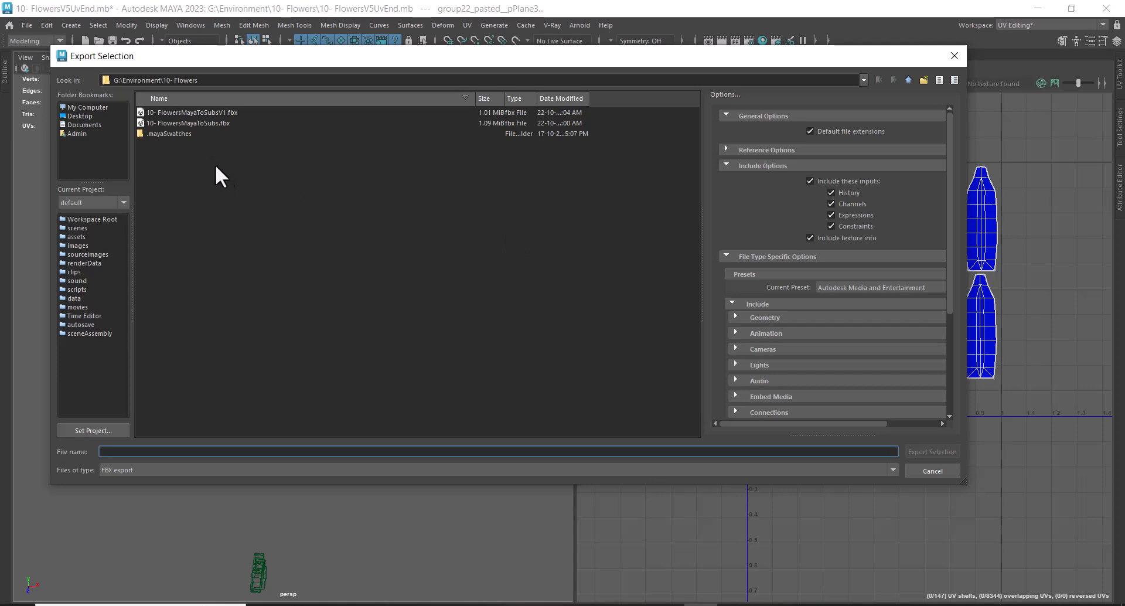
click(188, 112)
click(181, 452)
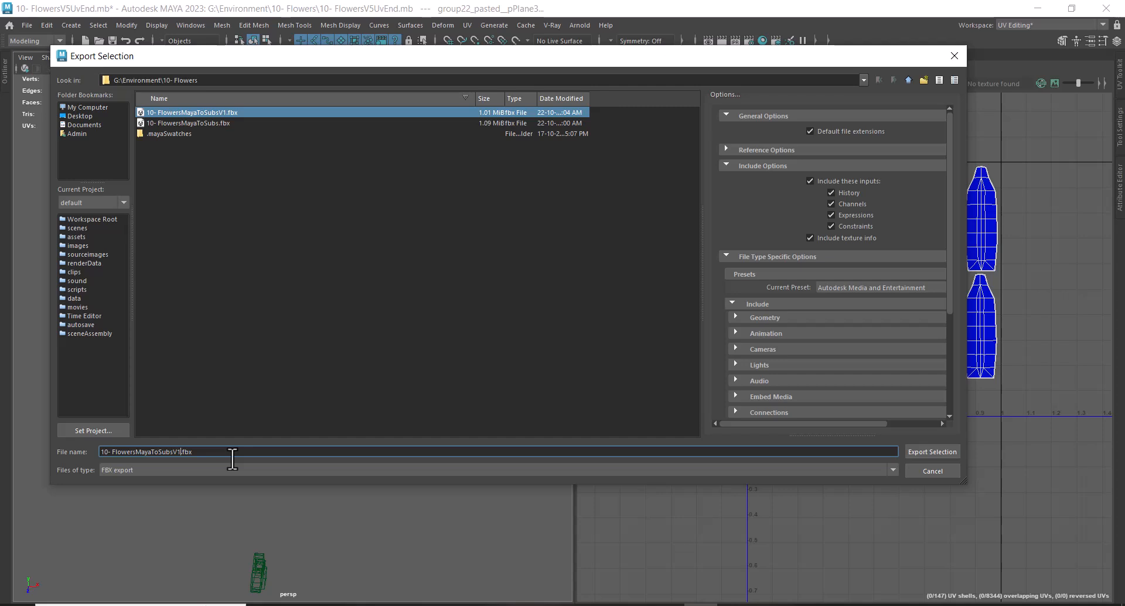
key(BackSpace)
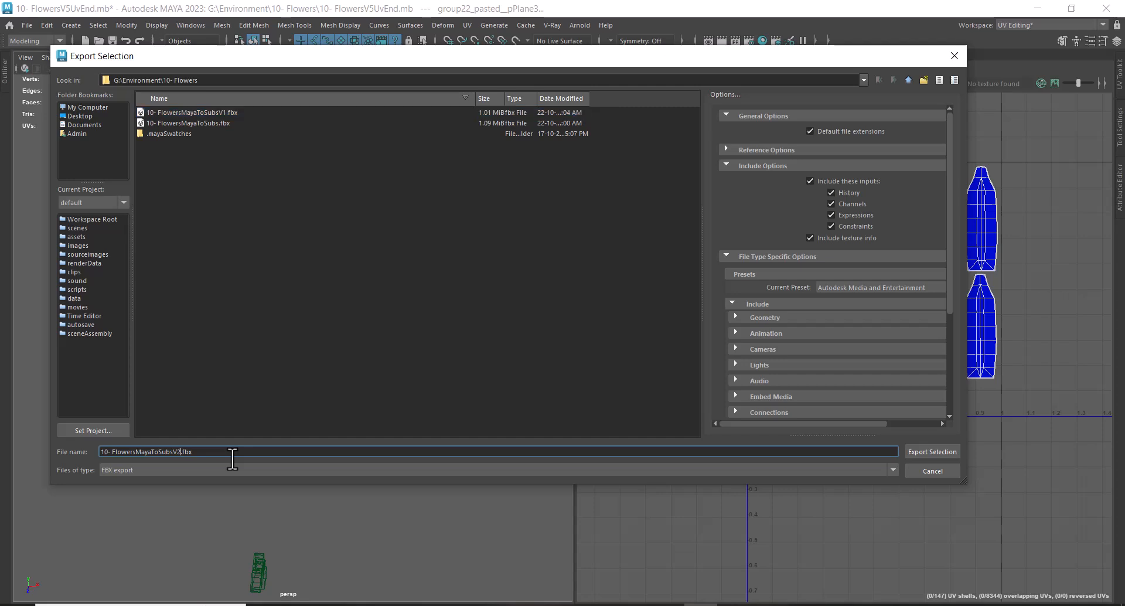
key(Return)
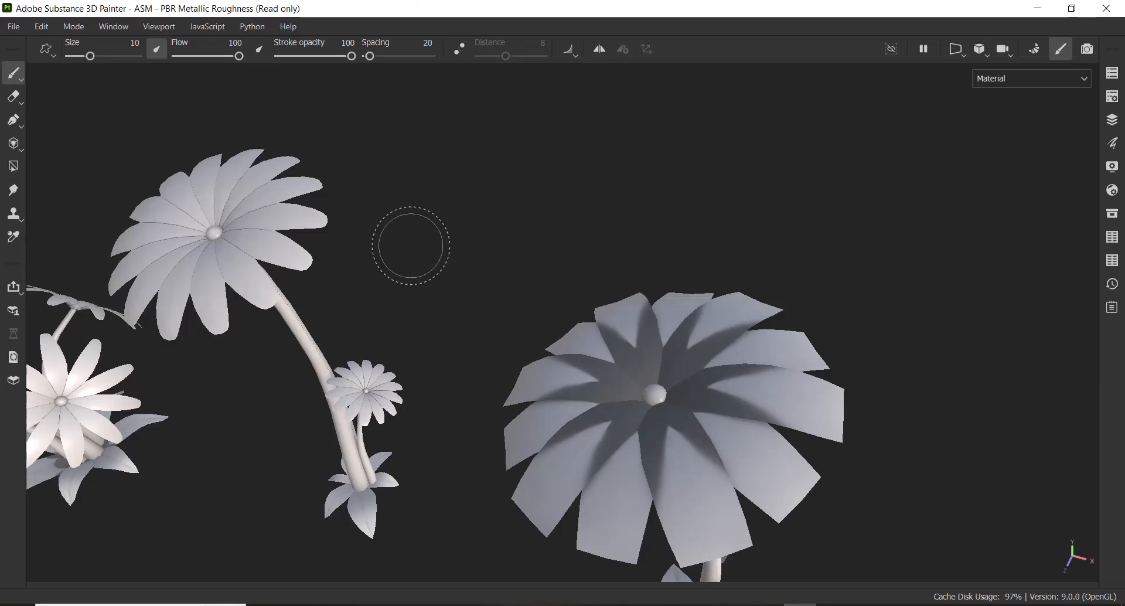
Step: In Substance 3D Painter, replace the open project with a new ASM - PBR Metallic Roughness project using 10- FlowersMayaToSubsV2.fbx
mouse_move(389, 244)
alt+right_down()
mouse_move(588, 239)
mouse_move(528, 295)
alt+right_up()
mouse_move(528, 295)
alt+mouse_down()
mouse_move(678, 294)
mouse_move(799, 329)
mouse_move(751, 344)
mouse_move(728, 334)
mouse_move(732, 472)
mouse_move(780, 447)
mouse_move(610, 447)
mouse_move(627, 428)
alt+mouse_up()
mouse_move(693, 390)
alt+mouse_down()
mouse_move(392, 389)
mouse_move(878, 384)
mouse_move(778, 439)
mouse_move(771, 405)
mouse_move(727, 404)
alt+mouse_up()
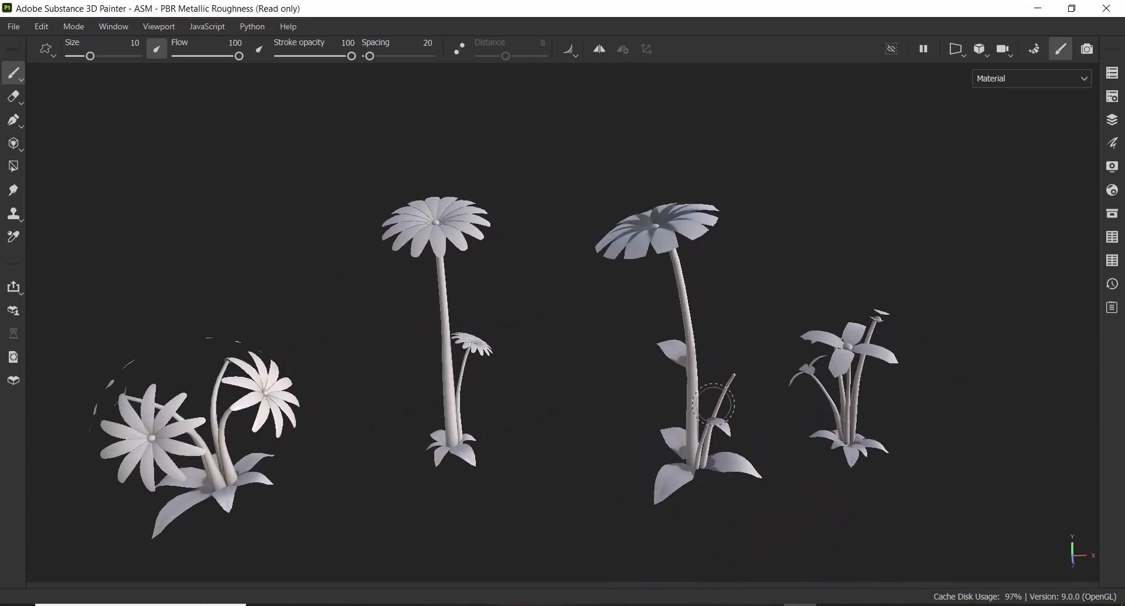
click(15, 25)
click(39, 47)
click(717, 144)
double_click(663, 209)
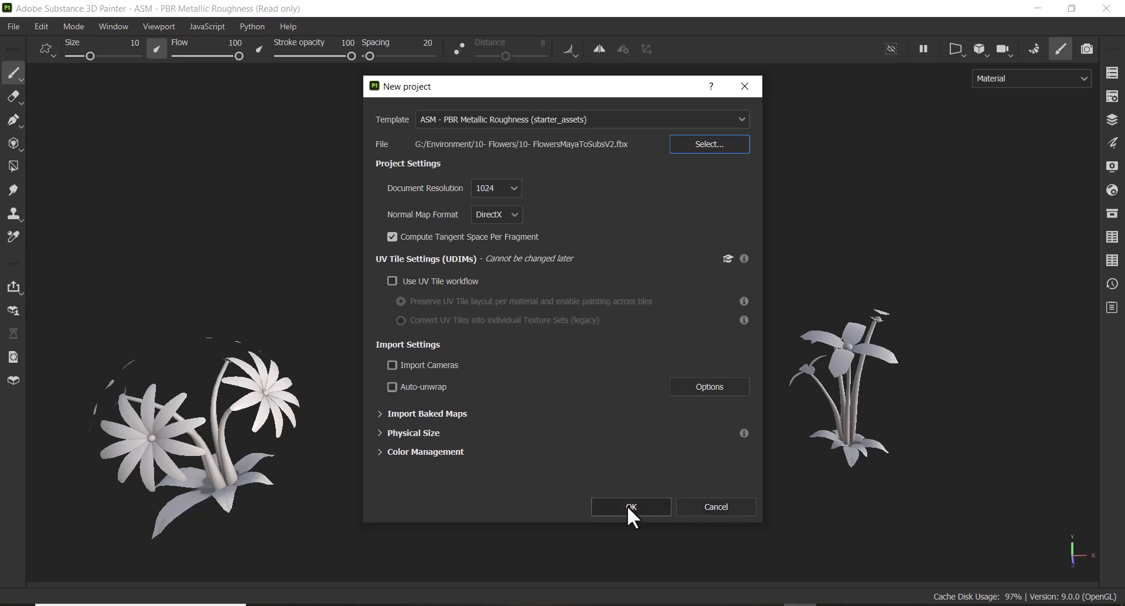
click(630, 507)
click(535, 331)
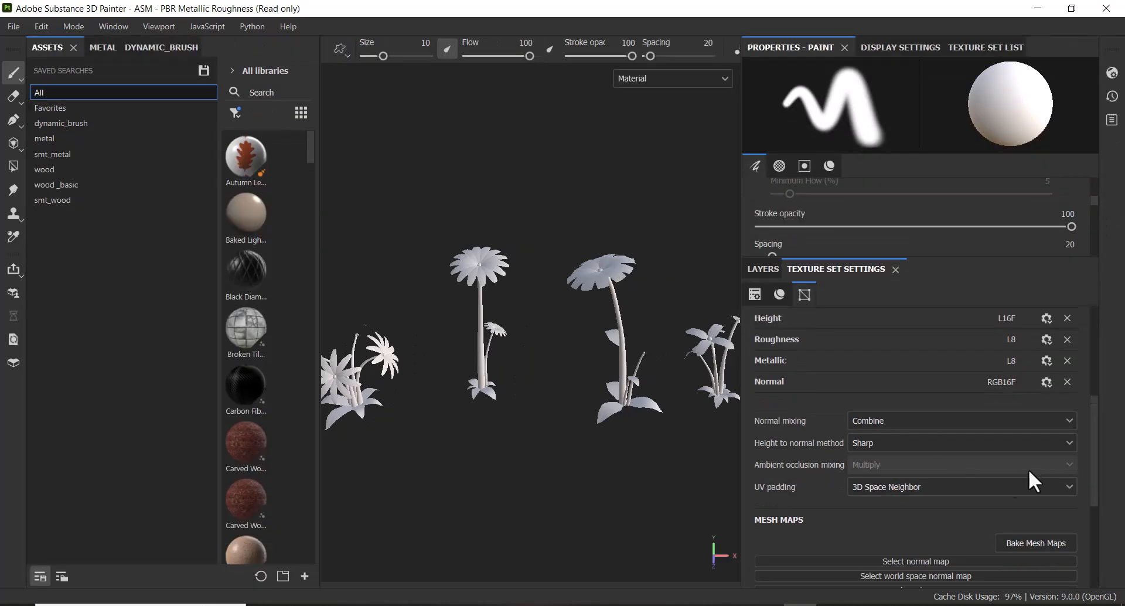
Step: Open the mesh map baking settings and enable Use Low Poly Mesh as High Poly Mesh and Apply Diffusion
click(1042, 542)
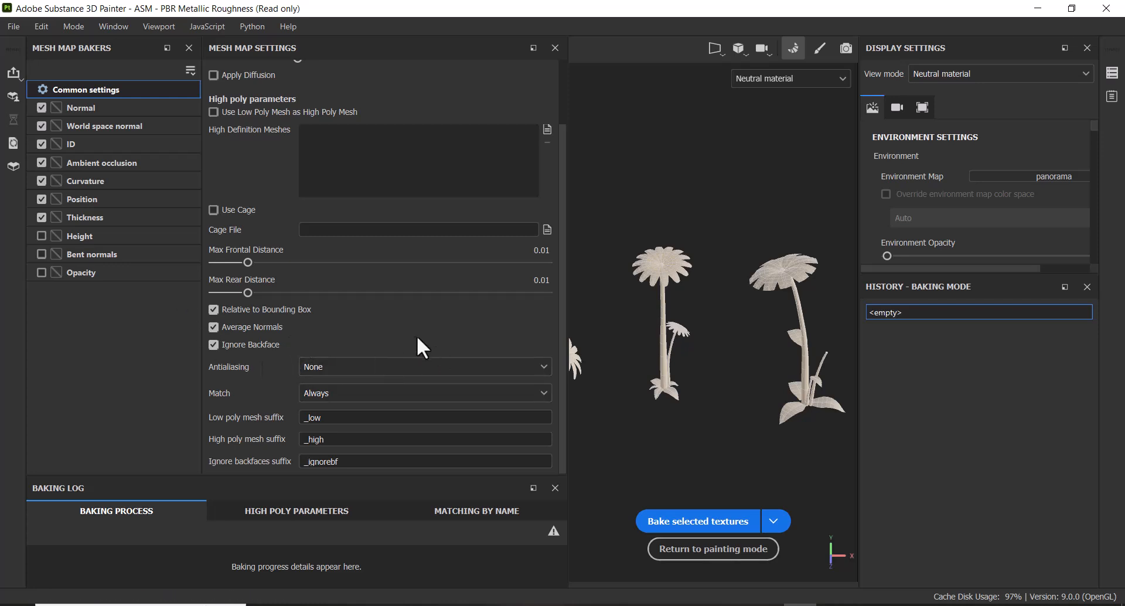
click(213, 112)
scroll(265, 225, up, 2)
click(213, 150)
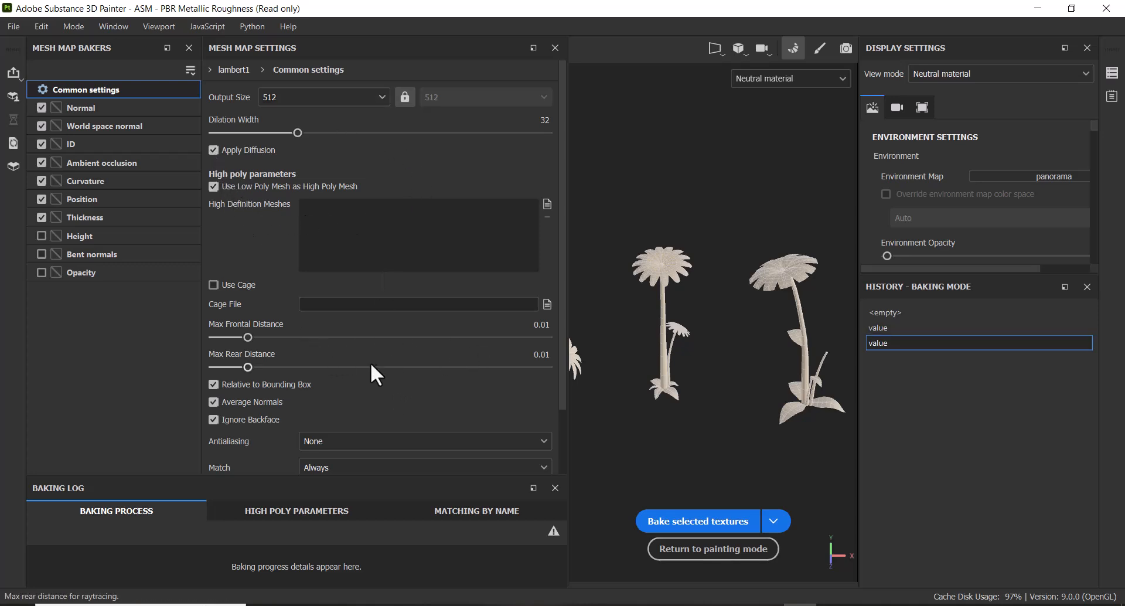
Step: Exclude the ID and Thickness maps, bake the remaining selected mesh maps and return to painting mode
click(37, 144)
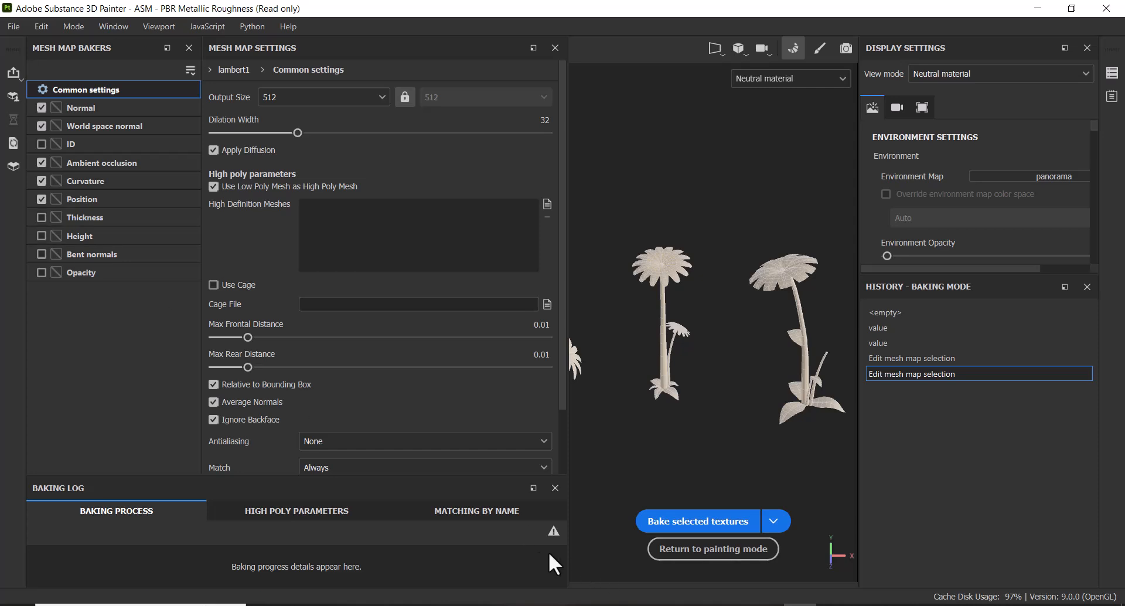
click(695, 526)
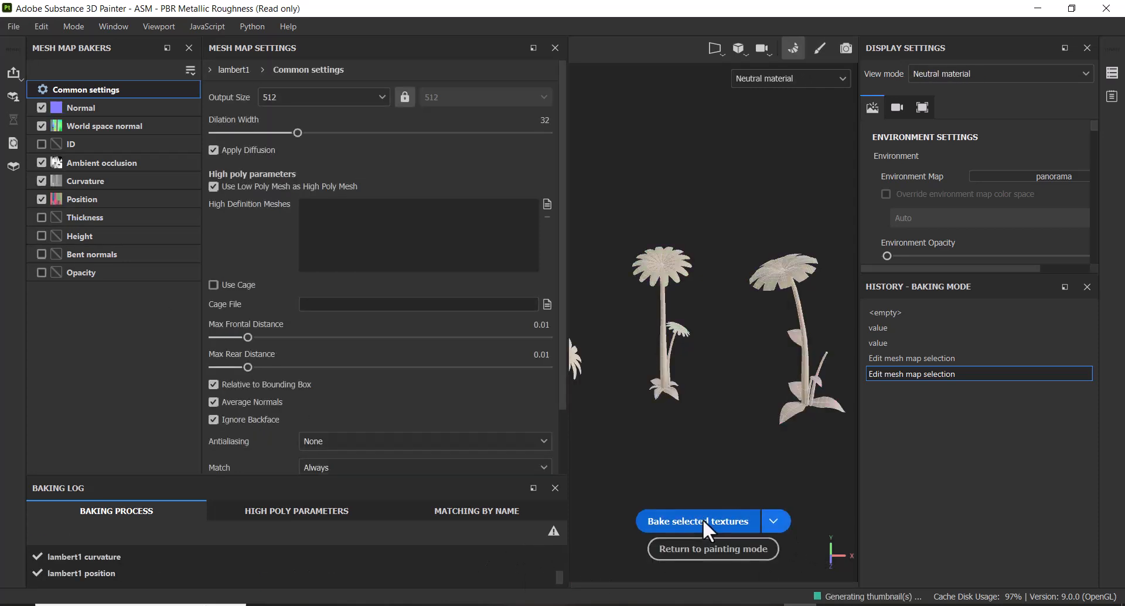
click(719, 552)
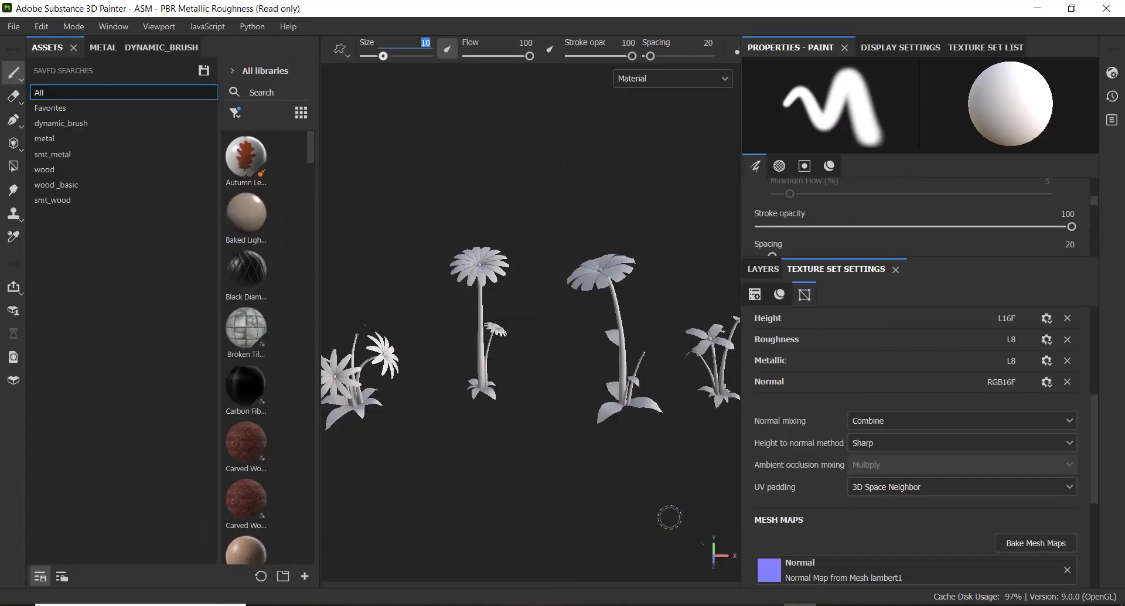
Step: Examine the baked shading on the petals, stems and leaves of each flower from several angles
key(Tab)
alt+drag(655, 498, 662, 472)
alt+right_drag(662, 471, 667, 501)
alt+middle_drag(667, 501, 798, 425)
alt+right_drag(799, 424, 612, 428)
alt+middle_drag(612, 427, 658, 399)
alt+drag(658, 399, 824, 437)
alt+right_drag(823, 439, 916, 507)
alt+middle_drag(915, 507, 805, 425)
alt+drag(805, 425, 712, 377)
alt+drag(827, 420, 846, 452)
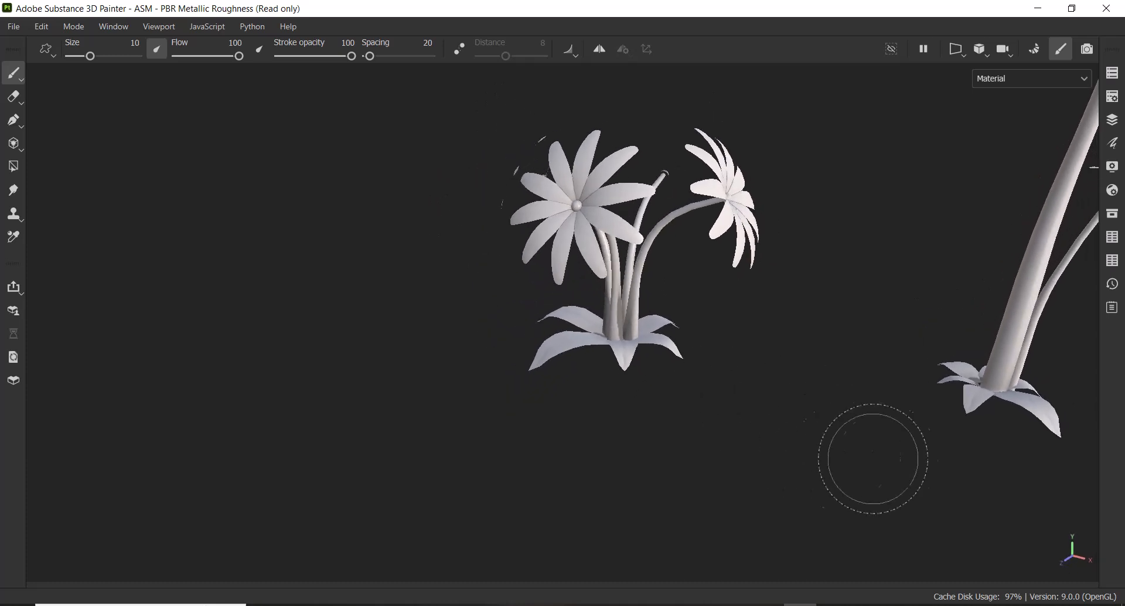
alt+right_drag(846, 451, 889, 467)
alt+middle_drag(889, 467, 596, 455)
alt+drag(595, 455, 726, 476)
alt+right_drag(726, 476, 780, 477)
alt+drag(780, 477, 961, 442)
alt+middle_drag(817, 422, 821, 318)
alt+right_drag(820, 319, 1007, 469)
alt+middle_drag(1008, 468, 890, 580)
alt+middle_drag(764, 523, 933, 331)
alt+right_drag(849, 499, 715, 319)
alt+middle_drag(716, 318, 804, 304)
alt+right_drag(804, 304, 673, 240)
alt+drag(673, 241, 643, 273)
mouse_move(723, 293)
alt+middle_down()
mouse_move(537, 473)
mouse_move(598, 437)
alt+middle_up()
alt+middle_drag(907, 364, 427, 465)
mouse_move(778, 443)
alt+mouse_down()
mouse_move(558, 427)
mouse_move(595, 470)
alt+mouse_up()
mouse_move(595, 470)
alt+middle_down()
mouse_move(697, 366)
mouse_move(576, 346)
mouse_move(507, 349)
mouse_move(560, 435)
mouse_move(600, 556)
alt+middle_up()
mouse_move(600, 557)
alt+right_down()
mouse_move(683, 459)
mouse_move(606, 384)
alt+right_up()
alt+middle_drag(609, 437, 731, 385)
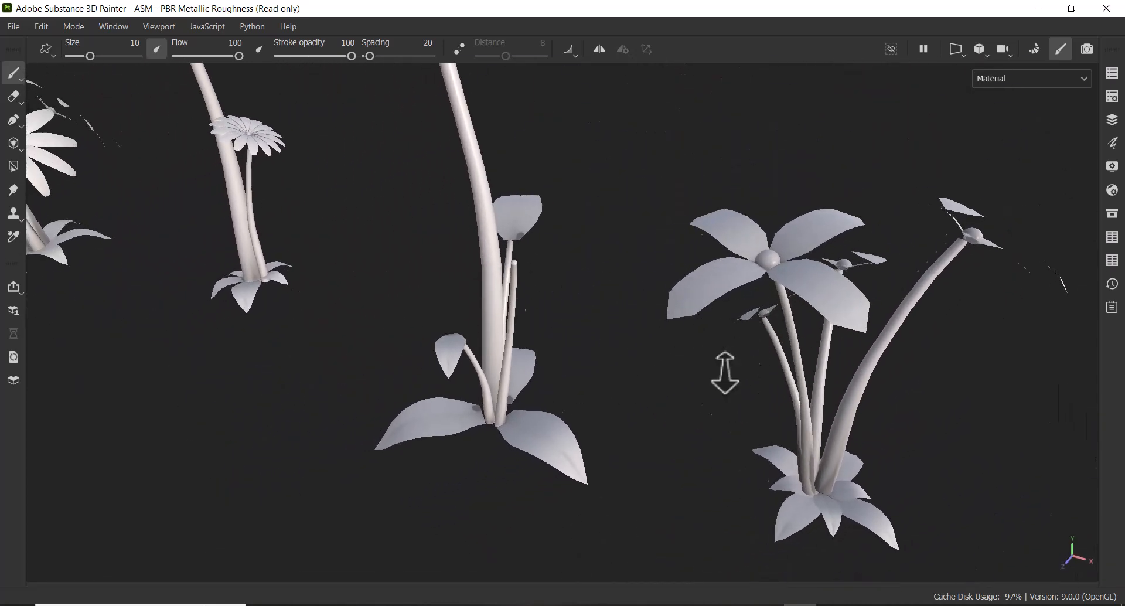
alt+right_drag(731, 385, 688, 306)
Step: Reopen the mesh map baking settings and set antialiasing to Supersampling 4x and the output size to 1024
key(Tab)
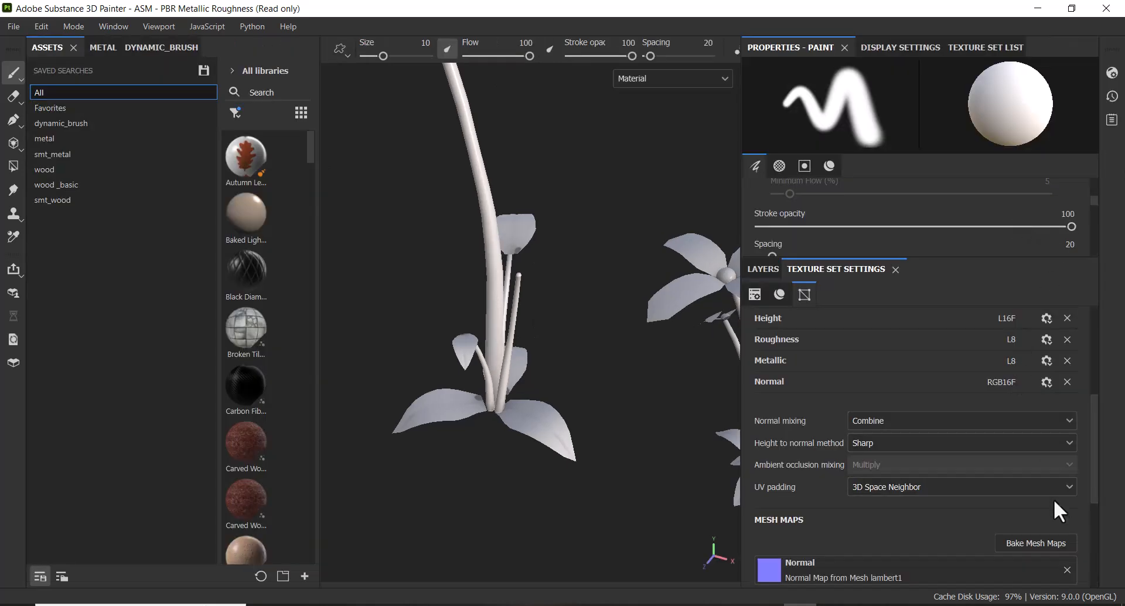
click(1041, 545)
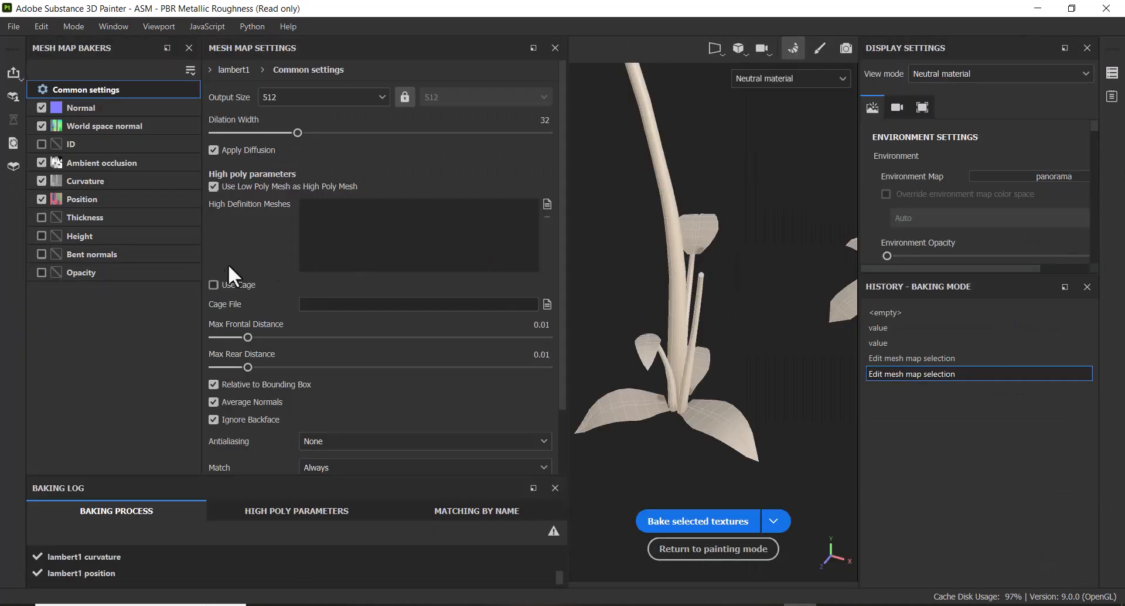
click(391, 445)
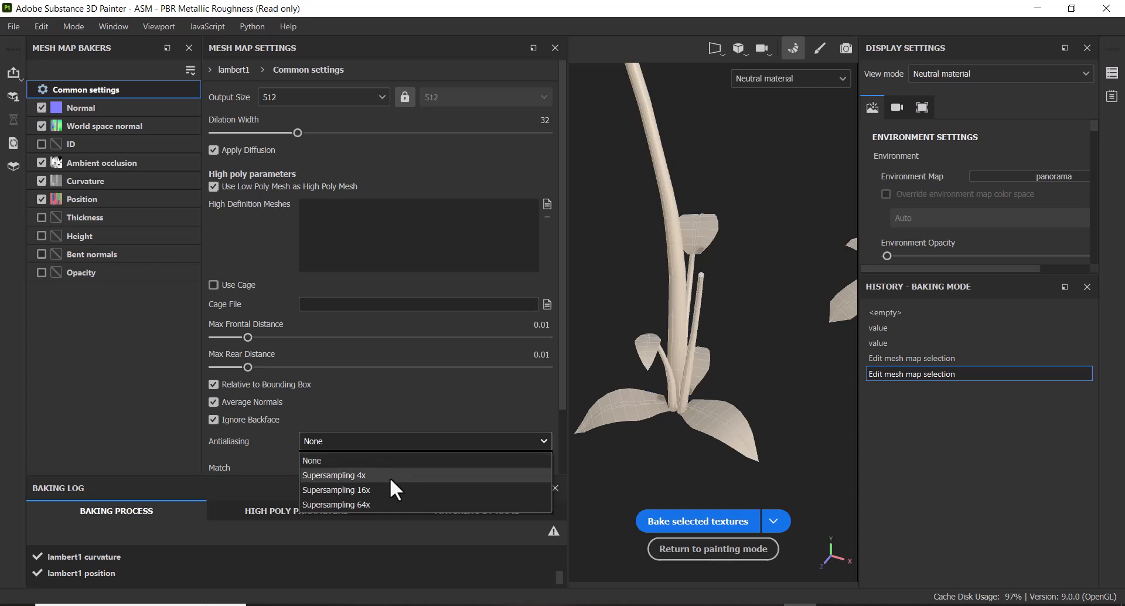
click(389, 476)
click(336, 96)
click(329, 189)
scroll(564, 187, down, 3)
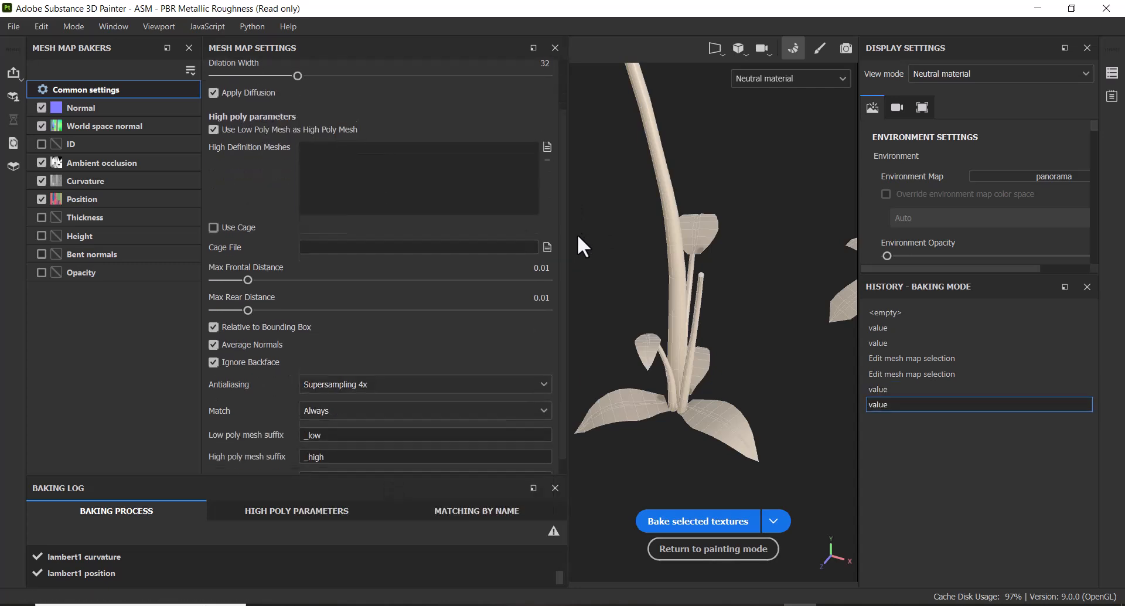
Step: Review the individual bakers' settings, bake the selected mesh maps again and return to painting mode
click(128, 107)
click(138, 126)
click(139, 161)
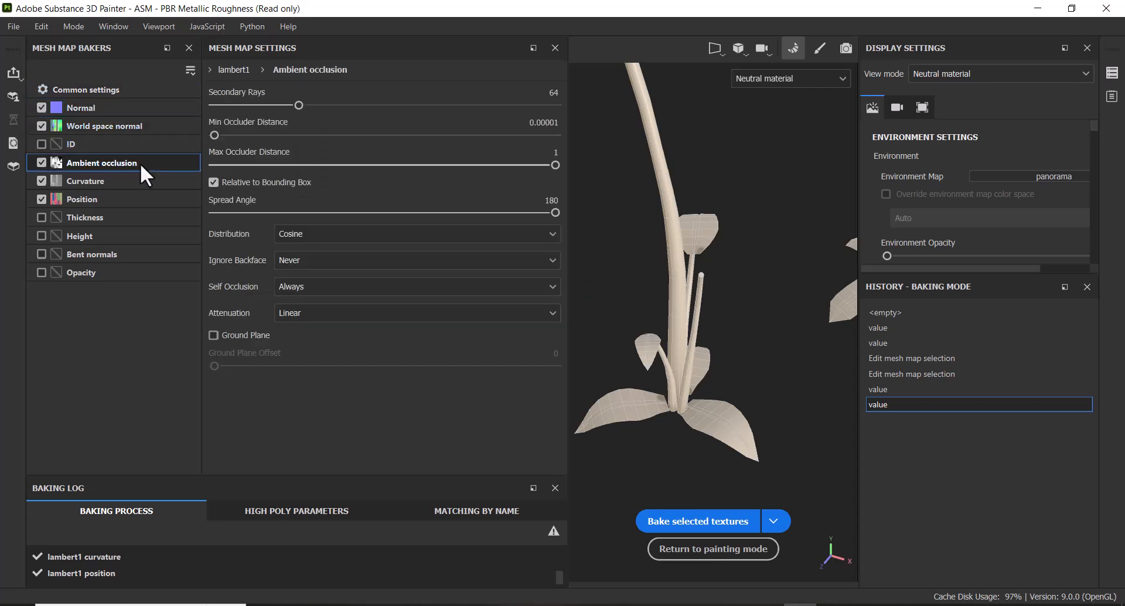
click(133, 179)
click(136, 197)
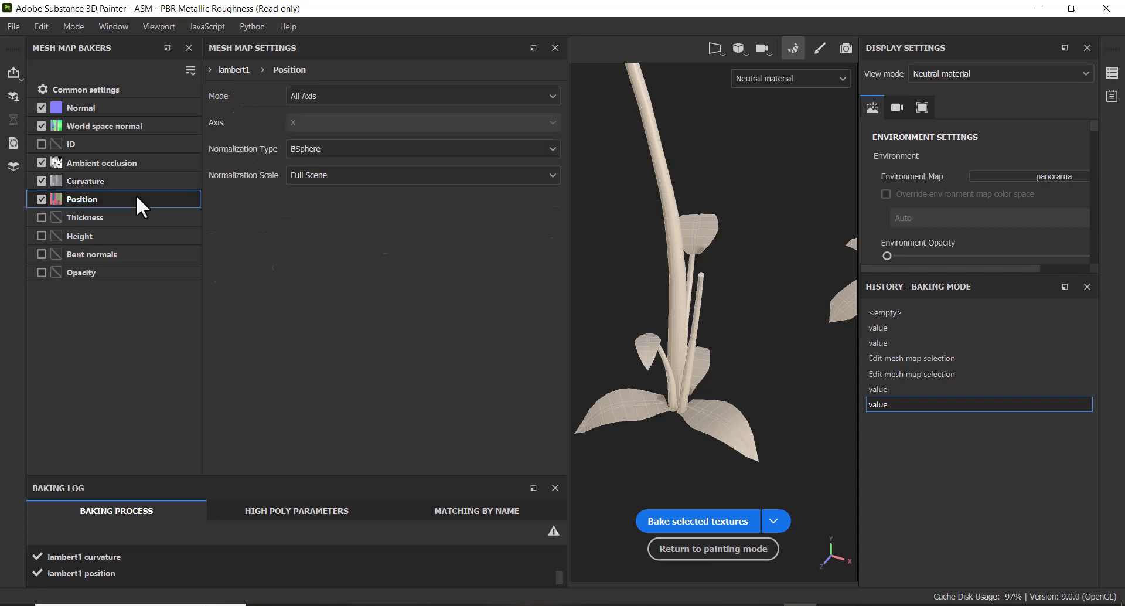
click(131, 93)
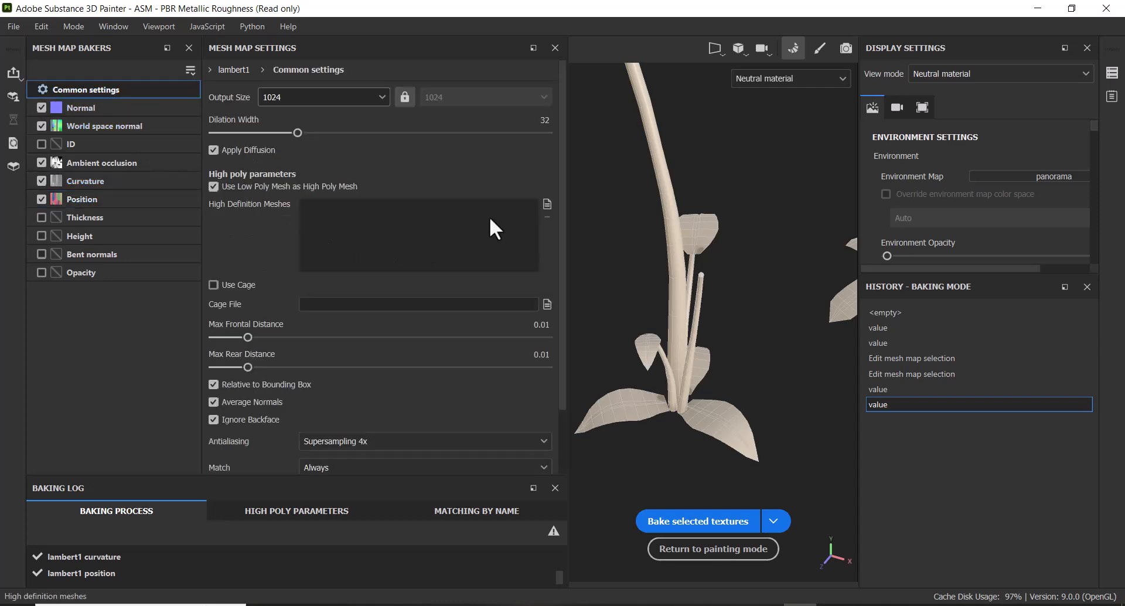
scroll(498, 246, down, 2)
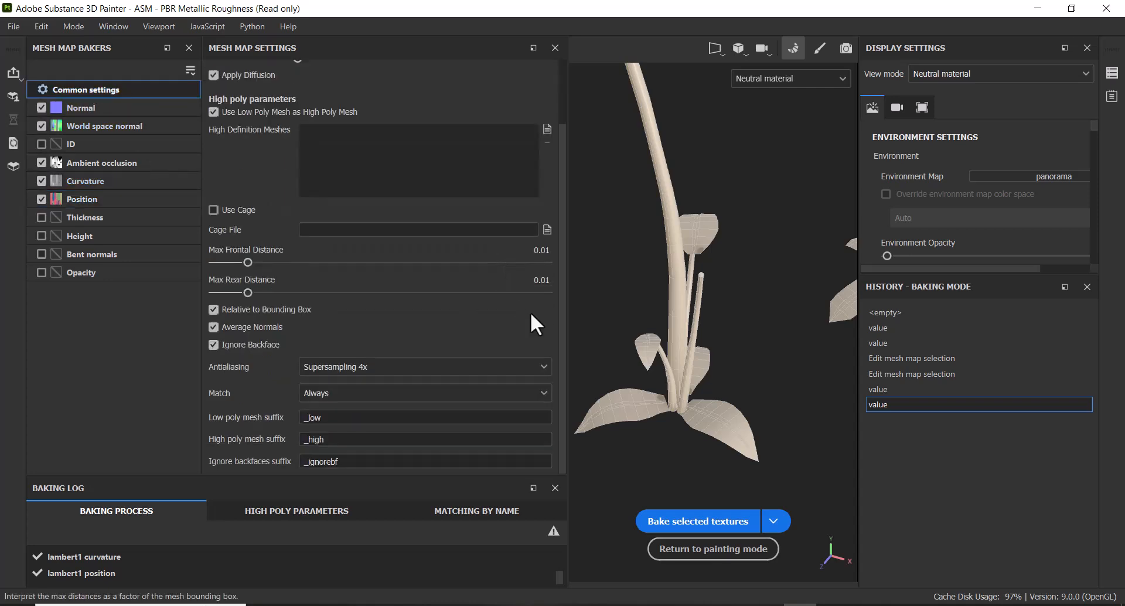
click(677, 519)
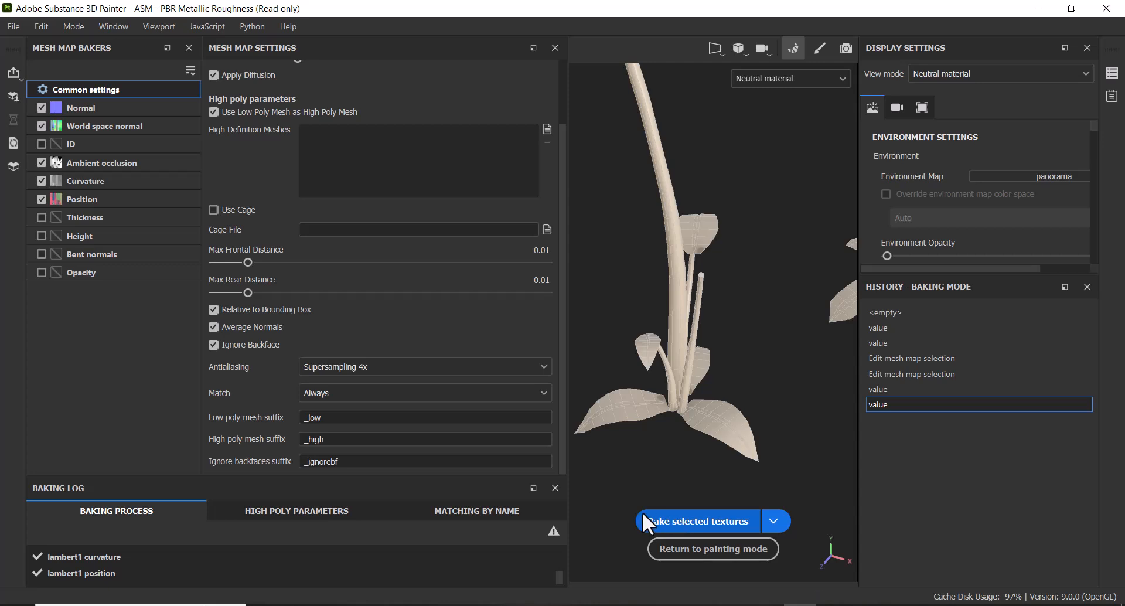
click(716, 552)
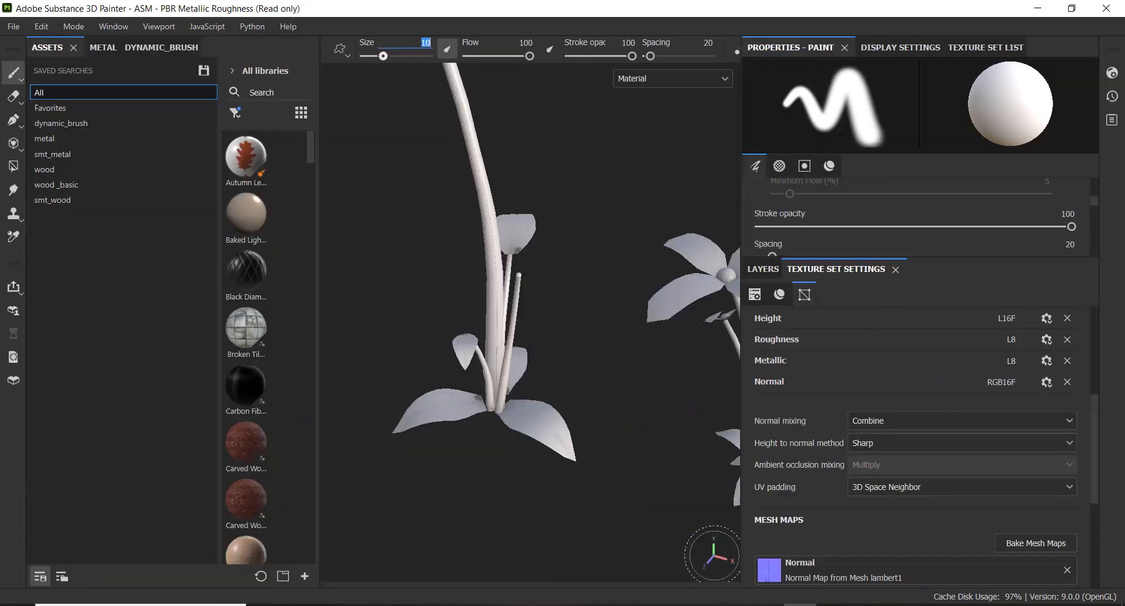
Step: Examine the rebaked shading on the flowers' petals, stem bases and leaves up close and from several angles
alt+drag(638, 506, 669, 503)
key(Tab)
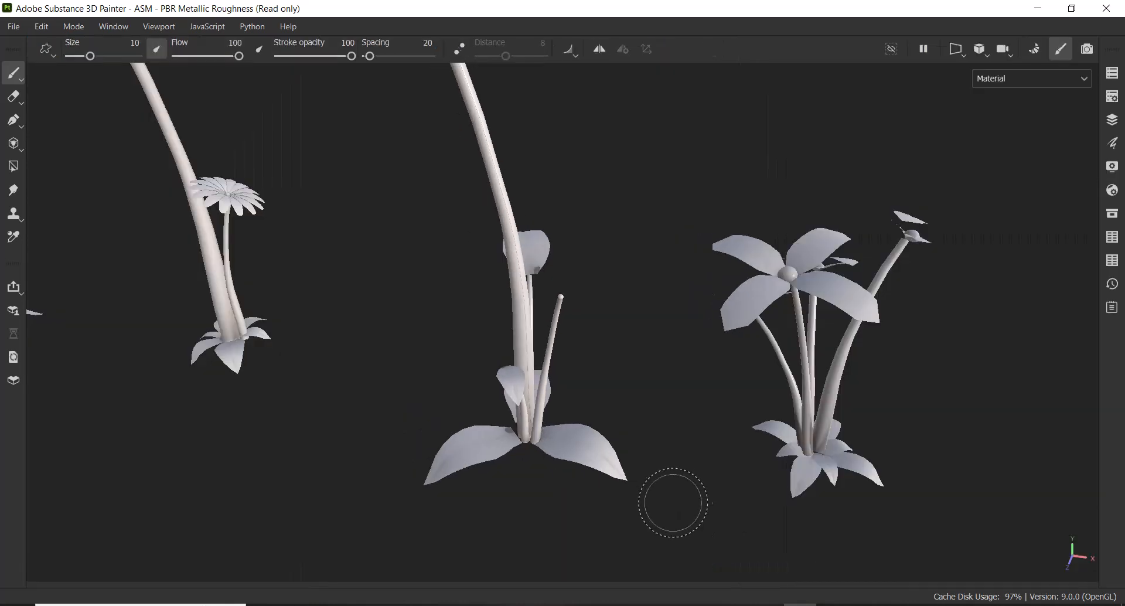
alt+right_drag(696, 538, 442, 404)
alt+middle_drag(441, 404, 850, 358)
alt+drag(490, 367, 661, 483)
alt+middle_drag(384, 381, 718, 440)
alt+drag(717, 439, 725, 440)
alt+right_drag(725, 440, 842, 370)
alt+drag(809, 427, 753, 428)
alt+middle_drag(756, 434, 792, 299)
alt+drag(762, 334, 644, 398)
alt+right_drag(703, 450, 878, 389)
alt+drag(768, 404, 685, 410)
alt+drag(733, 450, 627, 473)
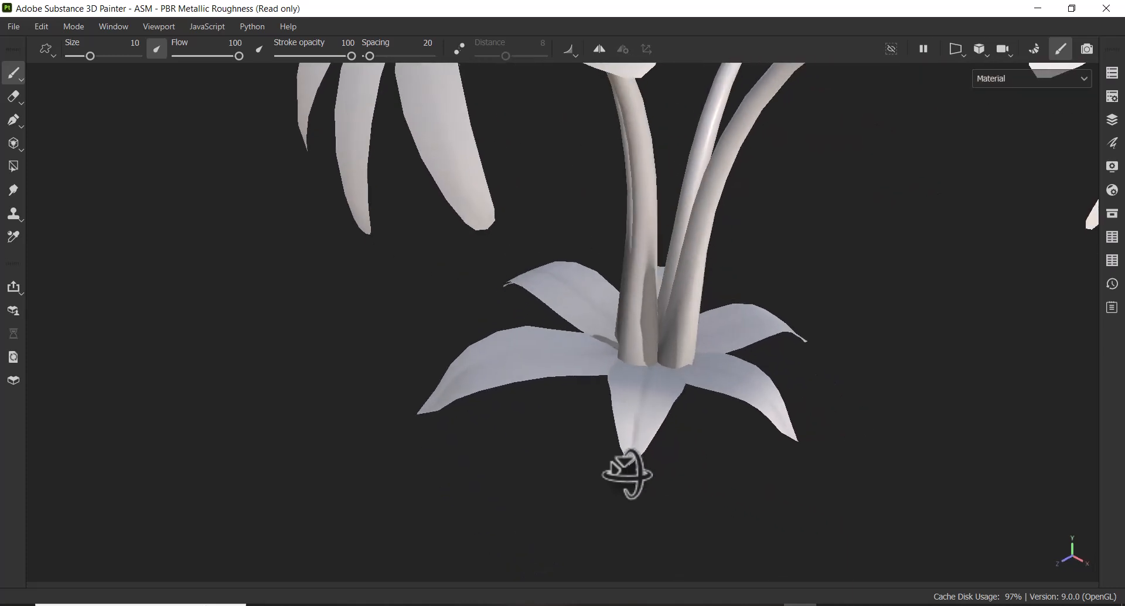
alt+right_drag(663, 194, 674, 270)
alt+drag(809, 351, 694, 372)
alt+right_drag(694, 373, 771, 400)
mouse_move(770, 400)
alt+mouse_down()
mouse_move(678, 364)
mouse_move(964, 304)
mouse_move(862, 322)
mouse_move(500, 320)
mouse_move(660, 337)
alt+mouse_up()
mouse_move(732, 351)
alt+right_down()
mouse_move(803, 363)
mouse_move(734, 354)
alt+right_up()
alt+drag(868, 396, 865, 481)
mouse_move(783, 397)
alt+mouse_down()
mouse_move(729, 409)
mouse_move(678, 326)
alt+mouse_up()
mouse_move(678, 327)
alt+right_down()
mouse_move(696, 392)
mouse_move(644, 383)
alt+right_up()
mouse_move(914, 492)
alt+mouse_down()
mouse_move(854, 447)
mouse_move(743, 420)
mouse_move(798, 439)
alt+mouse_up()
alt+middle_drag(798, 438, 686, 427)
mouse_move(686, 427)
alt+right_down()
mouse_move(517, 498)
mouse_move(778, 515)
alt+right_up()
alt+drag(900, 378, 583, 376)
alt+right_drag(582, 377, 750, 334)
mouse_move(749, 333)
alt+mouse_down()
mouse_move(776, 377)
mouse_move(972, 332)
mouse_move(673, 329)
alt+mouse_up()
alt+drag(930, 404, 539, 347)
alt+right_drag(540, 346, 773, 426)
mouse_move(773, 426)
alt+mouse_down()
mouse_move(605, 447)
mouse_move(640, 384)
mouse_move(933, 467)
alt+mouse_up()
alt+middle_drag(701, 411, 756, 420)
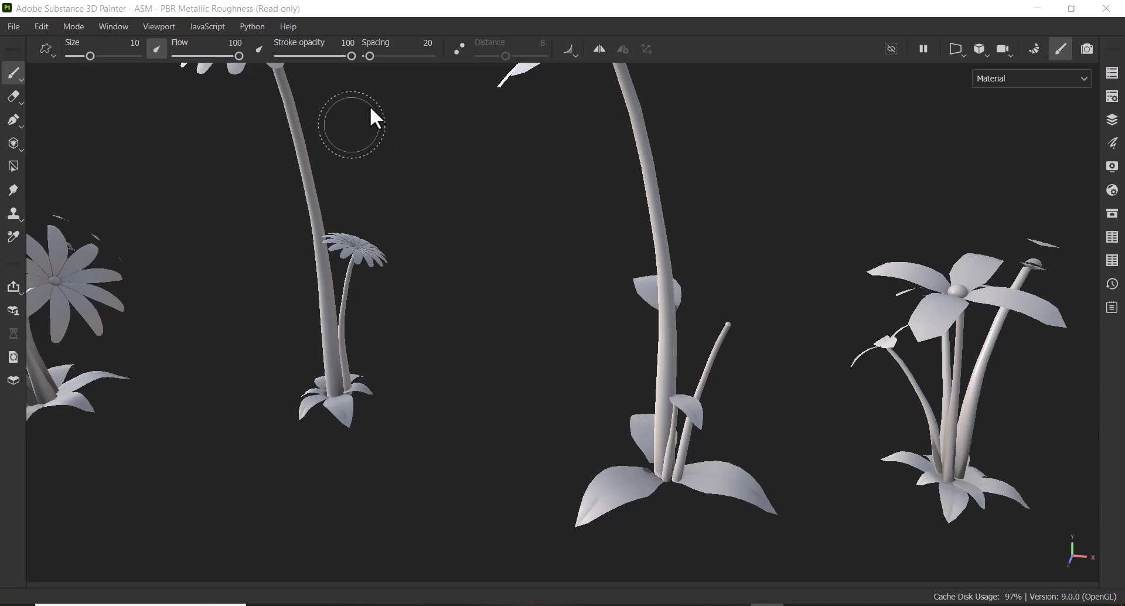
key(Tab)
alt+right_drag(443, 284, 539, 370)
alt+middle_drag(592, 381, 517, 349)
alt+drag(518, 349, 469, 448)
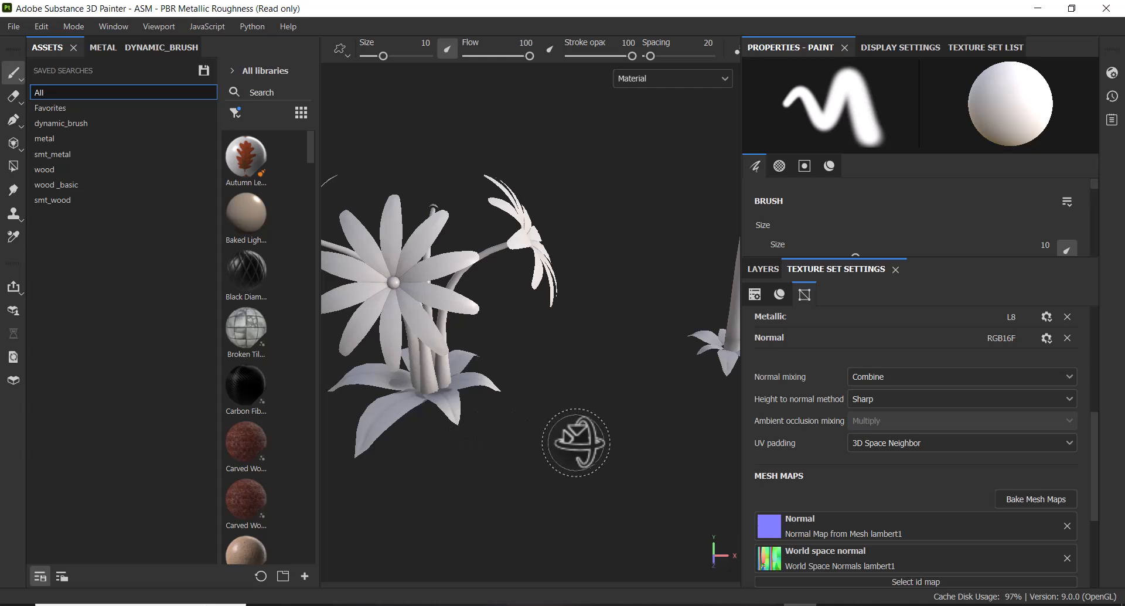
key(Tab)
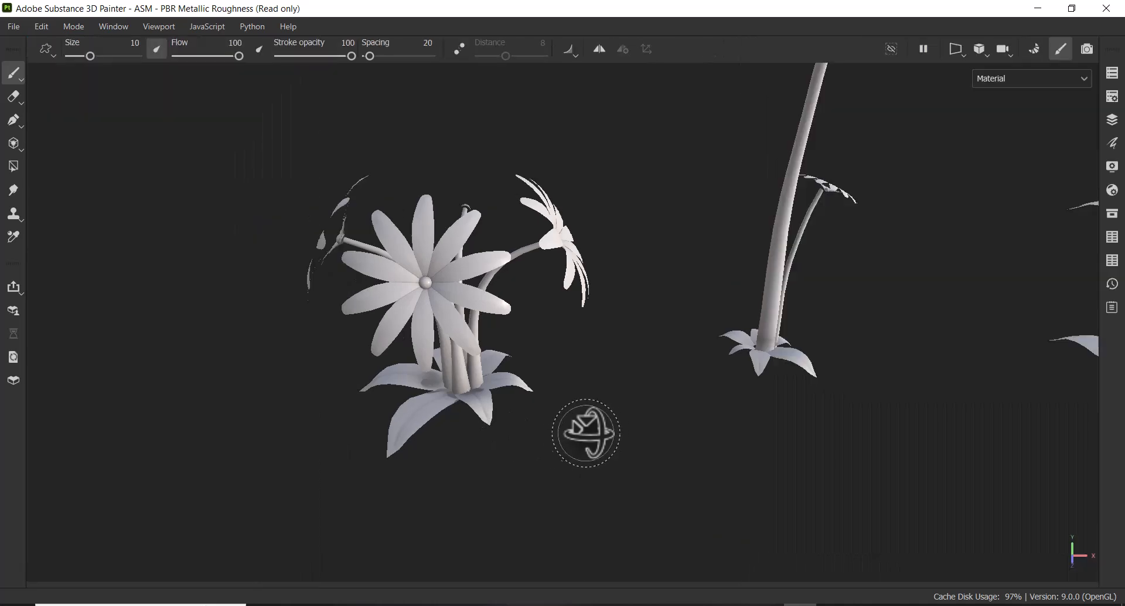
Step: Show the 3D and 2D views side by side and compare each flower's baked shading with the UV layout
key(F1)
scroll(761, 432, down, 3)
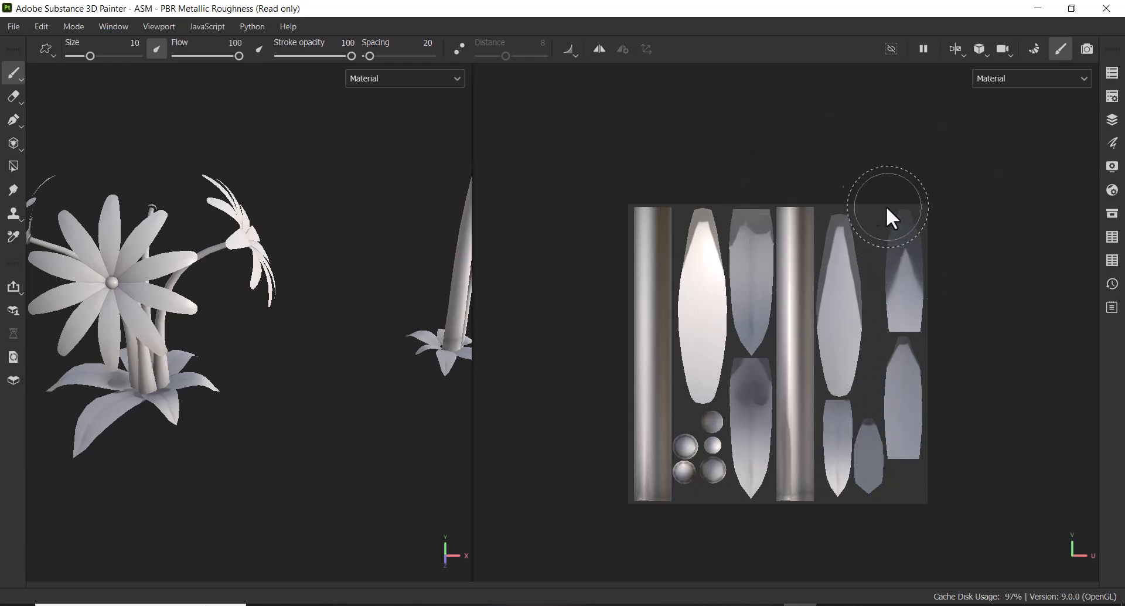
scroll(199, 249, down, 2)
alt+drag(199, 249, 262, 416)
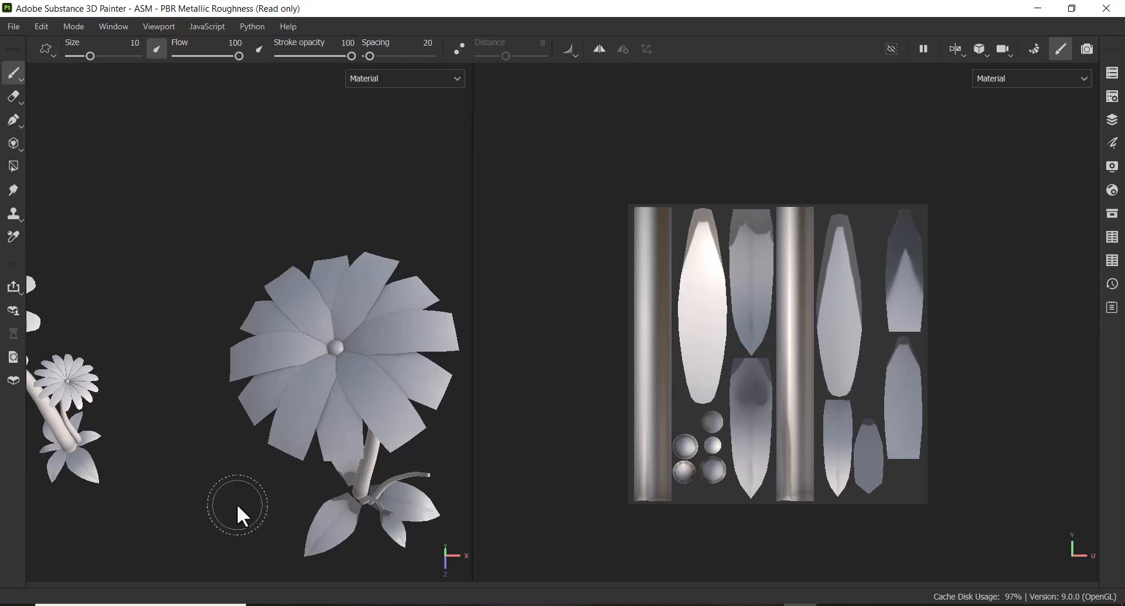
alt+middle_drag(352, 452, 312, 390)
alt+middle_drag(788, 463, 873, 271)
alt+right_drag(873, 272, 884, 307)
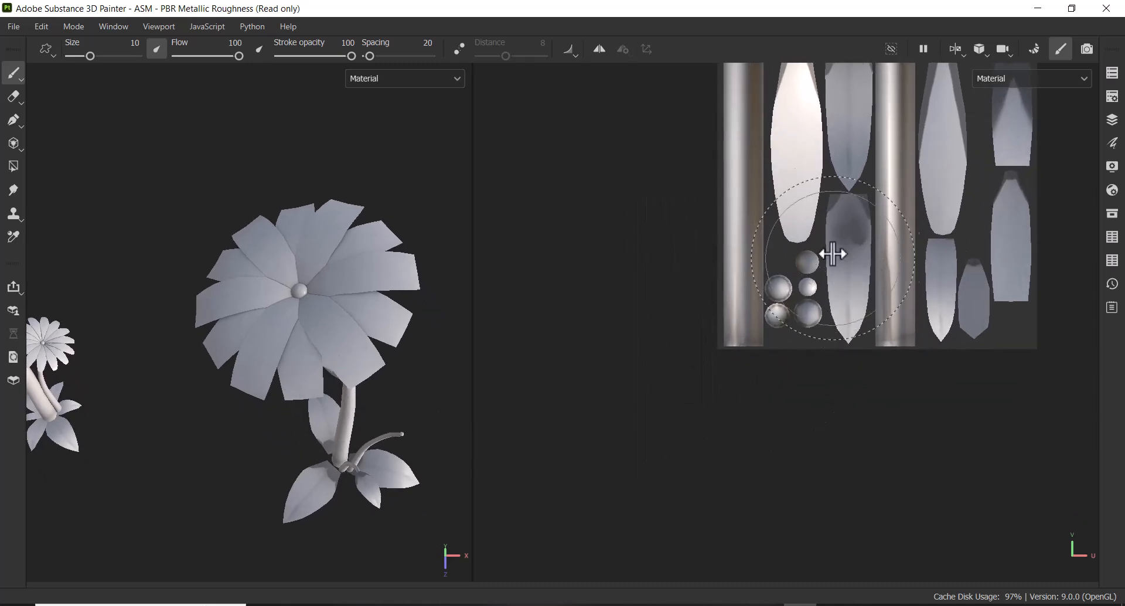
alt+drag(345, 427, 391, 397)
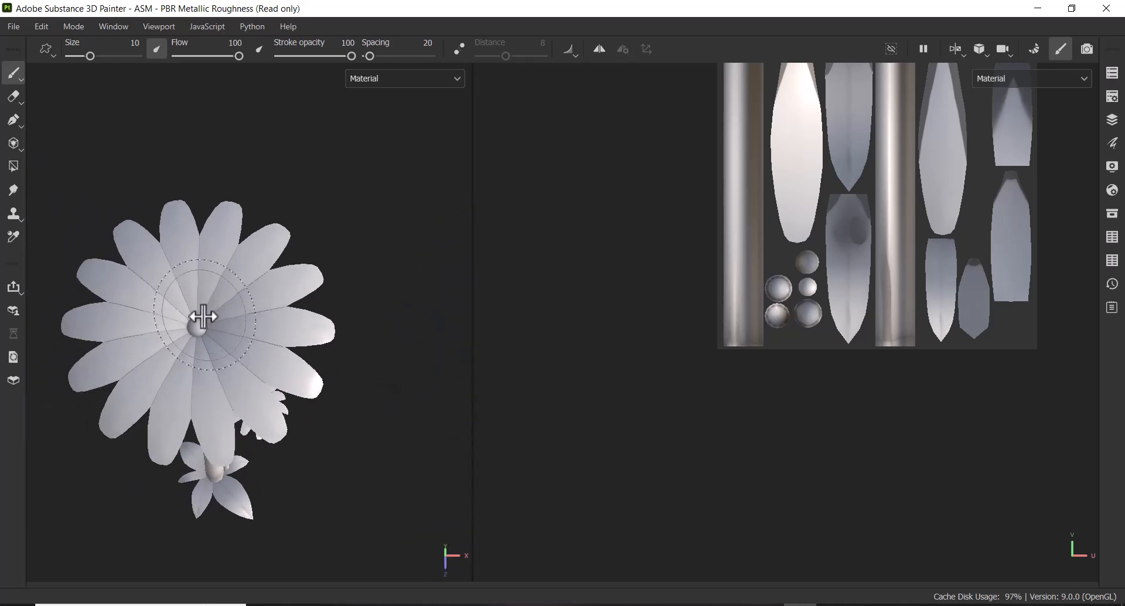
alt+drag(208, 318, 247, 380)
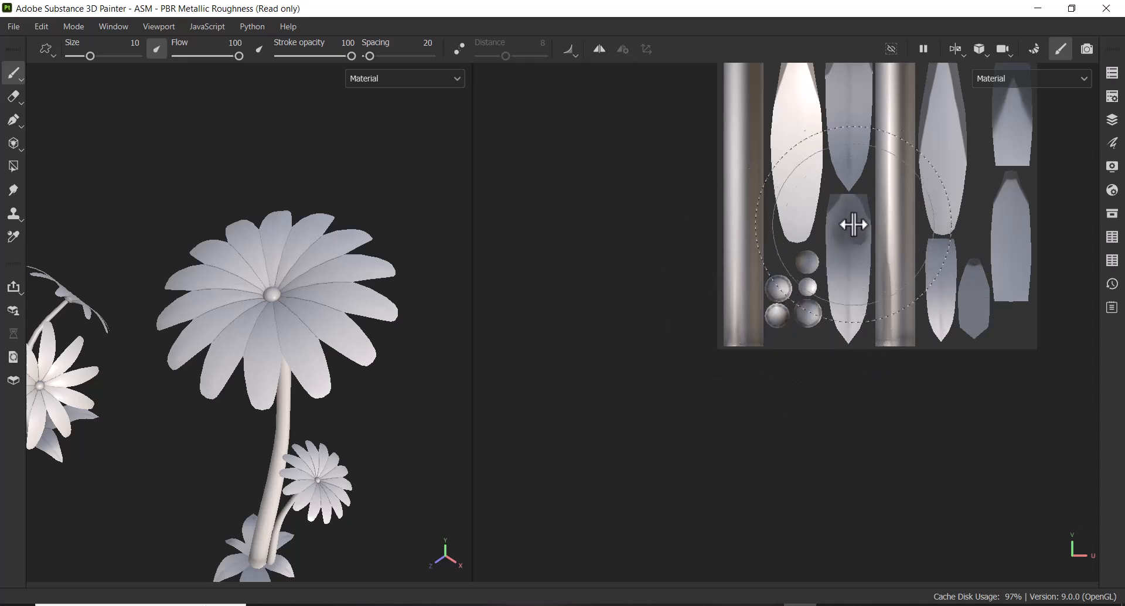
middle_drag(854, 229, 856, 357)
alt+drag(181, 299, 229, 375)
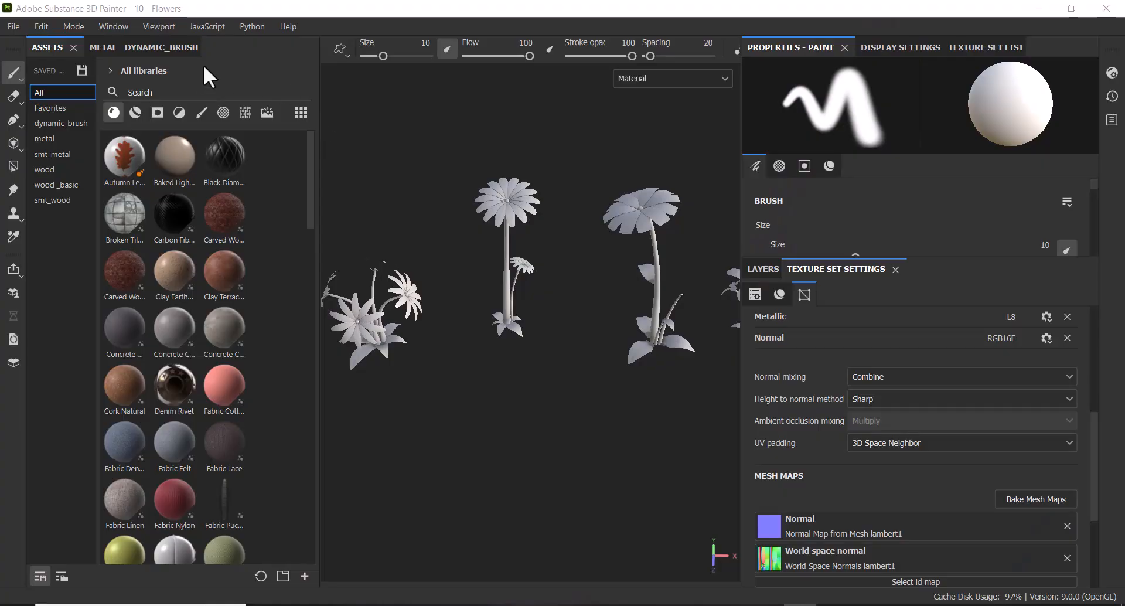
alt+drag(500, 297, 550, 322)
alt+right_drag(551, 321, 562, 345)
alt+drag(562, 345, 520, 379)
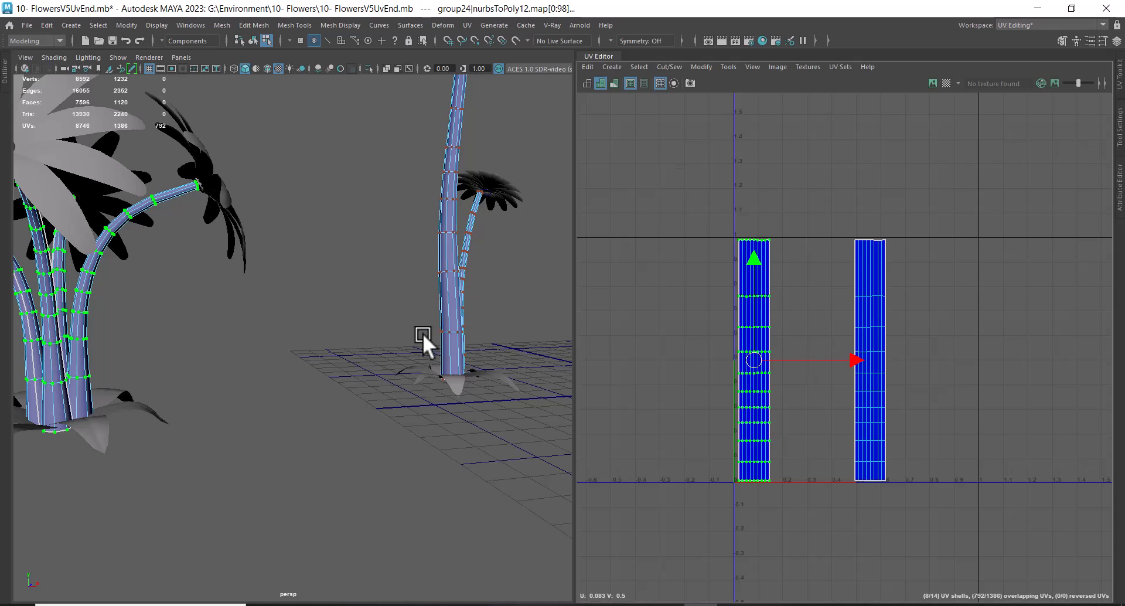
Step: Switch to Maya, return the stems from UV selection to object mode and deselect everything
alt+right_drag(423, 317, 372, 312)
alt+drag(371, 311, 371, 386)
alt+right_drag(371, 386, 349, 389)
alt+drag(348, 389, 259, 329)
right_drag(234, 284, 273, 252)
click(62, 231)
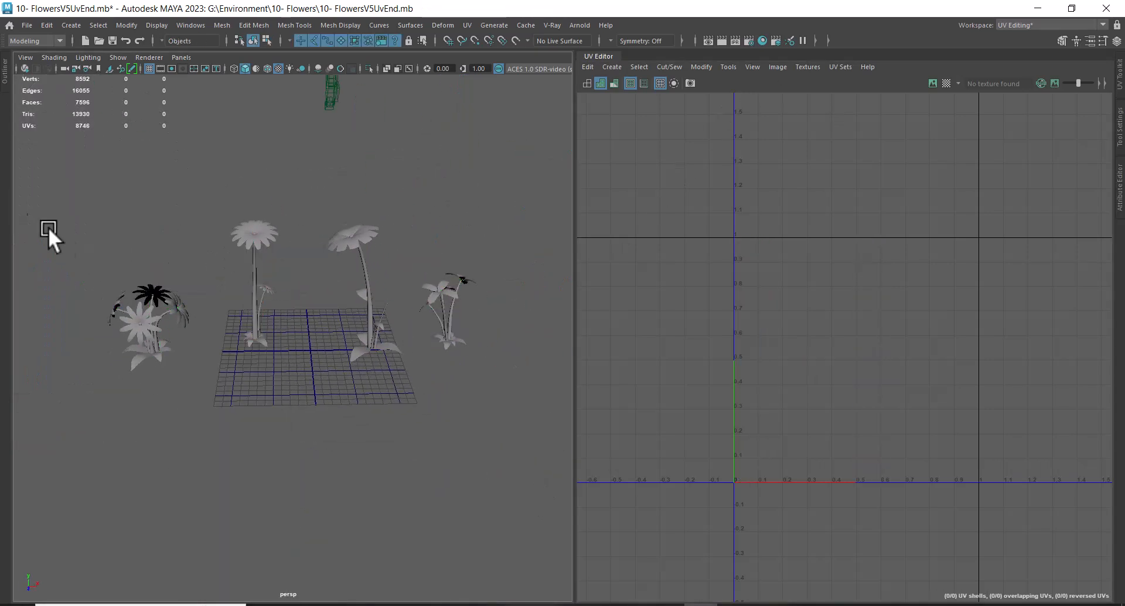
Step: Inspect the broad-petalled flower up close and select one of its petals to check its UV shell
drag(574, 475, 574, 472)
alt+right_drag(993, 363, 1002, 421)
alt+middle_drag(1003, 421, 958, 347)
alt+right_drag(958, 347, 980, 412)
alt+drag(416, 376, 368, 396)
alt+right_drag(367, 396, 405, 472)
alt+middle_drag(406, 472, 382, 417)
alt+drag(382, 416, 393, 393)
alt+middle_drag(393, 392, 360, 434)
alt+drag(360, 433, 339, 408)
alt+right_drag(339, 408, 432, 342)
click(505, 166)
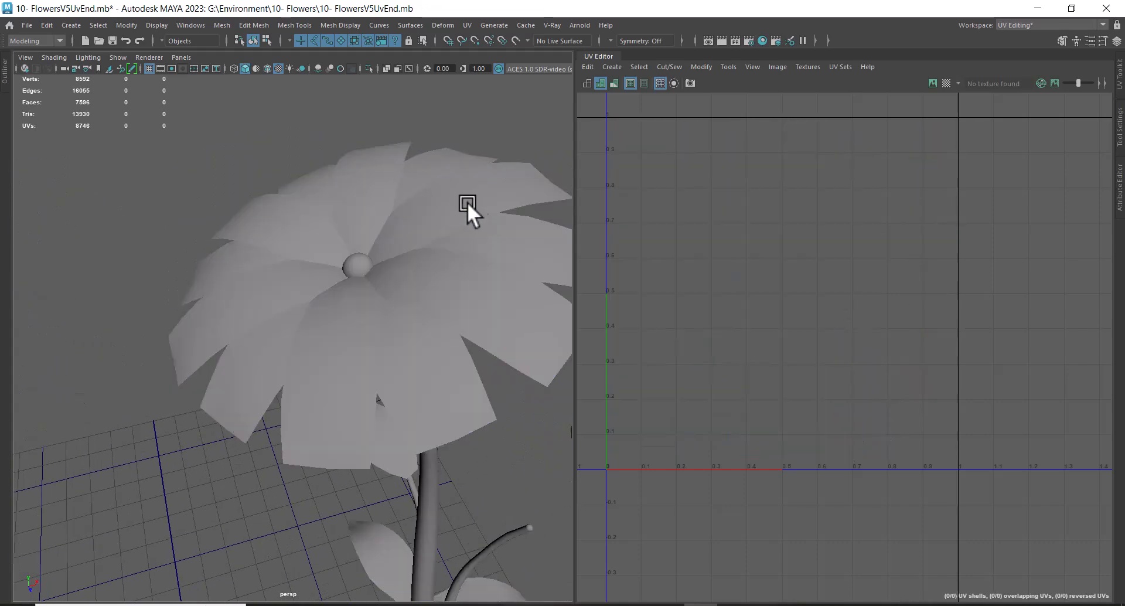
click(459, 206)
click(486, 242)
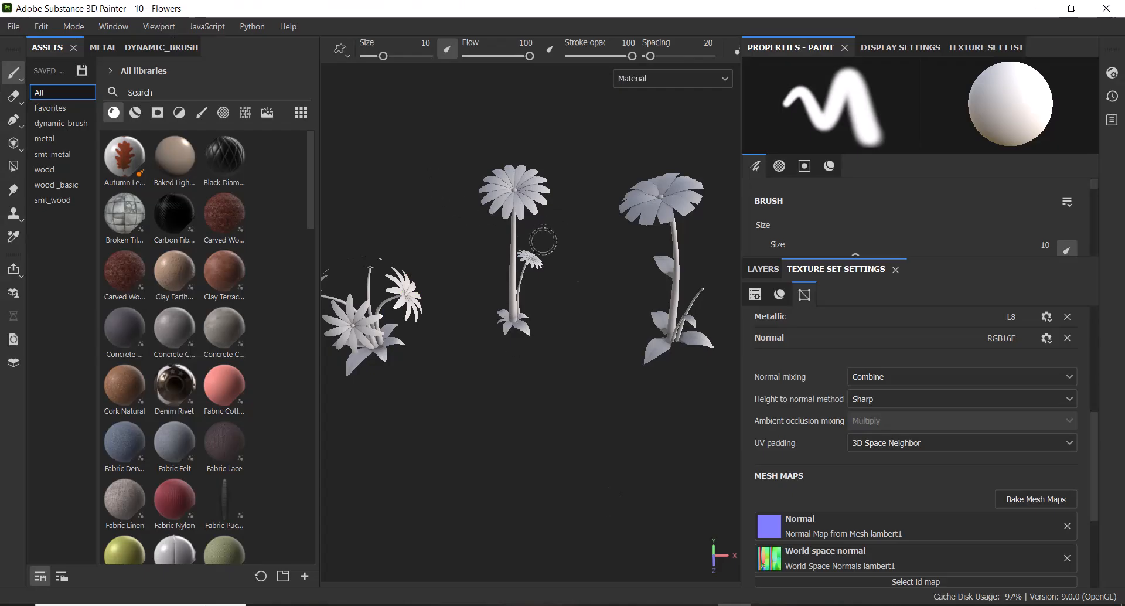
Step: Switch to Substance 3D Painter and examine the baked shading on the broad-petalled flower's petals, stem and base leaves
alt+drag(544, 239, 571, 314)
alt+middle_drag(570, 314, 633, 393)
alt+right_drag(633, 393, 640, 432)
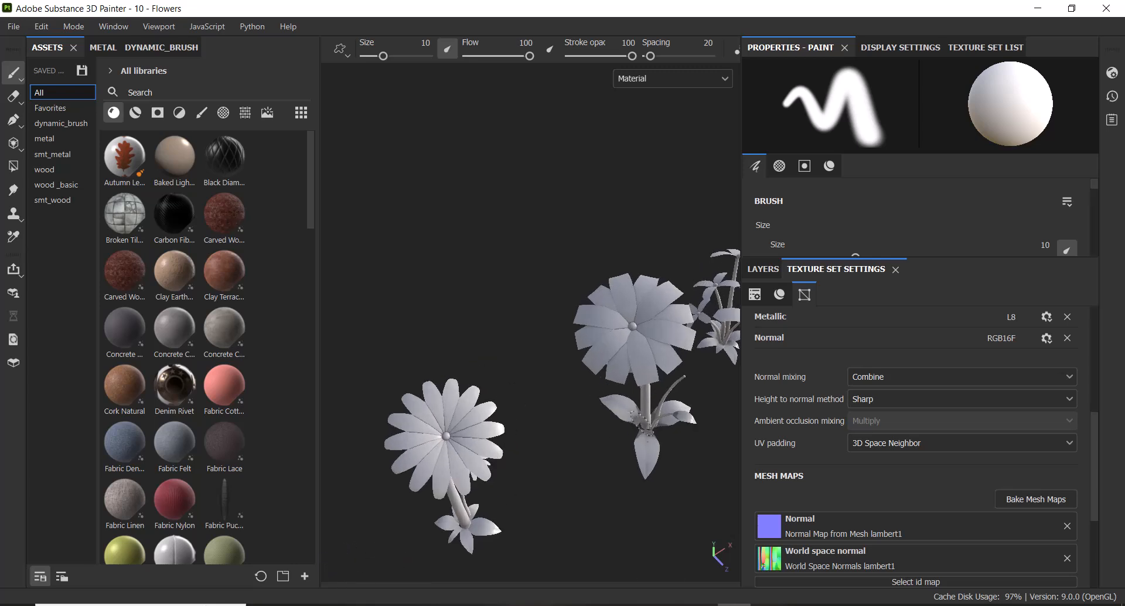
alt+middle_drag(640, 431, 587, 366)
alt+right_drag(587, 366, 569, 222)
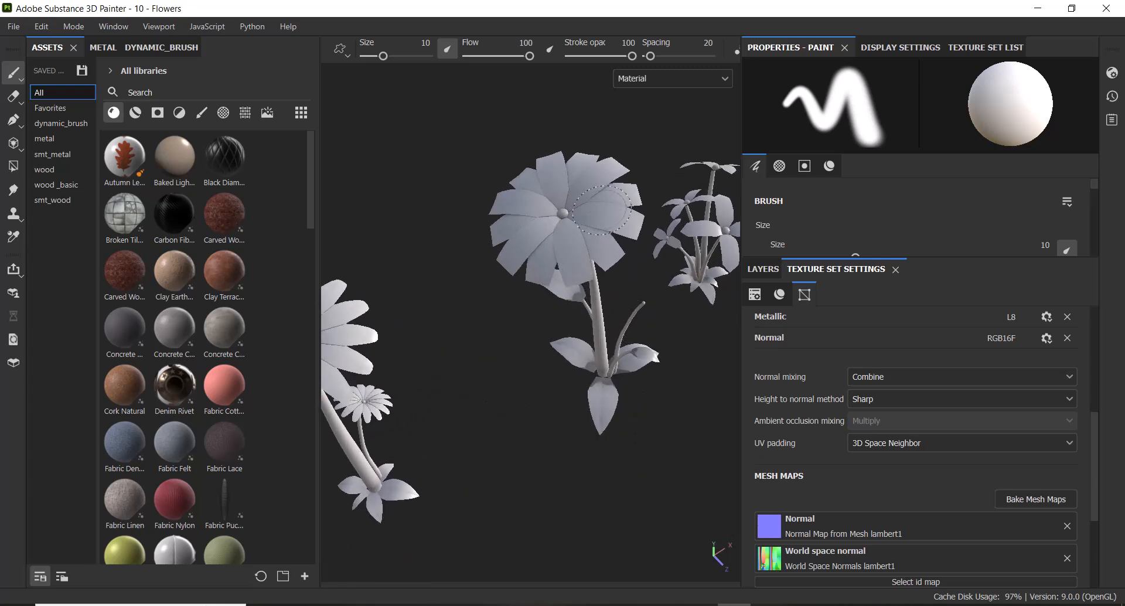
alt+drag(594, 283, 580, 323)
alt+middle_drag(580, 322, 557, 258)
alt+right_drag(557, 258, 615, 409)
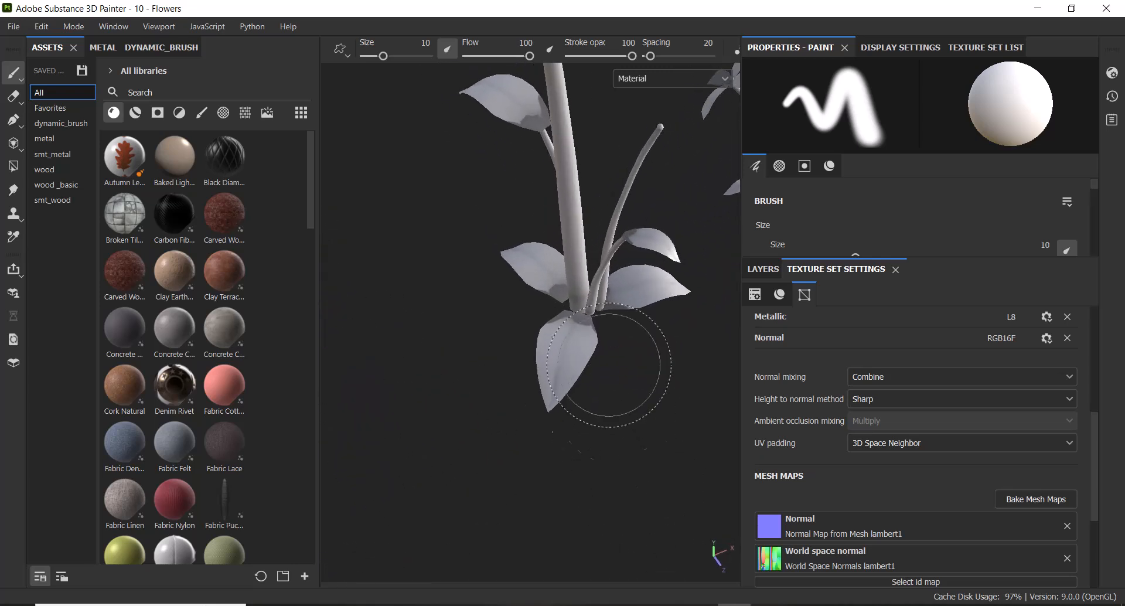
alt+drag(615, 410, 622, 399)
alt+right_drag(622, 398, 632, 423)
alt+right_drag(583, 352, 510, 231)
mouse_move(627, 381)
alt+mouse_down()
mouse_move(571, 389)
mouse_move(650, 284)
mouse_move(563, 356)
mouse_move(568, 377)
mouse_move(626, 381)
alt+mouse_up()
alt+drag(621, 340, 516, 345)
Step: Hide the side panels and examine the baked shading where the multi-flower plant's stems meet its base leaves
key(Tab)
alt+middle_drag(670, 423, 609, 434)
alt+drag(610, 434, 613, 405)
alt+right_drag(612, 404, 641, 462)
alt+middle_drag(640, 463, 570, 287)
alt+right_drag(570, 287, 603, 387)
alt+drag(604, 387, 517, 430)
alt+right_drag(505, 392, 530, 448)
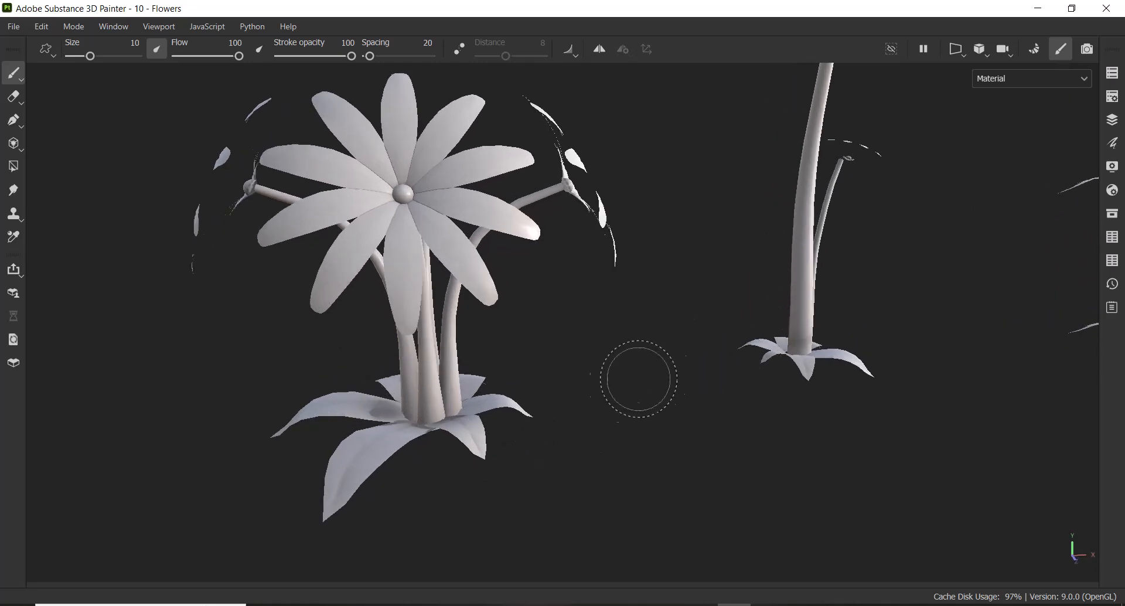
alt+drag(645, 386, 741, 459)
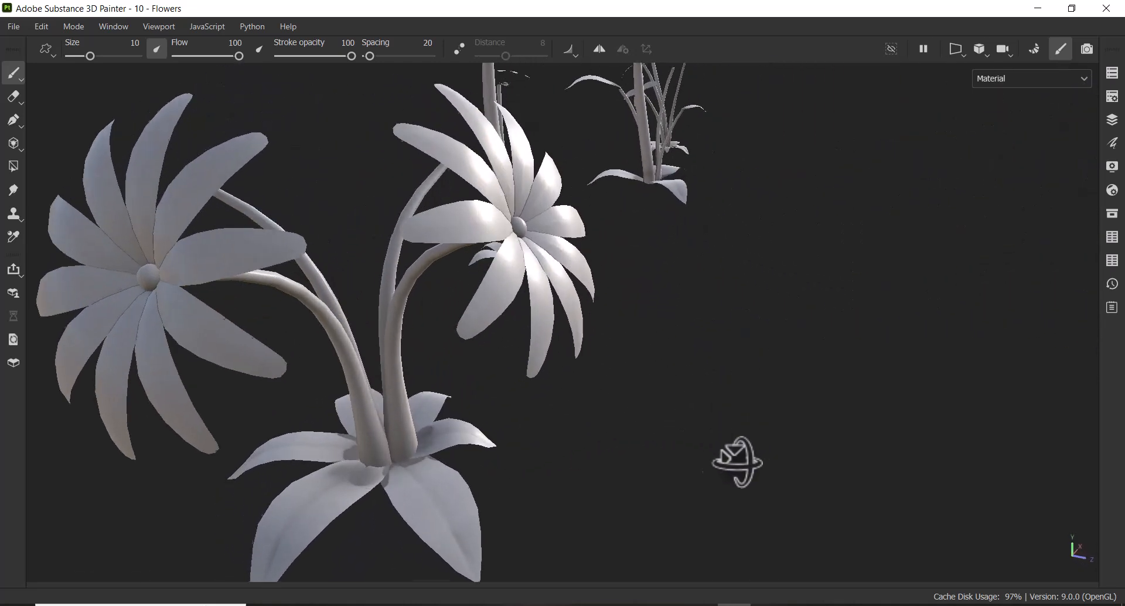
alt+middle_drag(740, 459, 698, 382)
alt+right_drag(698, 382, 711, 474)
alt+drag(621, 413, 608, 459)
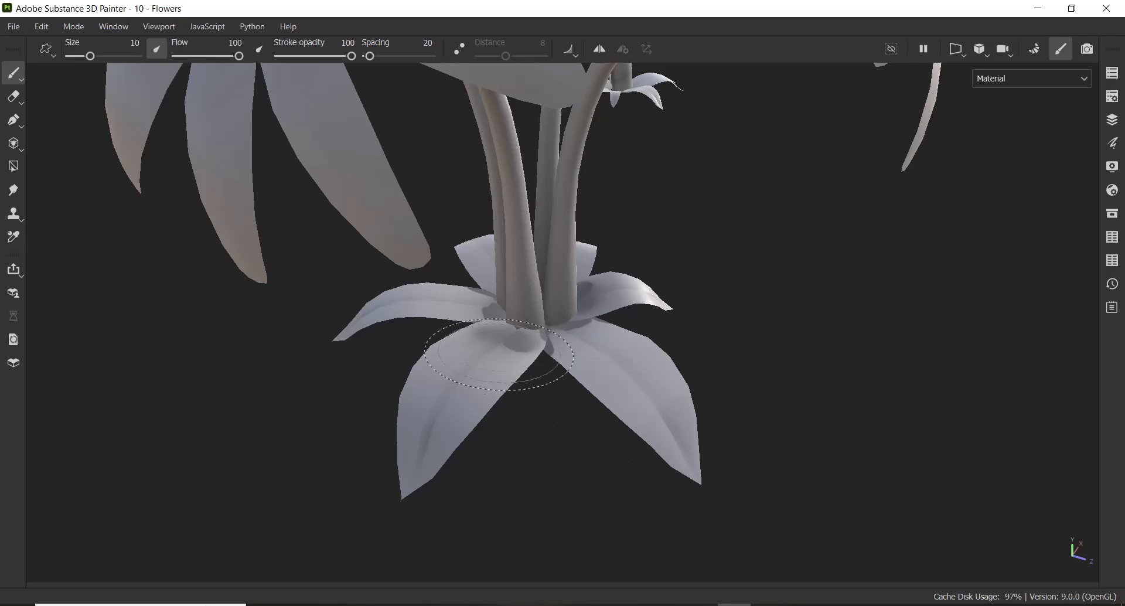
alt+drag(532, 365, 459, 326)
Step: Examine the baked shading on the stem bases and leaves of the other plants, including the four-petalled one
alt+middle_drag(643, 341, 482, 352)
alt+middle_drag(720, 368, 665, 369)
alt+drag(700, 370, 630, 407)
alt+middle_drag(691, 399, 578, 341)
scroll(631, 367, down, 2)
alt+middle_drag(703, 410, 545, 346)
alt+right_drag(610, 395, 621, 352)
alt+middle_drag(659, 361, 569, 258)
alt+right_drag(606, 296, 610, 390)
alt+drag(728, 457, 756, 293)
alt+right_drag(624, 252, 620, 191)
alt+drag(621, 228, 495, 254)
alt+middle_drag(739, 323, 587, 306)
alt+drag(811, 302, 841, 489)
alt+right_drag(842, 490, 832, 428)
mouse_move(838, 445)
alt+mouse_down()
mouse_move(789, 390)
mouse_move(791, 457)
alt+mouse_up()
mouse_move(991, 310)
alt+mouse_down()
mouse_move(776, 191)
mouse_move(562, 329)
mouse_move(703, 402)
alt+mouse_up()
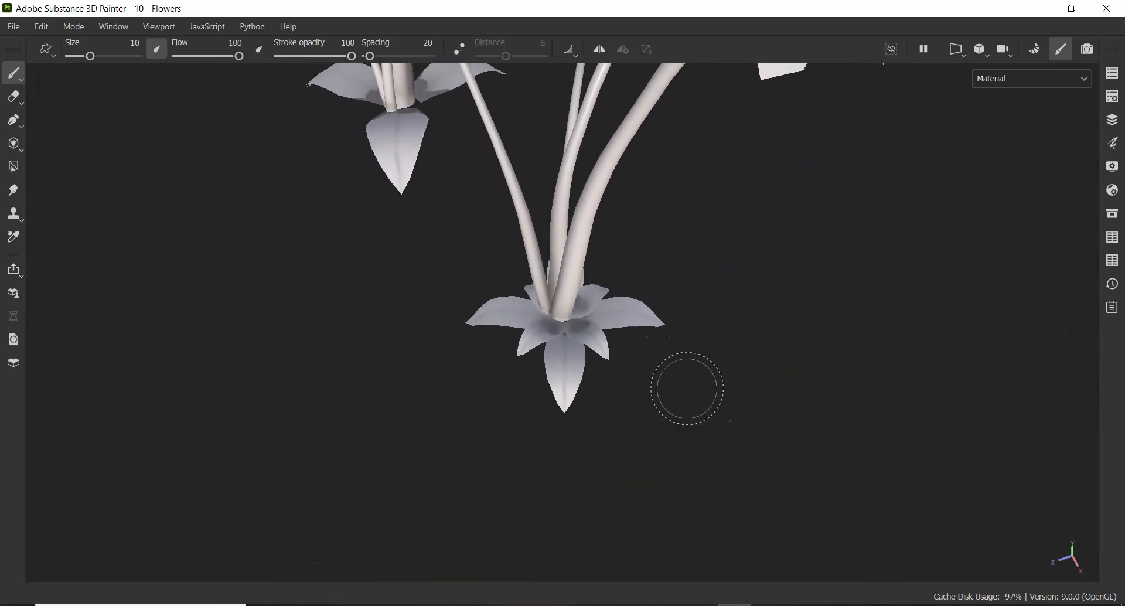
alt+drag(603, 363, 617, 397)
alt+right_drag(618, 396, 808, 527)
alt+drag(809, 527, 766, 427)
alt+right_drag(766, 427, 713, 314)
alt+drag(713, 314, 583, 376)
alt+right_drag(678, 425, 606, 194)
alt+middle_drag(606, 193, 777, 299)
mouse_move(776, 299)
alt+mouse_down()
mouse_move(773, 401)
mouse_move(885, 420)
mouse_move(803, 365)
mouse_move(817, 352)
alt+mouse_up()
mouse_move(636, 335)
alt+middle_down()
mouse_move(771, 322)
mouse_move(815, 343)
alt+middle_up()
mouse_move(816, 343)
alt+mouse_down()
mouse_move(753, 316)
mouse_move(746, 299)
alt+mouse_up()
alt+right_drag(746, 298, 557, 346)
alt+middle_drag(557, 346, 644, 357)
alt+drag(644, 356, 762, 328)
Step: Switch to Maya, inspect the multi-flower plant's stem base and select a base leaf to check its UV shell
click(700, 605)
scroll(347, 367, down, 10)
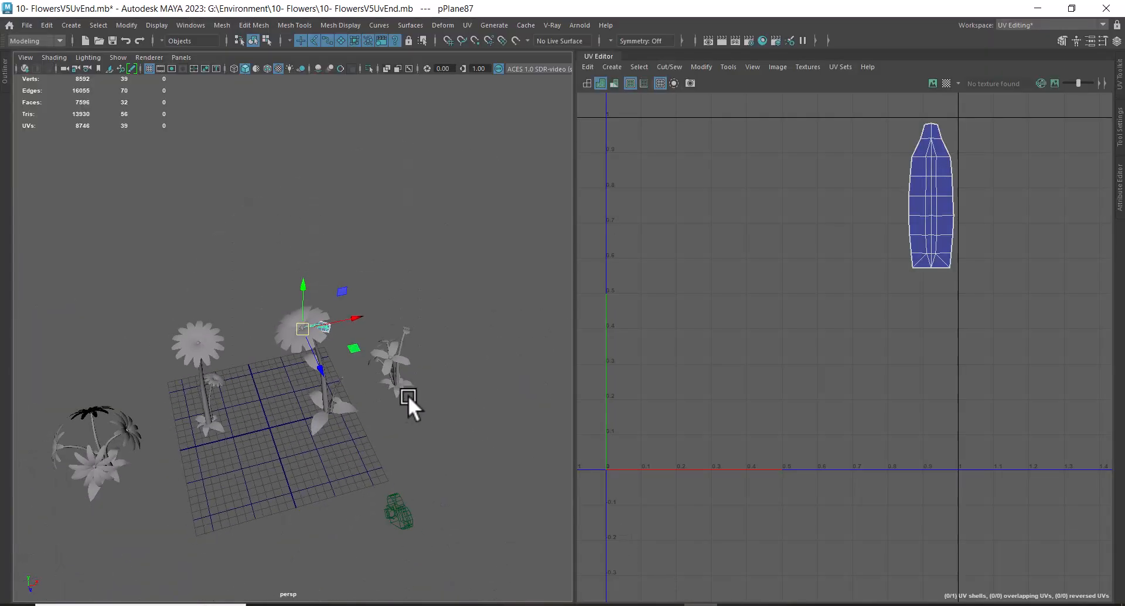
alt+drag(406, 399, 413, 340)
alt+middle_drag(413, 340, 471, 261)
scroll(375, 351, up, 4)
alt+drag(316, 416, 286, 353)
alt+middle_drag(308, 373, 475, 429)
scroll(434, 404, up, 4)
mouse_move(358, 366)
alt+mouse_down()
mouse_move(388, 377)
mouse_move(345, 352)
alt+mouse_up()
drag(307, 256, 153, 324)
ctrl+drag(302, 213, 171, 228)
alt+drag(333, 304, 365, 310)
alt+right_drag(293, 346, 343, 385)
click(441, 389)
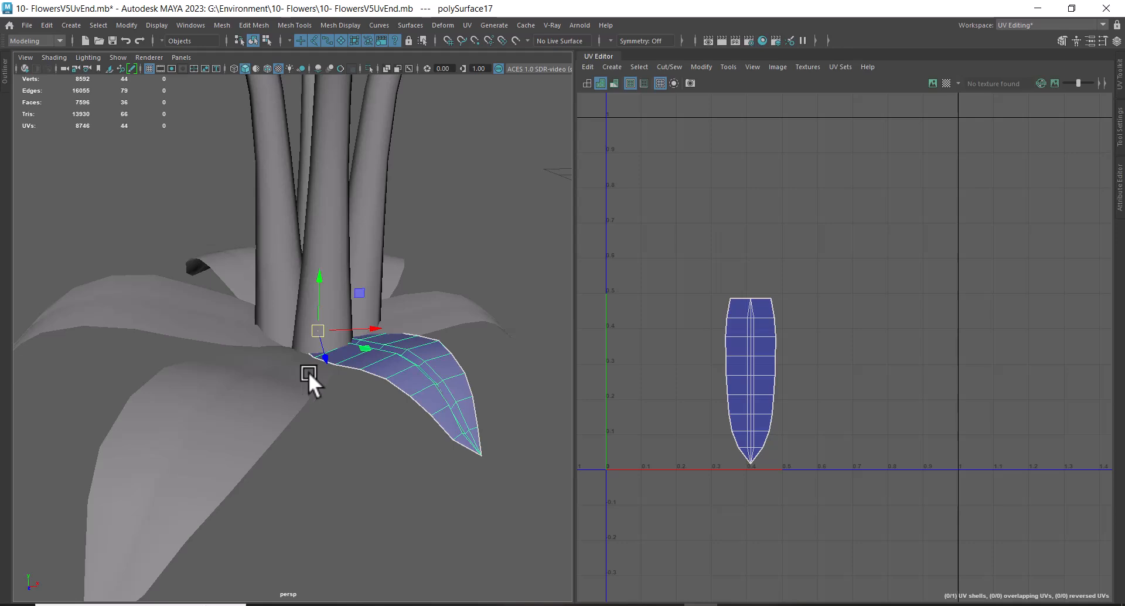
scroll(441, 410, down, 10)
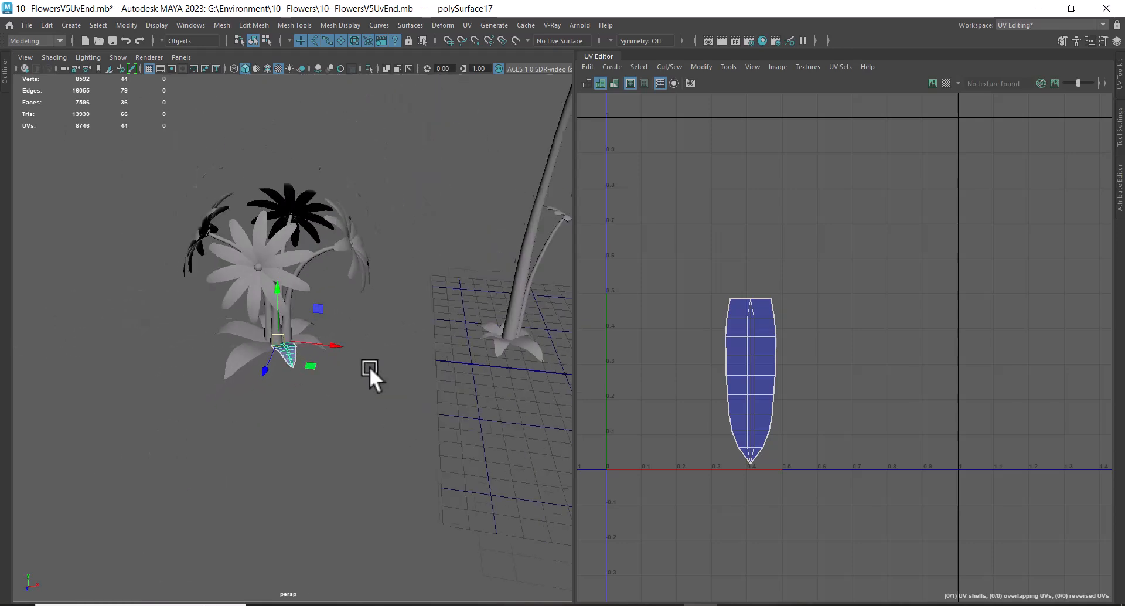
Step: Inspect the multi-flower plant's base leaves in Maya, then switch to Substance 3D Painter and compare their baked shading
click(484, 351)
alt+drag(462, 347, 378, 380)
click(279, 376)
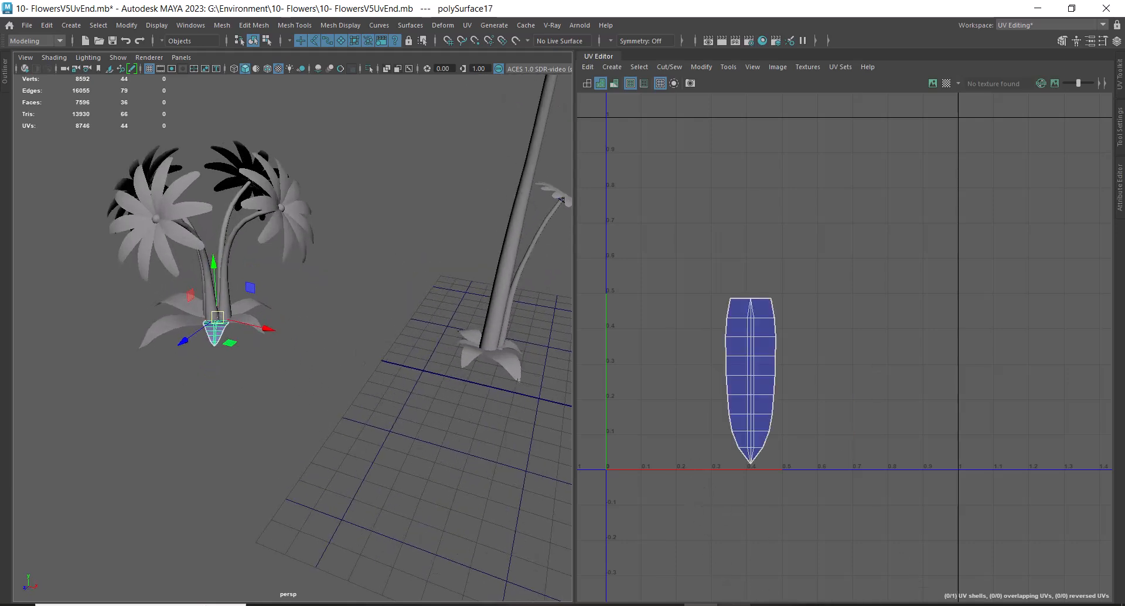
click(734, 598)
alt+drag(447, 360, 466, 388)
alt+right_drag(489, 403, 522, 449)
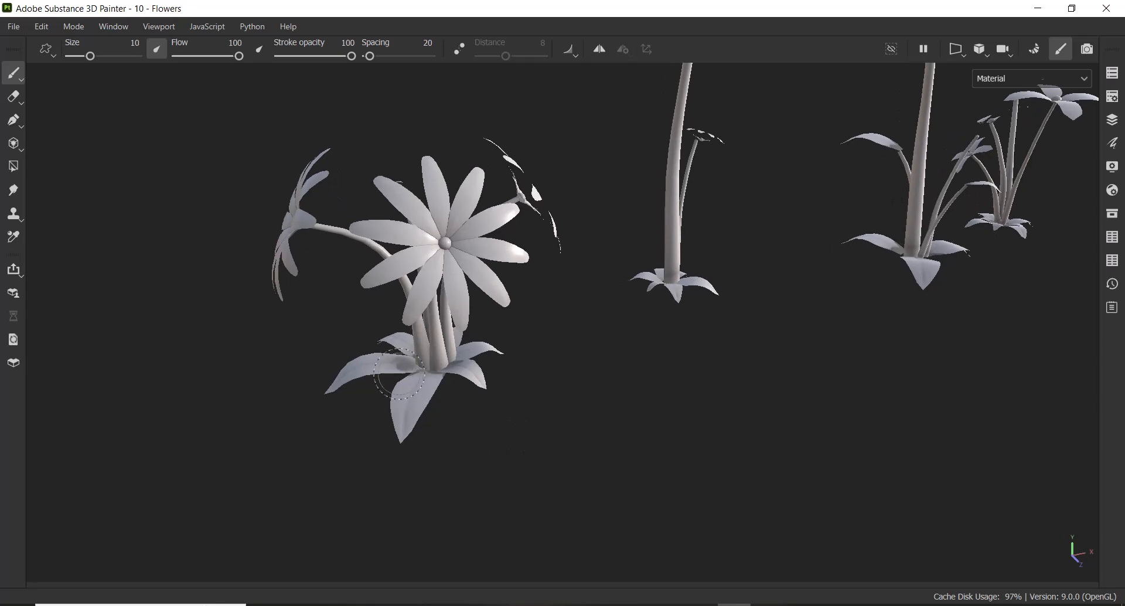
mouse_move(637, 414)
alt+mouse_down()
mouse_move(632, 436)
mouse_move(610, 441)
alt+mouse_up()
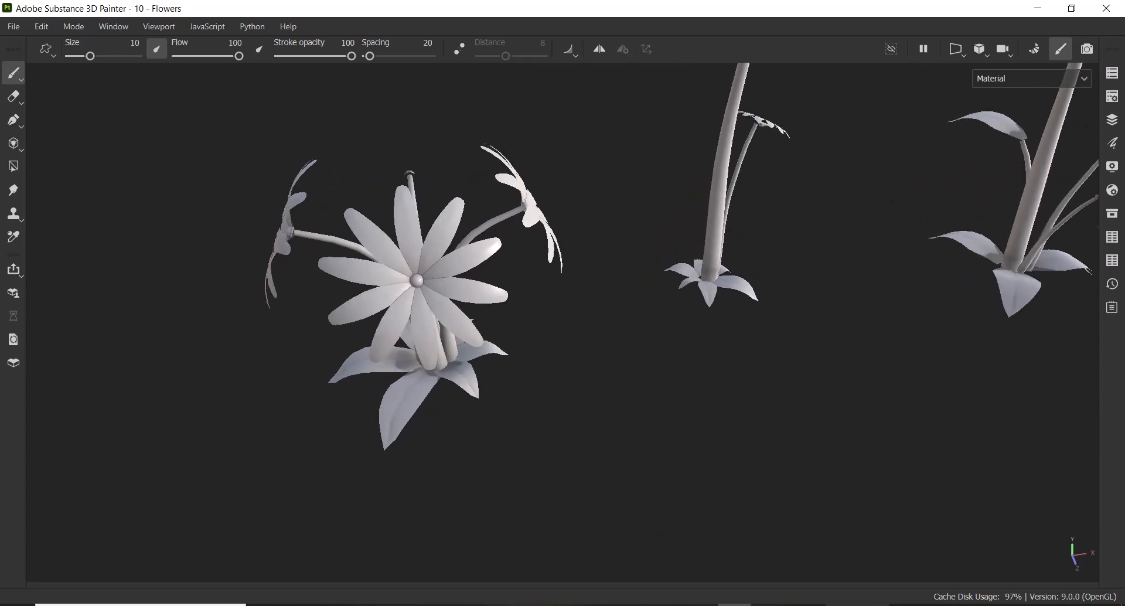
Step: Switch to Maya and select another base leaf of the multi-flower plant to check its UV shell
click(705, 599)
alt+drag(176, 319, 321, 342)
click(184, 332)
alt+right_drag(321, 342, 352, 346)
alt+right_drag(124, 346, 318, 383)
alt+middle_drag(319, 383, 312, 382)
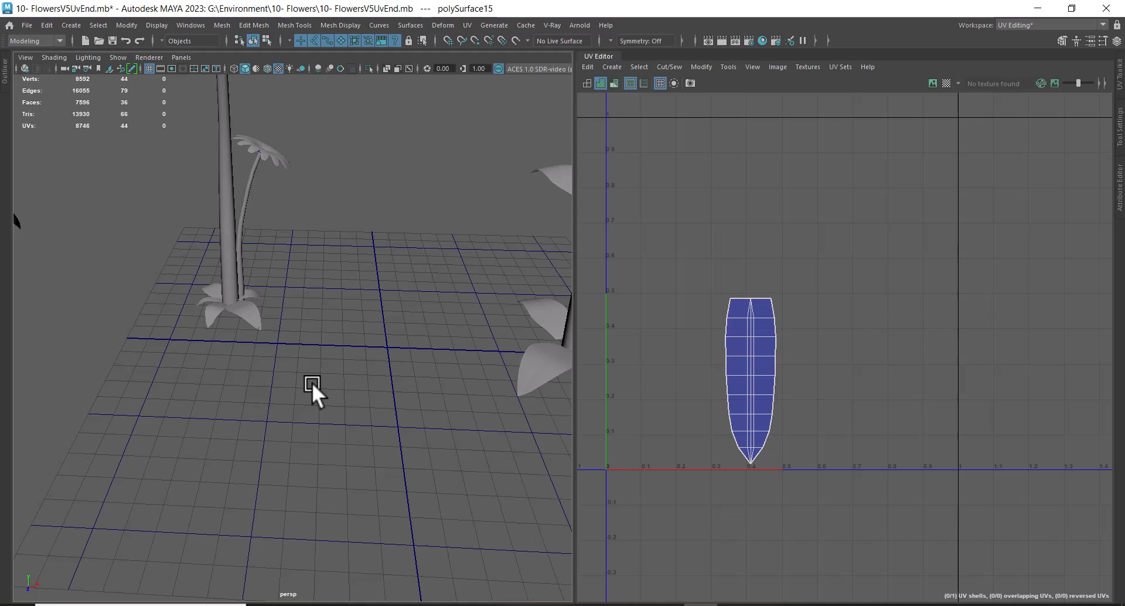
Step: Select all the flower models and frame their complete layout in the UV Editor
alt+right_drag(283, 440, 135, 258)
drag(148, 213, 508, 388)
alt+right_drag(394, 340, 420, 351)
alt+right_drag(877, 335, 887, 313)
alt+middle_drag(887, 311, 908, 335)
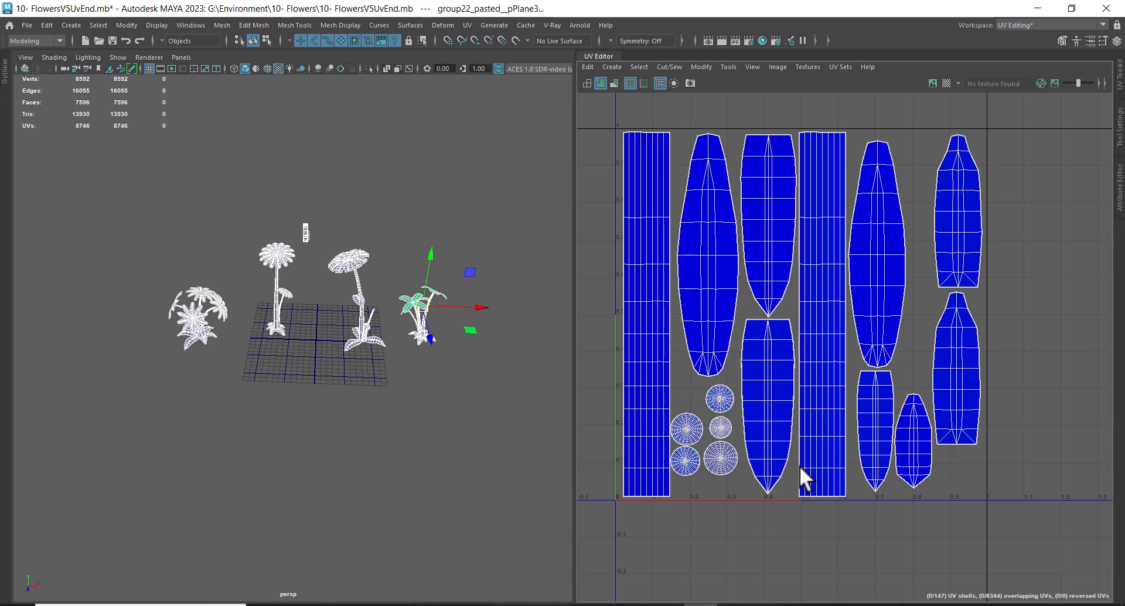
Step: Examine the multi-flower plant's wireframe against the full UV layout
alt+drag(370, 437, 447, 441)
scroll(435, 472, up, 5)
alt+drag(431, 481, 403, 421)
alt+right_drag(402, 420, 515, 480)
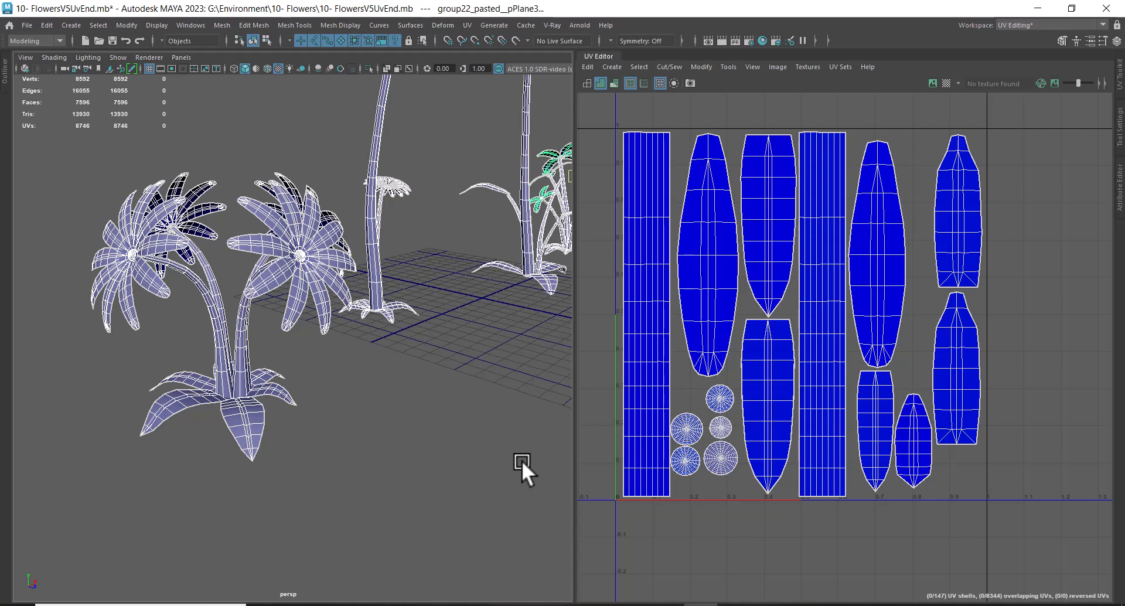
scroll(937, 410, down, 2)
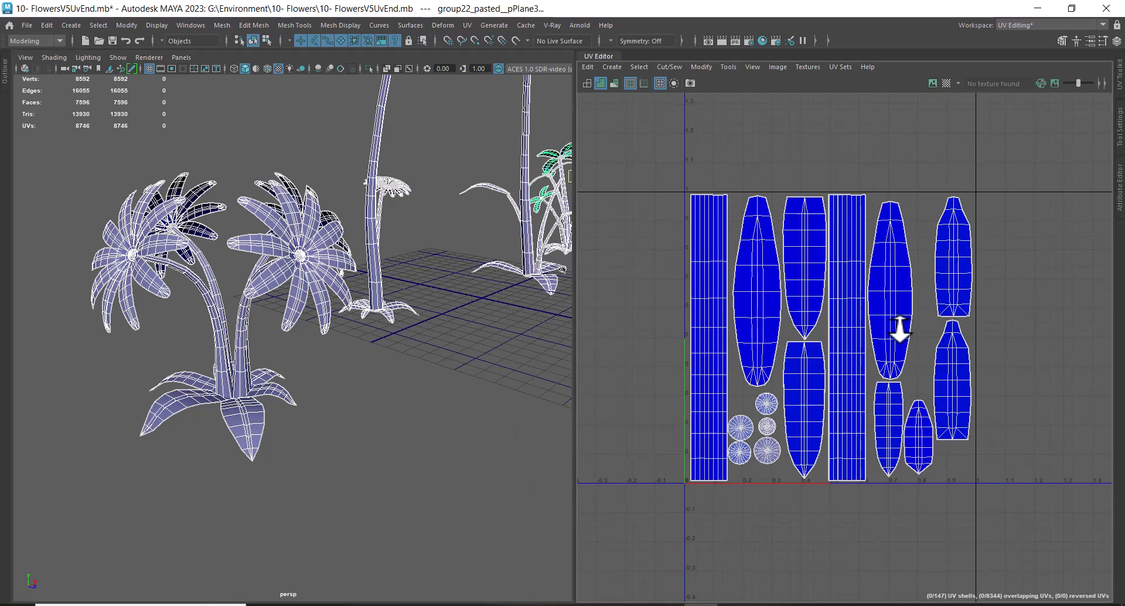
scroll(494, 339, down, 5)
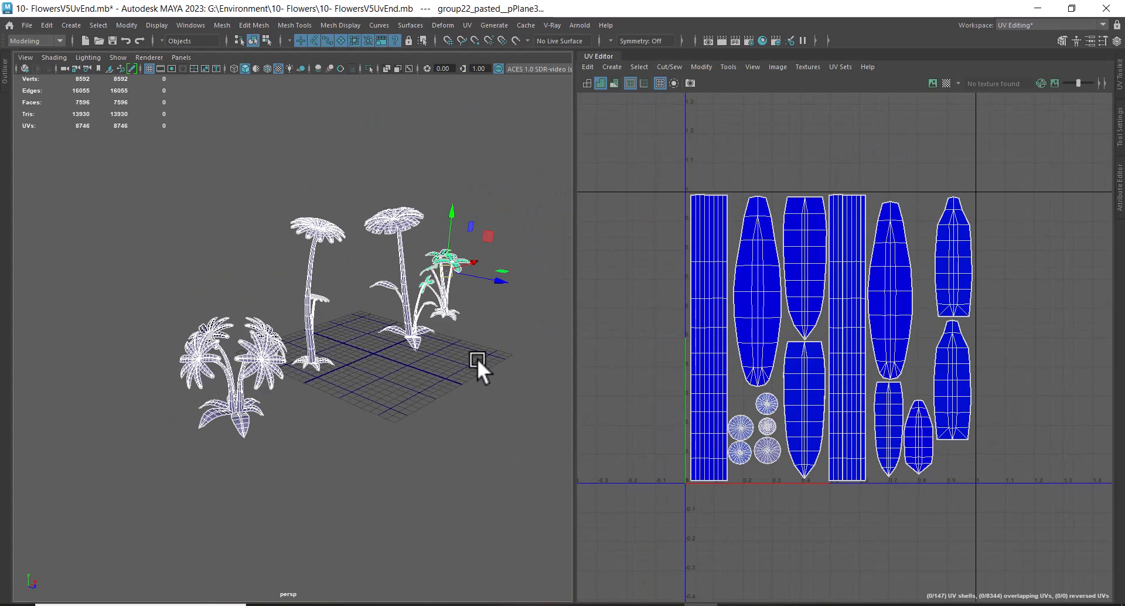
scroll(879, 404, up, 1)
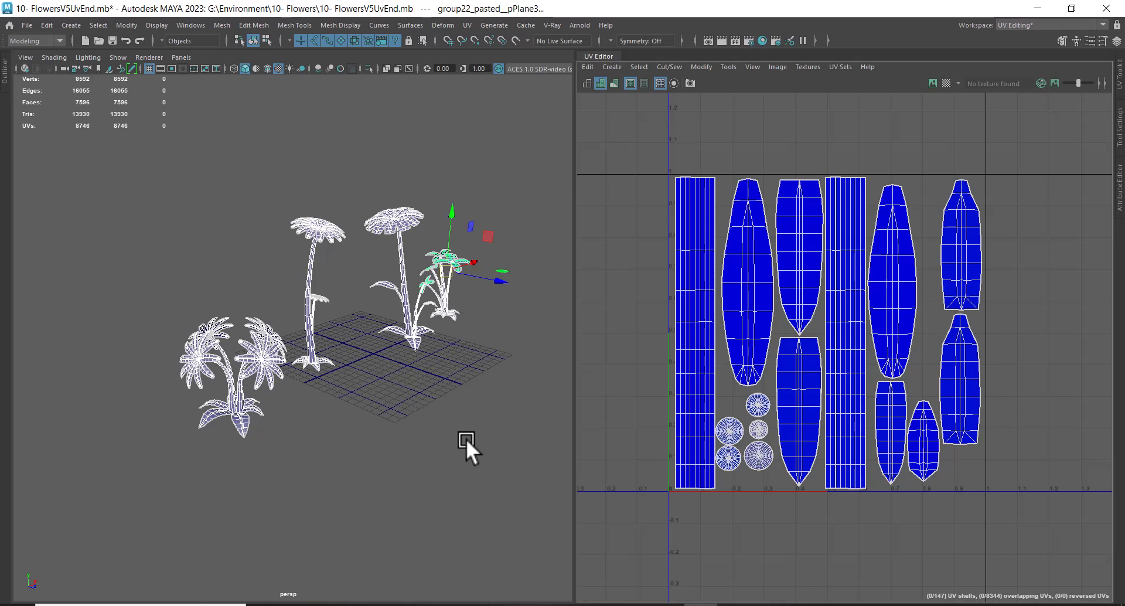
Step: Examine the four plants' wireframes from several angles and reselect all the models
alt+drag(493, 421, 437, 394)
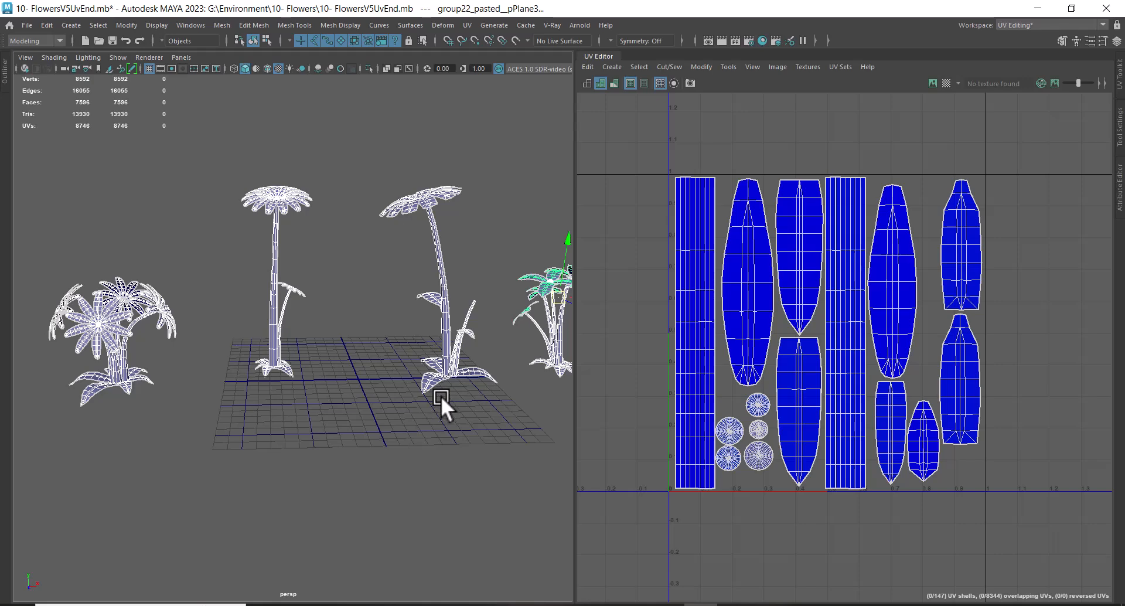
alt+drag(423, 397, 462, 396)
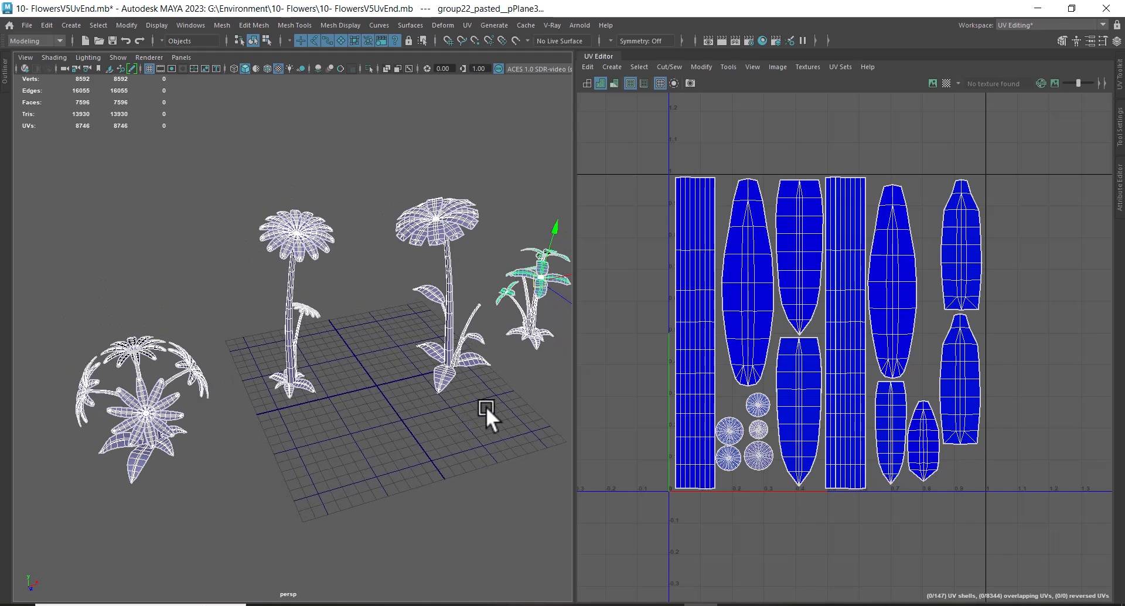
alt+drag(522, 425, 412, 441)
alt+drag(418, 405, 437, 500)
click(437, 501)
alt+drag(404, 463, 442, 388)
scroll(444, 363, down, 5)
drag(463, 193, 108, 395)
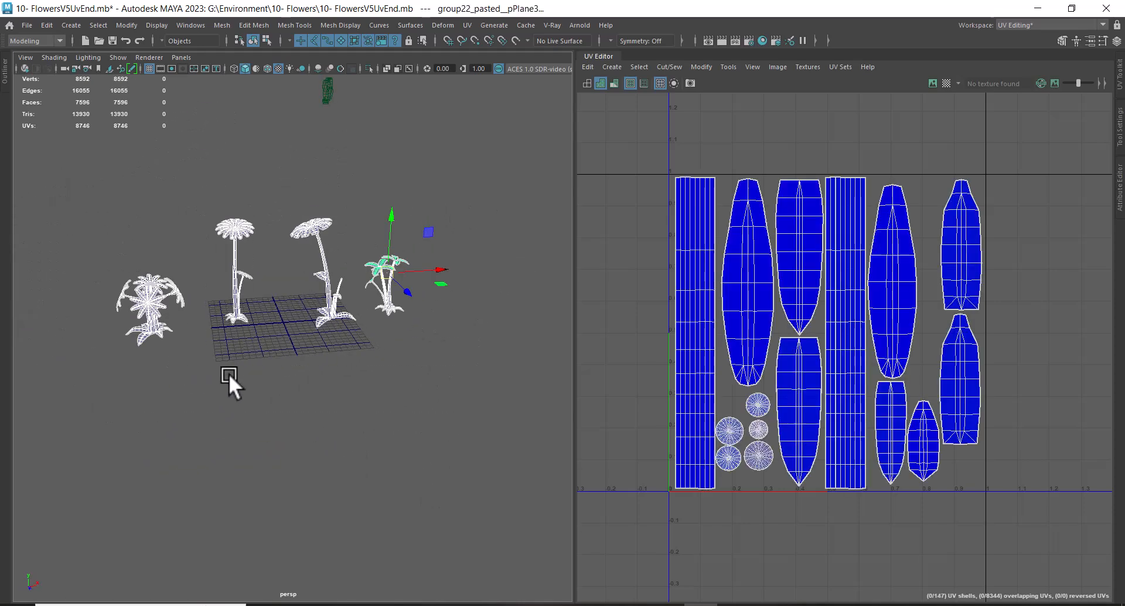
alt+right_drag(208, 381, 307, 423)
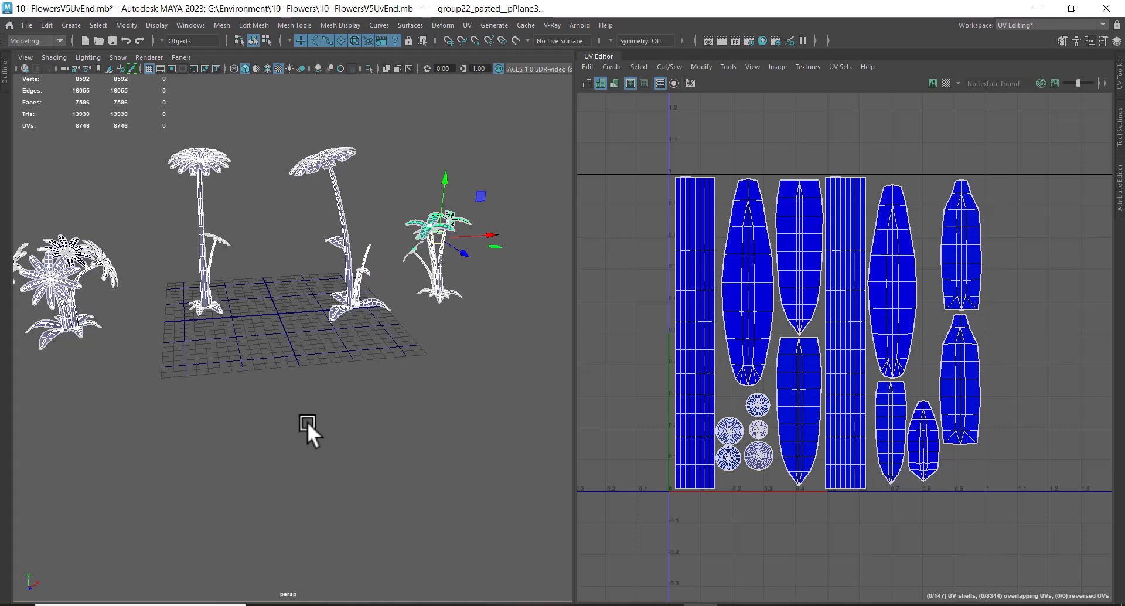
Step: Select neighbouring base leaves on the multi-flower plant one after another and compare their UV shells
alt+drag(167, 380, 402, 402)
scroll(400, 399, up, 8)
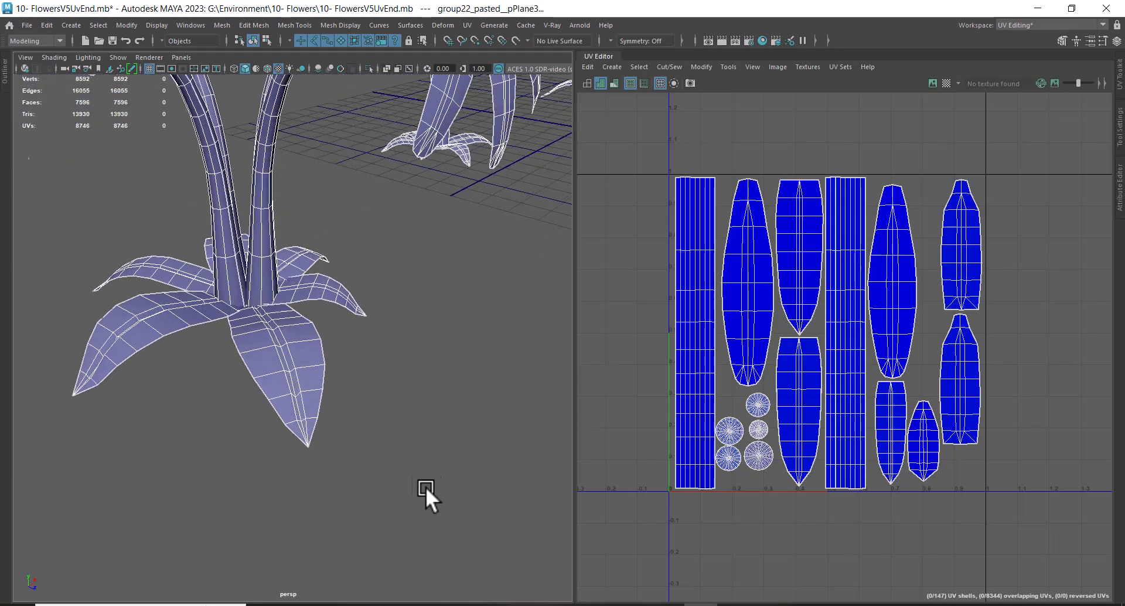
right_drag(442, 269, 442, 298)
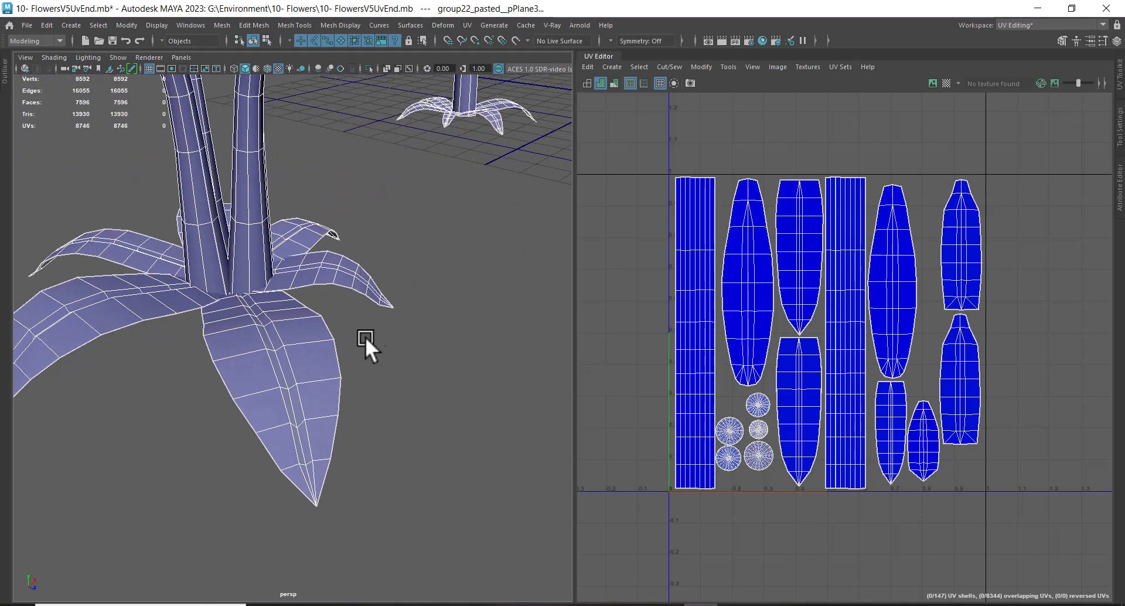
right_drag(293, 354, 446, 160)
click(289, 352)
alt+drag(388, 360, 389, 331)
shift+click(352, 274)
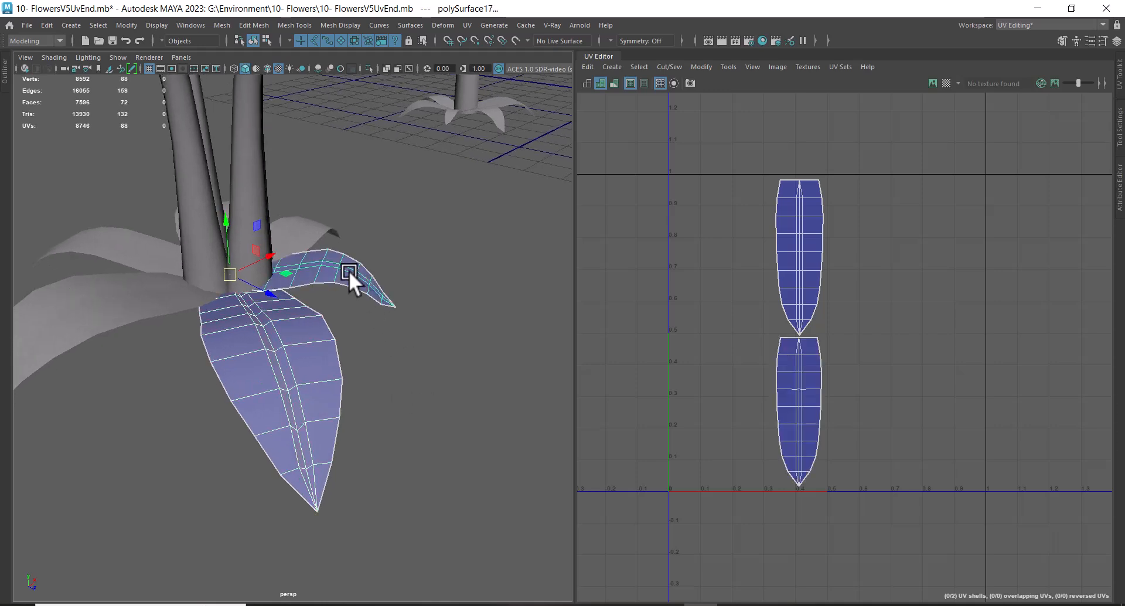
shift+click(318, 221)
alt+drag(326, 227, 441, 288)
Step: Check which UV shells the multi-flower plant's back, front and side base leaves use by selecting alternate leaves
click(286, 209)
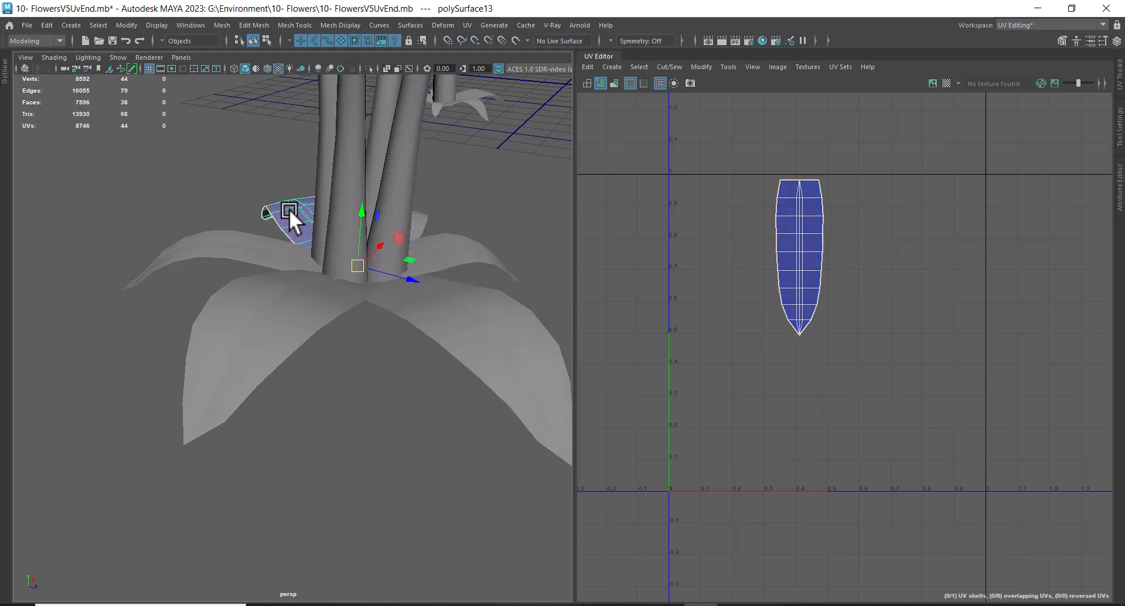
click(462, 318)
alt+drag(463, 317, 421, 303)
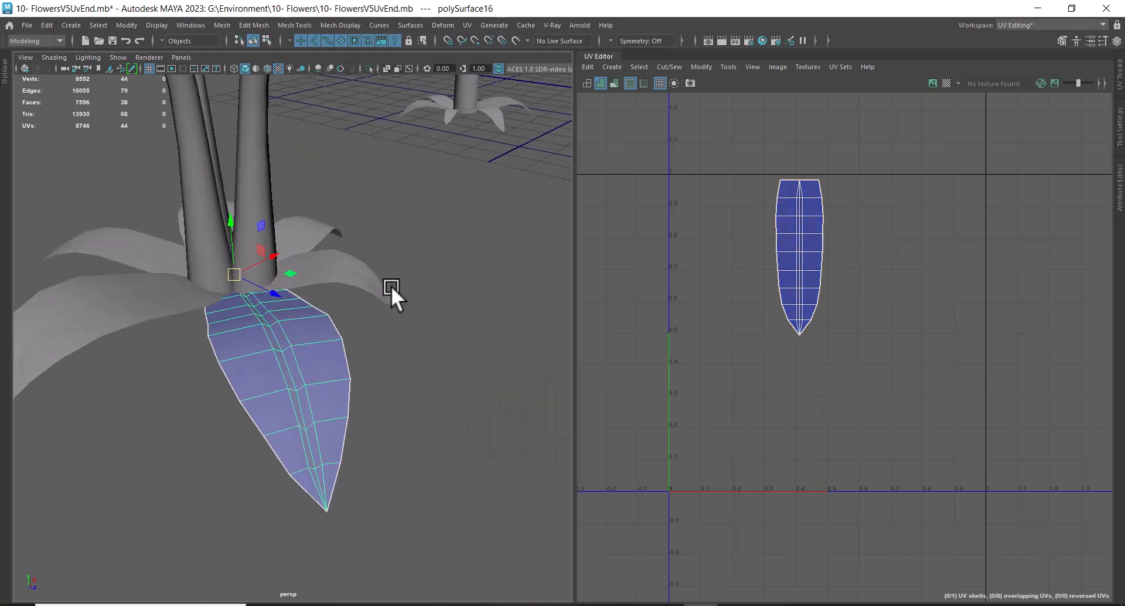
shift+click(313, 228)
alt+drag(191, 266, 329, 434)
shift+click(431, 297)
shift+click(340, 406)
Step: Select the two base leaves of the multi-flower plant that overlap on the lower UV shell and inspect their placement
click(203, 453)
click(165, 393)
shift+click(140, 316)
shift+click(333, 299)
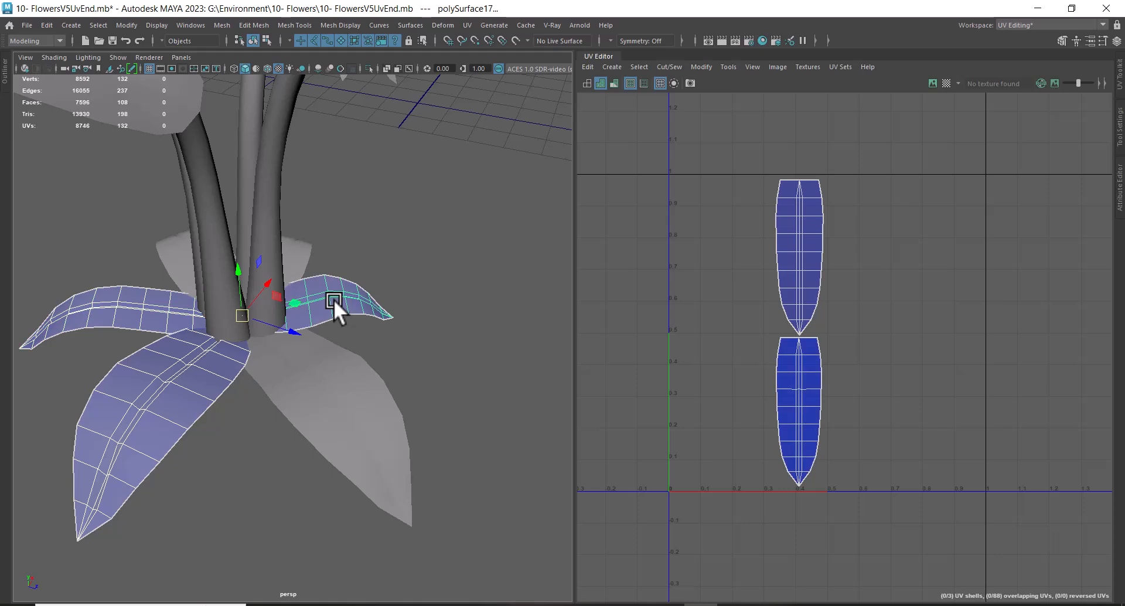
shift+click(156, 305)
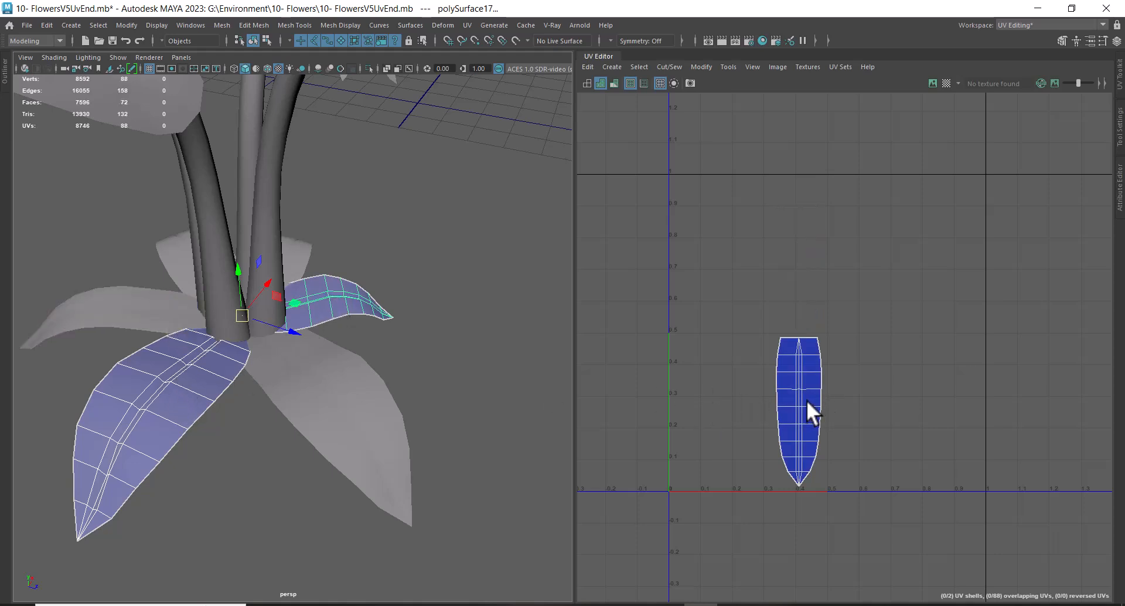
alt+right_drag(364, 395, 412, 370)
alt+drag(412, 370, 388, 354)
alt+right_drag(387, 354, 459, 373)
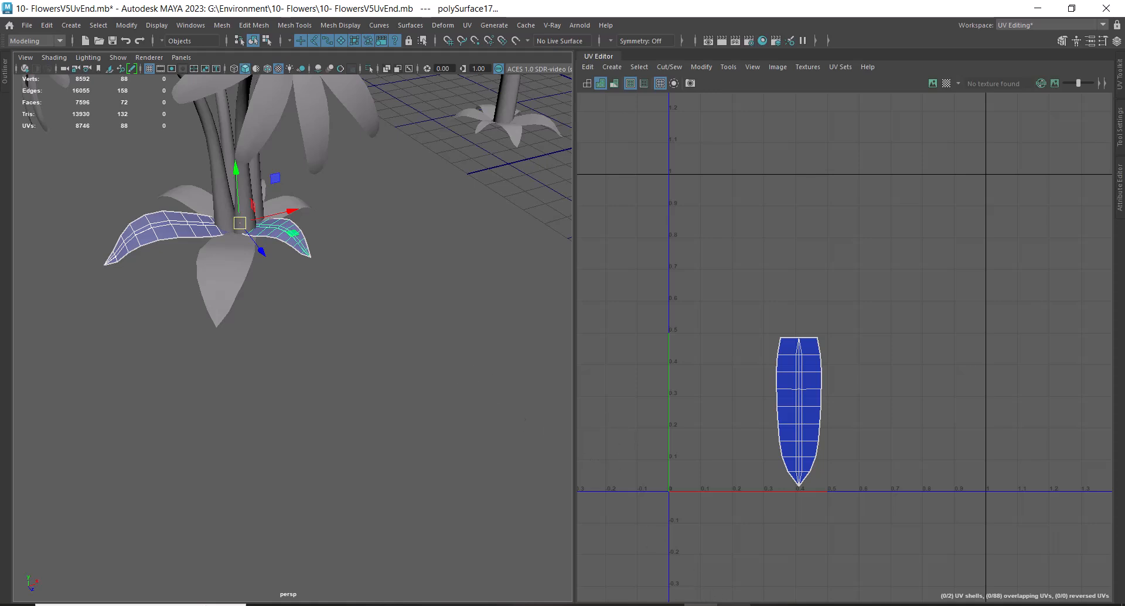
Step: Switch to Substance 3D Painter and examine the baked shadows on the multi-flower plant's base leaves from several sides
click(735, 605)
alt+right_drag(455, 360, 599, 415)
alt+middle_drag(599, 415, 634, 340)
alt+right_drag(634, 340, 658, 462)
mouse_move(658, 462)
alt+mouse_down()
mouse_move(733, 440)
mouse_move(769, 451)
alt+mouse_up()
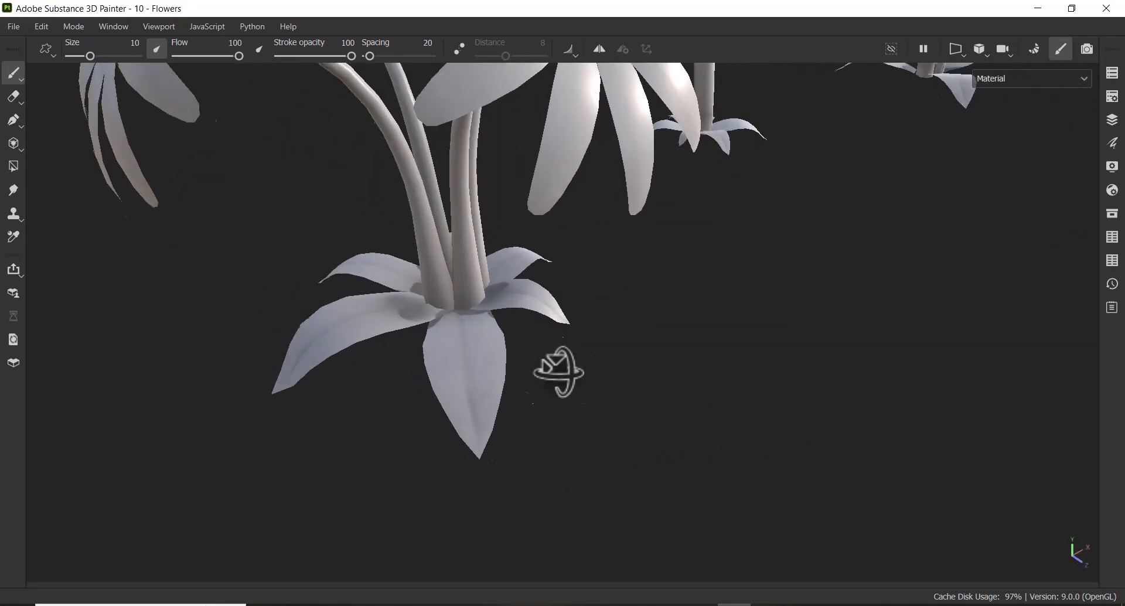
alt+drag(548, 369, 579, 365)
mouse_move(390, 377)
alt+mouse_down()
mouse_move(715, 284)
mouse_move(727, 305)
mouse_move(705, 357)
mouse_move(821, 319)
mouse_move(884, 319)
mouse_move(469, 343)
mouse_move(33, 344)
mouse_move(498, 432)
mouse_move(470, 407)
mouse_move(394, 423)
alt+mouse_up()
alt+right_drag(570, 438, 551, 369)
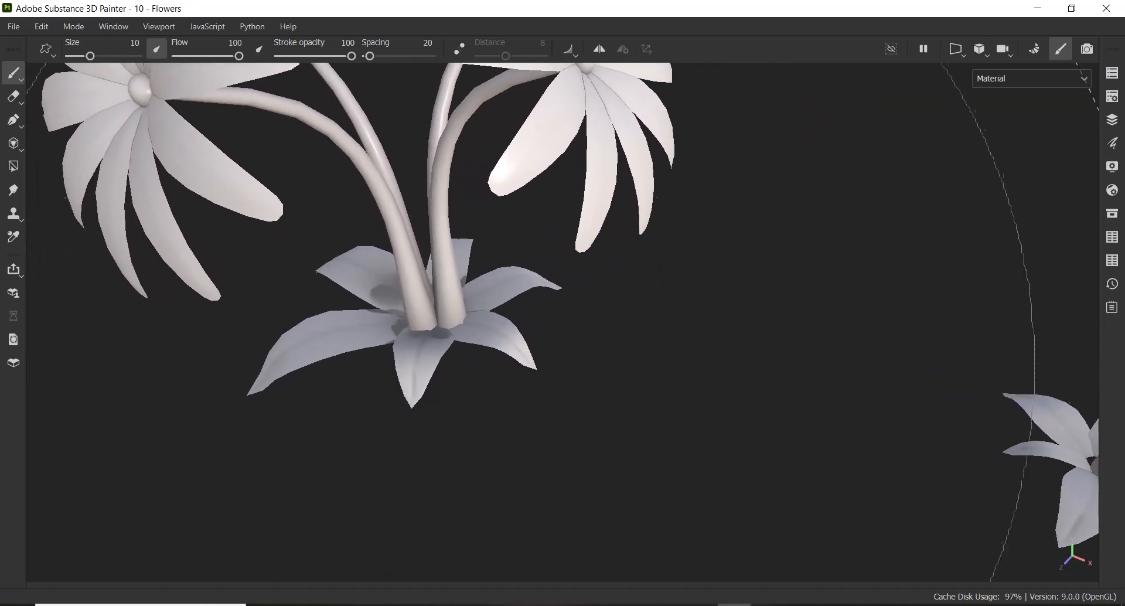
Step: Switch to Maya and select two adjacent base leaves of the multi-flower plant to compare their UV shells
click(700, 605)
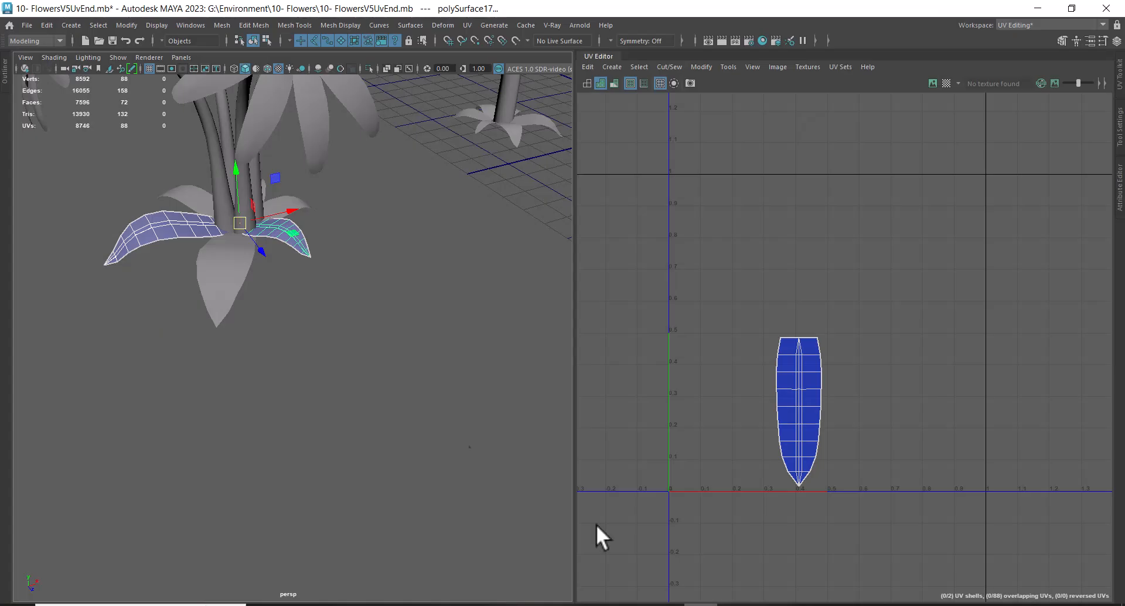
click(298, 246)
click(223, 269)
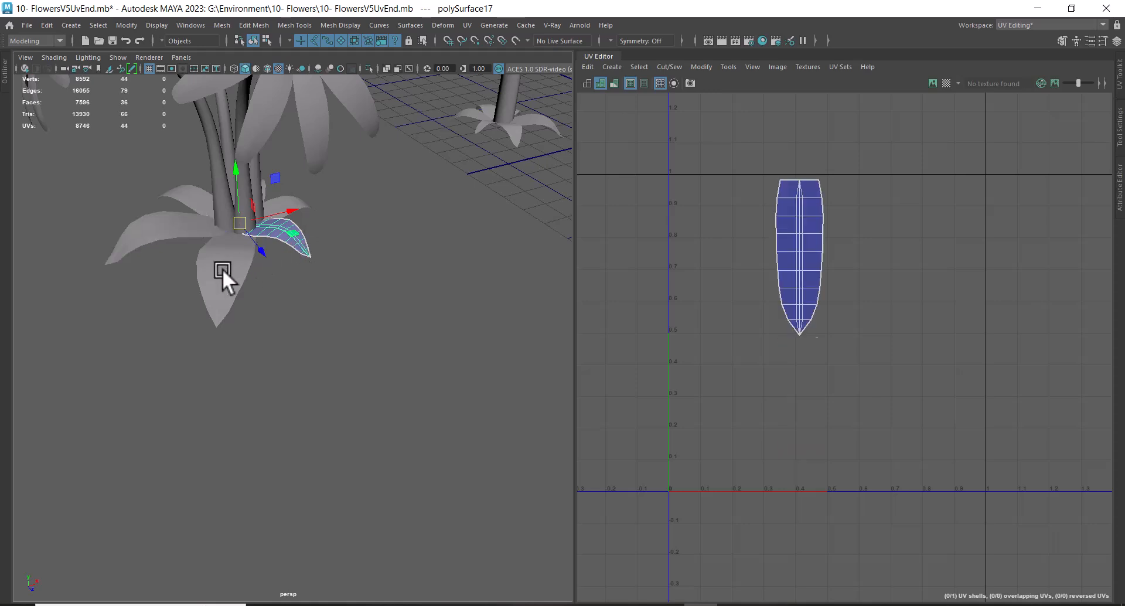
shift+click(191, 228)
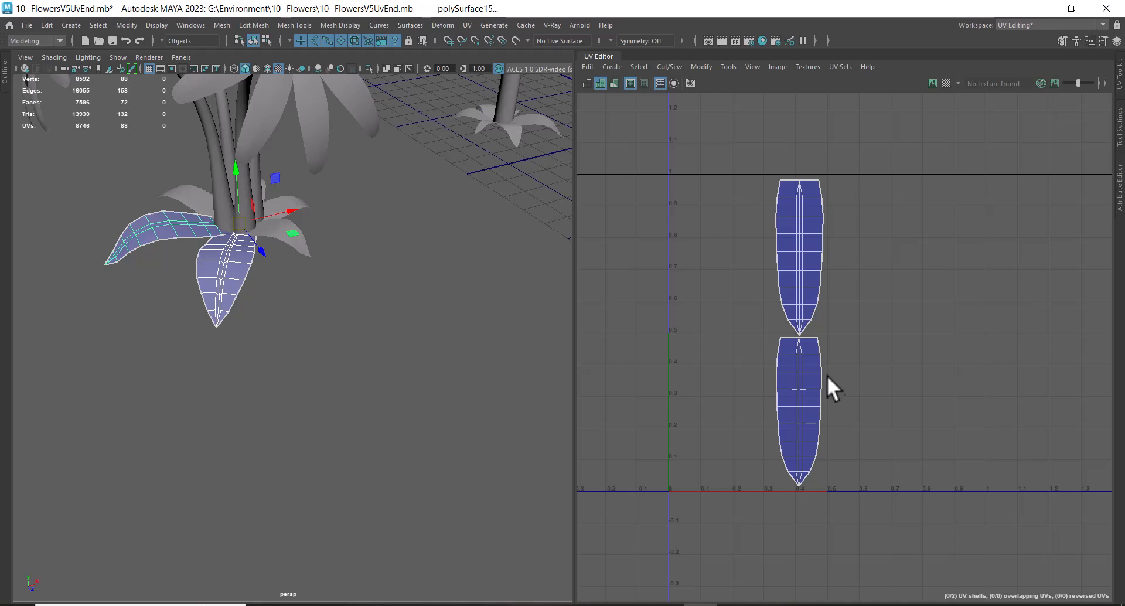
scroll(439, 304, down, 5)
alt+middle_drag(445, 261, 388, 308)
scroll(389, 307, up, 1)
Step: Switch to Substance 3D Painter and examine the baked shading around the stem bases of the neighbouring plants
click(729, 556)
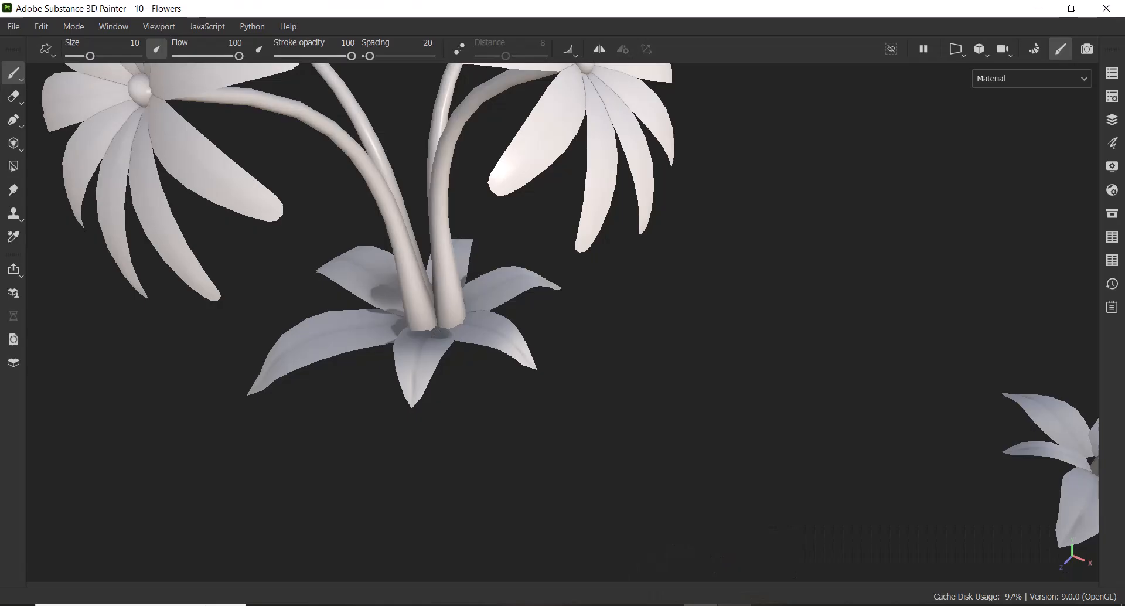
mouse_move(652, 358)
alt+mouse_down()
mouse_move(610, 352)
mouse_move(535, 307)
mouse_move(602, 344)
mouse_move(718, 356)
mouse_move(743, 387)
mouse_move(718, 379)
mouse_move(631, 298)
alt+mouse_up()
alt+middle_drag(631, 297, 672, 321)
alt+right_drag(672, 321, 626, 373)
scroll(626, 374, down, 1)
alt+middle_drag(659, 369, 752, 365)
scroll(693, 375, down, 1)
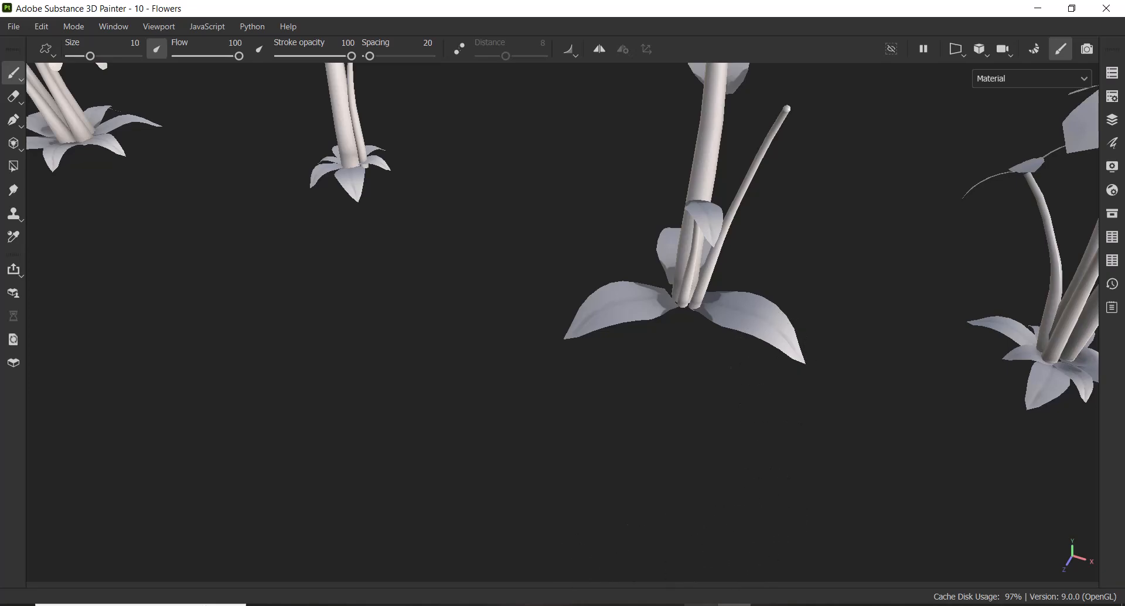
Step: Switch to Maya and select the three base leaves of the broad-petalled plant to check their shared UV shell
click(711, 601)
alt+middle_drag(432, 231, 393, 271)
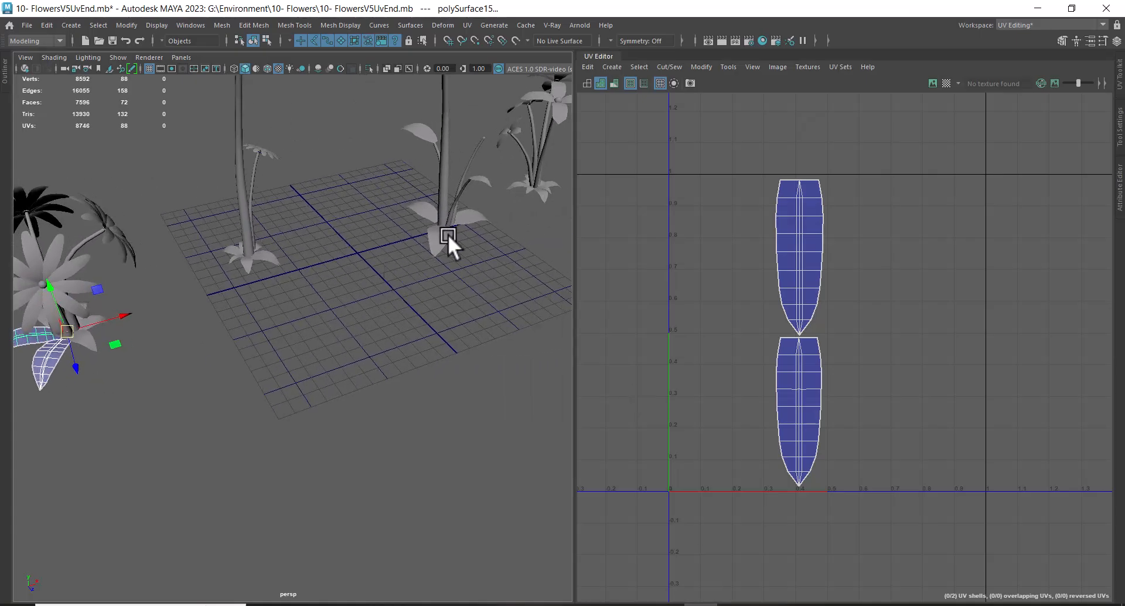
click(444, 233)
alt+drag(503, 282, 399, 265)
alt+middle_drag(467, 350, 427, 308)
alt+right_drag(426, 308, 572, 252)
shift+click(548, 239)
alt+drag(545, 269, 585, 339)
shift+click(438, 238)
alt+middle_drag(539, 331, 491, 392)
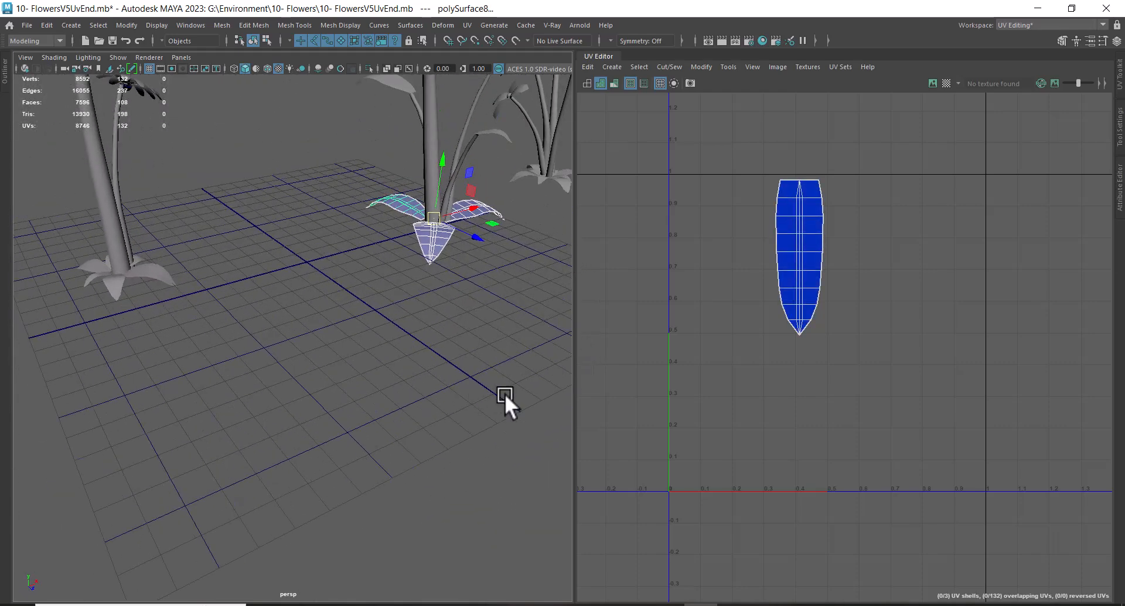
alt+right_drag(491, 392, 496, 322)
alt+drag(412, 308, 516, 323)
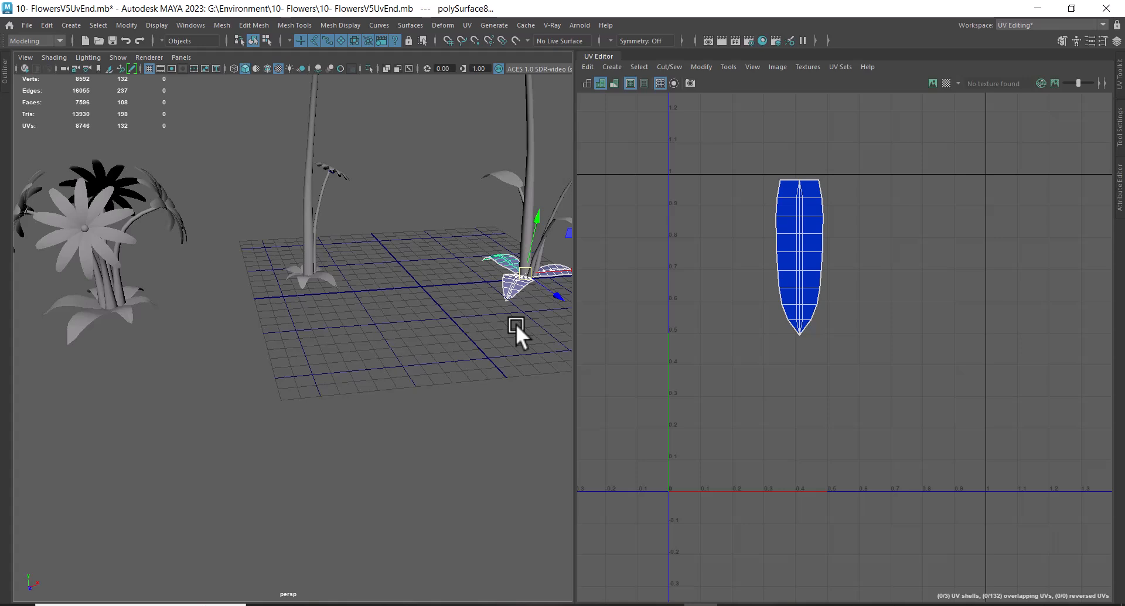
alt+drag(430, 319, 402, 311)
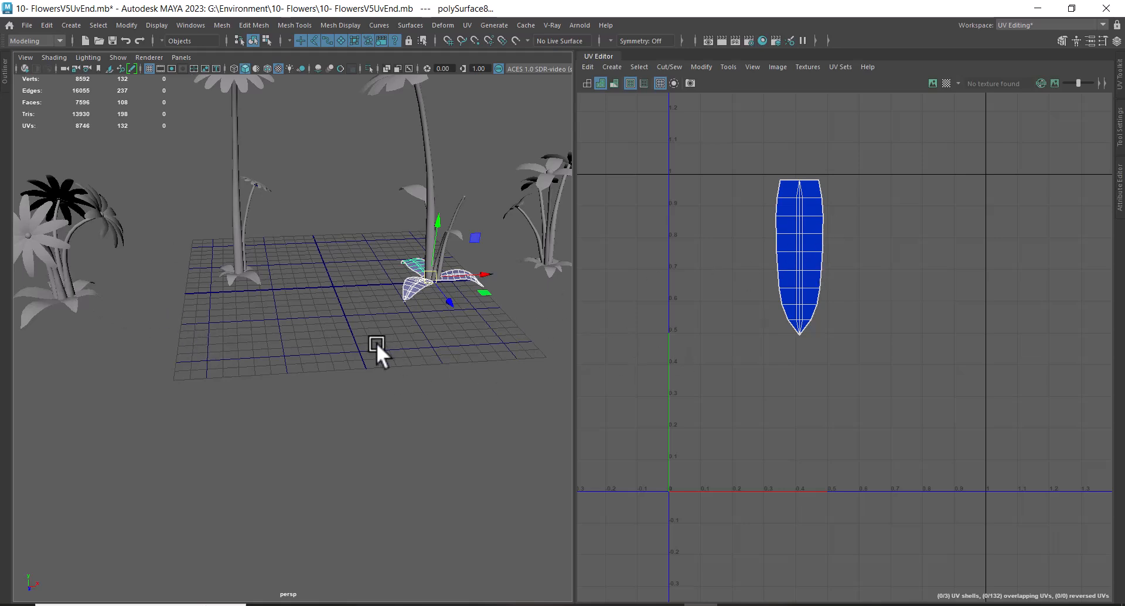
alt+drag(378, 346, 435, 413)
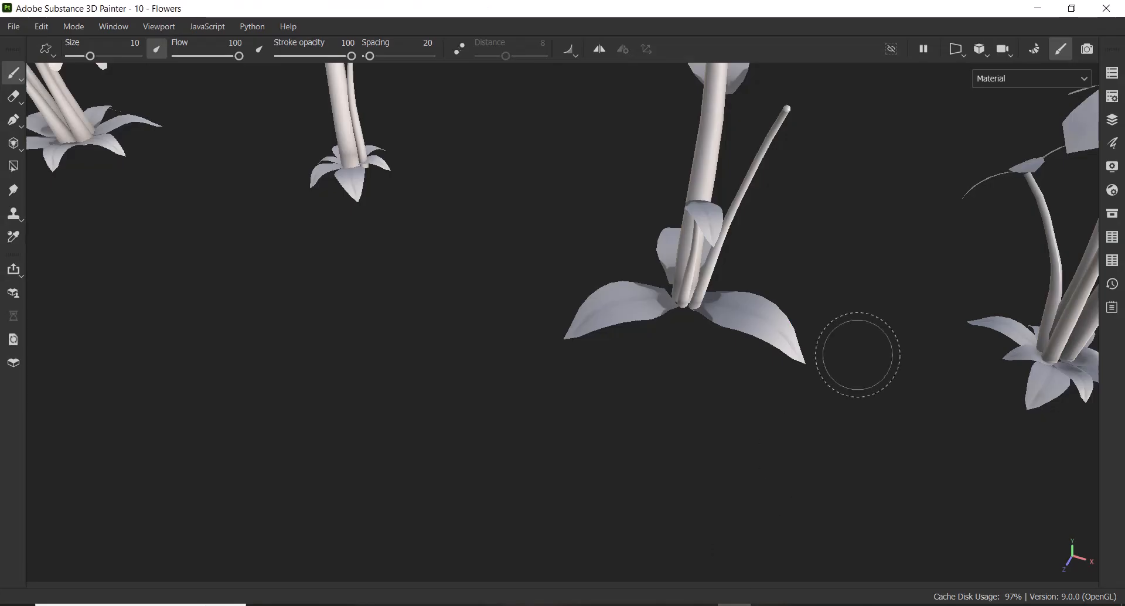
Step: Examine the baked shading at the four-petalled plant's stem base in Substance 3D Painter and return to Maya
mouse_move(856, 291)
alt+middle_down()
mouse_move(587, 208)
mouse_move(554, 214)
alt+middle_up()
alt+right_drag(621, 252, 783, 362)
alt+middle_drag(783, 361, 537, 331)
alt+right_drag(537, 332, 828, 406)
mouse_move(827, 406)
alt+mouse_down()
mouse_move(533, 394)
mouse_move(467, 432)
mouse_move(443, 420)
mouse_move(510, 446)
mouse_move(582, 319)
mouse_move(596, 256)
alt+mouse_up()
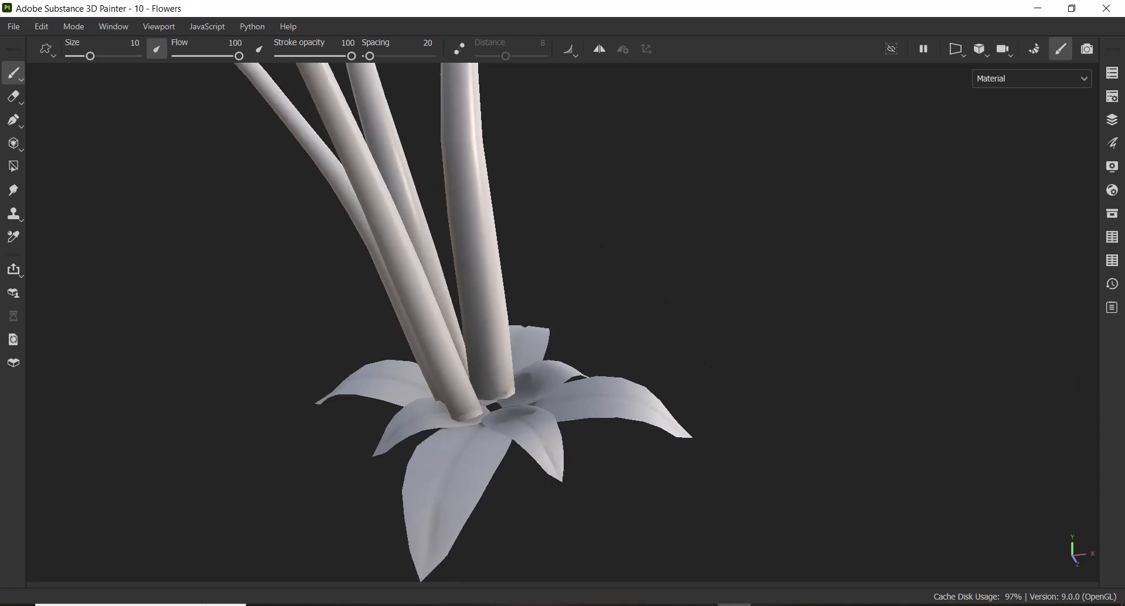
key(alt+Tab)
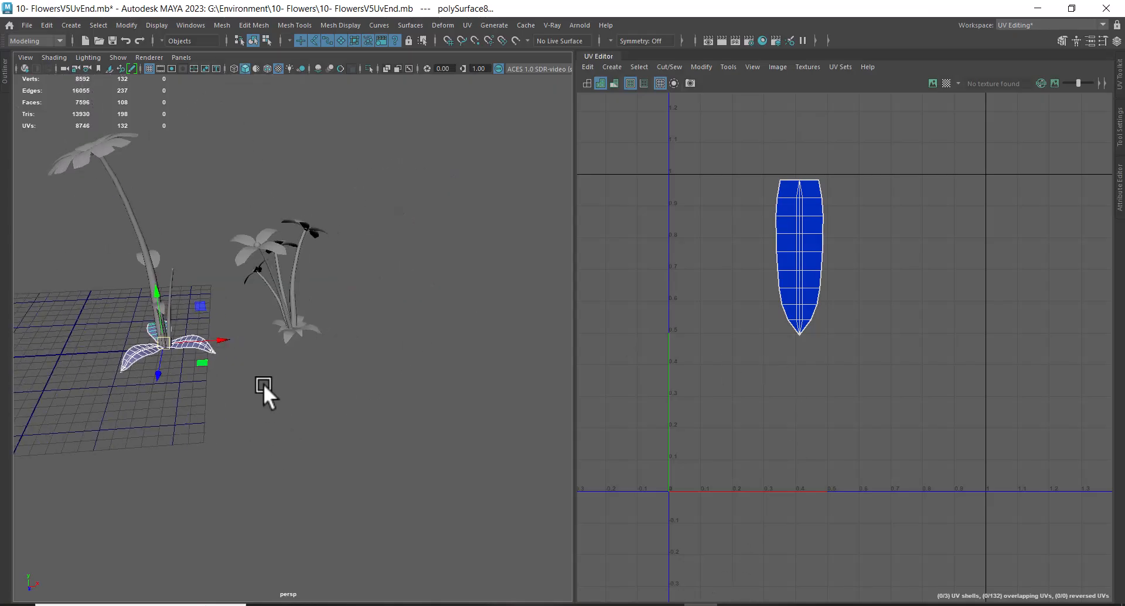
Step: Select the small base leaves of the four-petalled plant one after another to check their shared UV shell
scroll(293, 370, up, 10)
alt+drag(331, 346, 342, 382)
scroll(343, 386, up, 2)
click(340, 440)
shift+click(380, 350)
alt+drag(359, 420, 452, 384)
shift+click(346, 246)
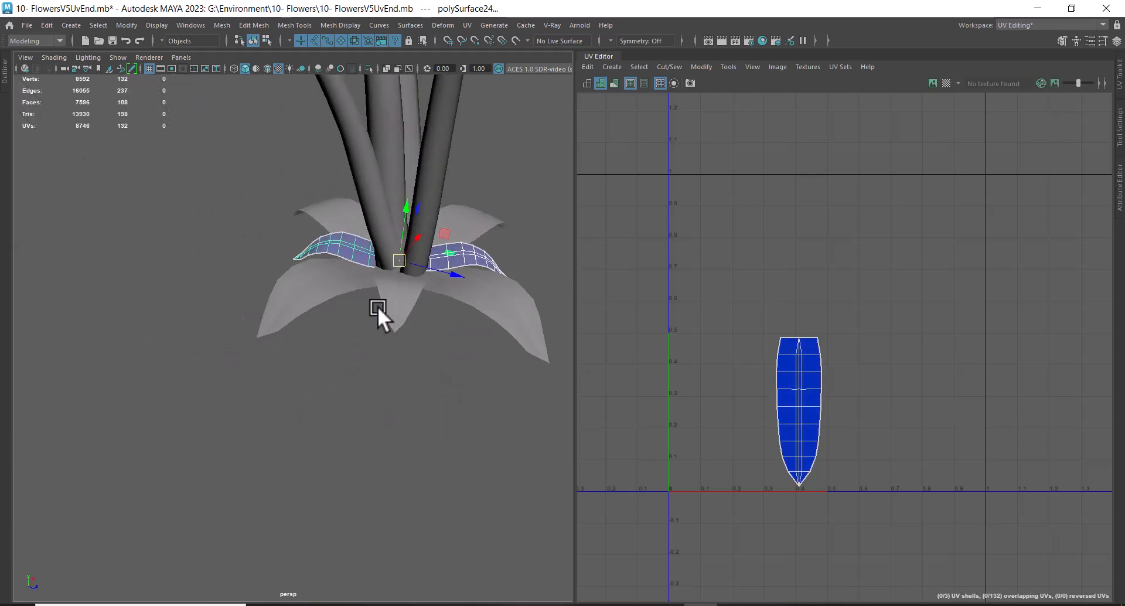
shift+click(392, 296)
scroll(440, 375, down, 8)
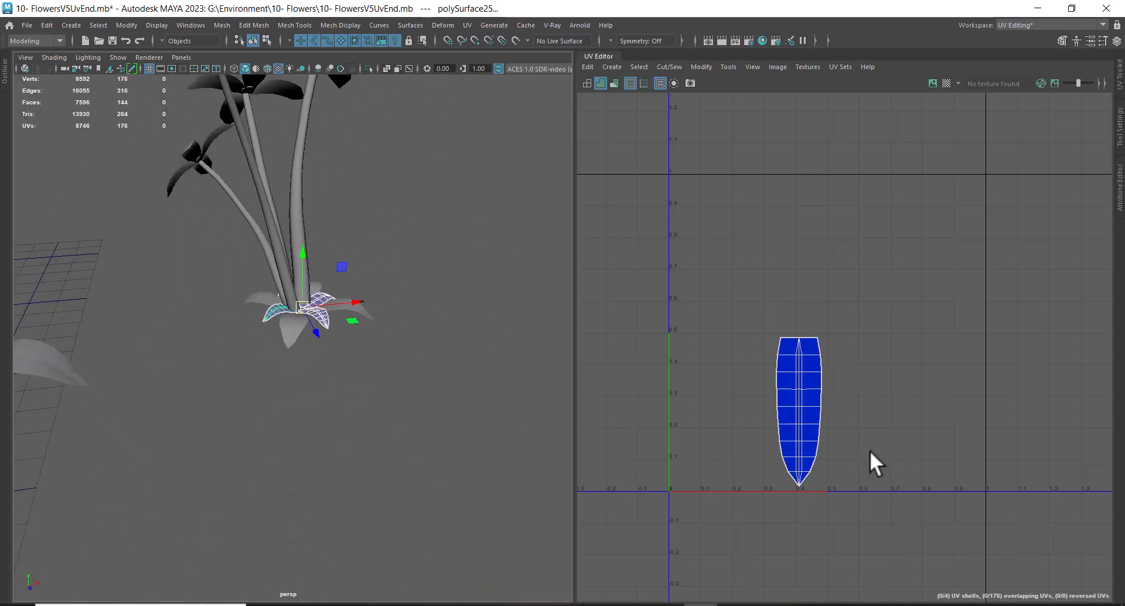
alt+middle_drag(862, 385, 874, 361)
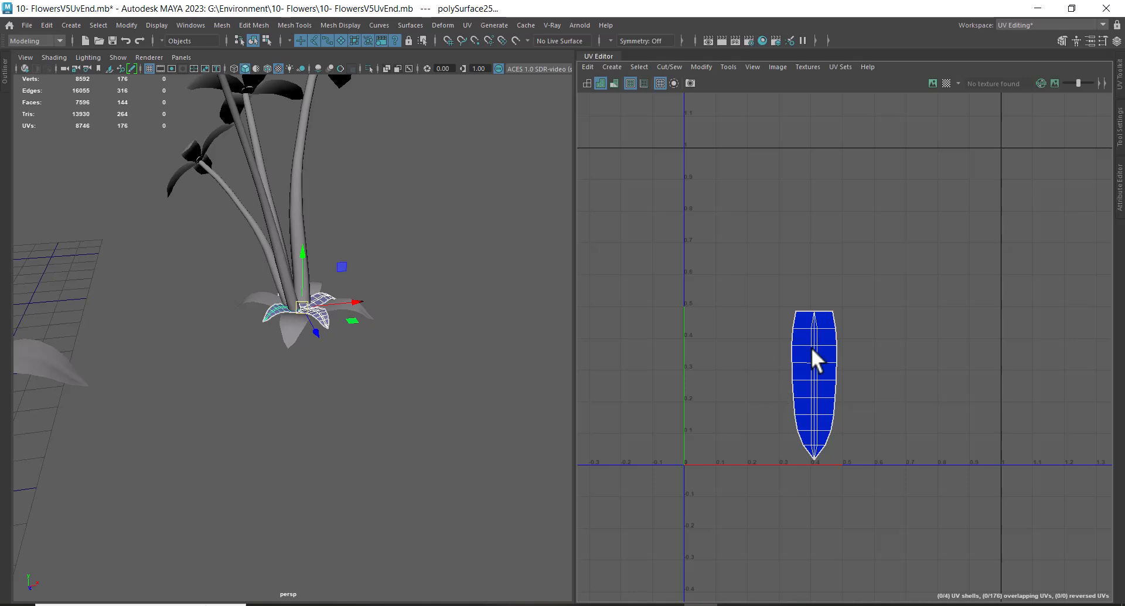
alt+middle_drag(448, 391, 684, 355)
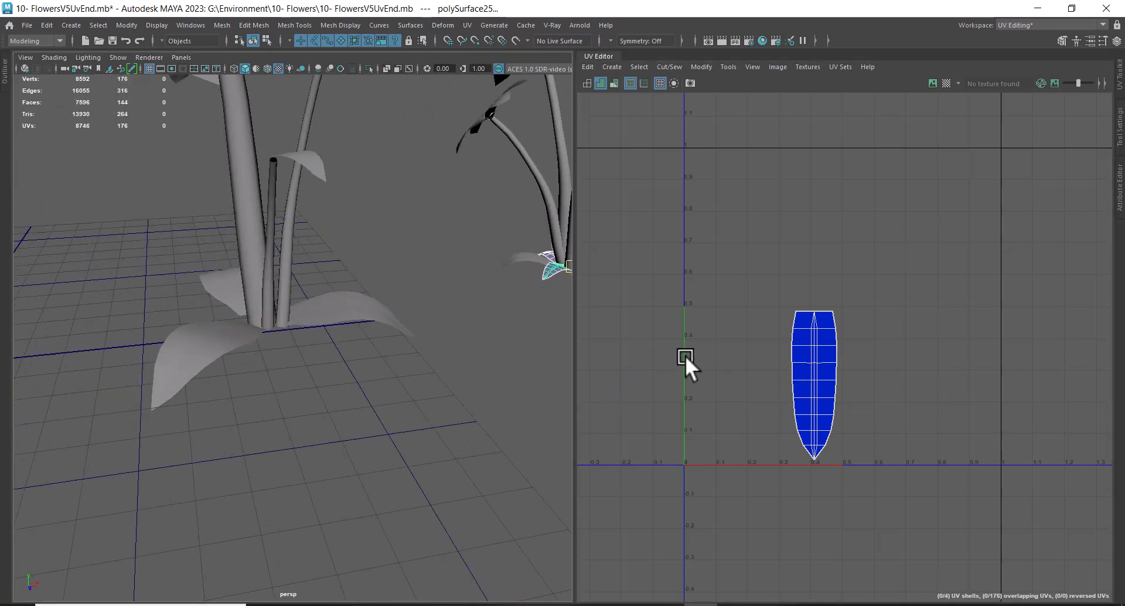
alt+right_drag(550, 344, 518, 338)
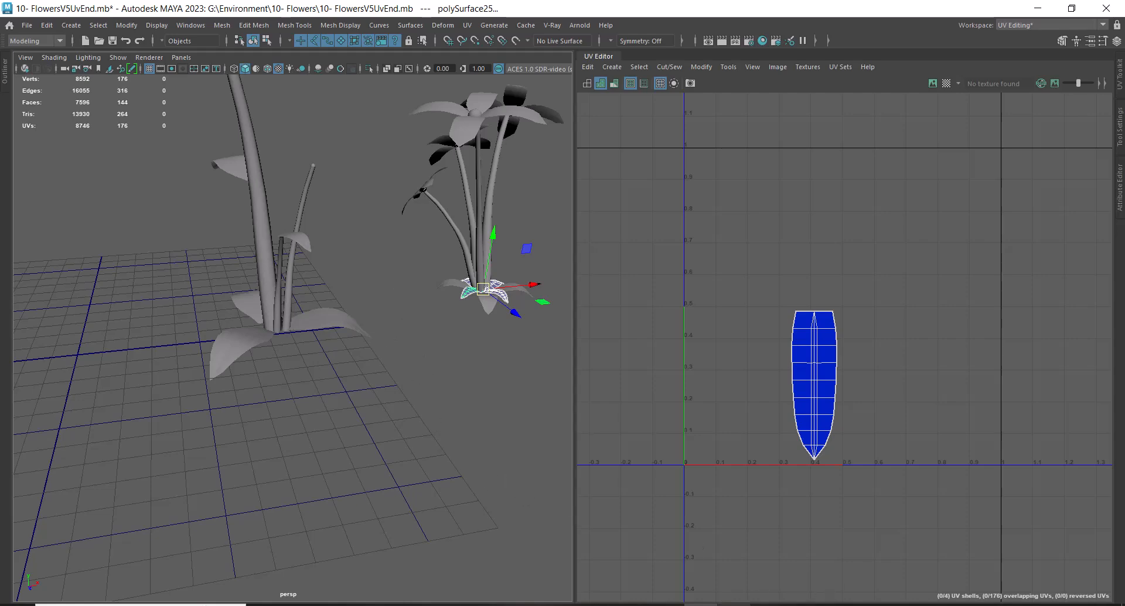
Step: Switch to Substance 3D Painter and compare the baked shading on the flowers, stems and base leaves of all four plants
click(734, 604)
alt+right_drag(418, 284, 367, 281)
alt+right_drag(498, 226, 452, 211)
alt+middle_drag(434, 219, 621, 194)
alt+right_drag(586, 263, 521, 287)
alt+drag(509, 299, 570, 321)
alt+middle_drag(570, 321, 741, 314)
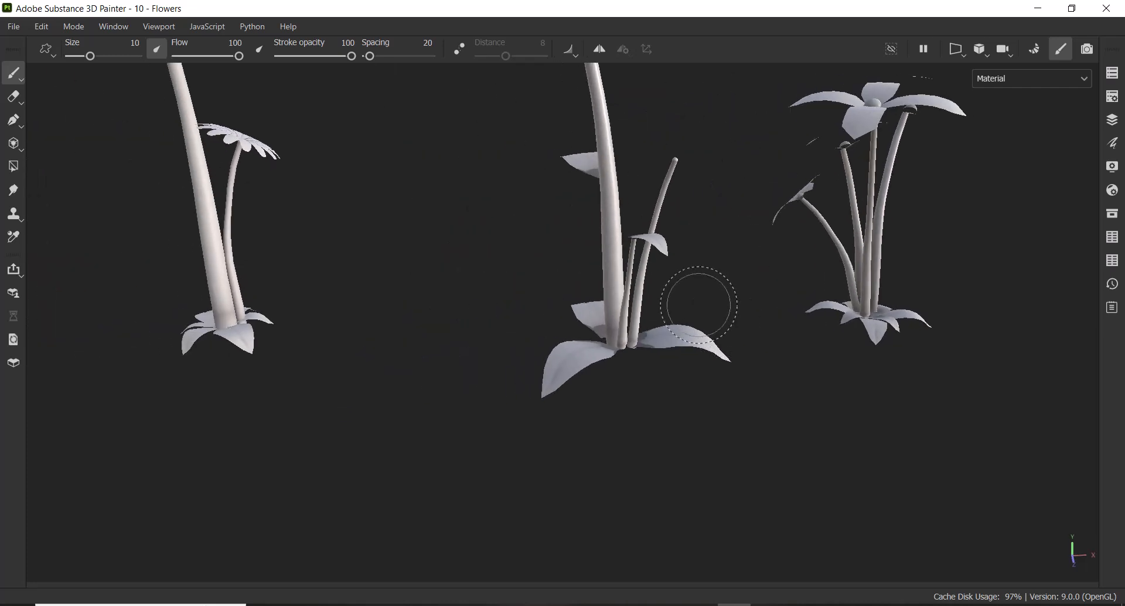
alt+right_drag(706, 358, 369, 159)
alt+middle_drag(651, 334, 739, 308)
alt+drag(751, 317, 671, 266)
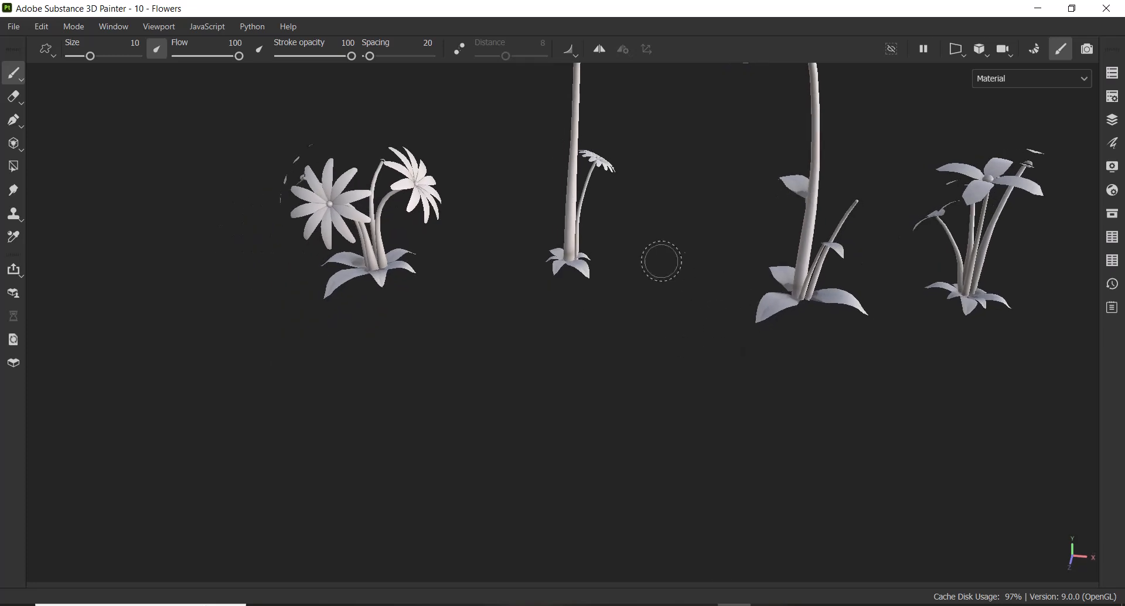
mouse_move(703, 306)
alt+mouse_down()
mouse_move(698, 432)
mouse_move(707, 401)
alt+mouse_up()
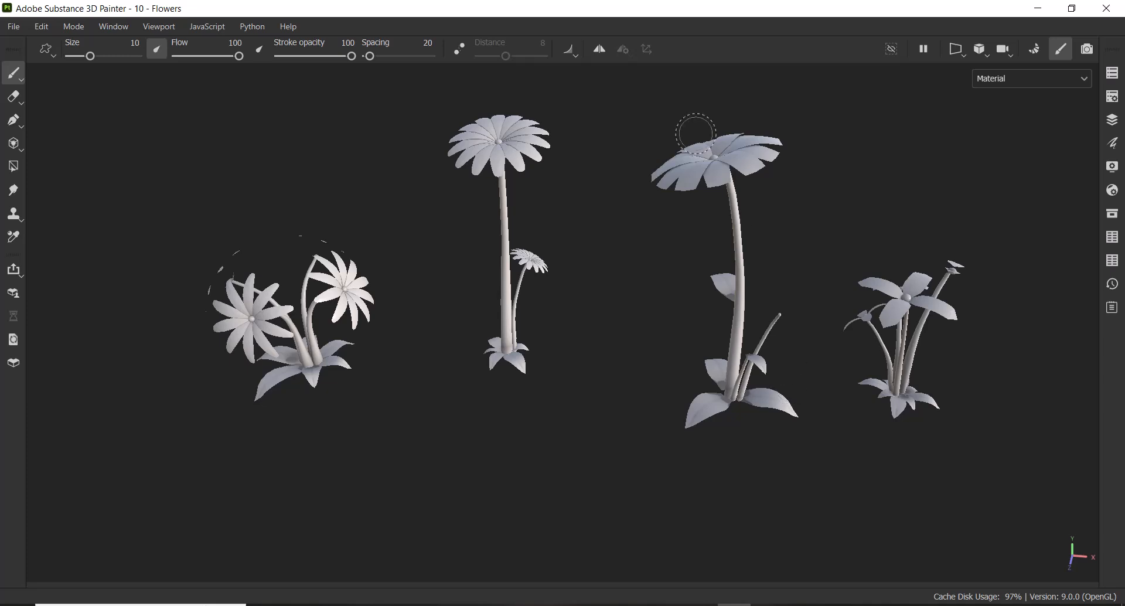
mouse_move(820, 497)
alt+mouse_down()
mouse_move(869, 476)
mouse_move(880, 518)
alt+mouse_up()
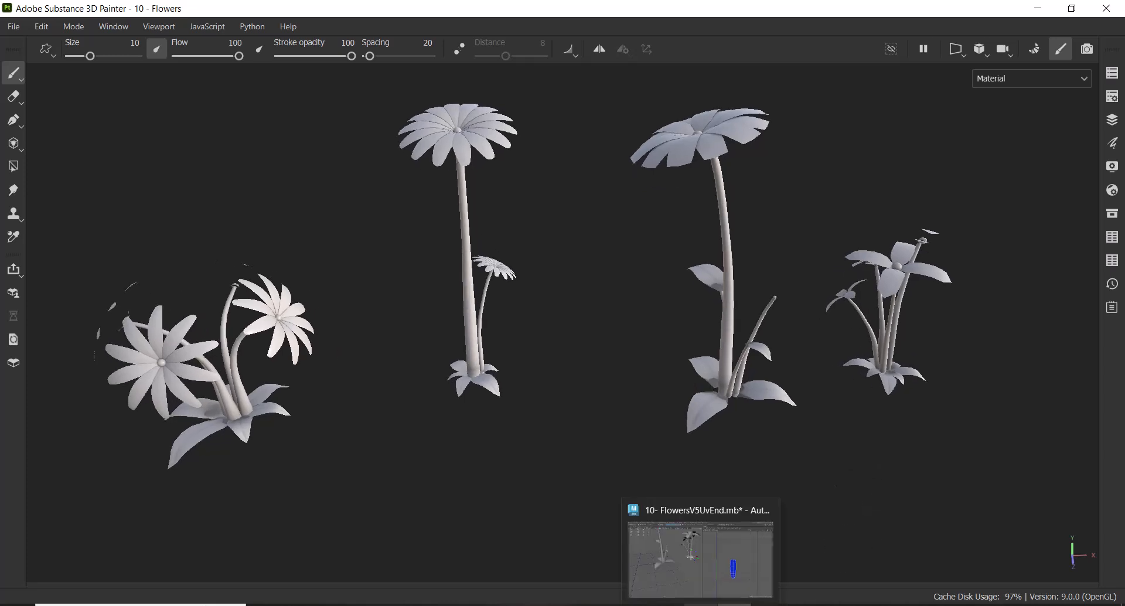
Step: Switch to Maya and inspect the selected base leaves of the four-petalled plant from several angles
click(630, 533)
alt+drag(346, 432, 411, 451)
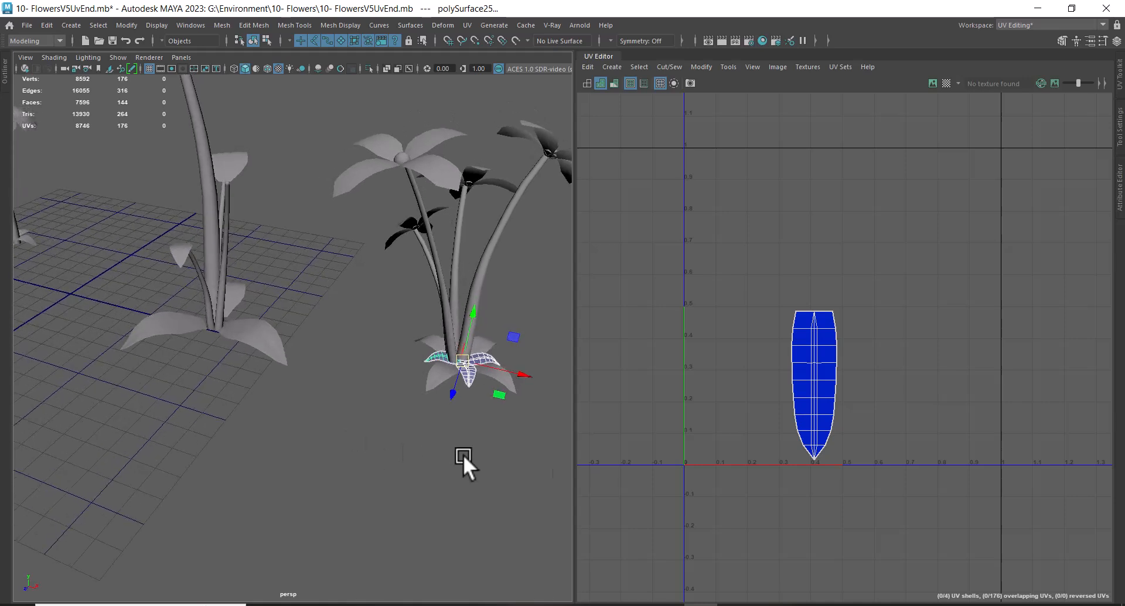
alt+right_drag(431, 386, 298, 267)
alt+drag(298, 267, 448, 304)
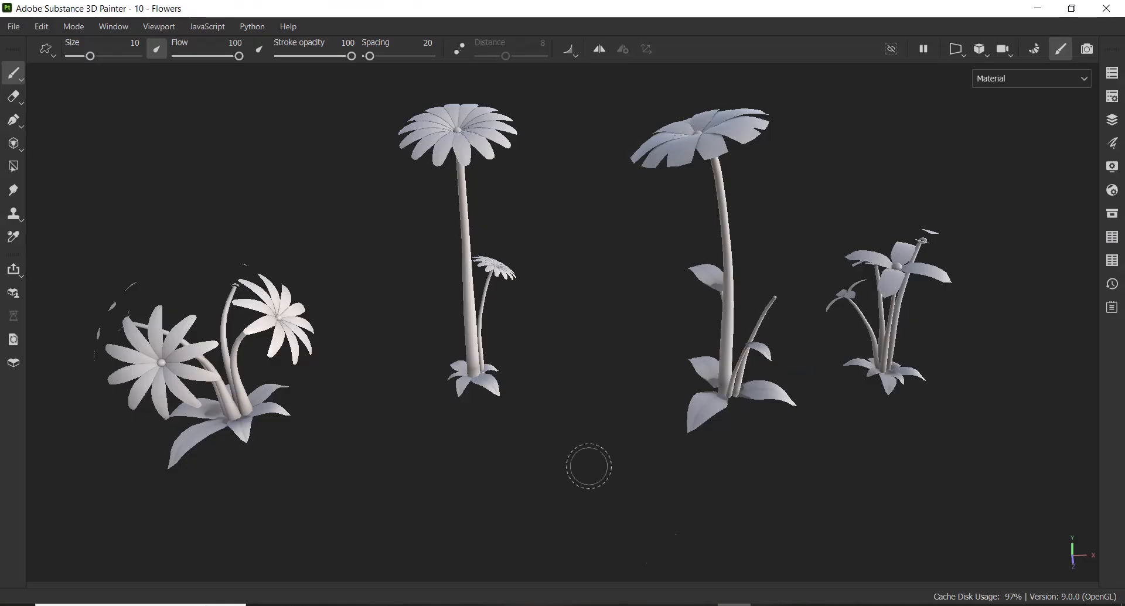
Step: Examine the baked shading on the base leaves of the multi-flower plant and its neighbours in Substance 3D Painter
alt+drag(588, 467, 588, 432)
alt+middle_drag(588, 431, 545, 402)
alt+right_drag(545, 402, 703, 387)
mouse_move(703, 387)
alt+middle_down()
mouse_move(515, 407)
mouse_move(670, 404)
alt+middle_up()
alt+right_drag(670, 404, 621, 428)
mouse_move(621, 428)
alt+mouse_down()
mouse_move(595, 439)
mouse_move(631, 369)
alt+mouse_up()
alt+middle_drag(631, 369, 502, 450)
mouse_move(502, 451)
alt+right_down()
mouse_move(564, 467)
mouse_move(513, 444)
alt+right_up()
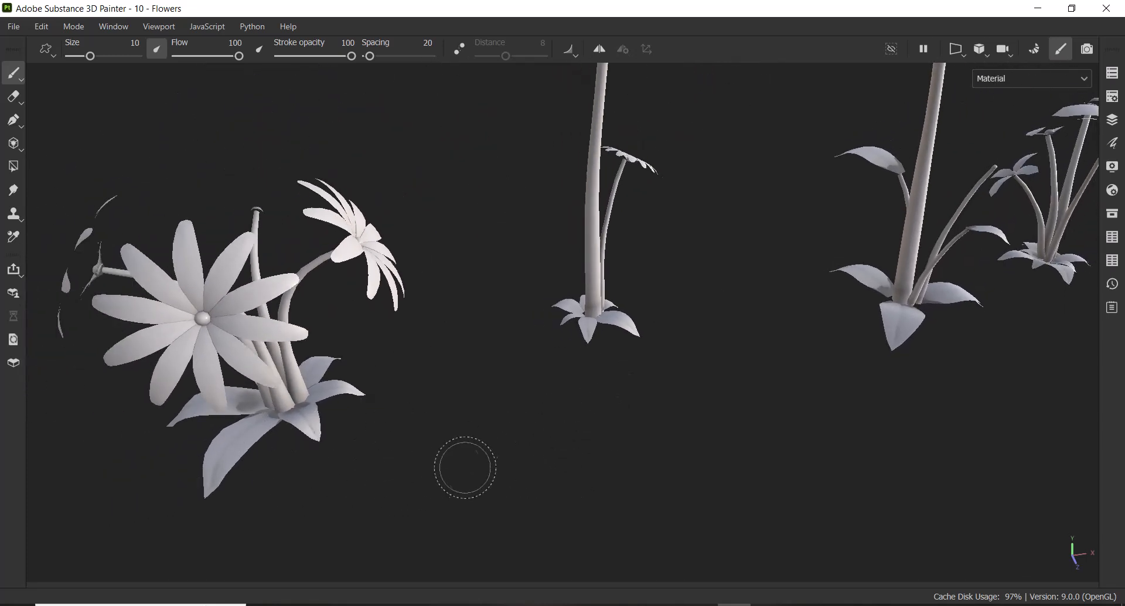
alt+middle_drag(684, 432, 580, 439)
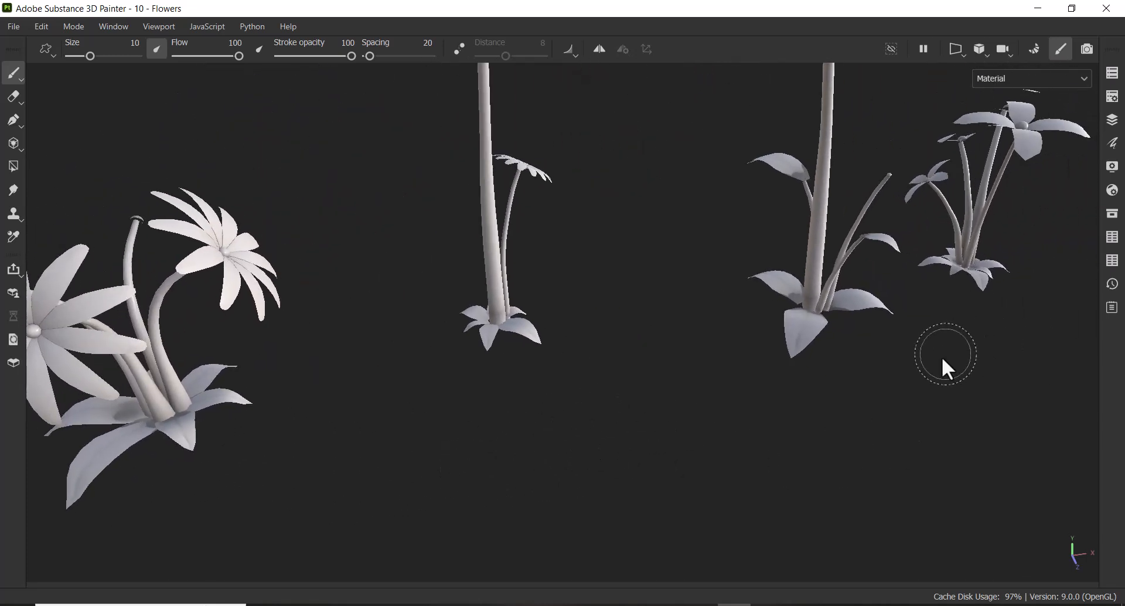
Step: In the mesh map baking settings, set the output size to 1024, Max Rear Distance to 0.016 and Max Frontal Distance to 0.03
key(Tab)
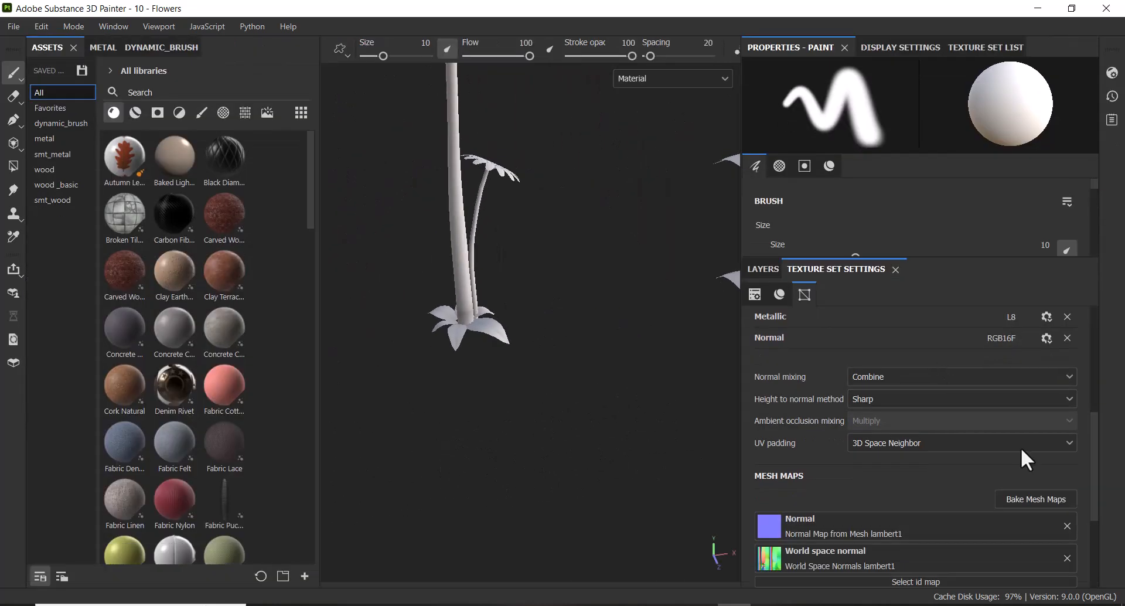
click(1046, 499)
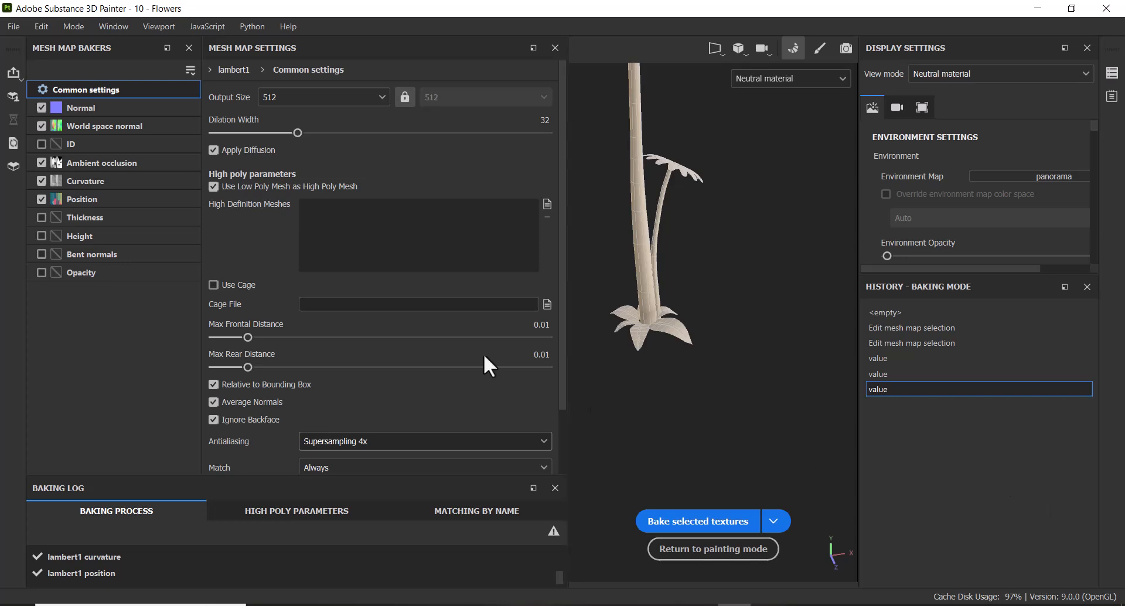
click(331, 99)
click(303, 190)
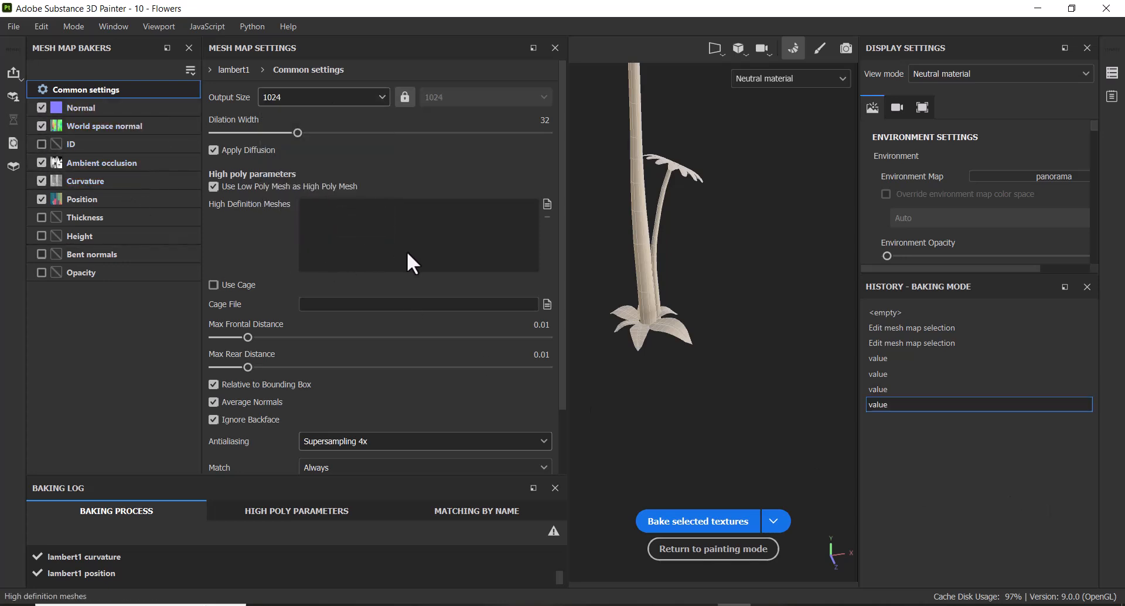
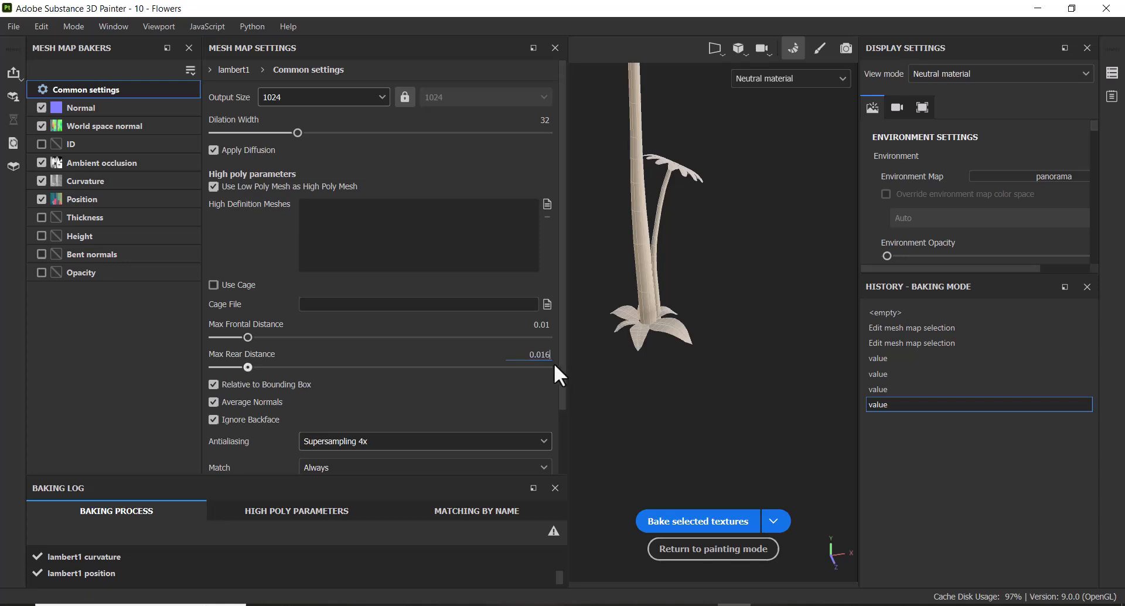
click(548, 325)
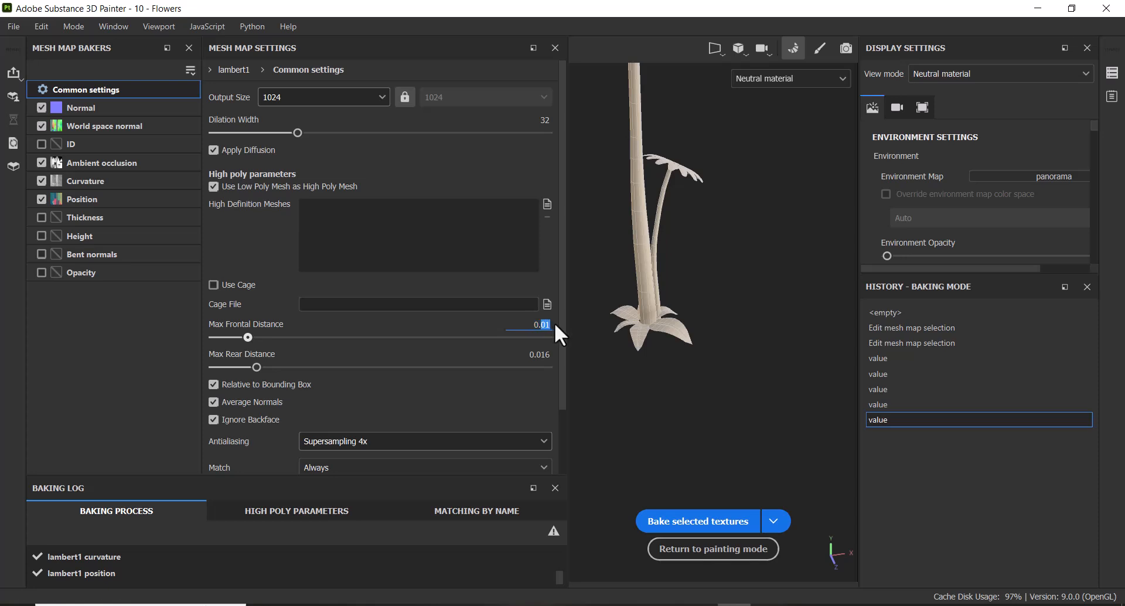
click(550, 326)
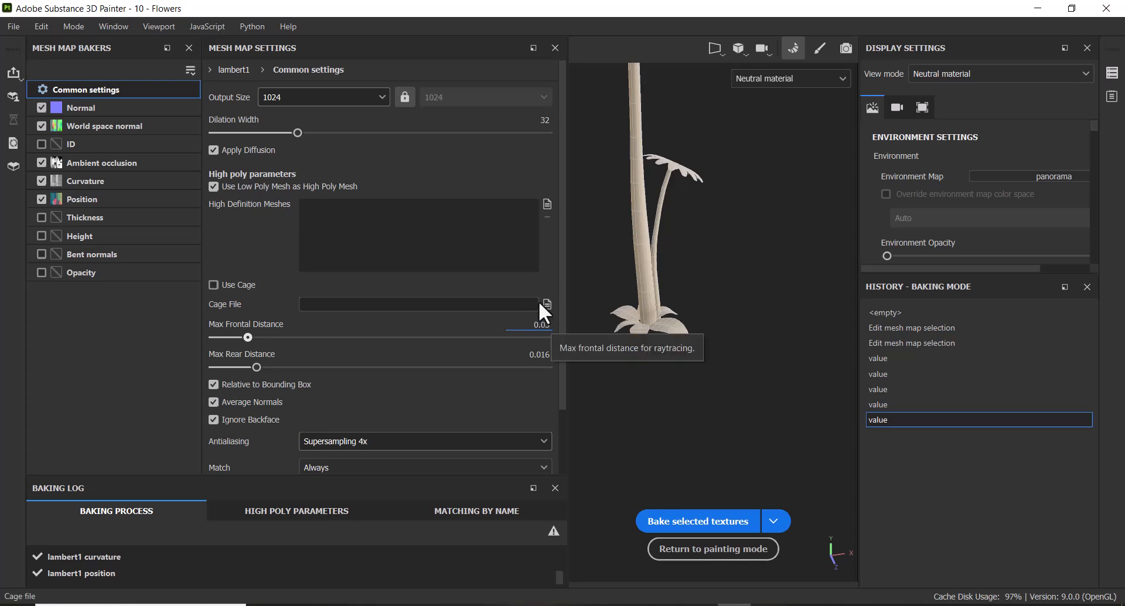
Step: Bake the selected mesh maps and return to painting mode with the panels hidden
click(686, 518)
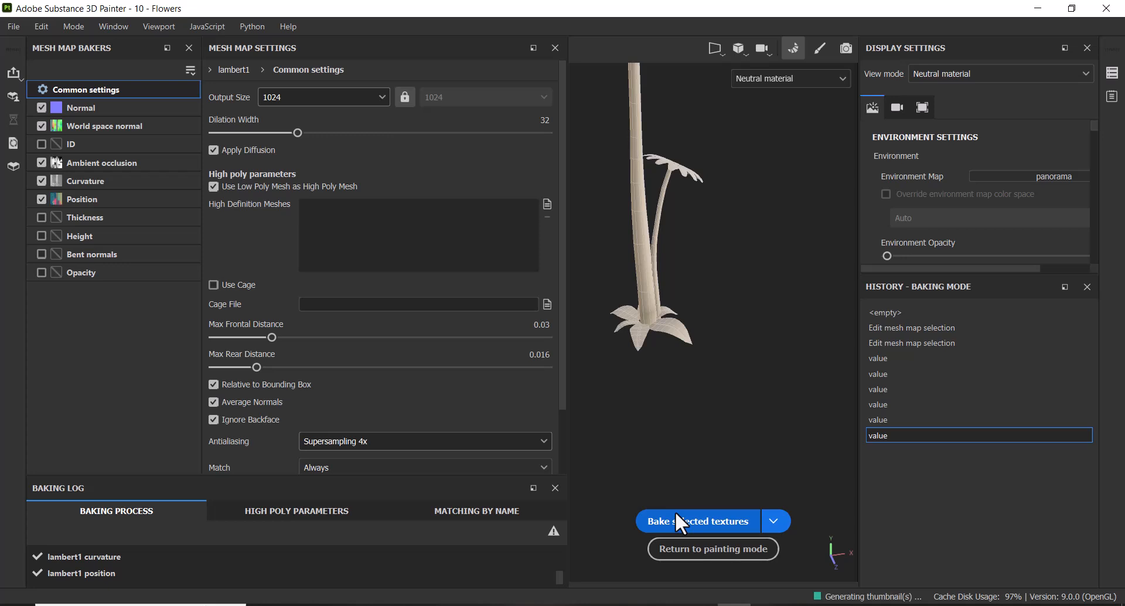
click(722, 550)
scroll(643, 443, up, 3)
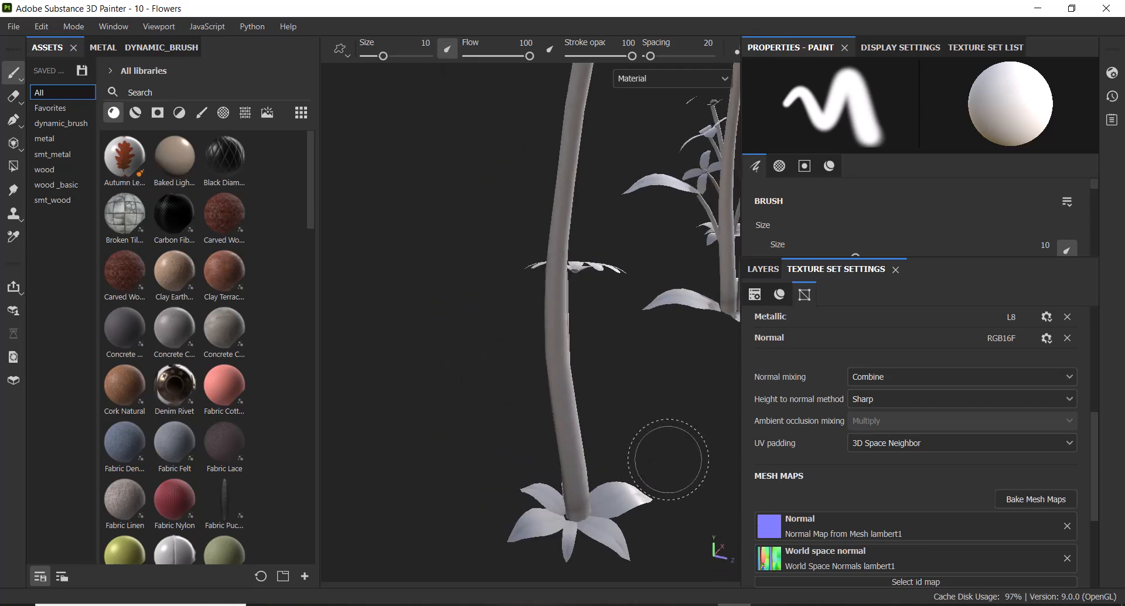
key(Tab)
Step: Examine the rebaked shading on the stems and base leaves across the row of plants
alt+drag(715, 515, 586, 293)
alt+right_drag(586, 293, 645, 398)
alt+drag(644, 398, 656, 443)
alt+right_drag(656, 443, 653, 423)
mouse_move(653, 423)
alt+middle_down()
mouse_move(677, 381)
mouse_move(700, 392)
alt+middle_up()
alt+right_drag(701, 392, 709, 428)
alt+drag(673, 471, 691, 452)
alt+right_drag(691, 452, 678, 419)
alt+drag(678, 420, 750, 342)
mouse_move(750, 343)
alt+middle_down()
mouse_move(650, 412)
mouse_move(577, 436)
alt+middle_up()
mouse_move(674, 375)
alt+middle_down()
mouse_move(475, 424)
mouse_move(689, 384)
mouse_move(487, 457)
mouse_move(615, 401)
alt+middle_up()
alt+drag(828, 407, 703, 379)
alt+middle_drag(703, 379, 539, 475)
alt+middle_drag(711, 400, 552, 339)
mouse_move(621, 305)
alt+middle_down()
mouse_move(641, 250)
mouse_move(509, 136)
alt+middle_up()
alt+middle_drag(498, 358, 726, 304)
mouse_move(726, 304)
alt+mouse_down()
mouse_move(833, 289)
mouse_move(814, 324)
mouse_move(715, 319)
alt+mouse_up()
alt+middle_drag(642, 390, 931, 270)
scroll(828, 341, down, 1)
alt+middle_drag(738, 329, 910, 400)
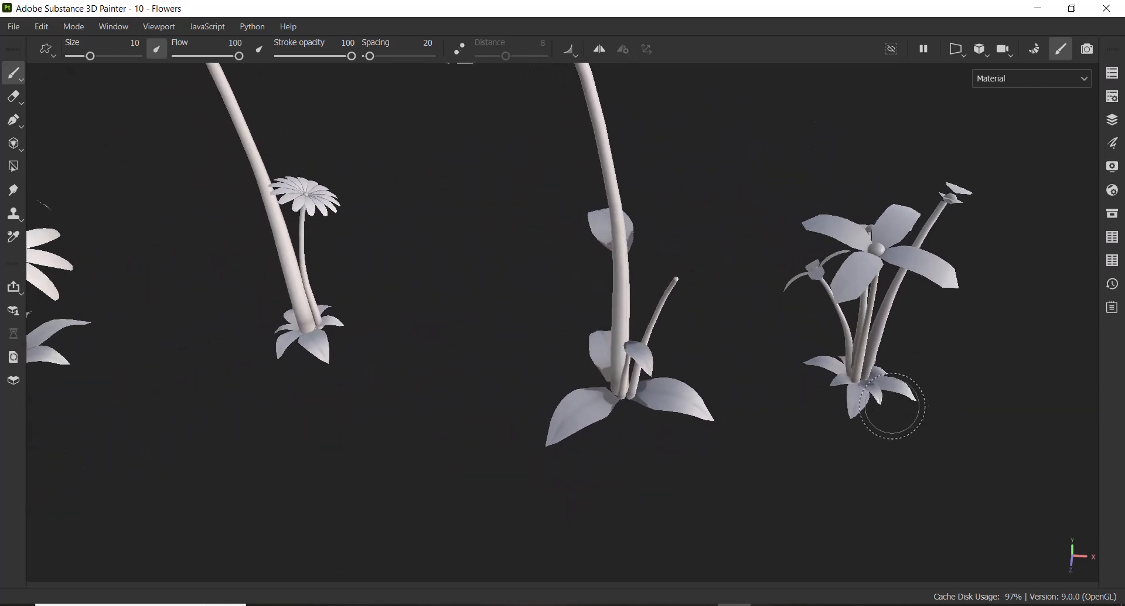
Step: Inspect the rebaked shading where the four-petalled plant's stems meet its base leaves
alt+drag(898, 400, 824, 407)
alt+middle_drag(822, 422, 644, 225)
alt+middle_drag(609, 409, 494, 327)
alt+right_drag(494, 327, 595, 414)
alt+middle_drag(595, 414, 518, 356)
alt+right_drag(519, 356, 595, 351)
mouse_move(596, 352)
alt+middle_down()
mouse_move(625, 351)
mouse_move(495, 427)
alt+middle_up()
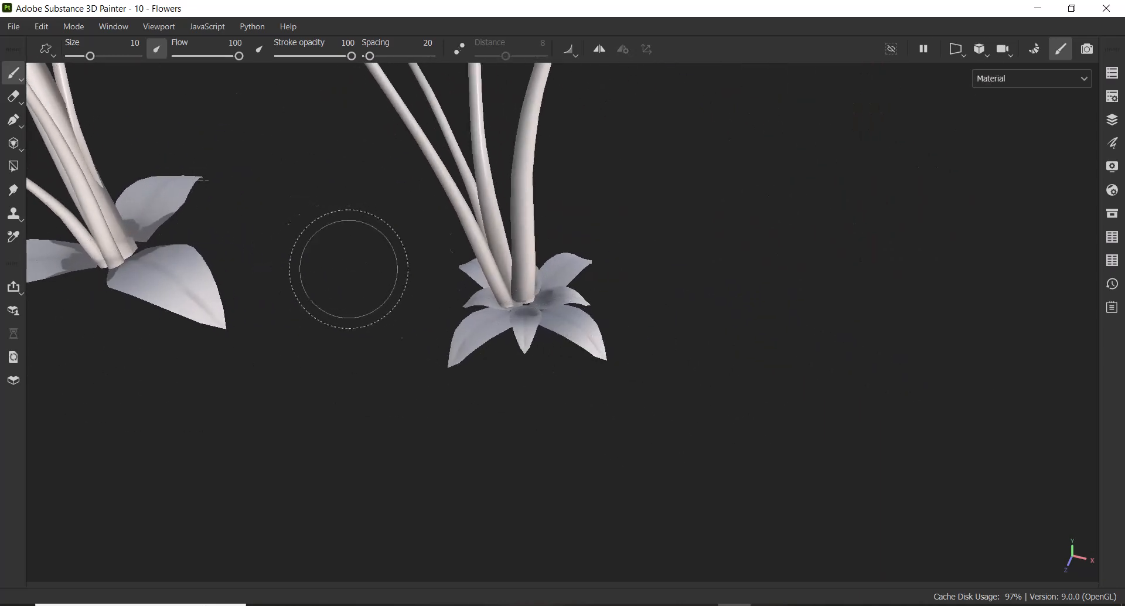
alt+drag(635, 285, 542, 289)
alt+right_drag(542, 289, 688, 354)
alt+middle_drag(688, 354, 633, 359)
alt+right_drag(632, 359, 674, 377)
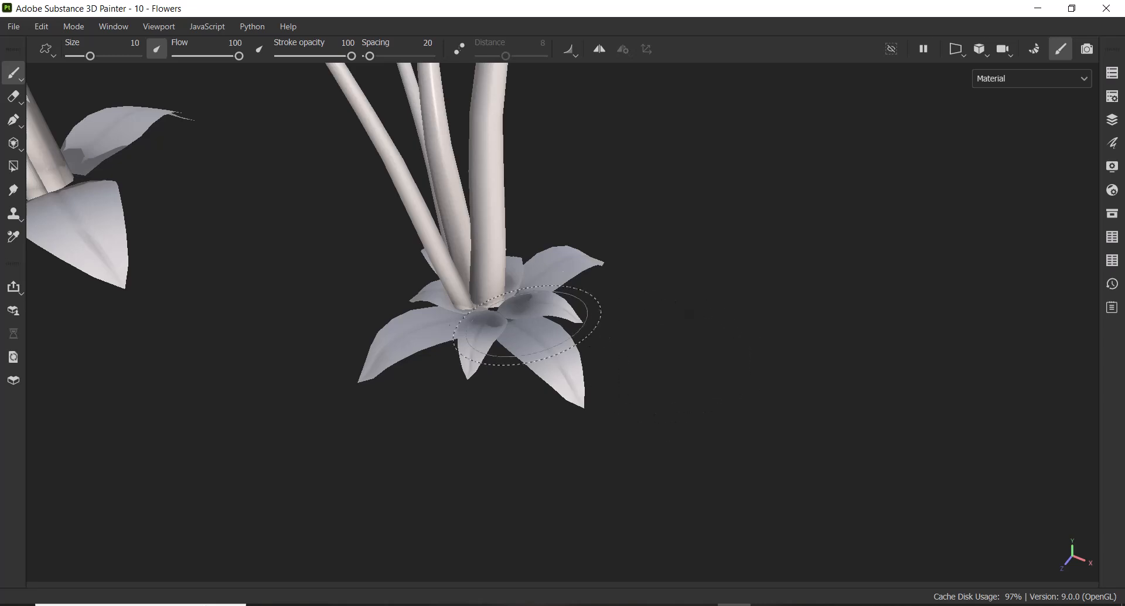
alt+drag(558, 334, 621, 376)
mouse_move(542, 319)
alt+mouse_down()
mouse_move(633, 309)
mouse_move(507, 350)
alt+mouse_up()
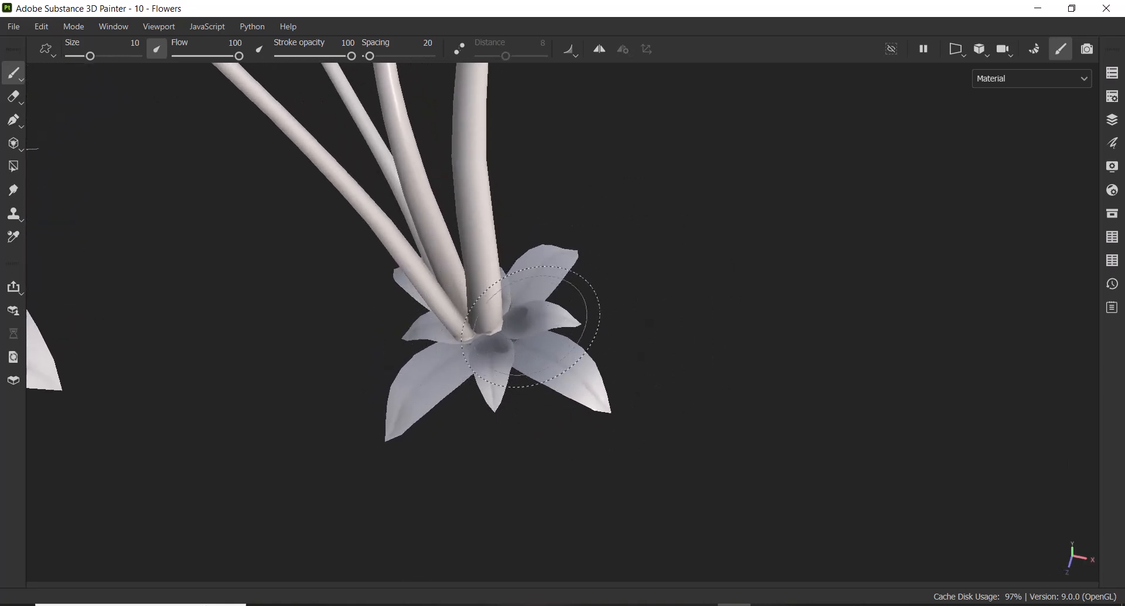
mouse_move(507, 320)
alt+mouse_down()
mouse_move(477, 377)
mouse_move(415, 326)
mouse_move(628, 305)
mouse_move(580, 319)
alt+mouse_up()
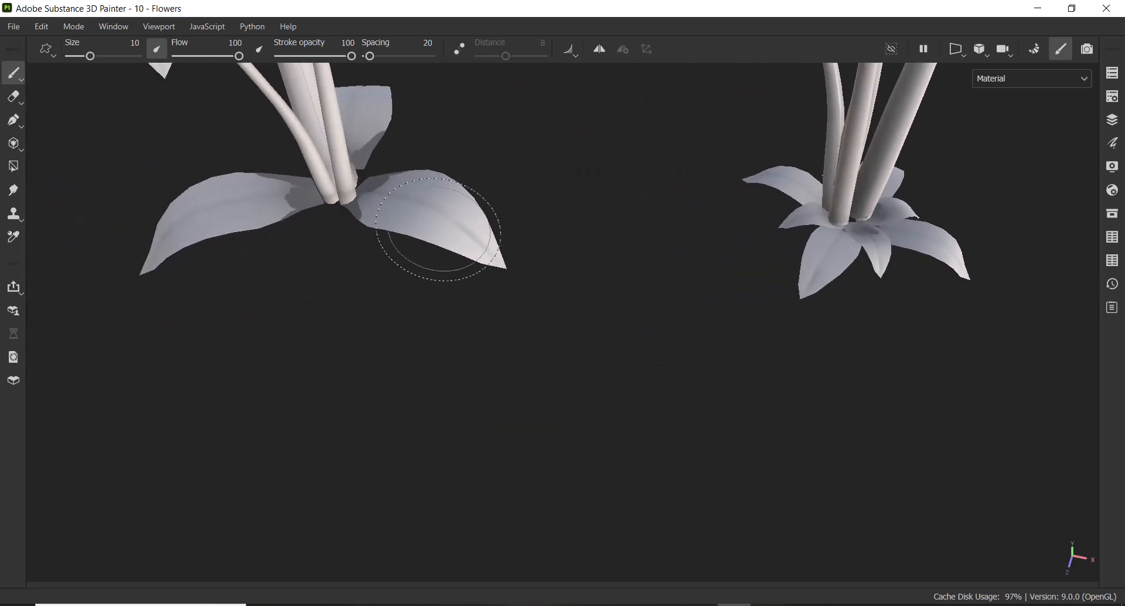
Step: Check the rebaked shading at the stem bases of the broad-petalled plant, the tall daisy and the multi-flower plant
alt+drag(422, 244, 615, 276)
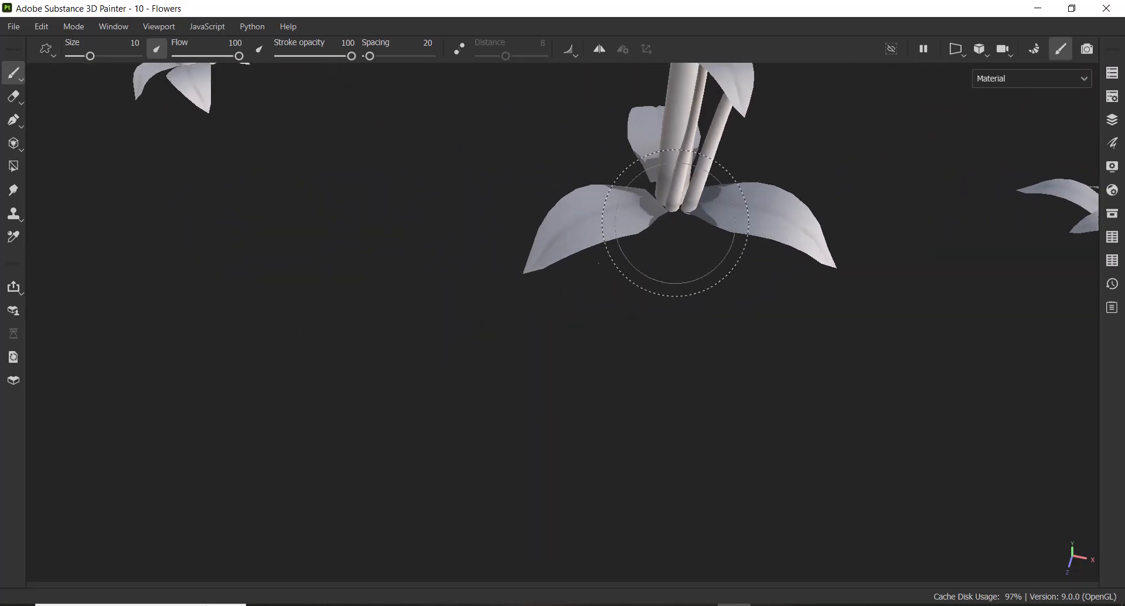
alt+right_drag(555, 246, 562, 293)
mouse_move(562, 294)
alt+middle_down()
mouse_move(797, 434)
mouse_move(833, 412)
alt+middle_up()
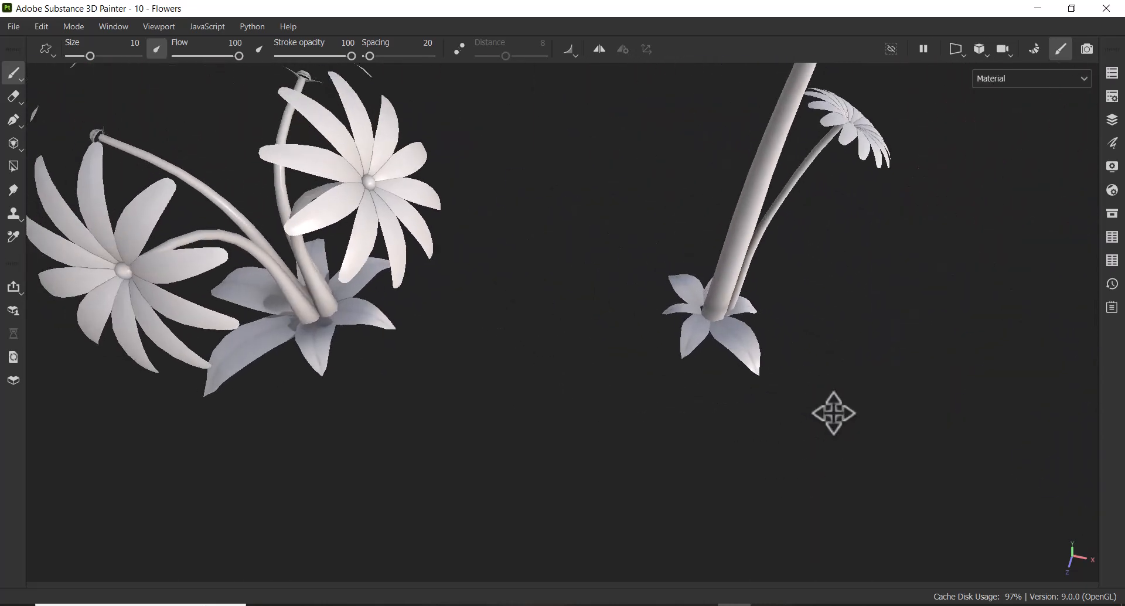
alt+drag(526, 397, 564, 378)
alt+middle_drag(561, 424, 475, 364)
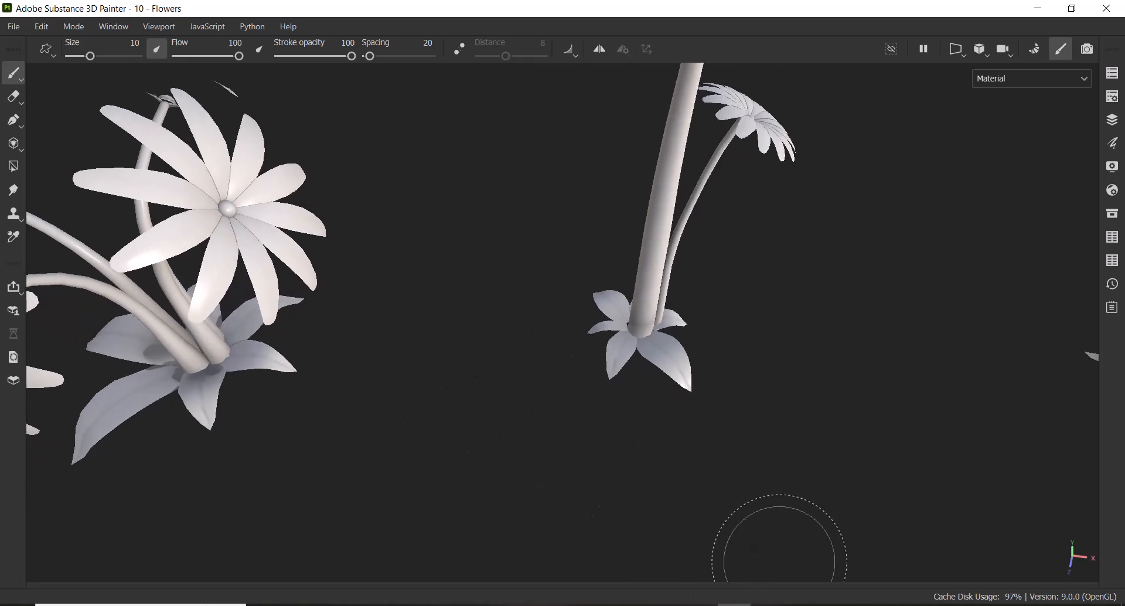
Step: Switch to Maya and select all the base leaves of the multi-flower plant, without the stems, to view their UV shells
click(736, 600)
alt+middle_drag(186, 295, 371, 273)
alt+right_drag(371, 272, 510, 463)
alt+middle_drag(408, 254, 300, 384)
alt+right_drag(301, 385, 369, 381)
alt+middle_drag(384, 324, 384, 420)
alt+right_drag(384, 420, 428, 477)
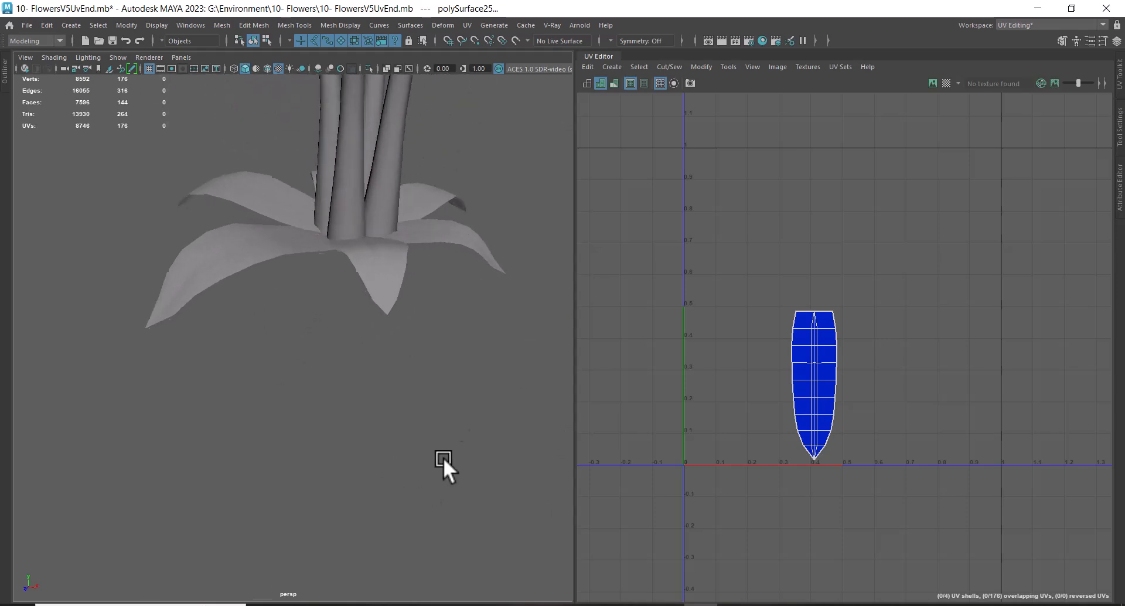
click(370, 264)
alt+right_drag(384, 369, 451, 453)
alt+drag(452, 453, 461, 410)
alt+right_drag(523, 426, 263, 257)
alt+middle_drag(314, 245, 343, 327)
drag(454, 272, 258, 399)
alt+drag(341, 388, 420, 194)
ctrl+drag(241, 285, 238, 283)
alt+drag(381, 328, 492, 428)
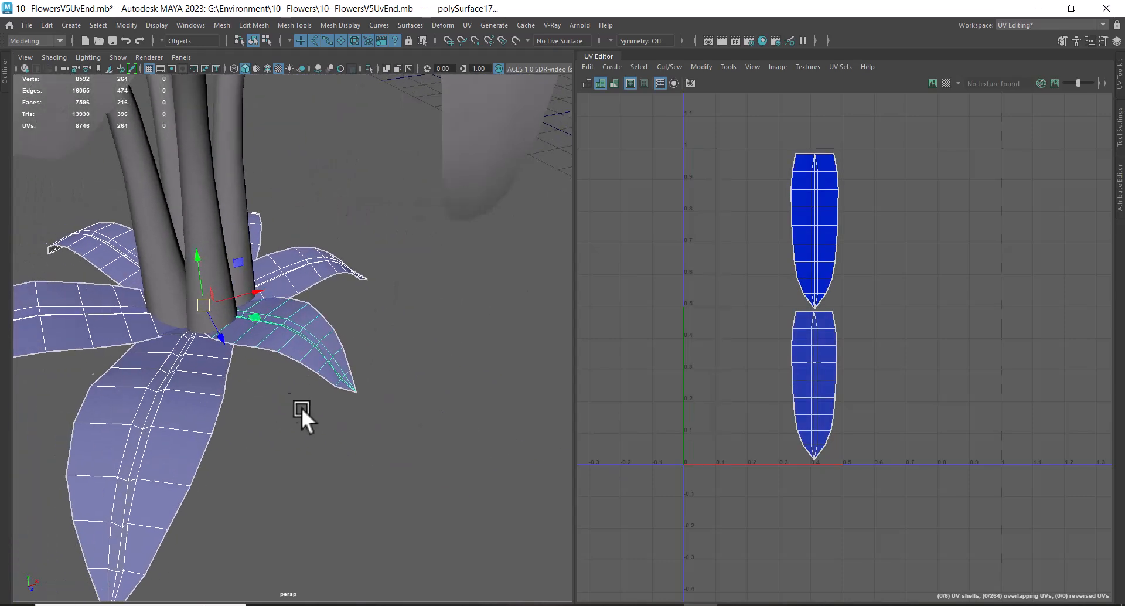
Step: Select the long front base leaf and its shorter neighbour in turn to compare their separate UV shells
alt+right_drag(299, 407, 344, 424)
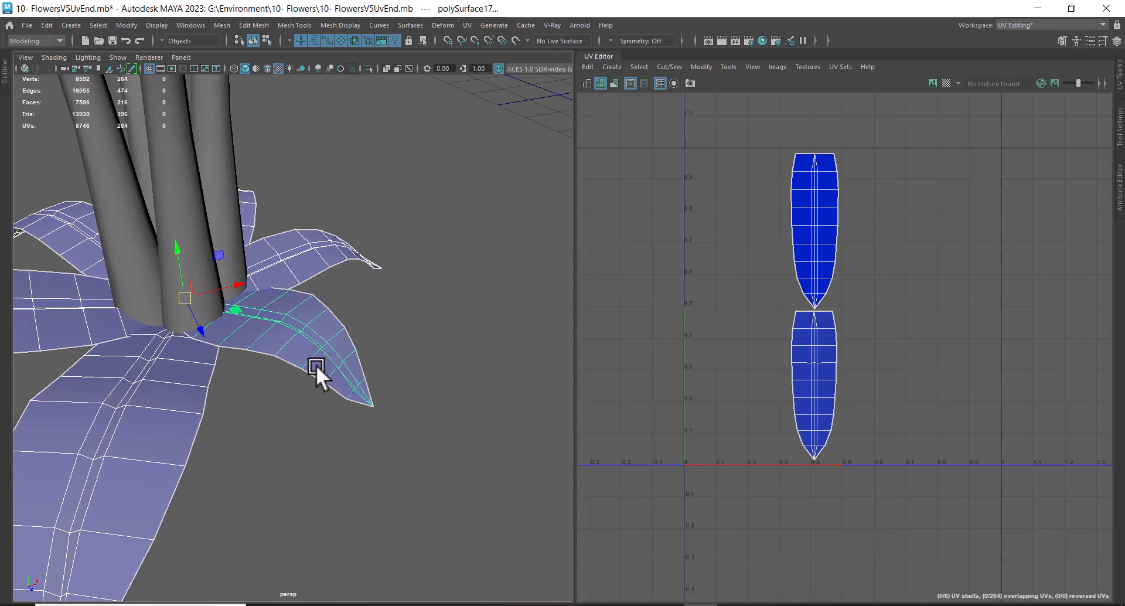
click(167, 388)
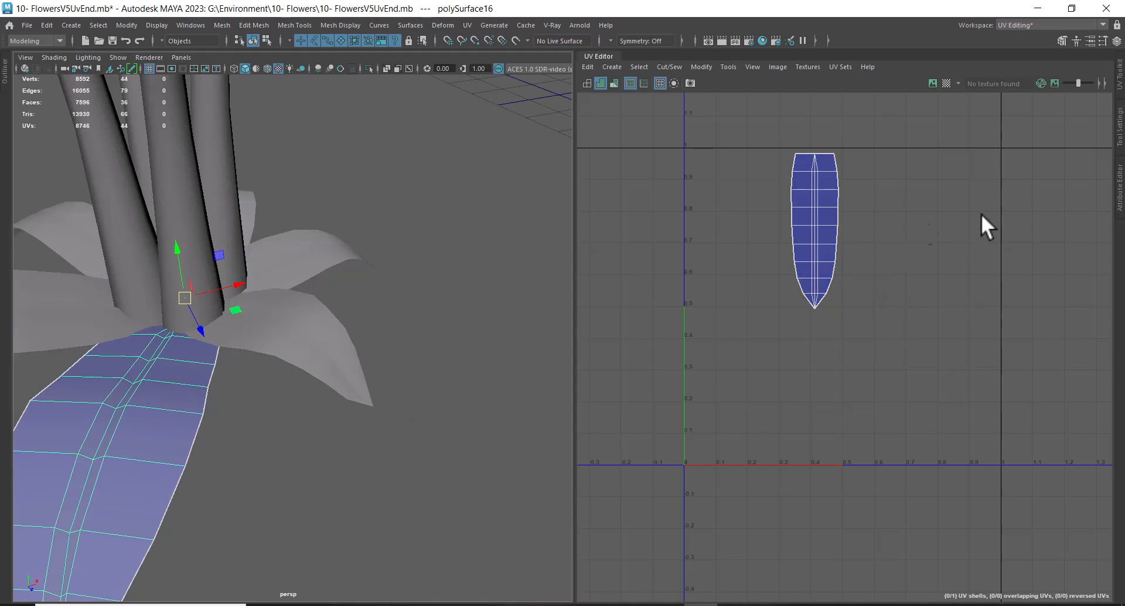
click(245, 335)
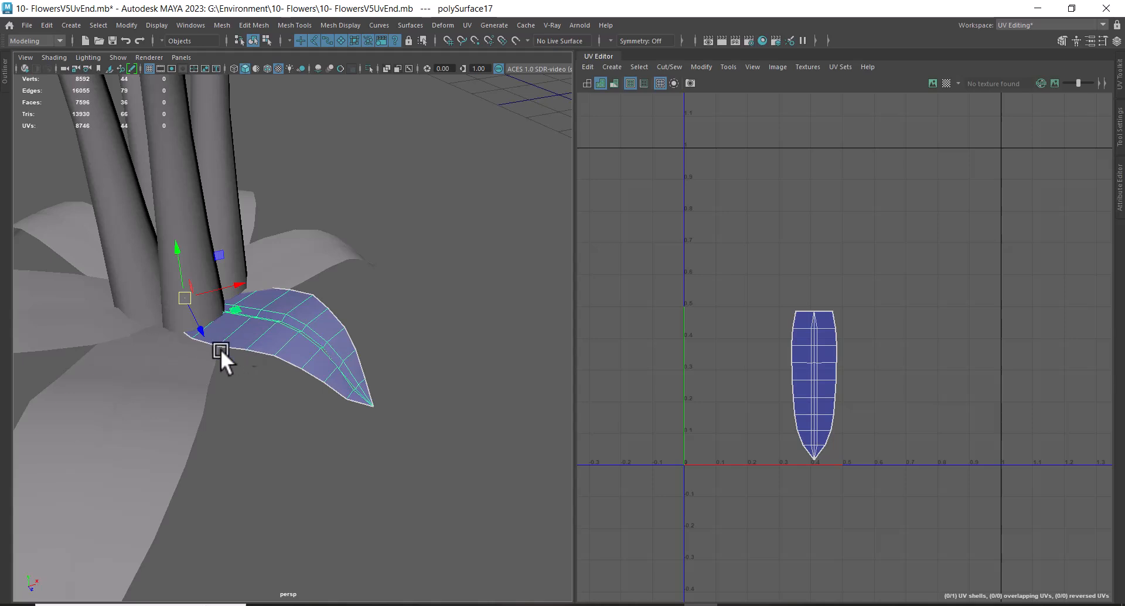
click(166, 358)
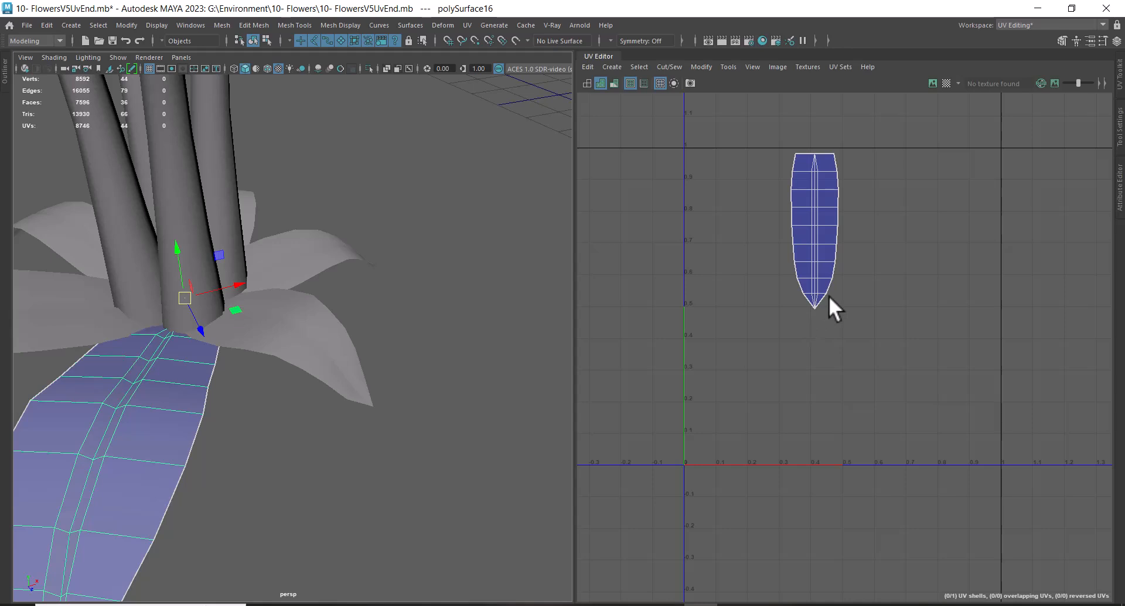
Step: Select neighbouring base leaves around the multi-flower plant in turn to compare their separate UV shells
click(308, 348)
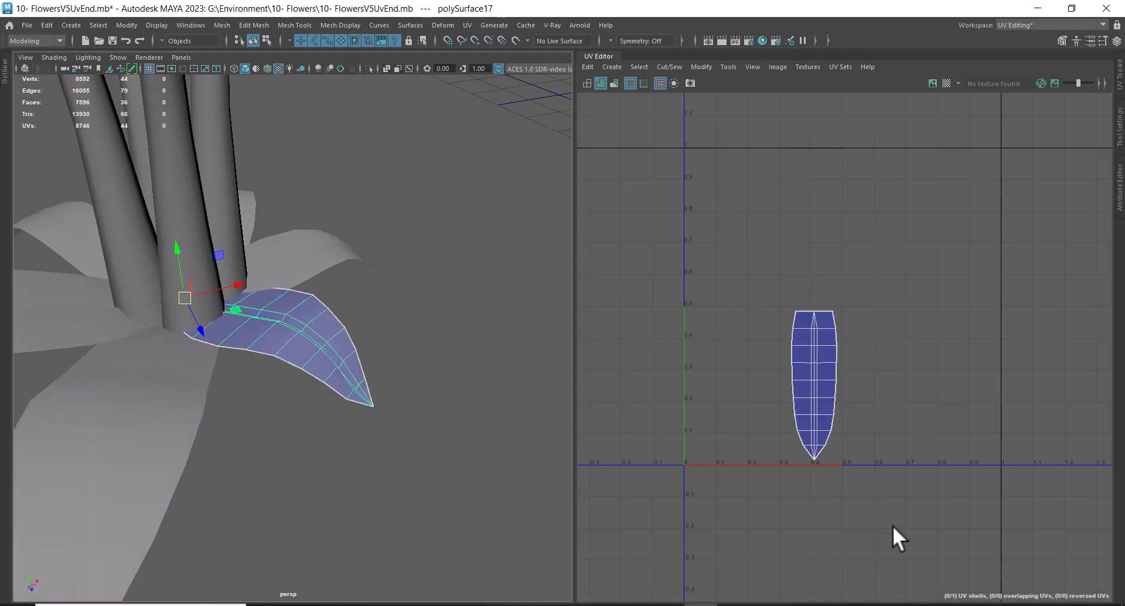
click(171, 421)
alt+drag(359, 472, 297, 430)
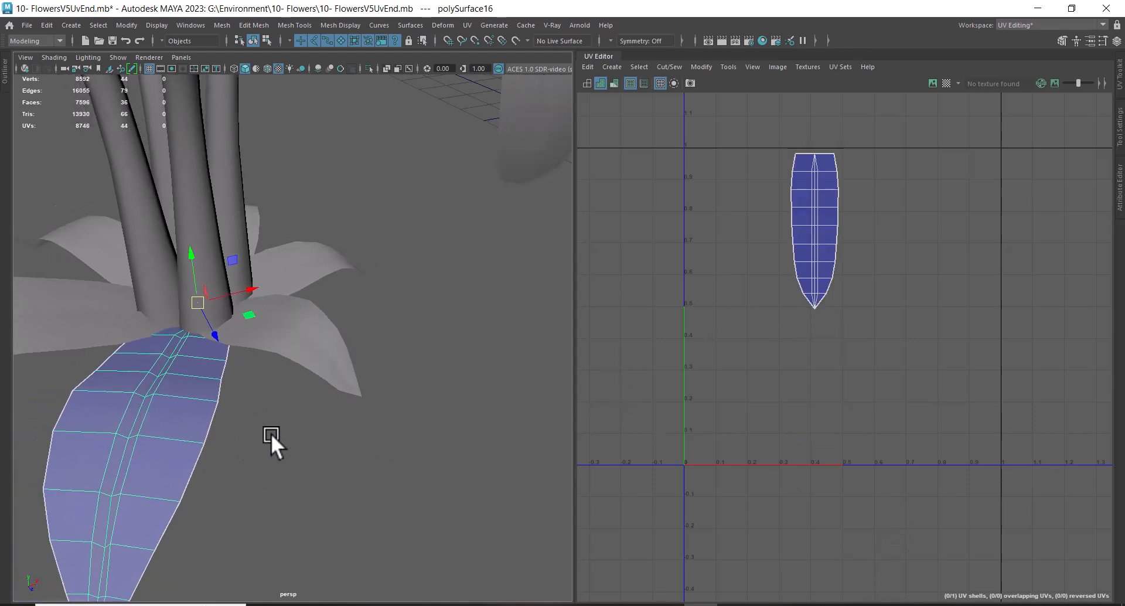
alt+drag(168, 399, 245, 338)
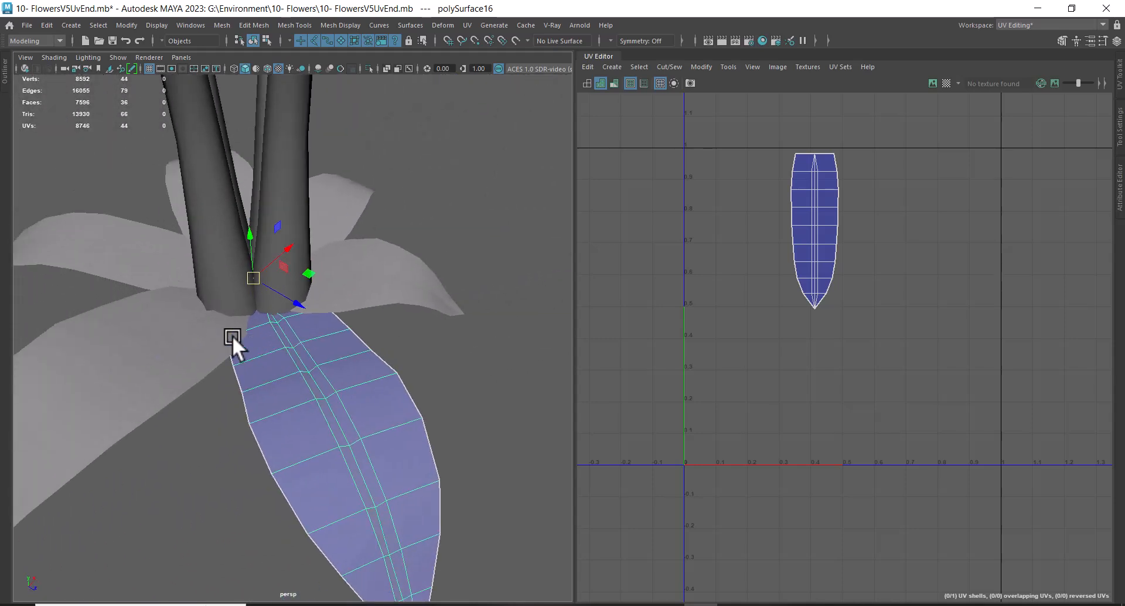
click(181, 333)
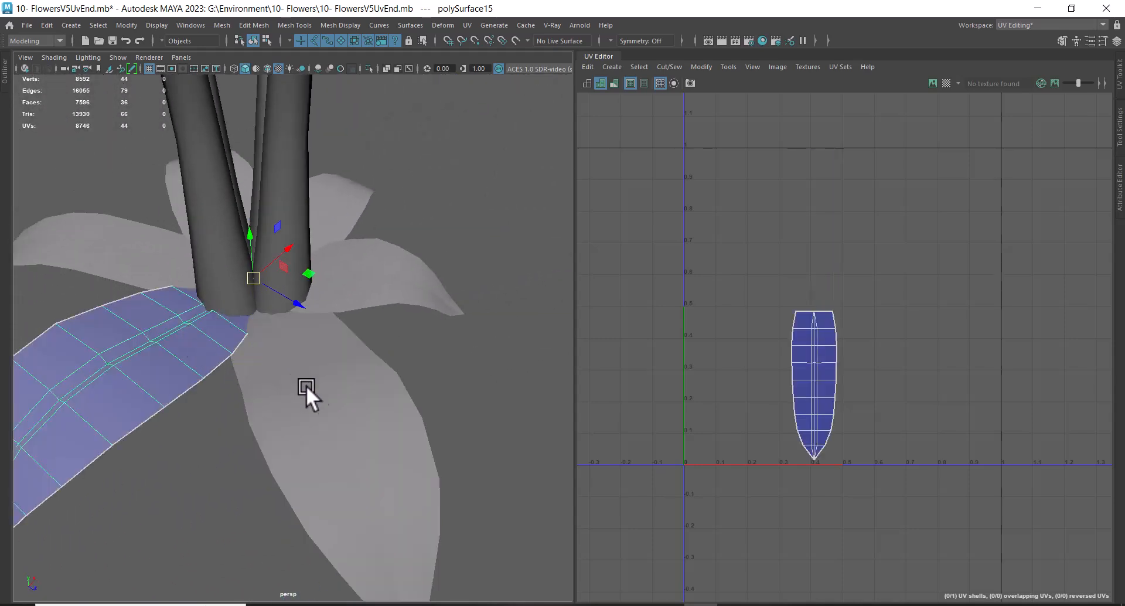
click(317, 396)
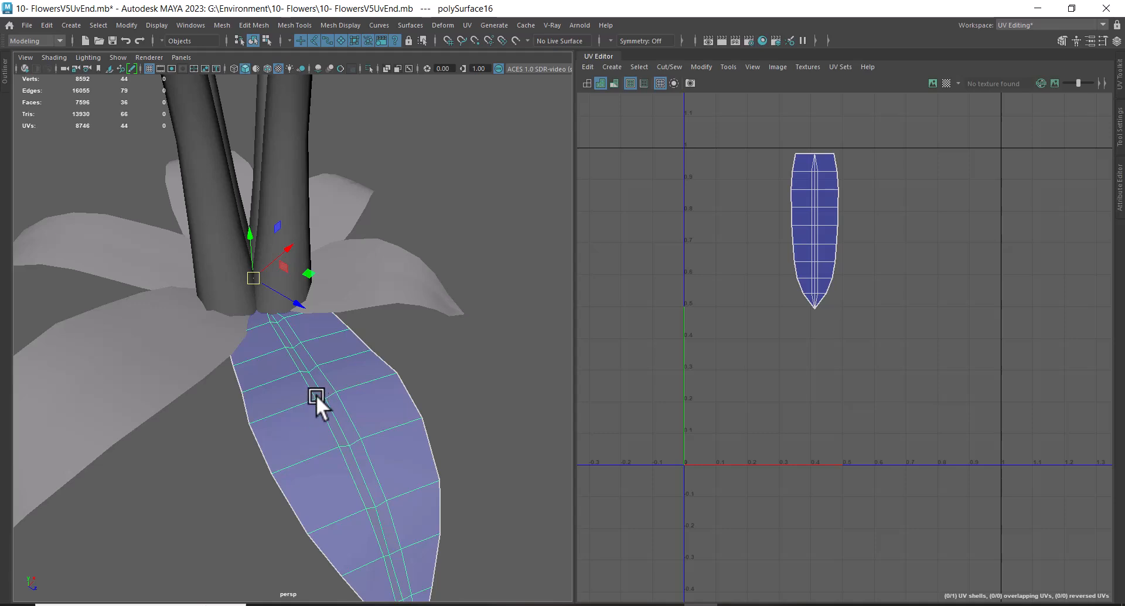
alt+drag(143, 269, 262, 437)
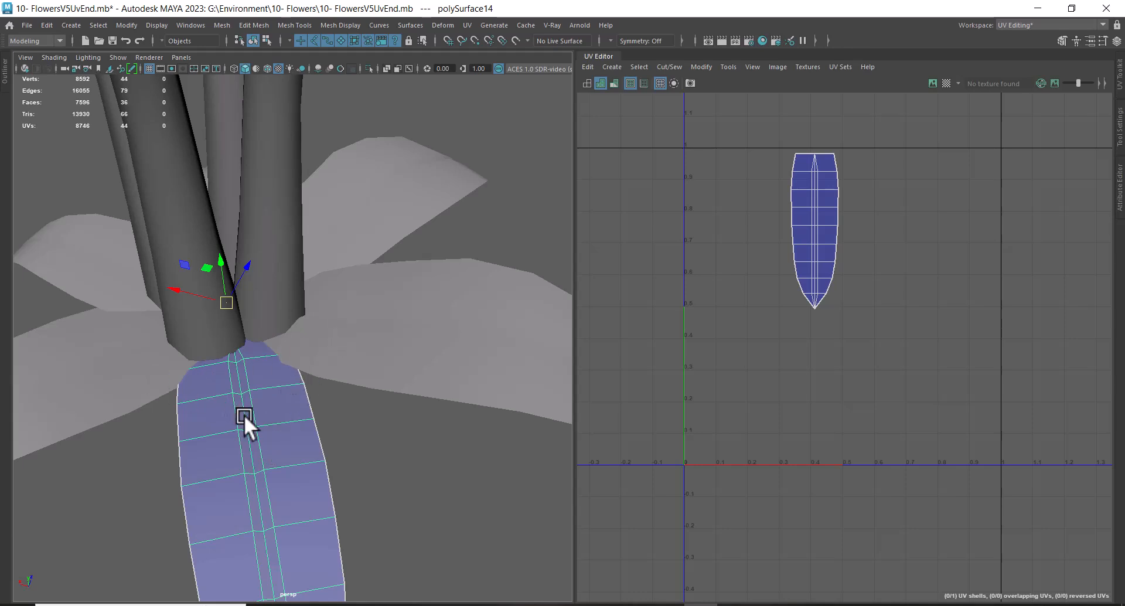
alt+drag(244, 417, 403, 489)
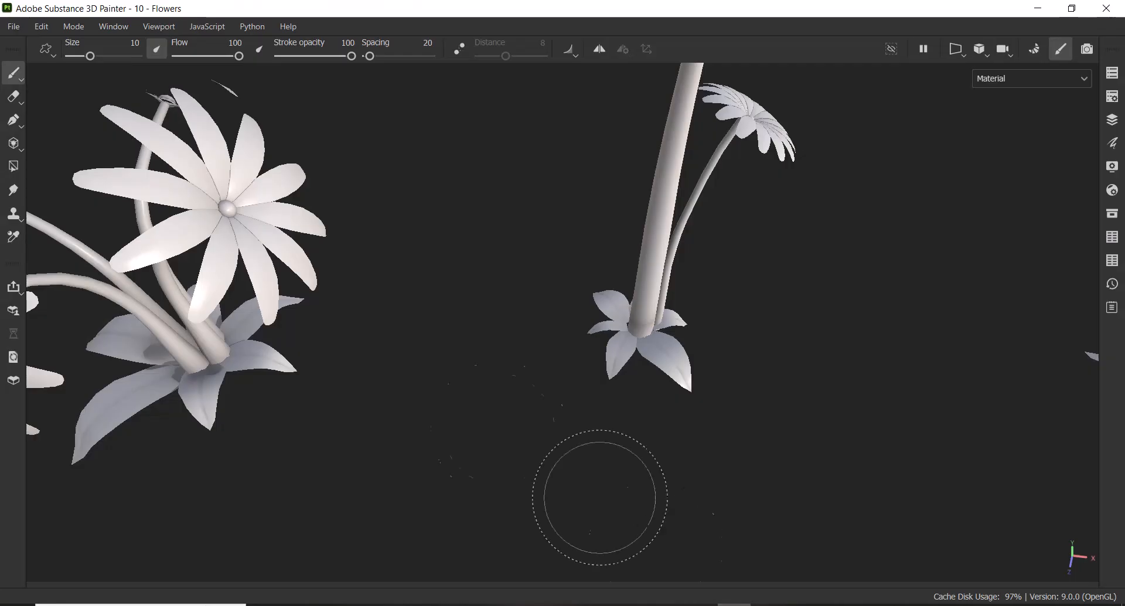
Step: Switch to Substance 3D Painter and examine the rebaked shading of the multi-flower plant's leaves and stems
mouse_move(588, 490)
alt+mouse_down()
mouse_move(307, 376)
mouse_move(389, 414)
mouse_move(442, 488)
alt+mouse_up()
alt+middle_drag(537, 461, 560, 188)
alt+drag(560, 188, 542, 396)
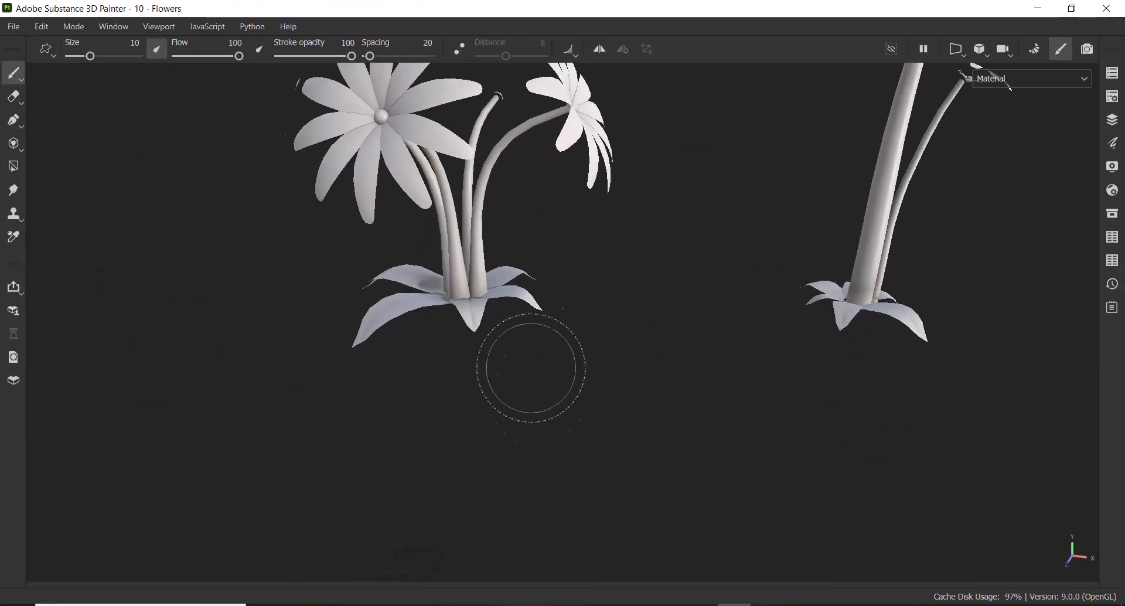
alt+right_drag(543, 396, 653, 469)
alt+drag(652, 469, 589, 443)
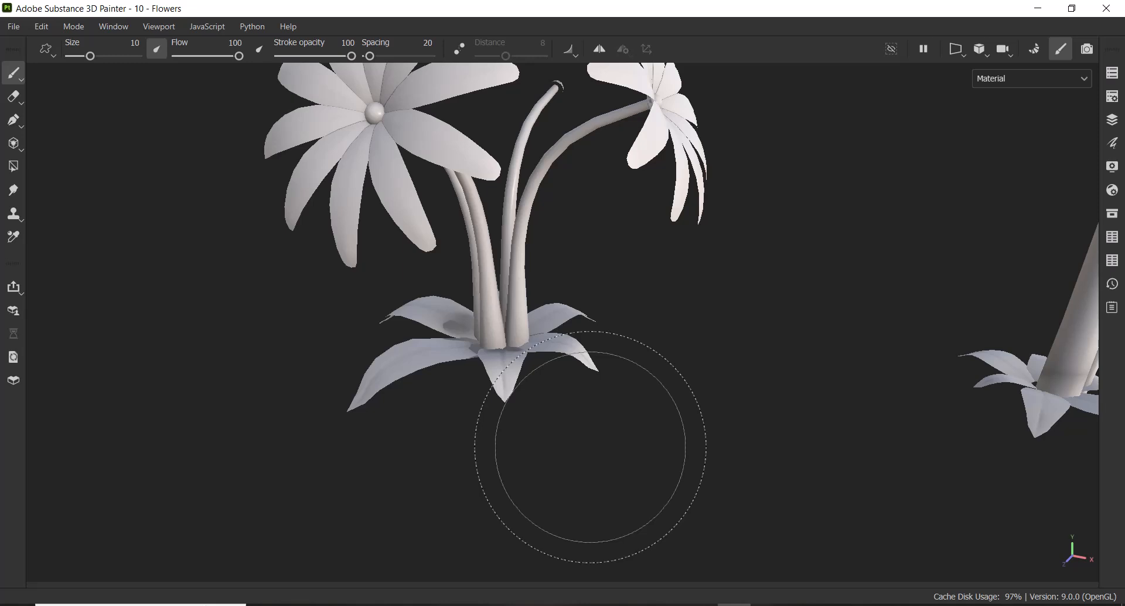
Step: Examine the baked shadows close up where the multi-flower plant's stems meet its base leaves
mouse_move(725, 454)
alt+mouse_down()
mouse_move(713, 469)
mouse_move(621, 483)
alt+mouse_up()
alt+middle_drag(621, 484, 550, 463)
mouse_move(550, 463)
alt+right_down()
mouse_move(538, 434)
mouse_move(566, 448)
alt+right_up()
alt+middle_drag(565, 448, 600, 474)
mouse_move(601, 474)
alt+mouse_down()
mouse_move(633, 455)
mouse_move(530, 351)
mouse_move(486, 375)
mouse_move(457, 359)
mouse_move(582, 350)
mouse_move(597, 367)
mouse_move(559, 316)
mouse_move(601, 337)
mouse_move(786, 301)
mouse_move(743, 402)
mouse_move(836, 472)
mouse_move(839, 399)
alt+mouse_up()
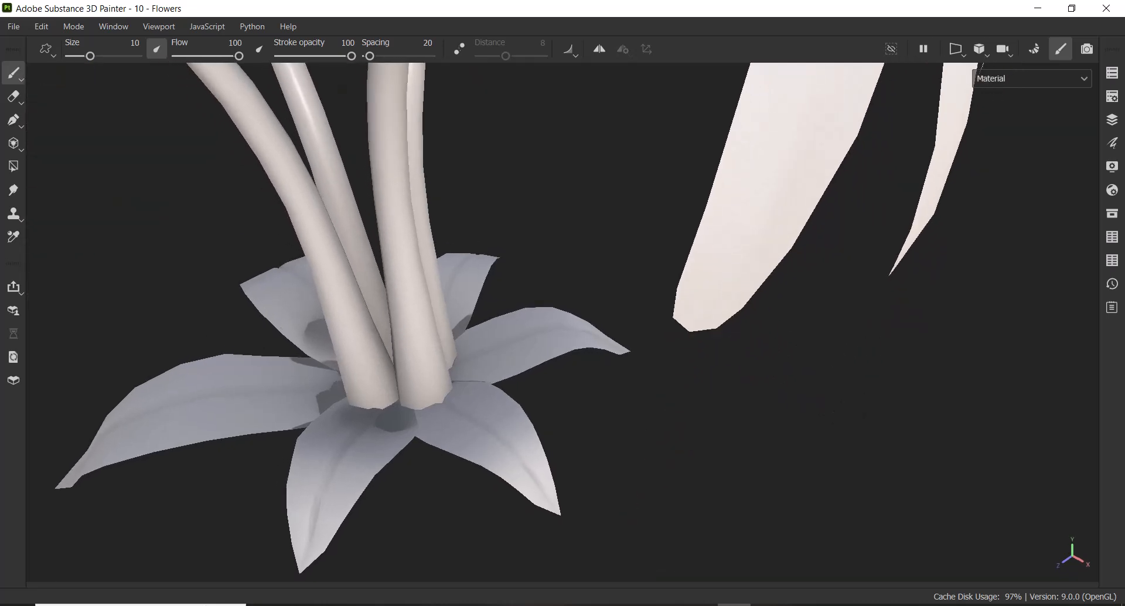
alt+middle_drag(585, 417, 694, 378)
mouse_move(695, 377)
alt+mouse_down()
mouse_move(686, 389)
mouse_move(707, 391)
alt+mouse_up()
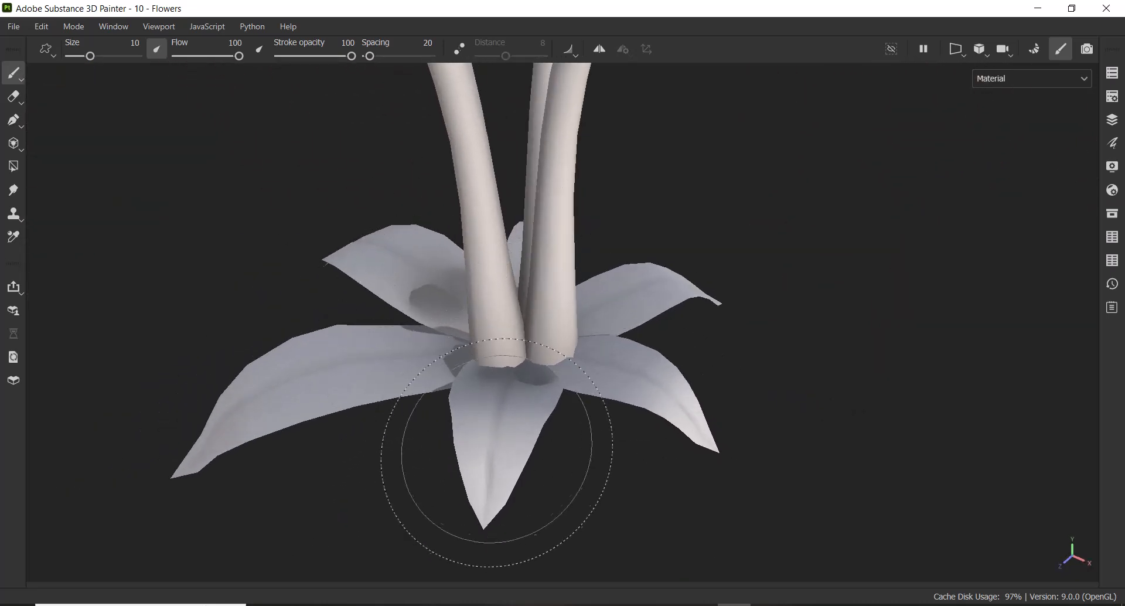
Step: Check the selected base leaf's UV shell in Maya, and return to Substance 3D Painter to view the whole multi-flower plant
click(699, 600)
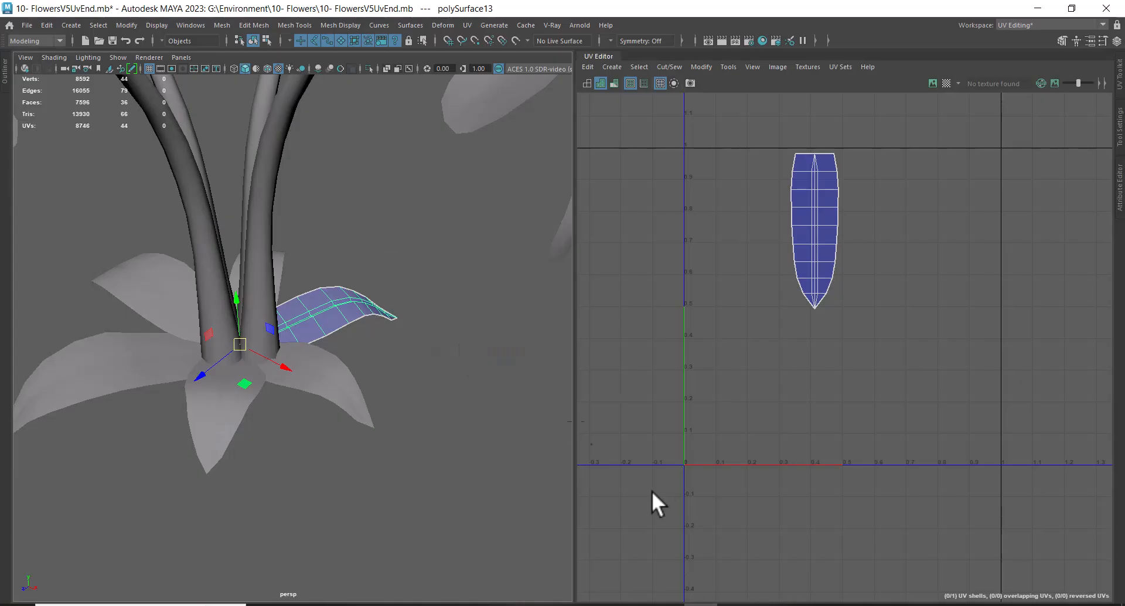
click(699, 600)
mouse_move(498, 241)
alt+right_down()
mouse_move(436, 204)
mouse_move(527, 259)
mouse_move(401, 168)
mouse_move(410, 176)
alt+right_up()
mouse_move(411, 176)
alt+middle_down()
mouse_move(418, 153)
mouse_move(383, 166)
alt+middle_up()
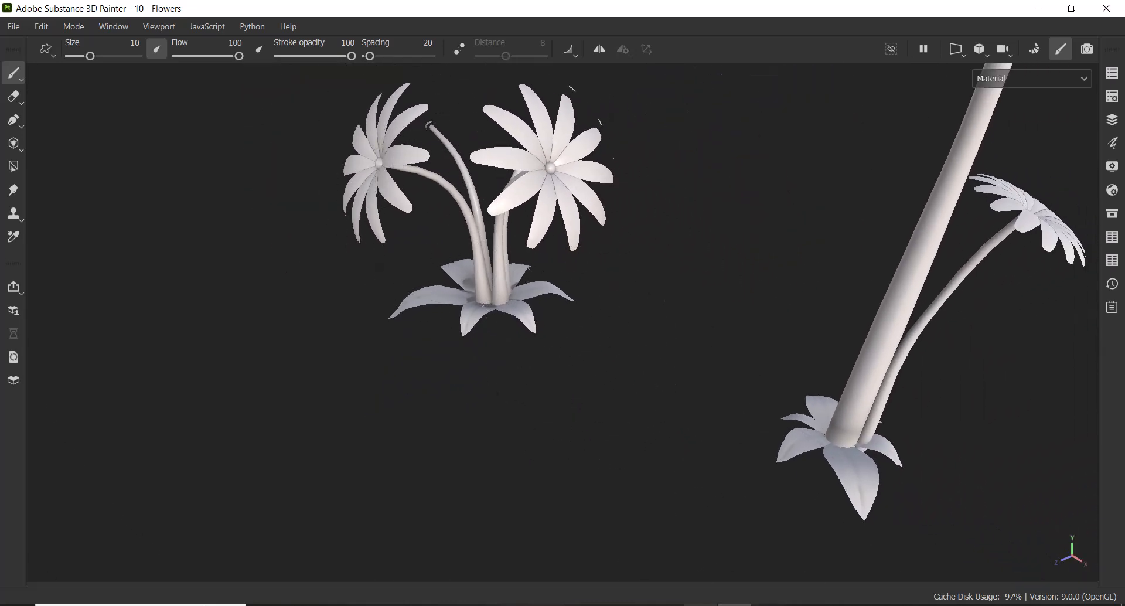
Step: Switch to Maya and select the short front base leaf together with the next two leaves to view their UV shells
mouse_move(700, 603)
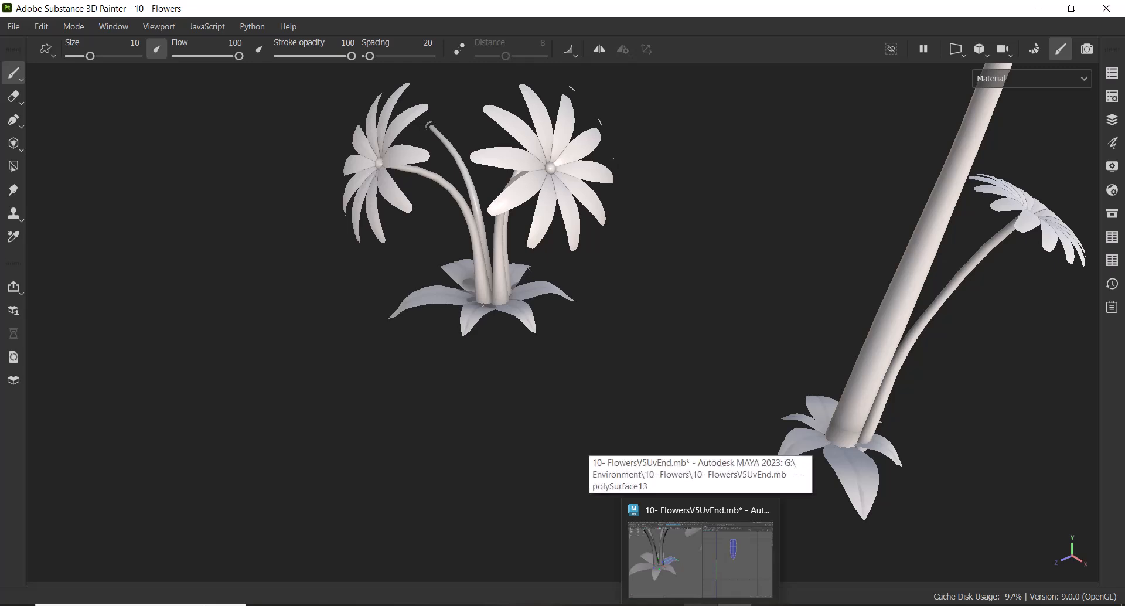
click(630, 553)
mouse_move(445, 463)
alt+mouse_down()
mouse_move(311, 422)
mouse_move(371, 441)
alt+mouse_up()
click(371, 442)
click(350, 353)
shift+click(268, 398)
alt+drag(353, 406, 191, 432)
click(198, 422)
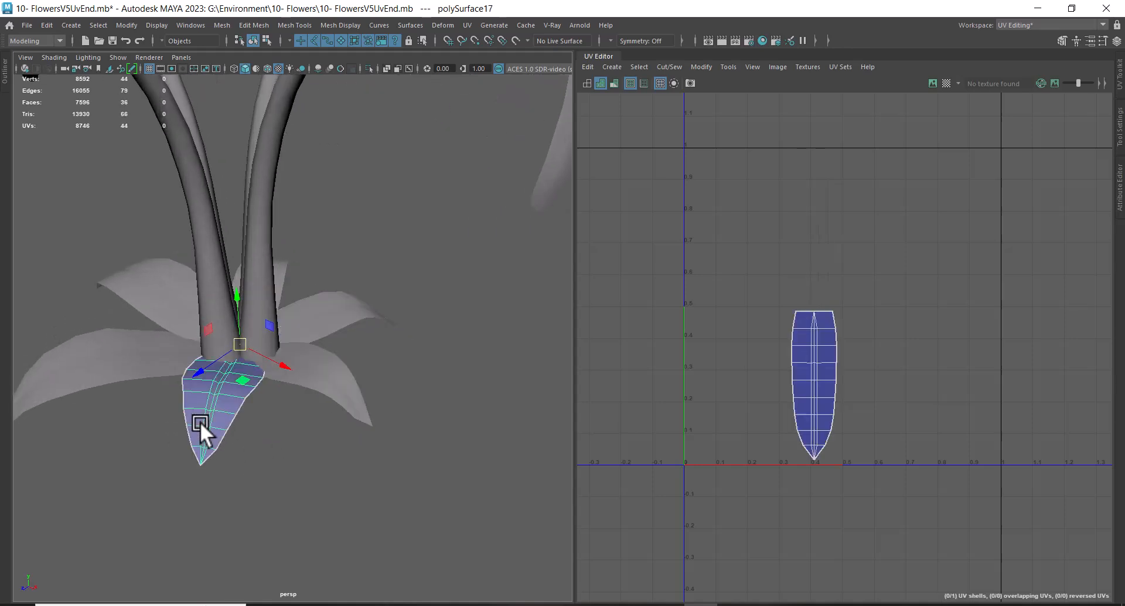
shift+click(106, 378)
shift+click(128, 287)
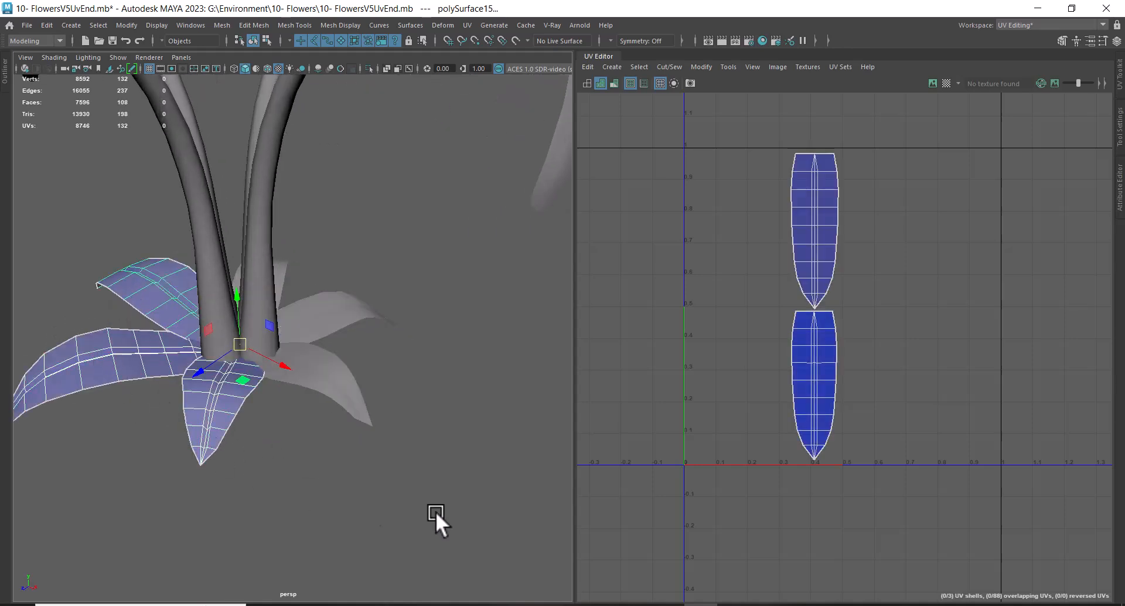
Step: Select the three adjacent leaves individually and the two alternating ones as a pair to compare separate and overlapping UV shells
click(377, 539)
click(211, 421)
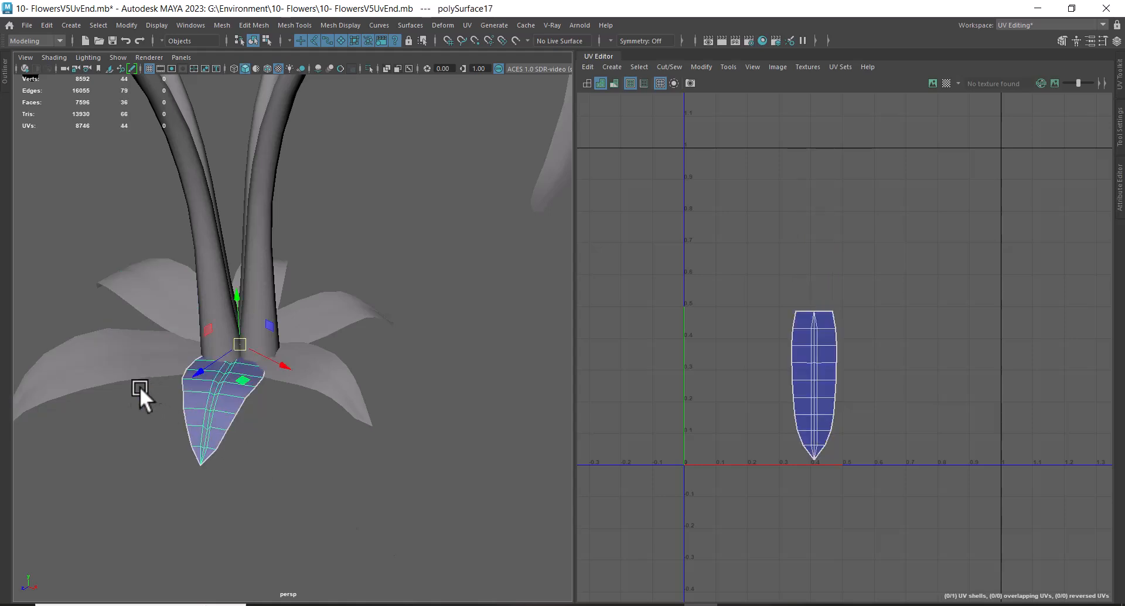
click(93, 370)
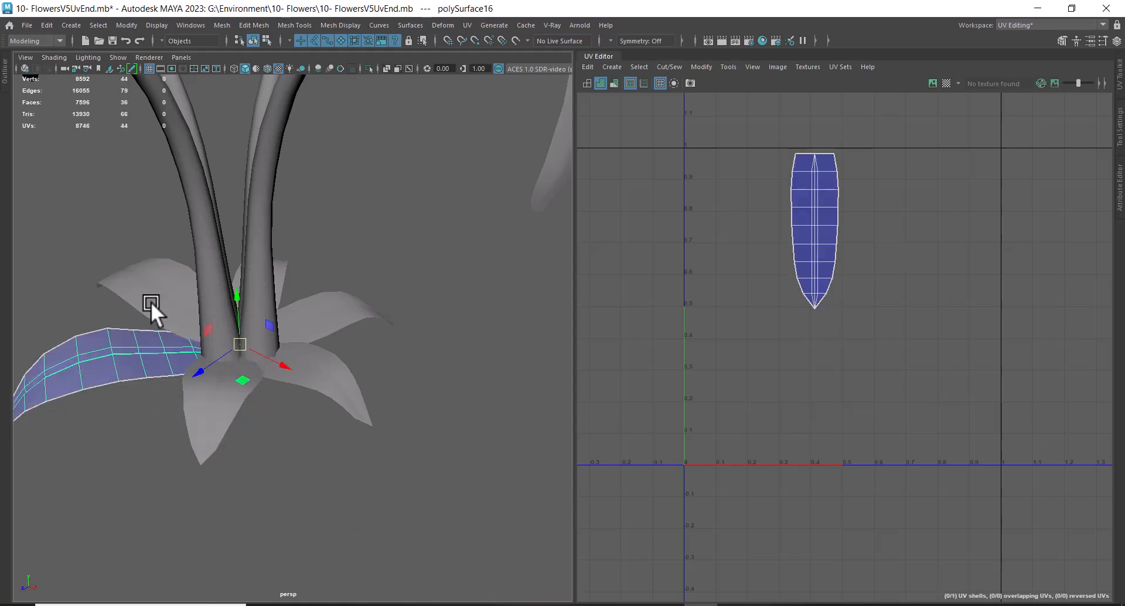
click(153, 290)
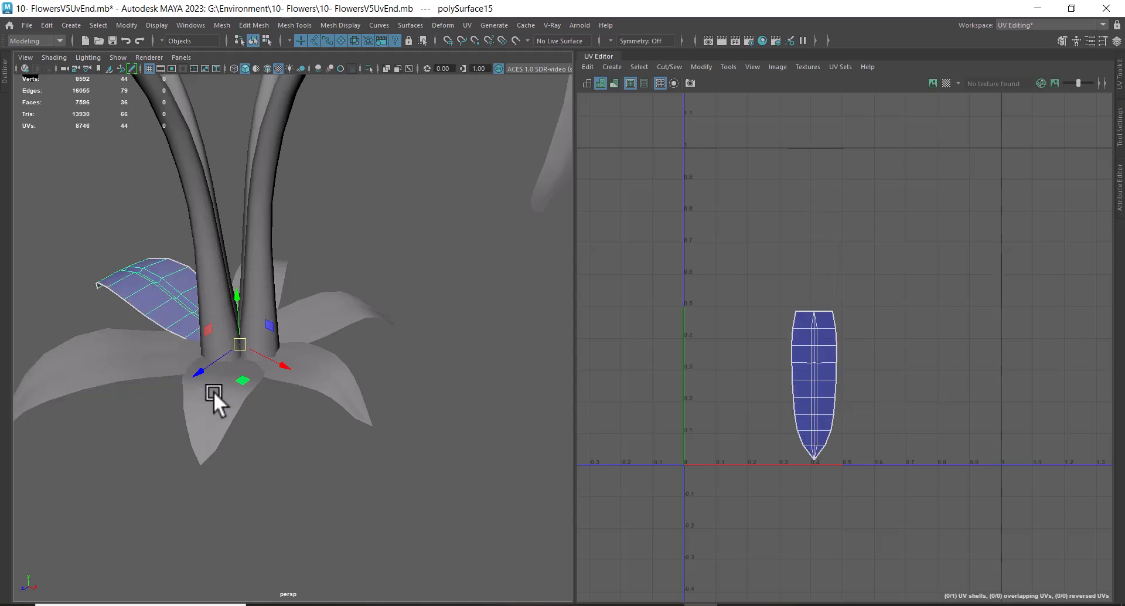
click(213, 389)
click(146, 302)
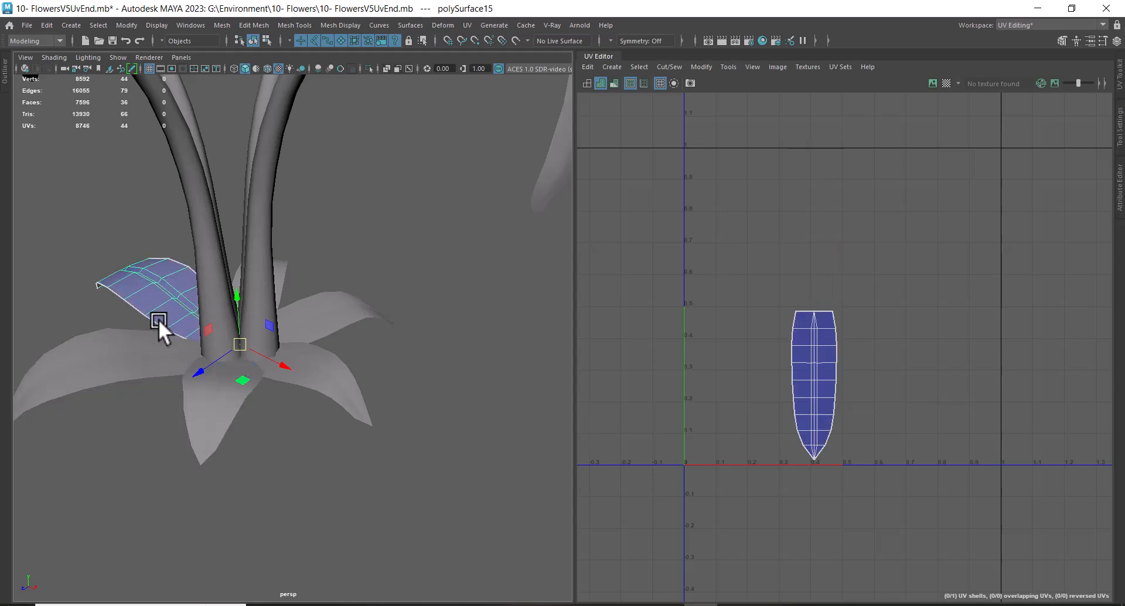
shift+click(209, 415)
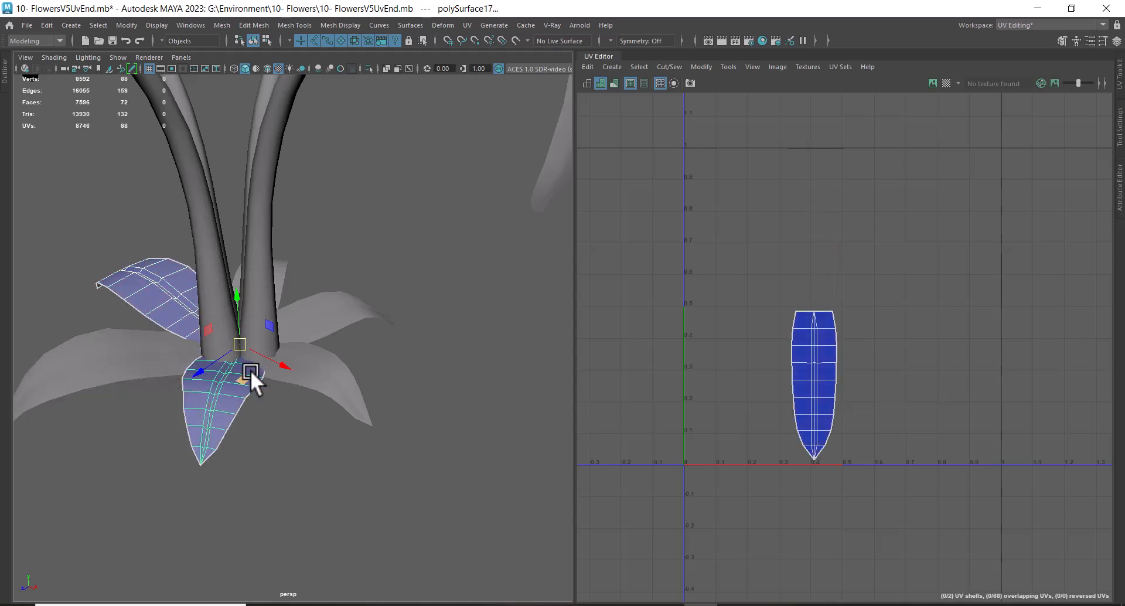
click(114, 361)
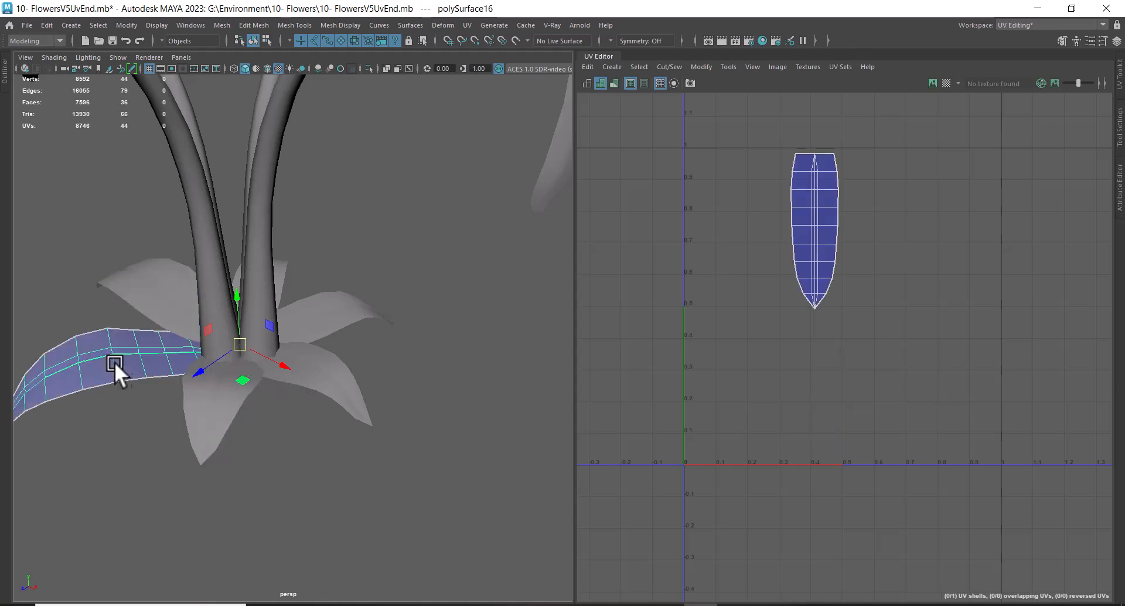
Step: Select the base-end UVs of the long leaf, and select all the plant's leaves and stems to view their UV shells
right_drag(820, 217, 920, 205)
drag(883, 120, 764, 357)
drag(335, 272, 90, 423)
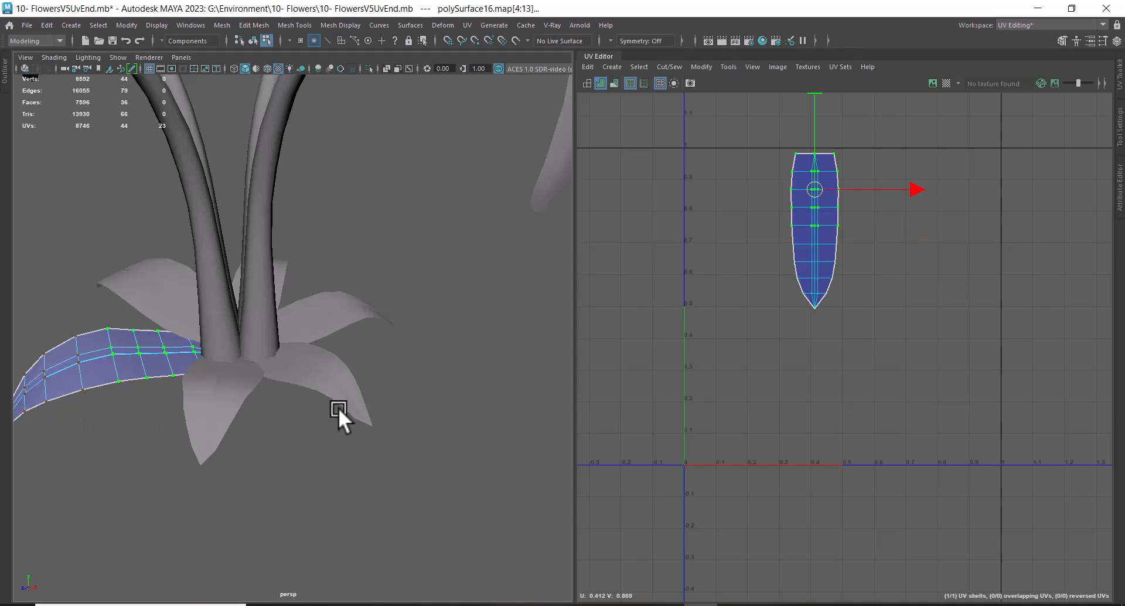
right_drag(216, 362, 316, 258)
drag(411, 272, 87, 443)
alt+right_drag(831, 266, 851, 315)
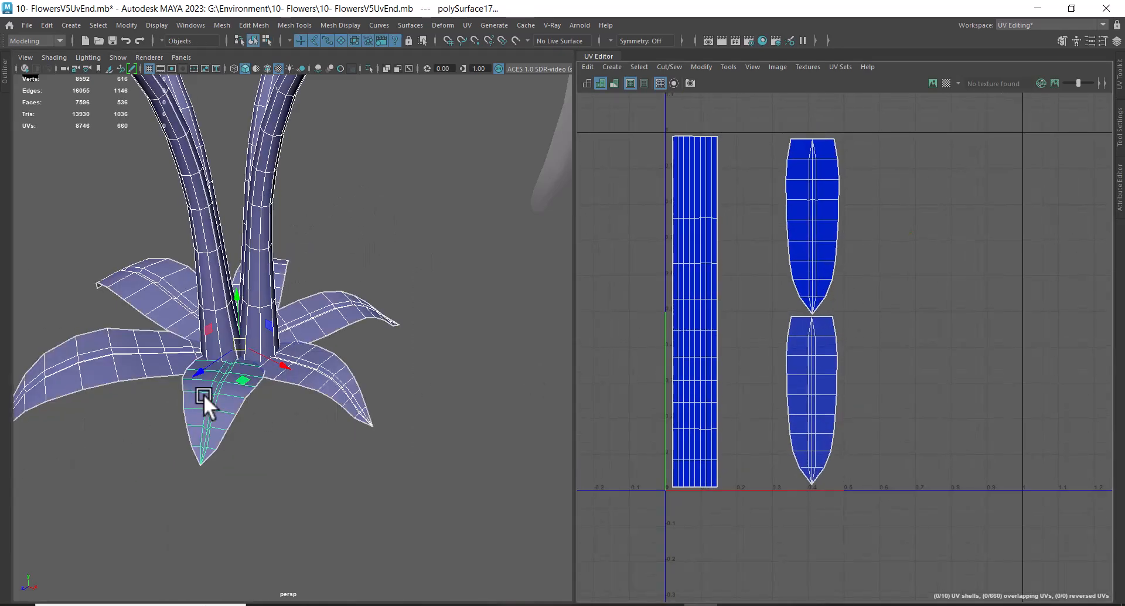
Step: Isolate the long leaf and the short front leaf, and move the long leaf's UV shell down onto the other shell
click(79, 375)
shift+click(203, 431)
right_drag(838, 181, 944, 183)
right_drag(818, 244, 912, 268)
drag(813, 140, 817, 302)
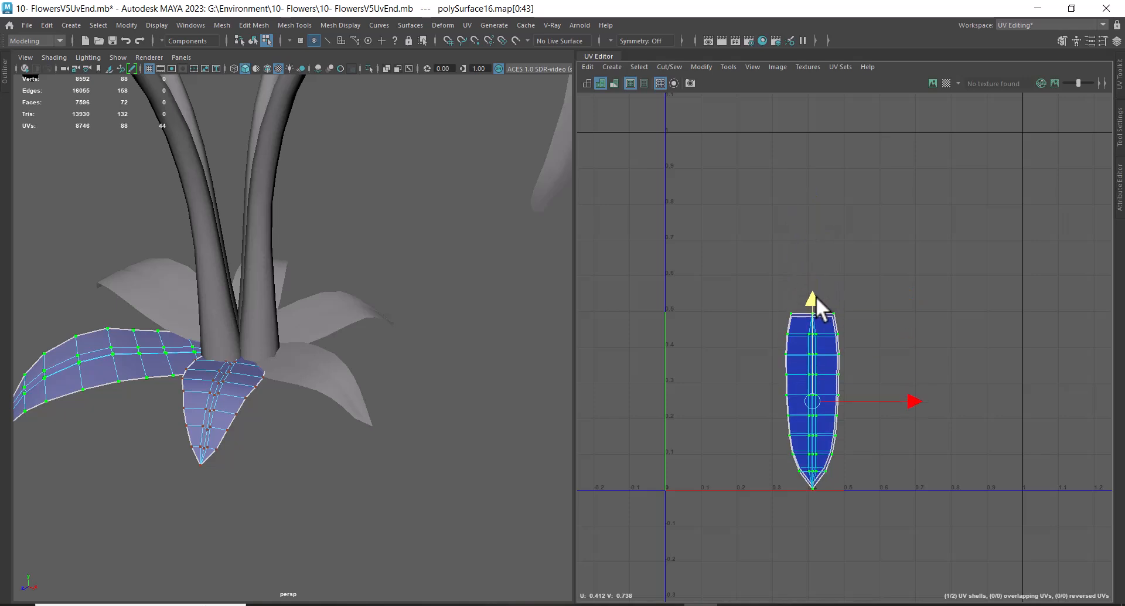
scroll(817, 302, up, 3)
scroll(842, 346, up, 1)
scroll(842, 346, up, 2)
drag(774, 439, 776, 450)
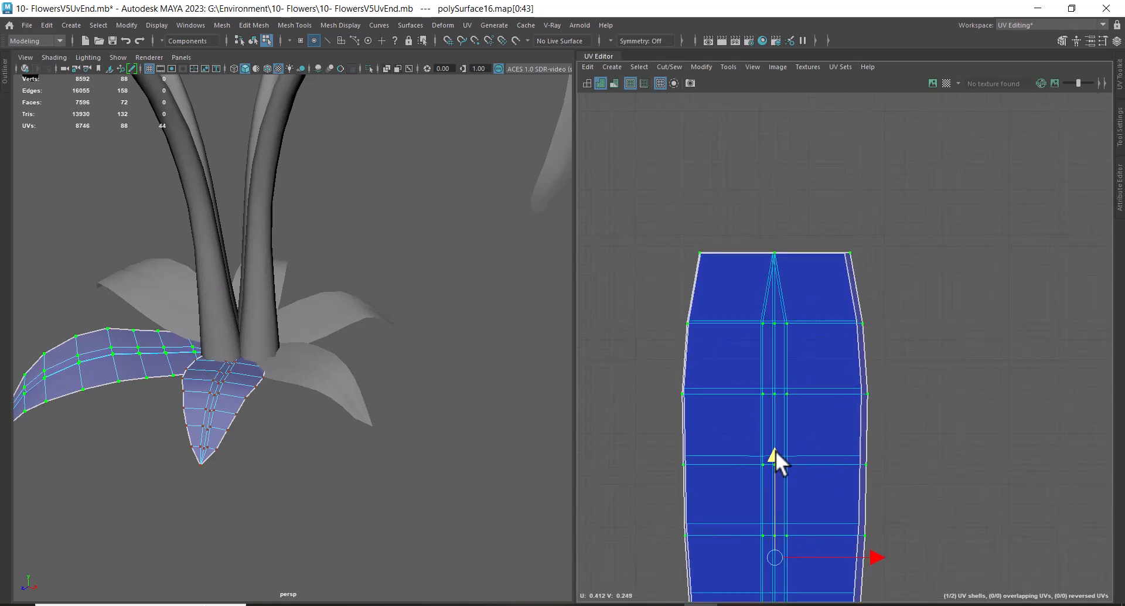
Step: Move the long leaf's UV shell horizontally off the front leaf's shell to outside the 0–1 UV tile
scroll(792, 453, down, 5)
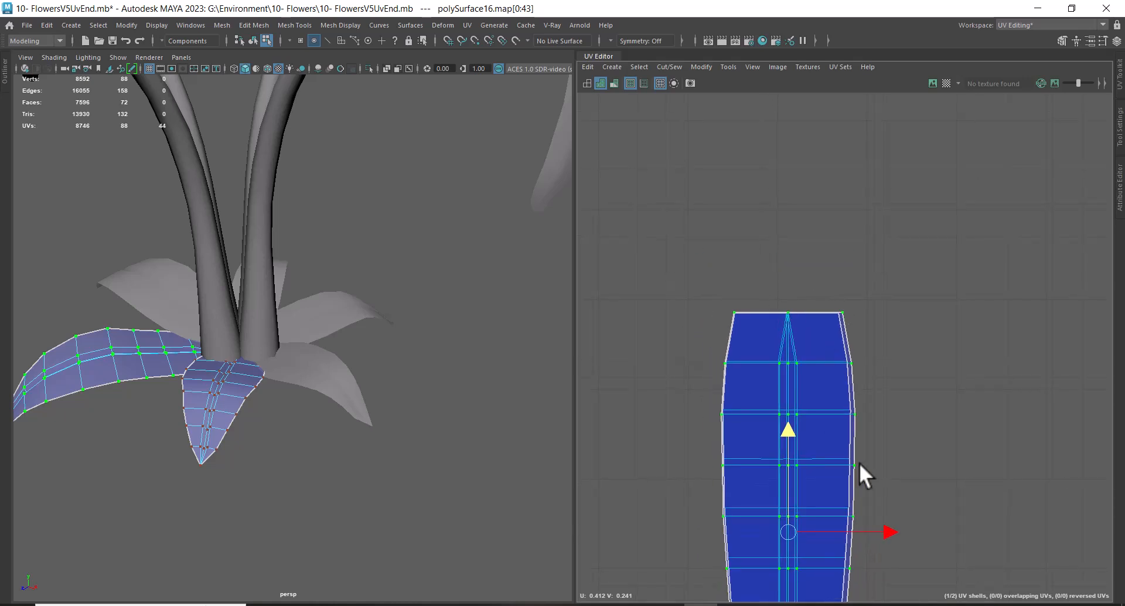
scroll(876, 293, down, 2)
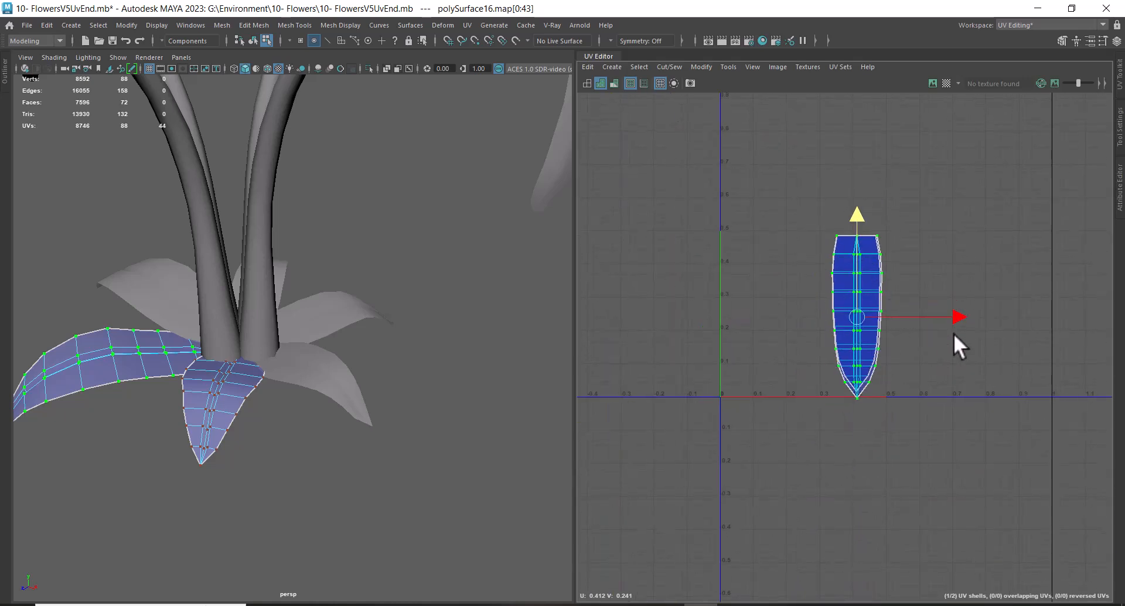
drag(959, 321, 715, 314)
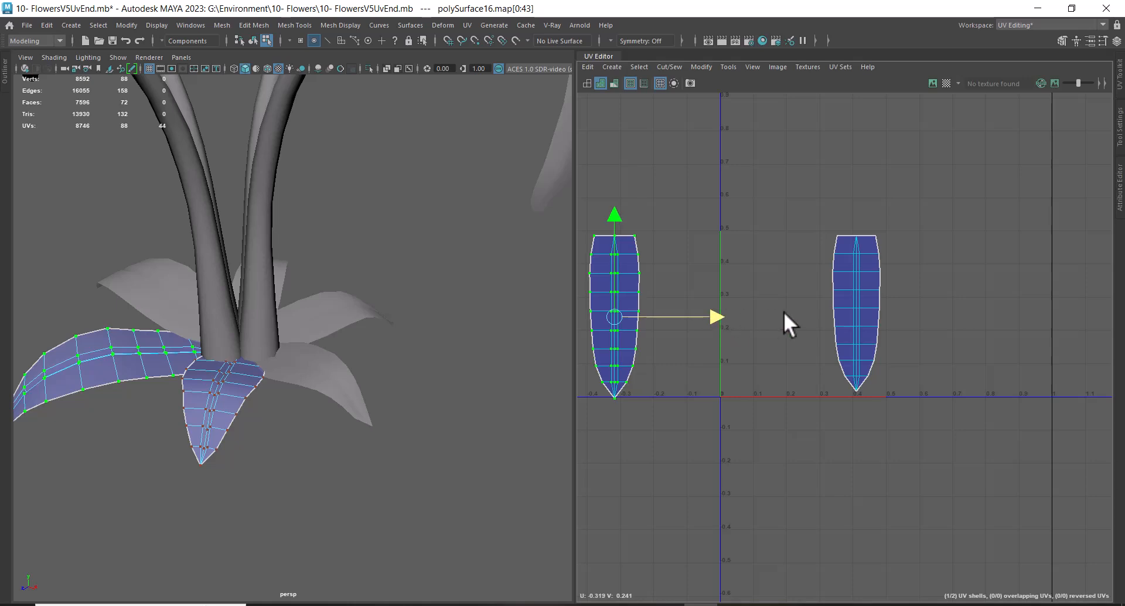
alt+middle_drag(786, 322, 856, 347)
scroll(897, 386, down, 1)
Step: Return to object selection and select two neighbouring base leaves in turn to view their UV shells
right_drag(327, 373, 469, 245)
click(480, 308)
click(316, 366)
alt+drag(405, 410, 483, 402)
scroll(409, 427, up, 2)
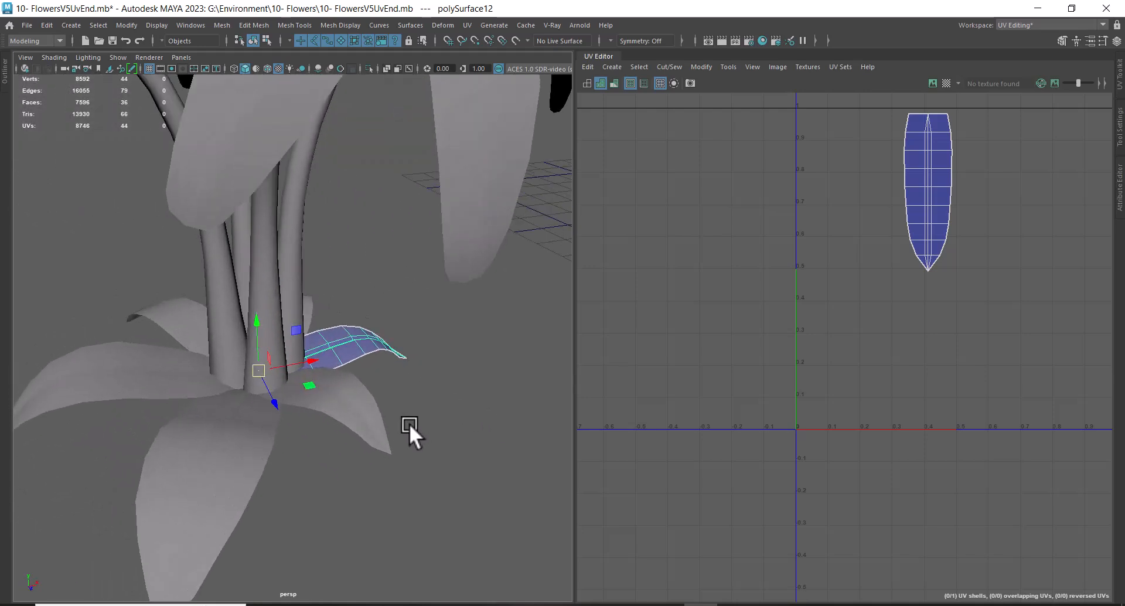
click(345, 414)
alt+drag(346, 415, 424, 422)
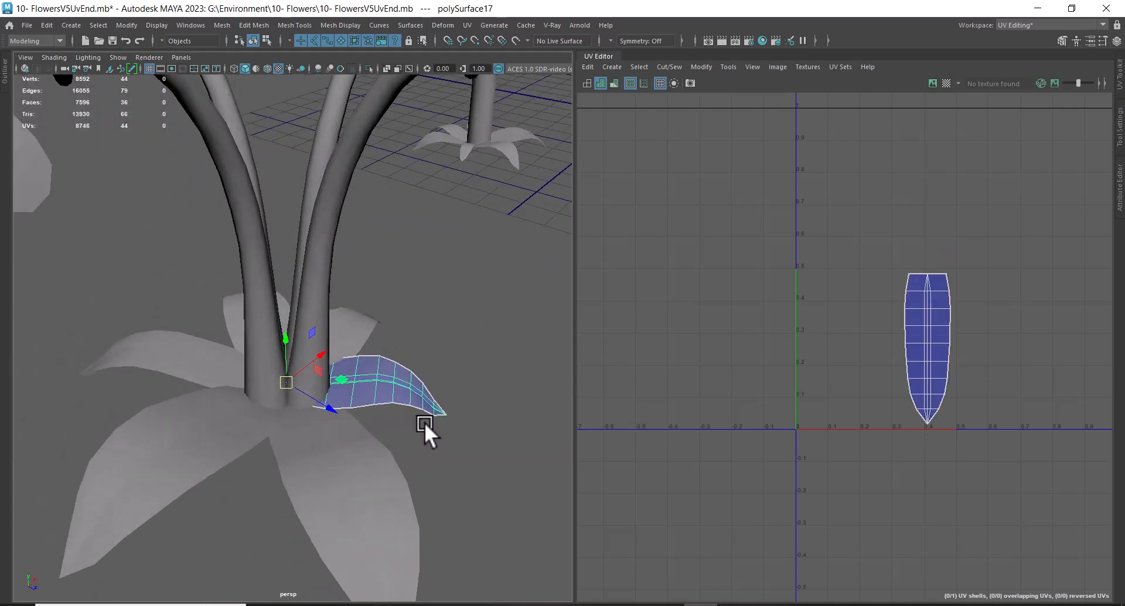
Step: Add two more alternating base leaves to the selection and inspect their spacing around the stems and their UV shells
scroll(247, 448, up, 3)
shift+click(244, 454)
alt+drag(244, 454, 364, 463)
alt+right_drag(364, 464, 411, 502)
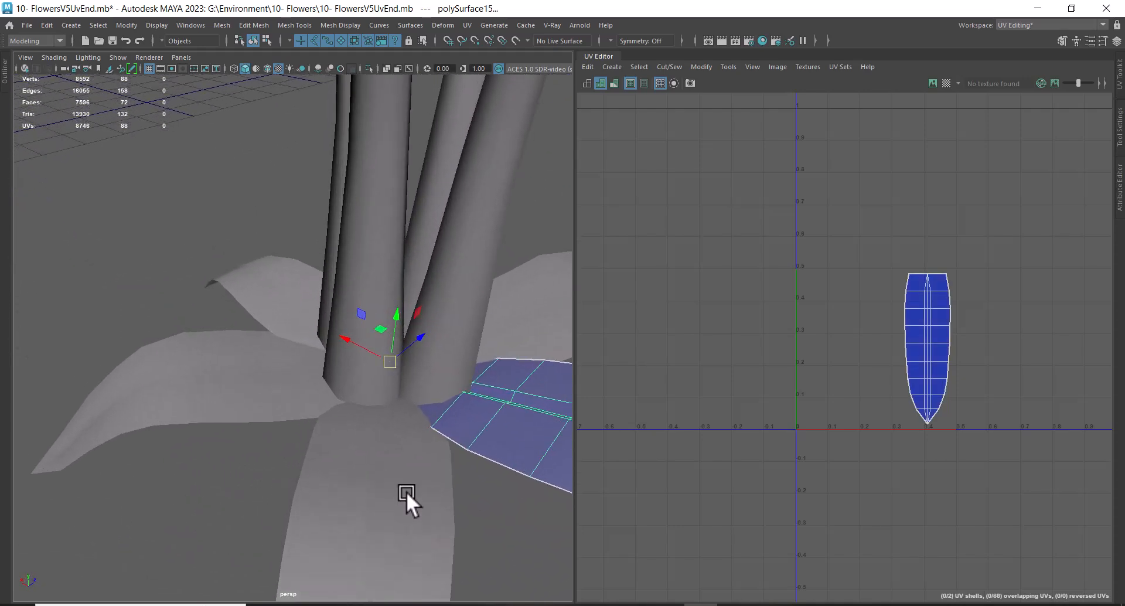
alt+drag(334, 449, 266, 375)
shift+click(270, 413)
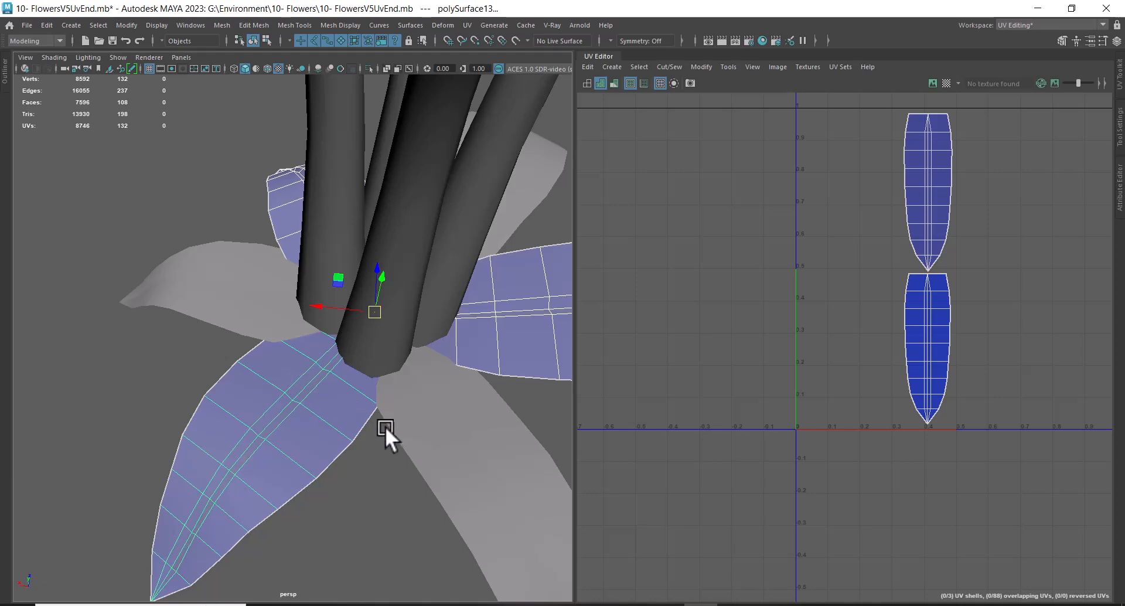
alt+drag(431, 440, 297, 387)
alt+right_drag(374, 439, 374, 404)
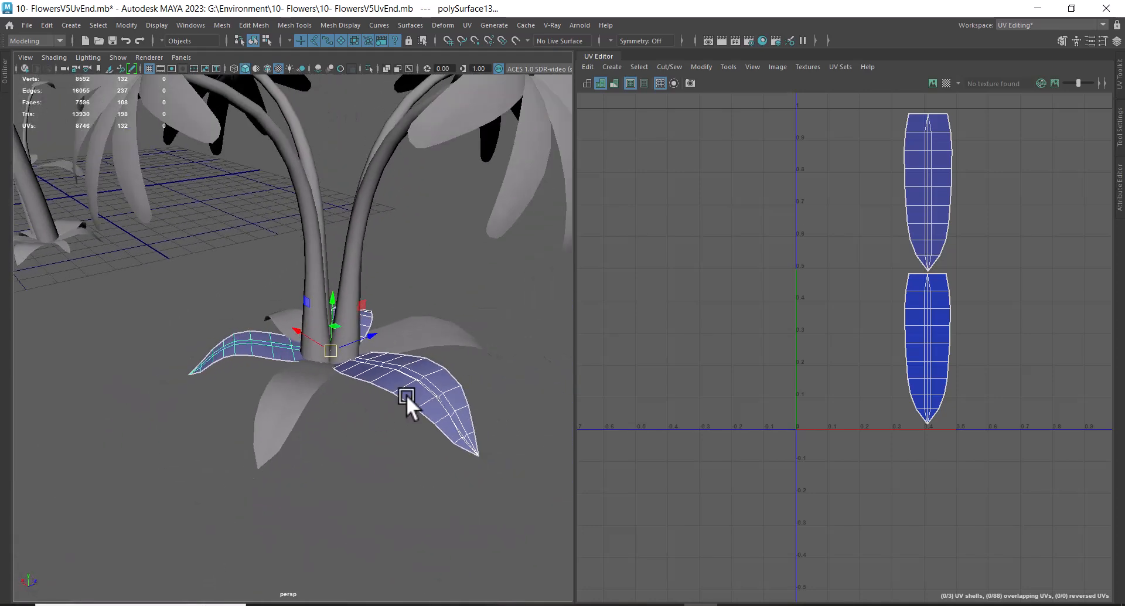
alt+drag(352, 381, 168, 290)
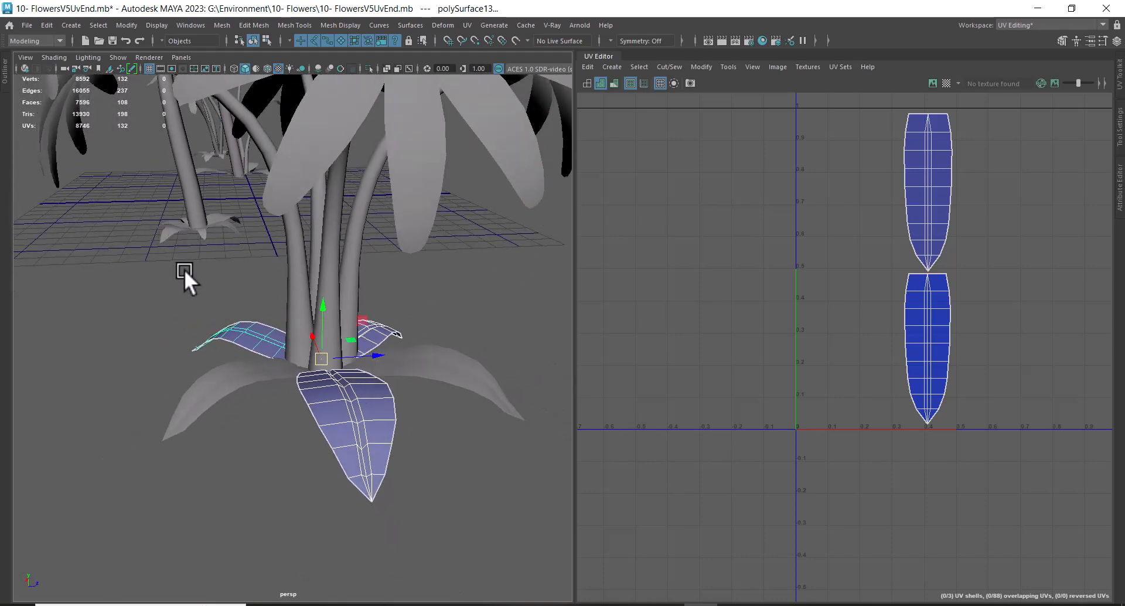
Step: Inspect the neighbouring flowers' base leaves in Maya, and switch to Substance 3D Painter to examine the shading of the same leaves
alt+drag(351, 416, 413, 403)
alt+drag(331, 386, 424, 385)
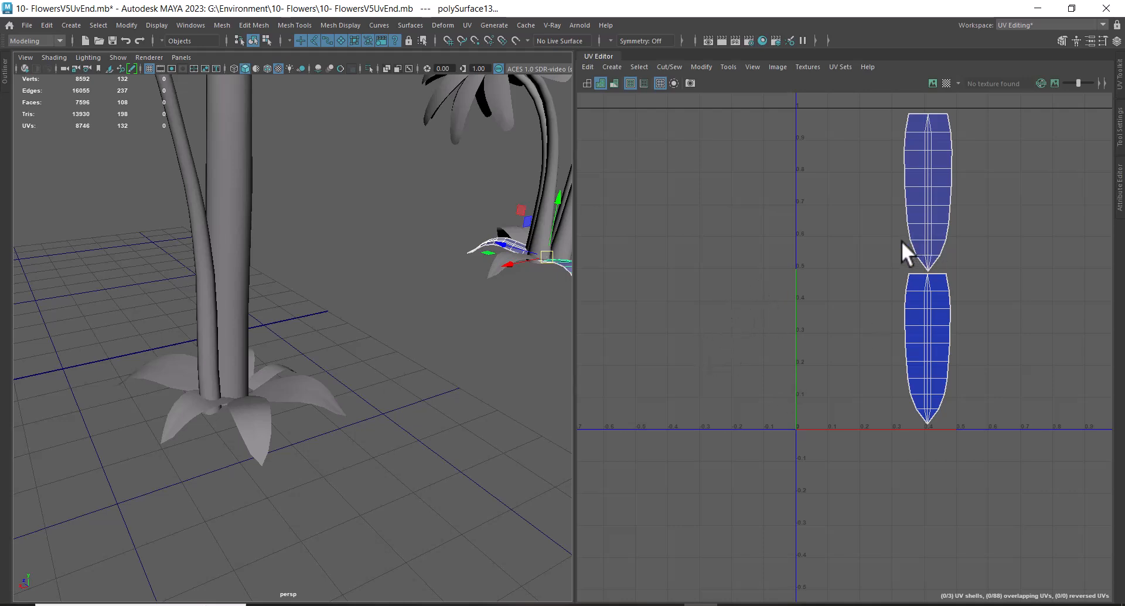
scroll(392, 412, down, 3)
alt+drag(392, 412, 444, 410)
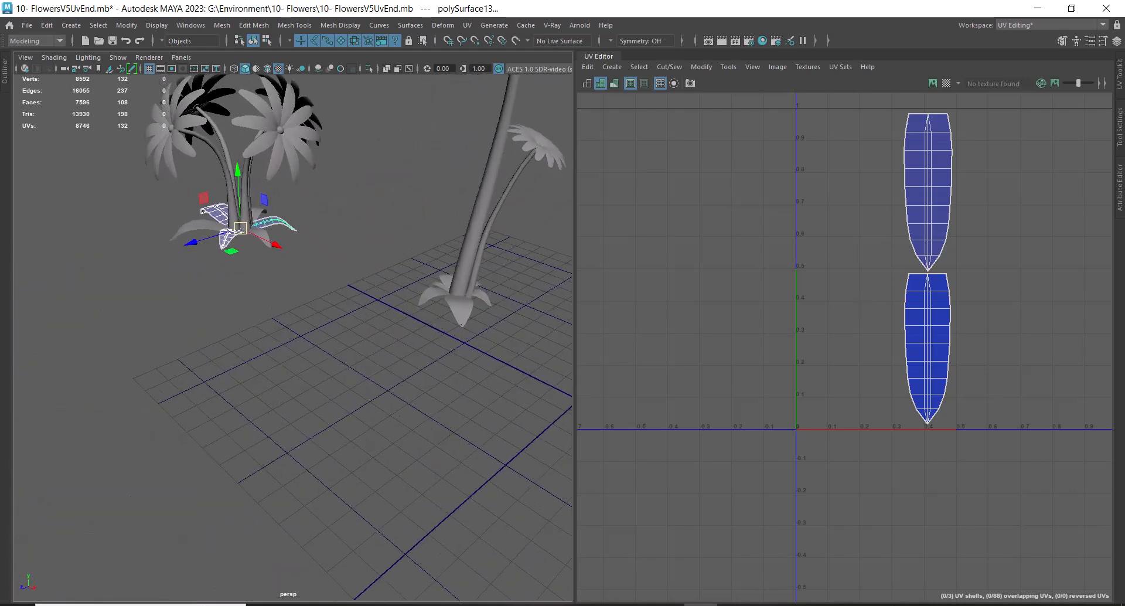
click(734, 604)
alt+right_drag(615, 427, 574, 378)
alt+middle_drag(574, 378, 382, 304)
alt+drag(524, 366, 519, 393)
alt+right_drag(518, 392, 562, 387)
mouse_move(562, 387)
alt+middle_down()
mouse_move(705, 476)
mouse_move(389, 306)
alt+middle_up()
mouse_move(389, 307)
alt+mouse_down()
mouse_move(264, 354)
mouse_move(324, 311)
mouse_move(720, 301)
alt+mouse_up()
alt+middle_drag(721, 301, 823, 334)
mouse_move(824, 335)
alt+right_down()
mouse_move(779, 314)
mouse_move(821, 340)
alt+right_up()
alt+drag(821, 339, 747, 382)
Step: Switch to Maya, select the broad-leaved flower's three base leaves, move their overlapping UV shells left outside the 0–1 tile, and clear the object selection
click(702, 605)
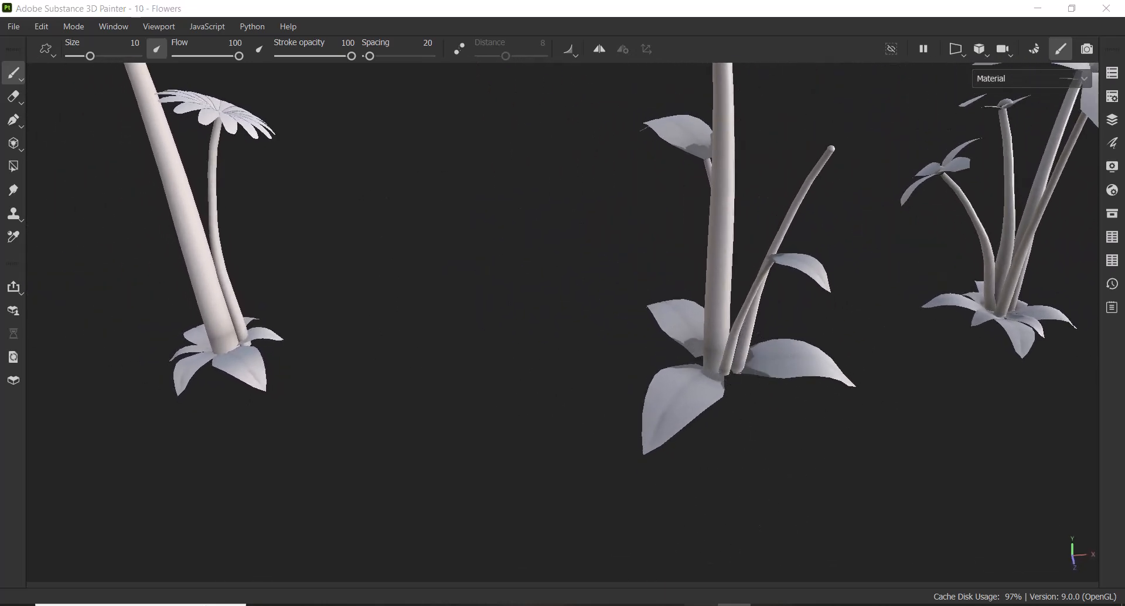
alt+right_drag(522, 351, 470, 322)
alt+middle_drag(470, 322, 367, 305)
alt+right_drag(365, 304, 410, 325)
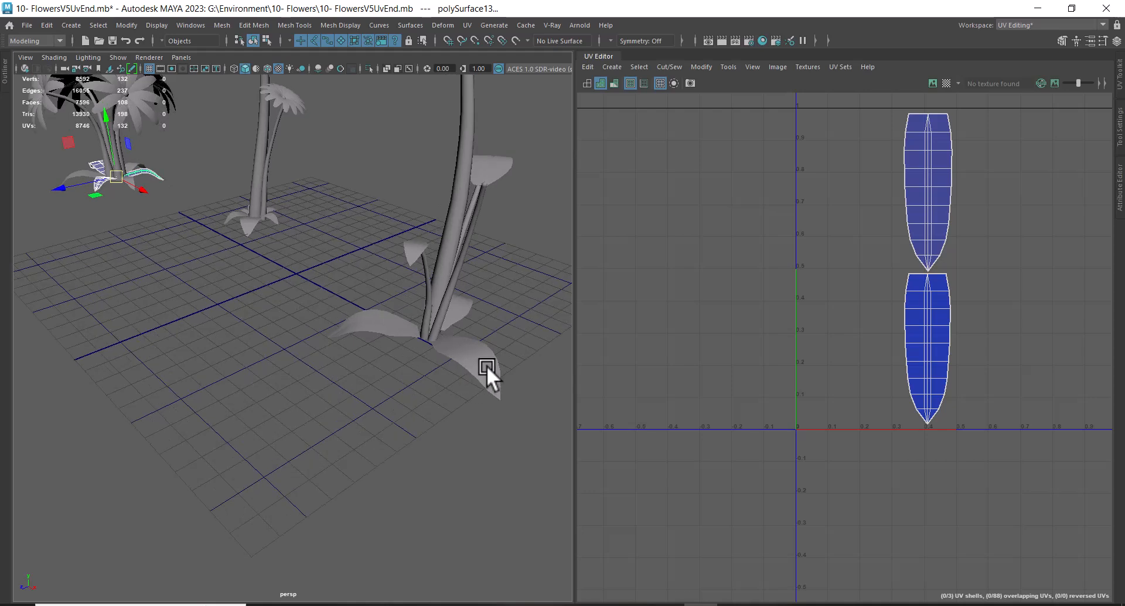
click(484, 364)
alt+drag(505, 335, 458, 365)
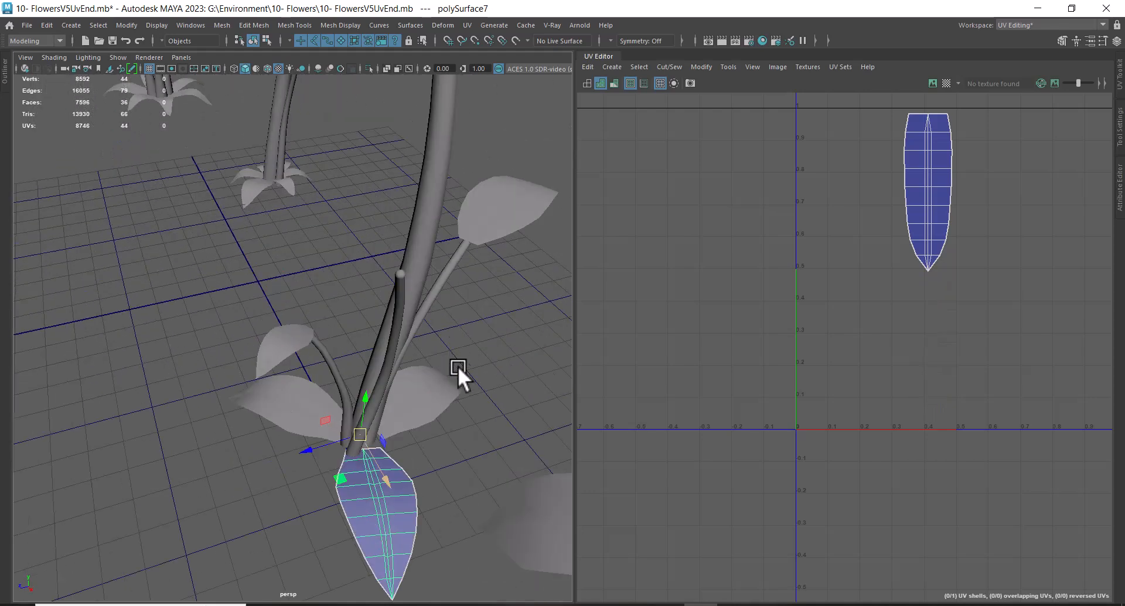
shift+click(416, 401)
shift+click(288, 406)
scroll(908, 274, down, 3)
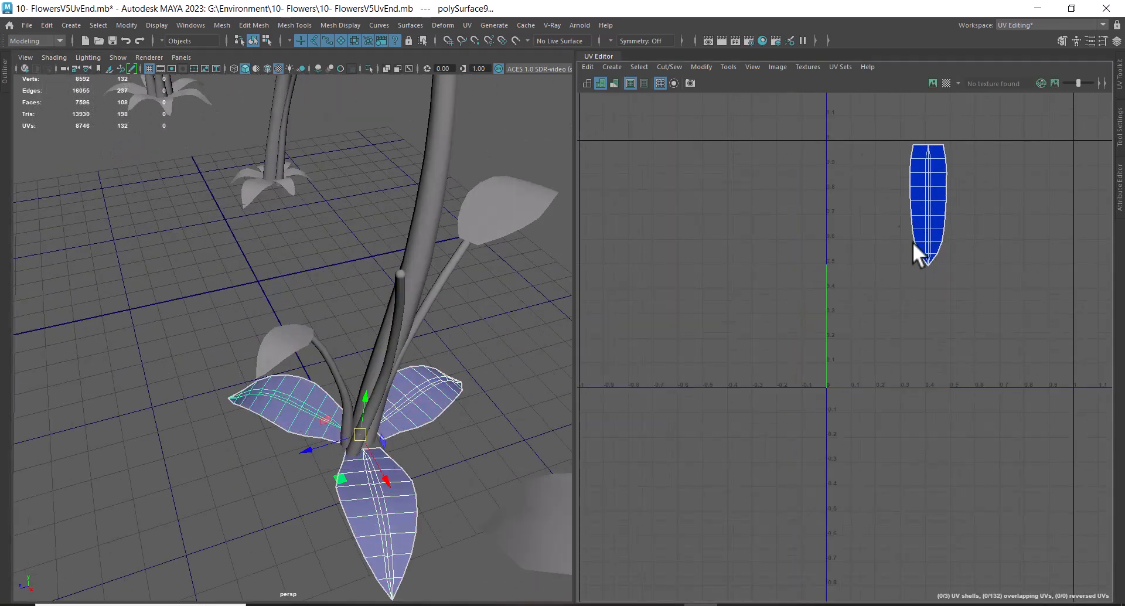
right_drag(894, 210, 996, 220)
drag(978, 146, 863, 309)
drag(1021, 210, 826, 215)
right_drag(419, 416, 510, 355)
click(532, 384)
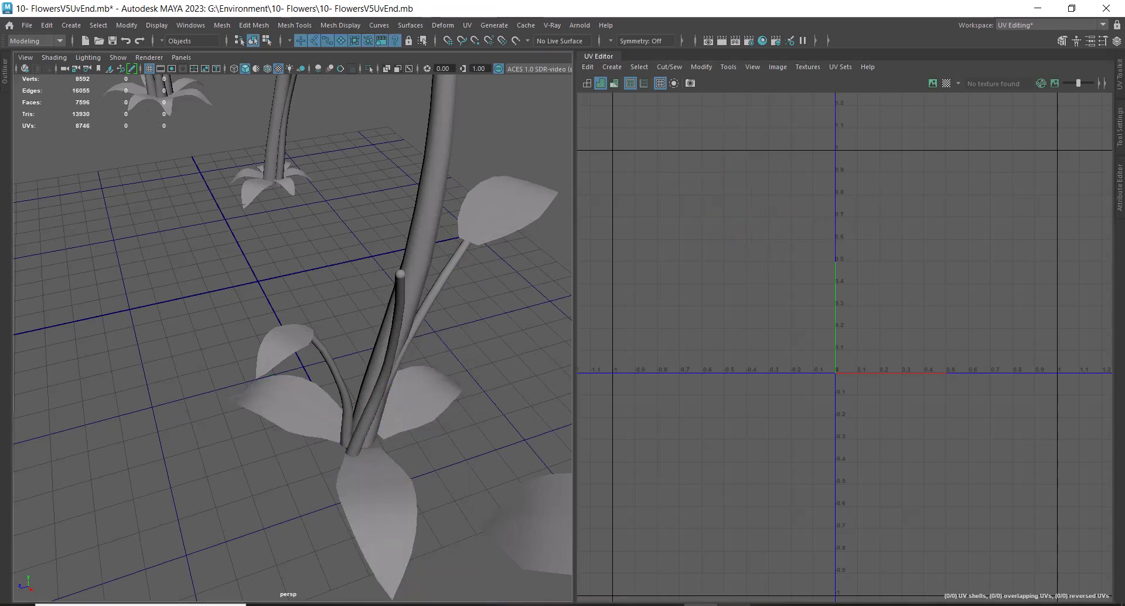
Step: Switch to Substance 3D Painter and examine the flowers' base leaves and their shading from several angles
click(733, 605)
mouse_move(937, 301)
alt+mouse_down()
mouse_move(661, 364)
mouse_move(792, 482)
alt+mouse_up()
alt+right_drag(793, 482, 715, 477)
alt+drag(715, 477, 747, 545)
alt+drag(673, 492, 890, 334)
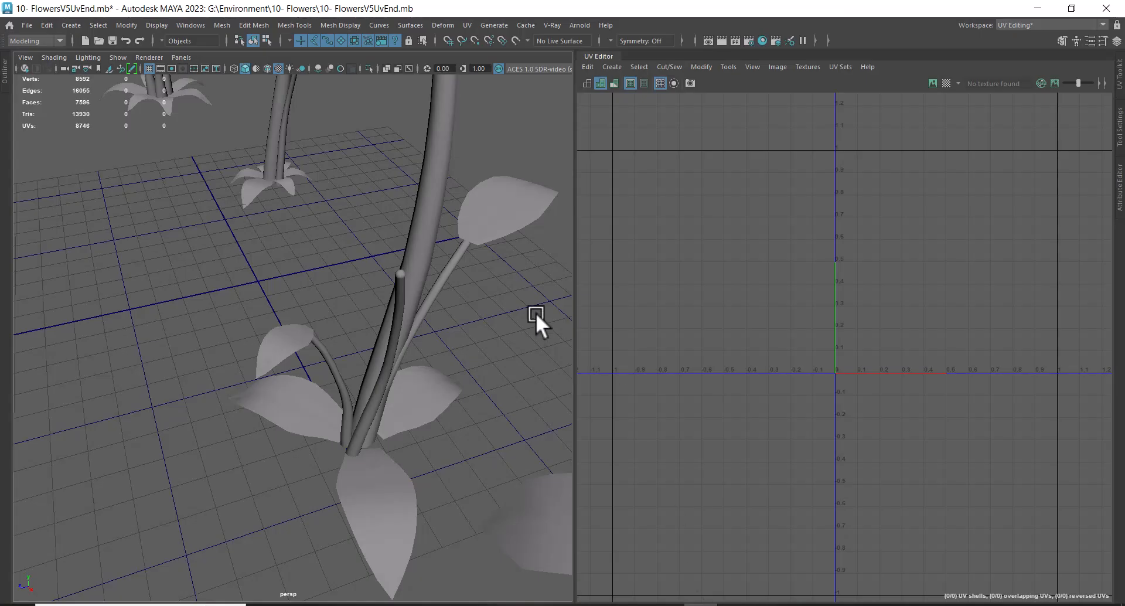
Step: Back in Maya, select the multi-stem flower's four short base leaves and move their overlapping UV shells left to about U -0.69
mouse_move(536, 311)
alt+mouse_down()
mouse_move(363, 234)
mouse_move(357, 346)
mouse_move(447, 378)
mouse_move(328, 394)
mouse_move(220, 381)
mouse_move(295, 373)
alt+mouse_up()
click(220, 381)
shift+click(339, 346)
alt+drag(339, 345, 213, 378)
shift+click(237, 322)
shift+click(295, 402)
right_drag(918, 293, 937, 272)
drag(968, 246, 849, 415)
drag(1013, 306, 787, 347)
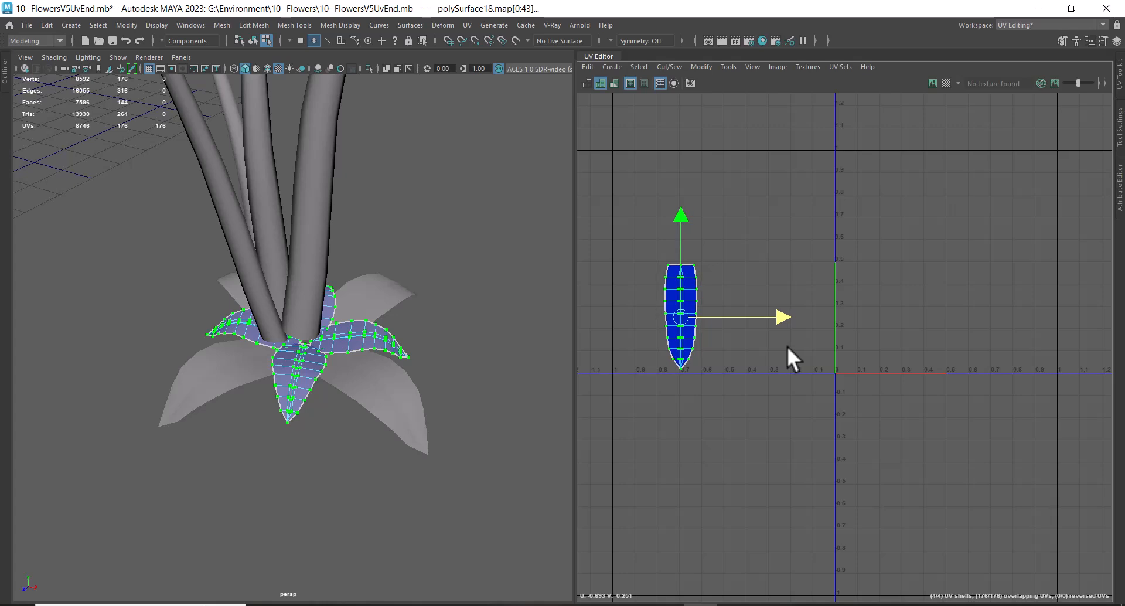
Step: Select the same flower's four long base leaves and inspect how their UV shells overlap inside the tile
alt+middle_drag(324, 431, 371, 429)
alt+middle_drag(452, 389, 405, 388)
scroll(405, 388, up, 3)
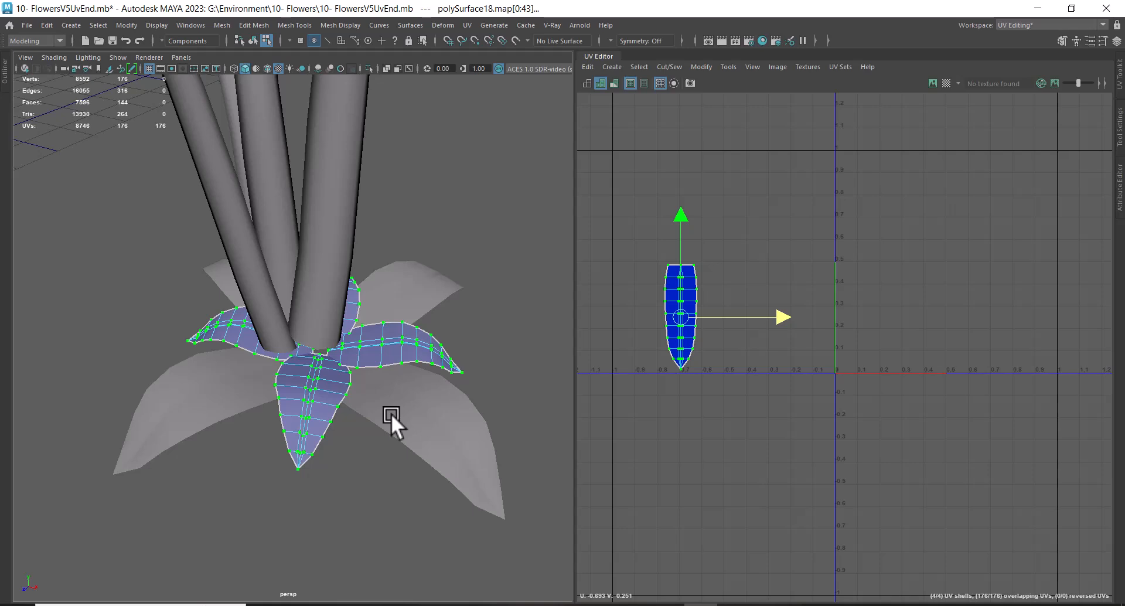
click(392, 413)
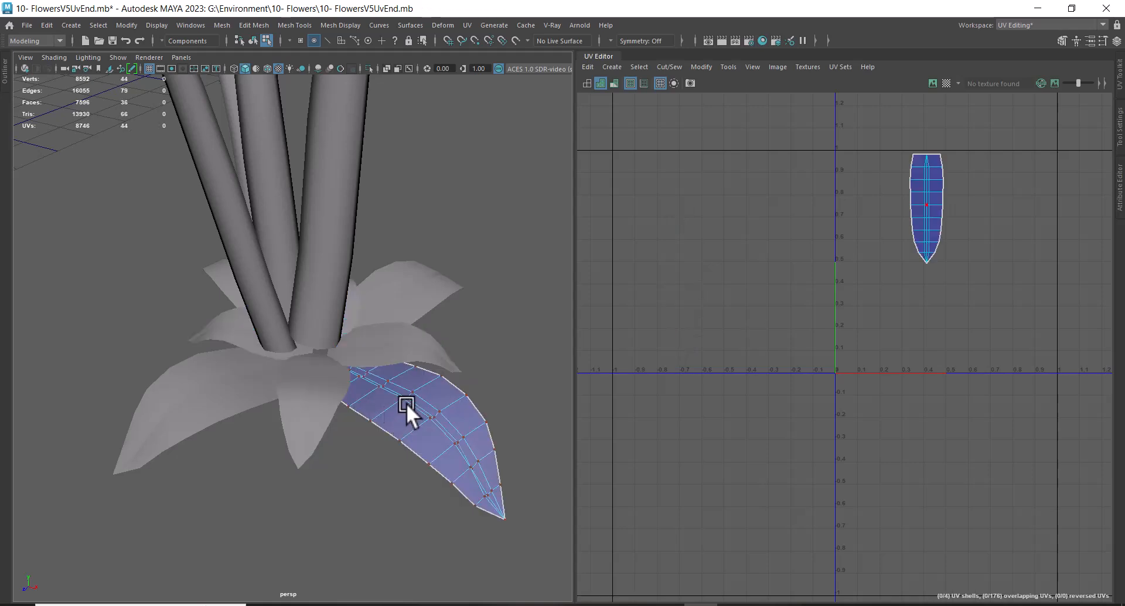
shift+click(416, 300)
alt+drag(285, 360, 178, 331)
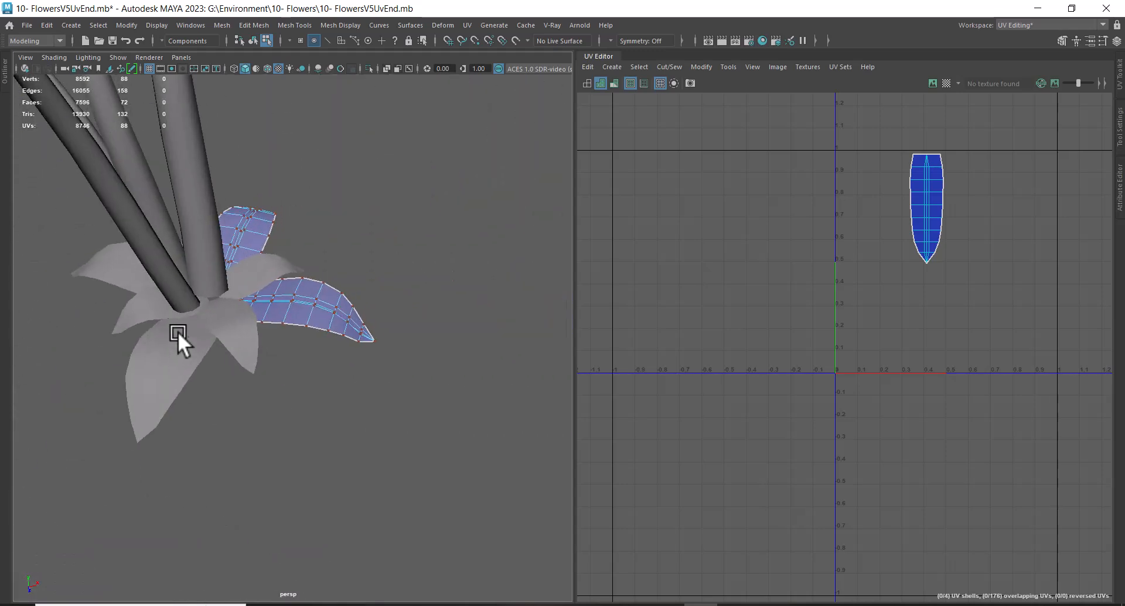
shift+click(97, 262)
shift+click(160, 357)
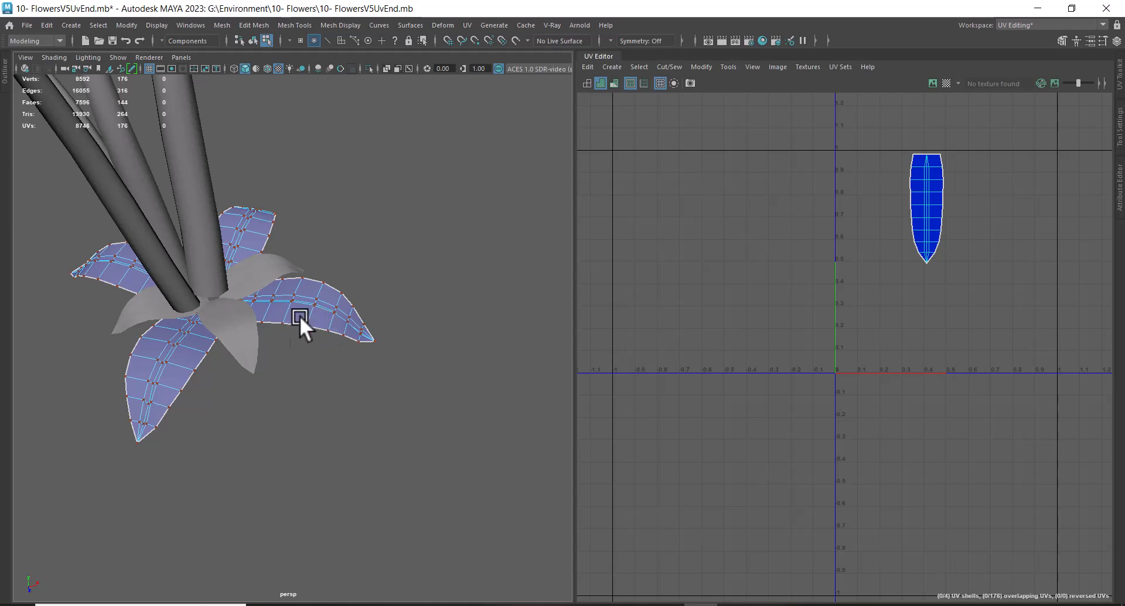
alt+right_drag(315, 316, 233, 311)
alt+middle_drag(233, 311, 352, 288)
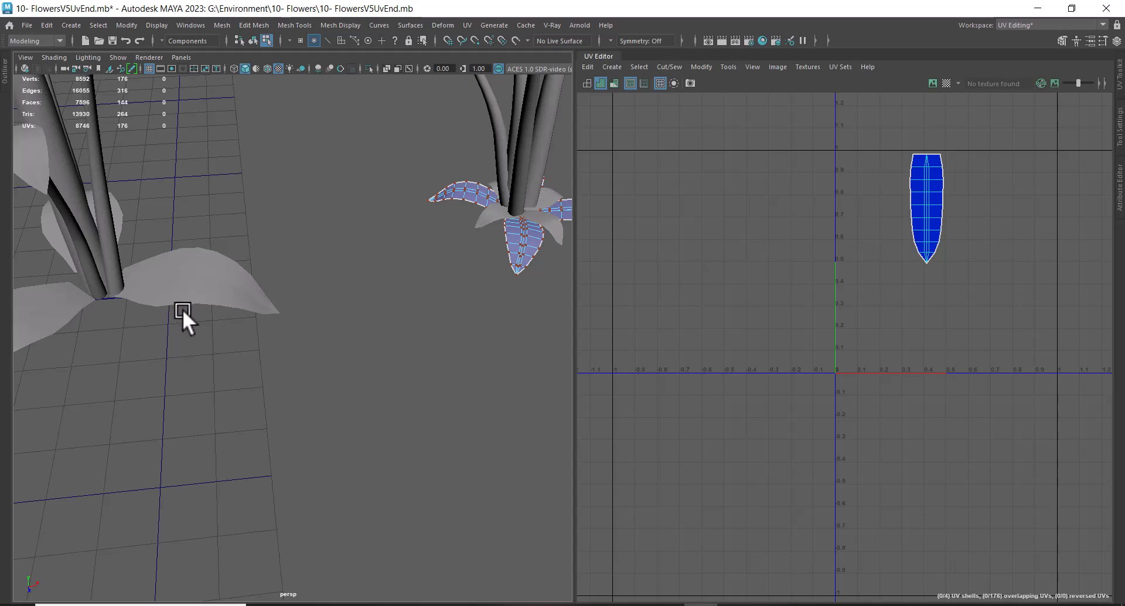
Step: Return to object selection, select all the flower models to show their complete UV layout, and widen the UV Editor
scroll(174, 329, down, 10)
alt+drag(270, 329, 255, 290)
right_click(267, 264)
click(325, 247)
drag(459, 201, 10, 456)
alt+middle_drag(944, 311, 884, 275)
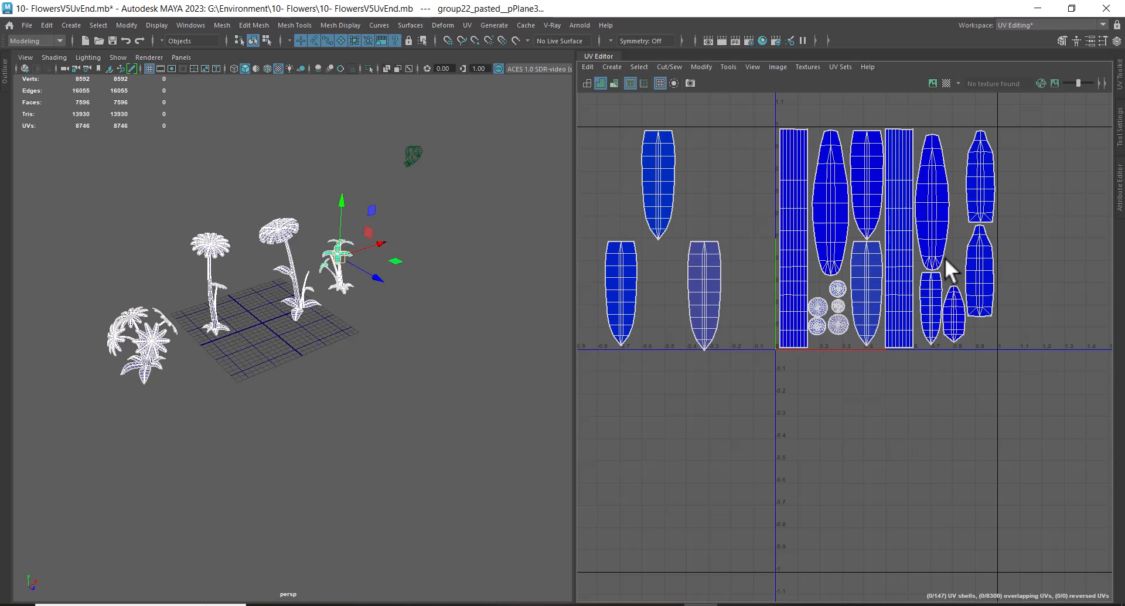
alt+middle_drag(967, 281, 990, 302)
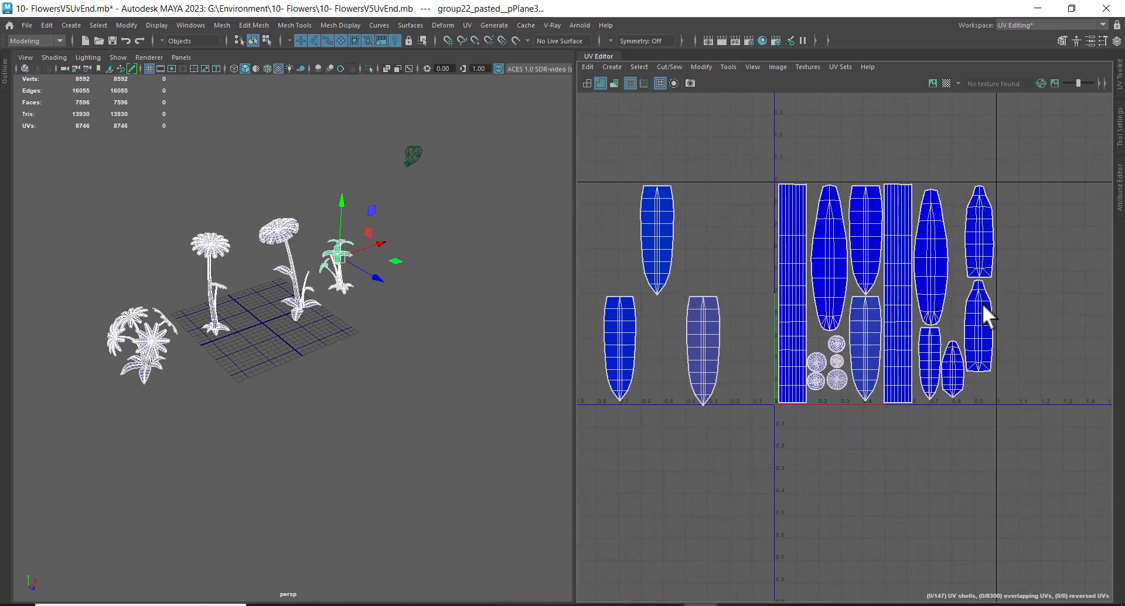
drag(575, 283, 506, 275)
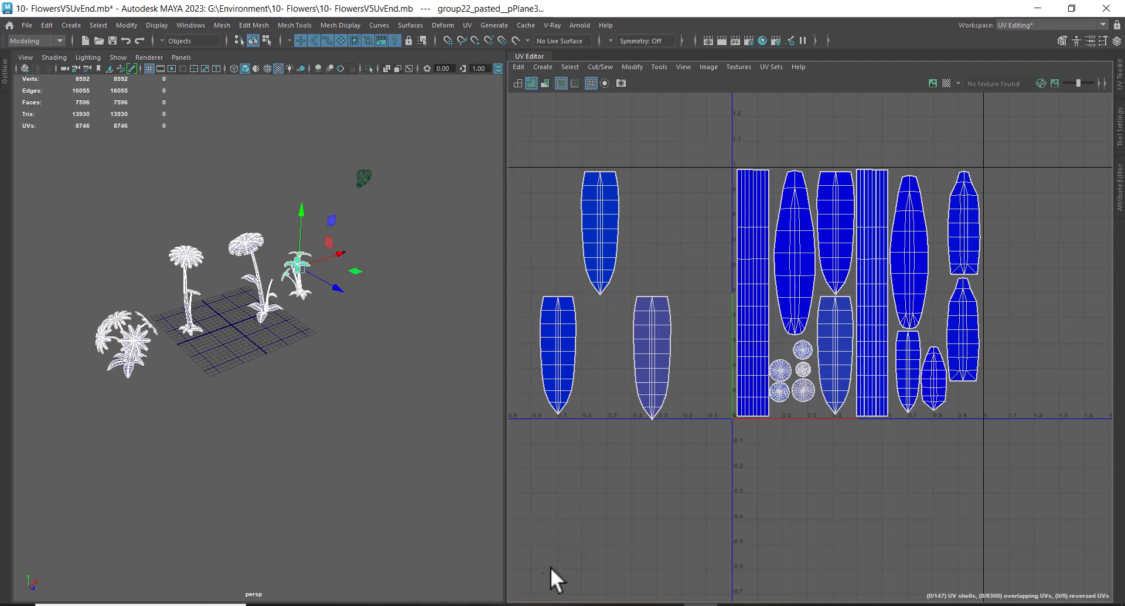
Step: Switch to the YouTube channel in Chrome, open its playlists, and search the channel for "maya texturing"
mouse_move(701, 605)
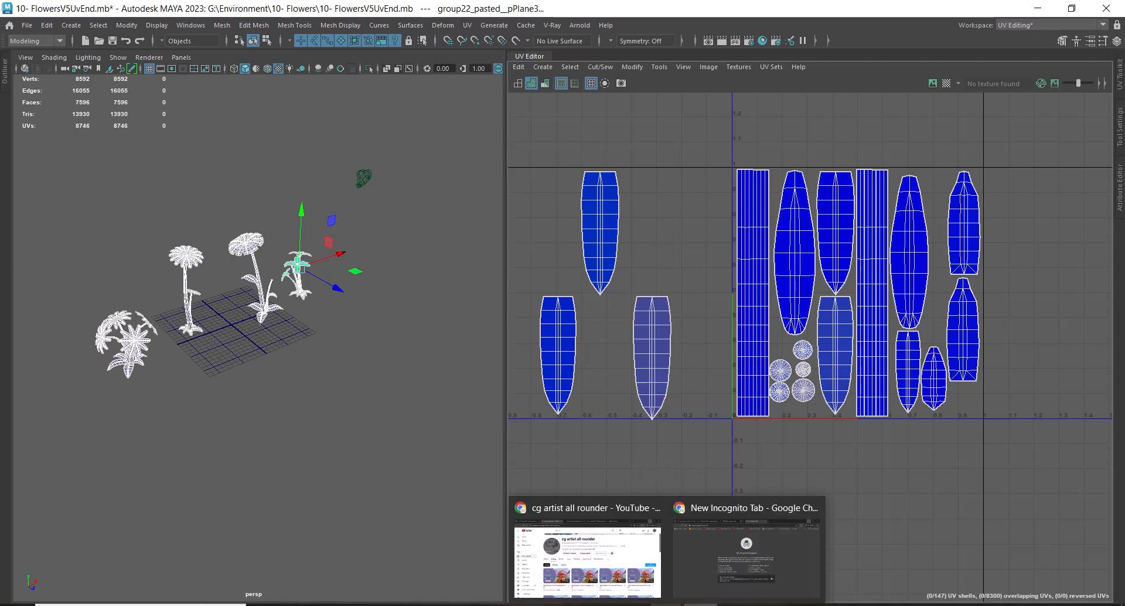
click(616, 562)
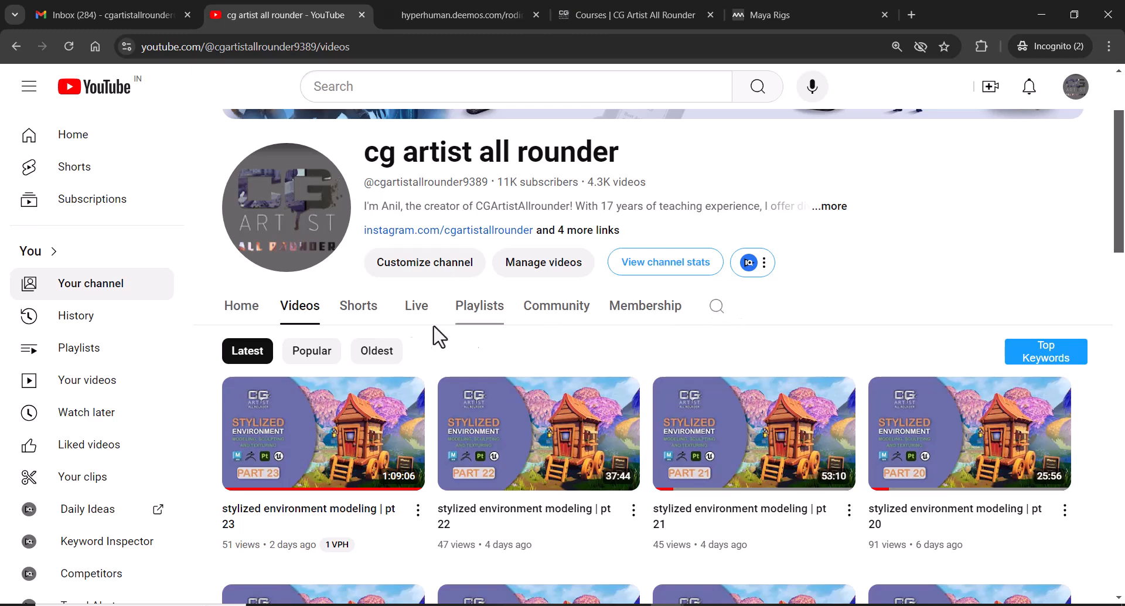
click(717, 307)
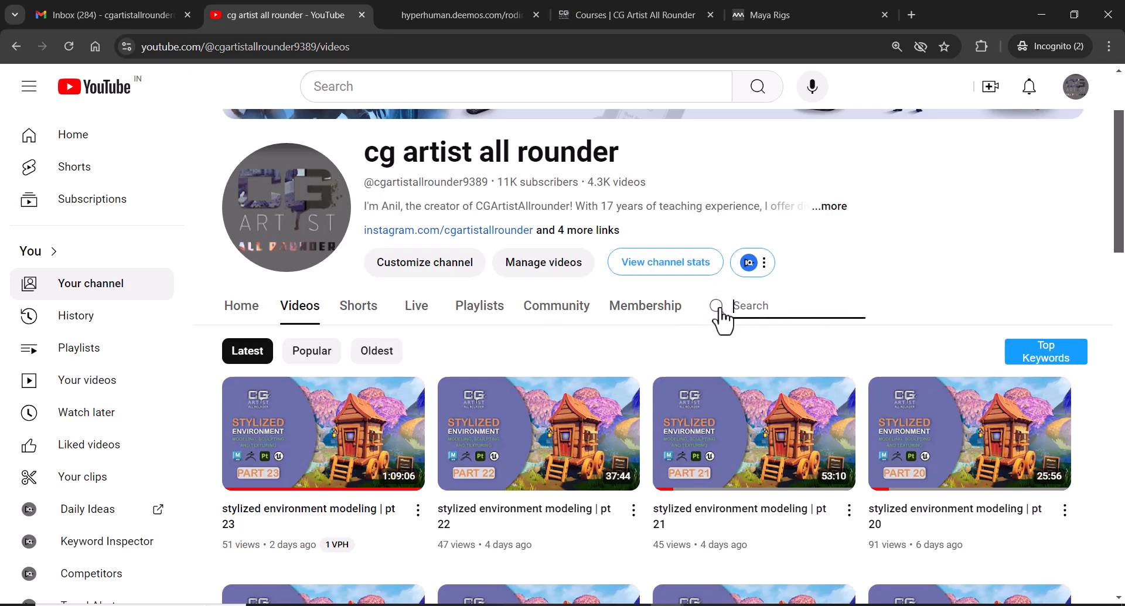
click(478, 310)
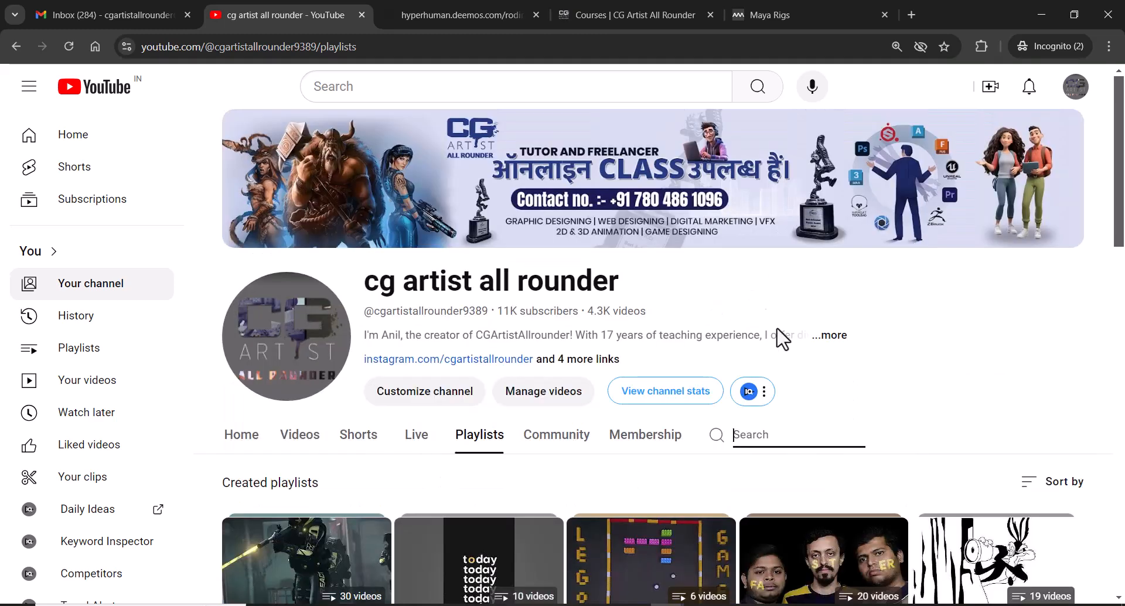
click(790, 429)
text(maya texturing)
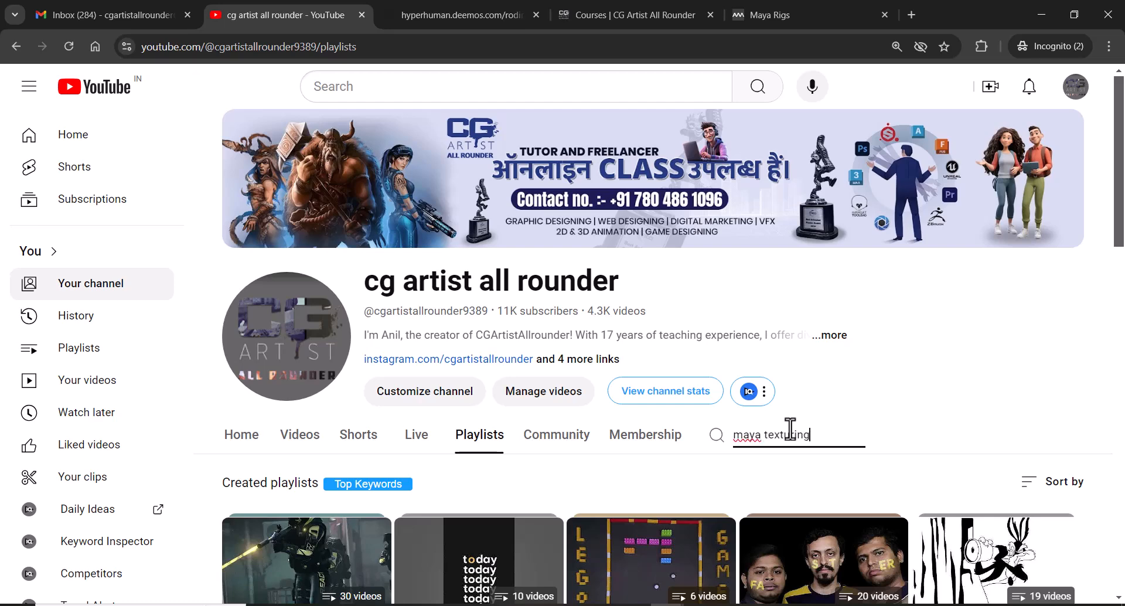
key(Return)
scroll(800, 388, down, 2)
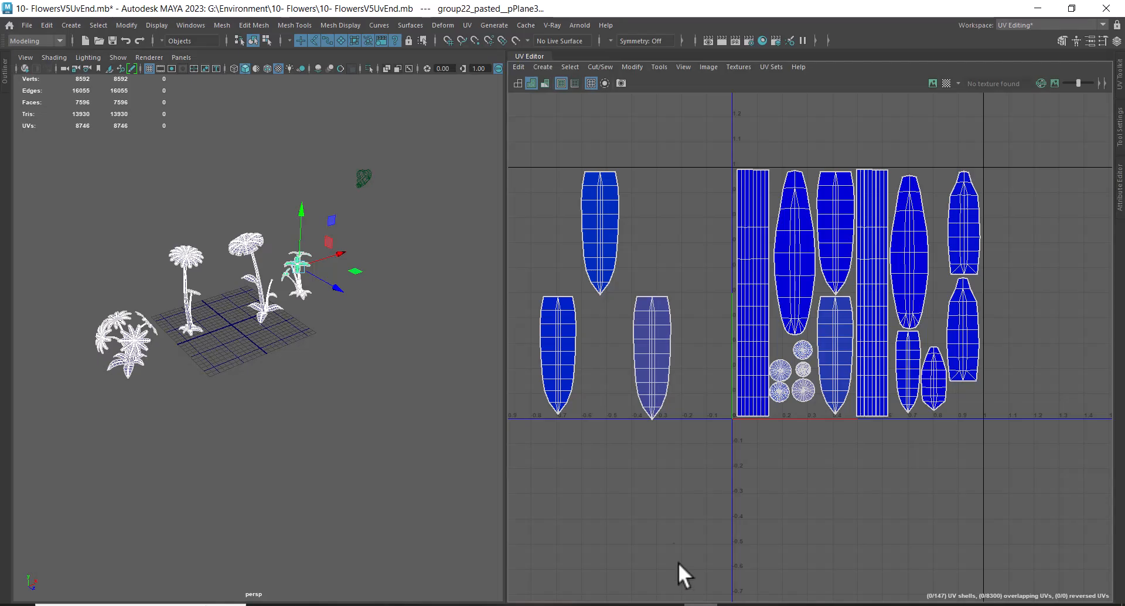
Step: Back in Maya, widen the UV Editor further, switch the flowers to UV component selection, and clear the selected UVs
scroll(816, 296, down, 2)
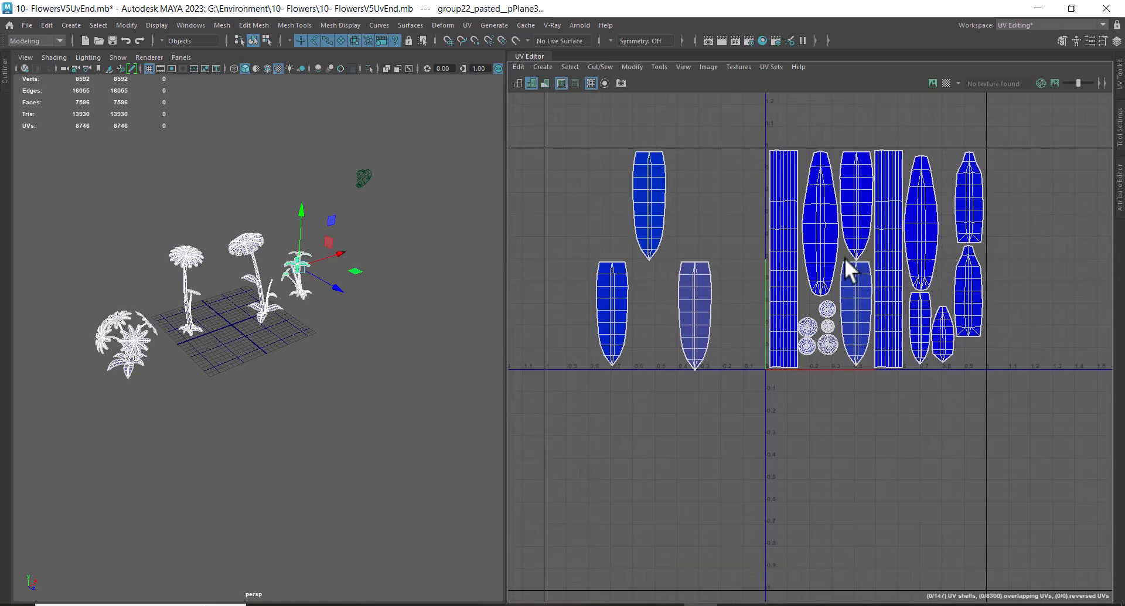
mouse_move(817, 221)
alt+middle_down()
mouse_move(723, 206)
mouse_move(815, 229)
alt+middle_up()
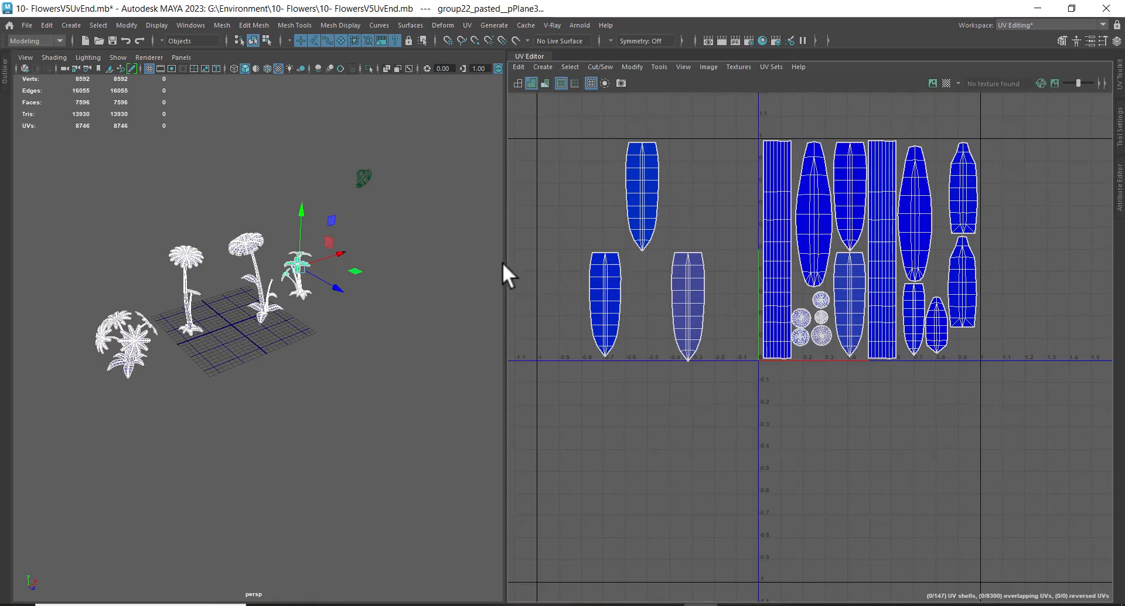
drag(505, 262, 463, 265)
alt+middle_drag(900, 294, 891, 251)
scroll(891, 271, down, 1)
right_drag(641, 253, 691, 250)
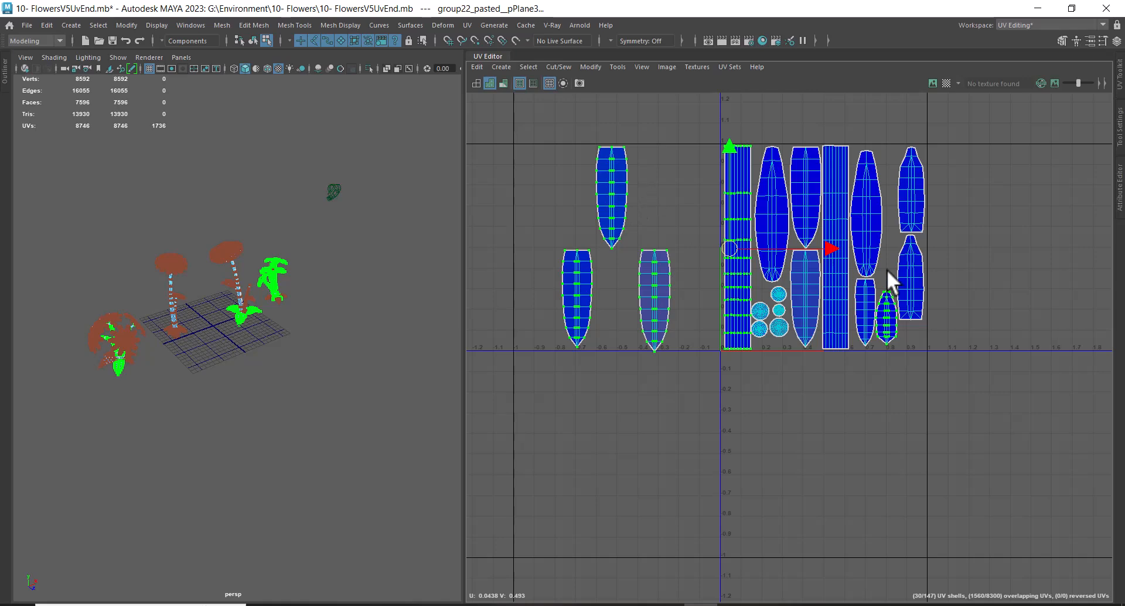
alt+middle_drag(901, 268, 902, 267)
scroll(293, 419, up, 5)
alt+middle_drag(293, 423, 363, 410)
scroll(411, 390, up, 3)
scroll(703, 379, up, 1)
click(702, 385)
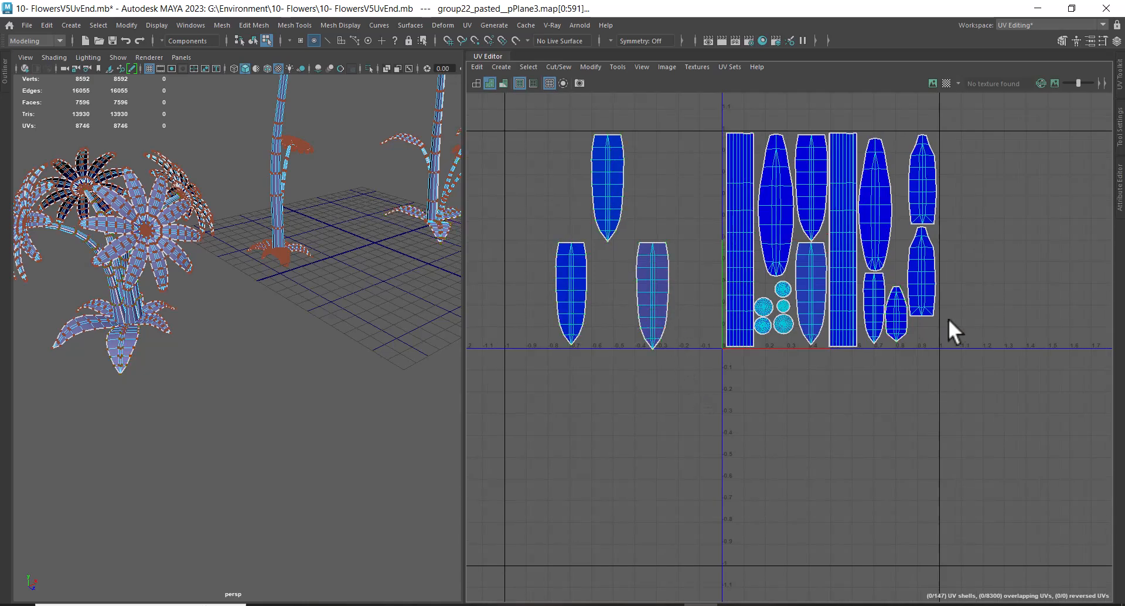
Step: Select the upper petal UV shell at the tile's outer edge and move it left beside the tall petal shell
alt+right_drag(963, 274, 964, 326)
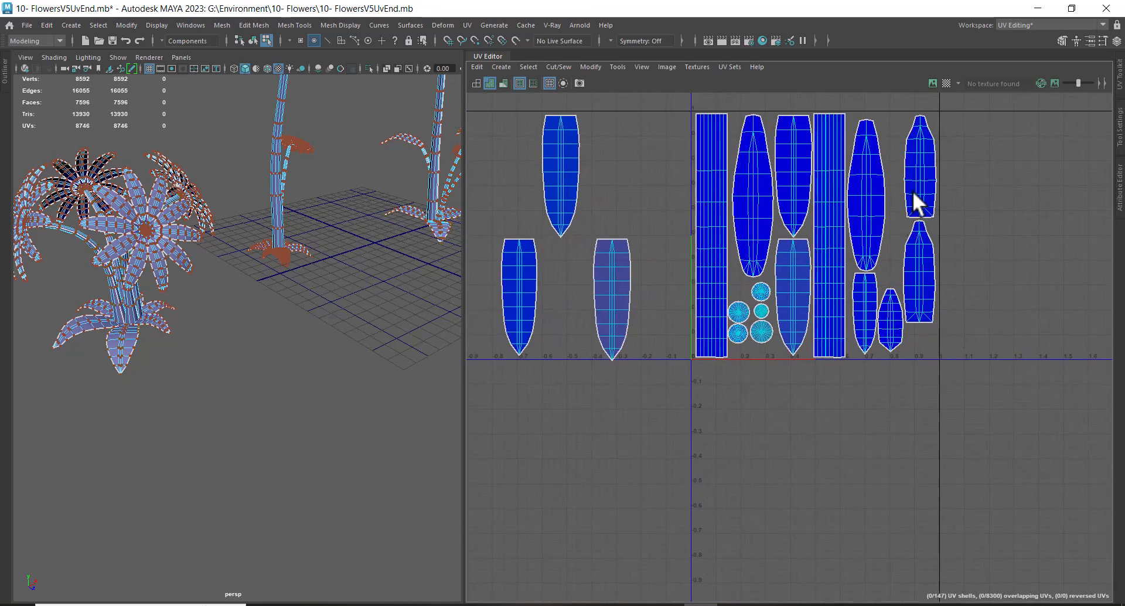
alt+middle_drag(900, 202, 856, 214)
alt+drag(373, 192, 349, 300)
scroll(888, 182, up, 5)
alt+middle_drag(901, 218, 878, 266)
alt+right_drag(878, 266, 906, 287)
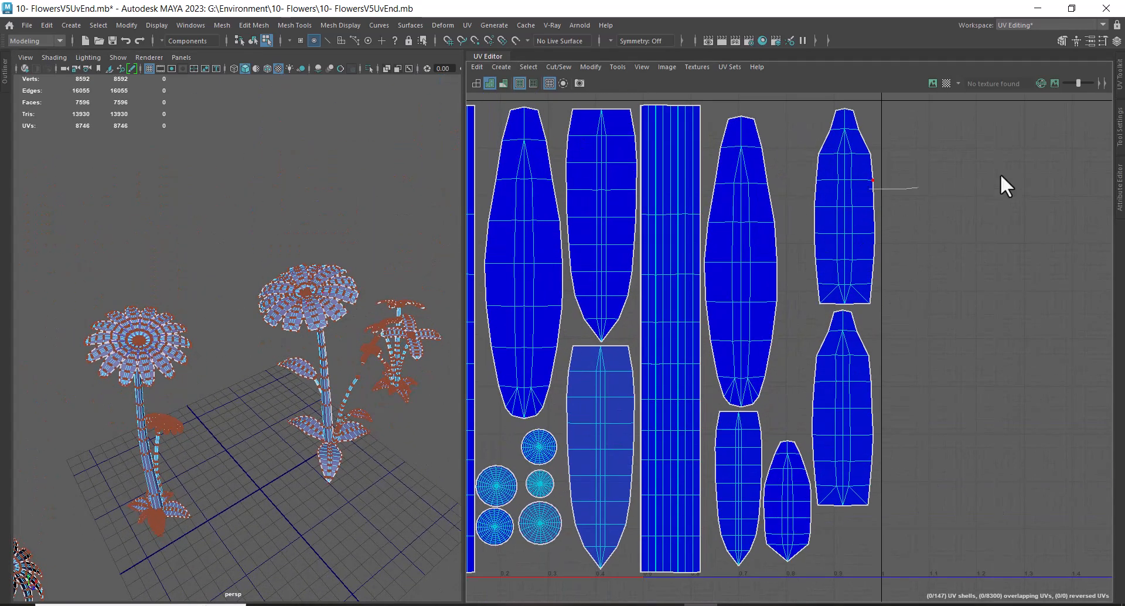
click(842, 109)
ctrl+right_drag(866, 159, 999, 218)
right_drag(958, 167, 955, 164)
drag(905, 141, 828, 169)
ctrl+right_drag(828, 169, 937, 211)
drag(942, 208, 914, 200)
Step: Select the lower petal's whole UV shell and move it up beside the other petal shell, to about U 0.99, V 0.77
drag(855, 322, 847, 328)
ctrl+right_drag(890, 286, 933, 304)
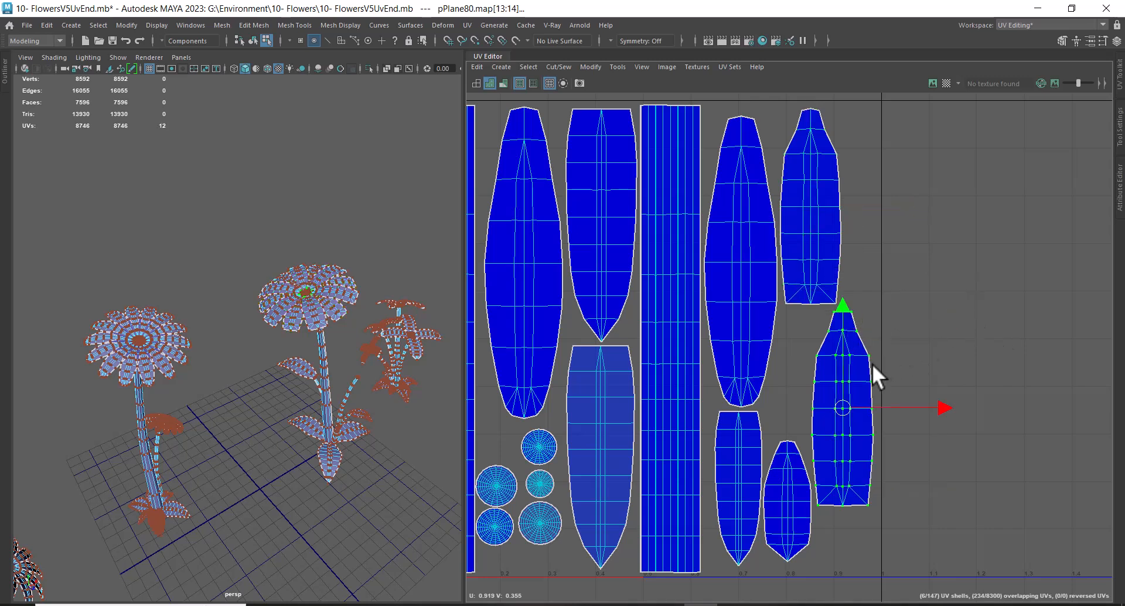
drag(841, 417, 874, 206)
alt+middle_drag(901, 264, 920, 306)
scroll(920, 305, down, 1)
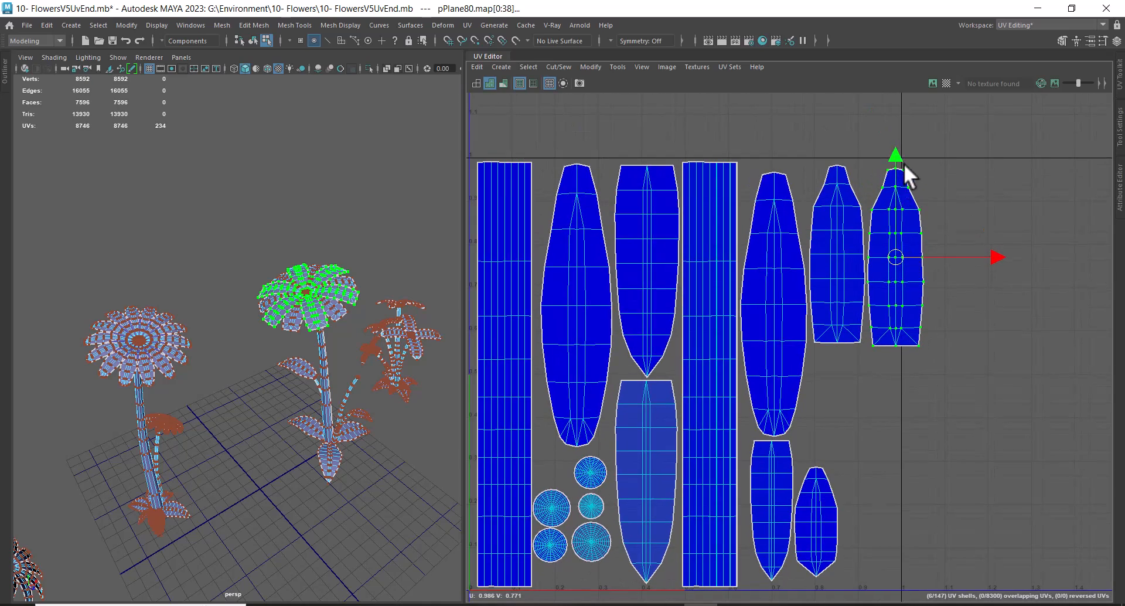
Step: Select all the UV shells of the main layout and move them slightly left against the tile's U 0 edge
scroll(892, 389, down, 1)
alt+middle_drag(878, 382, 905, 358)
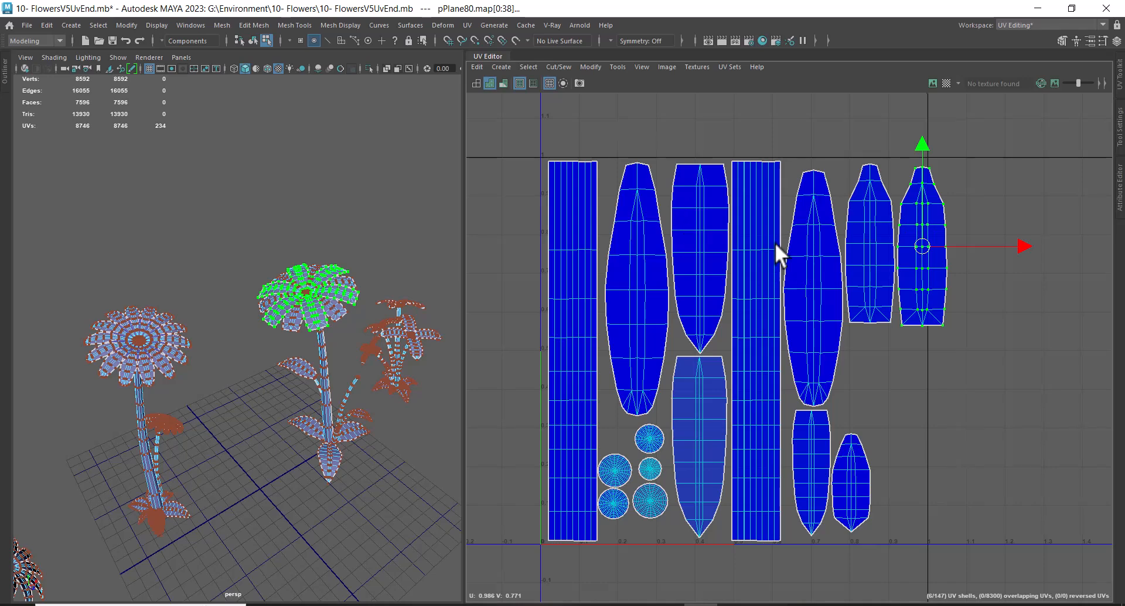
scroll(775, 259, down, 1)
drag(566, 152, 976, 595)
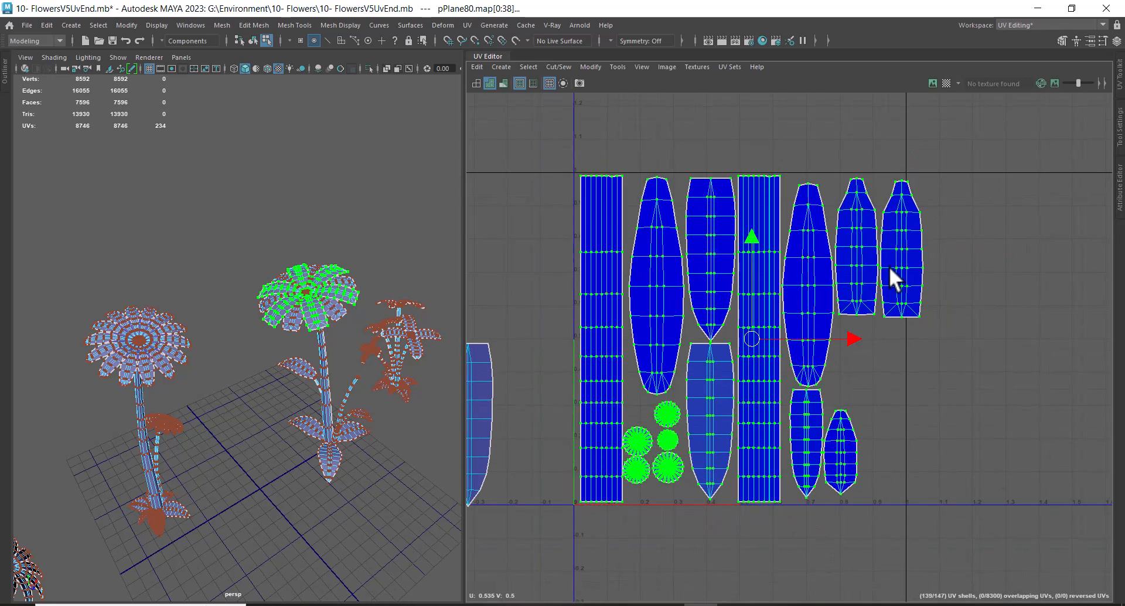
scroll(896, 277, up, 1)
alt+middle_drag(831, 353, 871, 351)
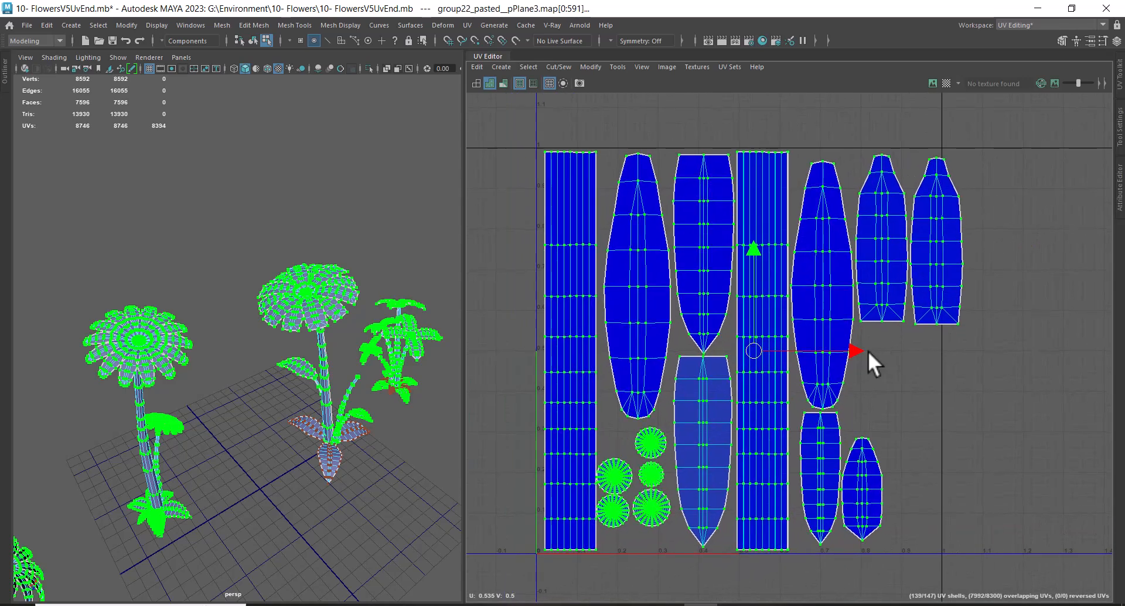
drag(856, 350, 851, 351)
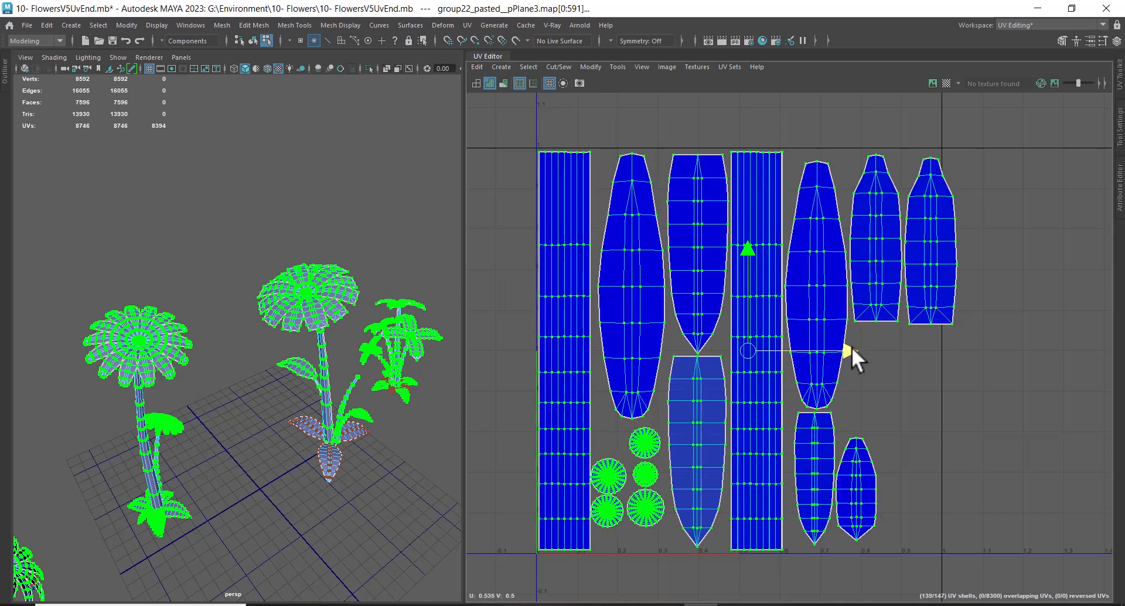
Step: Scale the whole main UV layout down slightly and move it left against the tile's U 0 edge, to about U 0.51
scroll(911, 355, down, 1)
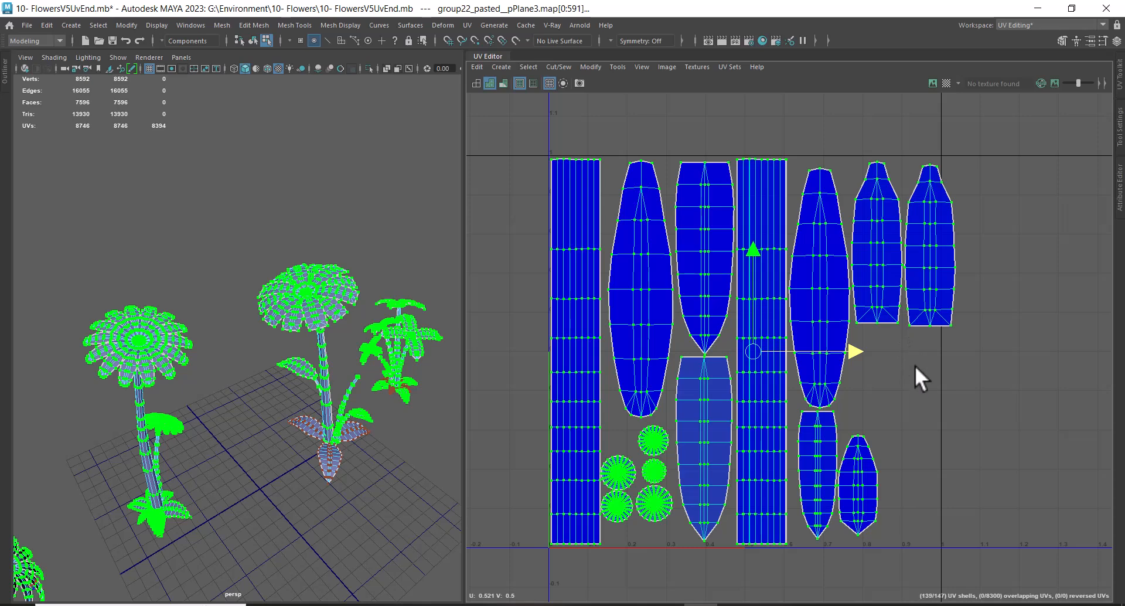
scroll(919, 378, down, 3)
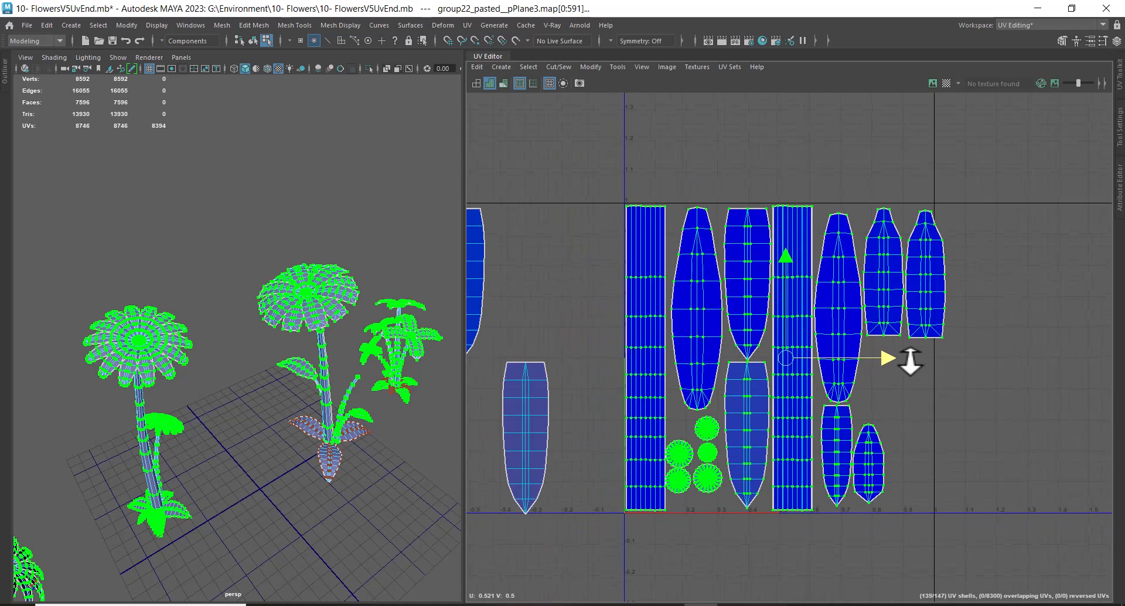
alt+middle_drag(910, 373, 960, 326)
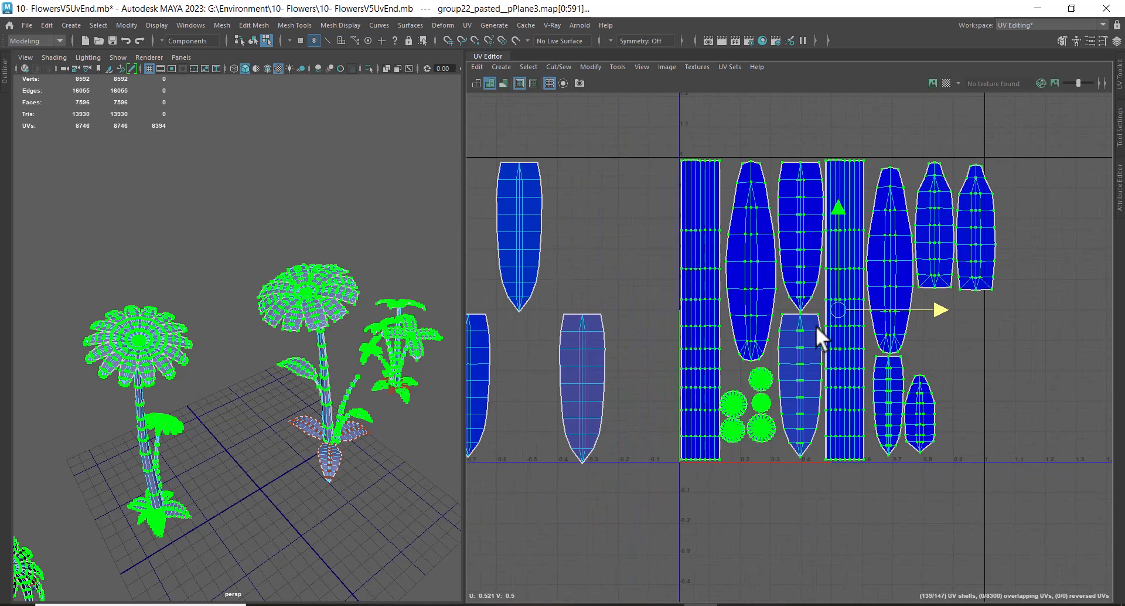
key(r)
drag(834, 308, 832, 309)
key(w)
scroll(902, 319, up, 2)
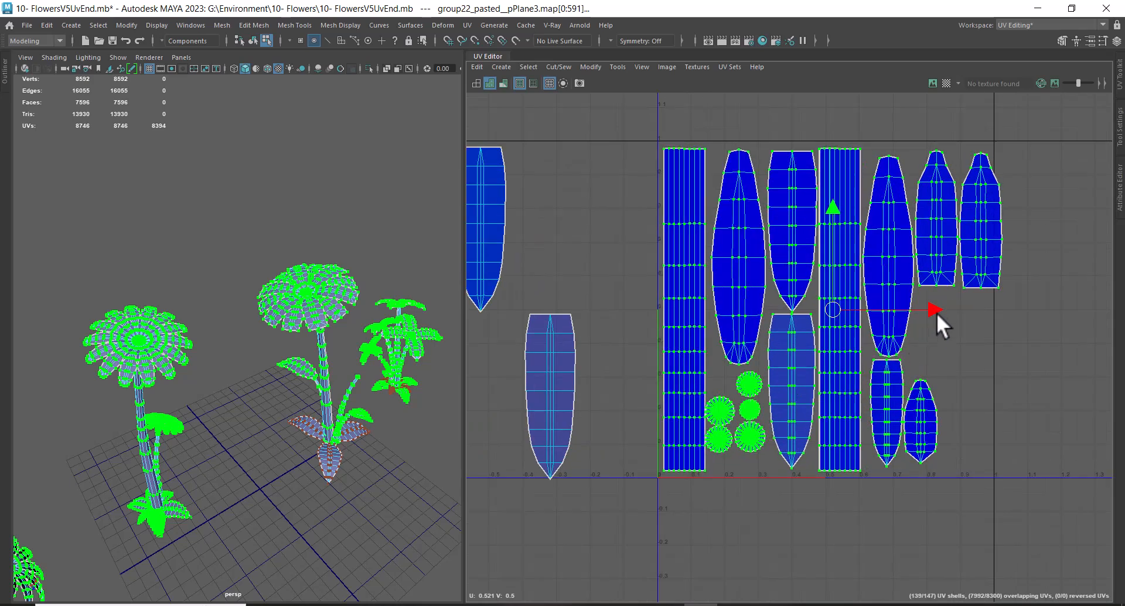
drag(927, 307, 923, 307)
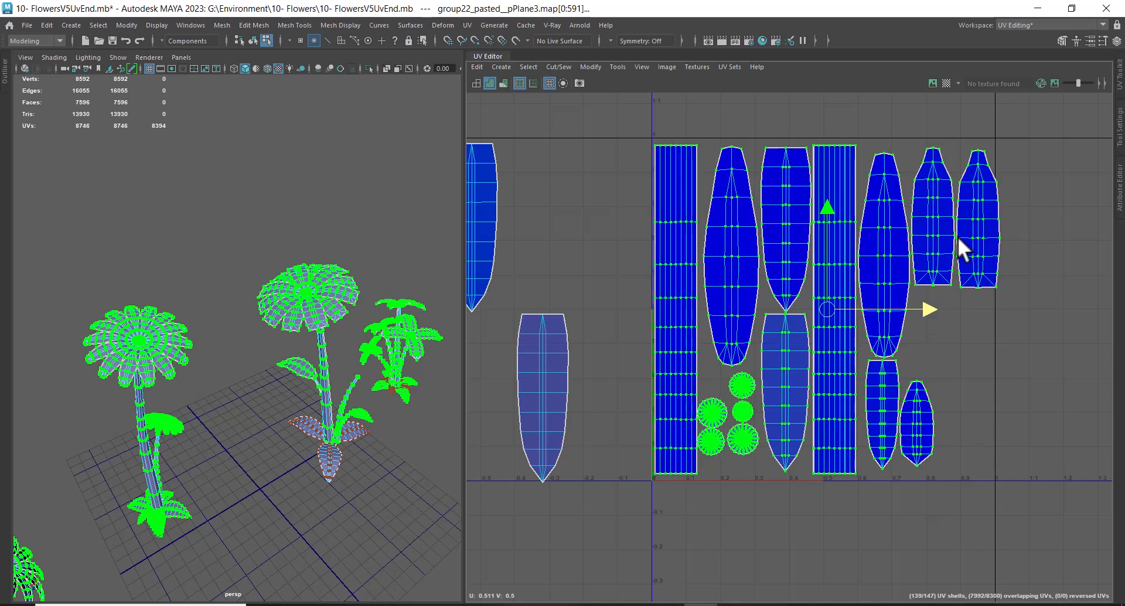
Step: Select the tall petal's whole UV shell beside the second stem strip, scale it down, and raise it to about U 0.67, V 0.72
alt+middle_drag(957, 242, 938, 238)
alt+right_drag(939, 238, 958, 266)
alt+middle_drag(956, 249, 946, 227)
alt+right_drag(946, 227, 966, 275)
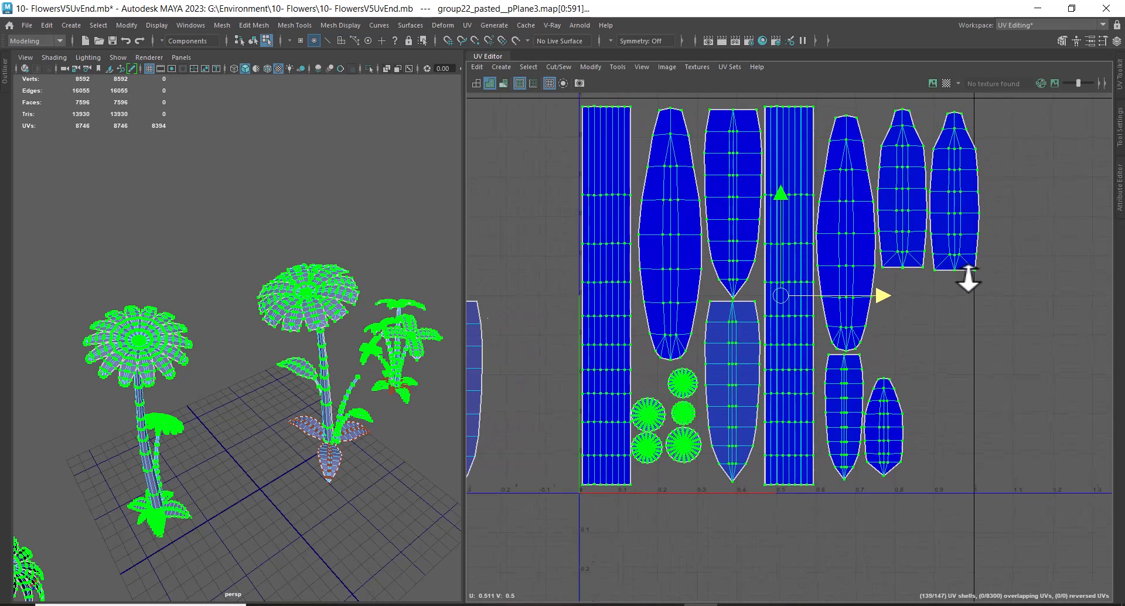
key(f)
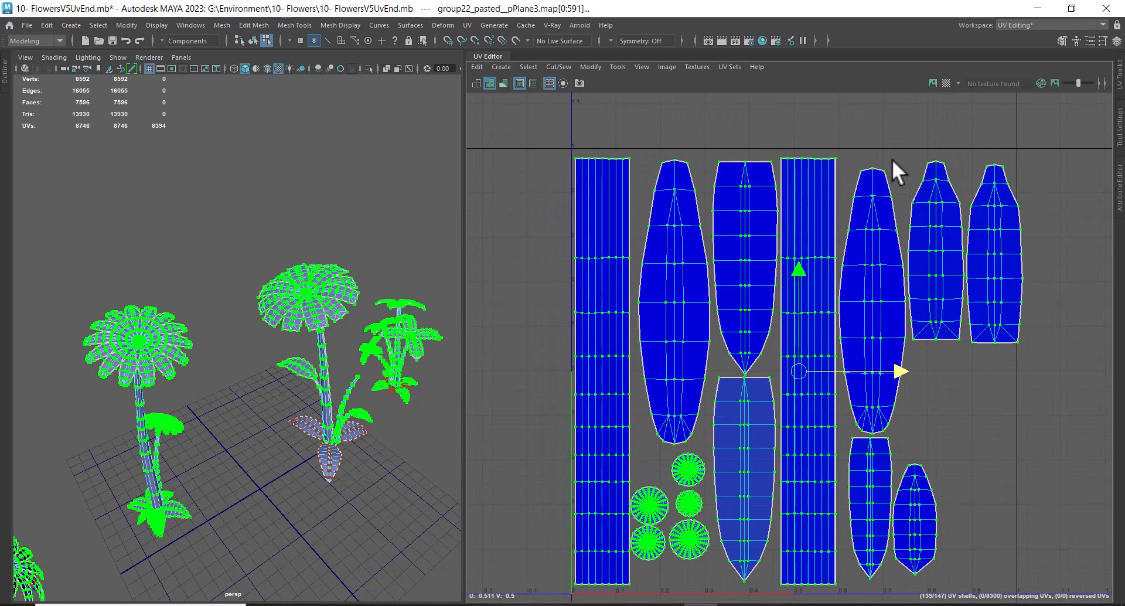
drag(858, 184, 858, 187)
right_drag(858, 198, 915, 273)
key(r)
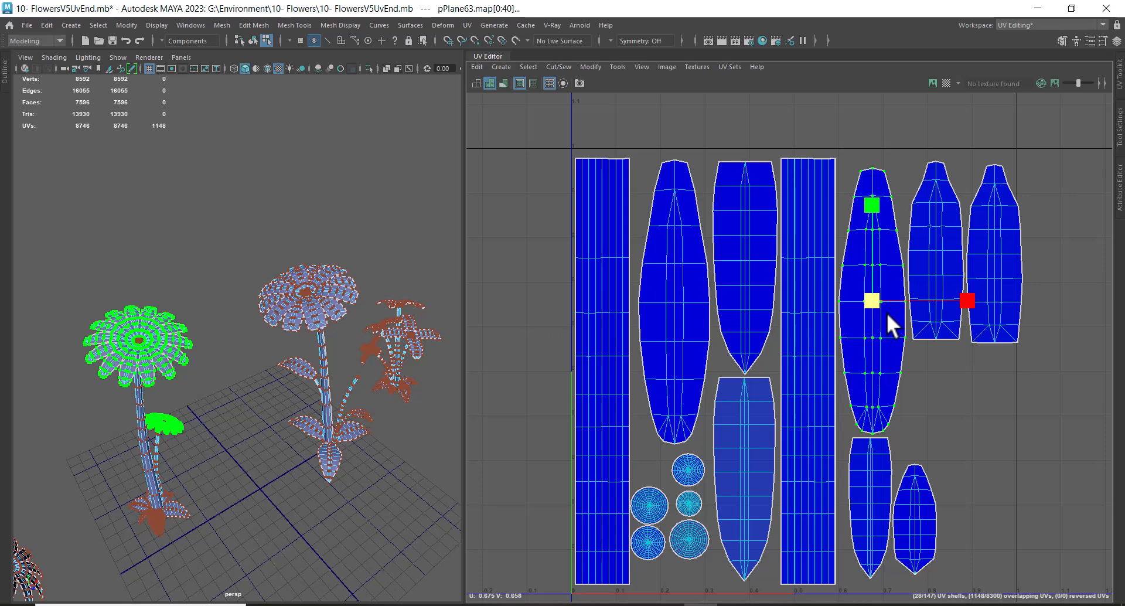
drag(870, 300, 866, 268)
key(w)
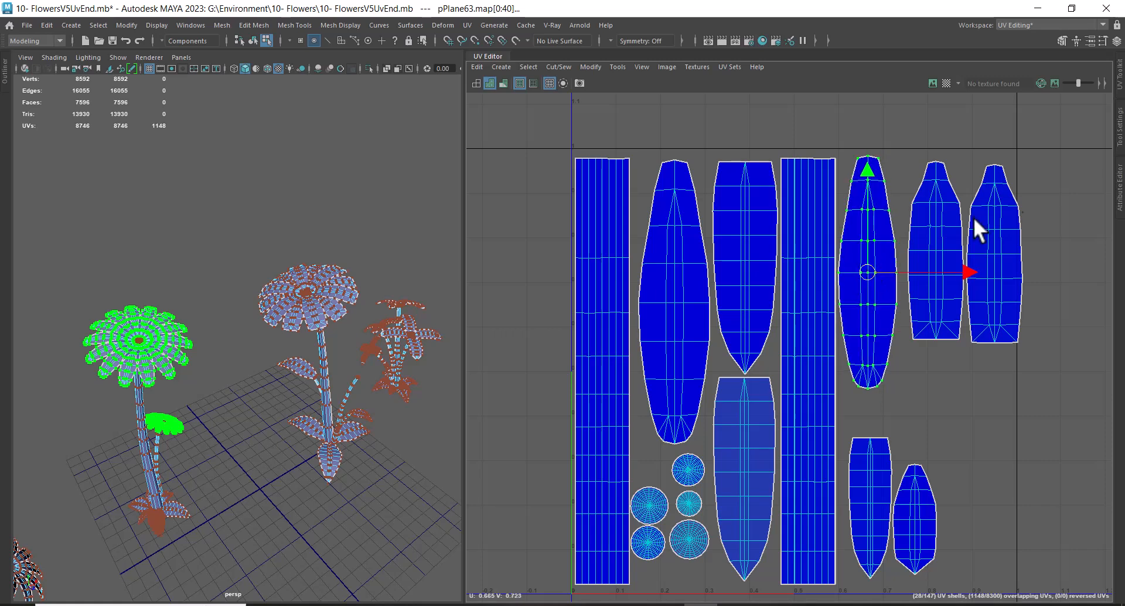
Step: Select the two upper petal UV shells at the tile's outer edge and move them left inside the tile, to about U 0.87, V 0.77
drag(1061, 143, 907, 375)
right_drag(979, 272, 1040, 306)
drag(1063, 251, 1050, 253)
scroll(1050, 253, up, 6)
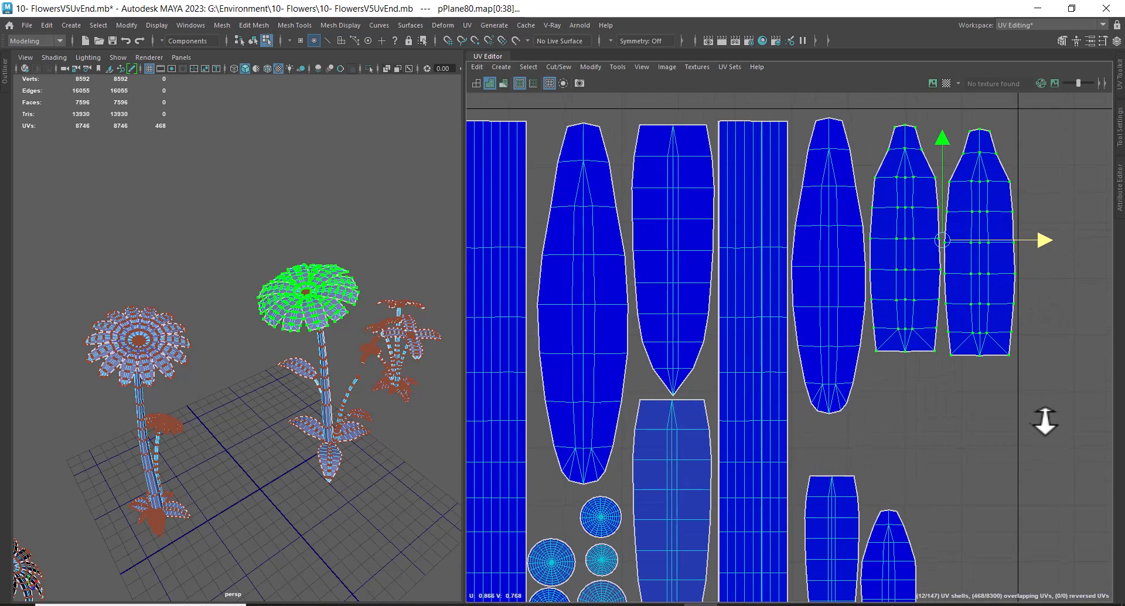
Step: Select the upper leaf UV shell outside the main tile and move it down to the left of the lower offset leaf shell
scroll(933, 291, down, 3)
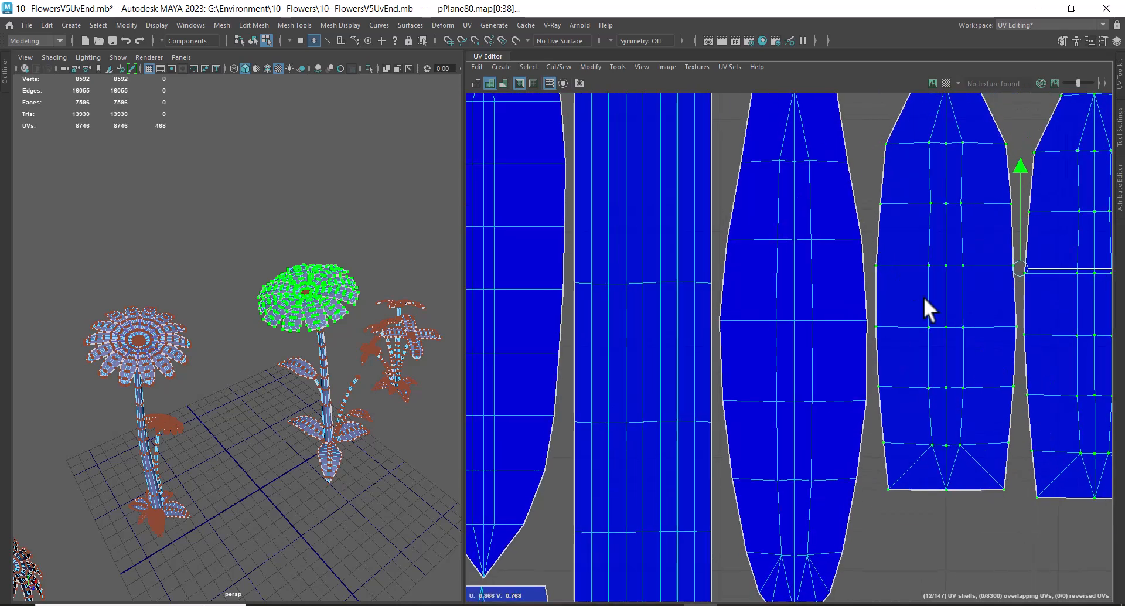
alt+middle_drag(933, 290, 794, 275)
scroll(803, 274, down, 1)
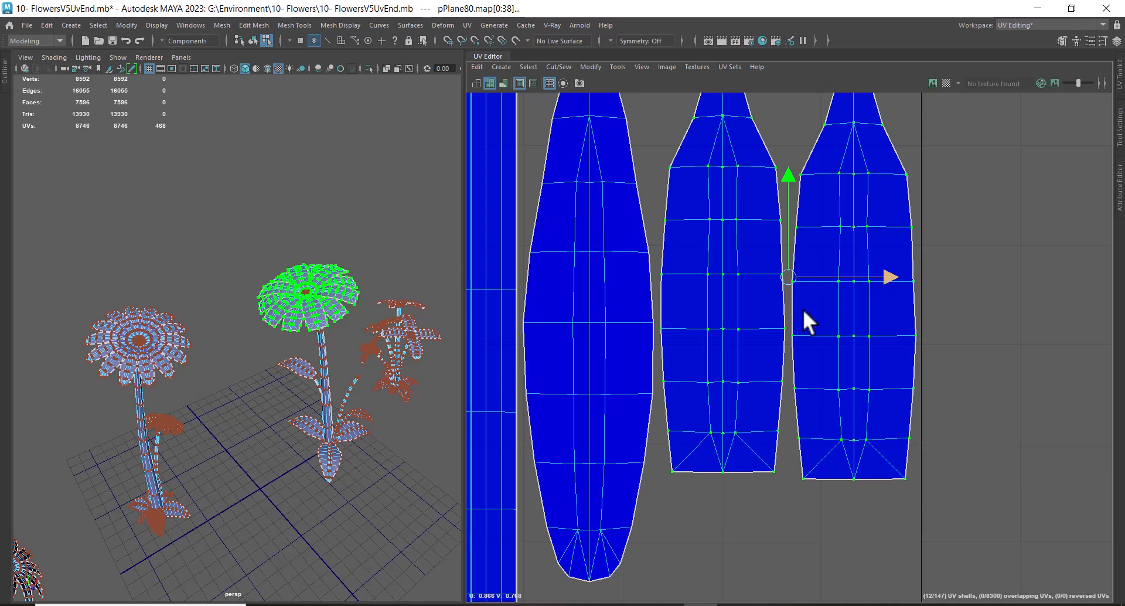
alt+right_drag(807, 415, 730, 228)
alt+middle_drag(817, 414, 816, 328)
alt+right_drag(816, 328, 813, 304)
alt+middle_drag(830, 434, 967, 325)
alt+right_drag(911, 386, 894, 347)
alt+middle_drag(838, 375, 969, 375)
alt+right_drag(965, 399, 914, 299)
right_drag(634, 276, 719, 142)
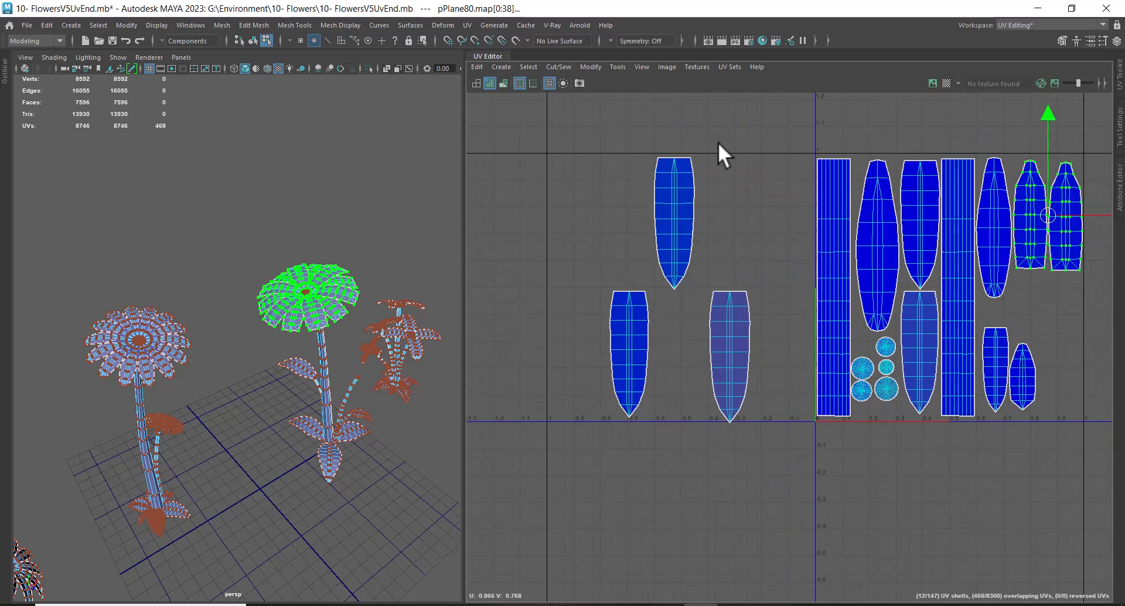
right_drag(634, 182, 704, 220)
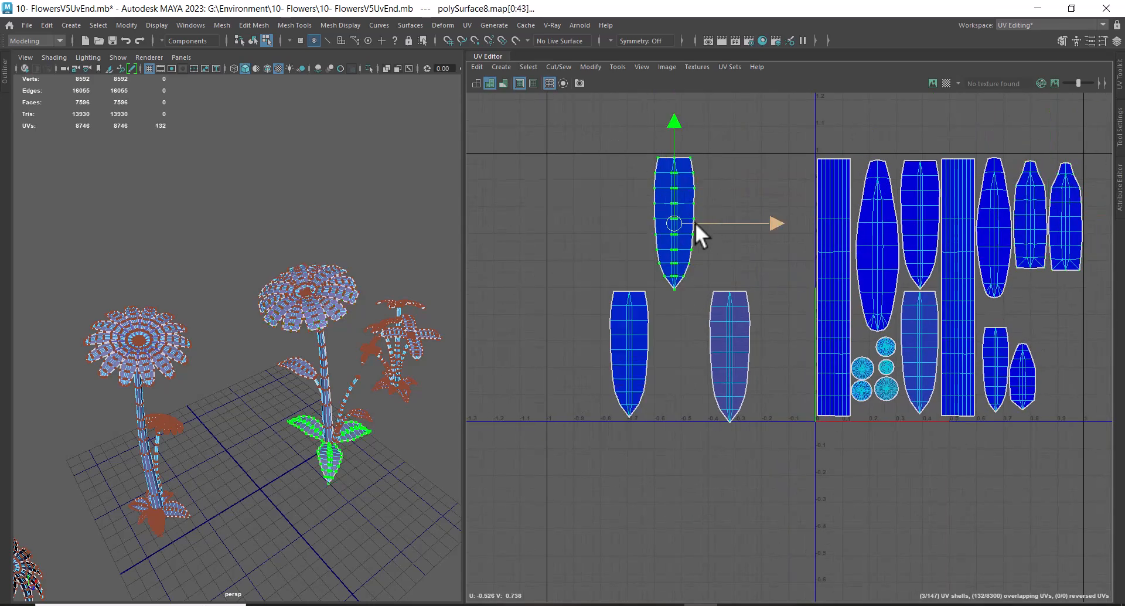
drag(676, 221, 585, 354)
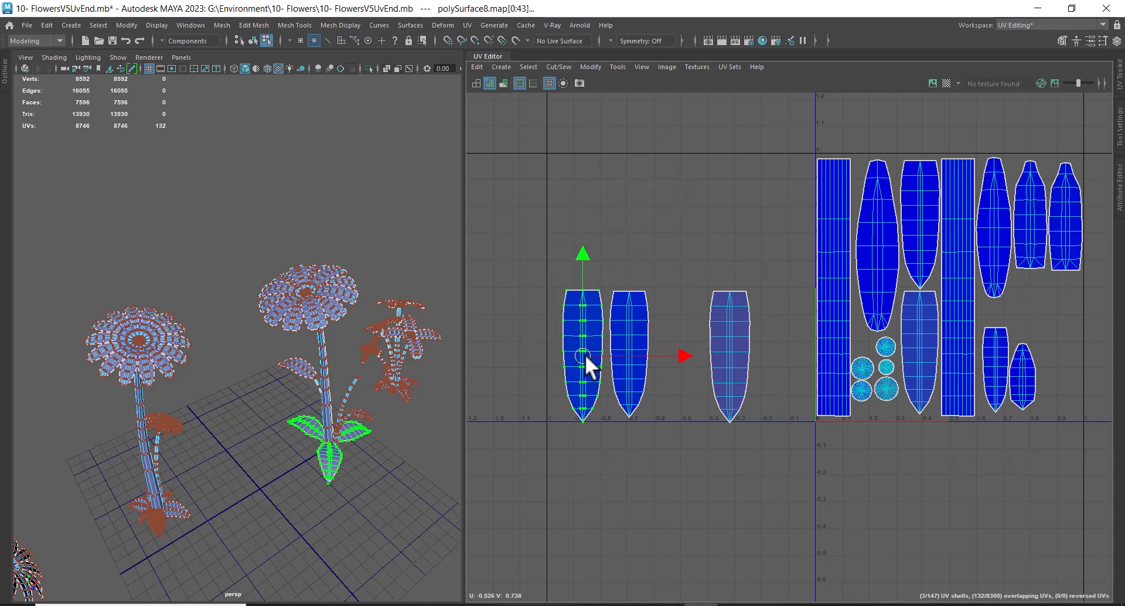
Step: Select the remaining separate offset leaf shell, check which leaf it belongs to, and move it left beside the other two
drag(768, 266, 700, 413)
right_drag(694, 391, 744, 417)
alt+right_drag(434, 383, 327, 368)
alt+middle_drag(276, 443, 335, 369)
alt+right_drag(336, 369, 603, 454)
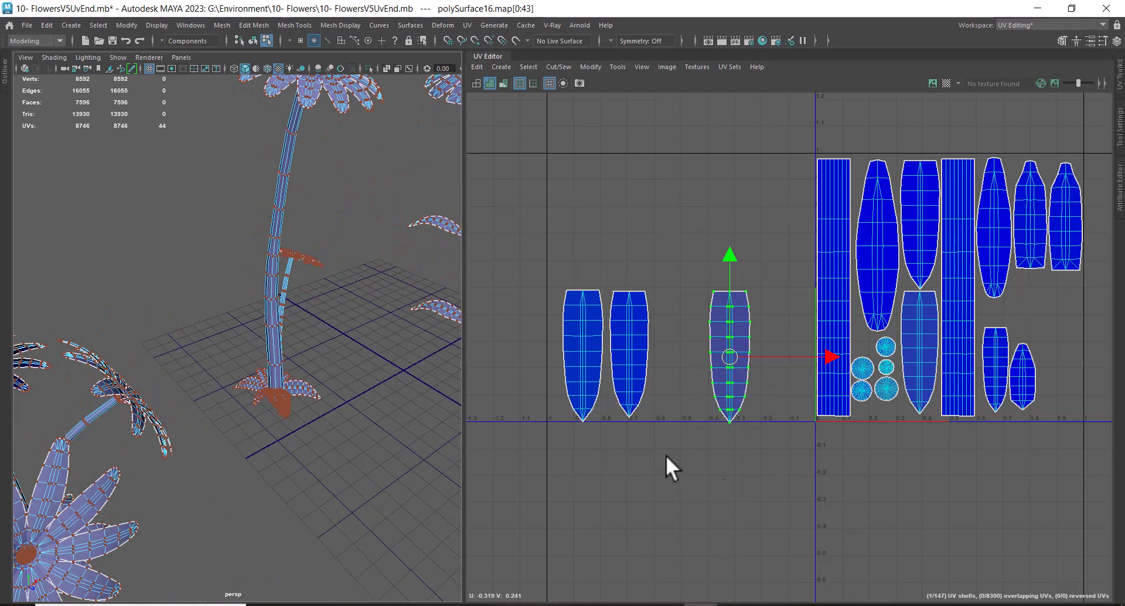
alt+middle_drag(123, 521, 215, 416)
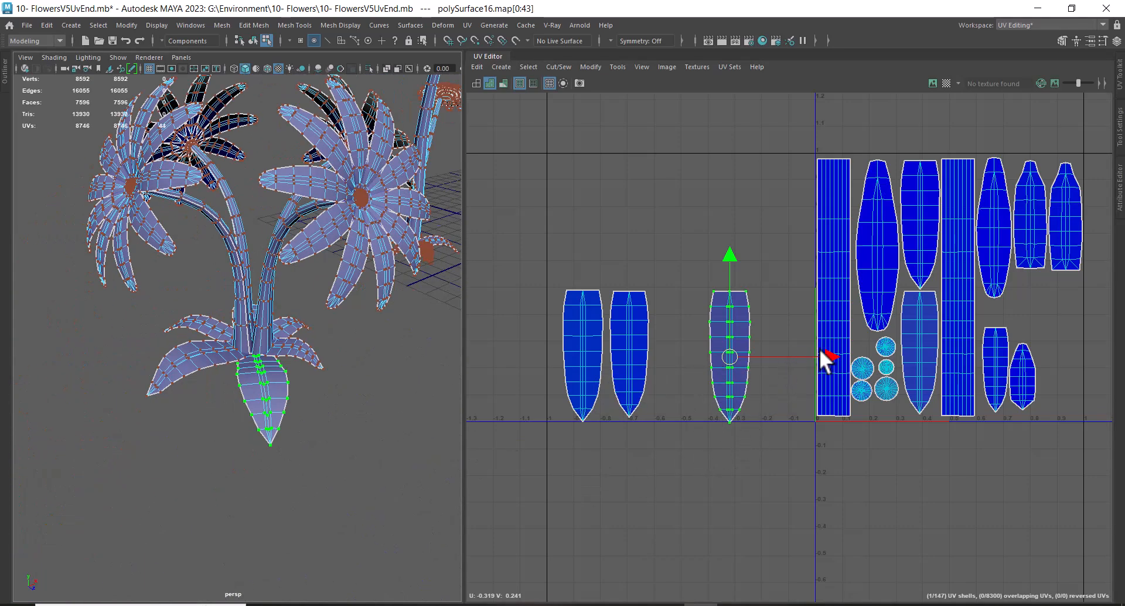
drag(828, 353, 776, 357)
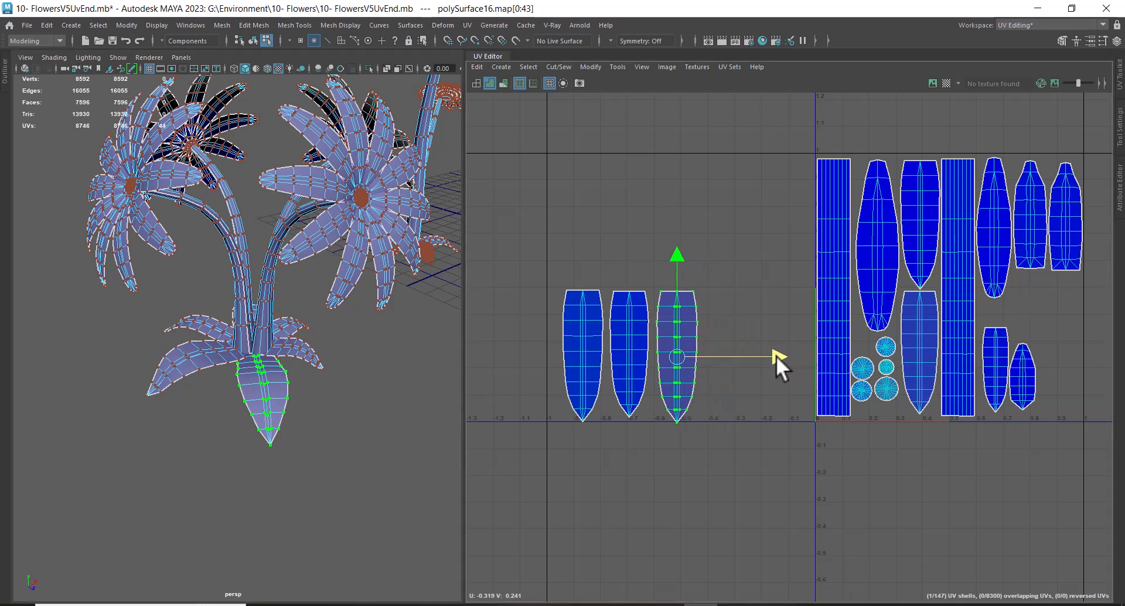
Step: Select all three offset leaf shells and move them across the main tile's U 1 edge, to about U 1.09, V 0.25
drag(532, 253, 740, 481)
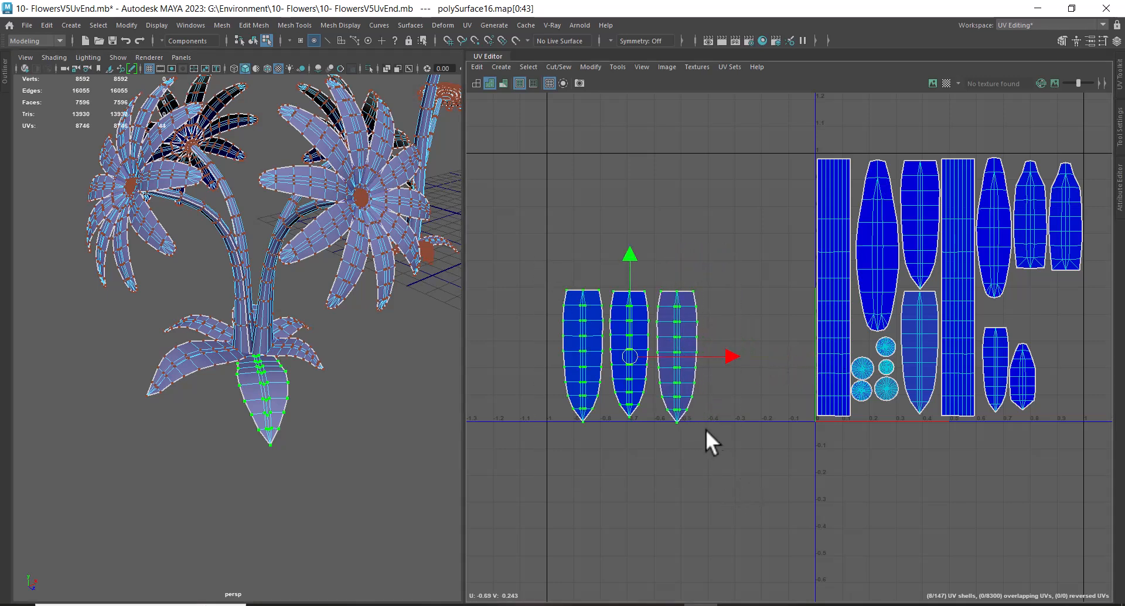
alt+middle_drag(711, 445, 692, 417)
drag(708, 361, 1122, 359)
alt+middle_drag(1018, 371, 761, 363)
alt+right_drag(727, 365, 843, 438)
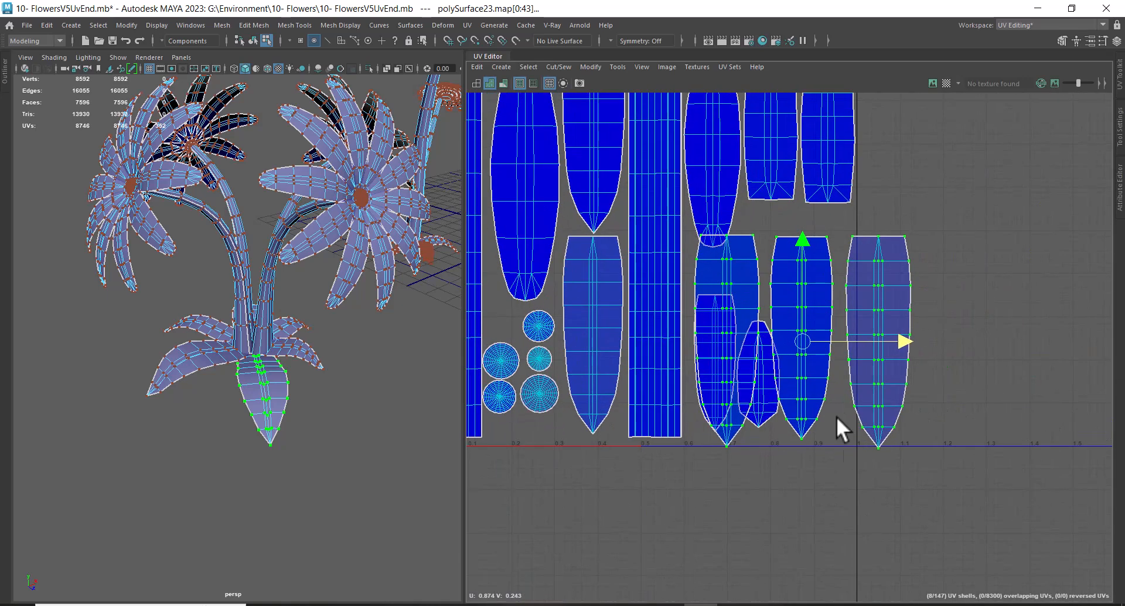
drag(804, 337, 897, 337)
Step: Select the middle offset leaf's whole UV shell, check its leaves on the model, and scale the shell down uniformly
alt+drag(201, 465, 269, 455)
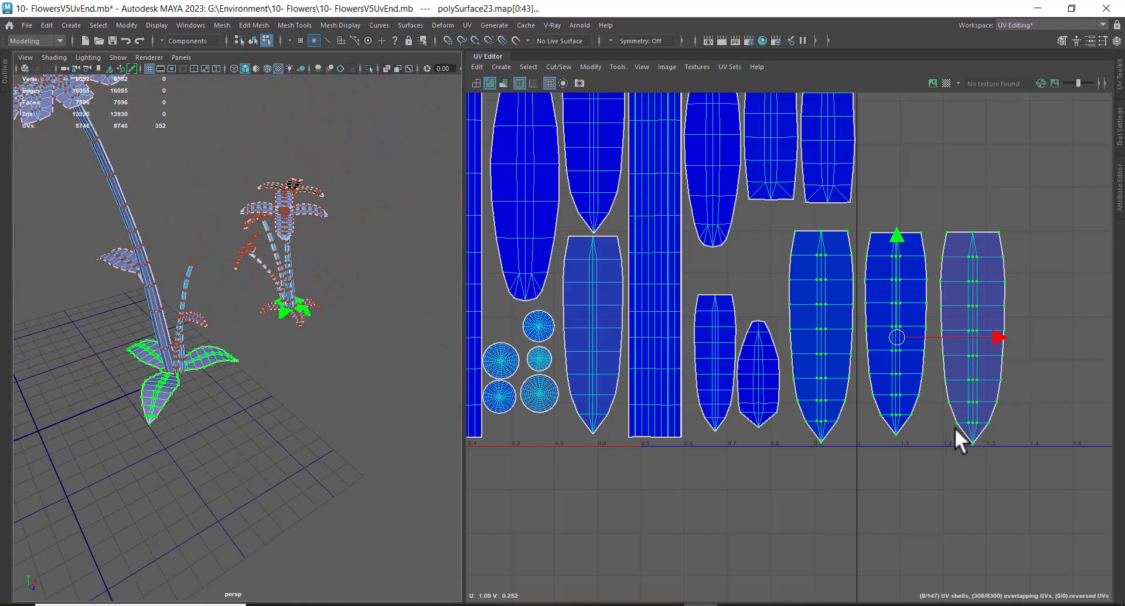
drag(878, 420, 908, 449)
ctrl+right_drag(869, 444, 980, 437)
alt+middle_drag(325, 297, 345, 428)
scroll(273, 430, up, 10)
scroll(902, 350, up, 1)
key(r)
drag(894, 334, 871, 483)
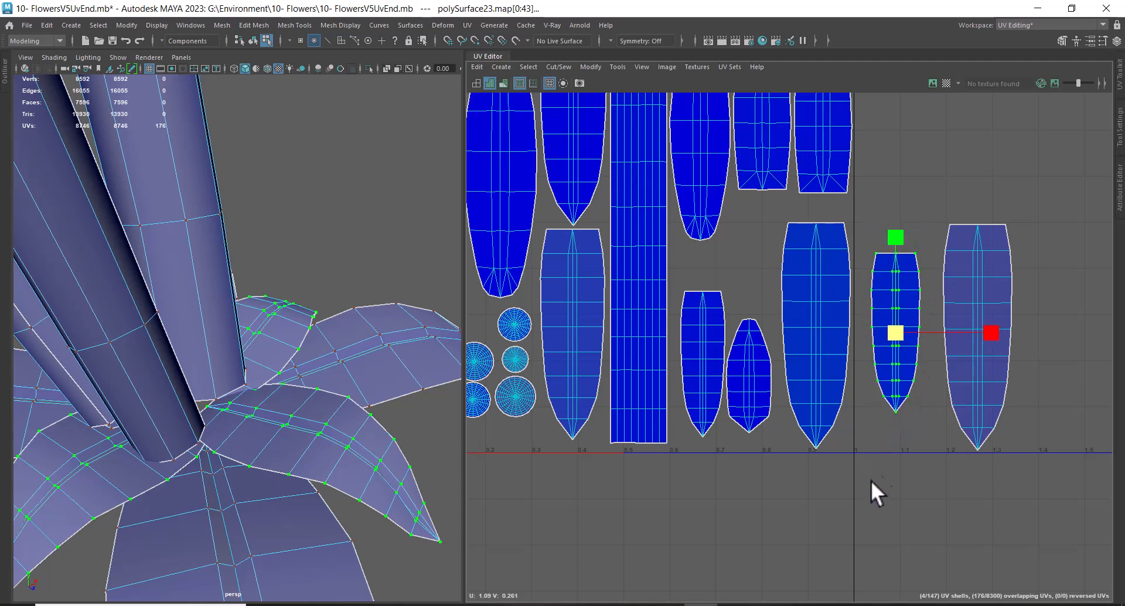
Step: Move the selected leaf shell into the gap below the upper petals, at about U 0.75, V 0.44, and shrink it to fit
key(w)
drag(895, 333, 731, 345)
key(r)
drag(752, 278, 739, 252)
key(w)
Step: Select the uppermost circular UV shell and move it up and left beside the first stem strip
alt+right_drag(765, 348, 737, 357)
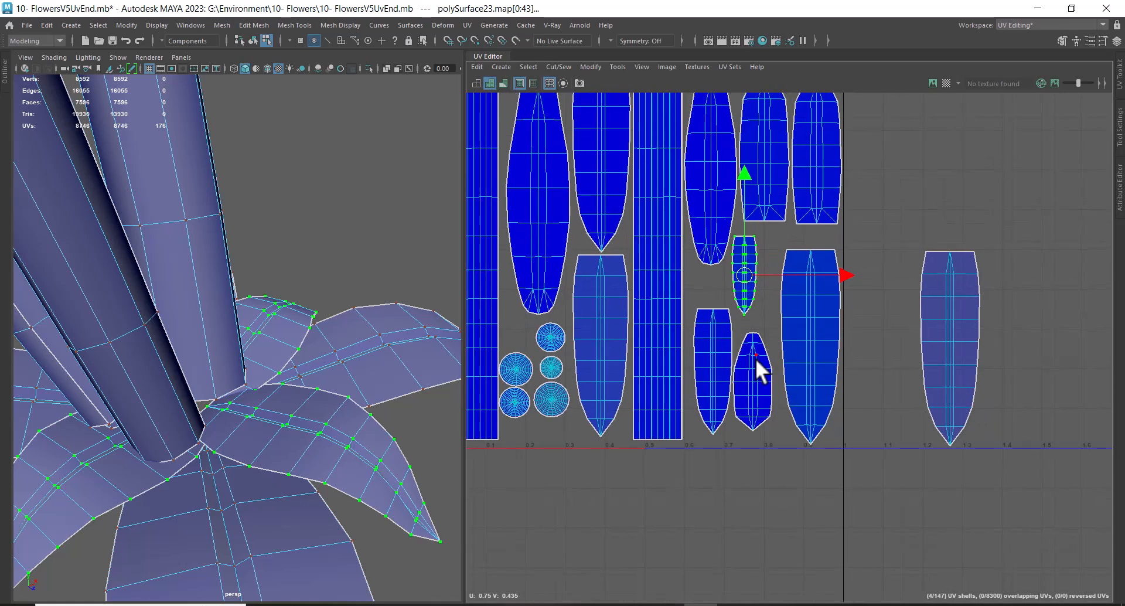
alt+middle_drag(737, 357, 848, 337)
alt+right_drag(849, 338, 881, 410)
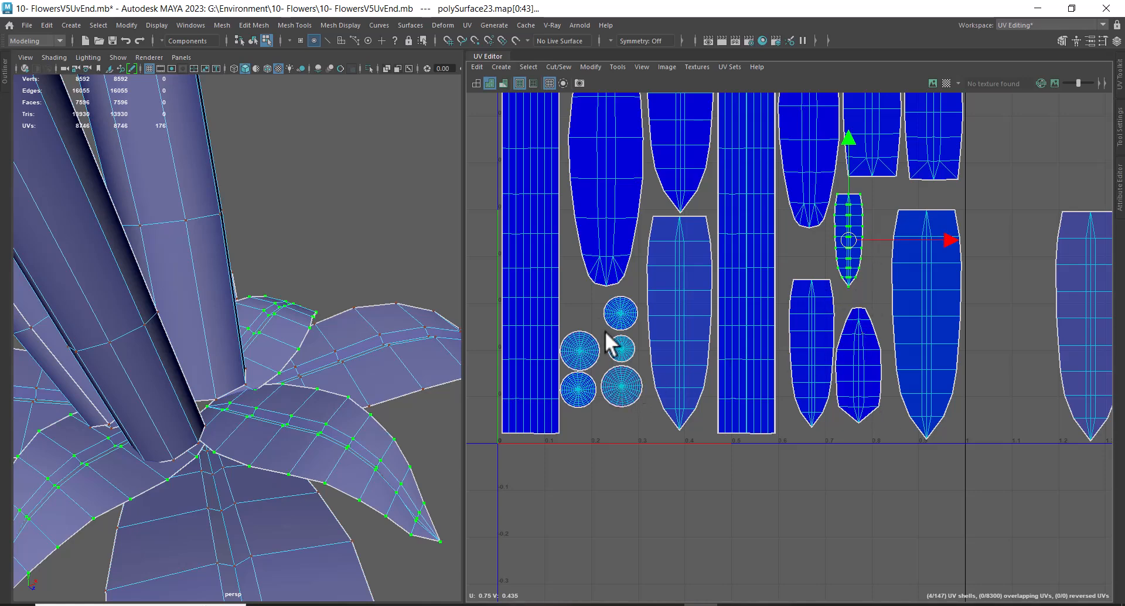
alt+right_drag(605, 335, 687, 420)
alt+middle_drag(615, 313, 719, 312)
alt+right_drag(718, 312, 784, 405)
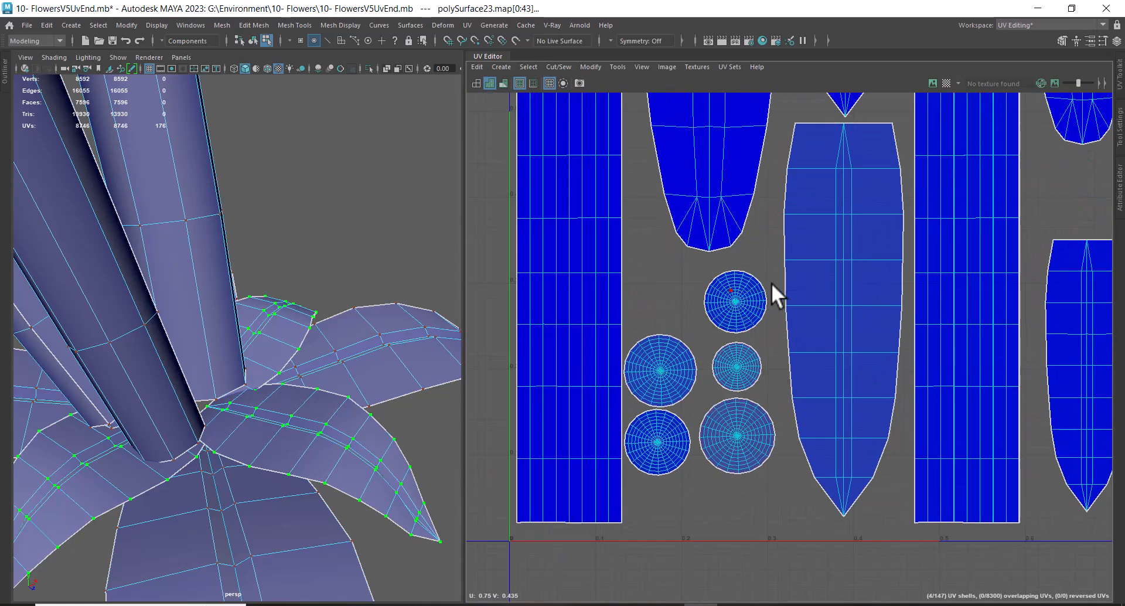
drag(715, 299, 702, 304)
ctrl+right_drag(702, 304, 750, 321)
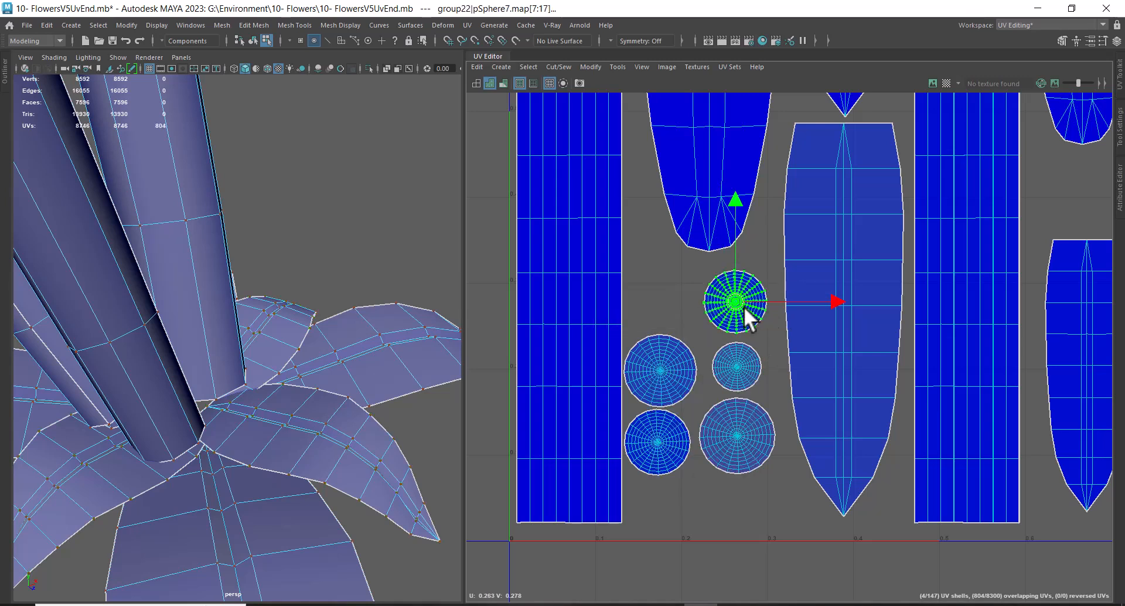
drag(739, 298, 659, 262)
drag(658, 259, 660, 258)
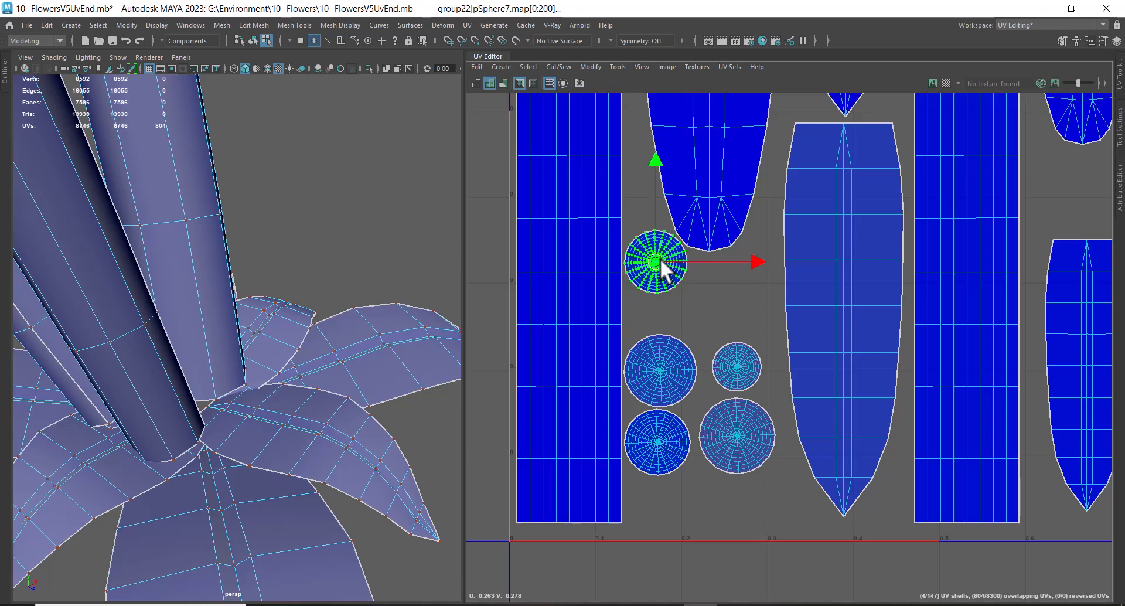
Step: Select the smallest circular UV shell and move it into the column beside the stem strip, to about U 0.17, V 0.26
click(730, 354)
ctrl+right_drag(728, 350, 779, 382)
drag(740, 359, 658, 305)
scroll(666, 313, up, 2)
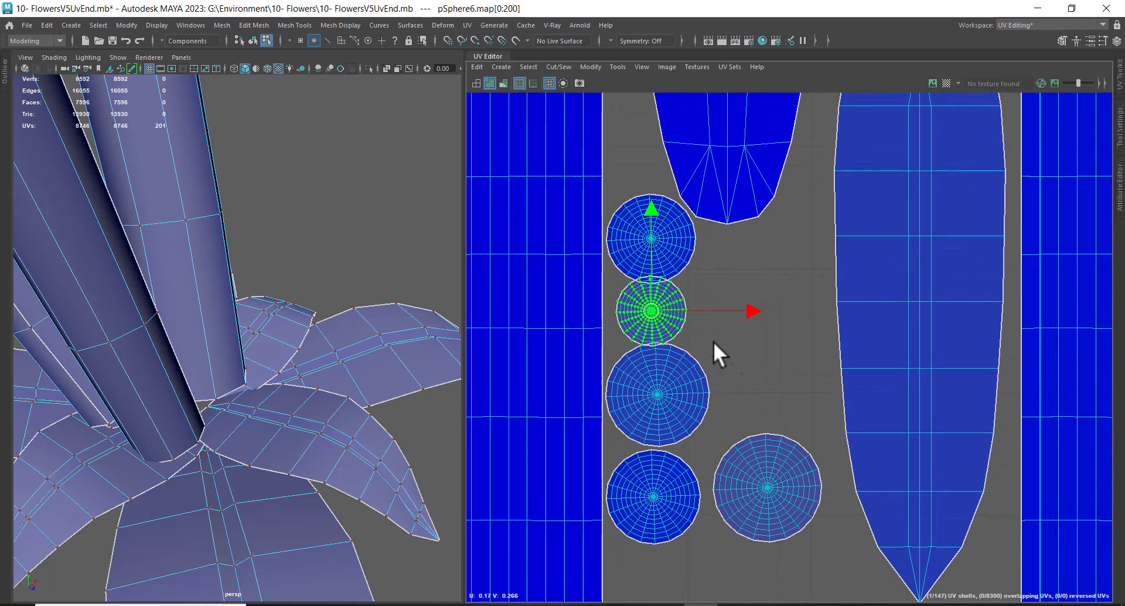
alt+middle_drag(650, 315, 697, 384)
mouse_move(697, 385)
mouse_down()
mouse_move(679, 231)
mouse_move(698, 388)
mouse_up()
Step: Select the two lower circular shells in the column and move them down together, to about U 0.18, V 0.09
alt+middle_drag(799, 467, 766, 339)
alt+right_drag(775, 361, 739, 342)
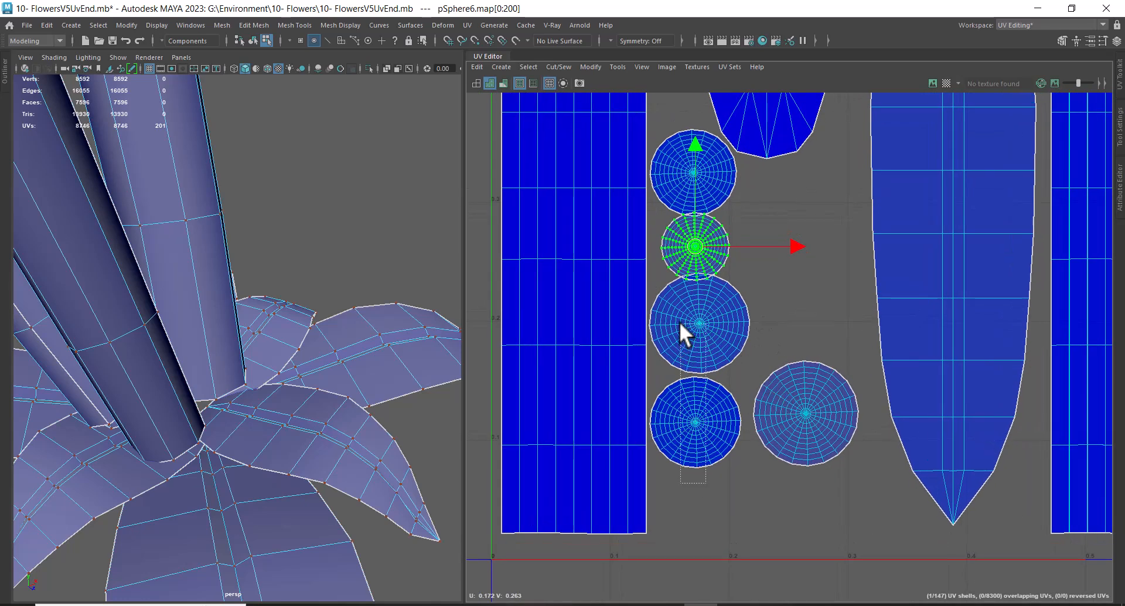
drag(679, 321, 681, 375)
shift+right_drag(680, 375, 716, 379)
drag(701, 371, 702, 455)
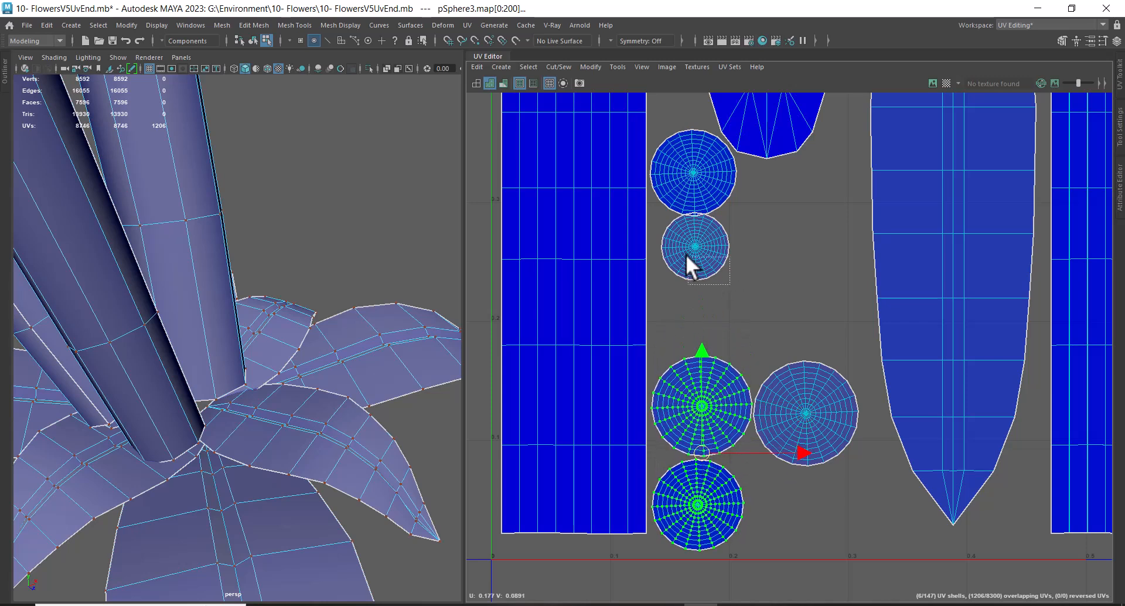
Step: Select the smallest circular shell again and nudge it clear of the circle above, to about U 0.17, V 0.26
drag(687, 254, 688, 268)
shift+right_drag(688, 267, 733, 287)
drag(699, 245, 695, 248)
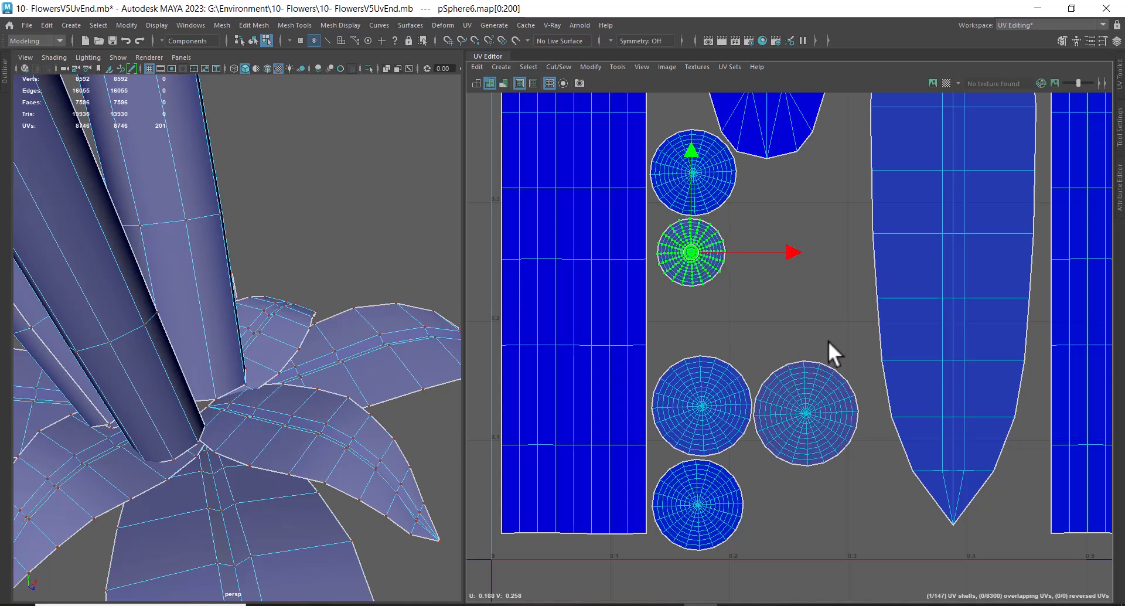
Step: Select the largest circular UV shell, move it into the gap in the column of circles, and scale it down
scroll(814, 406, down, 3)
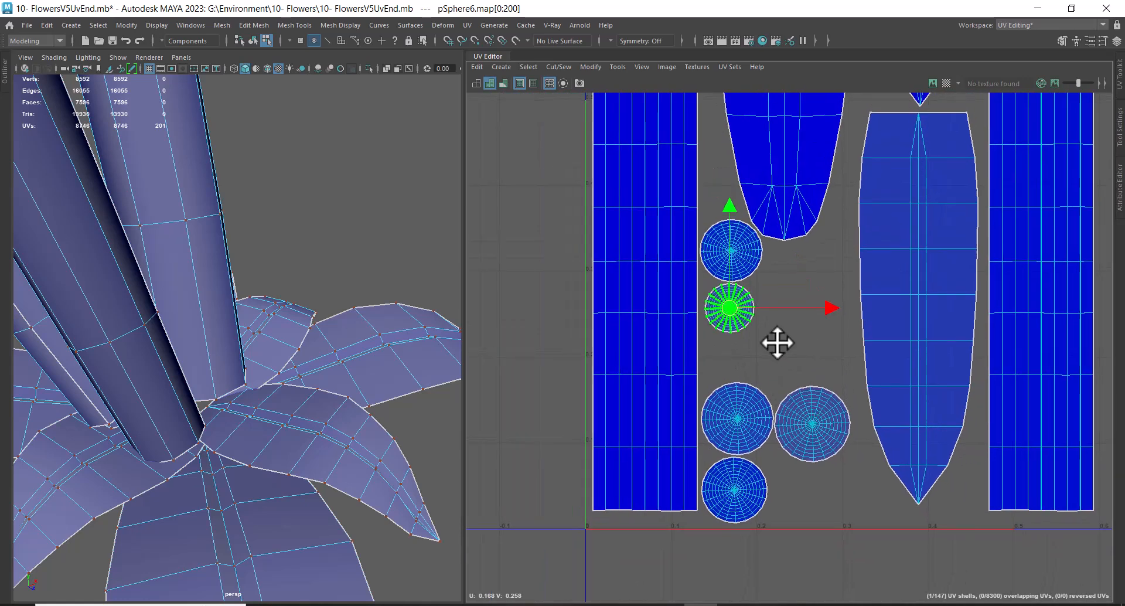
click(798, 431)
shift+right_drag(800, 418, 853, 440)
drag(807, 423, 737, 349)
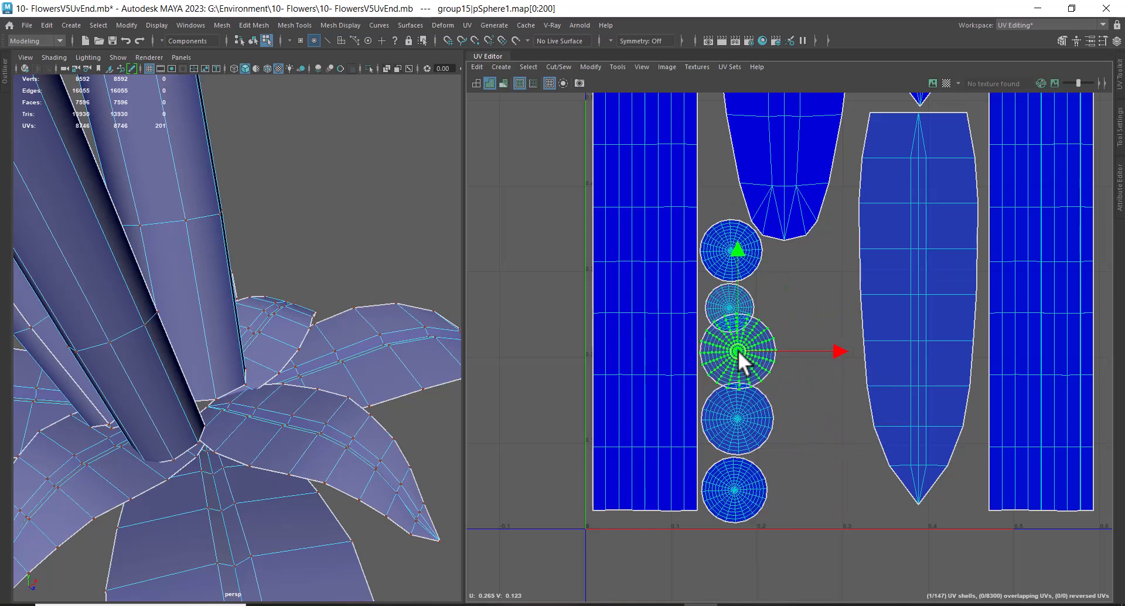
key(r)
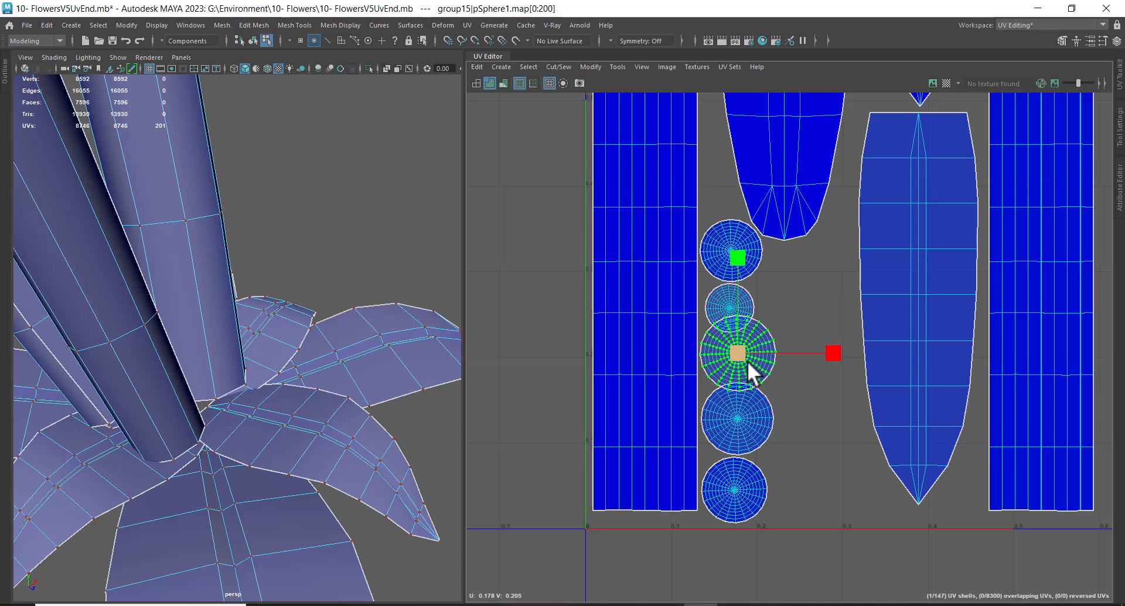
mouse_move(739, 355)
mouse_down()
mouse_move(715, 367)
mouse_move(732, 360)
mouse_up()
key(w)
Step: Select the two lowest circular UV shells and shift them slightly down towards the tile's V 0 edge
alt+right_drag(755, 402, 786, 429)
alt+middle_drag(787, 429, 796, 357)
drag(726, 427, 767, 359)
ctrl+right_drag(737, 398, 801, 423)
drag(736, 389, 734, 402)
key(r)
key(w)
Step: Select the column's middle circular UV shell and nudge it clear of its neighbours, to about U 0.17, V 0.19
alt+right_drag(758, 287, 804, 362)
drag(783, 266, 734, 297)
ctrl+right_drag(740, 301, 771, 310)
drag(723, 289, 722, 296)
alt+right_drag(829, 424, 709, 317)
alt+right_drag(876, 391, 757, 276)
alt+middle_drag(793, 337, 699, 322)
alt+right_drag(816, 352, 834, 372)
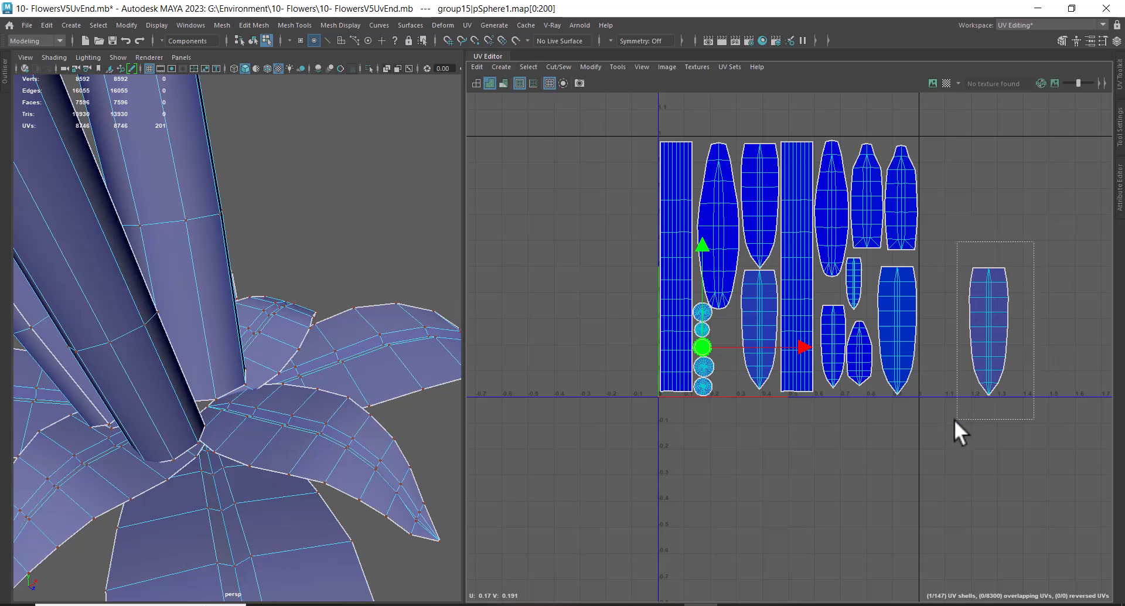
Step: Move the leaf shell lying outside the tile into the gap beside the column of circles and scale it down to fit
click(986, 352)
drag(990, 325, 743, 363)
key(r)
alt+right_drag(743, 364, 846, 386)
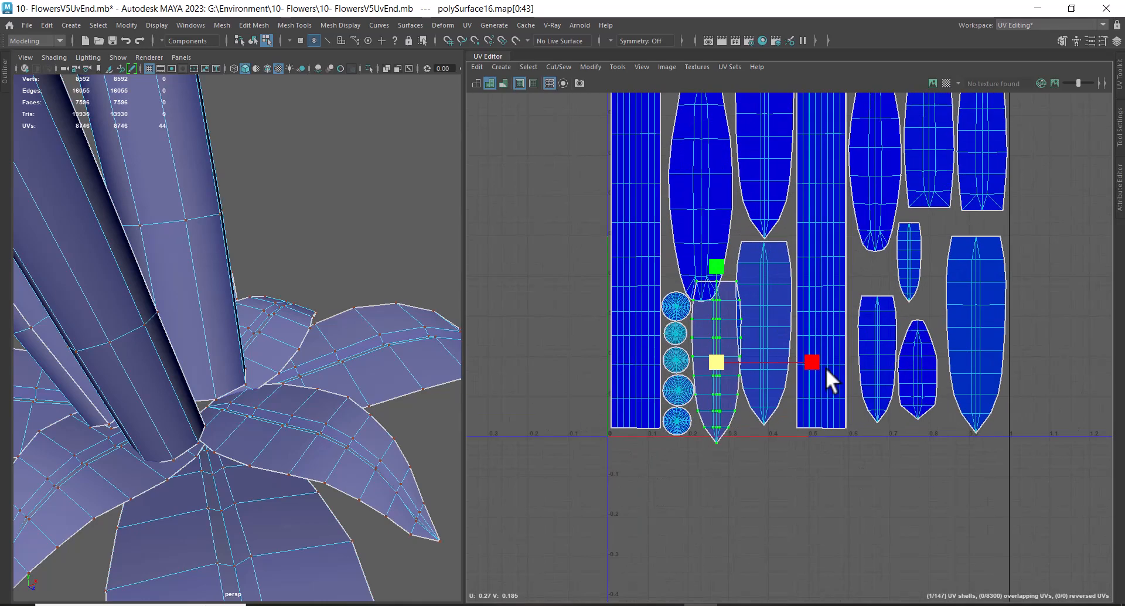
scroll(846, 387, up, 4)
drag(675, 382, 650, 414)
Step: Nudge the scaled leaf shell clear of the circles and the neighbouring leaf, to about U 0.27, V 0.18
alt+middle_drag(717, 424, 756, 384)
alt+right_drag(756, 384, 725, 374)
key(w)
drag(687, 334, 684, 339)
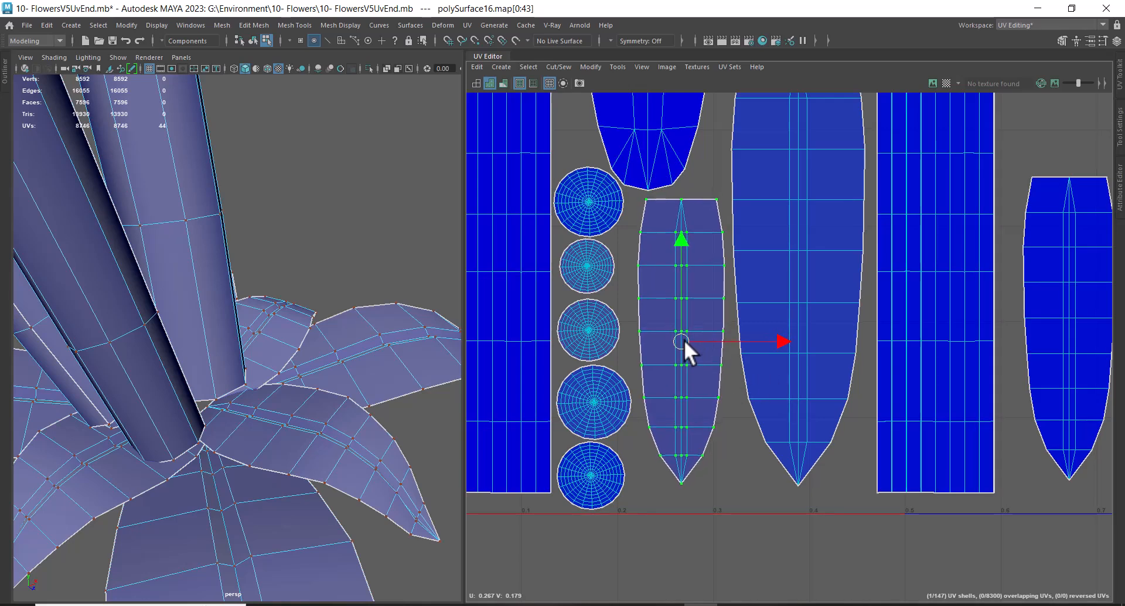
Step: Select all UV shells in the tile and check the spacing of the complete layout
scroll(839, 378, down, 6)
alt+right_drag(973, 321, 932, 277)
alt+middle_drag(932, 277, 884, 281)
drag(674, 115, 1054, 448)
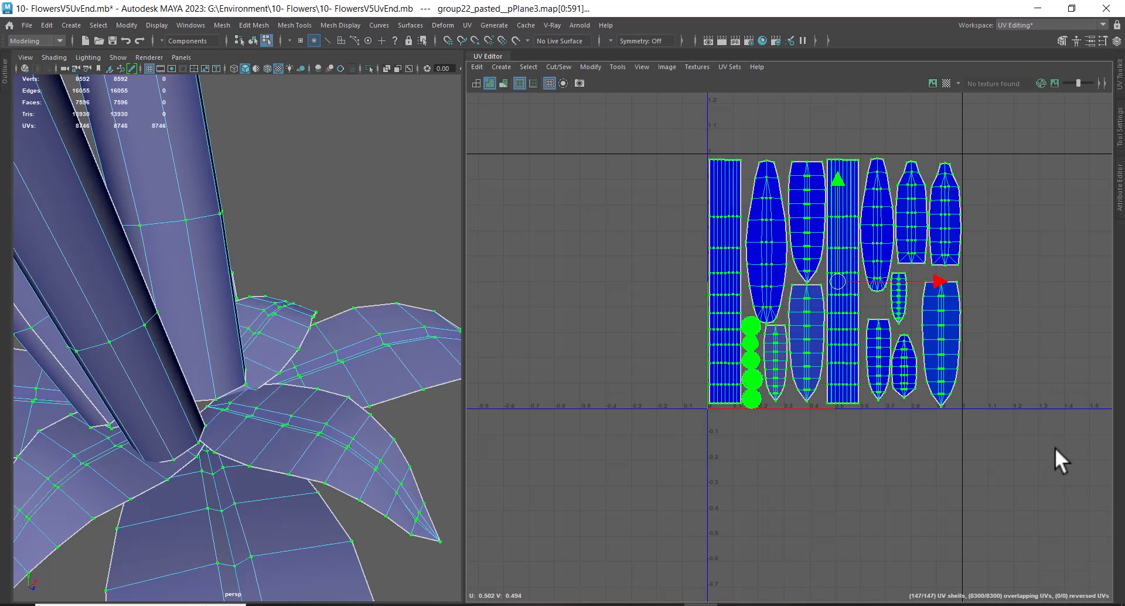
alt+right_drag(955, 430, 958, 548)
alt+middle_drag(826, 366, 948, 382)
scroll(181, 295, down, 10)
Step: Switch to object selection and select all the flower models in the scene
alt+drag(301, 434, 227, 244)
right_drag(272, 250, 364, 204)
alt+drag(347, 273, 260, 397)
drag(329, 176, 143, 540)
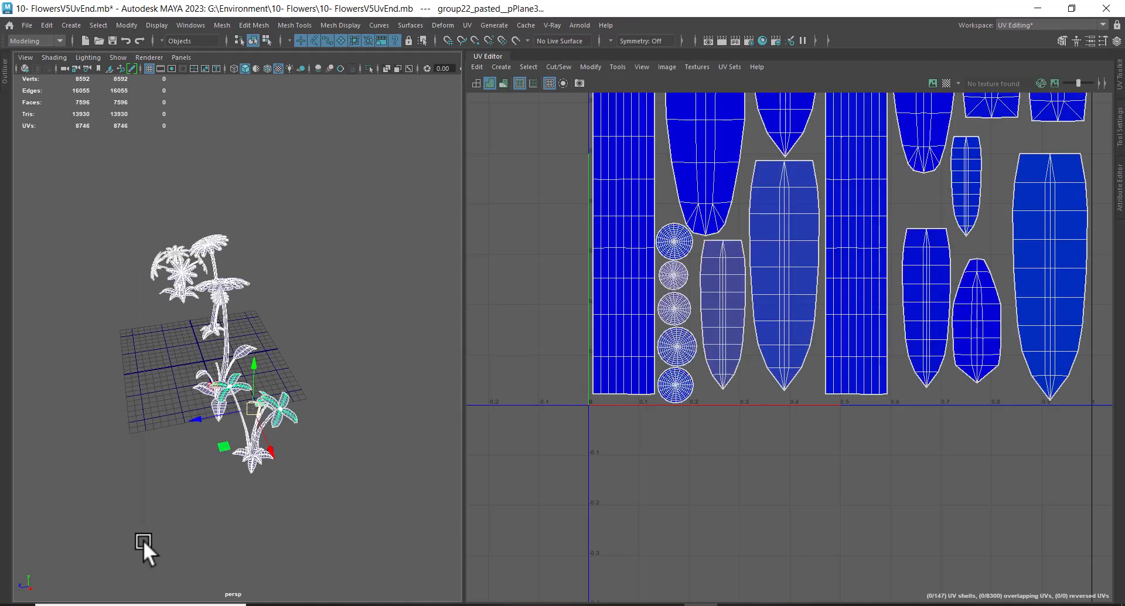
Step: Export the selected flowers as an FBX file named 10- FlowersMayaToSubsV3.fbx in the 10- Flowers folder
click(25, 31)
mouse_move(89, 288)
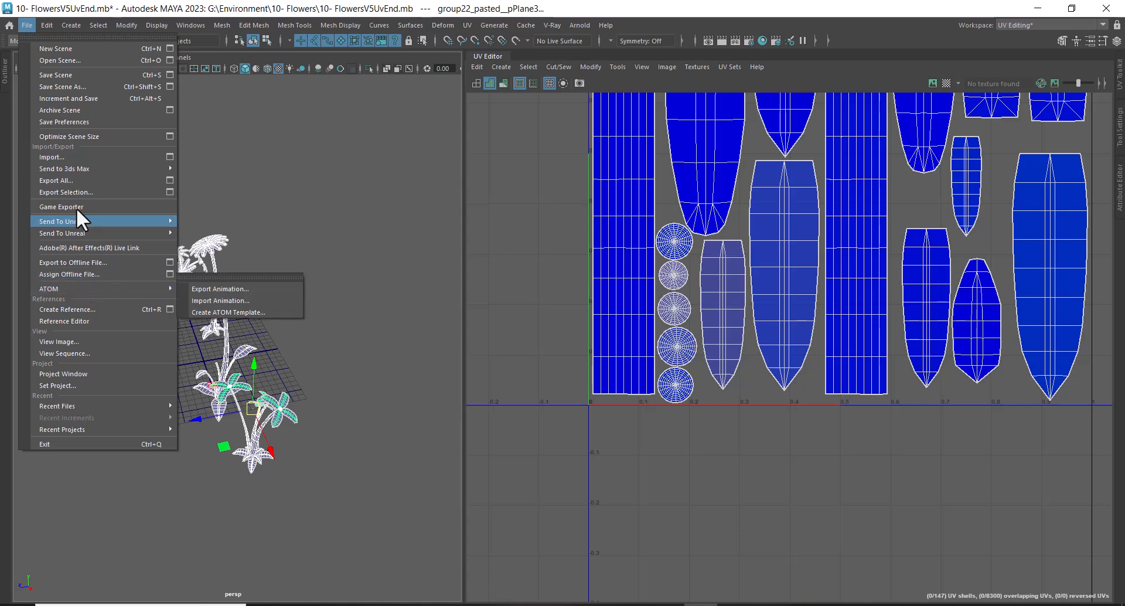
click(75, 193)
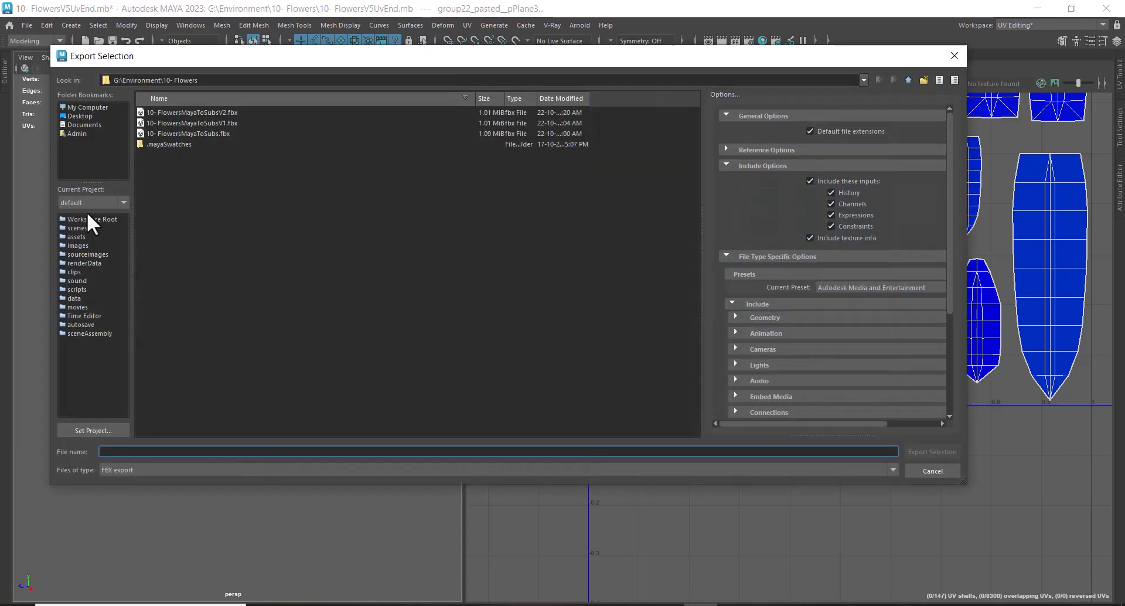
click(204, 112)
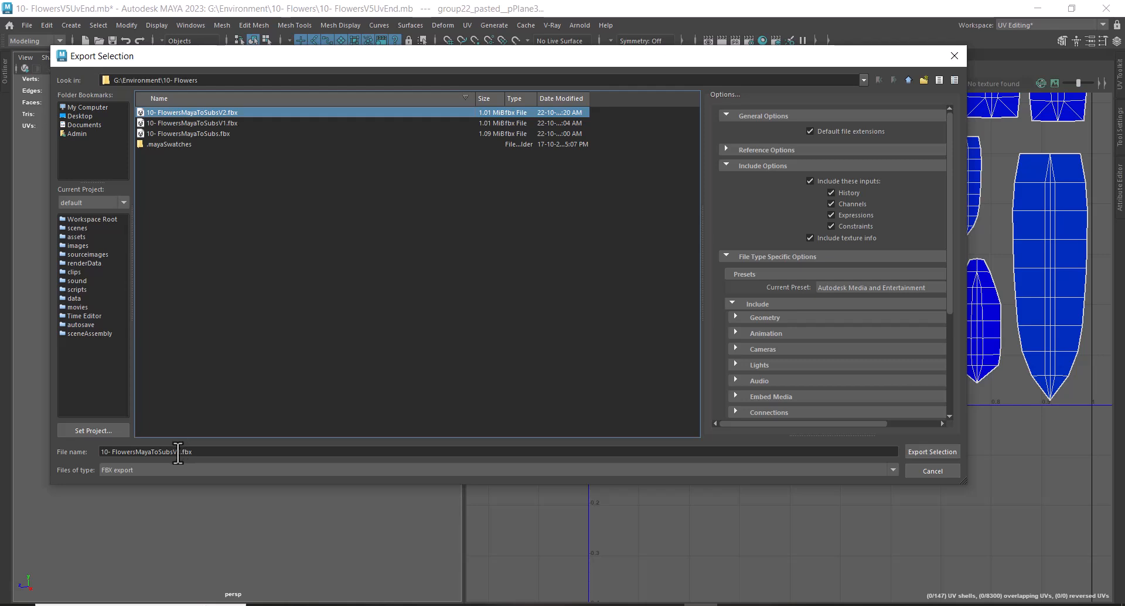
click(178, 452)
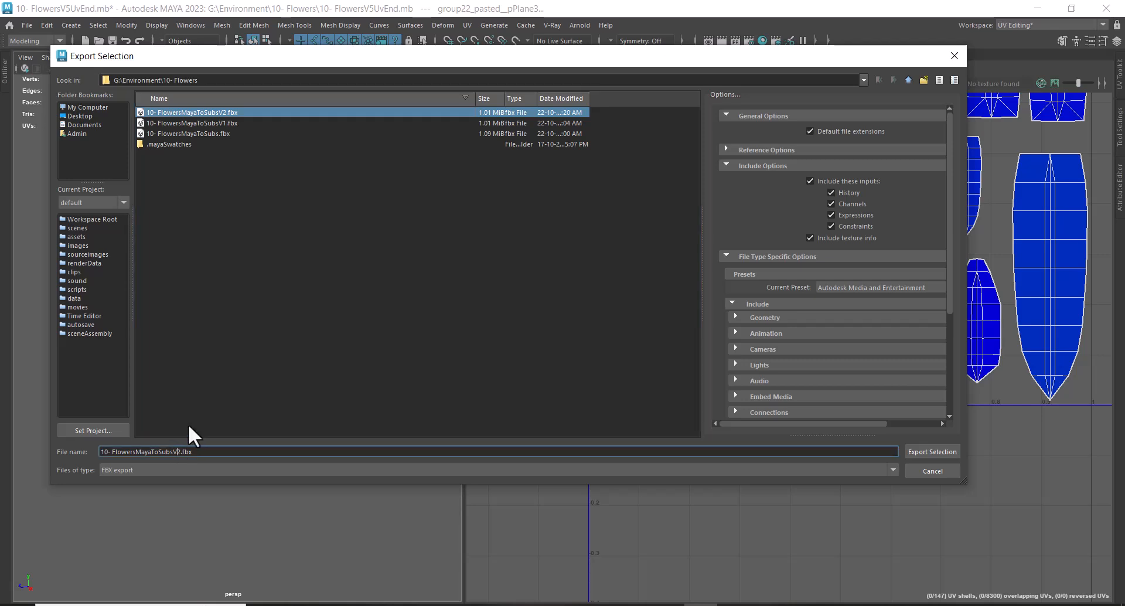
key(BackSpace)
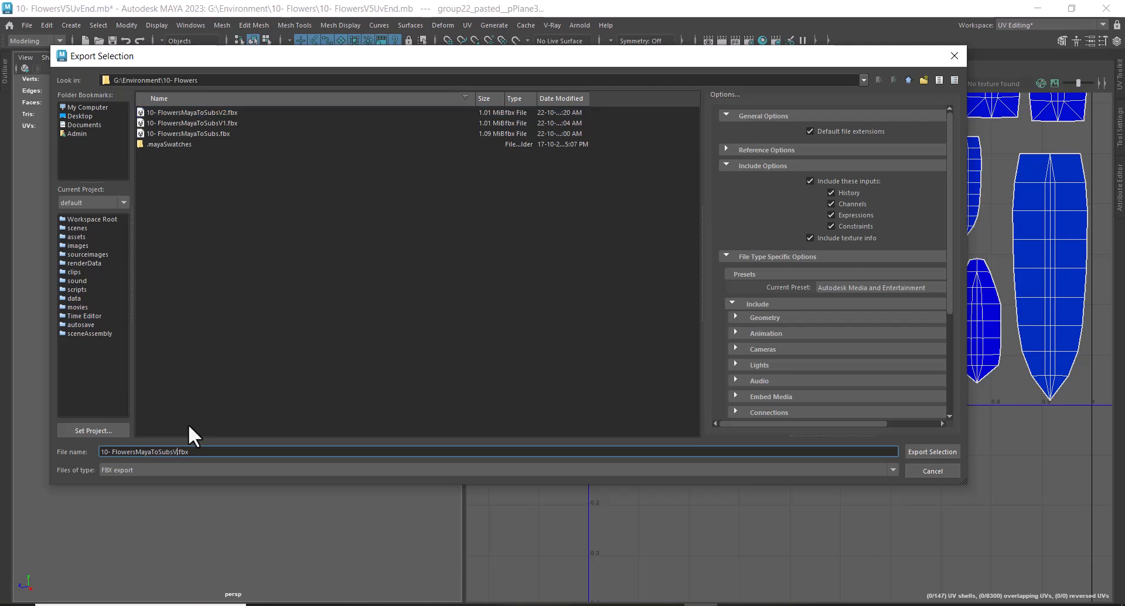
key(Return)
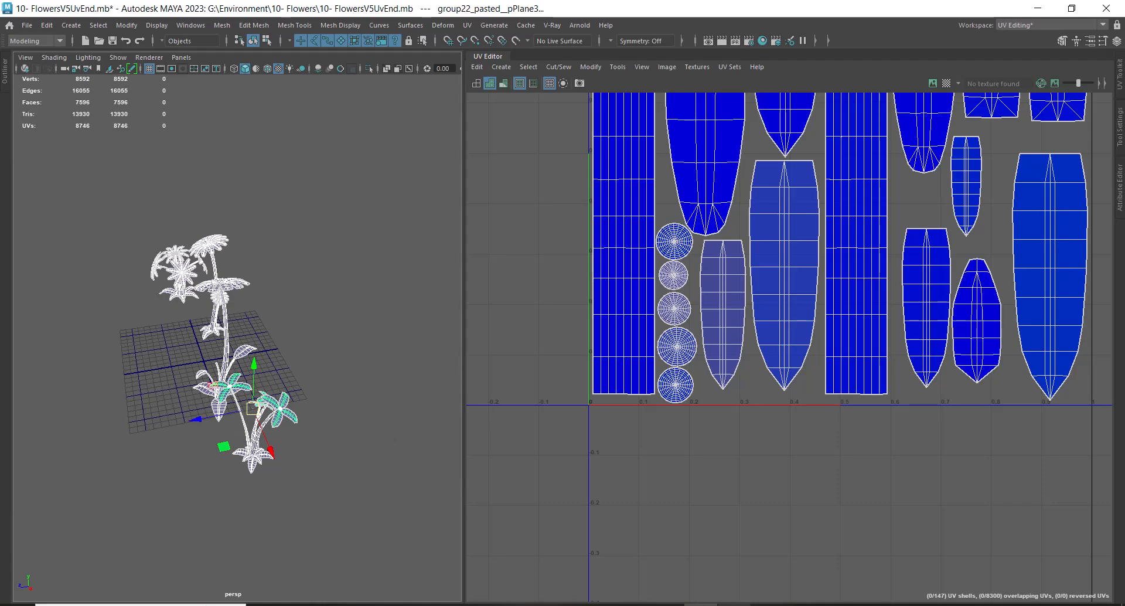
Step: Switch to Adobe Substance 3D Painter and create a new project from 10- FlowersMayaToSubsV3.fbx, discarding the open project's changes
click(736, 605)
alt+right_drag(668, 322, 586, 288)
alt+drag(635, 305, 605, 306)
alt+middle_drag(580, 306, 689, 384)
alt+right_drag(674, 372, 508, 258)
alt+middle_drag(498, 260, 595, 271)
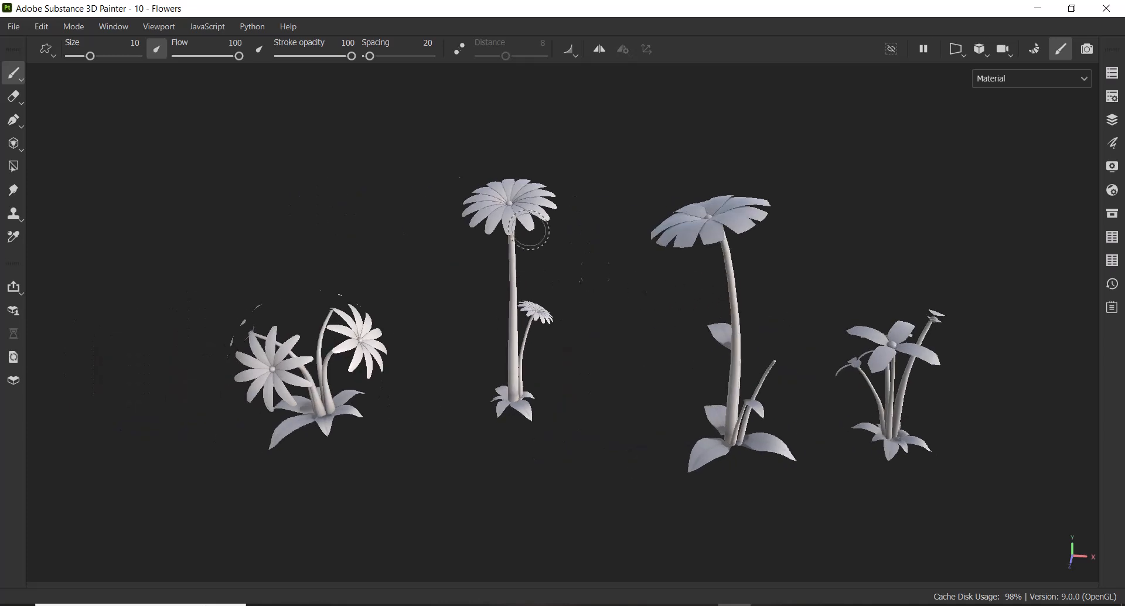
click(11, 21)
click(32, 44)
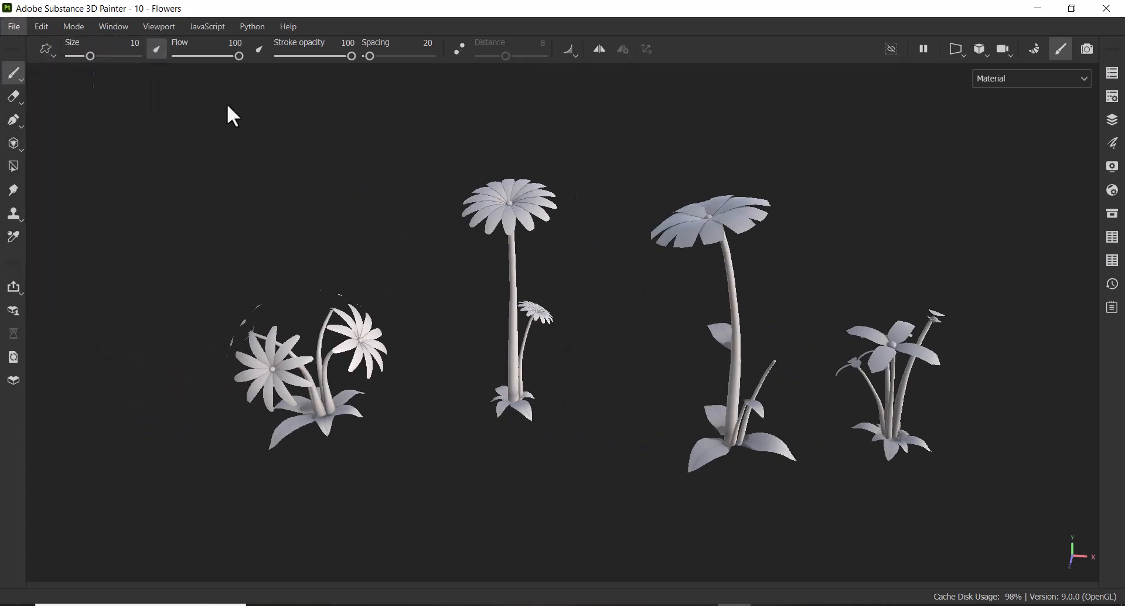
click(709, 144)
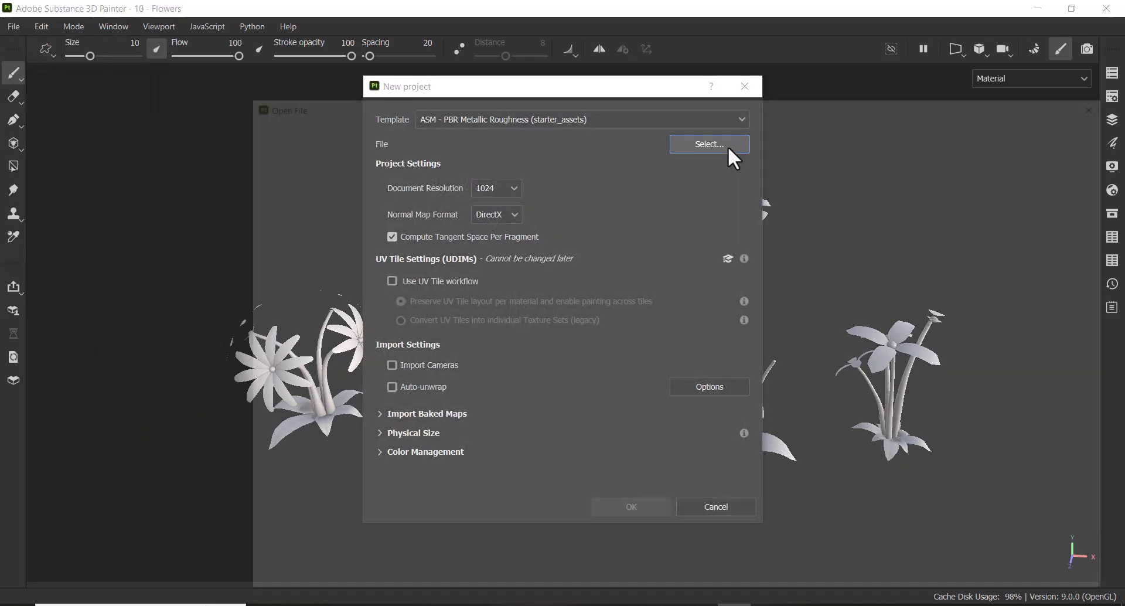
double_click(739, 212)
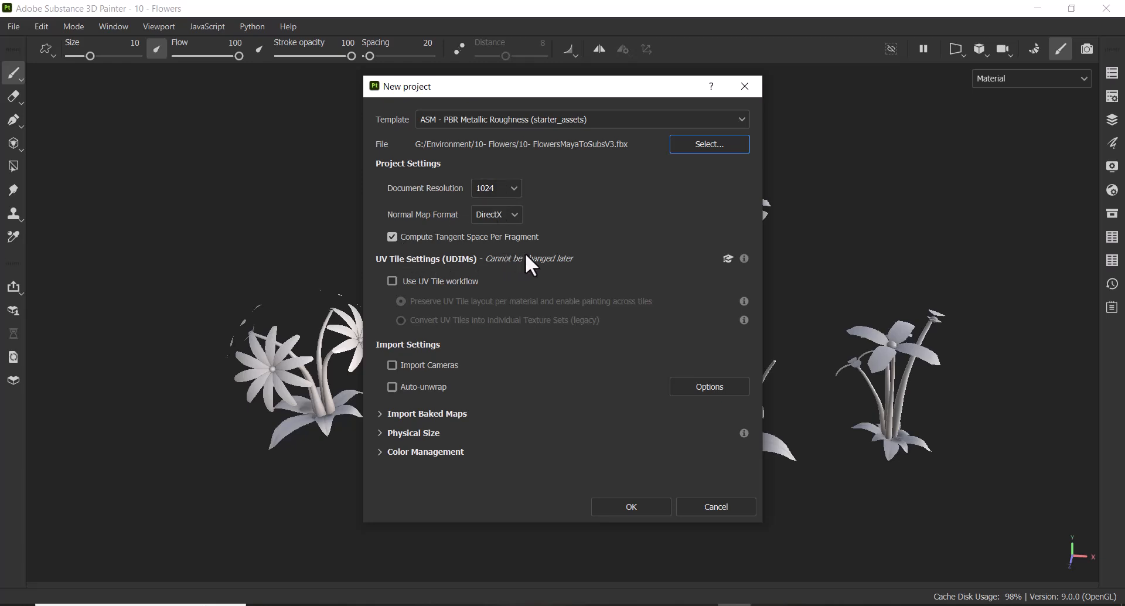
click(631, 505)
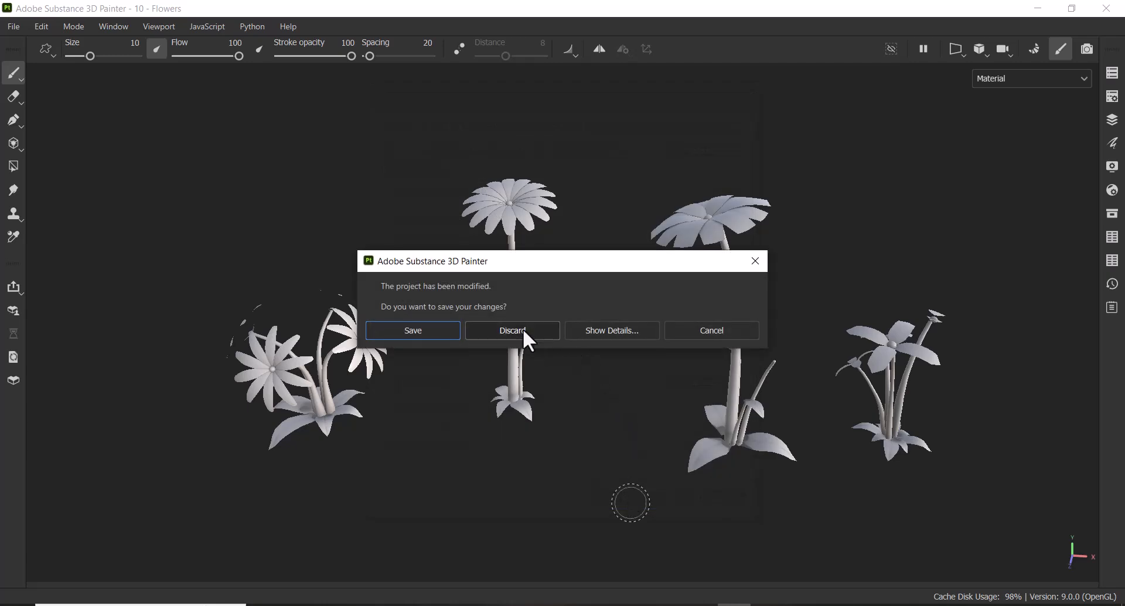
click(525, 331)
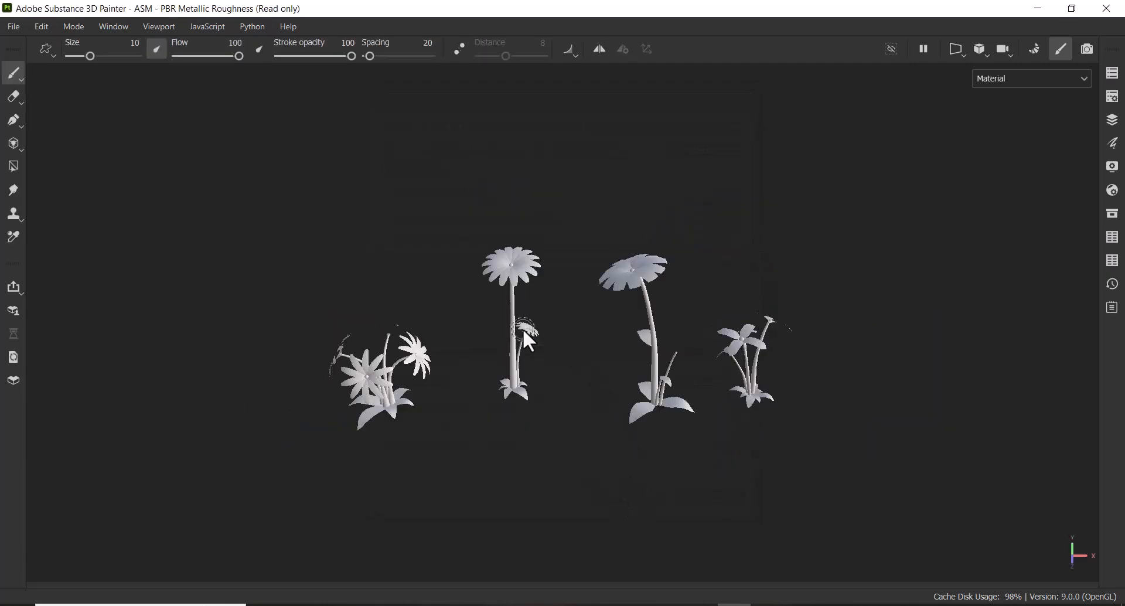
Step: Open the mesh map baking settings, set output size to 1024, and enable Apply Diffusion and Use Low Poly Mesh as High Poly Mesh
alt+middle_drag(980, 364, 854, 365)
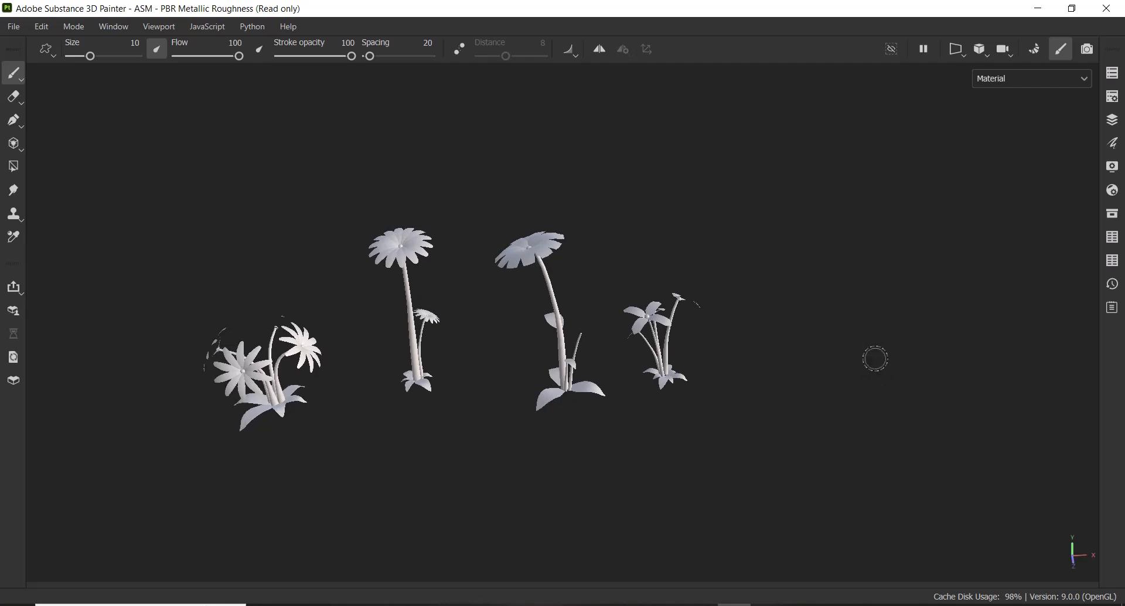
key(Tab)
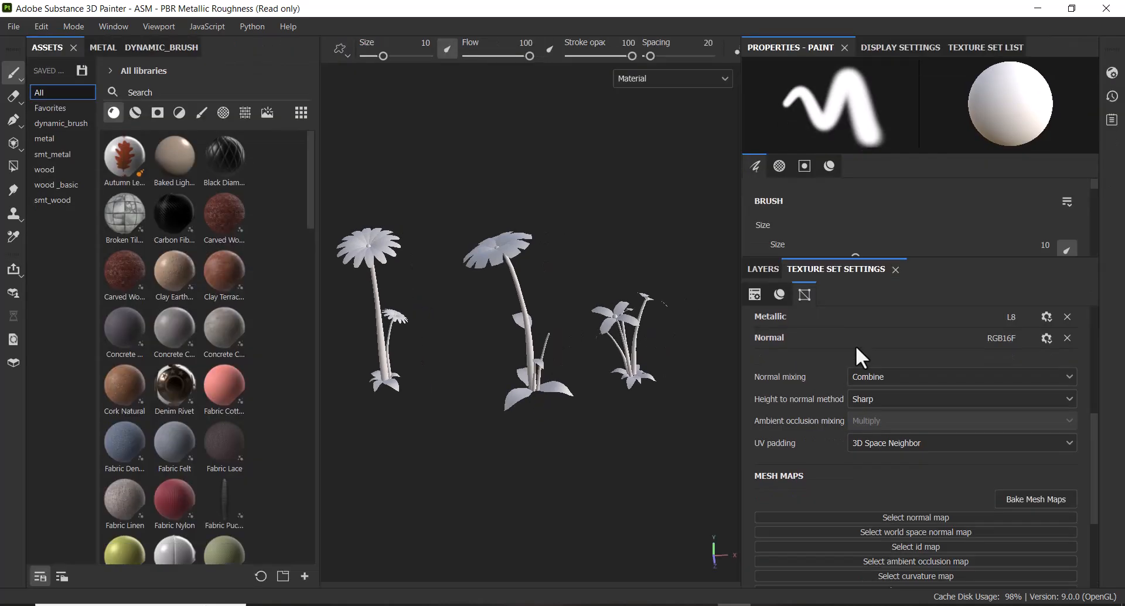
click(1049, 498)
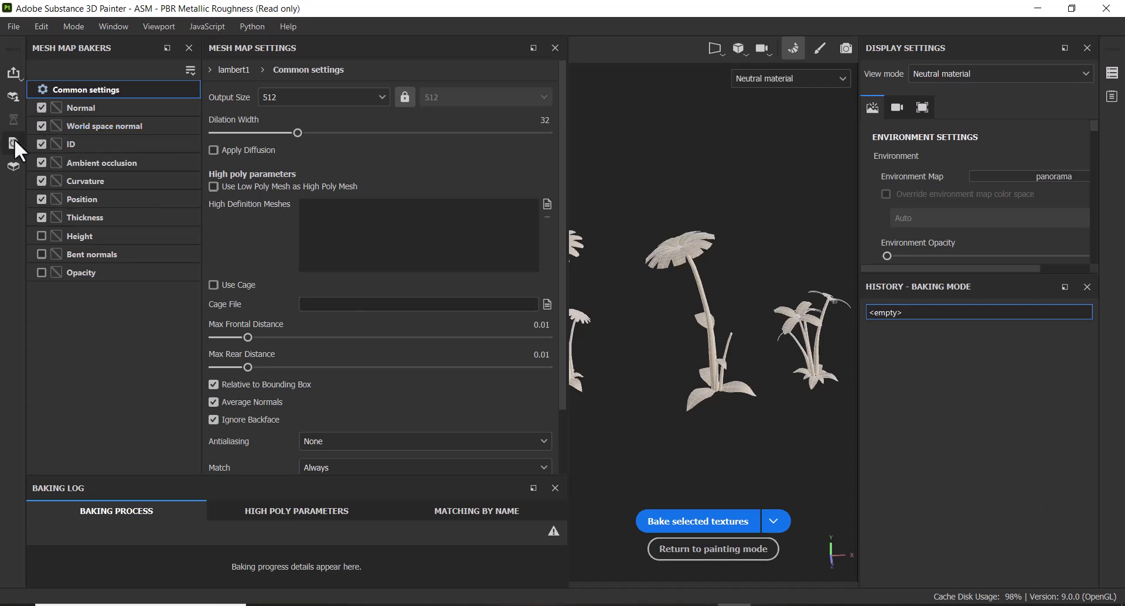
click(313, 101)
click(303, 190)
click(212, 149)
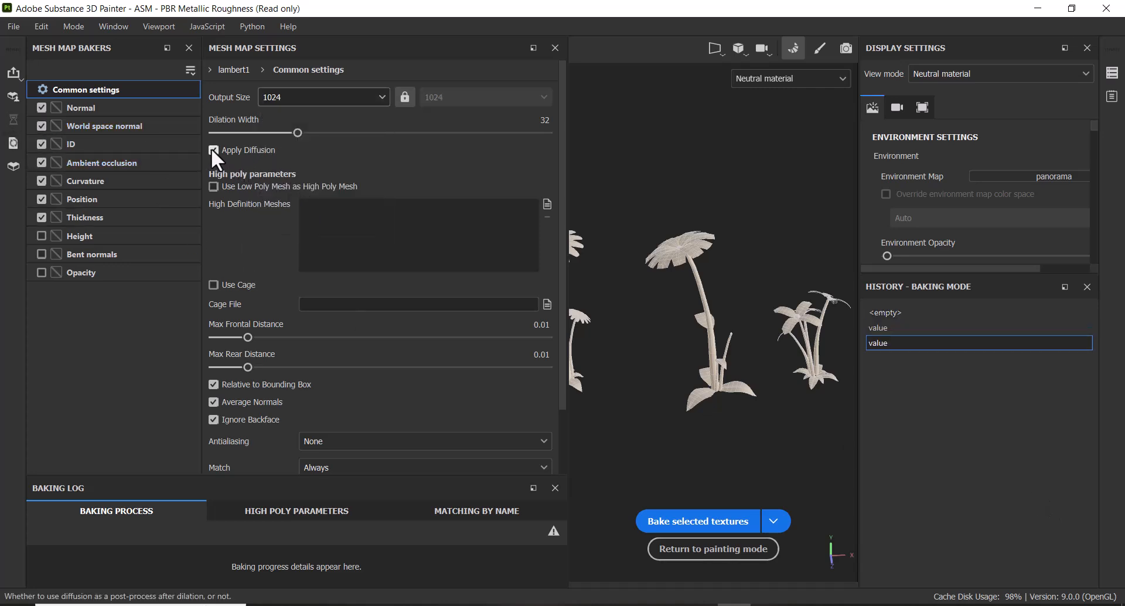
click(213, 186)
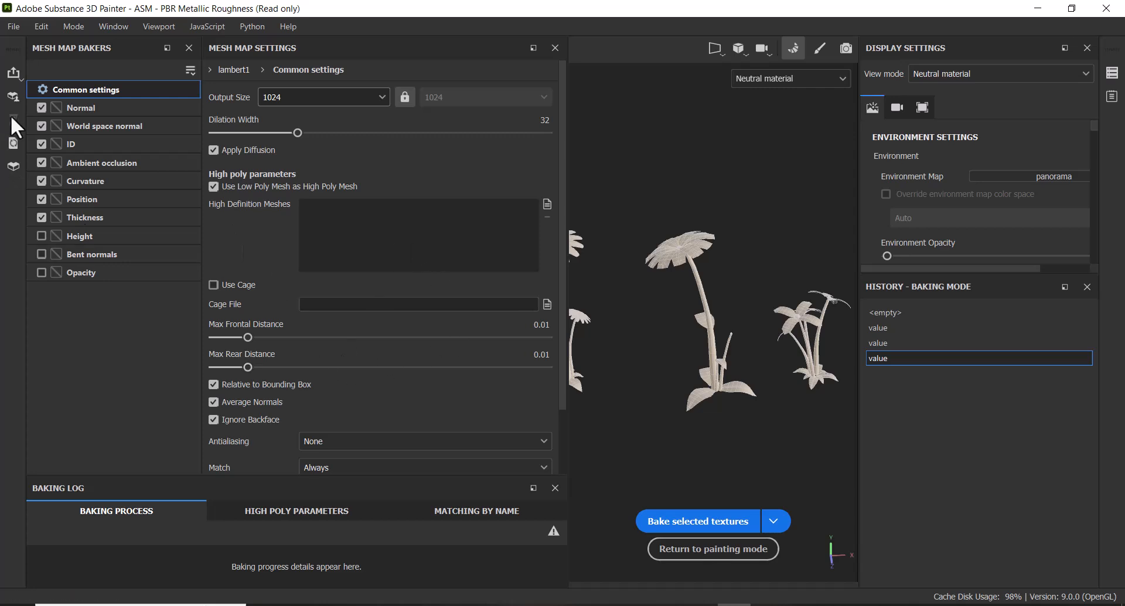
Step: Exclude the ID and Thickness maps from the bake and set antialiasing to Supersampling 4x
click(39, 144)
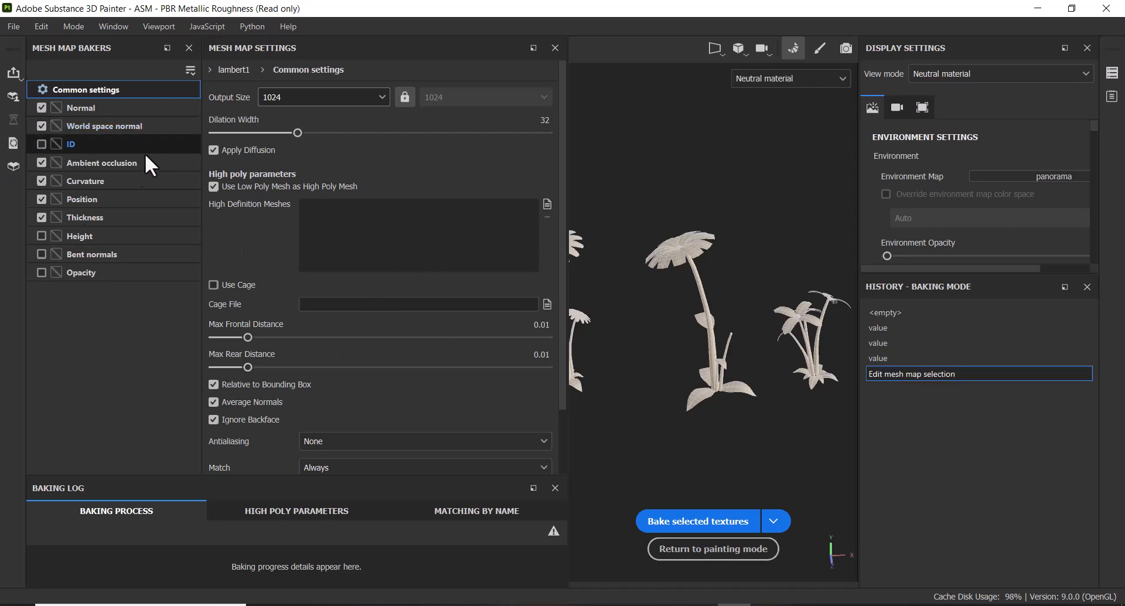
click(41, 217)
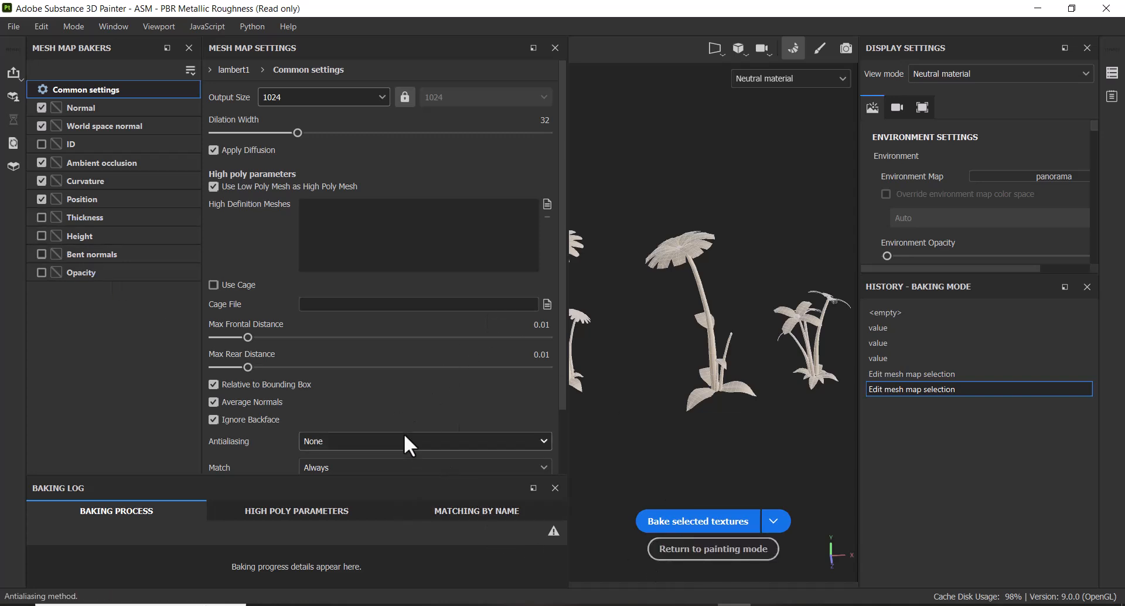
scroll(410, 445, down, 1)
click(419, 398)
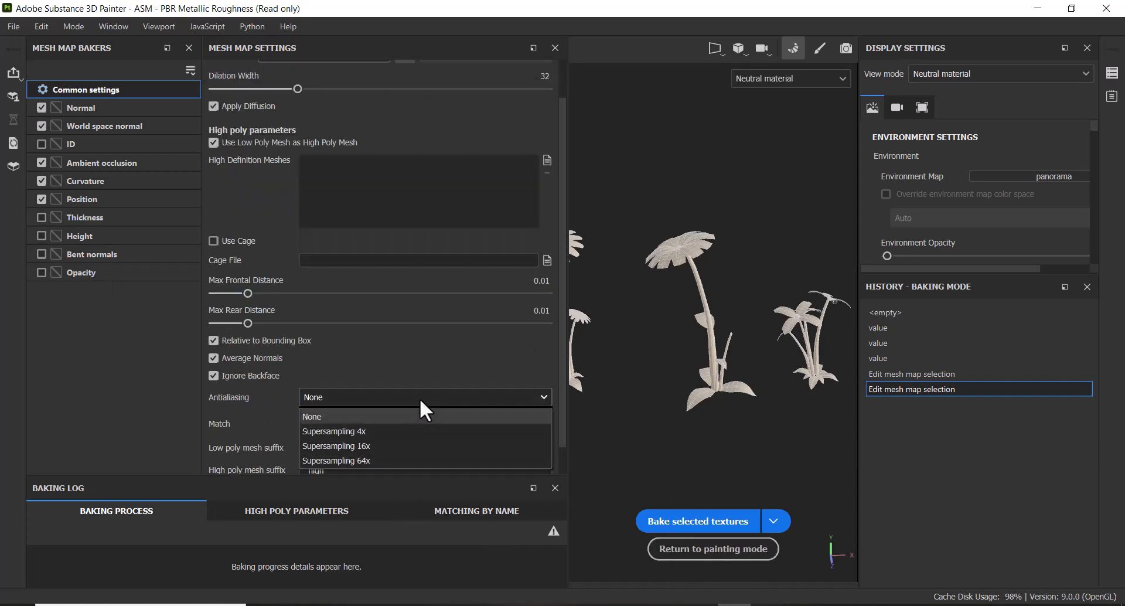
click(410, 431)
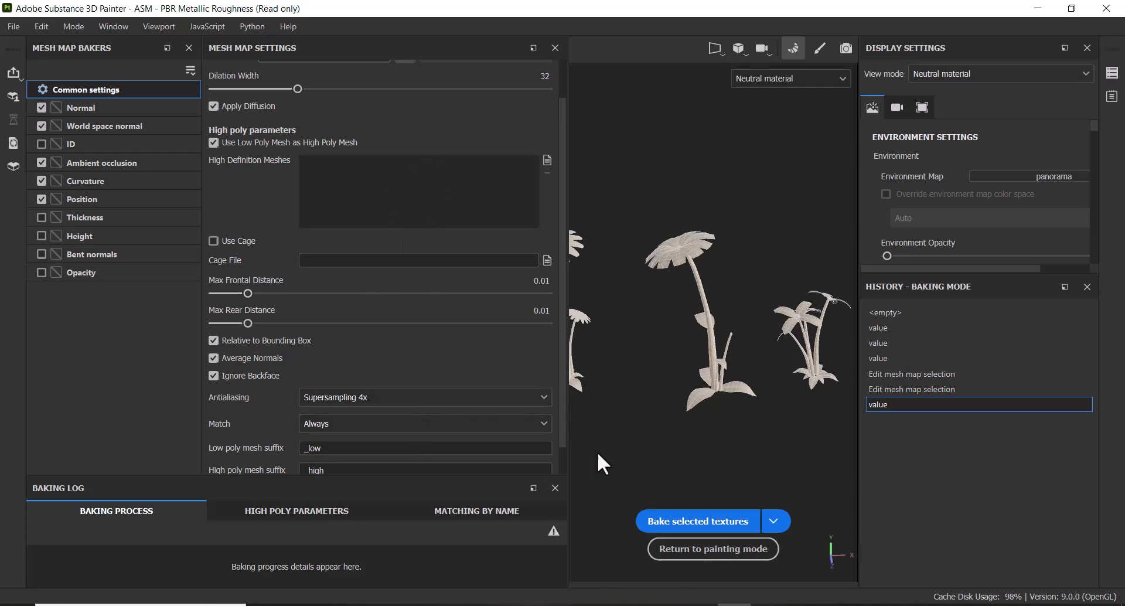
Step: Bake the selected mesh maps and return to painting mode with the side panels hidden
click(699, 529)
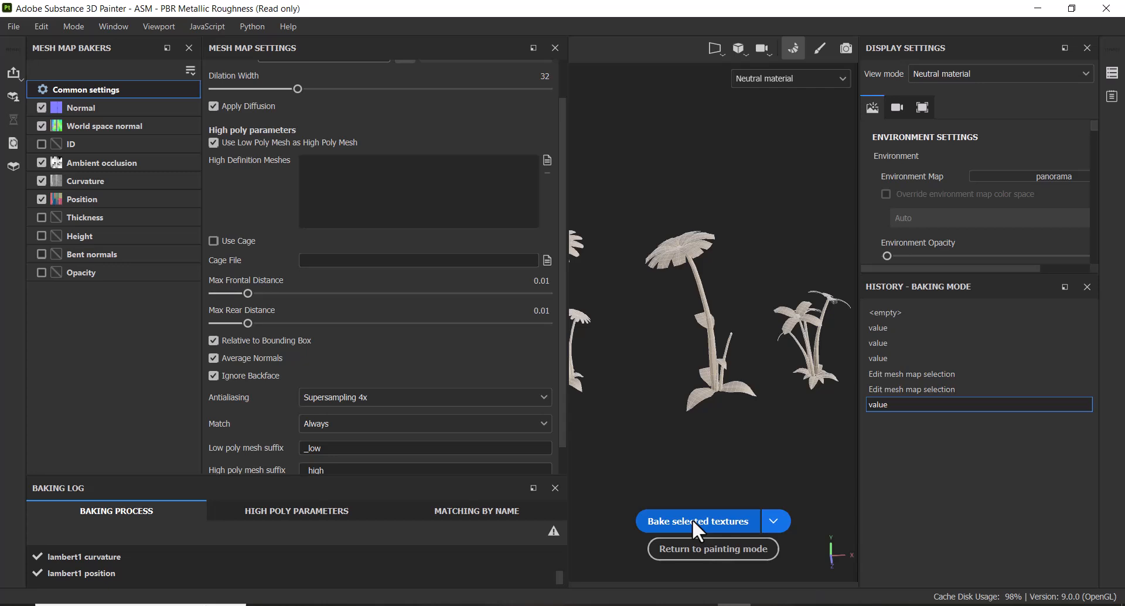
click(711, 551)
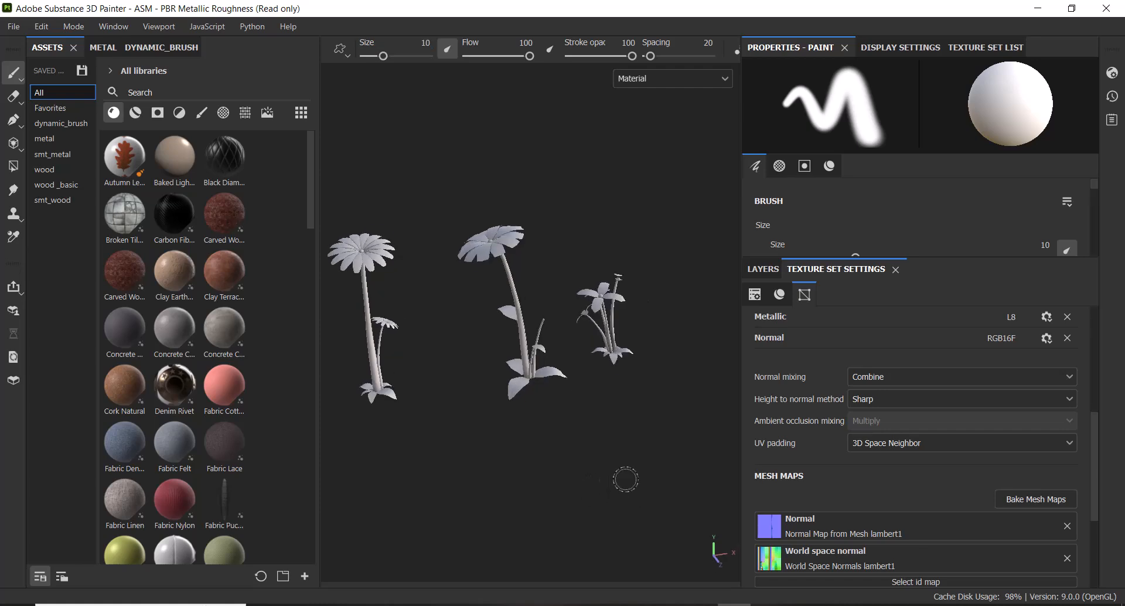
key(Tab)
Step: Inspect the baked flowers up close from several angles, checking the petals, stems and base leaves
alt+middle_drag(507, 480, 662, 362)
scroll(541, 370, up, 4)
alt+drag(483, 439, 387, 431)
alt+middle_drag(387, 431, 632, 419)
scroll(627, 469, up, 4)
alt+middle_drag(545, 507, 674, 460)
mouse_move(673, 460)
alt+mouse_down()
mouse_move(825, 450)
mouse_move(849, 437)
alt+mouse_up()
mouse_move(850, 437)
alt+right_down()
mouse_move(834, 440)
mouse_move(809, 480)
alt+right_up()
mouse_move(809, 481)
alt+middle_down()
mouse_move(831, 432)
mouse_move(709, 462)
alt+middle_up()
mouse_move(708, 463)
alt+mouse_down()
mouse_move(836, 451)
mouse_move(648, 472)
mouse_move(816, 472)
alt+mouse_up()
alt+middle_drag(816, 473, 750, 432)
alt+drag(750, 432, 630, 475)
alt+middle_drag(821, 457, 640, 395)
alt+drag(698, 424, 911, 495)
alt+middle_drag(641, 267, 615, 406)
mouse_move(615, 407)
alt+mouse_down()
mouse_move(896, 311)
mouse_move(876, 347)
mouse_move(653, 432)
alt+mouse_up()
mouse_move(756, 466)
alt+right_down()
mouse_move(778, 424)
mouse_move(805, 419)
alt+right_up()
mouse_move(809, 418)
alt+middle_down()
mouse_move(575, 417)
mouse_move(448, 458)
alt+middle_up()
alt+drag(672, 385, 586, 313)
mouse_move(636, 370)
alt+mouse_down()
mouse_move(668, 379)
mouse_move(539, 328)
alt+mouse_up()
alt+middle_drag(530, 327, 932, 359)
alt+drag(767, 381, 601, 366)
alt+middle_drag(600, 366, 956, 396)
alt+drag(767, 415, 811, 389)
alt+middle_drag(709, 371, 815, 483)
alt+drag(801, 442, 718, 419)
alt+middle_drag(636, 380, 724, 437)
alt+drag(703, 369, 599, 342)
scroll(606, 394, up, 3)
alt+middle_drag(605, 394, 493, 284)
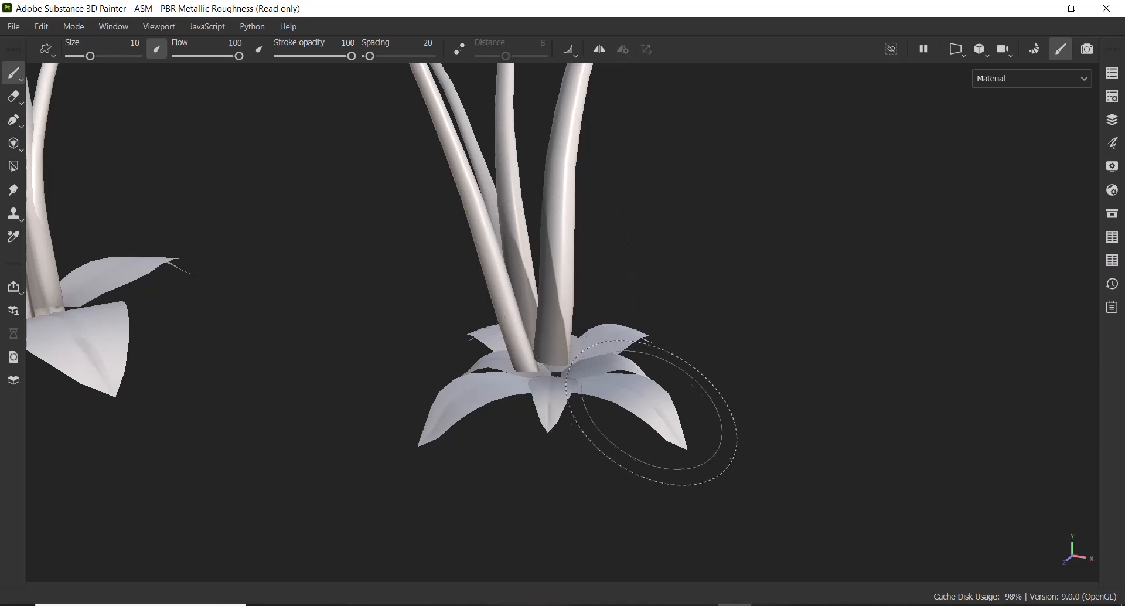
alt+drag(628, 427, 515, 321)
alt+middle_drag(515, 322, 736, 373)
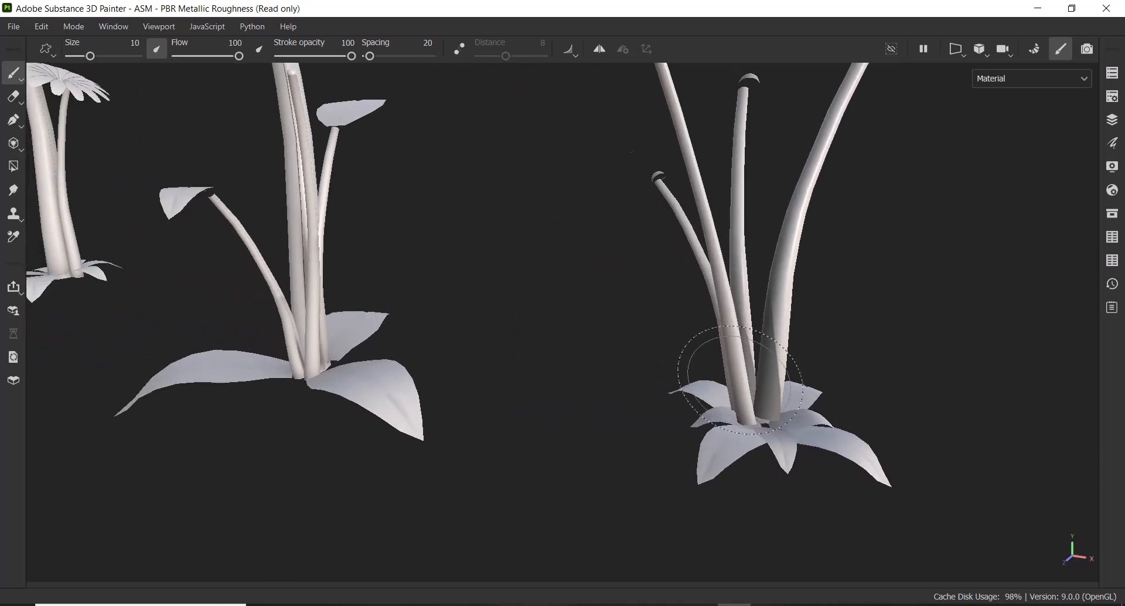
Step: Look over all four flower models together from wider angles to check the shading of the bake
scroll(626, 398, down, 1)
mouse_move(475, 334)
alt+middle_down()
mouse_move(519, 344)
mouse_move(618, 337)
mouse_move(720, 354)
alt+middle_up()
alt+drag(719, 355, 675, 369)
alt+middle_drag(592, 331, 781, 360)
alt+middle_drag(577, 358, 729, 384)
alt+middle_drag(917, 358, 691, 367)
alt+drag(692, 366, 820, 375)
alt+middle_drag(820, 375, 703, 363)
mouse_move(932, 418)
alt+middle_down()
mouse_move(918, 413)
mouse_move(816, 451)
alt+middle_up()
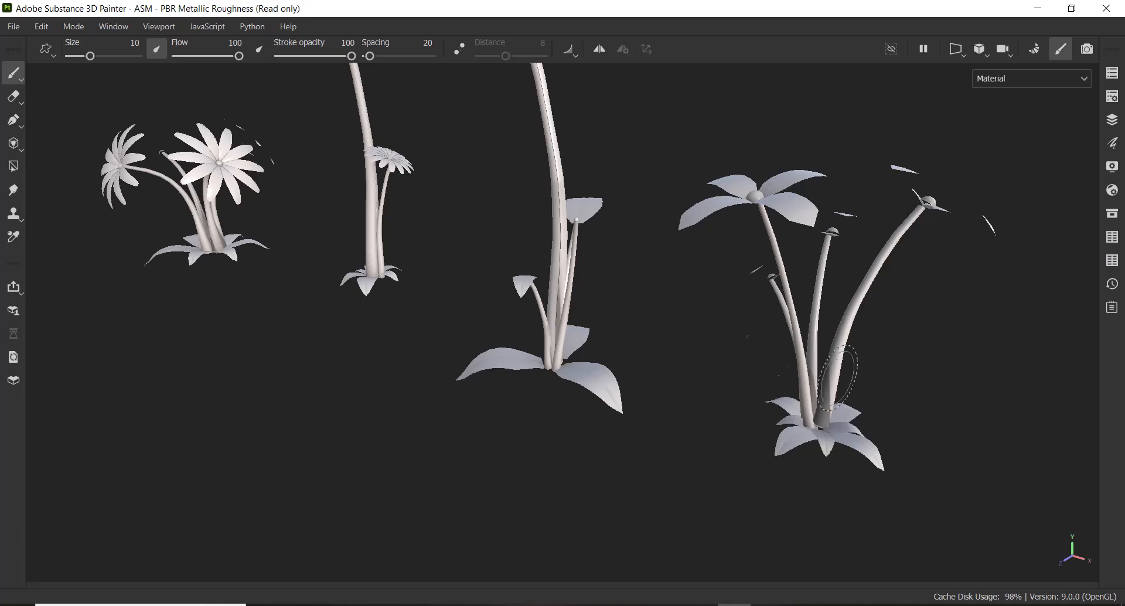
mouse_move(332, 310)
alt+mouse_down()
mouse_move(356, 334)
mouse_move(650, 379)
mouse_move(608, 404)
alt+mouse_up()
alt+drag(751, 463, 721, 468)
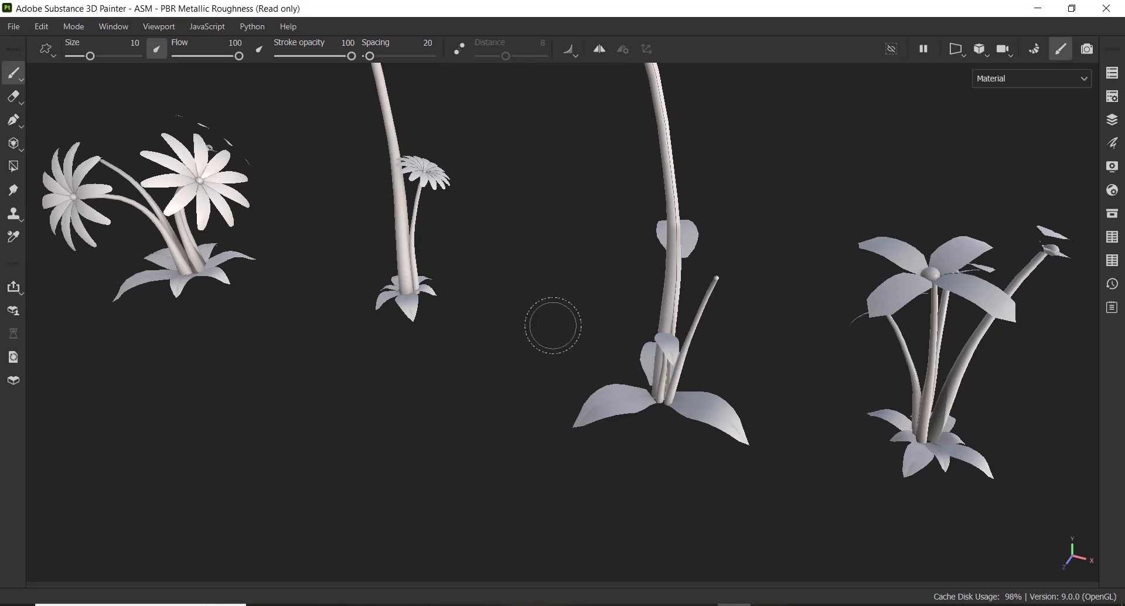
alt+right_drag(645, 328, 596, 230)
alt+middle_drag(596, 231, 552, 253)
alt+right_drag(531, 334, 526, 320)
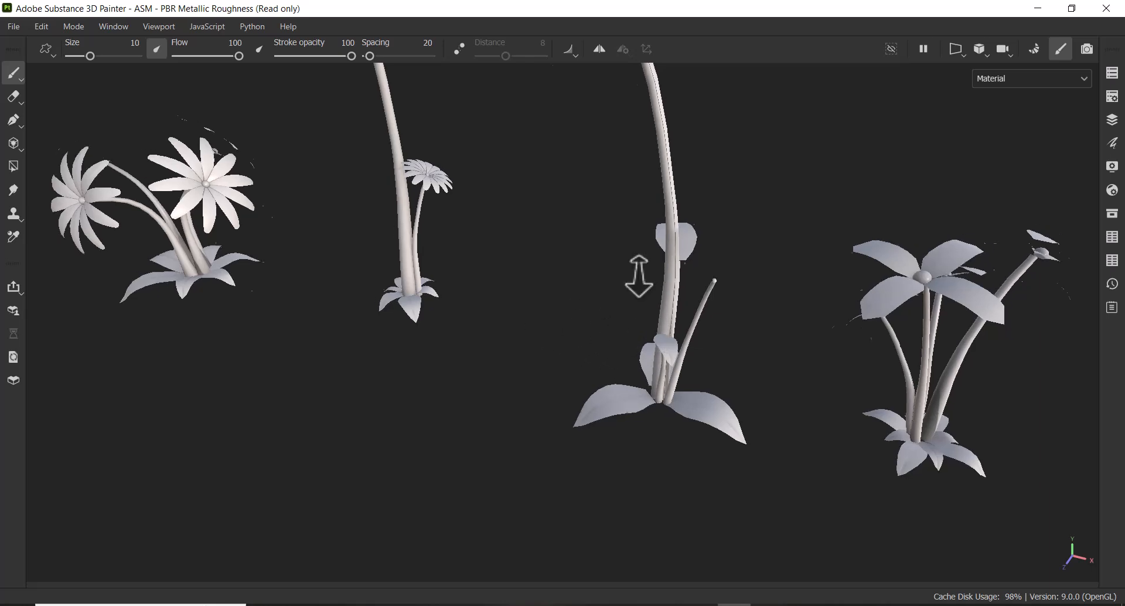
mouse_move(526, 320)
alt+mouse_down()
mouse_move(592, 315)
mouse_move(564, 321)
alt+mouse_up()
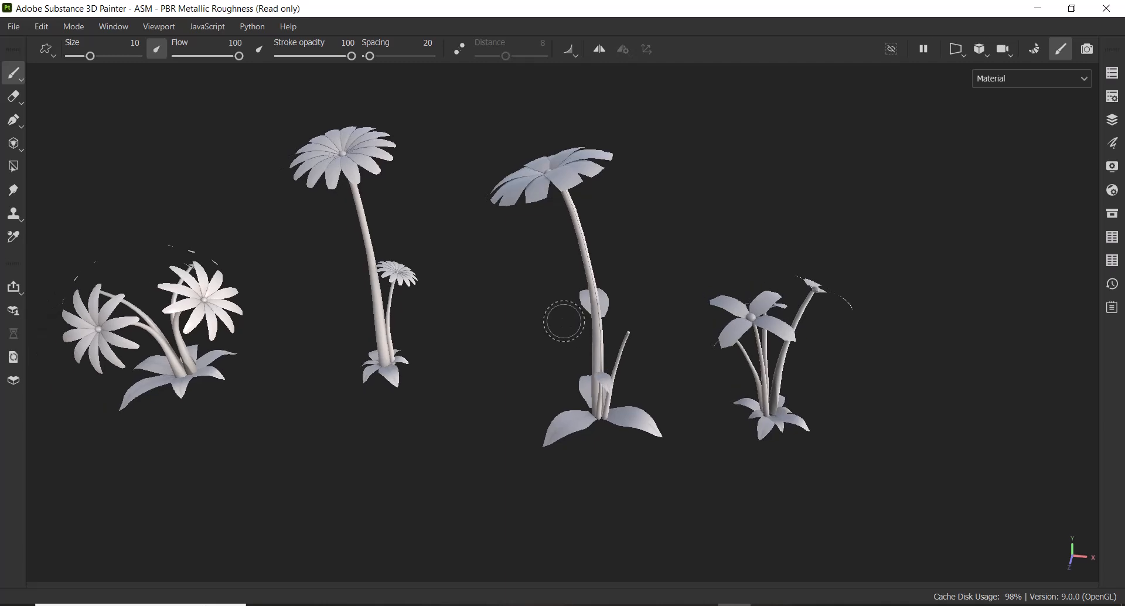
Step: Cycle the viewport through the mesh maps and examine the ambient occlusion map on the flowers
key(b)
key(b)
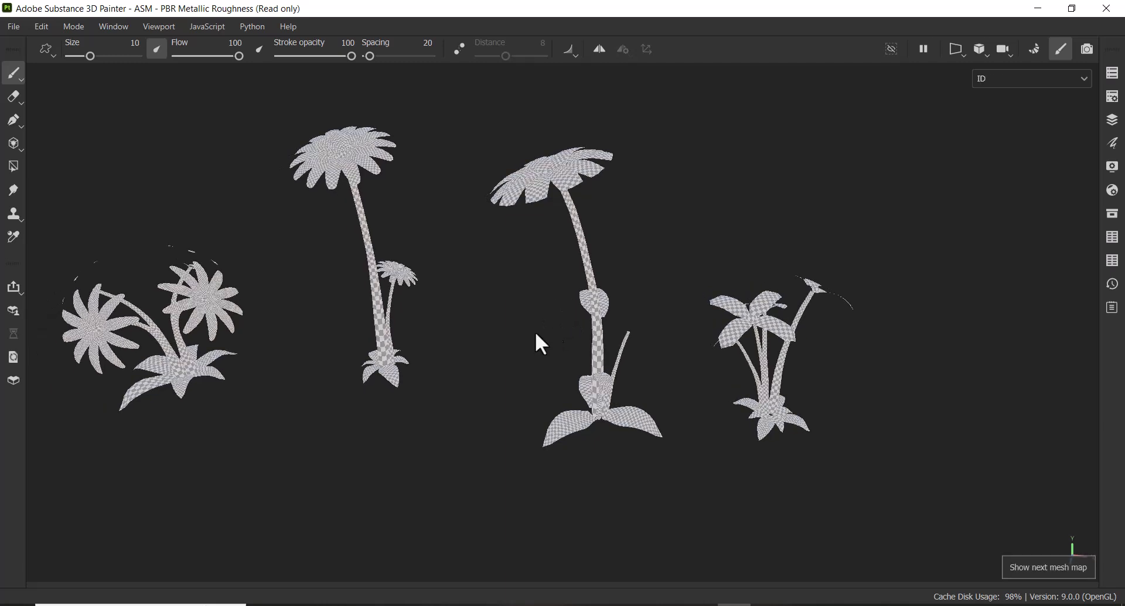
alt+drag(750, 437, 781, 349)
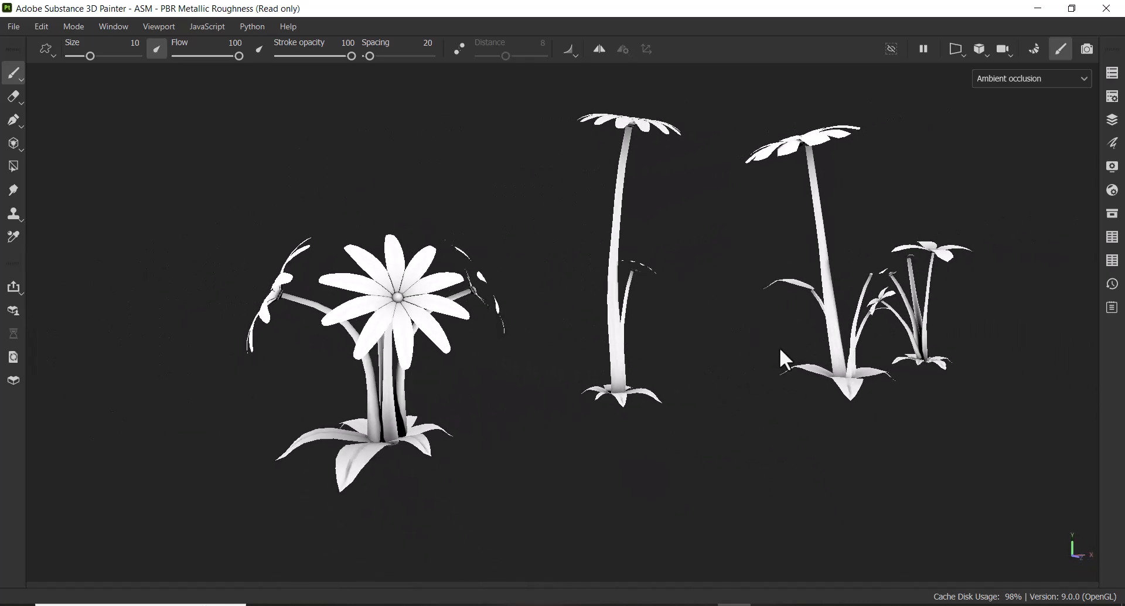
Step: Examine the ambient occlusion map around the flower stems and base leaves from lower, closer angles
alt+drag(744, 451, 727, 502)
alt+middle_drag(671, 501, 711, 401)
alt+drag(712, 401, 632, 413)
alt+right_drag(633, 413, 589, 352)
alt+middle_drag(589, 351, 618, 425)
alt+drag(619, 424, 580, 431)
alt+right_drag(580, 430, 666, 477)
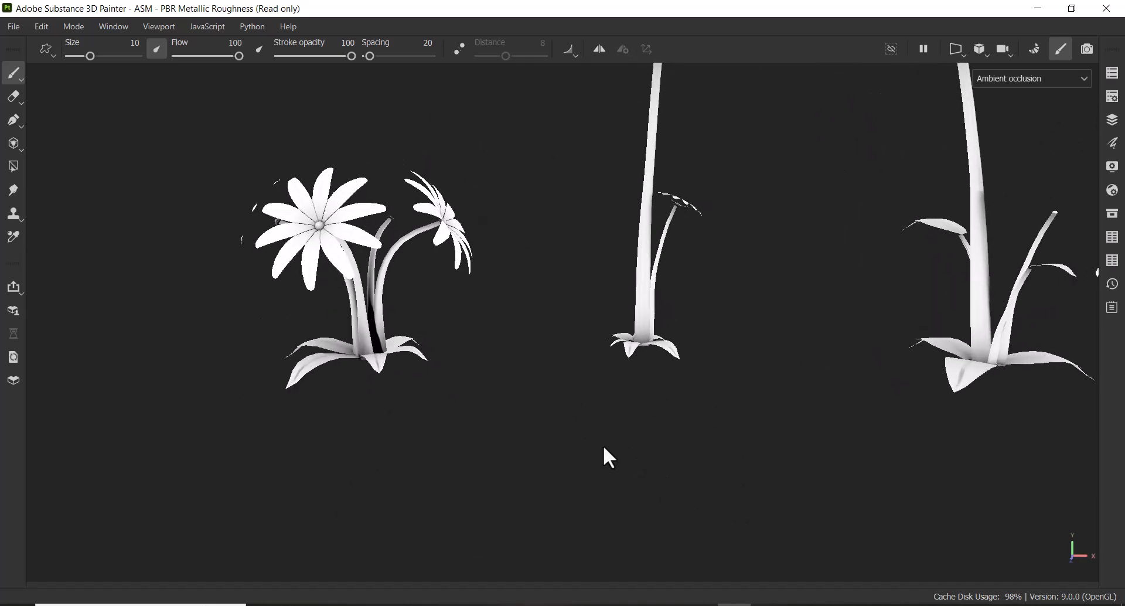
Step: Show the curvature map on the flowers up close, and cycle on through the mesh maps to the ID map
key(b)
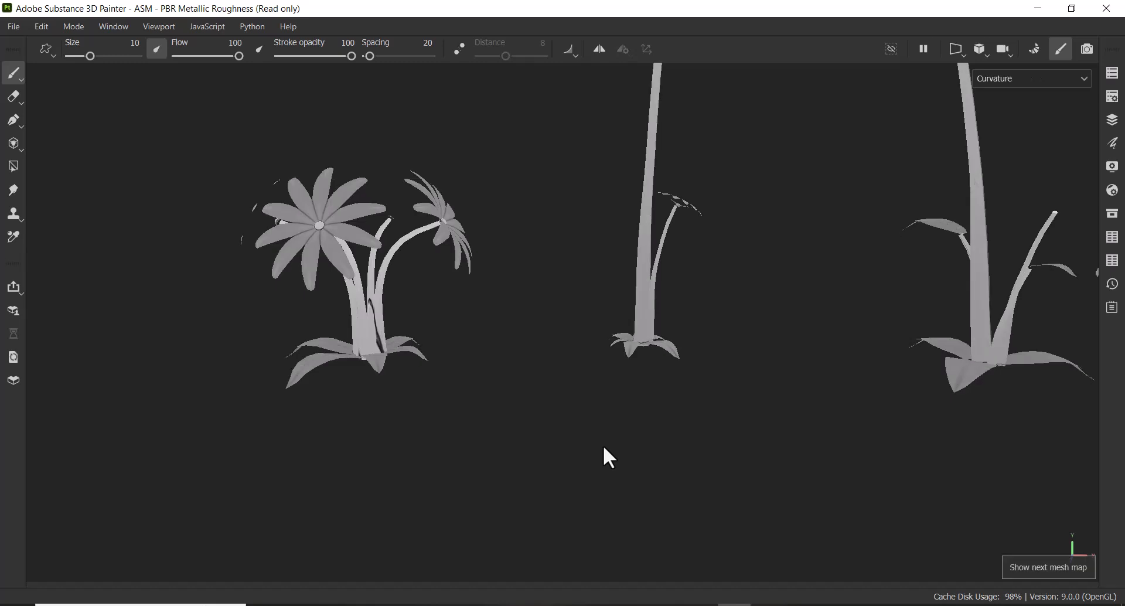
alt+drag(603, 444, 507, 396)
alt+right_drag(508, 396, 526, 406)
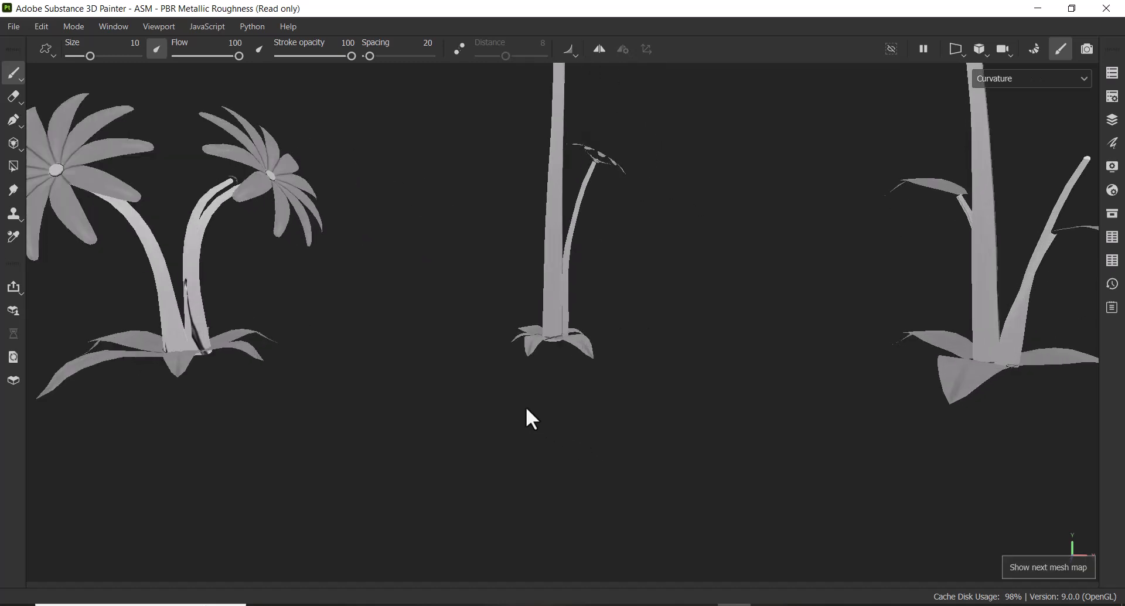
key(b)
key(b)
key(b)
key(b)
key(b)
key(b)
key(b)
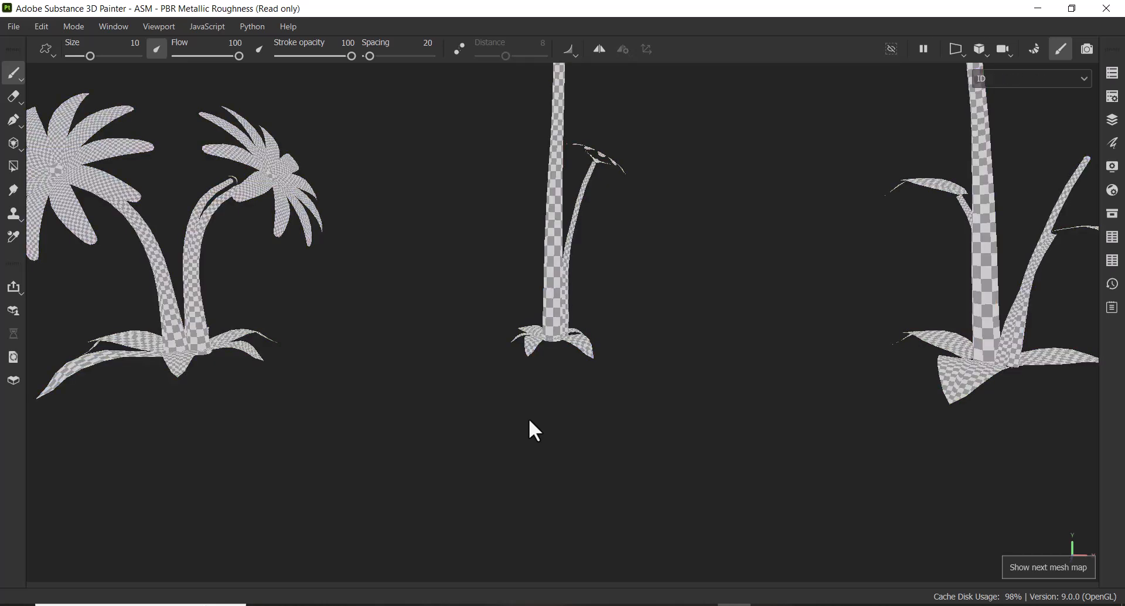
Step: Return the viewport to the material display and look over the flower models from several angles
key(m)
scroll(614, 372, down, 3)
alt+drag(614, 372, 586, 375)
alt+right_drag(586, 375, 644, 369)
alt+drag(645, 369, 586, 399)
alt+middle_drag(586, 399, 560, 412)
alt+right_drag(561, 412, 652, 357)
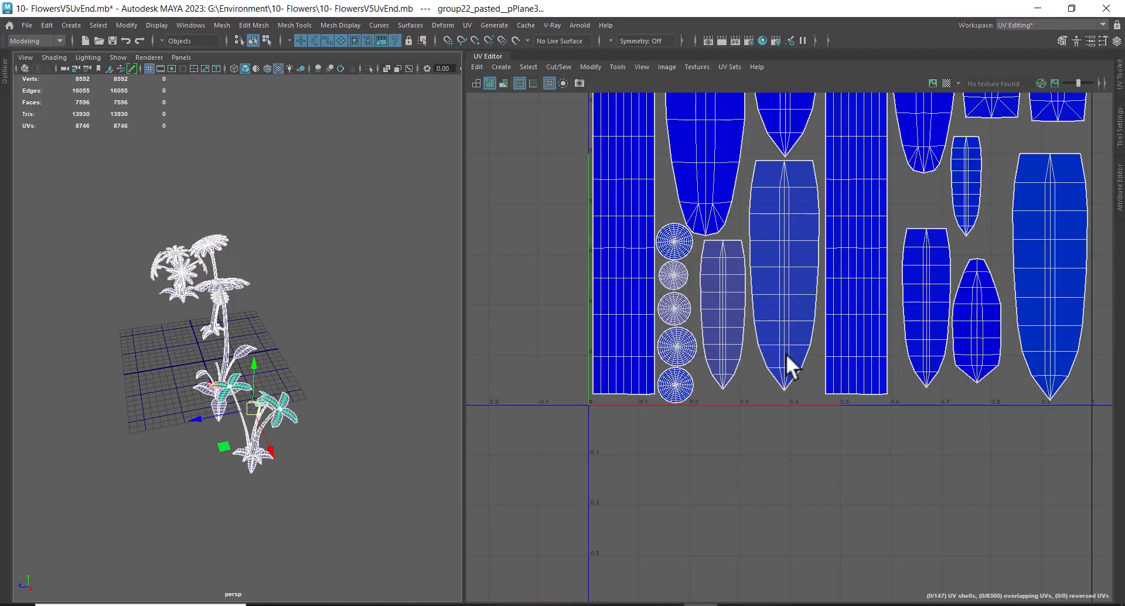
Step: Switch to Maya and examine the edges and spacing of the stem and leaf UV shells up close
alt+right_drag(783, 230, 844, 358)
alt+middle_drag(842, 234, 705, 336)
alt+right_drag(706, 336, 756, 439)
alt+right_drag(709, 213, 800, 423)
alt+middle_drag(834, 401, 762, 86)
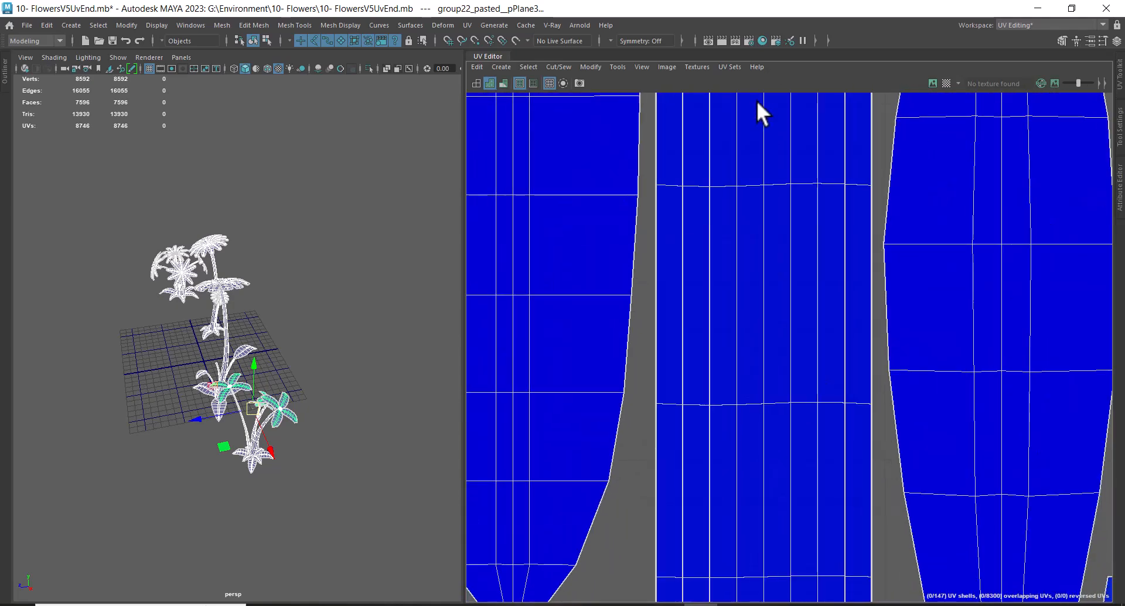
alt+right_drag(758, 149, 811, 270)
alt+right_drag(758, 216, 838, 386)
alt+middle_drag(687, 238, 881, 311)
alt+right_drag(761, 310, 804, 404)
alt+right_drag(704, 239, 731, 300)
alt+middle_drag(769, 311, 917, 325)
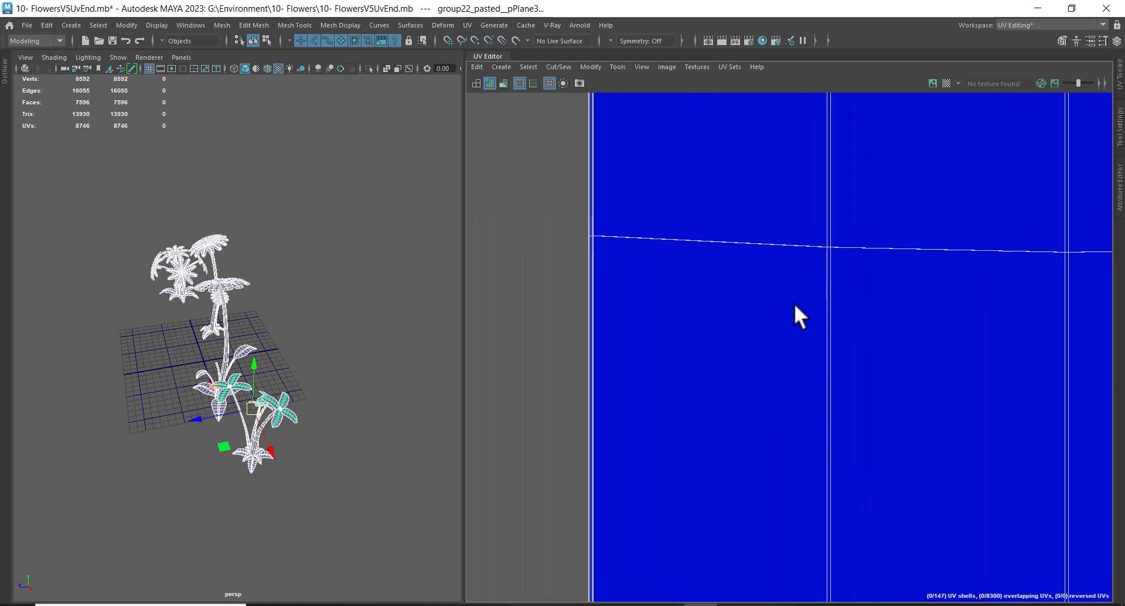
alt+right_drag(803, 281, 567, 157)
alt+right_drag(926, 404, 726, 287)
alt+right_drag(190, 428, 180, 366)
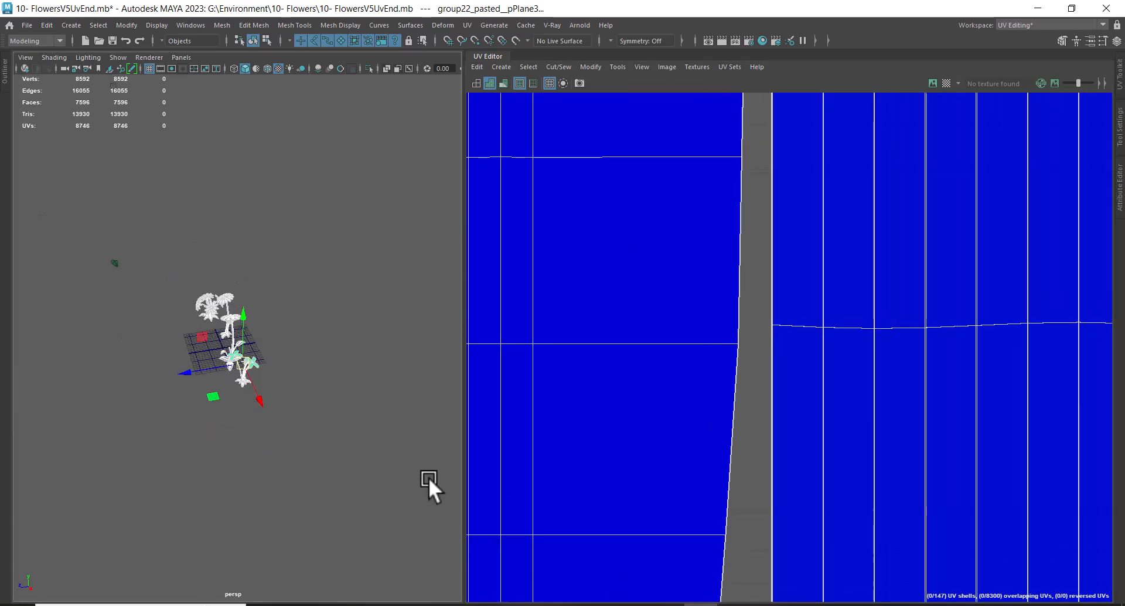
alt+middle_drag(786, 372, 823, 363)
alt+right_drag(832, 362, 648, 191)
alt+middle_drag(812, 246, 788, 209)
mouse_move(724, 240)
alt+right_down()
mouse_move(740, 258)
mouse_move(726, 249)
alt+right_up()
Step: Select the main stems of the two tall flowers and check their shared UV shell in the 0–1 space
alt+drag(206, 373, 294, 321)
alt+right_drag(294, 321, 391, 381)
right_drag(414, 238, 416, 284)
key(F8)
shift+click(226, 242)
alt+right_drag(912, 421, 645, 199)
alt+middle_drag(840, 388, 813, 262)
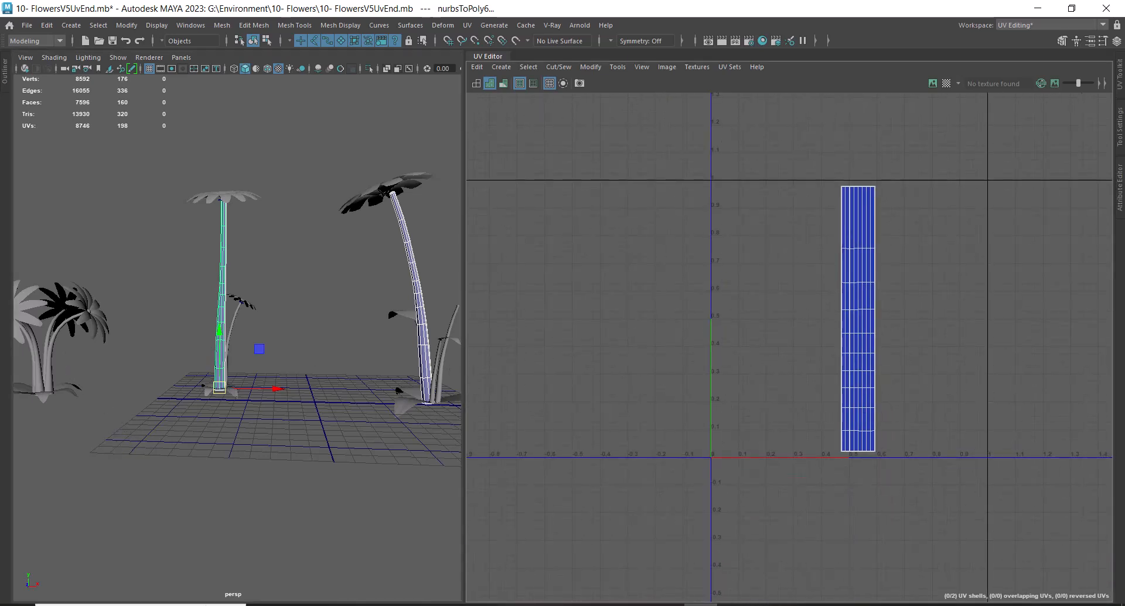
Step: Switch to Substance 3D Painter and inspect the stems and leaves of all four flowers in the material display
click(727, 599)
alt+drag(255, 363, 281, 328)
mouse_move(281, 328)
alt+right_down()
mouse_move(502, 603)
mouse_move(748, 424)
mouse_move(633, 351)
alt+right_up()
alt+drag(633, 351, 521, 273)
alt+right_drag(650, 258, 592, 293)
alt+drag(727, 290, 642, 296)
alt+drag(670, 224, 581, 229)
alt+right_drag(559, 227, 674, 369)
alt+drag(595, 490, 687, 460)
alt+middle_drag(539, 422, 744, 408)
alt+right_drag(744, 407, 685, 354)
alt+drag(674, 355, 703, 364)
alt+middle_drag(656, 430, 774, 431)
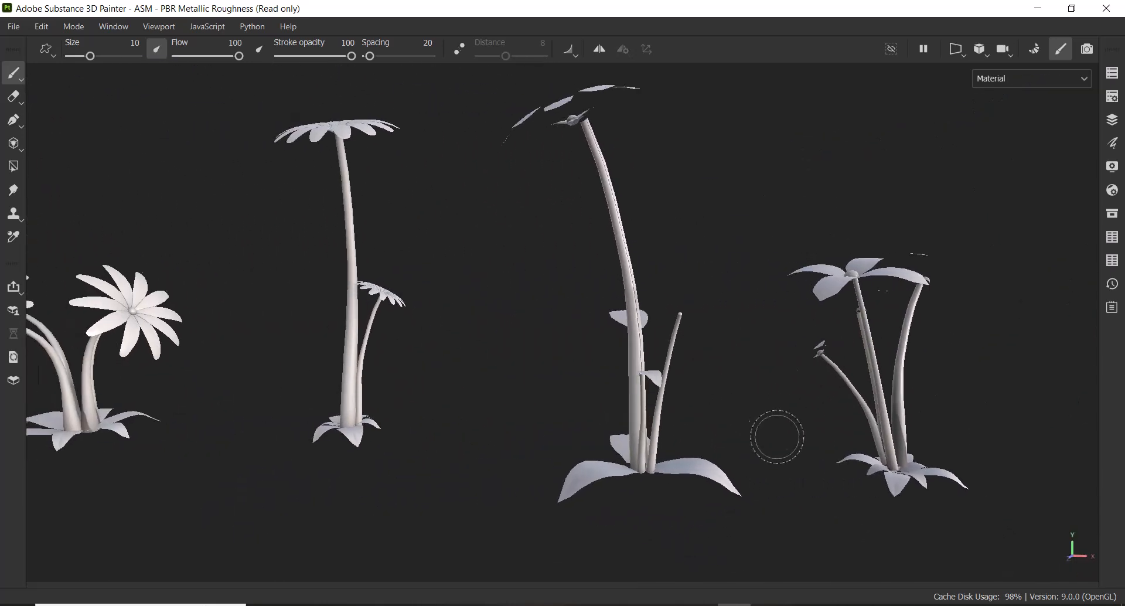
alt+right_drag(773, 432, 716, 378)
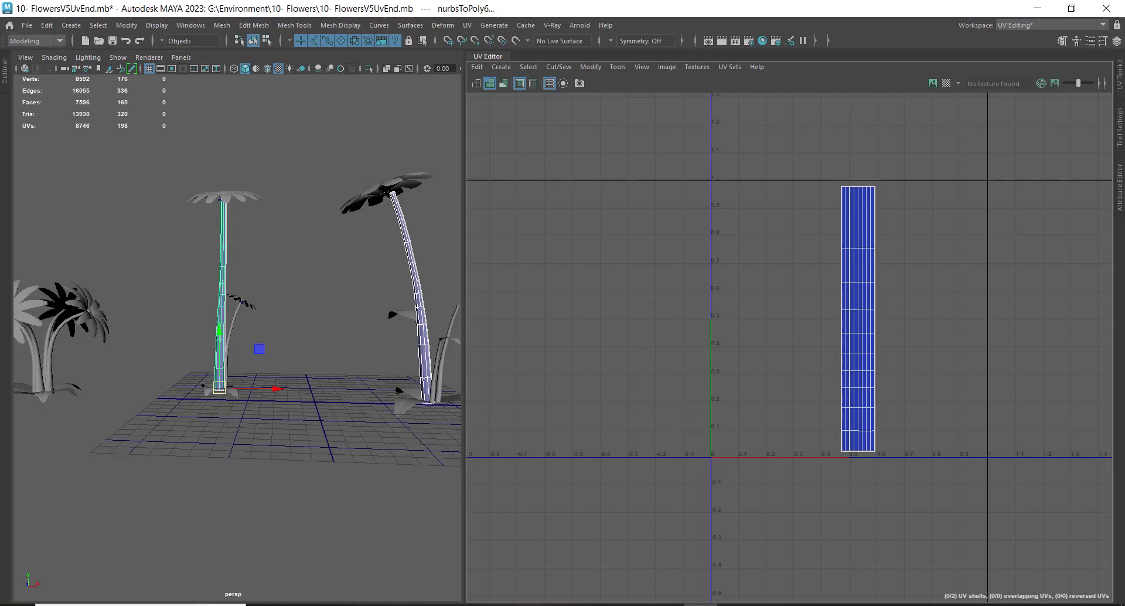
Step: Switch to Maya, select all the flower models and review their complete UV layout
alt+right_drag(314, 409, 228, 346)
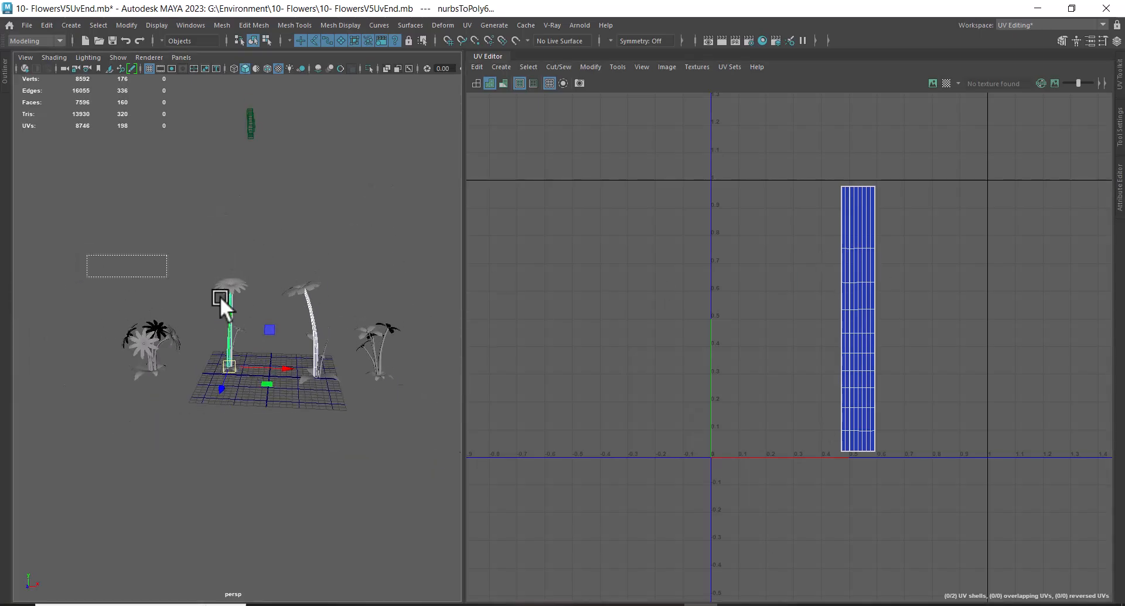
drag(498, 462, 522, 466)
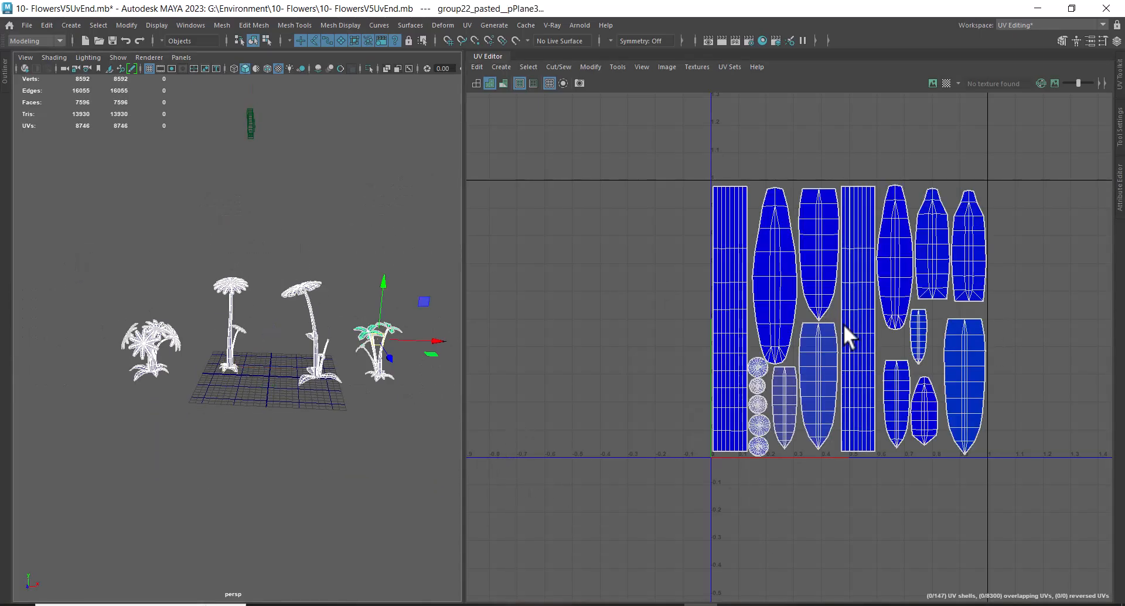
scroll(831, 325, up, 3)
scroll(927, 391, down, 2)
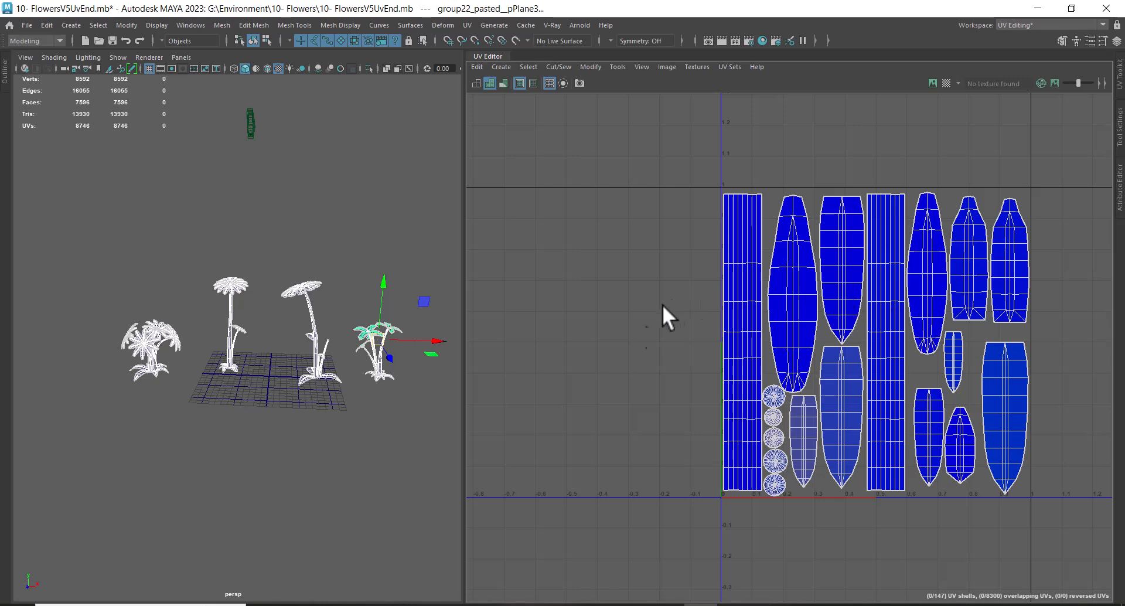
Step: Switch to Substance 3D Painter and show the 3D and 2D views side by side with the side panels hidden
click(800, 604)
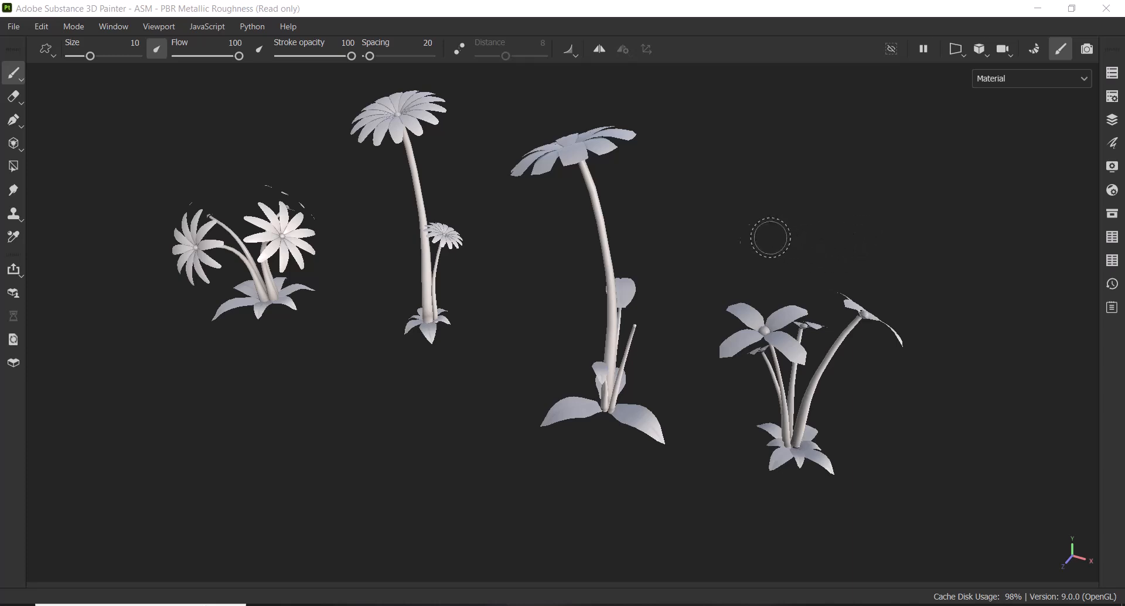
alt+drag(775, 236, 813, 249)
key(Tab)
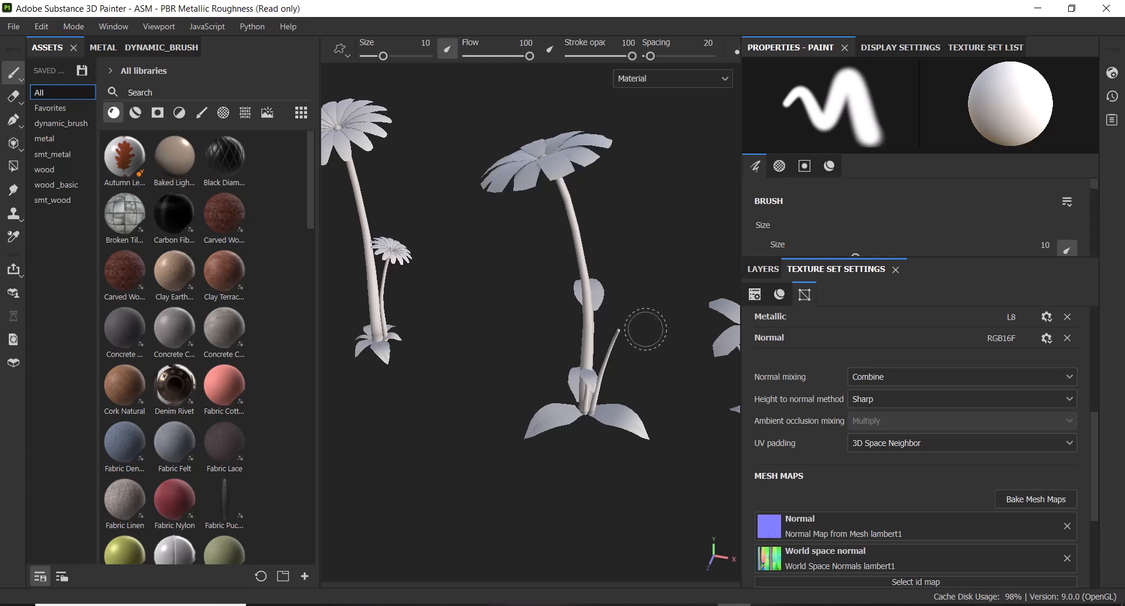
key(F1)
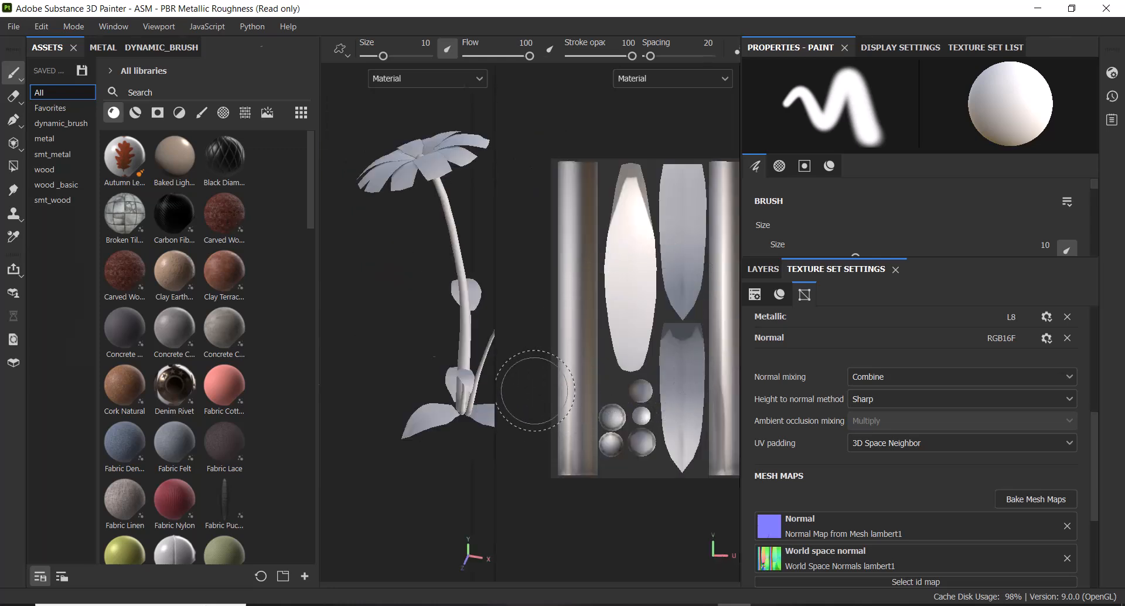
key(Tab)
alt+drag(338, 410, 314, 389)
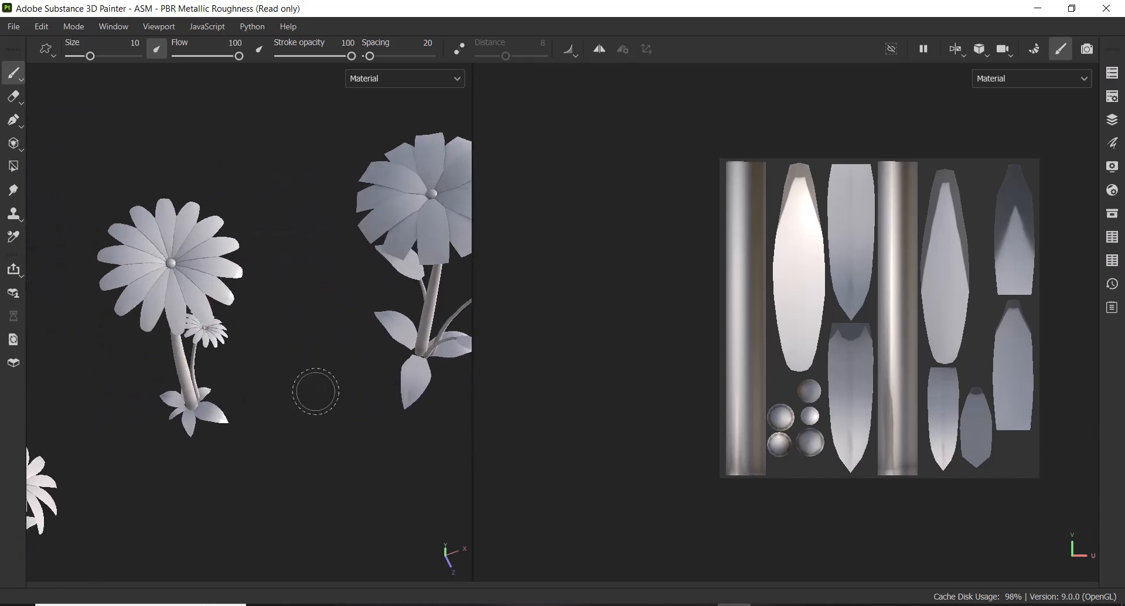
Step: Cycle both views through the mesh maps as far as the curvature map, and return to the material display
key(b)
key(b)
key(b)
key(b)
key(b)
key(b)
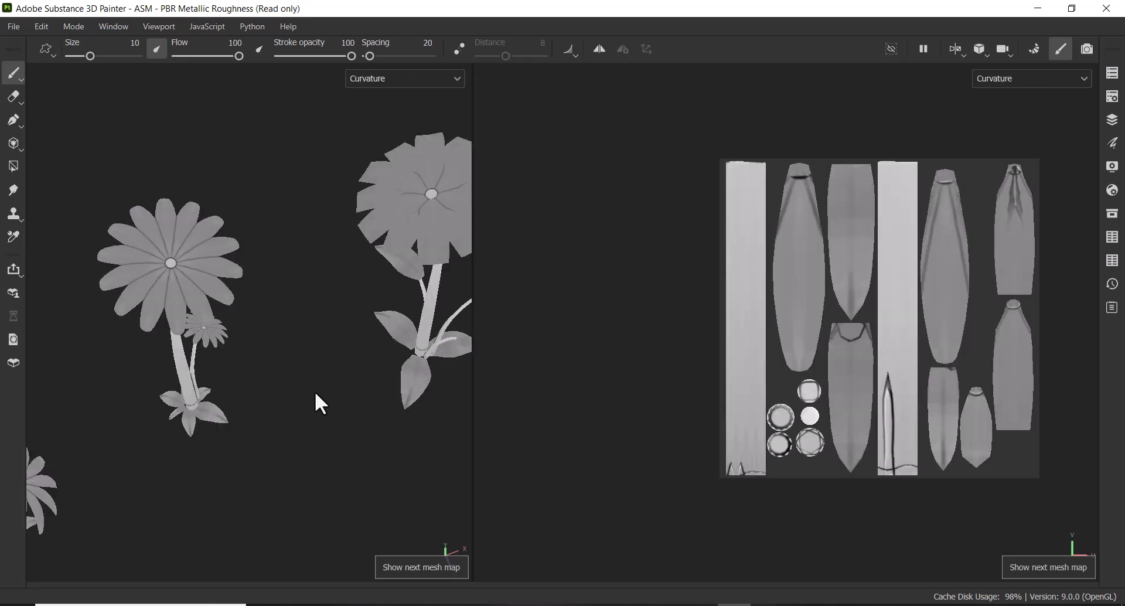
key(m)
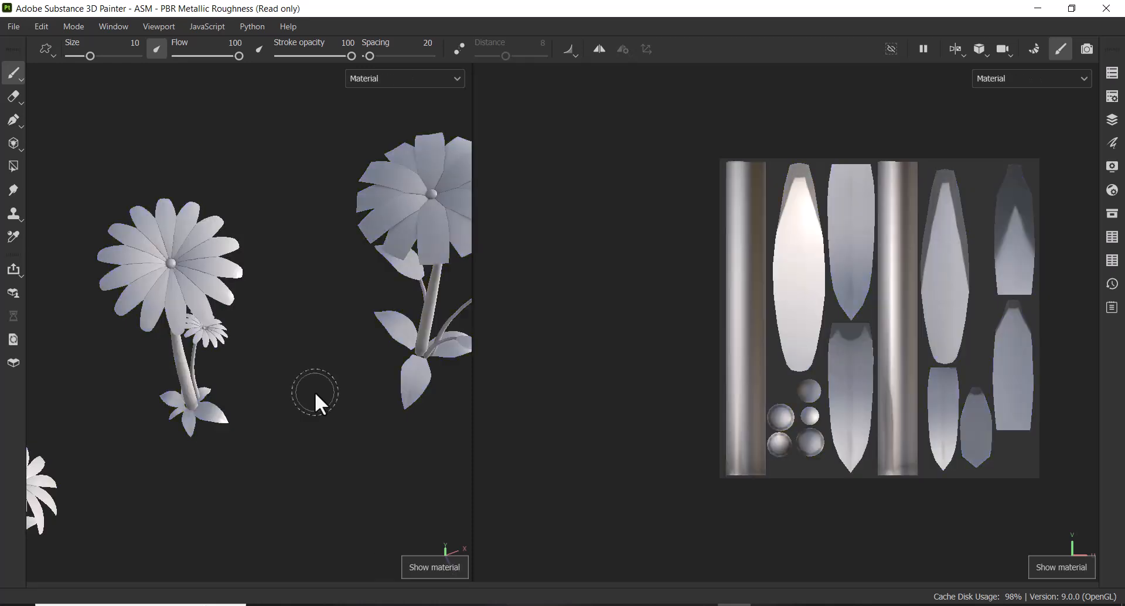
Step: Look over the four flower models in the 3D view beside their UV layout
mouse_move(328, 409)
alt+mouse_down()
mouse_move(246, 337)
mouse_move(121, 308)
mouse_move(226, 316)
mouse_move(244, 386)
mouse_move(274, 382)
alt+mouse_up()
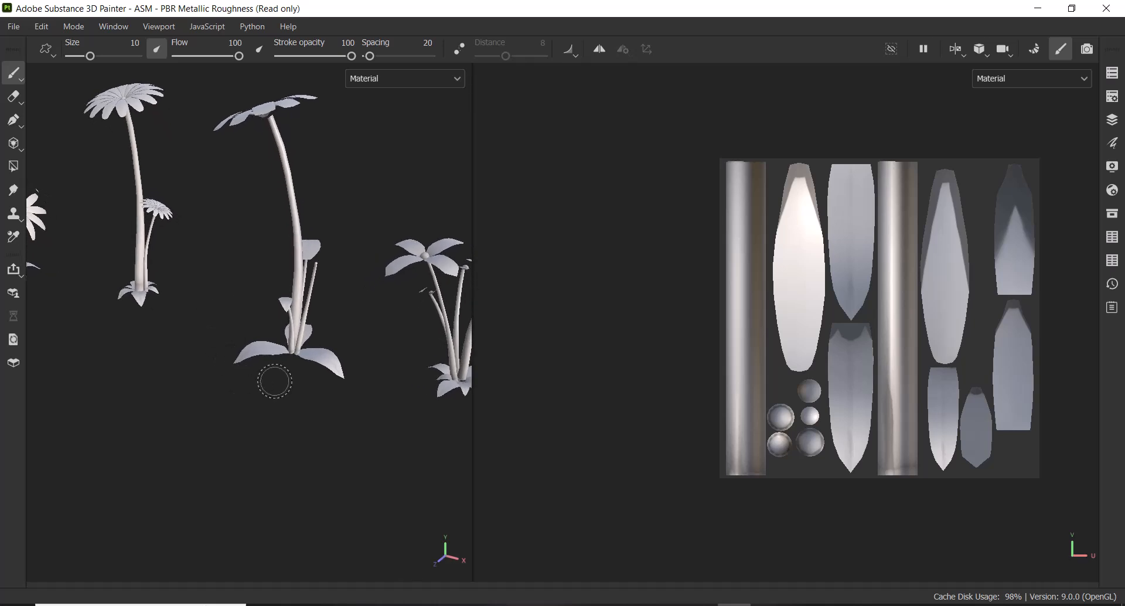
alt+middle_drag(316, 387, 284, 410)
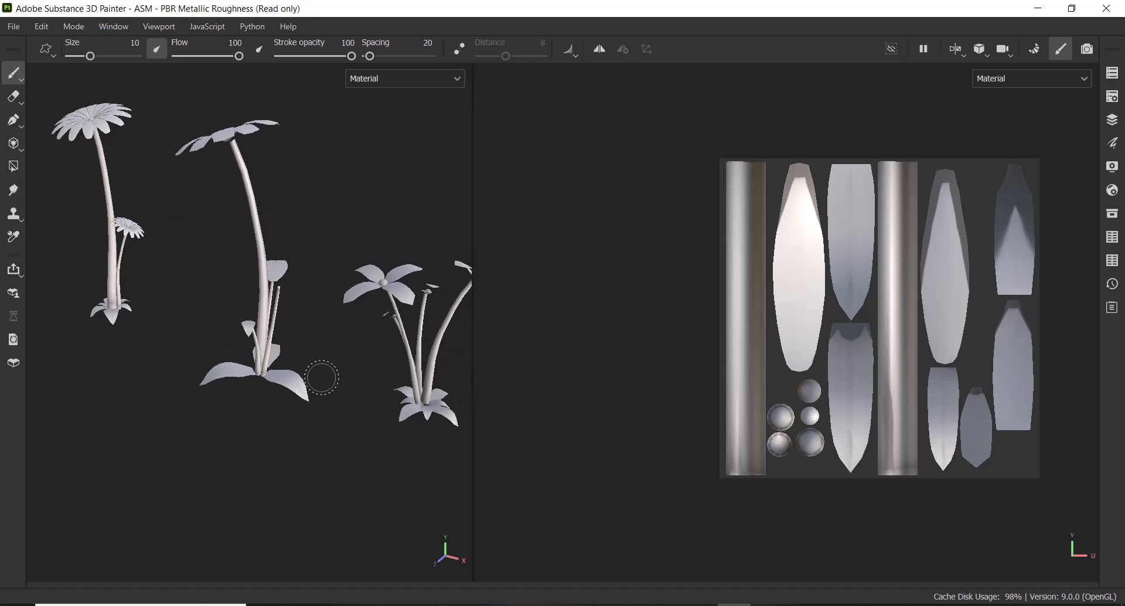
alt+right_drag(326, 396, 265, 387)
alt+middle_drag(265, 387, 290, 406)
alt+drag(290, 406, 356, 429)
alt+middle_drag(356, 430, 455, 379)
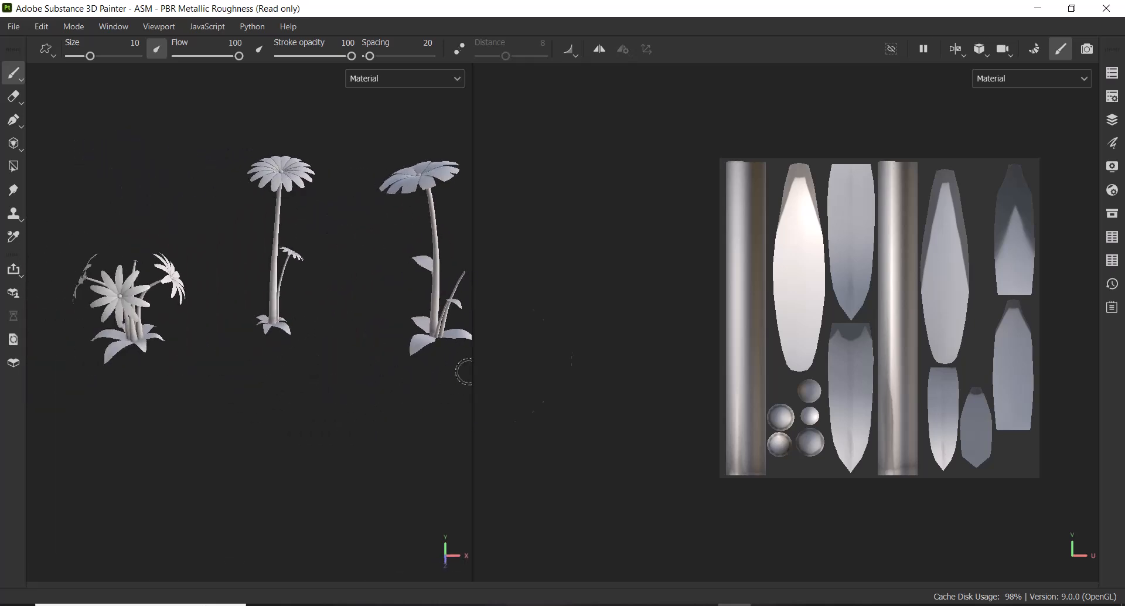
alt+right_drag(369, 373, 300, 328)
alt+middle_drag(300, 328, 186, 336)
alt+right_drag(187, 337, 247, 348)
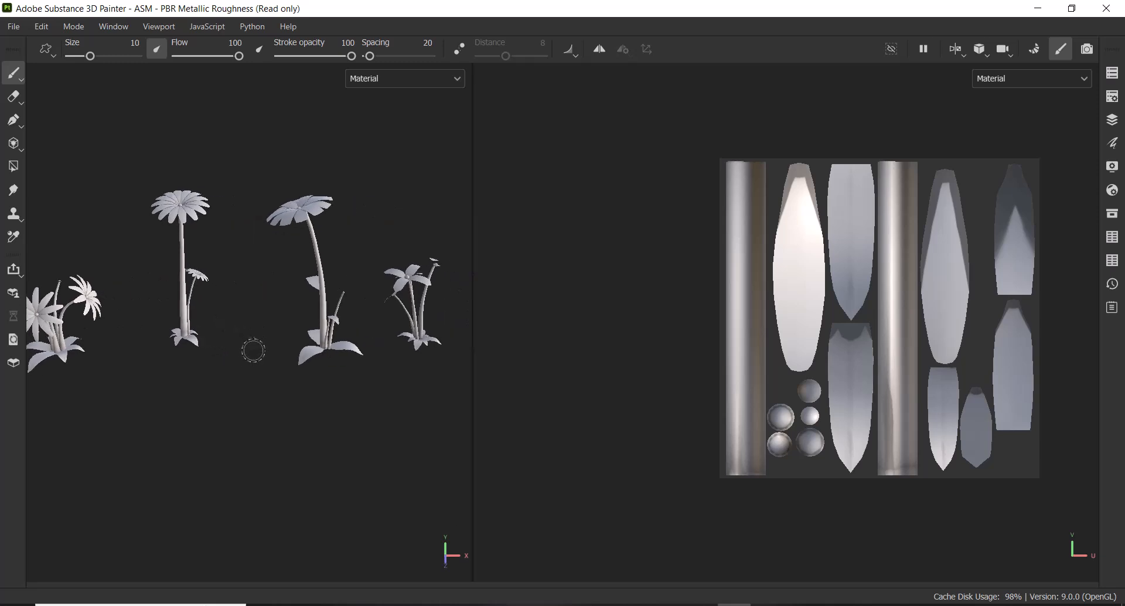
Step: Bring back the side panels and show the layer stack
key(Tab)
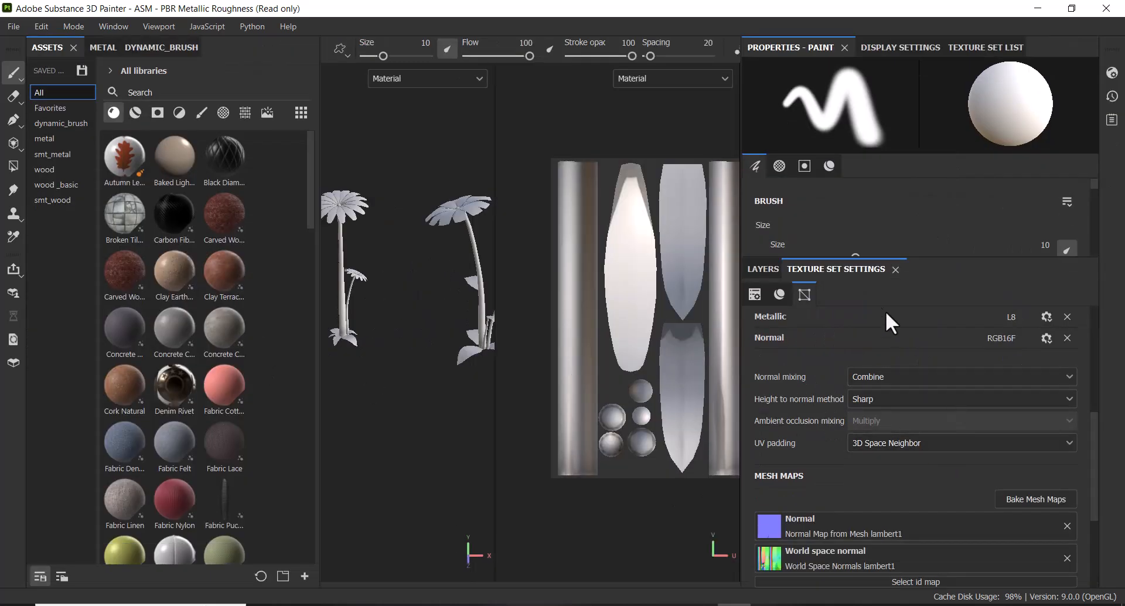
click(763, 269)
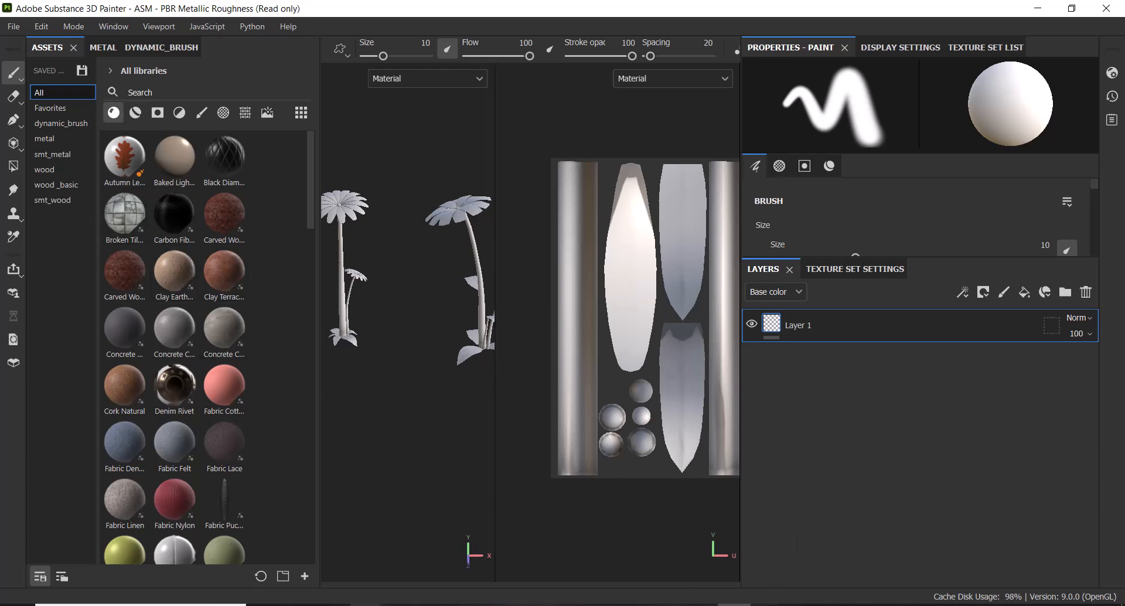
Step: Open the reference image flowers.jpg from the Environment folder on drive G: and reduce its viewer to a small window
mouse_move(366, 604)
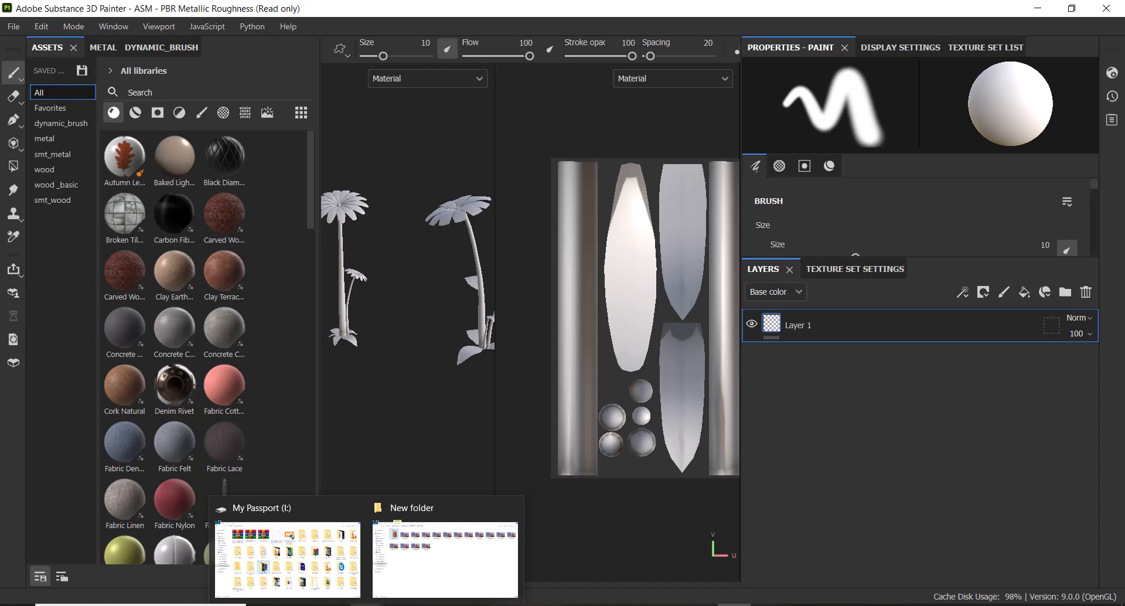
click(395, 589)
click(305, 46)
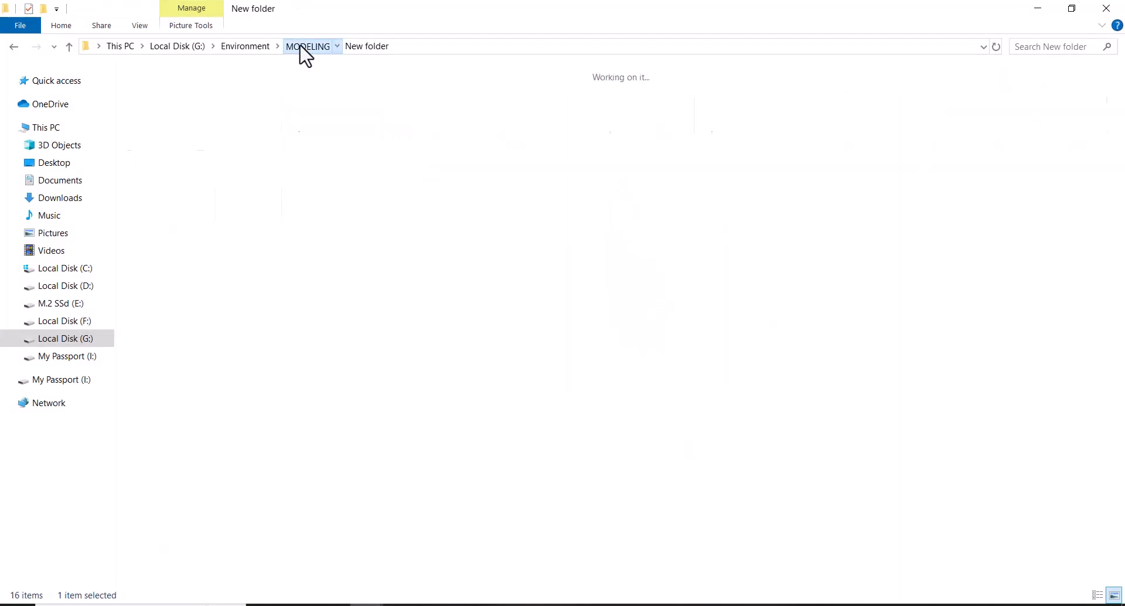
click(257, 46)
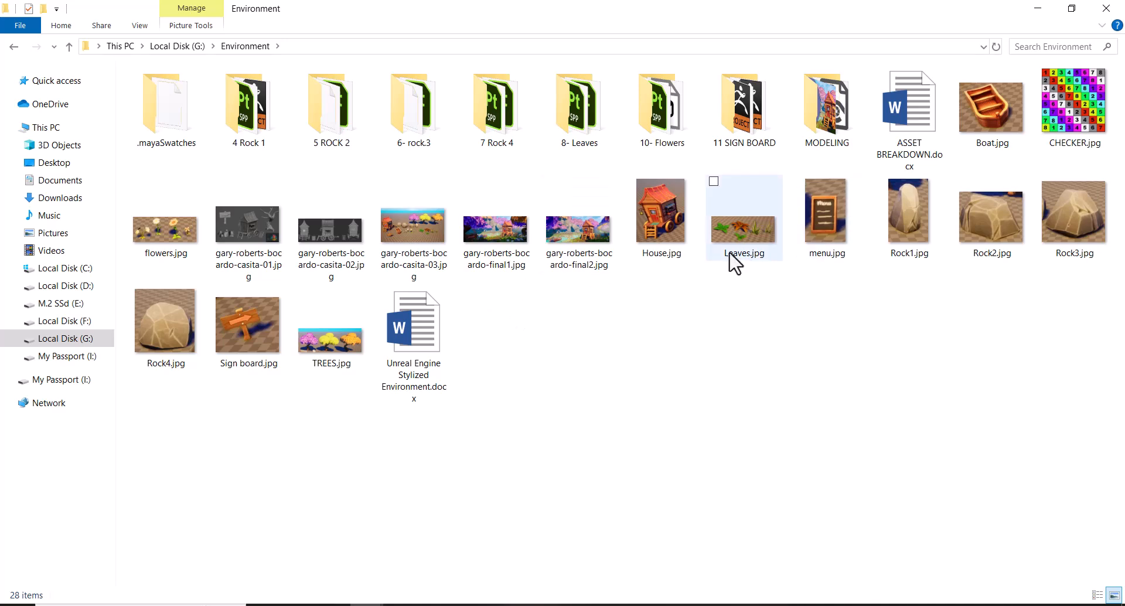
double_click(176, 231)
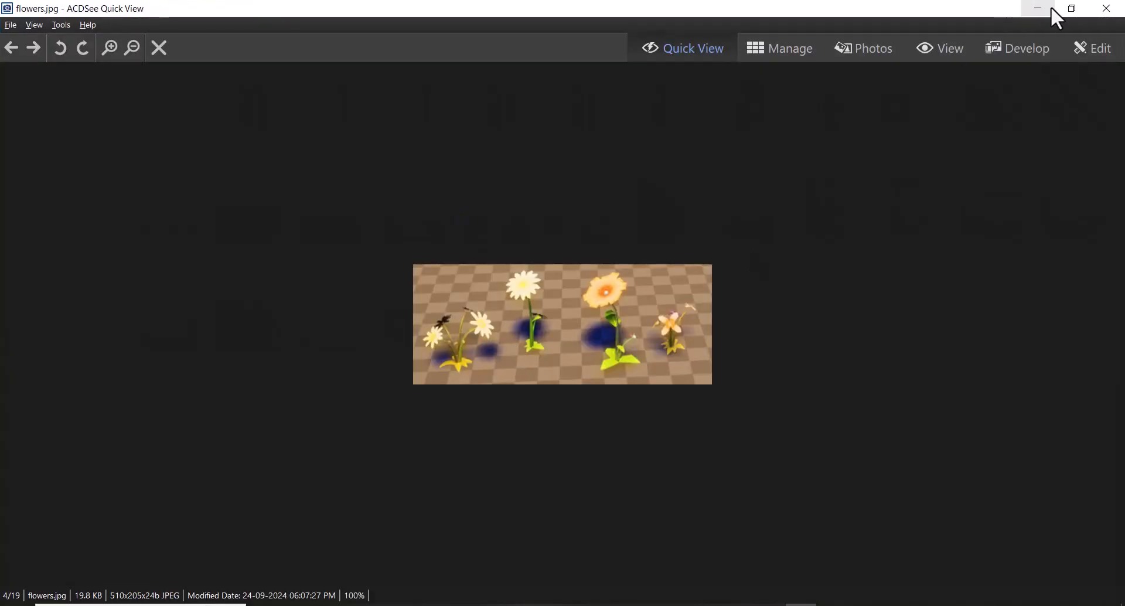
click(1055, 8)
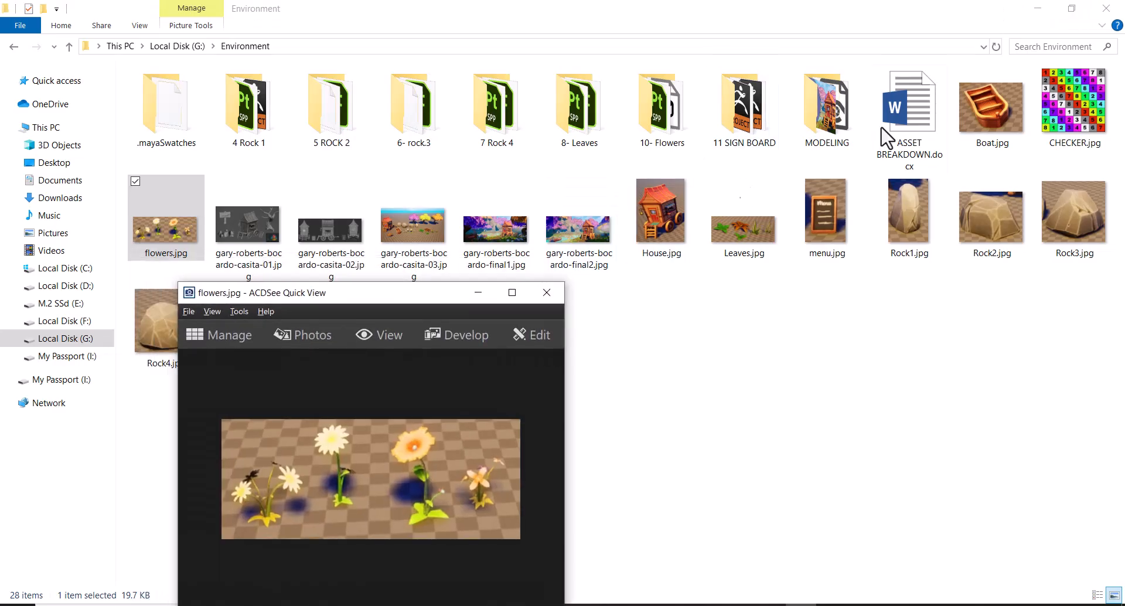
Step: Return to Substance 3D Painter and place the flowers.jpg reference window over the lower part of the asset library
click(756, 604)
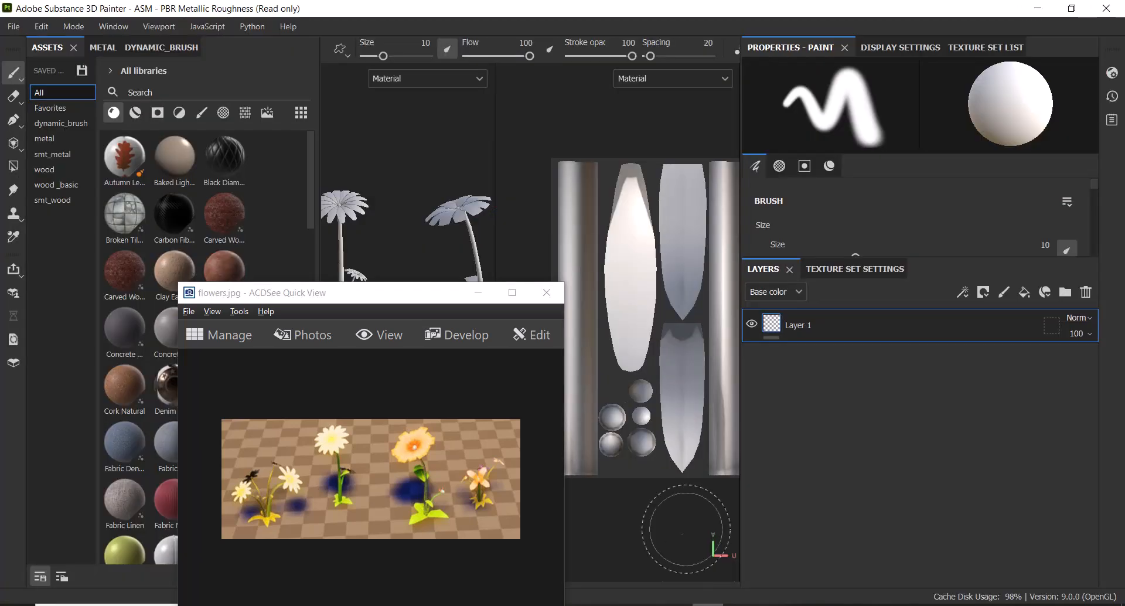
mouse_move(385, 297)
mouse_down()
mouse_move(714, 172)
mouse_move(652, 181)
mouse_up()
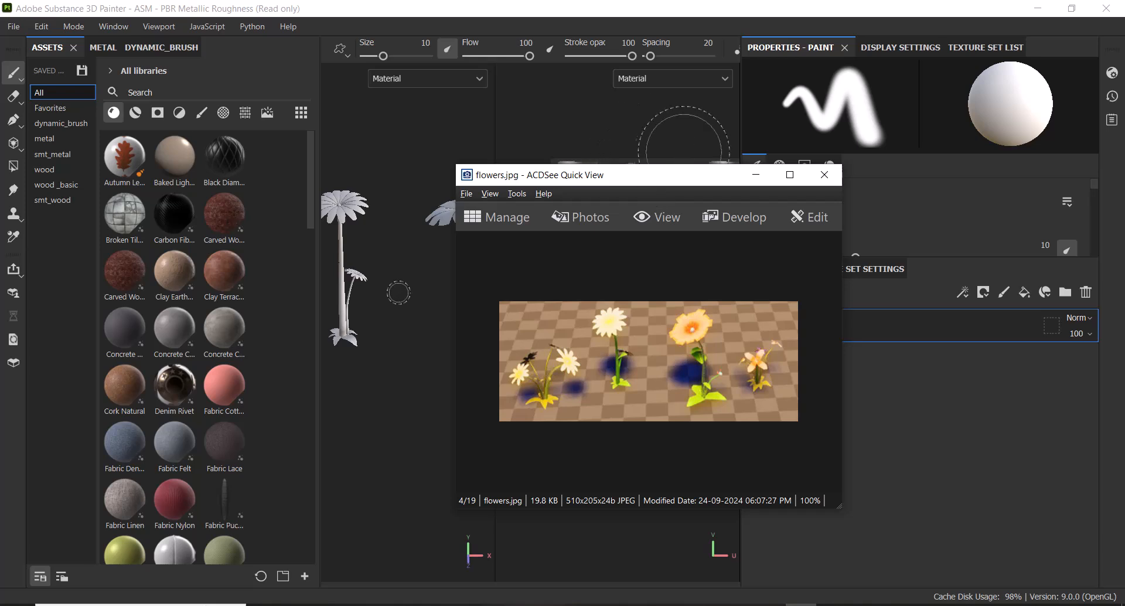
drag(618, 175, 743, 135)
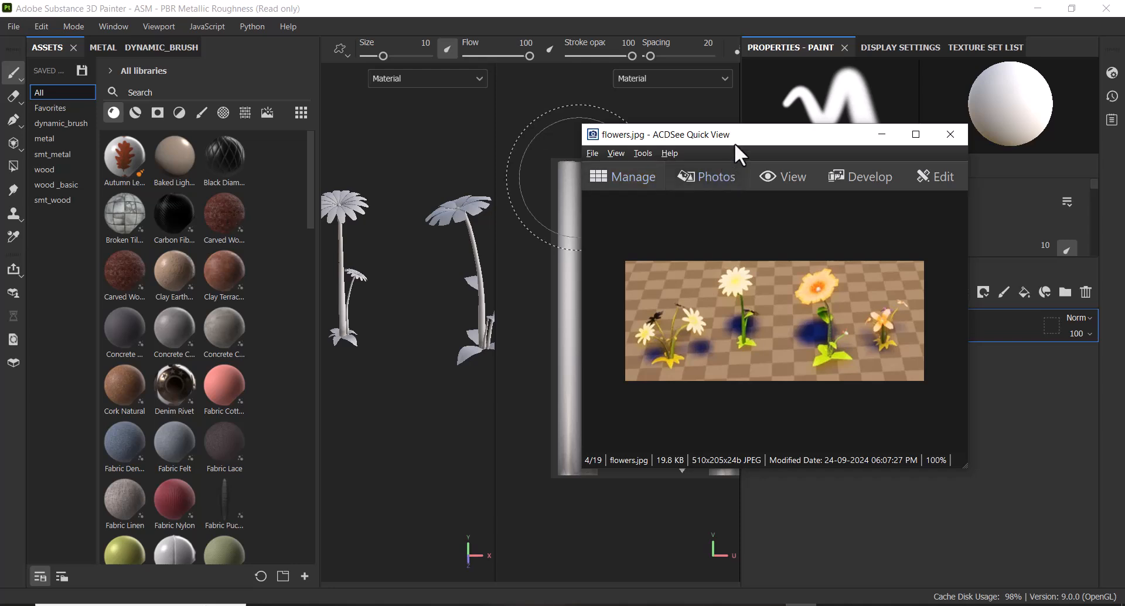
drag(736, 138, 189, 286)
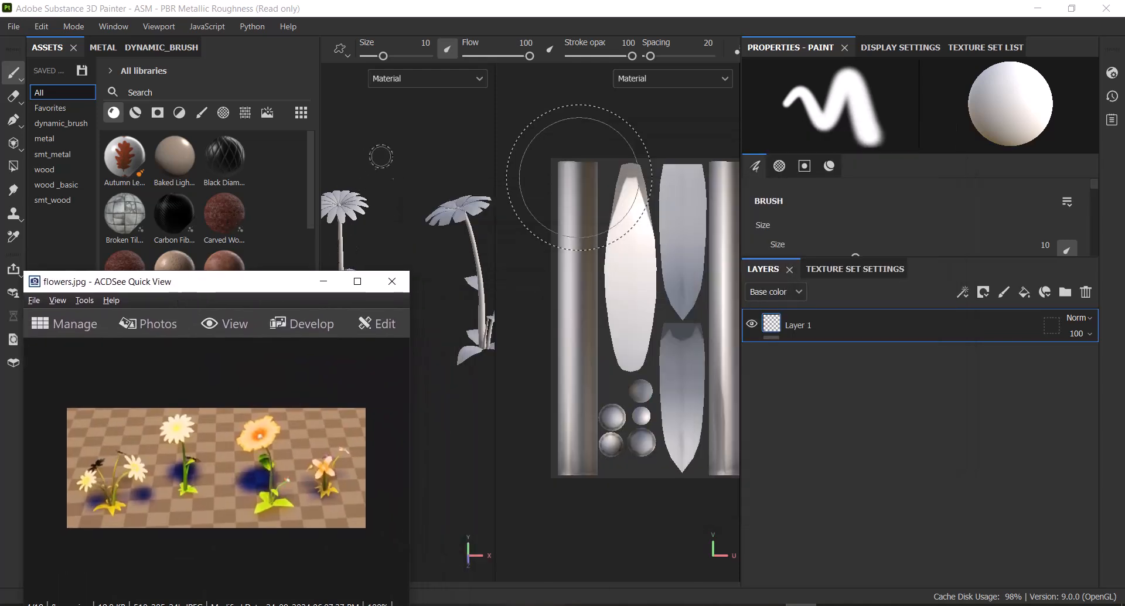
Step: Show only the 3D view of the flower models and add a fill layer above Layer 1
alt+right_drag(373, 160, 413, 147)
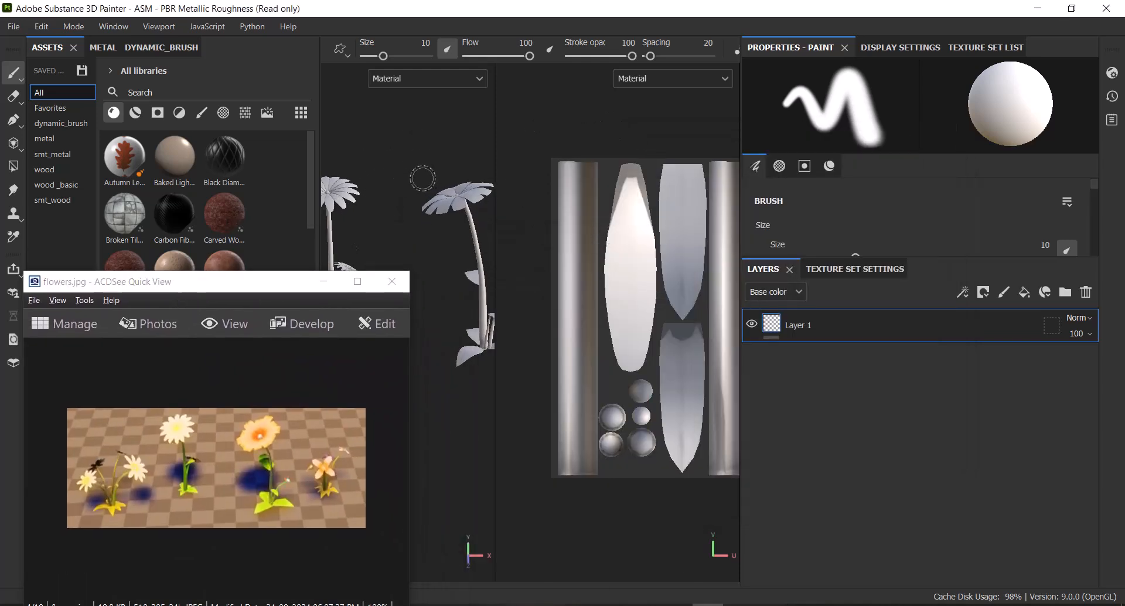
key(F2)
alt+drag(607, 264, 636, 284)
alt+right_drag(598, 325, 615, 347)
alt+middle_drag(616, 347, 646, 361)
alt+drag(646, 362, 525, 334)
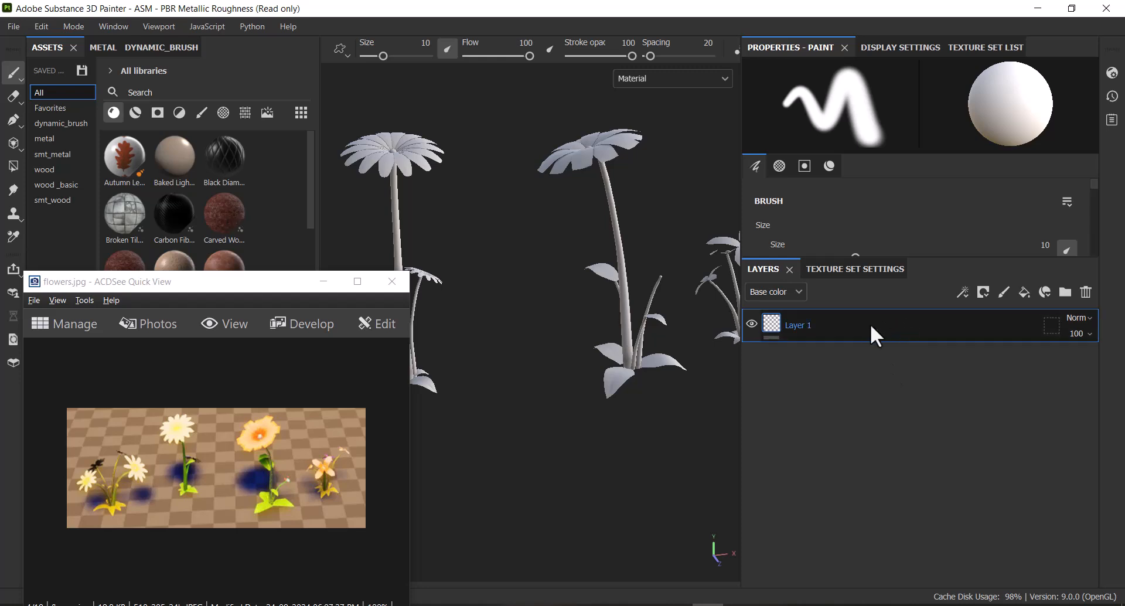
click(1024, 292)
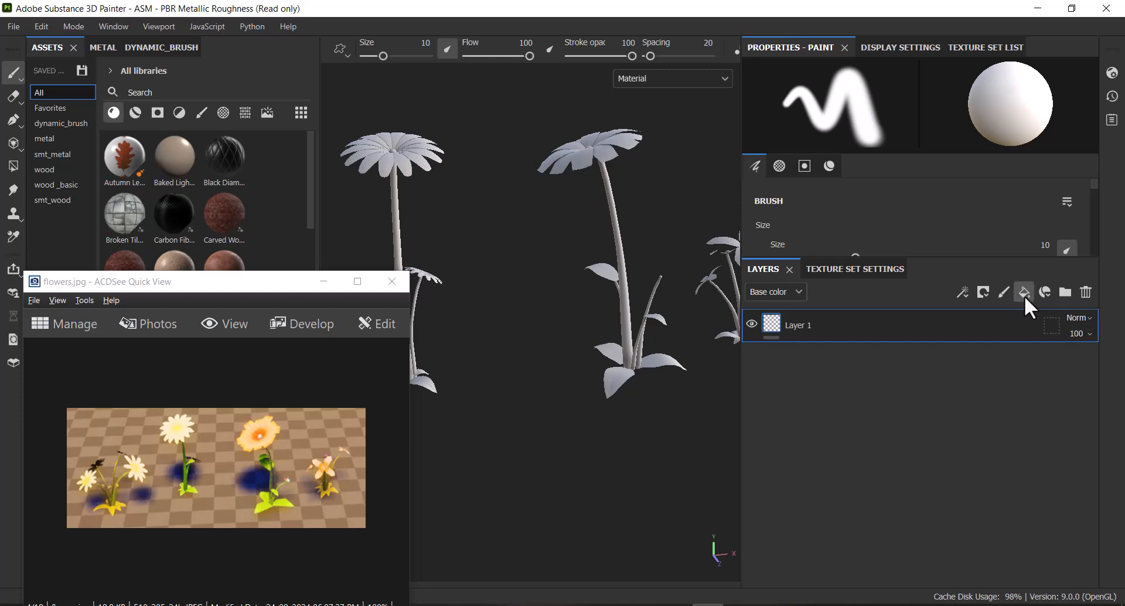
Step: Review the size and channel list in the texture set settings and return to the layer stack
click(860, 269)
scroll(996, 476, down, 4)
scroll(937, 445, up, 4)
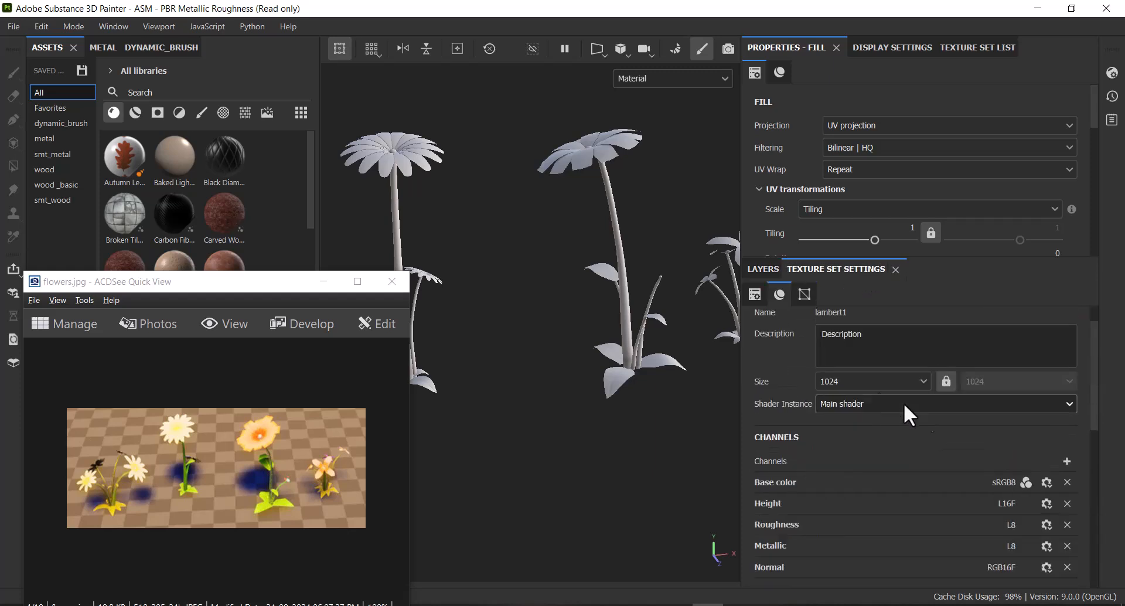
click(764, 271)
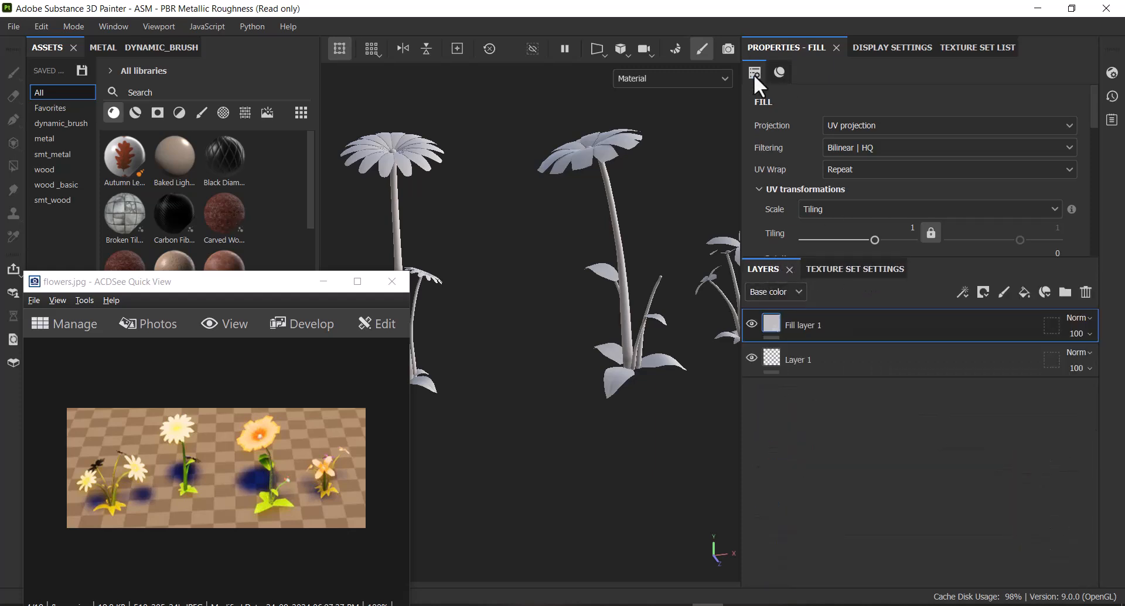
Step: Set the new fill layer's base color to the cream white sampled from the white flower's petals in the enlarged flowers.jpg reference
click(778, 72)
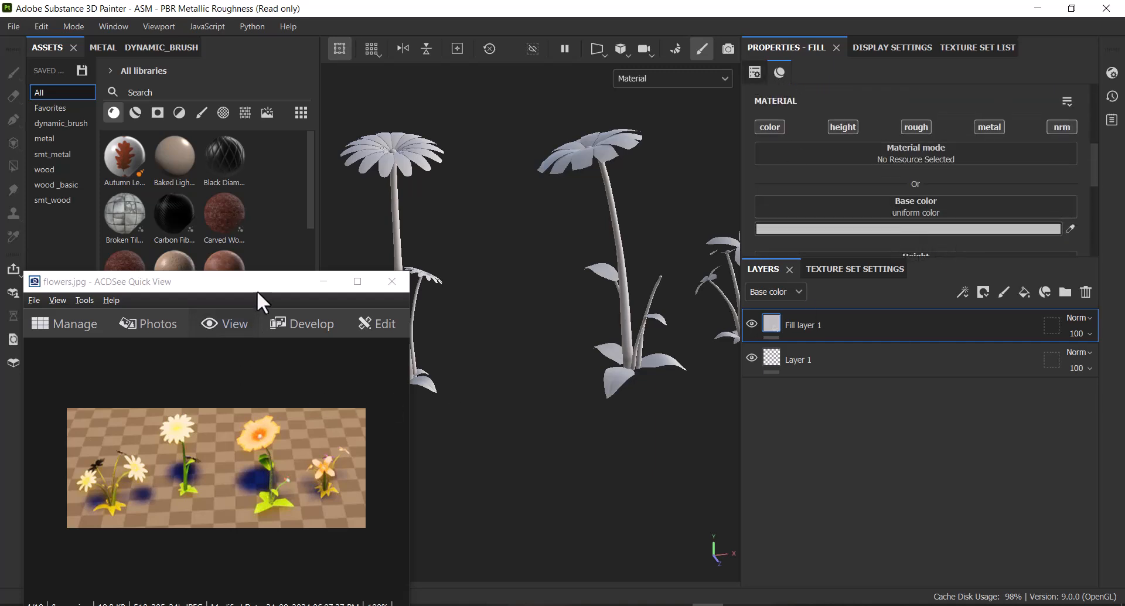
drag(257, 291, 298, 170)
ctrl+scroll(254, 371, up, 3)
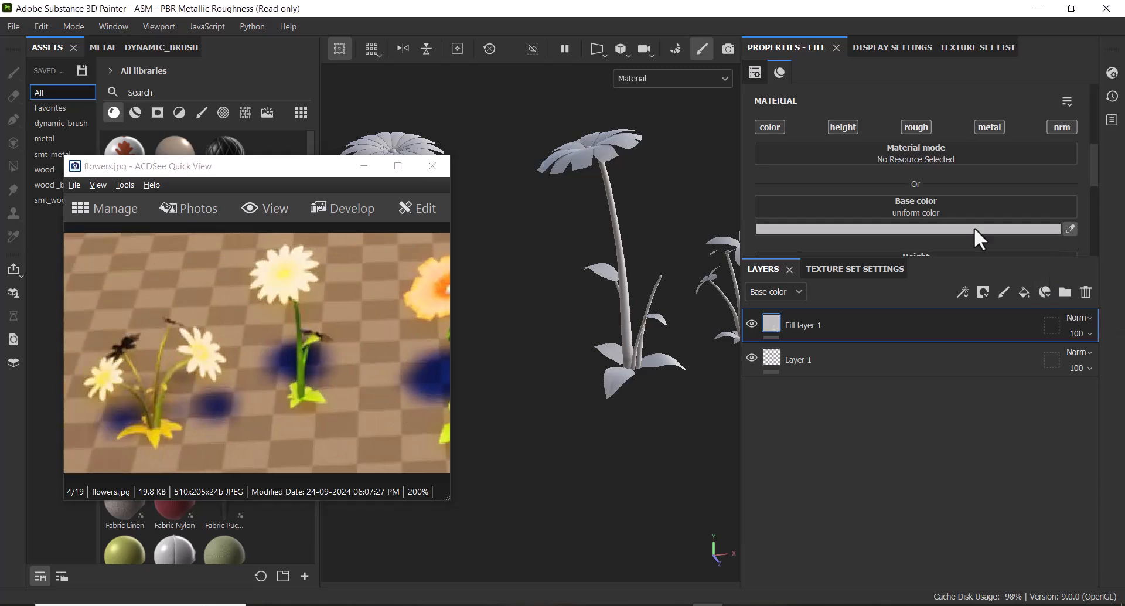
click(1069, 229)
click(281, 285)
alt+drag(538, 359, 637, 340)
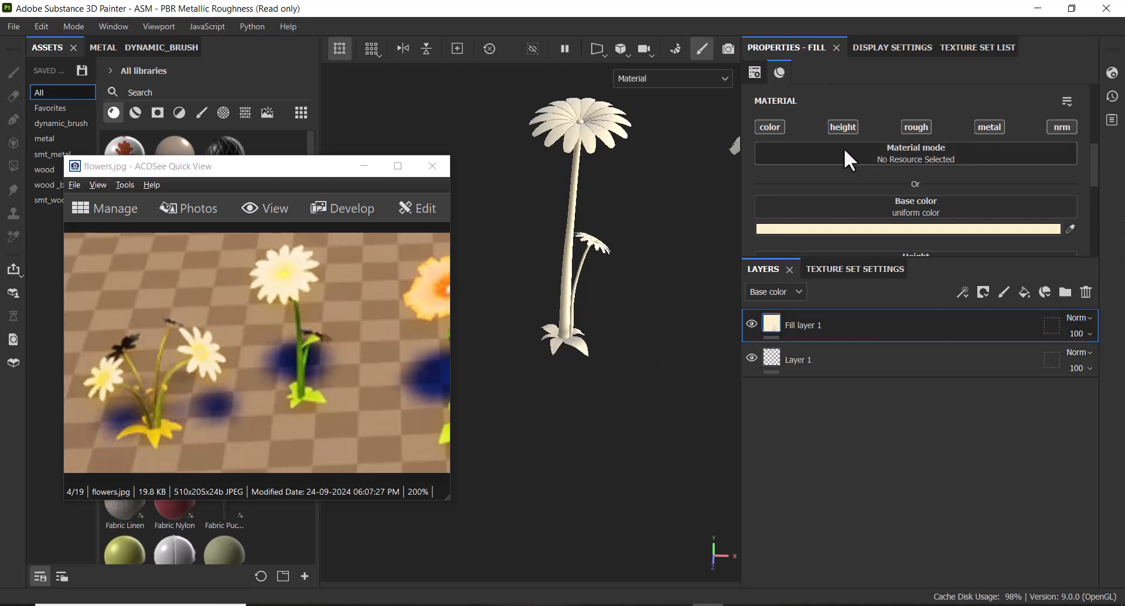
Step: Turn off the height, metal and nrm channels of the cream fill layer
click(844, 126)
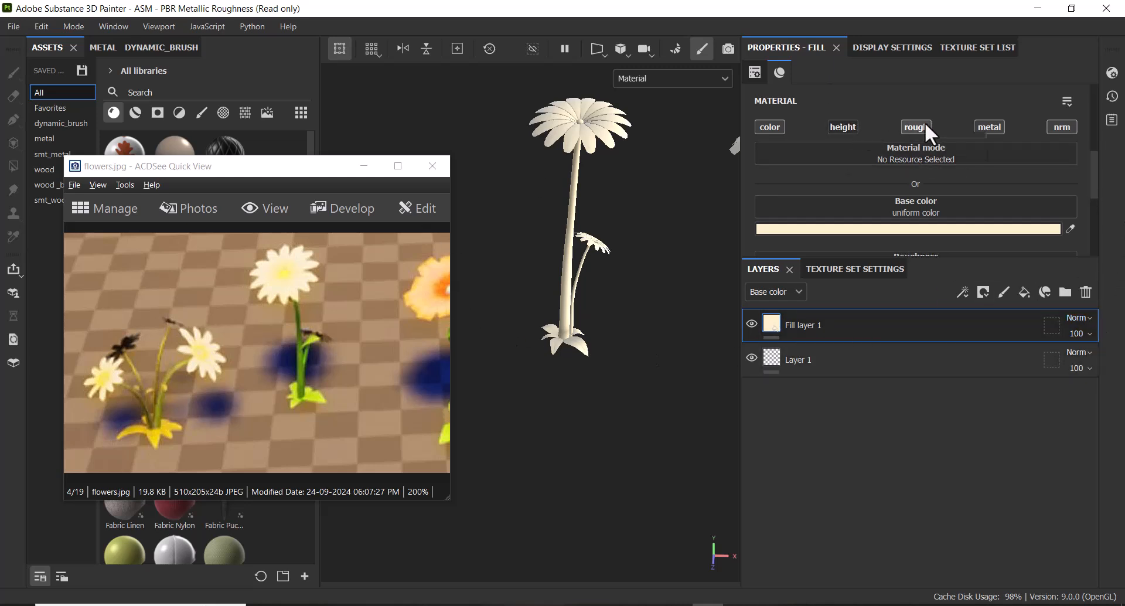
click(989, 126)
click(1069, 128)
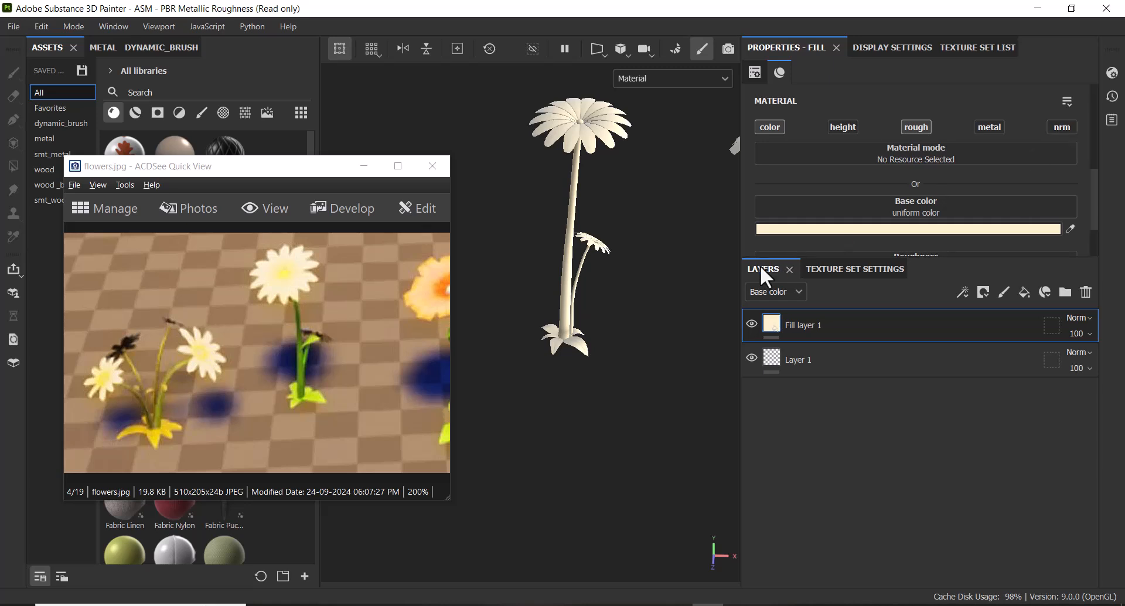
Step: Add a second fill layer with an olive green base color sampled from the small flower cluster's stem in flowers.jpg, and move the reference window aside
click(1028, 293)
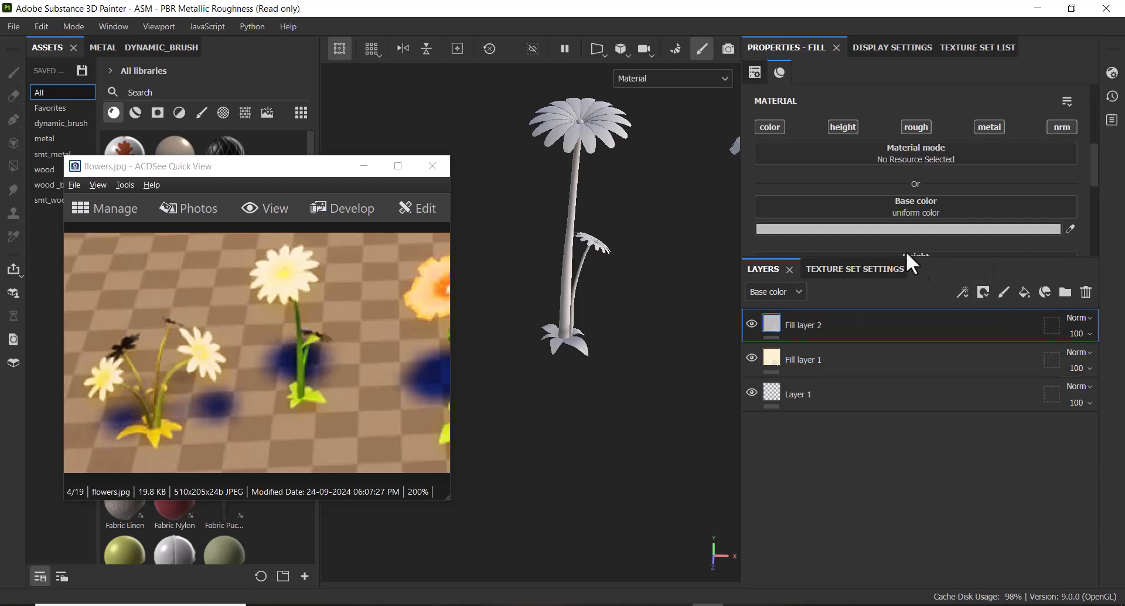
click(1070, 228)
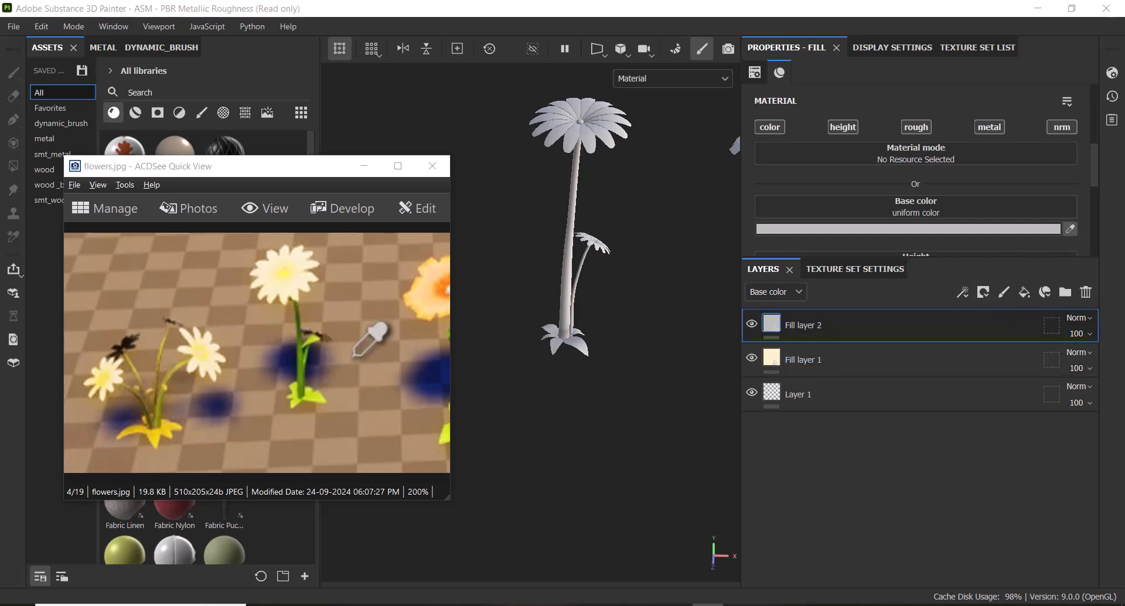
click(162, 391)
drag(260, 170, 139, 272)
Step: Add a black mask with a paint effect to the olive fill layer
alt+middle_drag(440, 275, 565, 226)
alt+right_drag(565, 226, 577, 305)
alt+drag(547, 336, 603, 381)
alt+right_drag(603, 381, 642, 438)
alt+drag(642, 438, 586, 368)
alt+right_drag(587, 369, 651, 392)
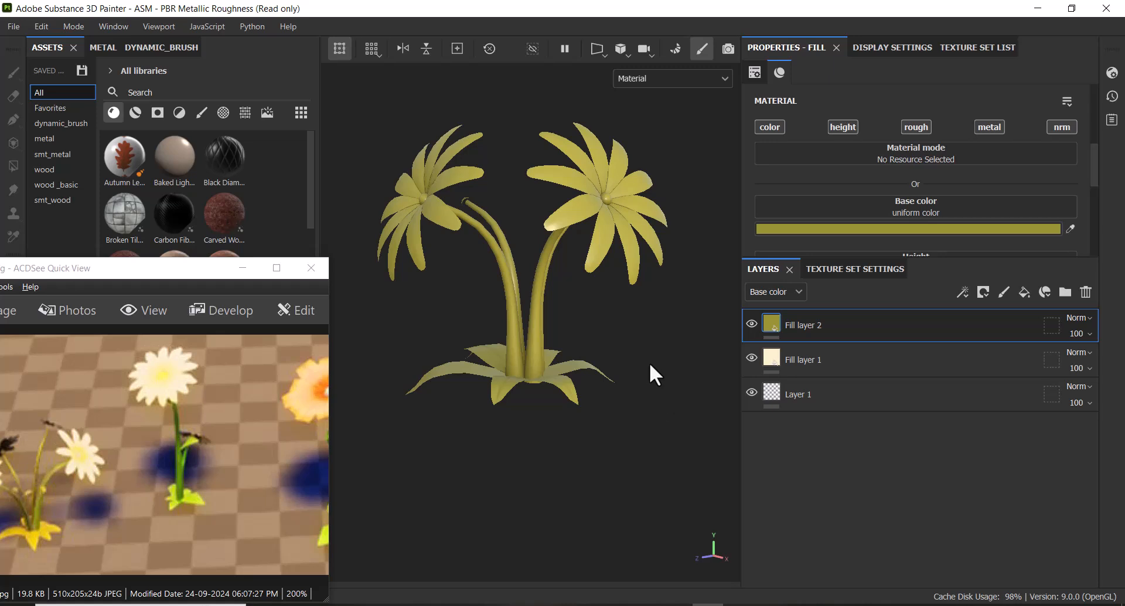
alt+middle_drag(585, 314, 644, 282)
alt+right_drag(645, 282, 653, 290)
alt+middle_drag(652, 289, 655, 298)
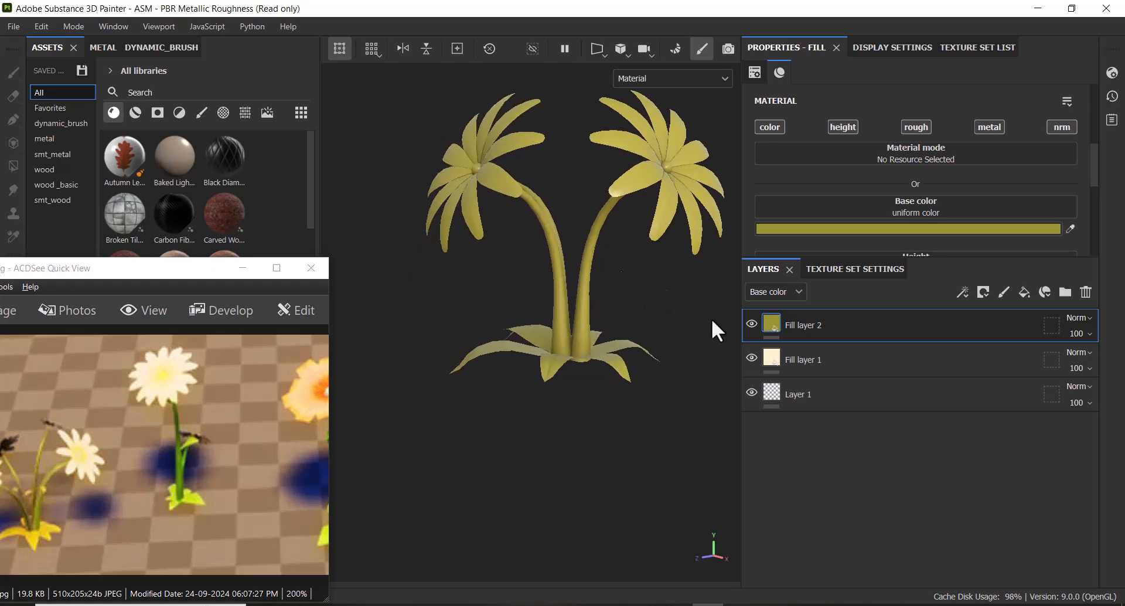
right_click(882, 326)
click(796, 28)
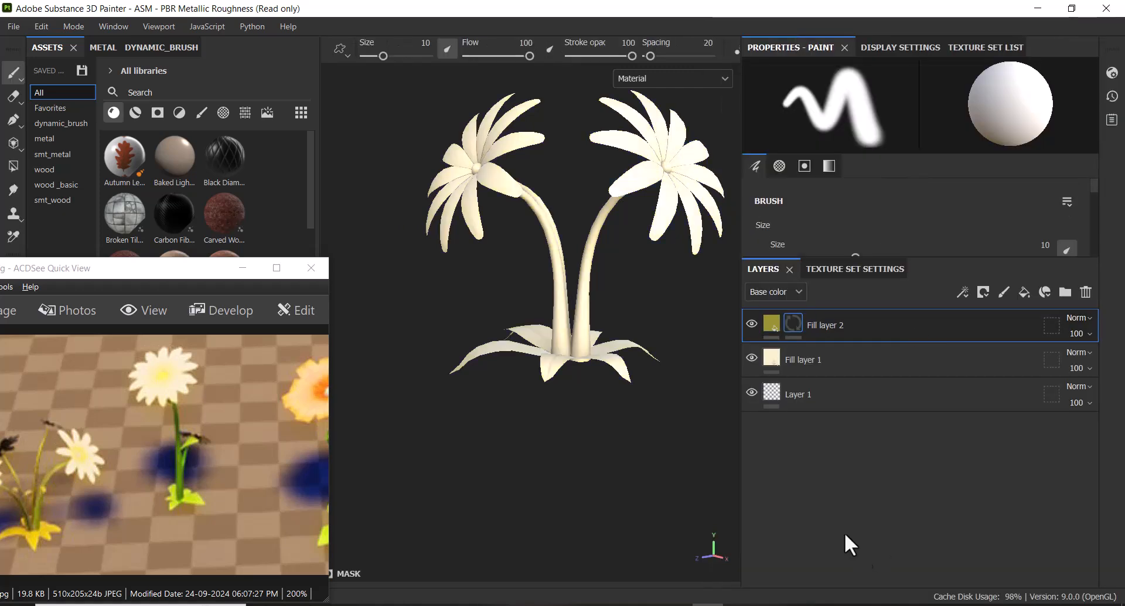
right_click(796, 325)
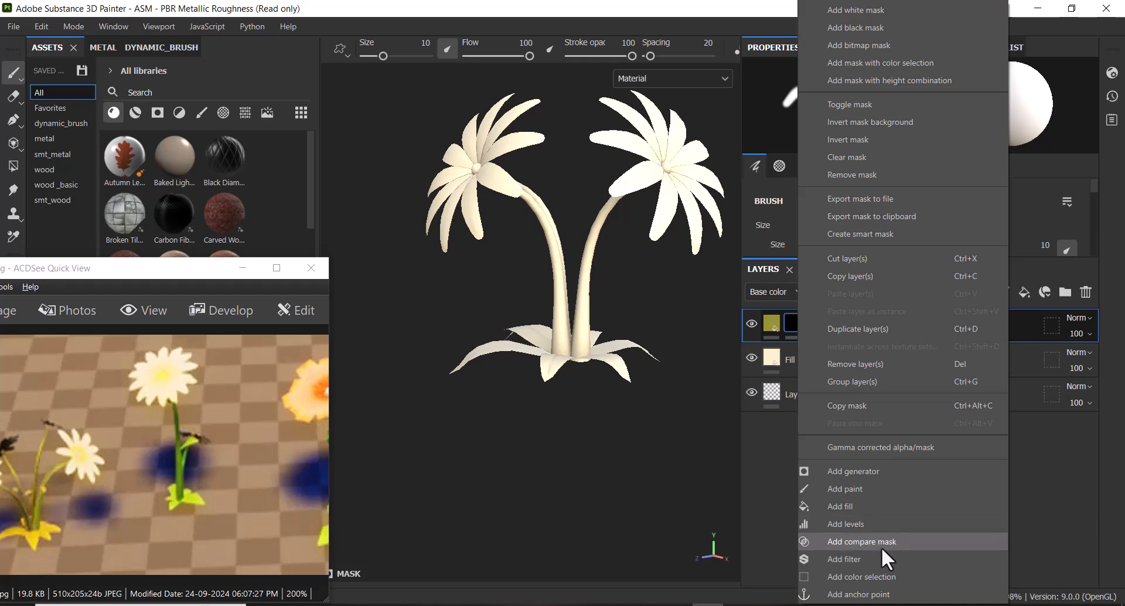
click(853, 489)
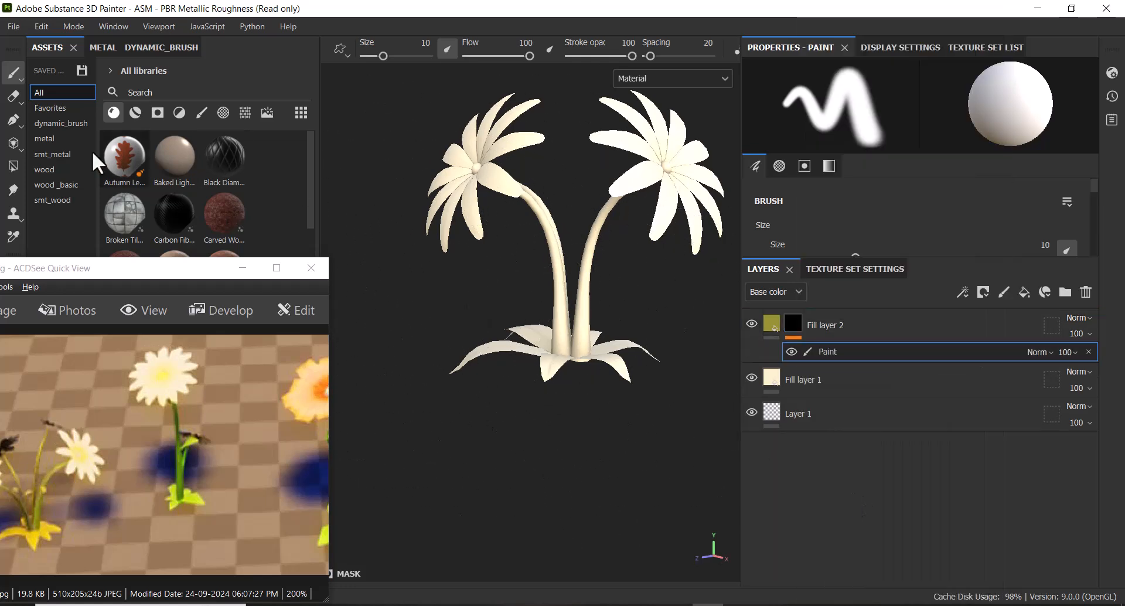
Step: Reveal the olive color on the small flower cluster's stems with Polygon Fill in mesh fill mode
click(13, 164)
click(384, 50)
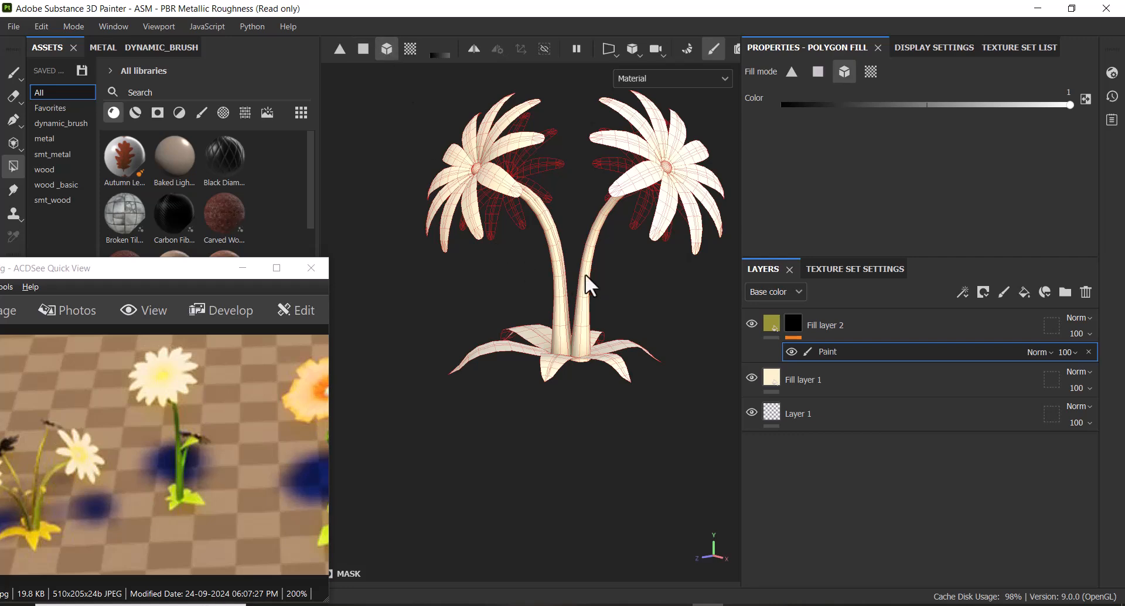
scroll(578, 275, up, 2)
click(578, 276)
alt+drag(612, 290, 627, 272)
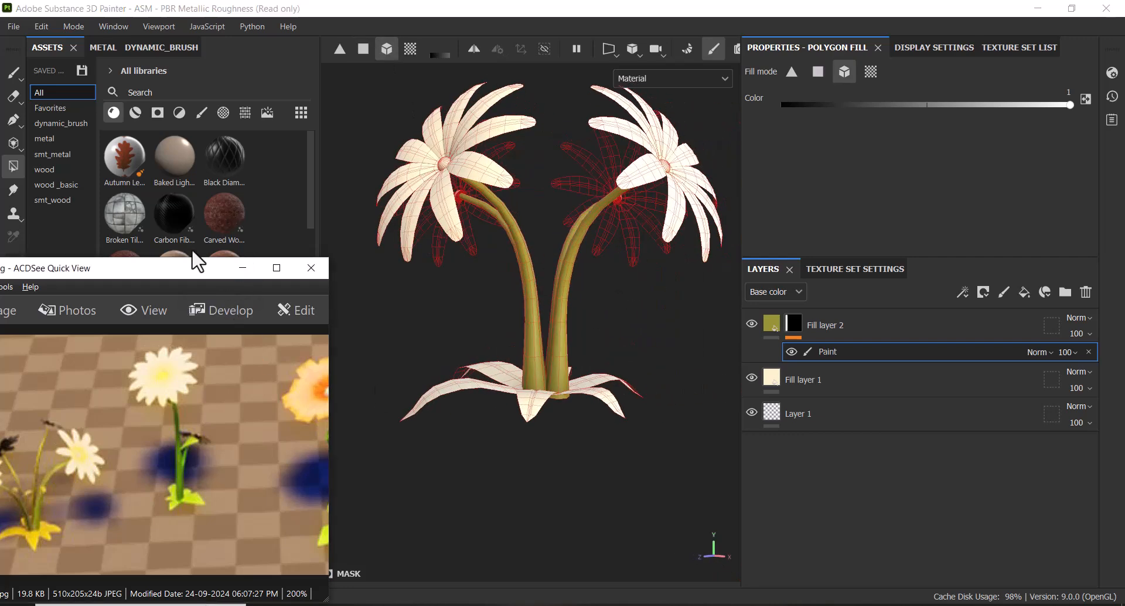
Step: Compare the orange flowers in the reference image with the flower models, examining their stems and base leaves from several sides
drag(213, 265, 194, 163)
drag(202, 329, 79, 346)
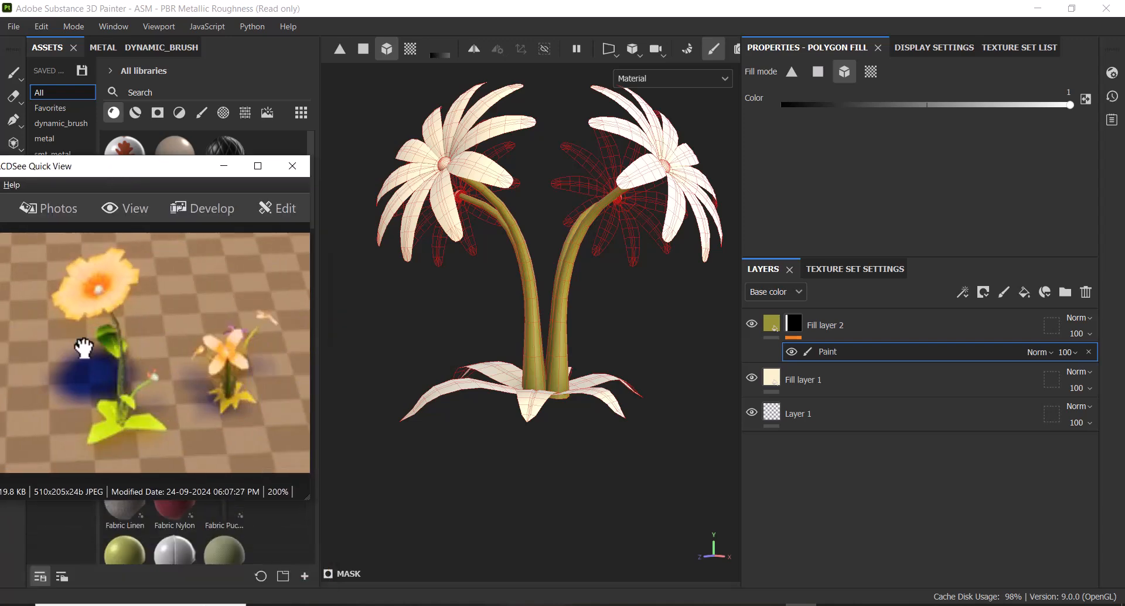
alt+right_drag(484, 450, 573, 284)
alt+drag(572, 284, 713, 349)
alt+right_drag(713, 349, 621, 278)
alt+middle_drag(622, 277, 478, 250)
alt+middle_drag(605, 307, 674, 284)
alt+right_drag(674, 284, 542, 319)
alt+middle_drag(543, 321, 595, 332)
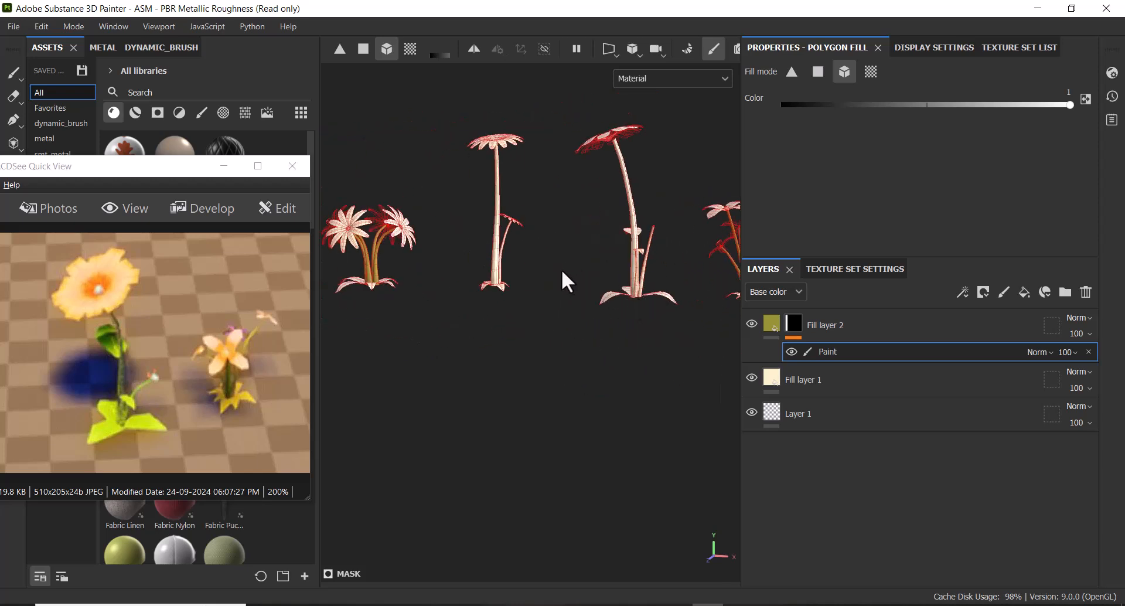
alt+drag(577, 329, 557, 339)
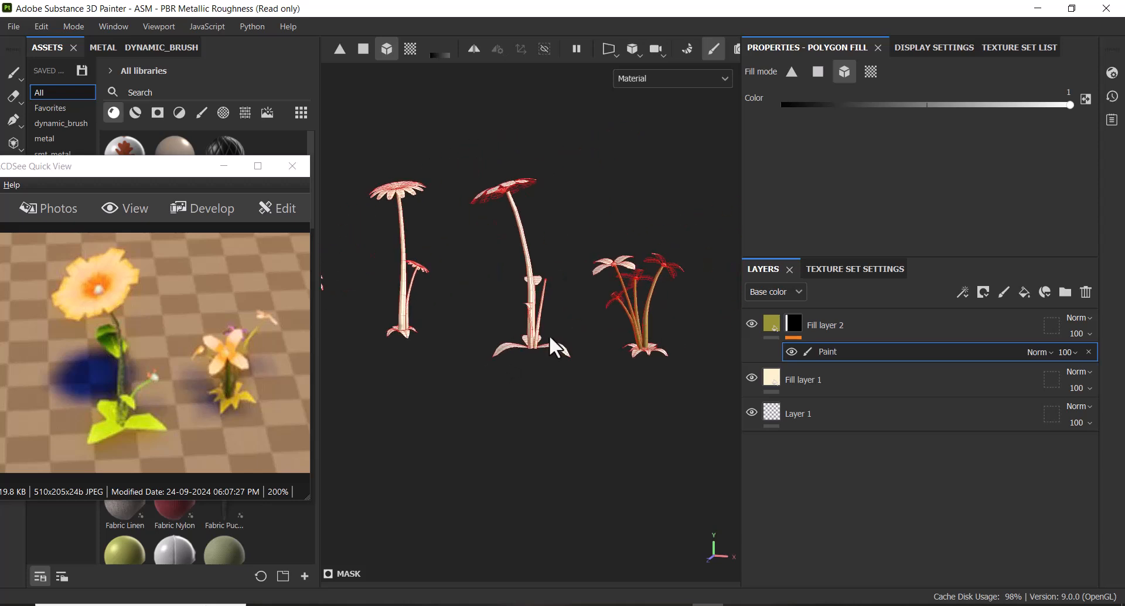
alt+right_drag(558, 339, 521, 367)
alt+drag(521, 368, 629, 361)
alt+middle_drag(629, 360, 642, 361)
alt+right_drag(642, 361, 602, 414)
alt+middle_drag(478, 322, 539, 346)
alt+right_drag(540, 346, 585, 392)
alt+drag(563, 336, 674, 310)
alt+right_drag(712, 243, 690, 277)
alt+middle_drag(690, 277, 658, 297)
alt+right_drag(658, 297, 622, 317)
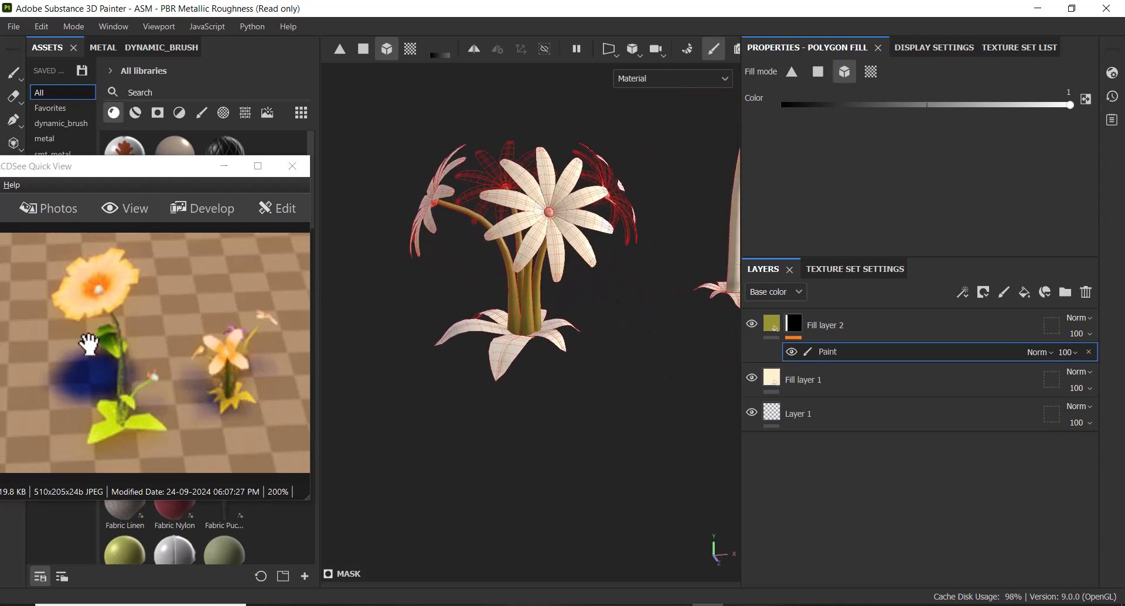
Step: Add a third fill layer with a yellow base color sampled from the small flower cluster's base leaves in flowers.jpg
drag(88, 336, 290, 346)
drag(132, 171, 217, 61)
alt+right_drag(525, 429, 570, 498)
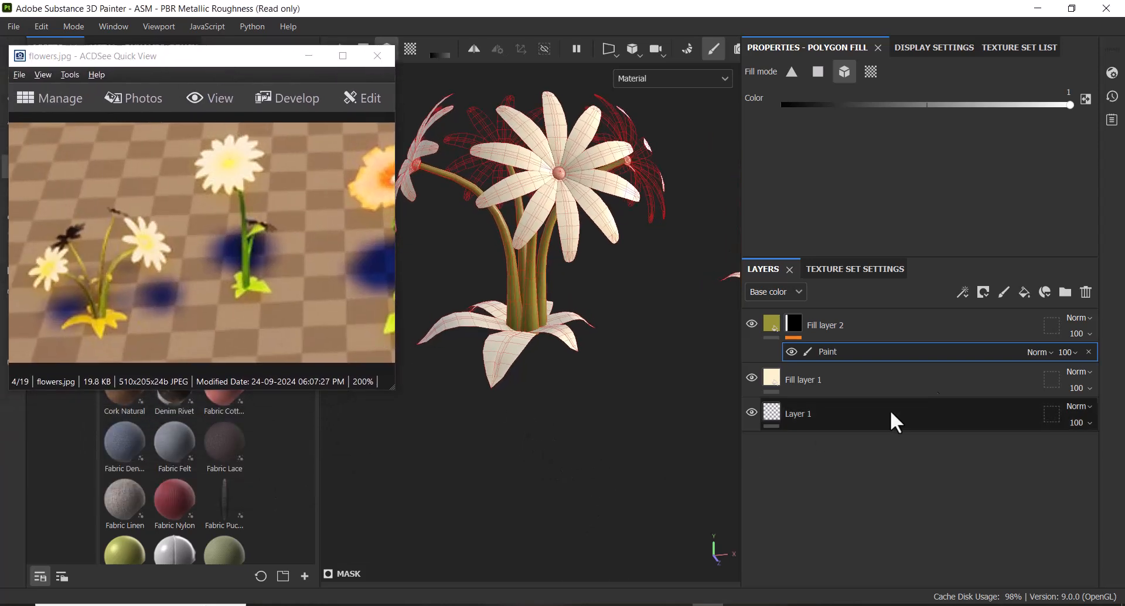
click(907, 326)
click(1024, 291)
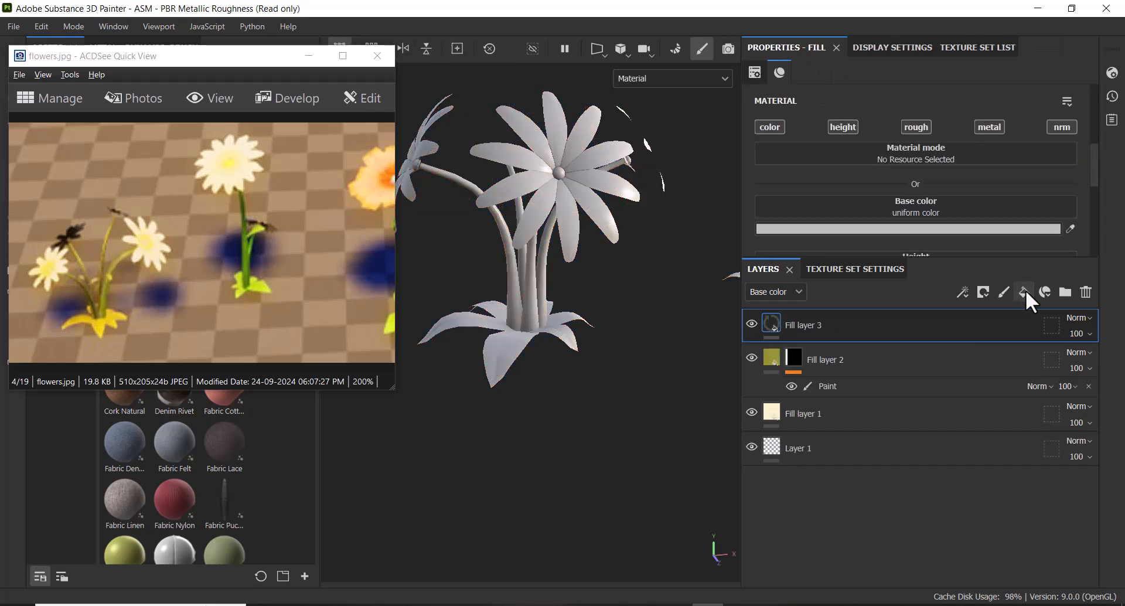
click(1069, 228)
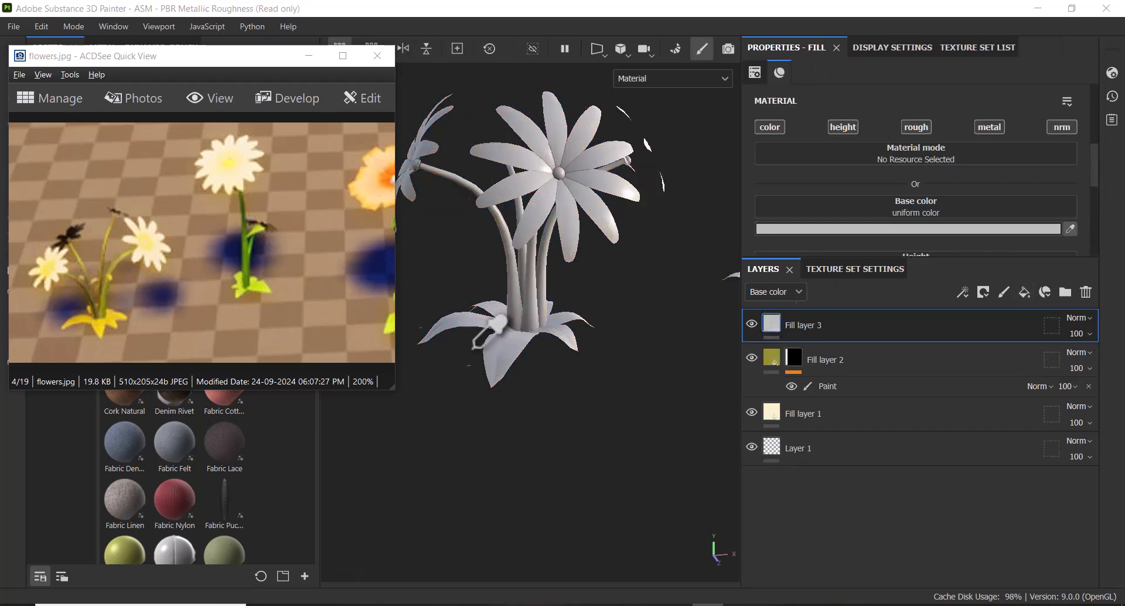
click(101, 323)
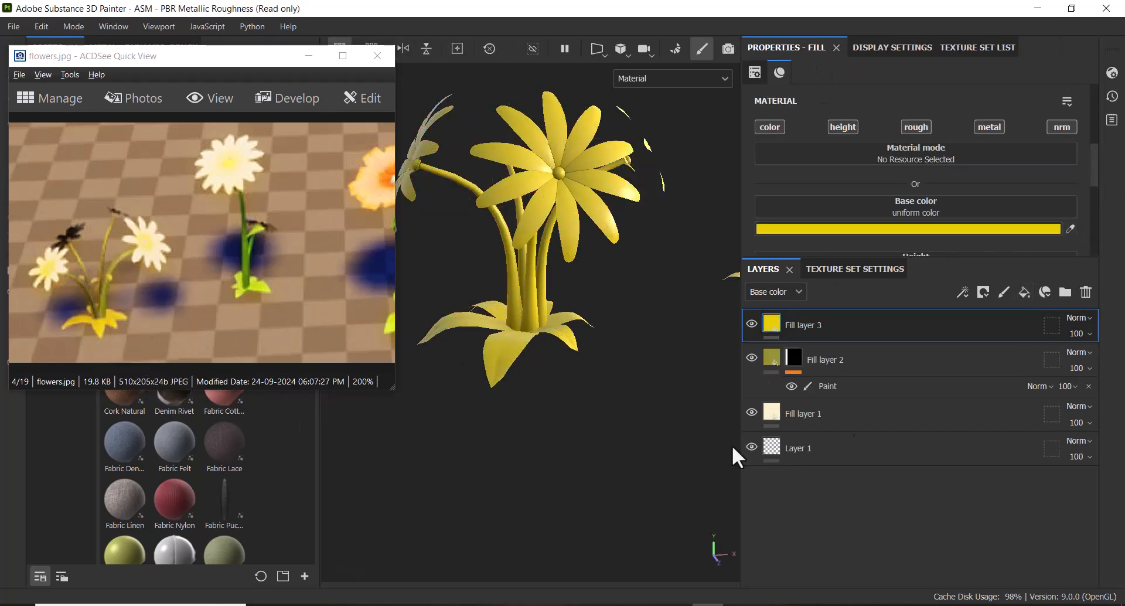
Step: Add a black mask with a paint effect to the yellow fill layer
right_click(864, 328)
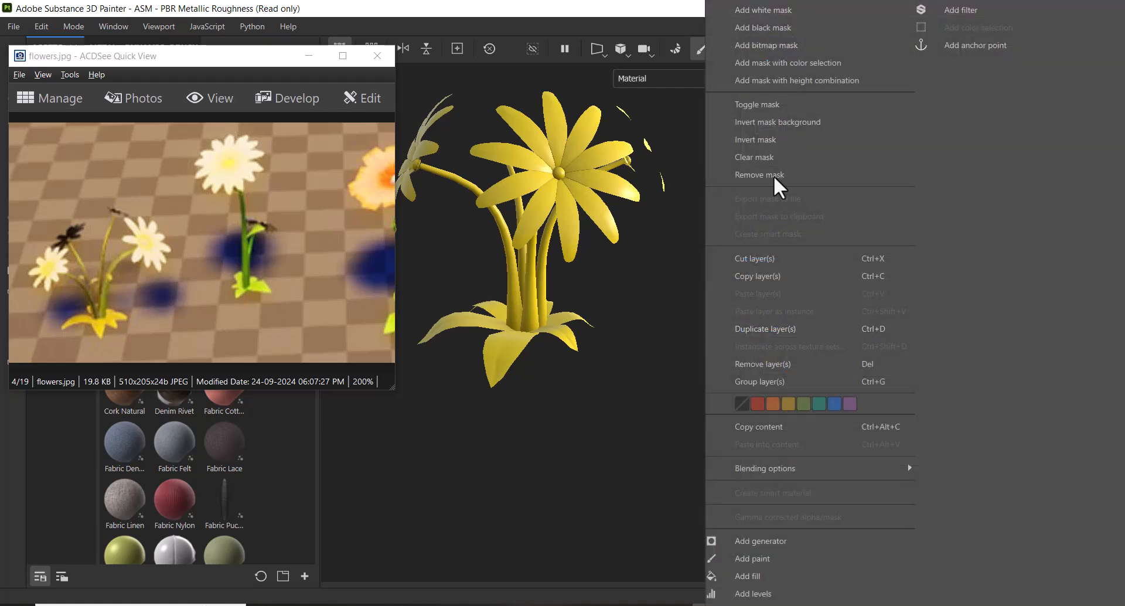
click(792, 32)
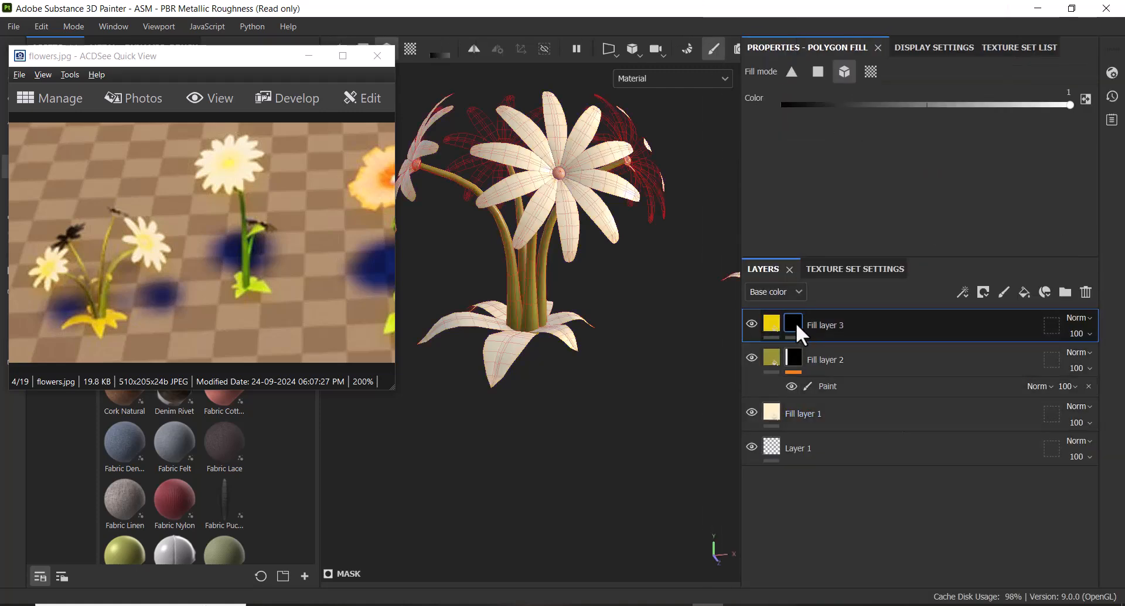
right_click(794, 324)
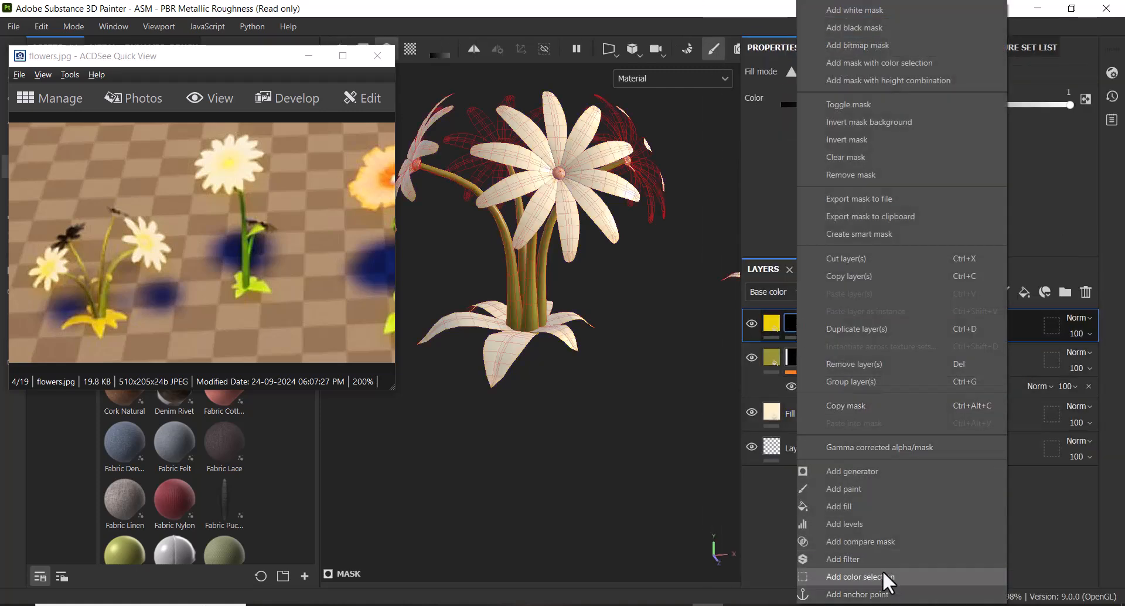
click(872, 489)
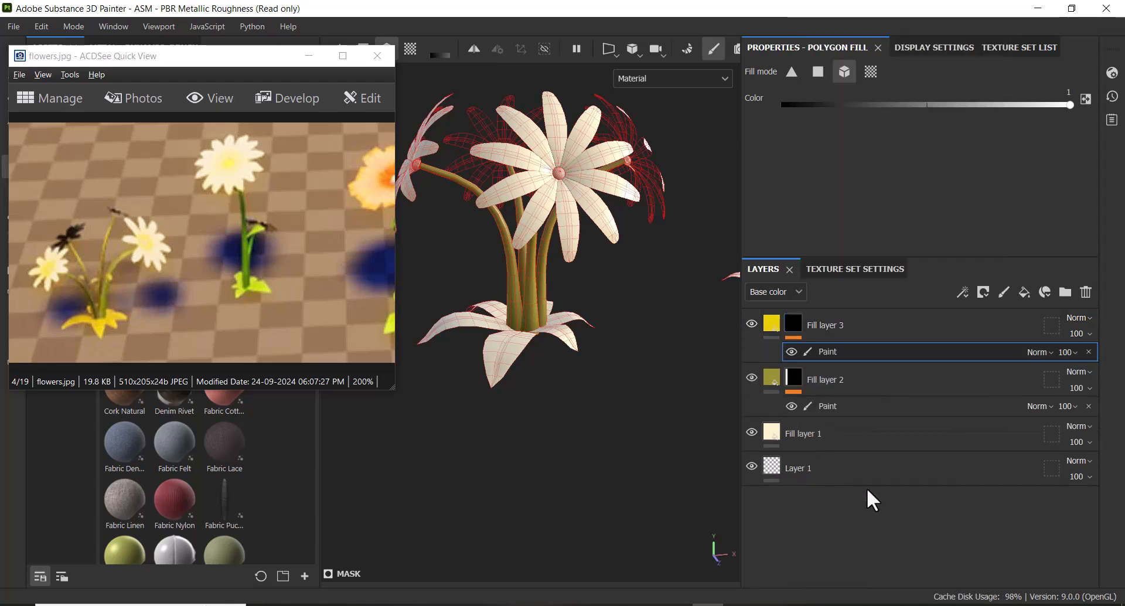
Step: Minimize the reference window and reveal the yellow color on the small flower cluster's base leaves with Polygon Fill
click(309, 55)
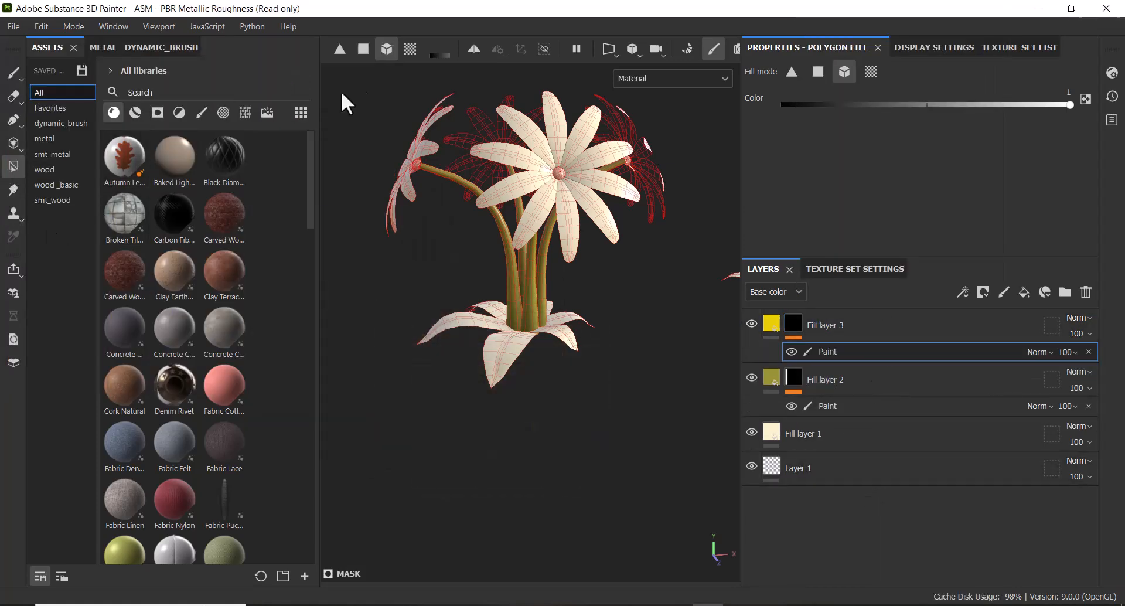
click(498, 367)
alt+drag(522, 360, 557, 353)
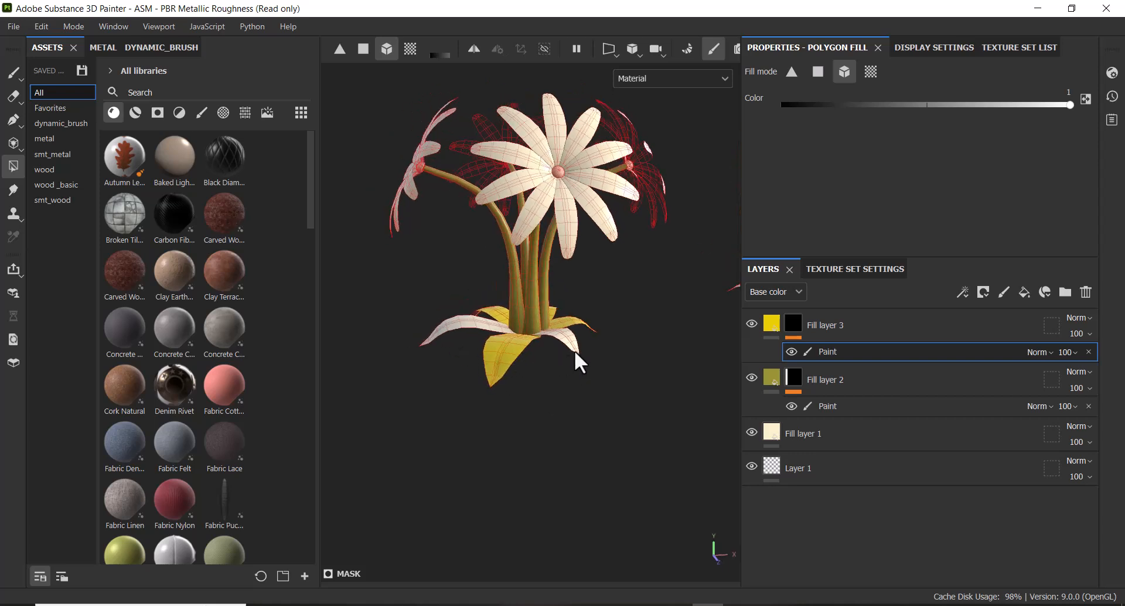
alt+drag(460, 347, 616, 361)
key(Tab)
alt+drag(672, 383, 644, 410)
alt+right_drag(644, 410, 590, 420)
alt+drag(590, 419, 356, 321)
alt+right_drag(355, 322, 641, 413)
key(Tab)
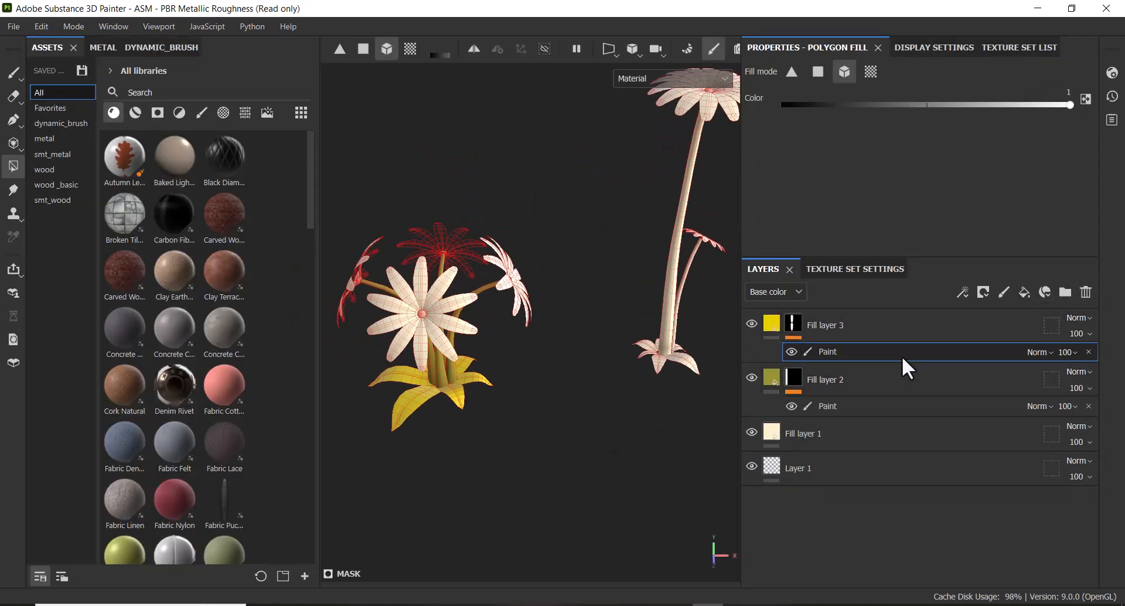